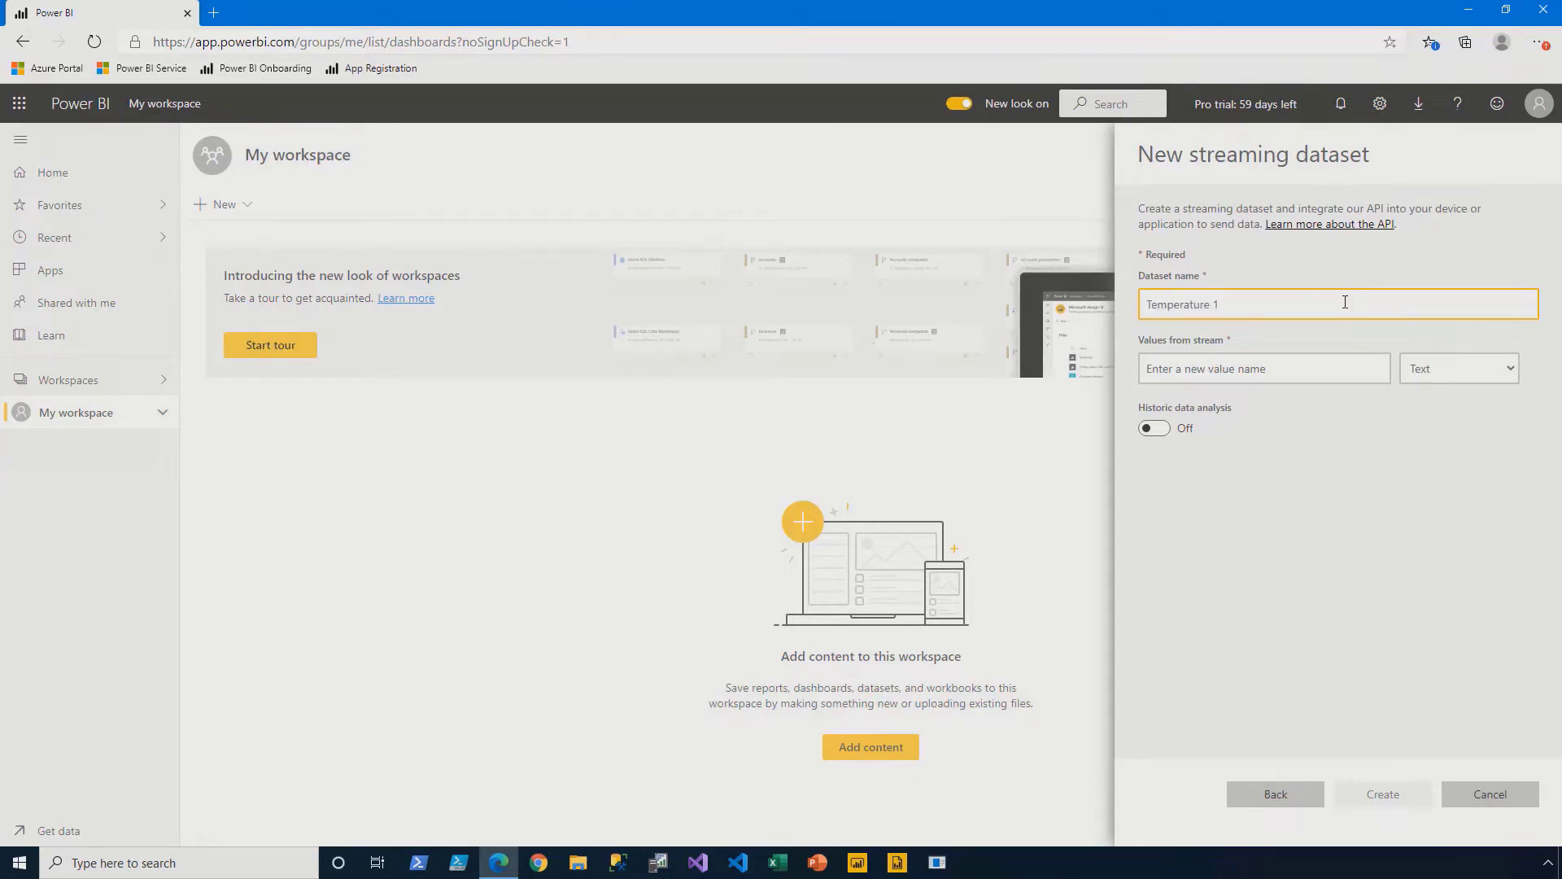
# - Add a Temperature value of type Number to the Temperature 1 streaming dataset and create the dataset
pyautogui.click(1285, 368)
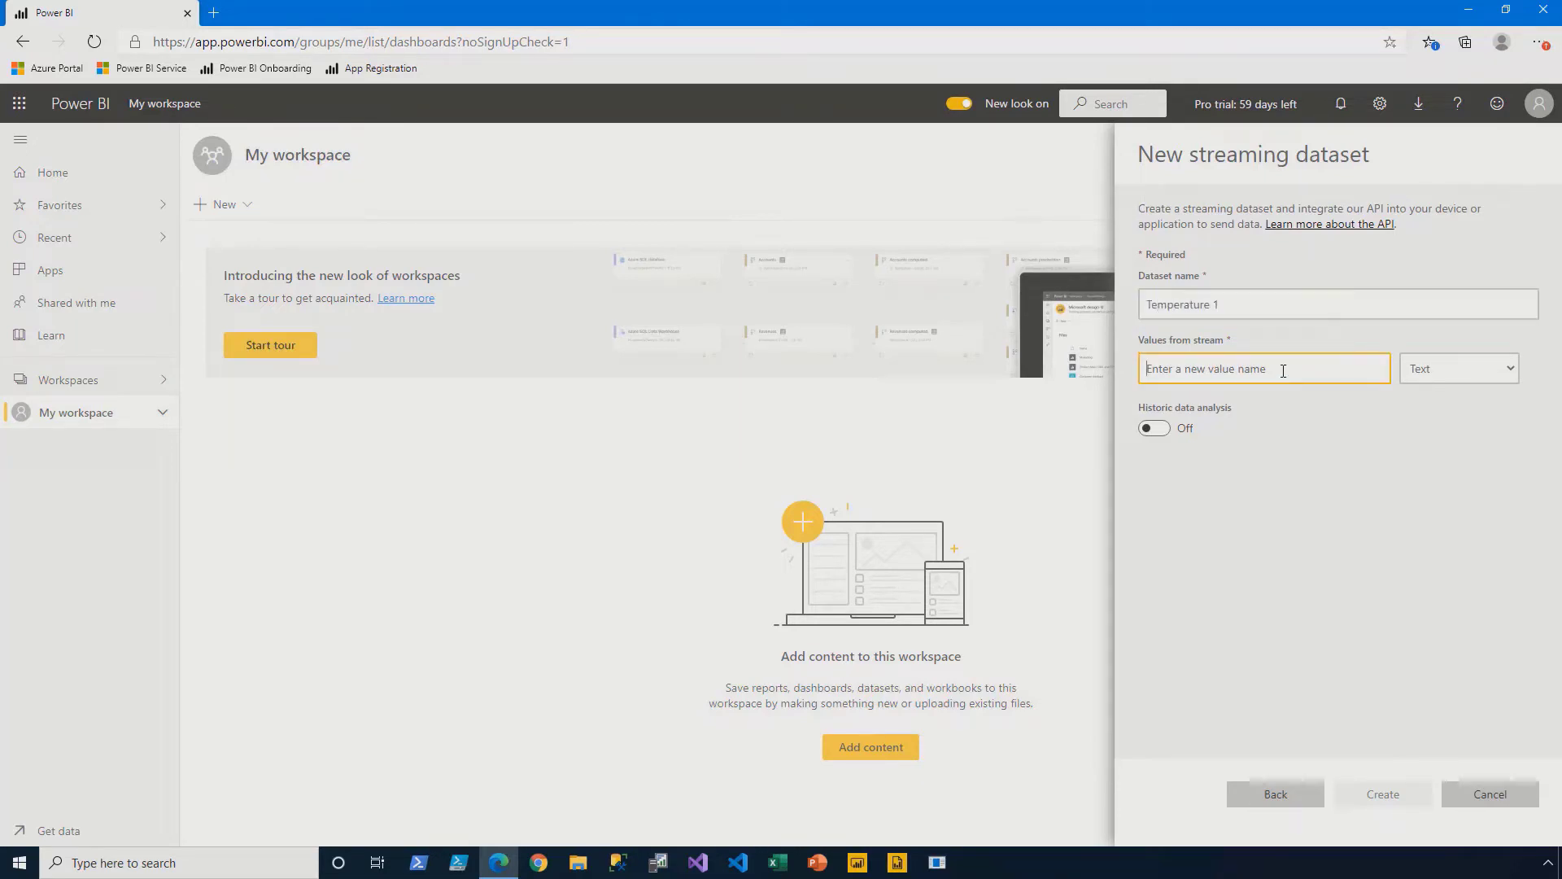
pyautogui.write('Temperature')
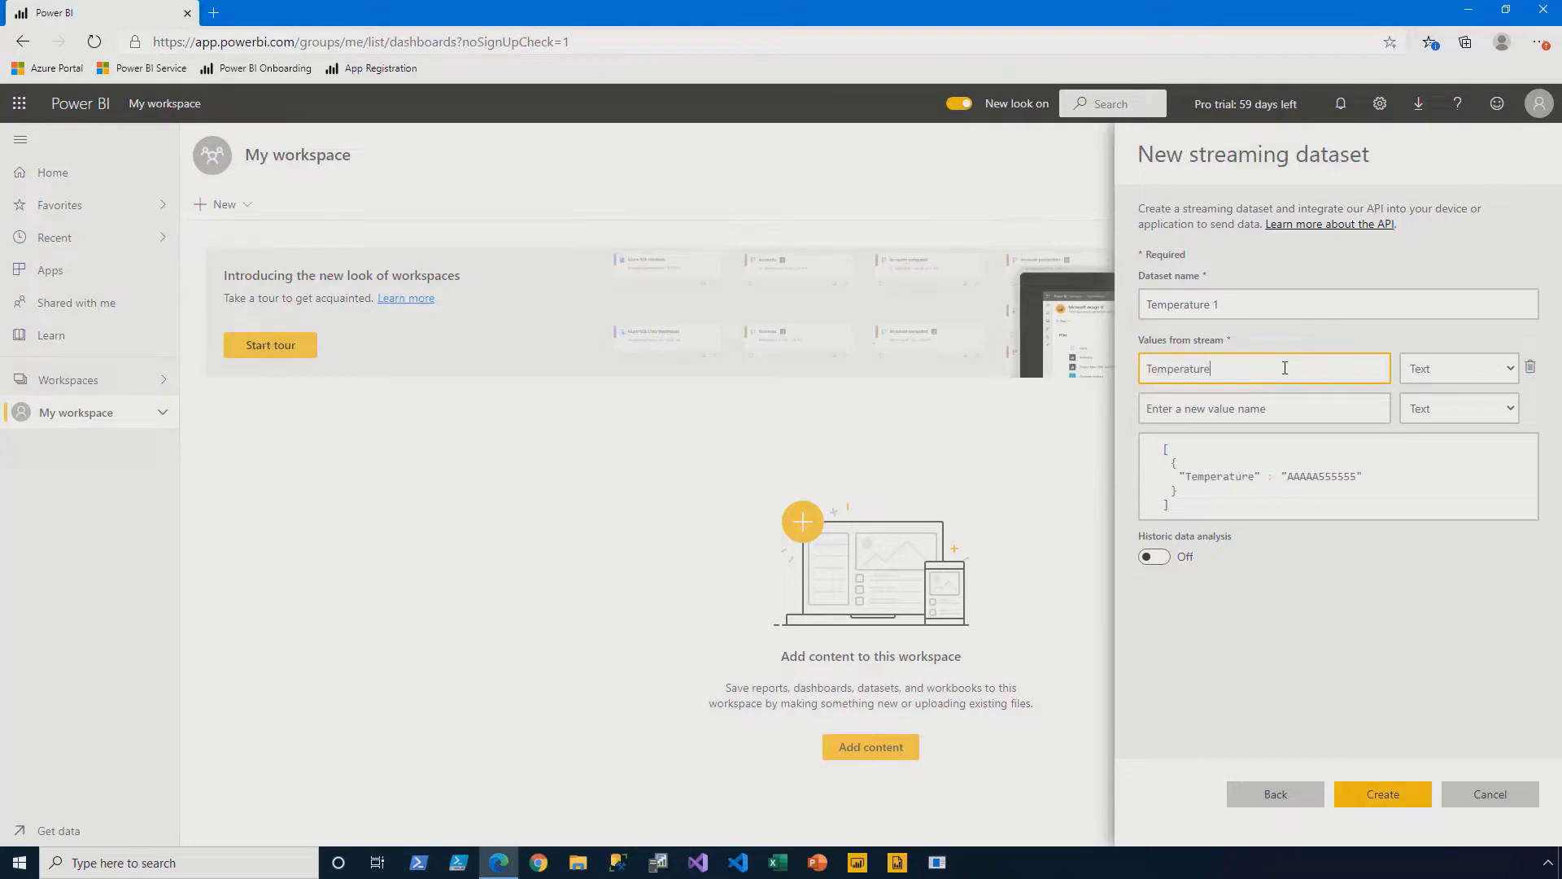
pyautogui.click(1510, 368)
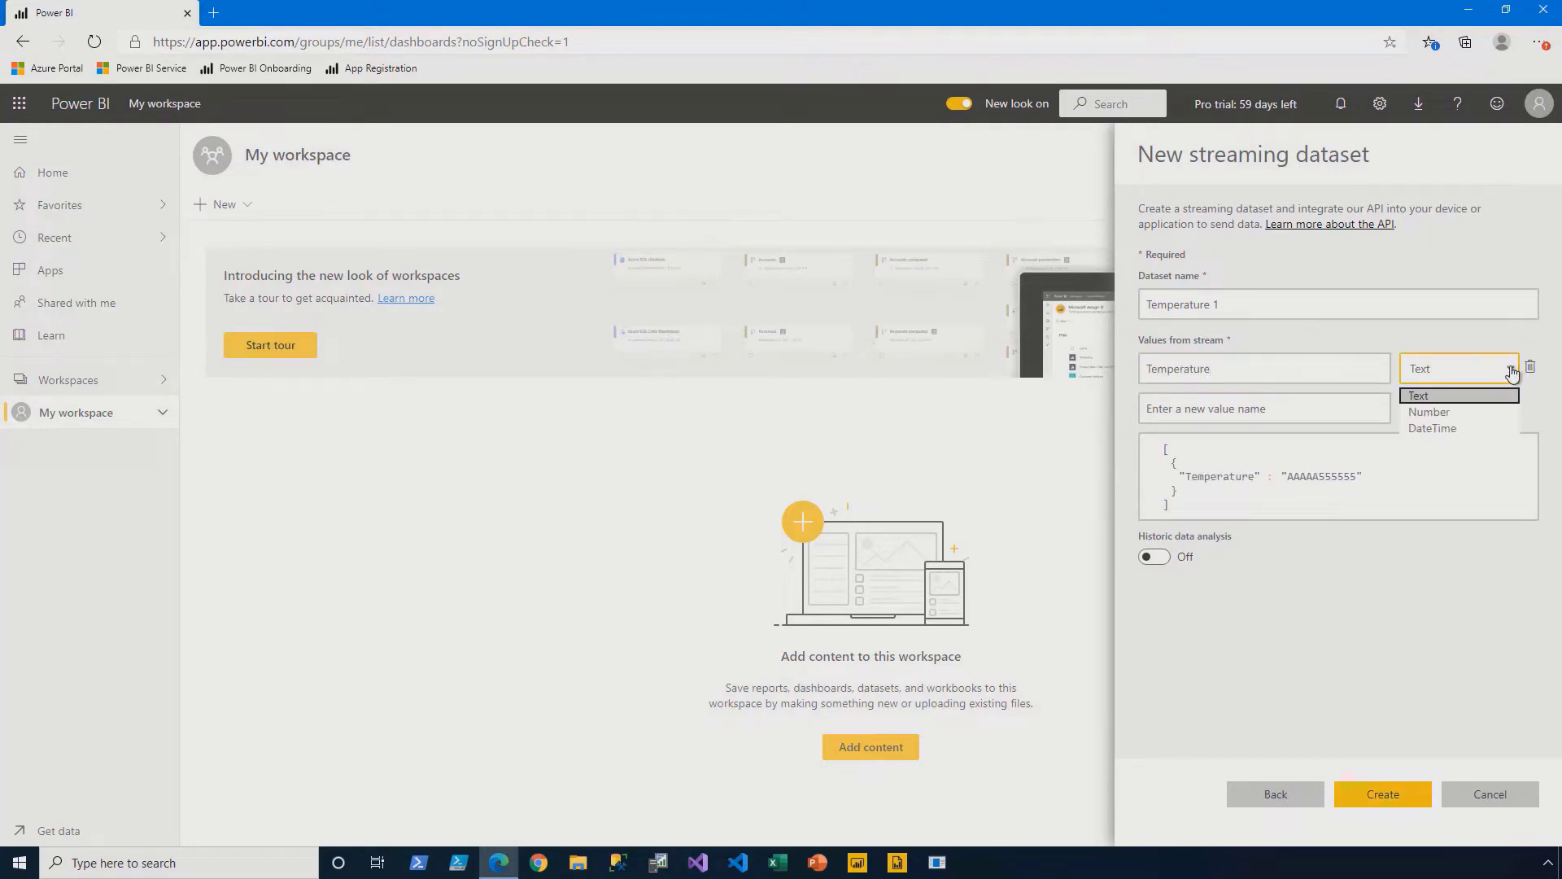
pyautogui.click(1459, 412)
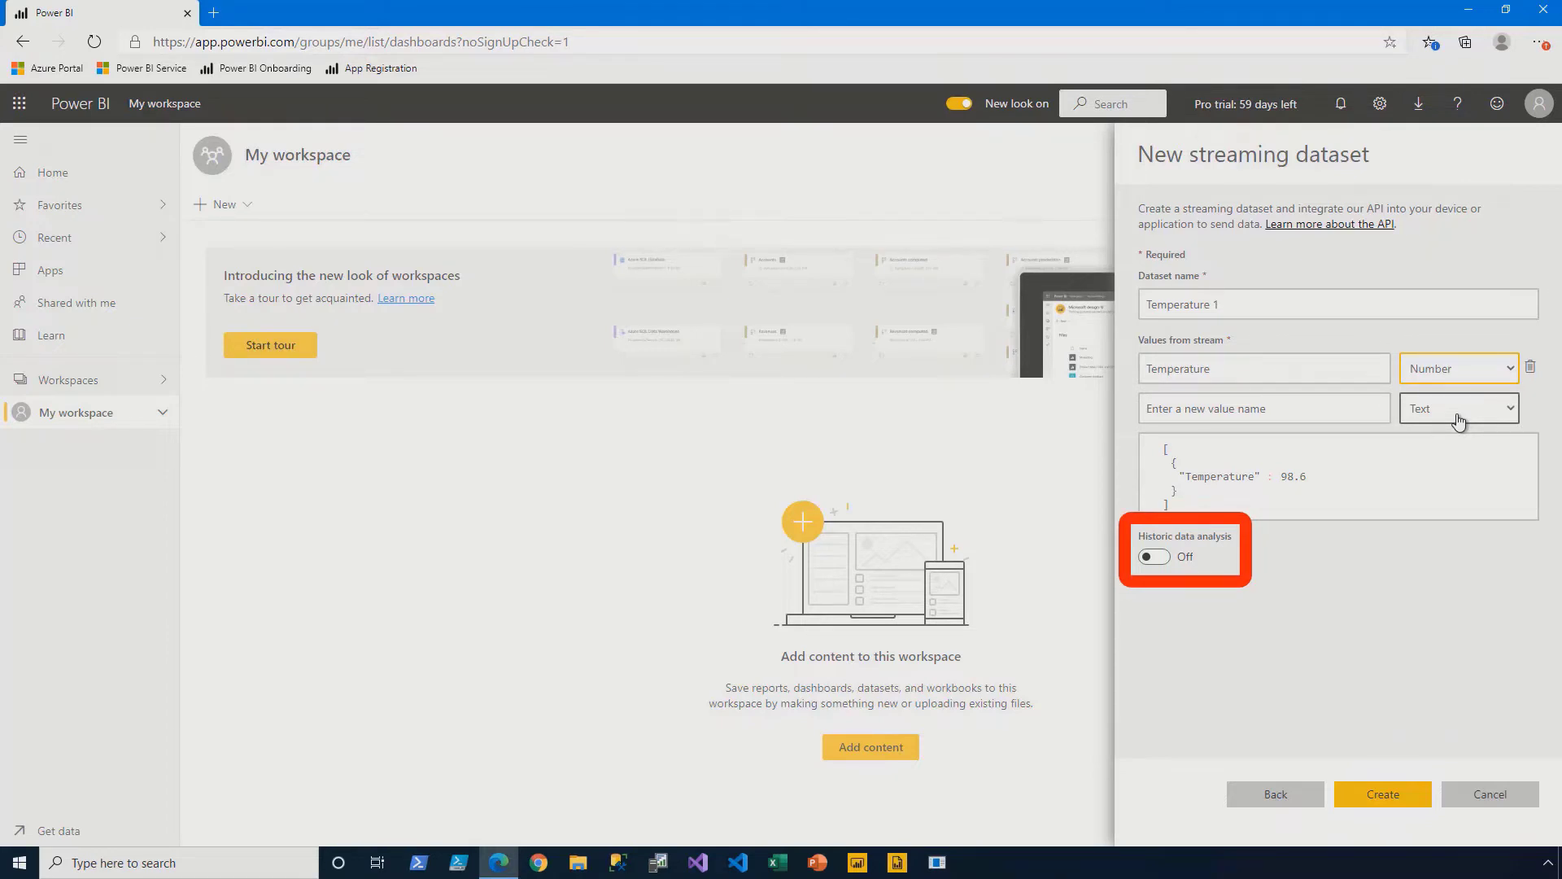
pyautogui.click(1414, 794)
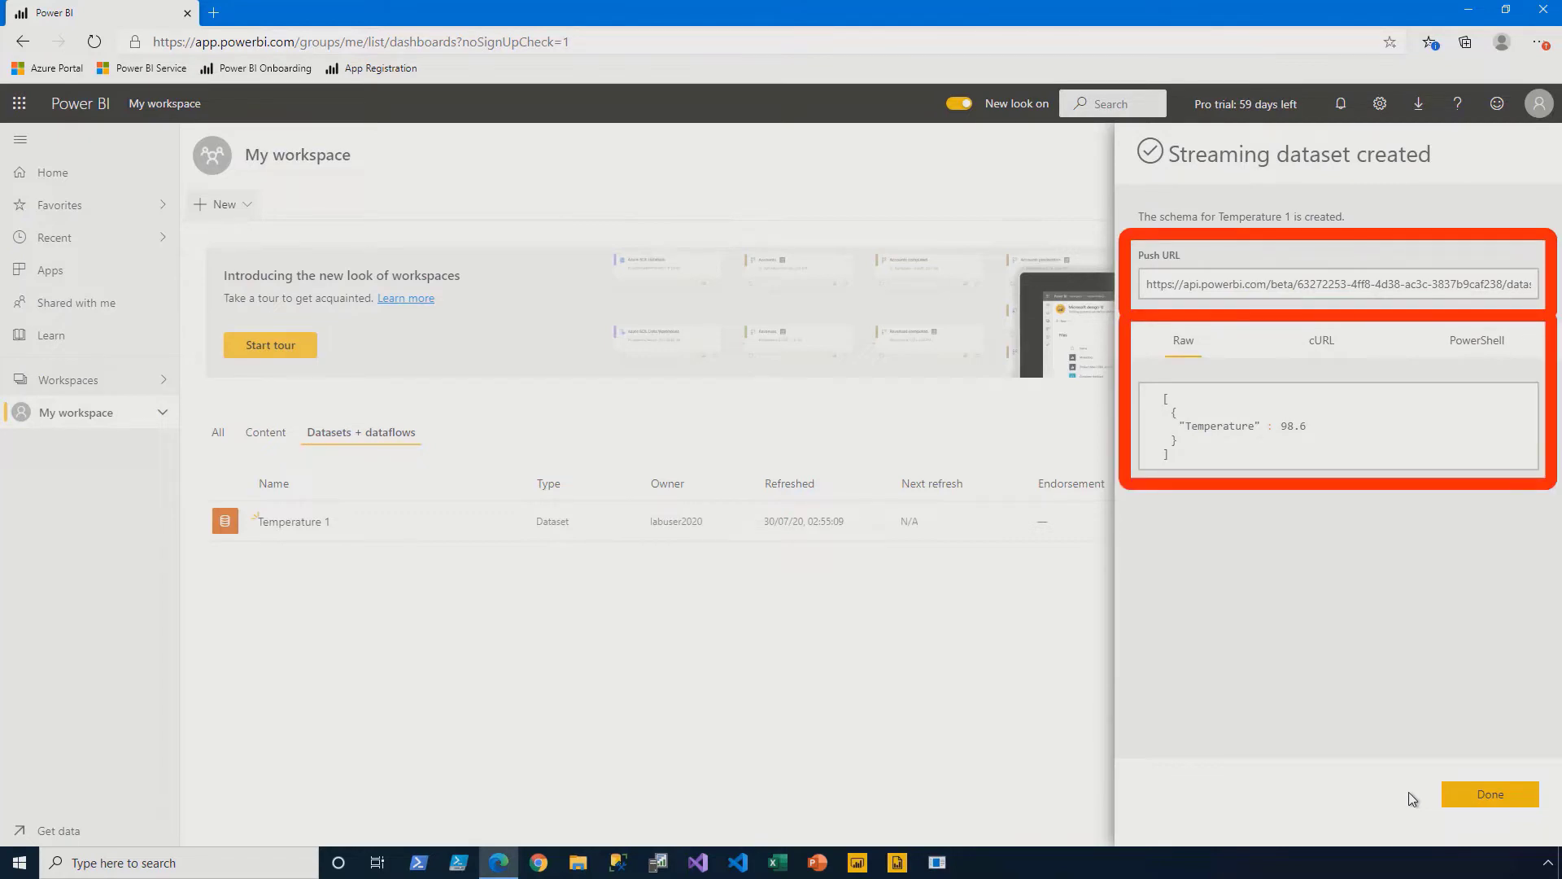
# - Copy the dataset's PowerShell sample code, including the push URL with its API key, into the empty script in Windows PowerShell ISE
pyautogui.click(1479, 350)
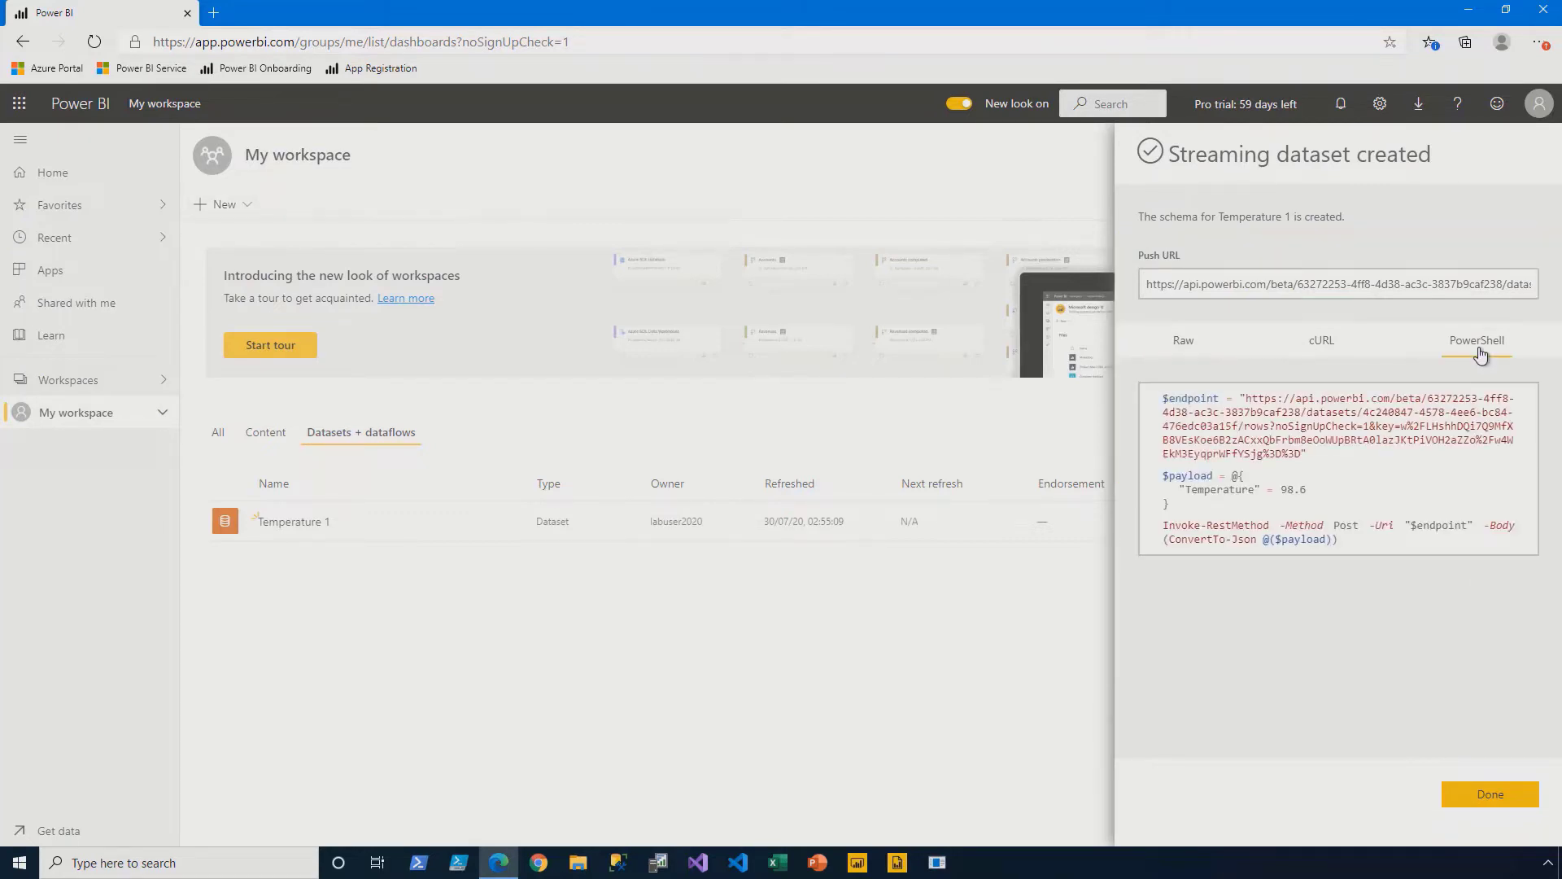
pyautogui.click(1431, 443)
pyautogui.hotkey('ctrl', 'a')
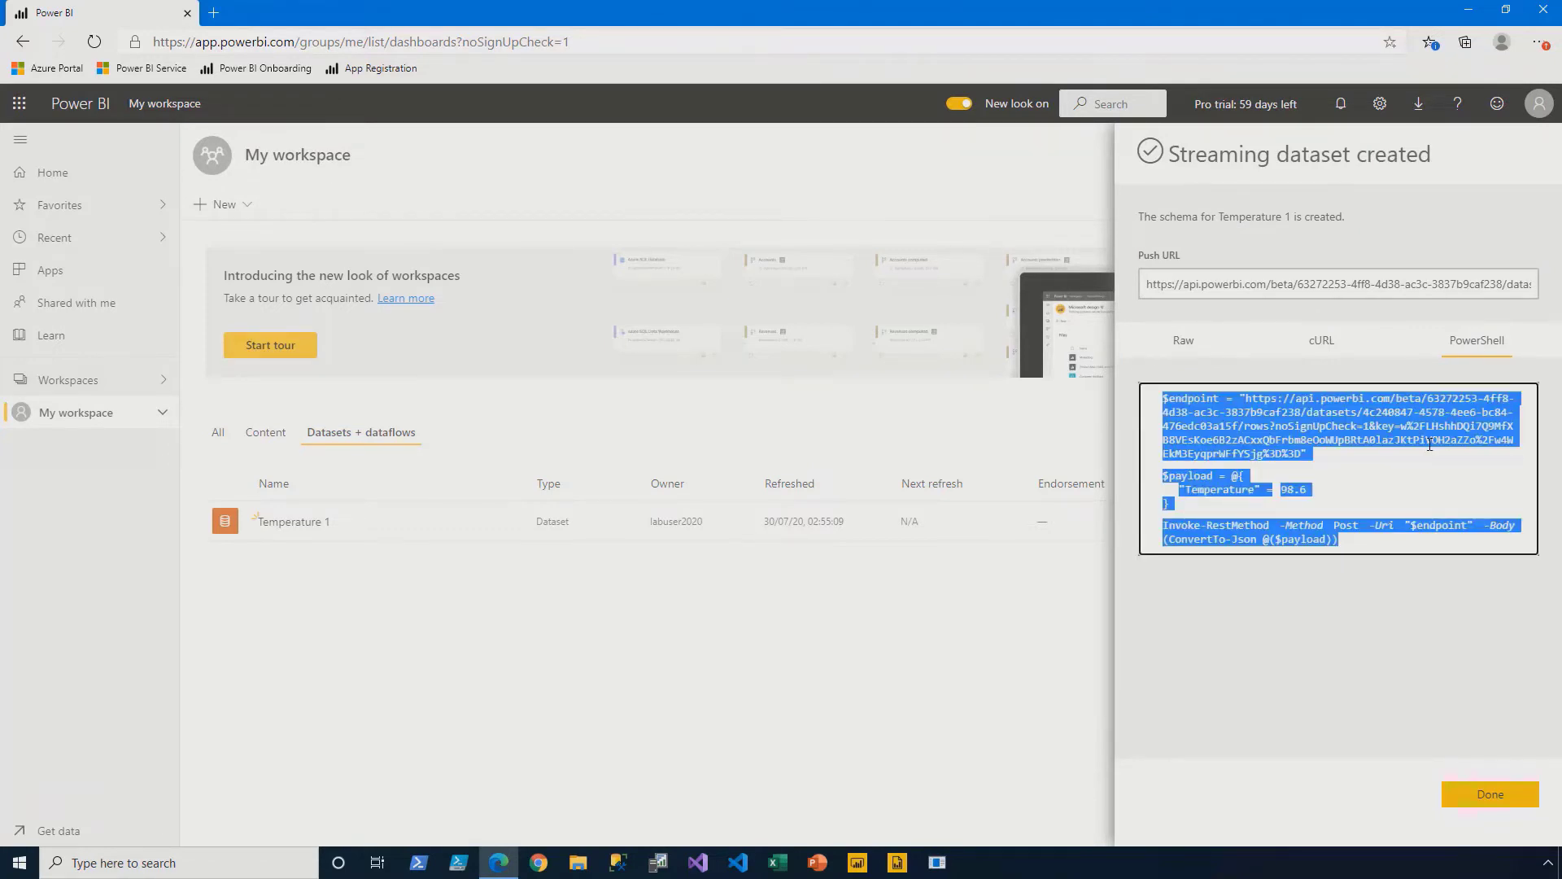
pyautogui.click(458, 863)
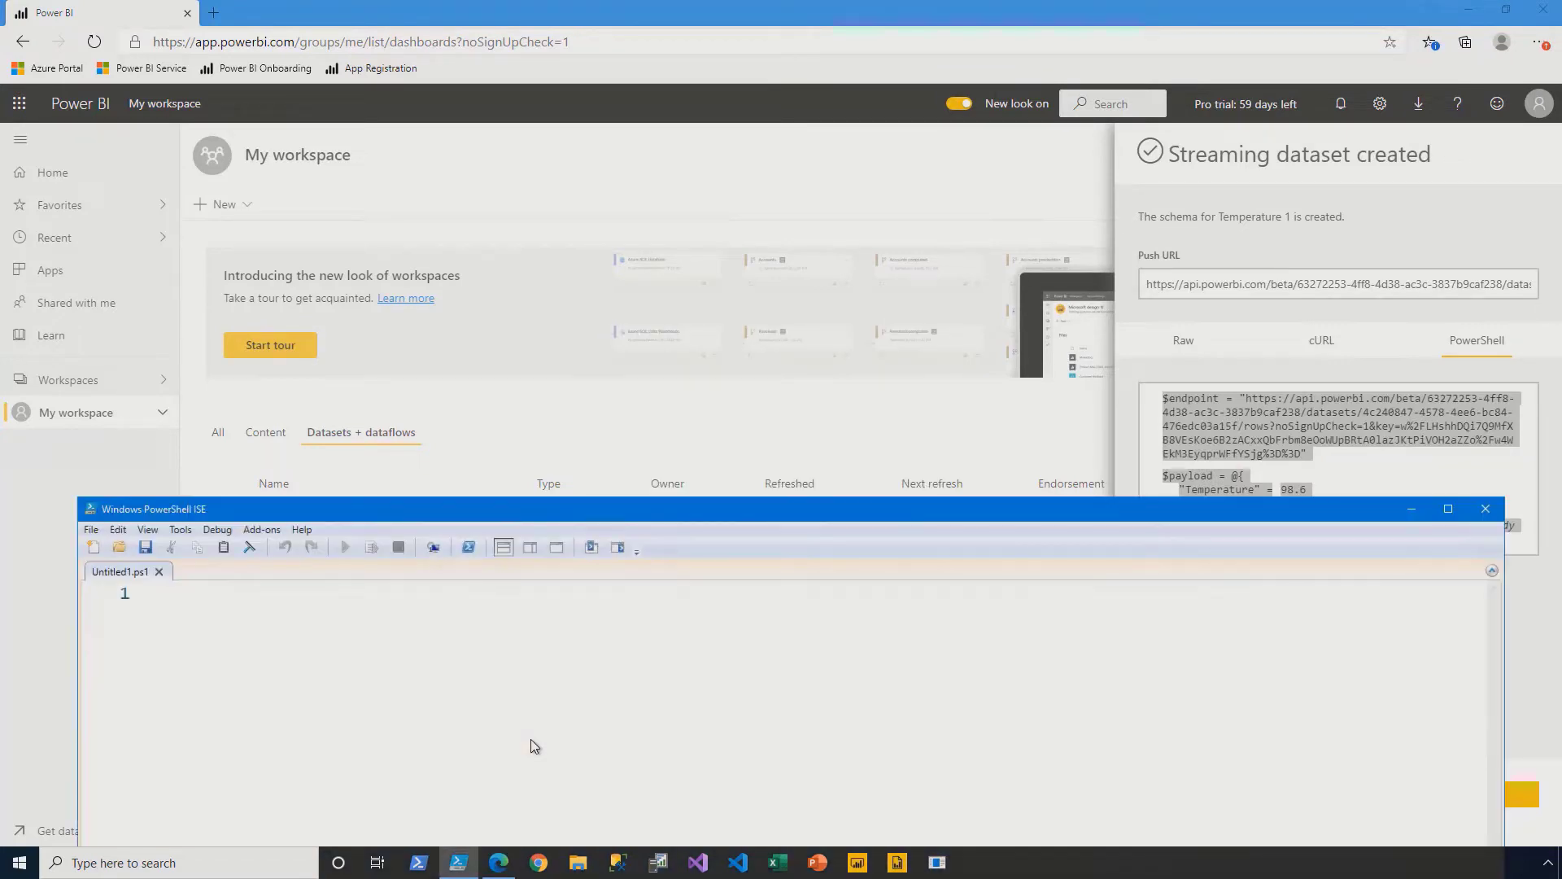
pyautogui.click(581, 684)
pyautogui.hotkey('ctrl', 'v')
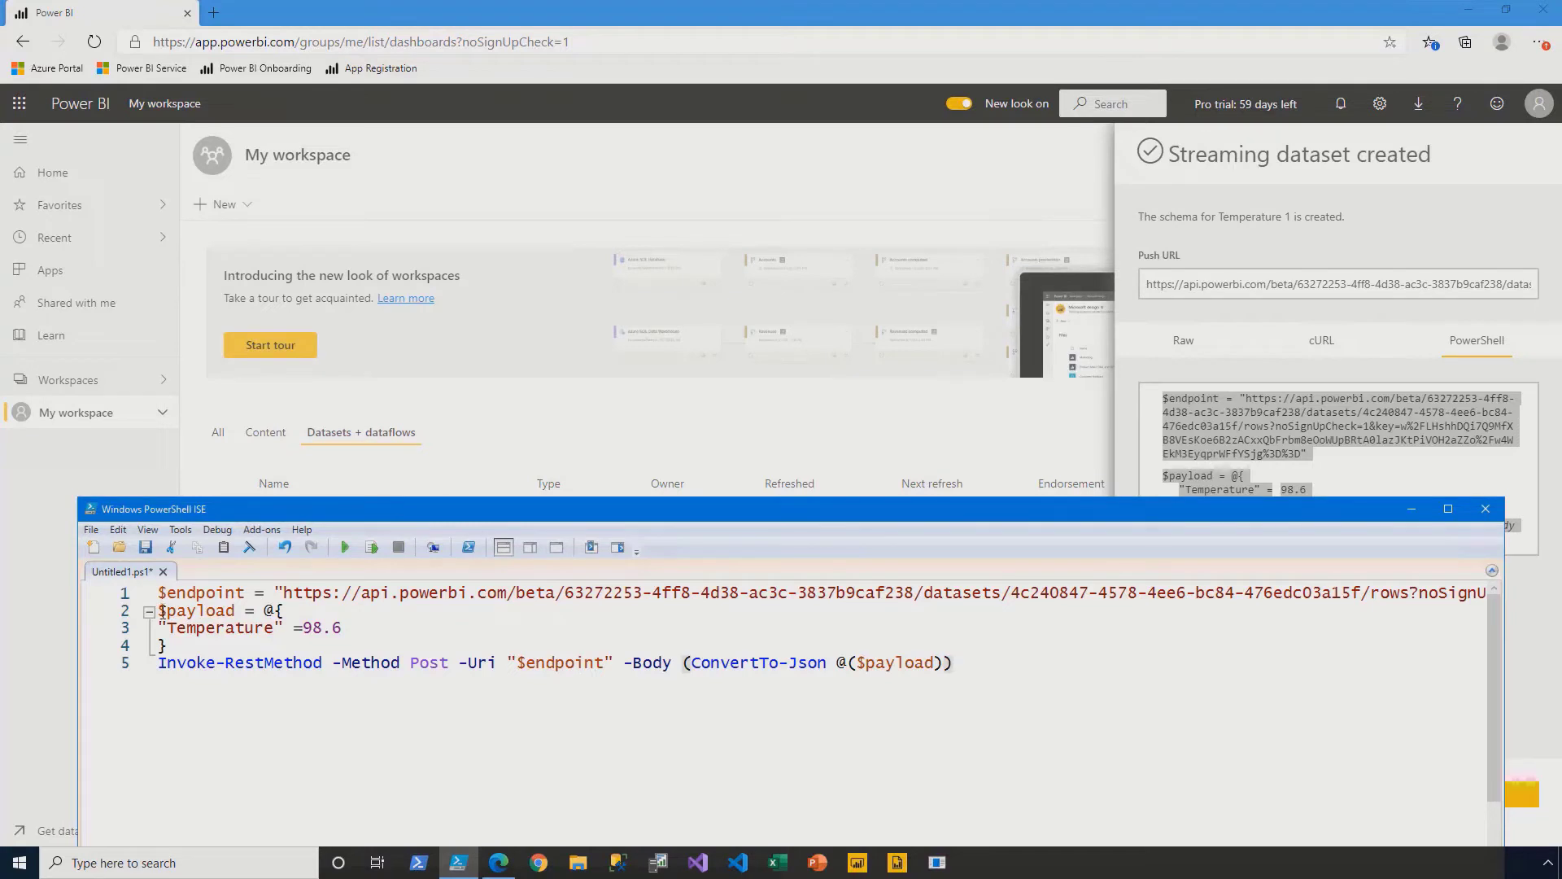
# - Tidy the script with blank lines before the $payload block and the Invoke-RestMethod line, and indent the "Temperature" entry
pyautogui.click(159, 612)
pyautogui.press('Return')
pyautogui.press('Down')
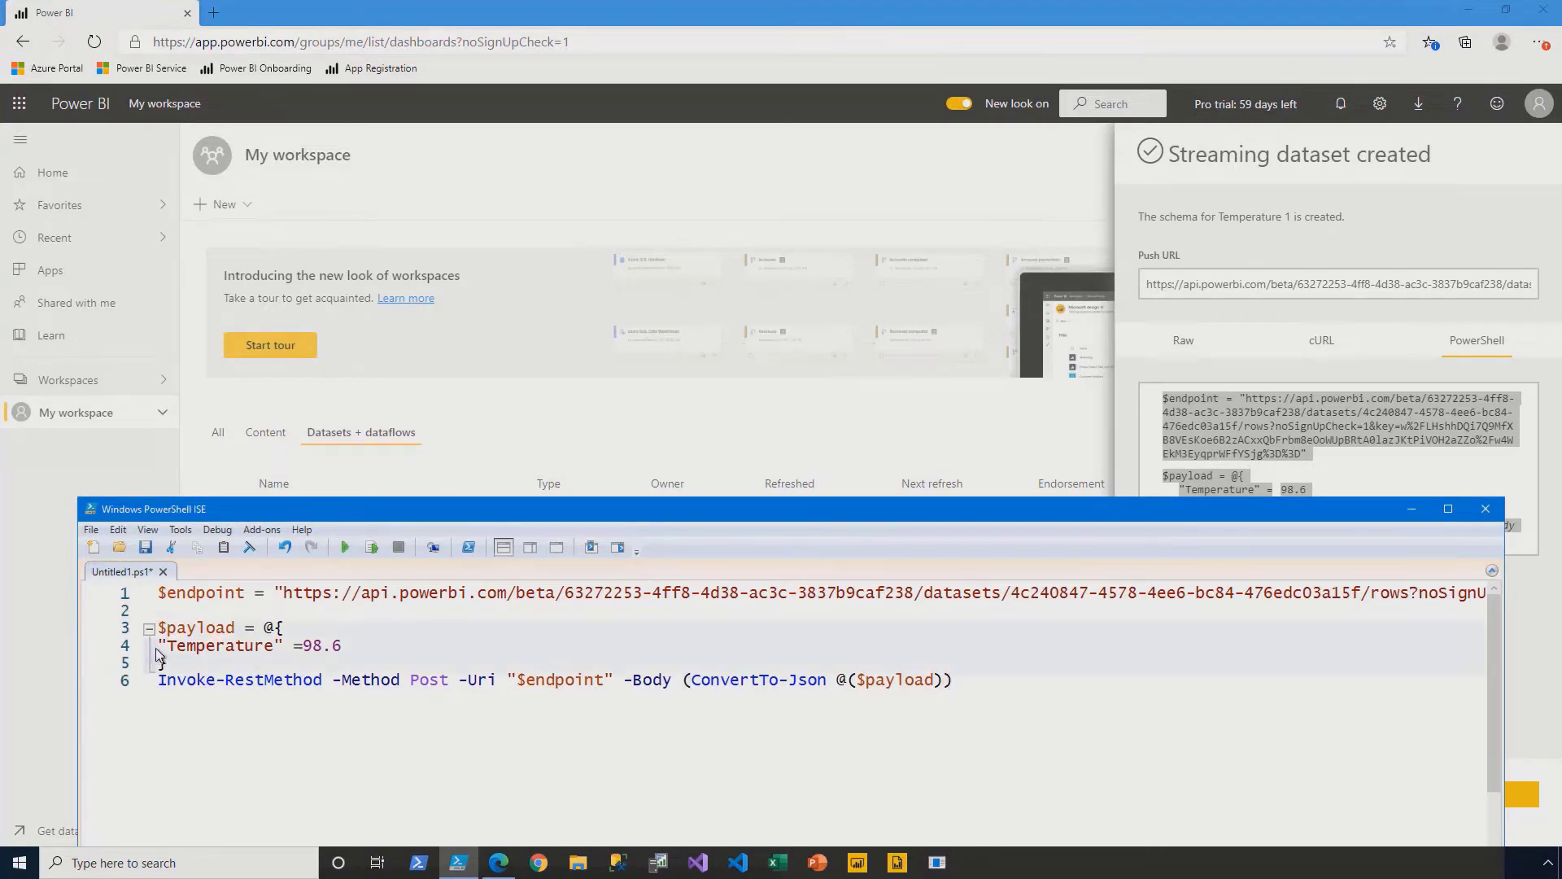
pyautogui.press('Tab')
pyautogui.click(158, 680)
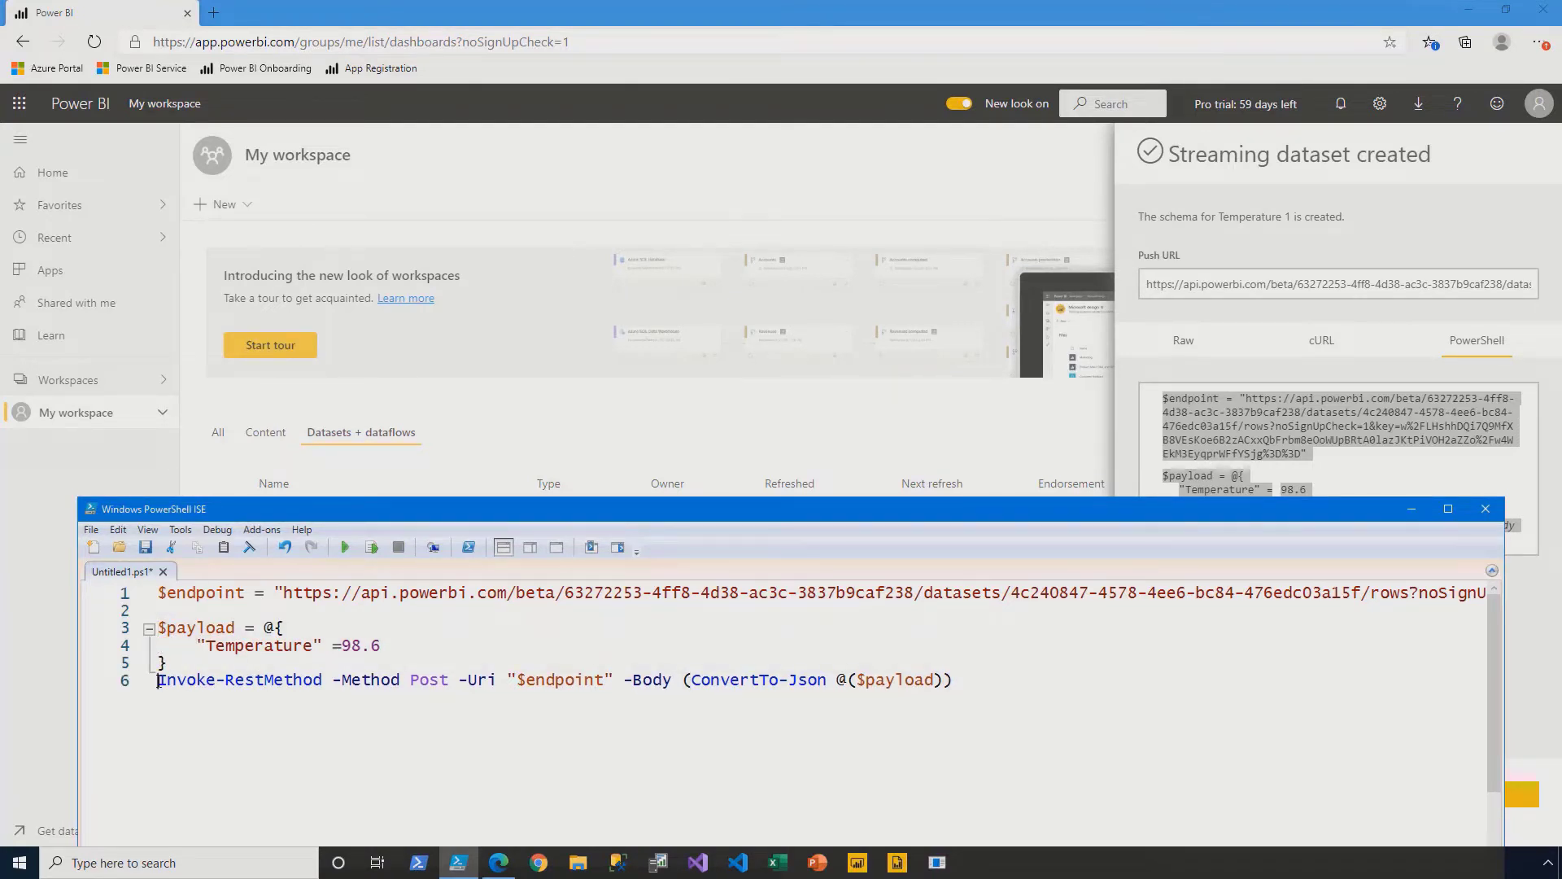
pyautogui.press('Return')
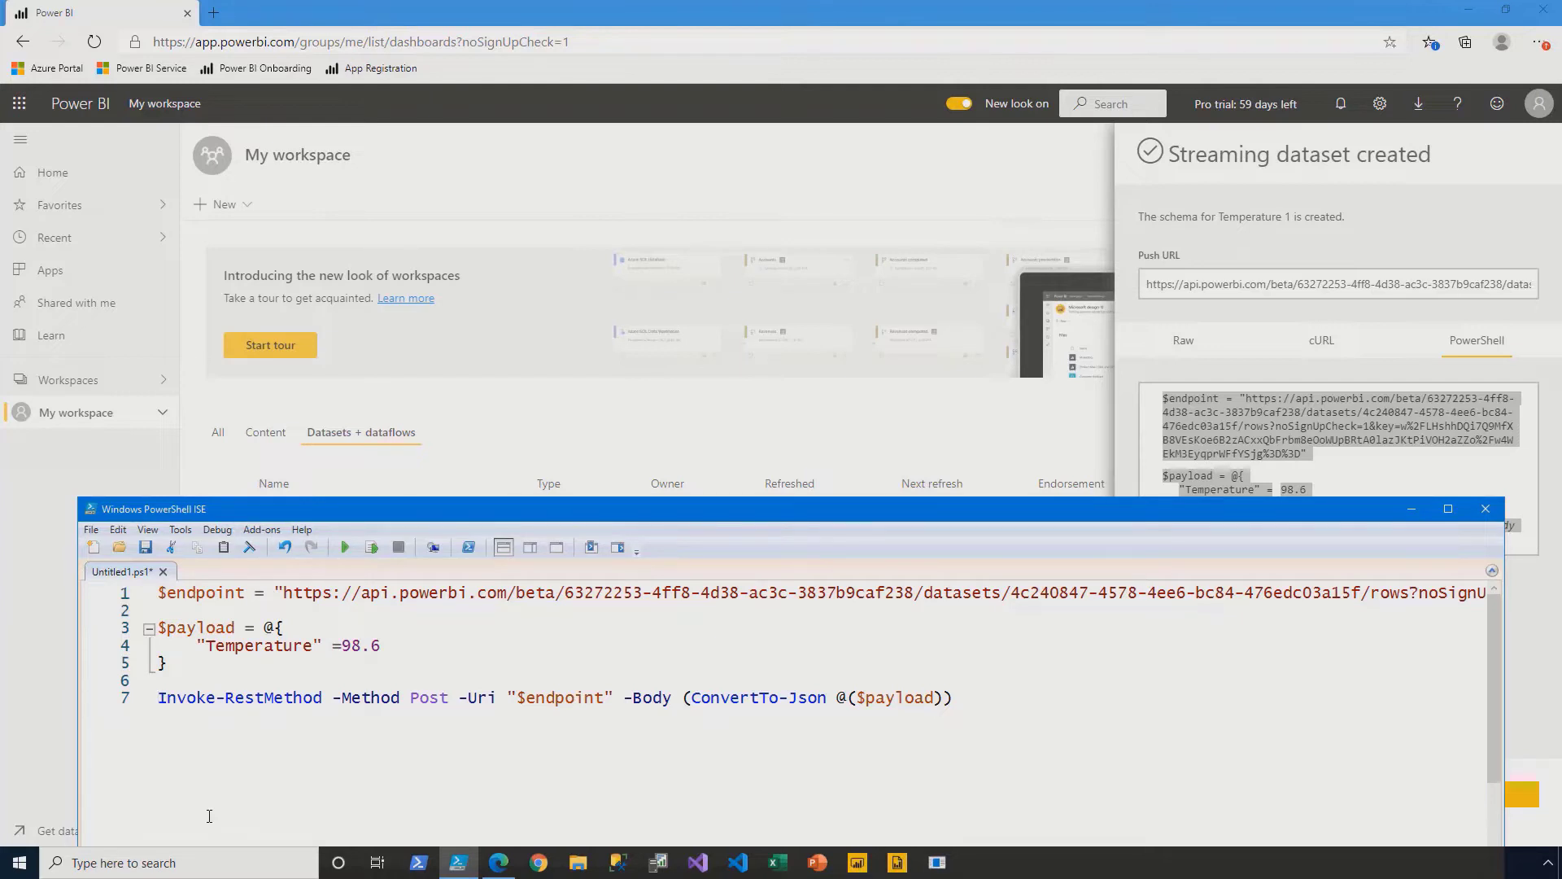
# - Switch back to Power BI and create a dashboard named Real-time demo in My workspace
pyautogui.click(394, 221)
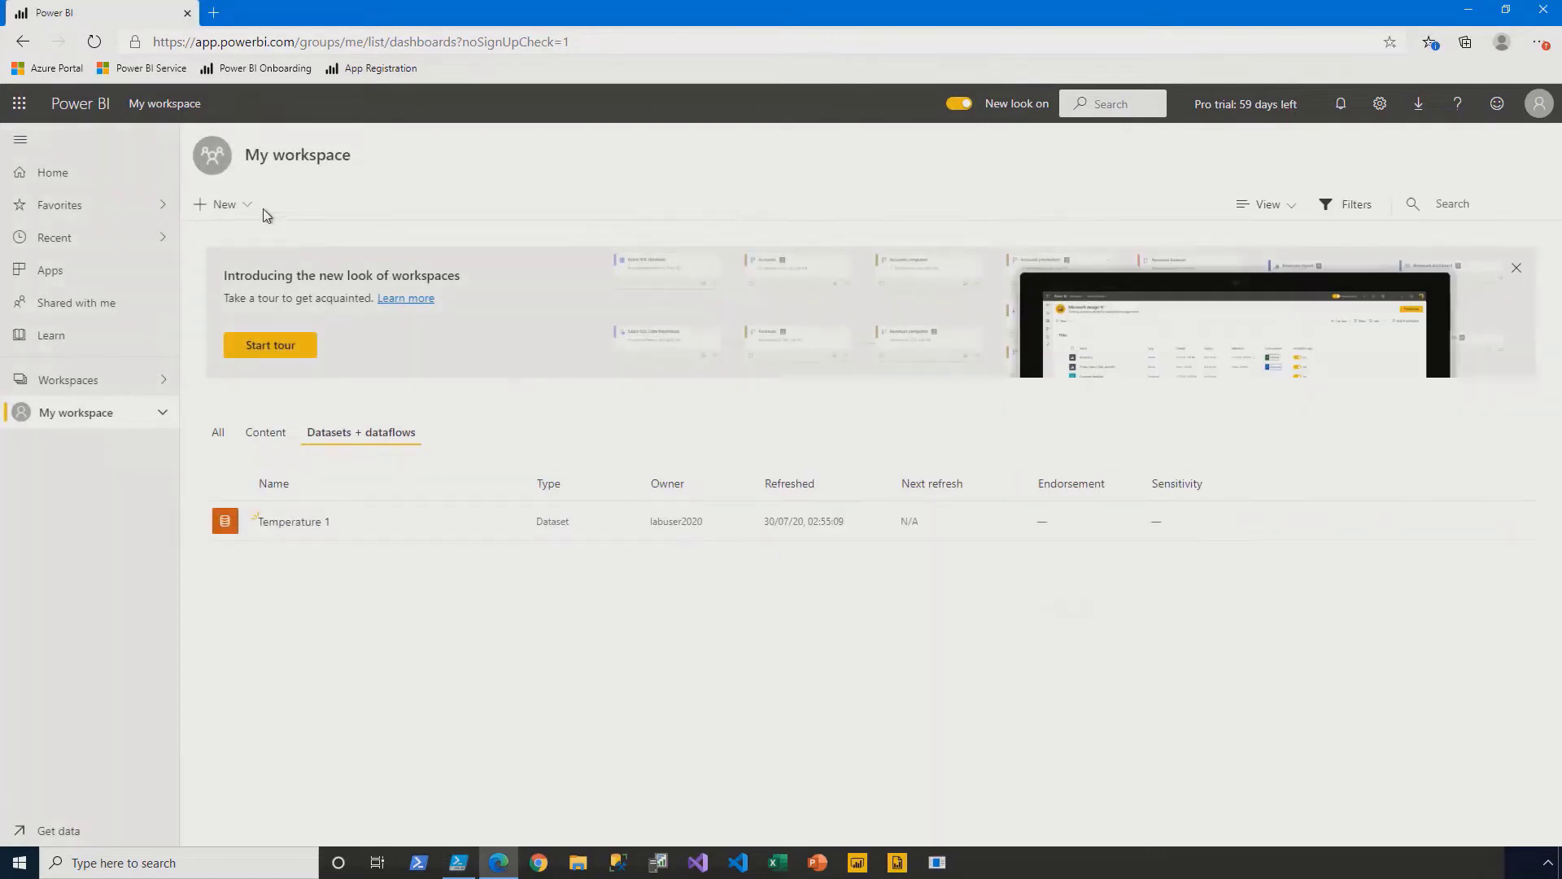
pyautogui.click(247, 206)
pyautogui.click(315, 334)
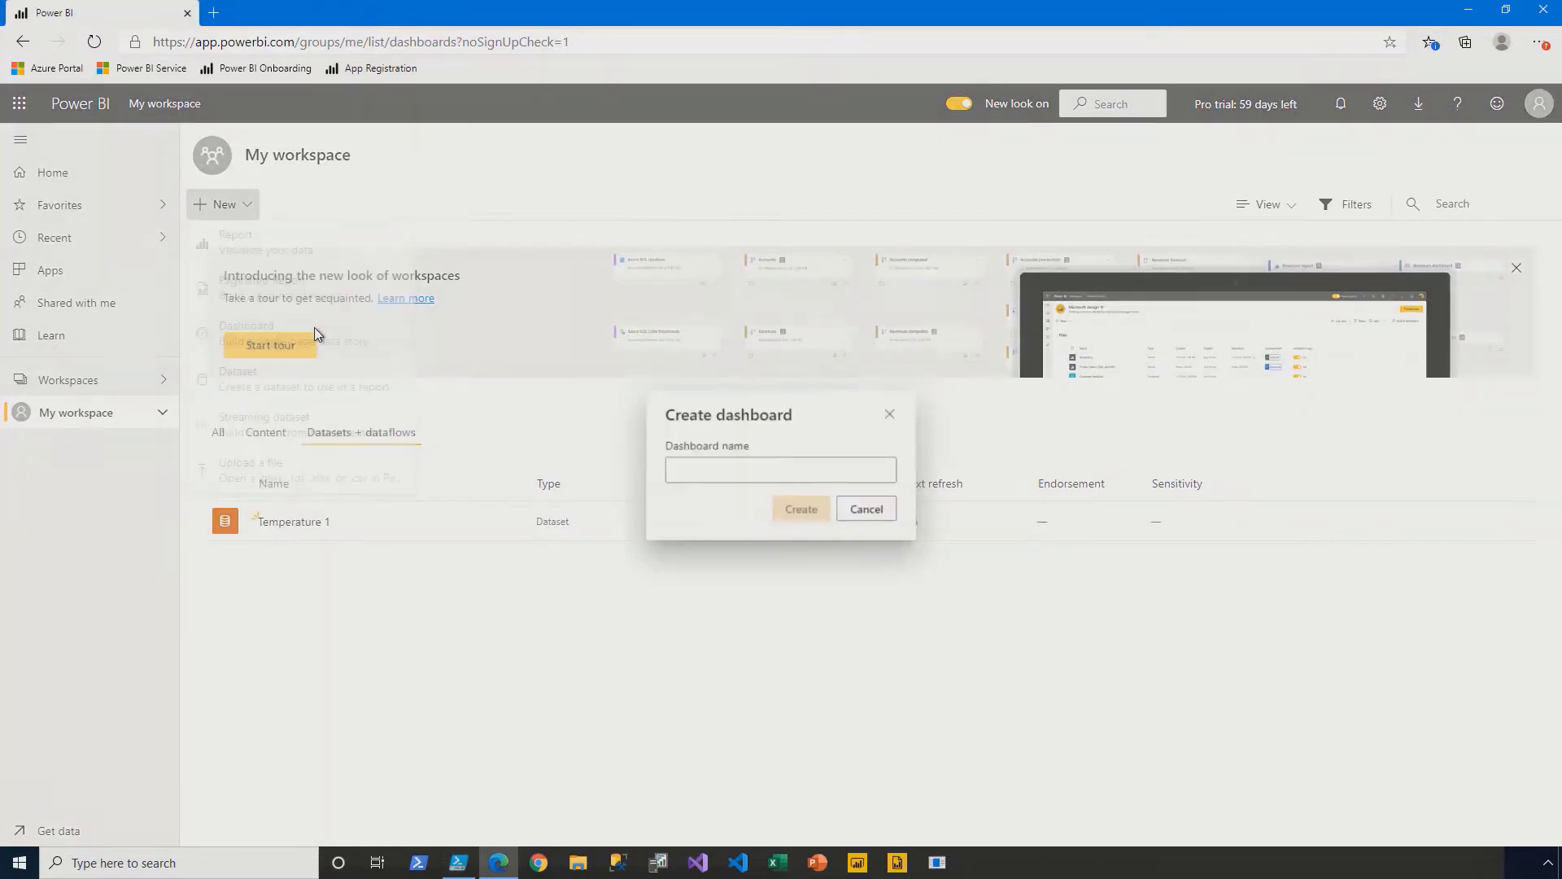
pyautogui.write('Real-tm')
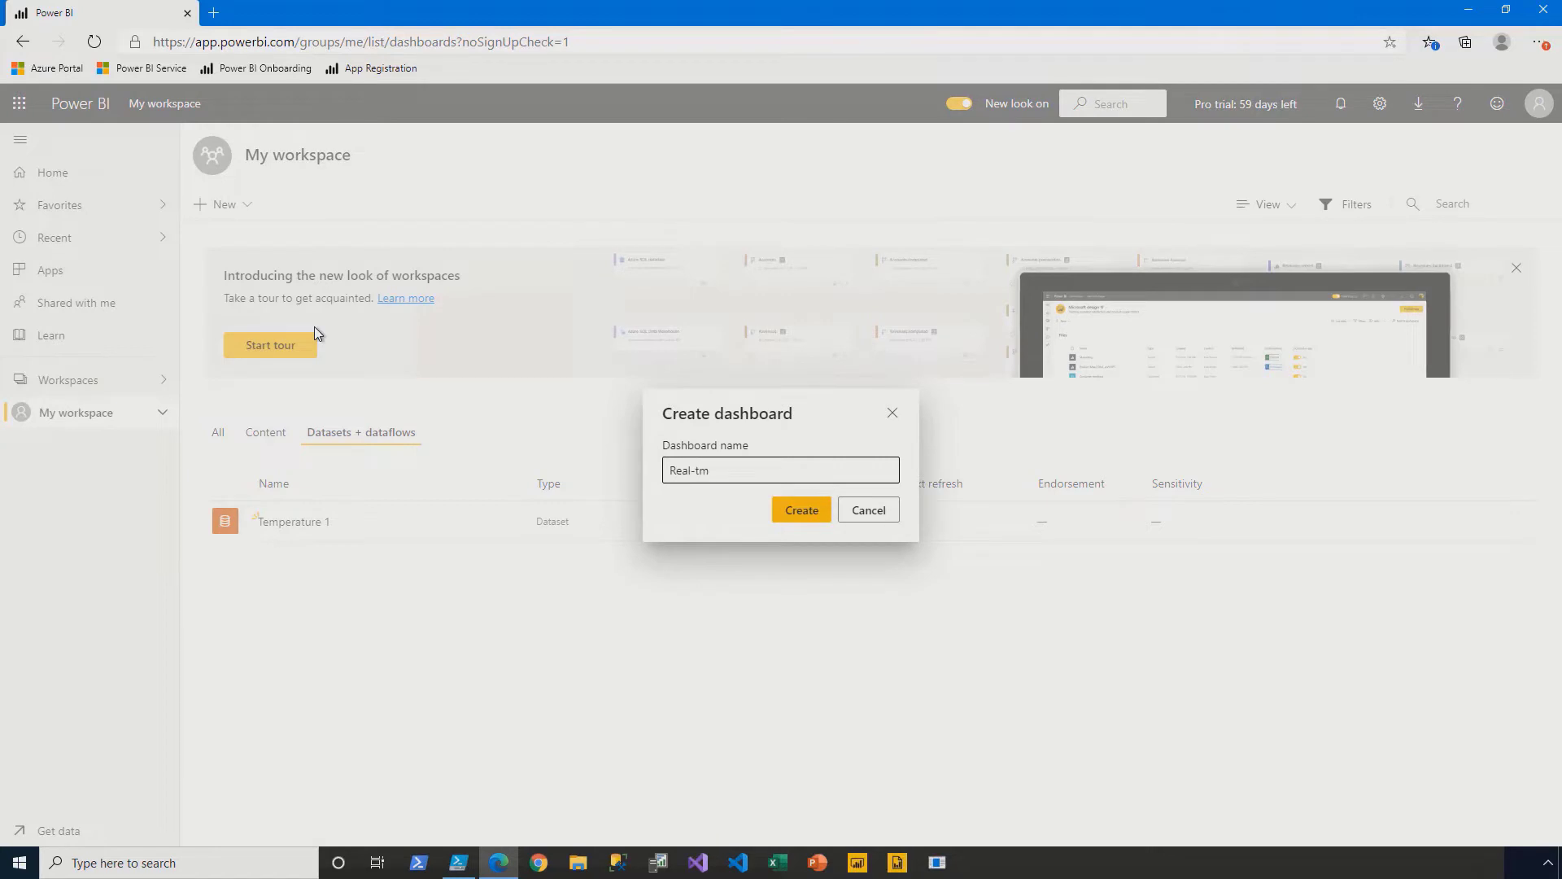
pyautogui.press('BackSpace')
pyautogui.write('ime demo')
pyautogui.click(798, 511)
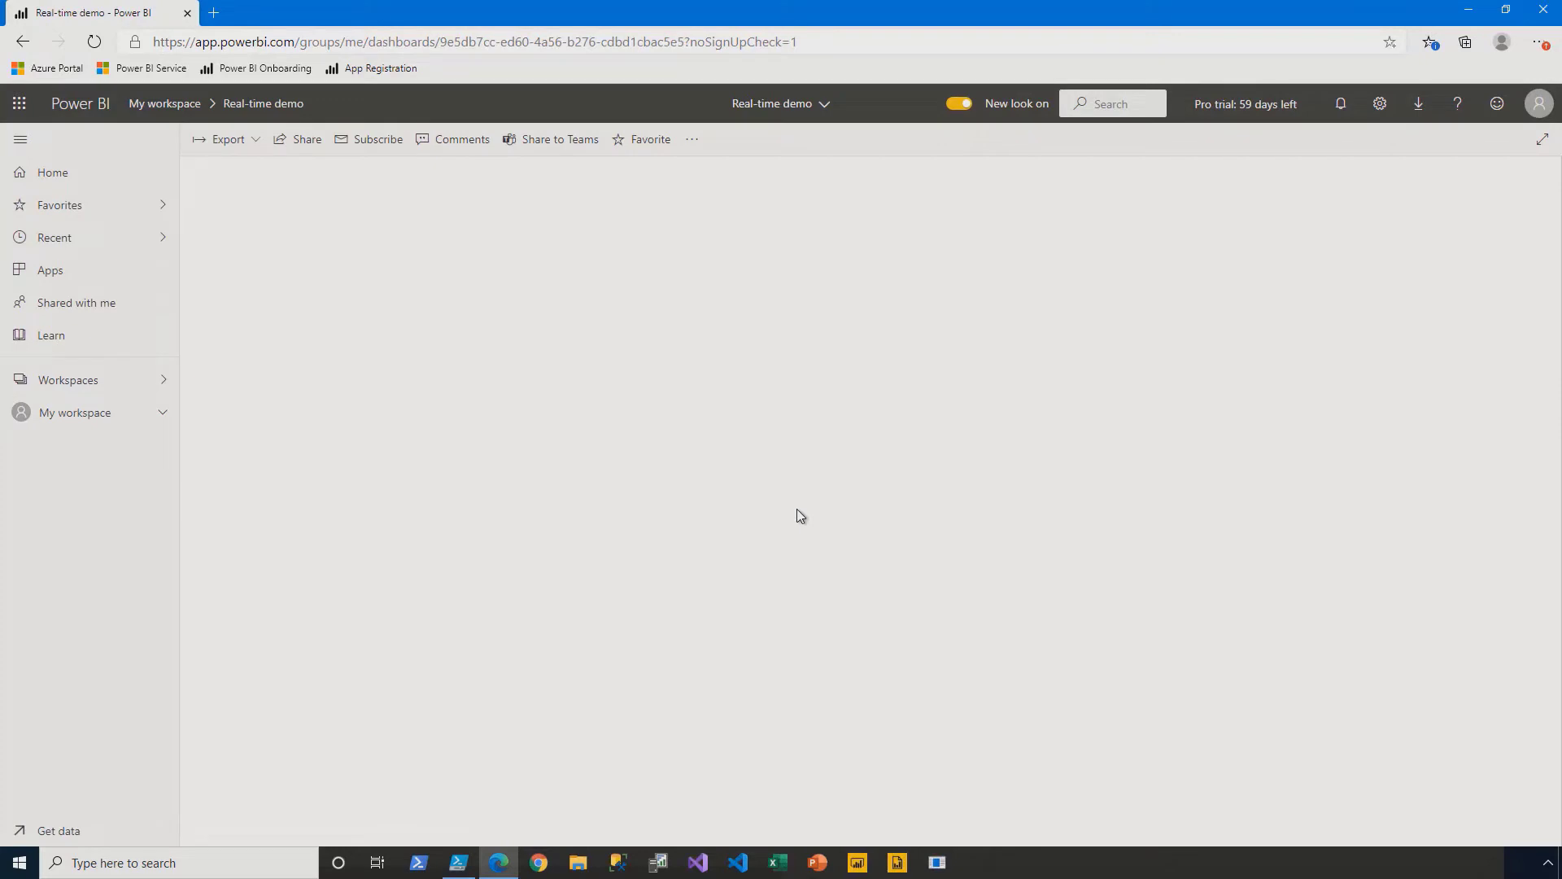
# - Start a custom streaming data tile on the dashboard, using the Temperature 1 dataset as its source
pyautogui.click(694, 143)
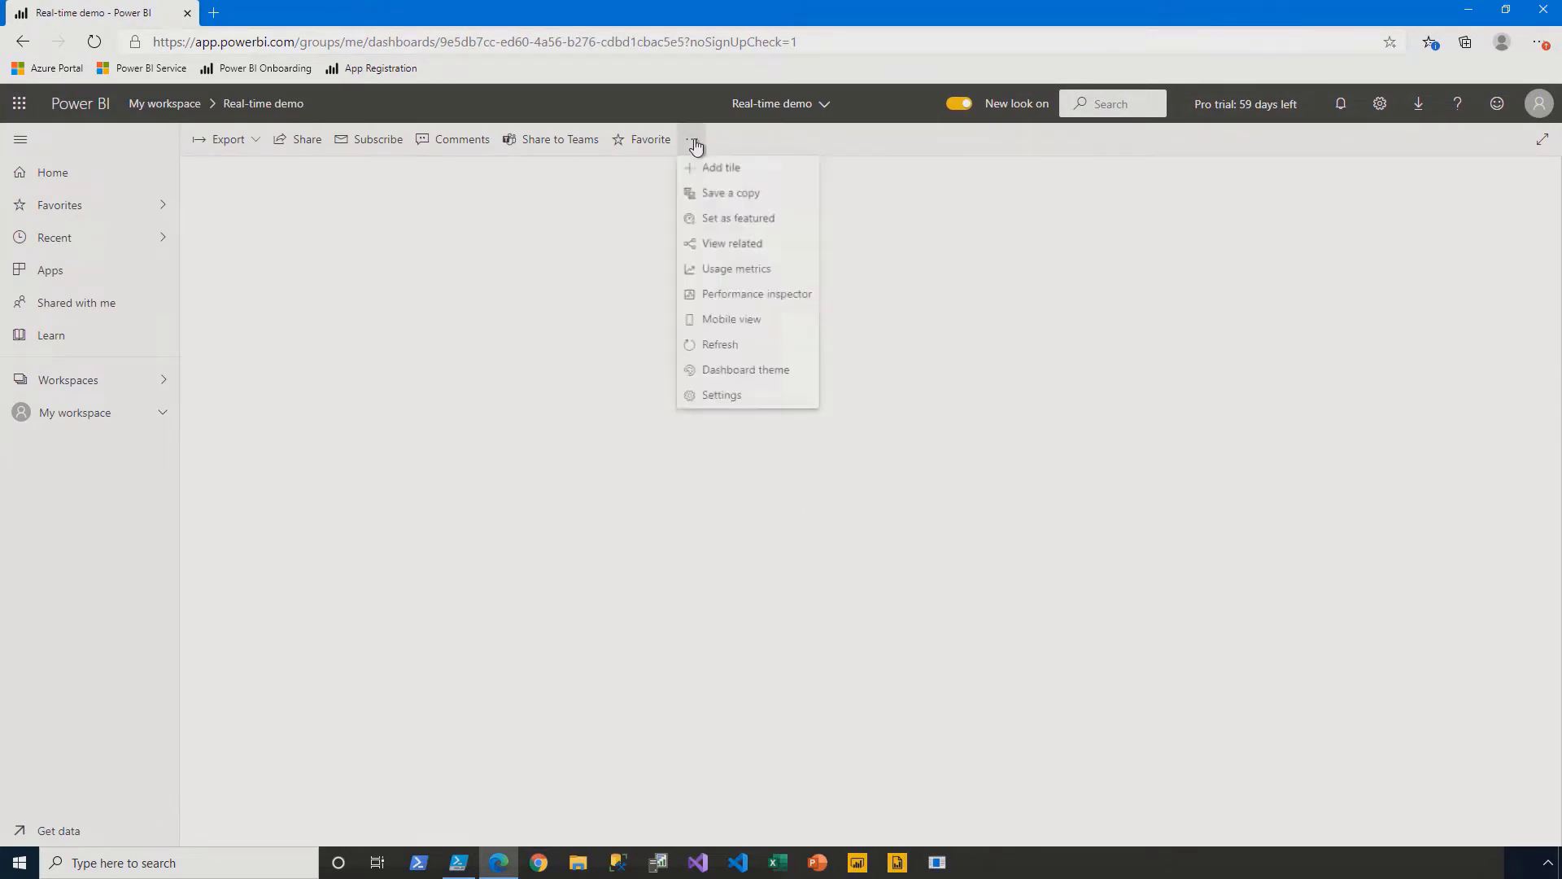
pyautogui.click(771, 169)
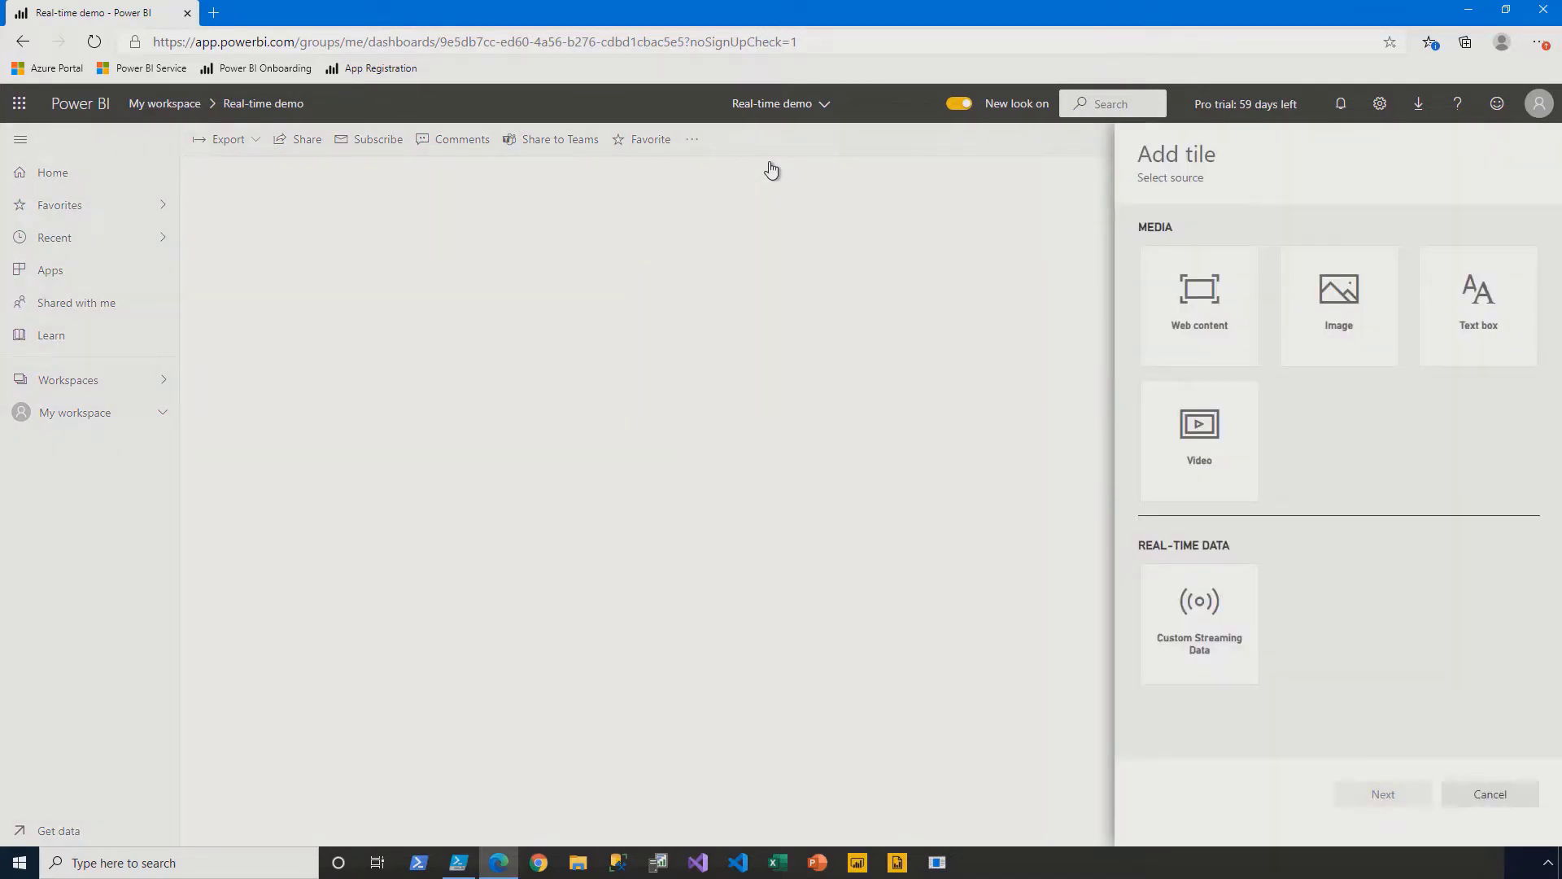
pyautogui.click(1169, 679)
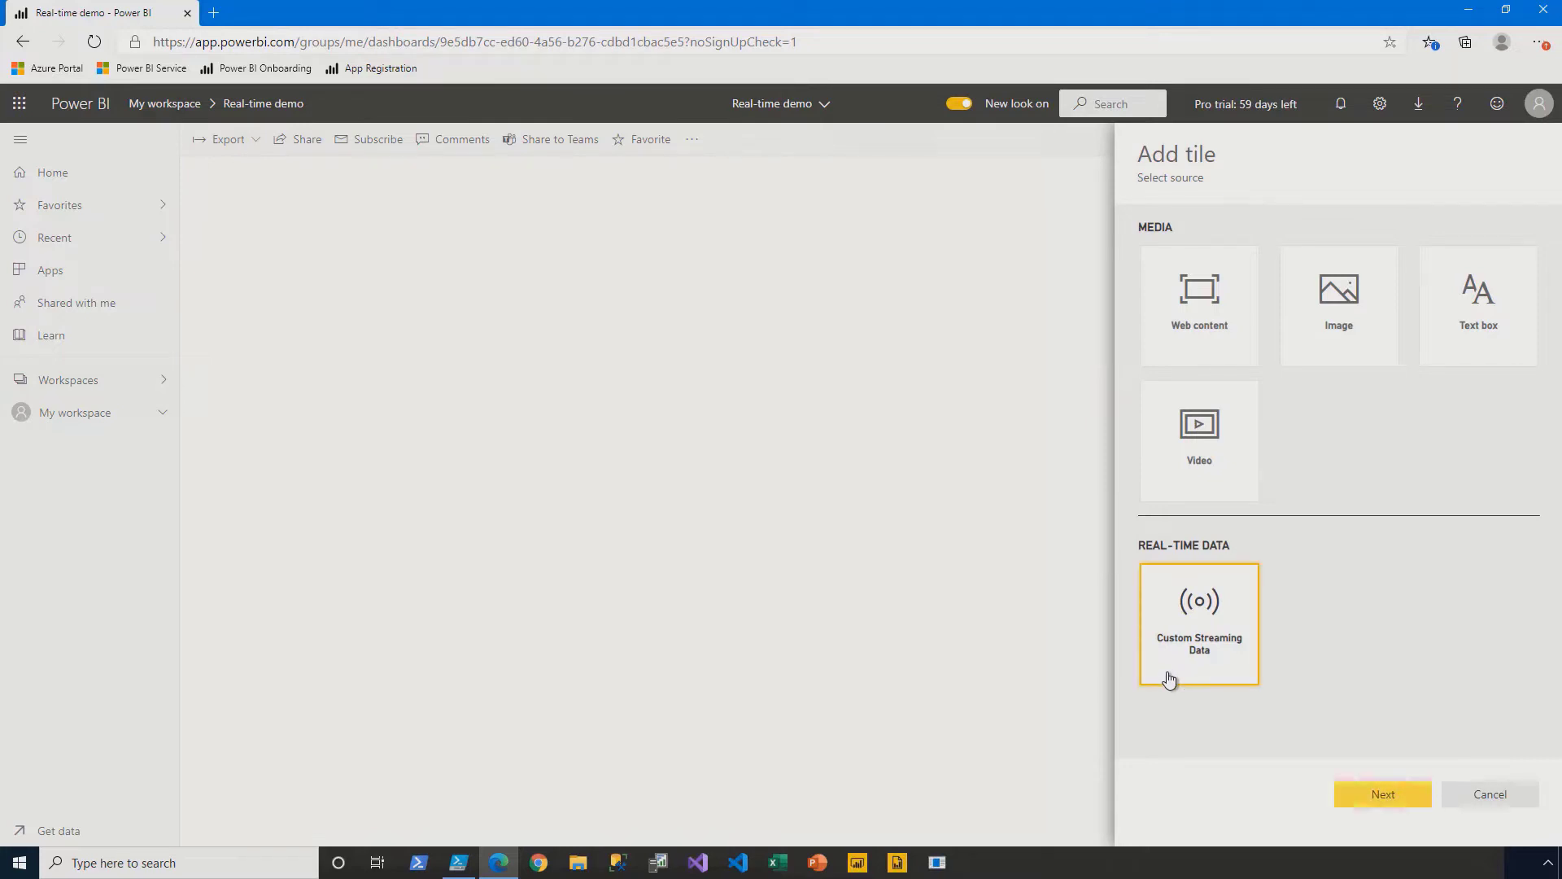
pyautogui.click(1410, 794)
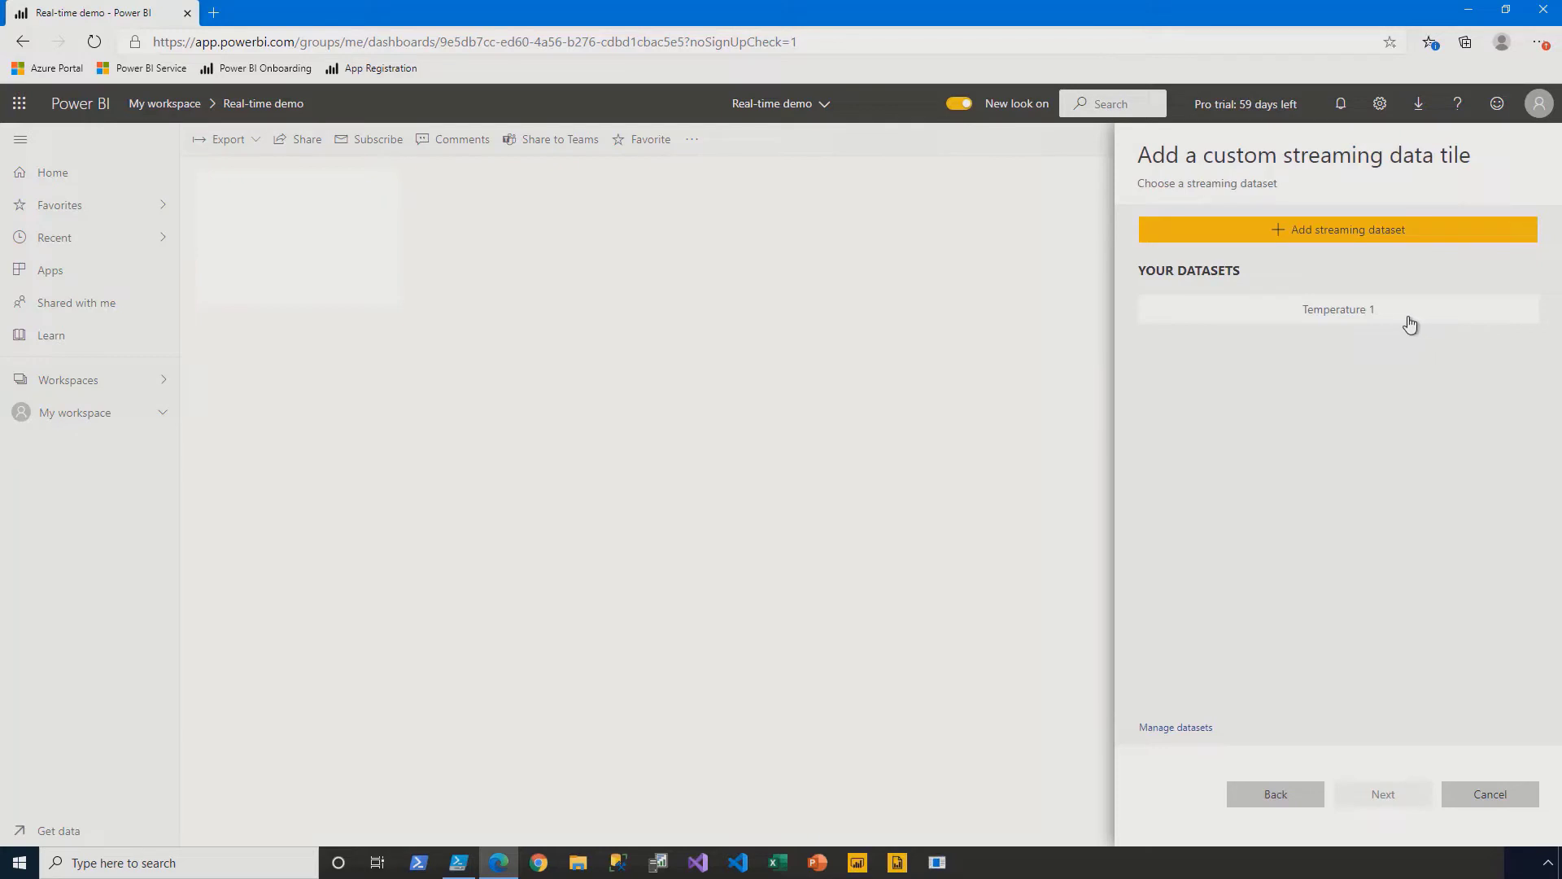
pyautogui.click(1409, 324)
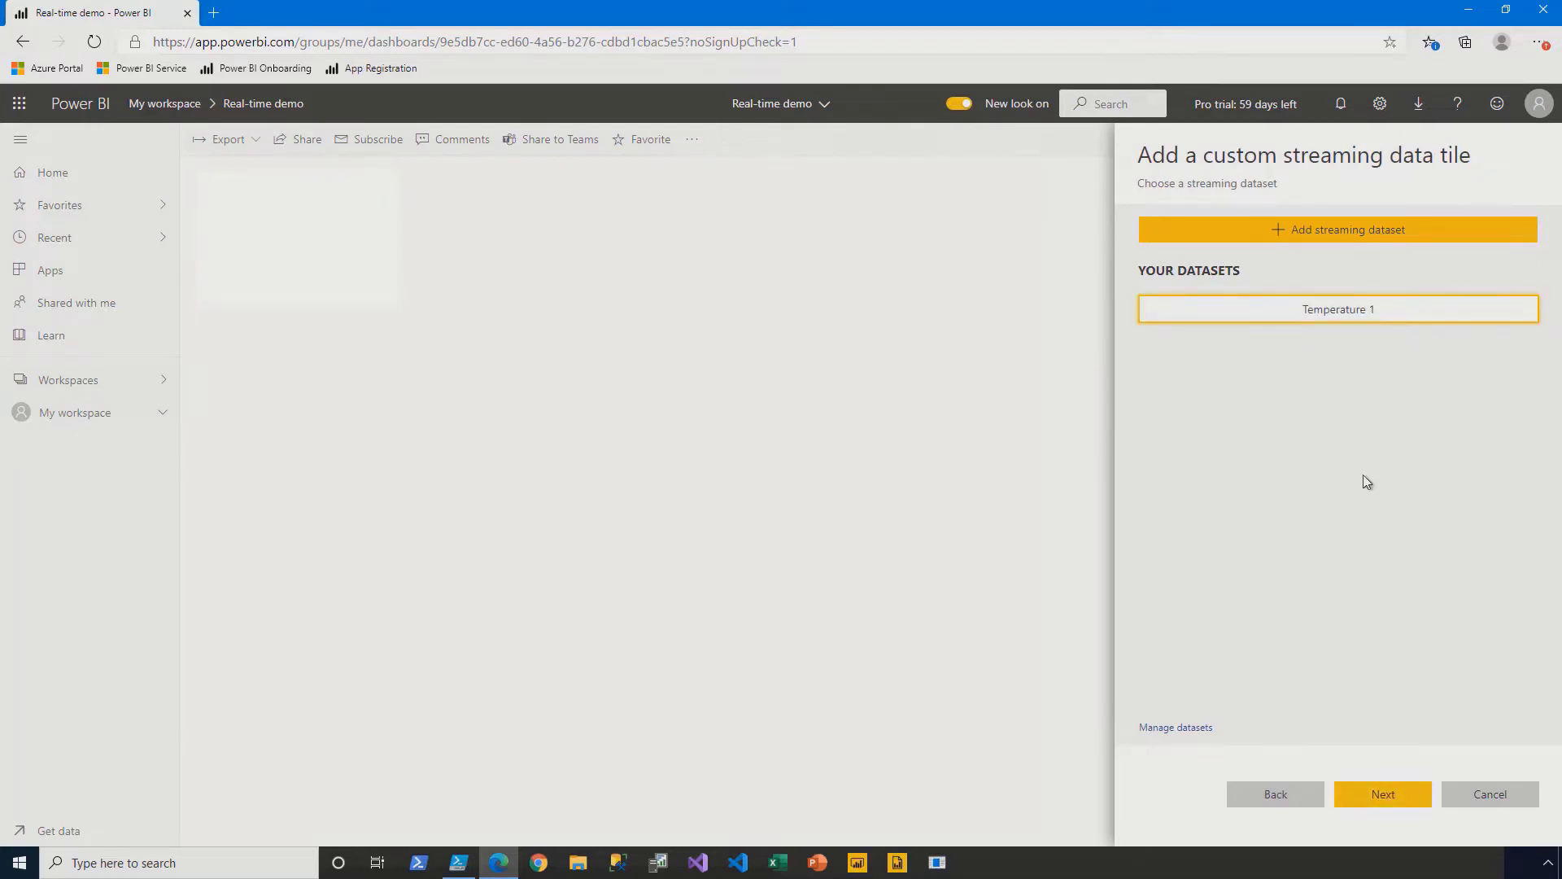
pyautogui.click(1398, 798)
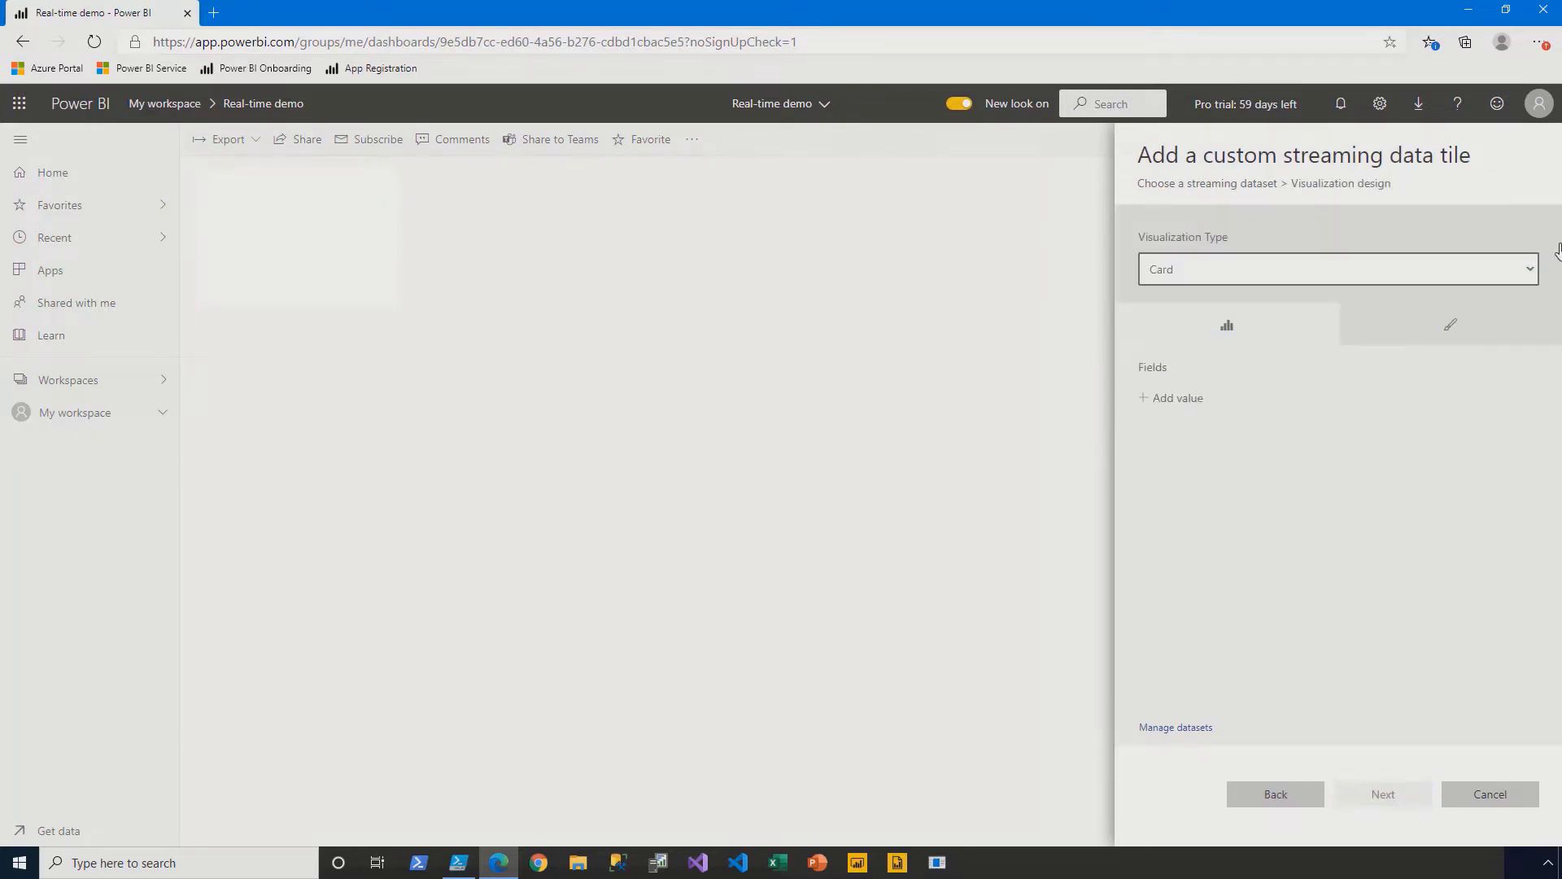
# - Design the tile as a Card showing the Temperature field with 1 value decimal place
pyautogui.click(1528, 270)
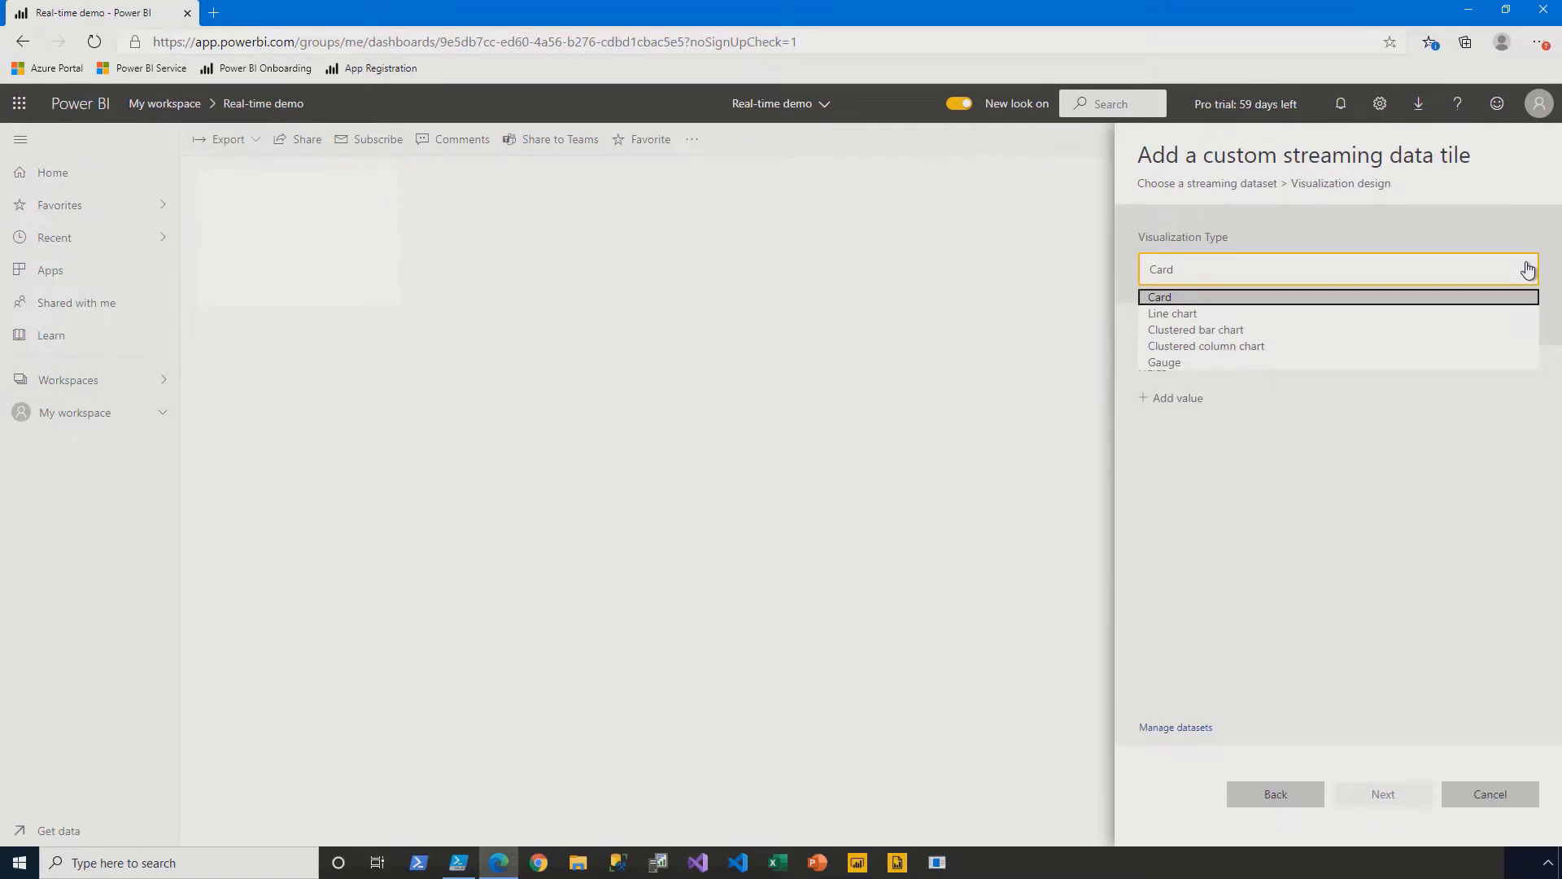
pyautogui.click(1528, 270)
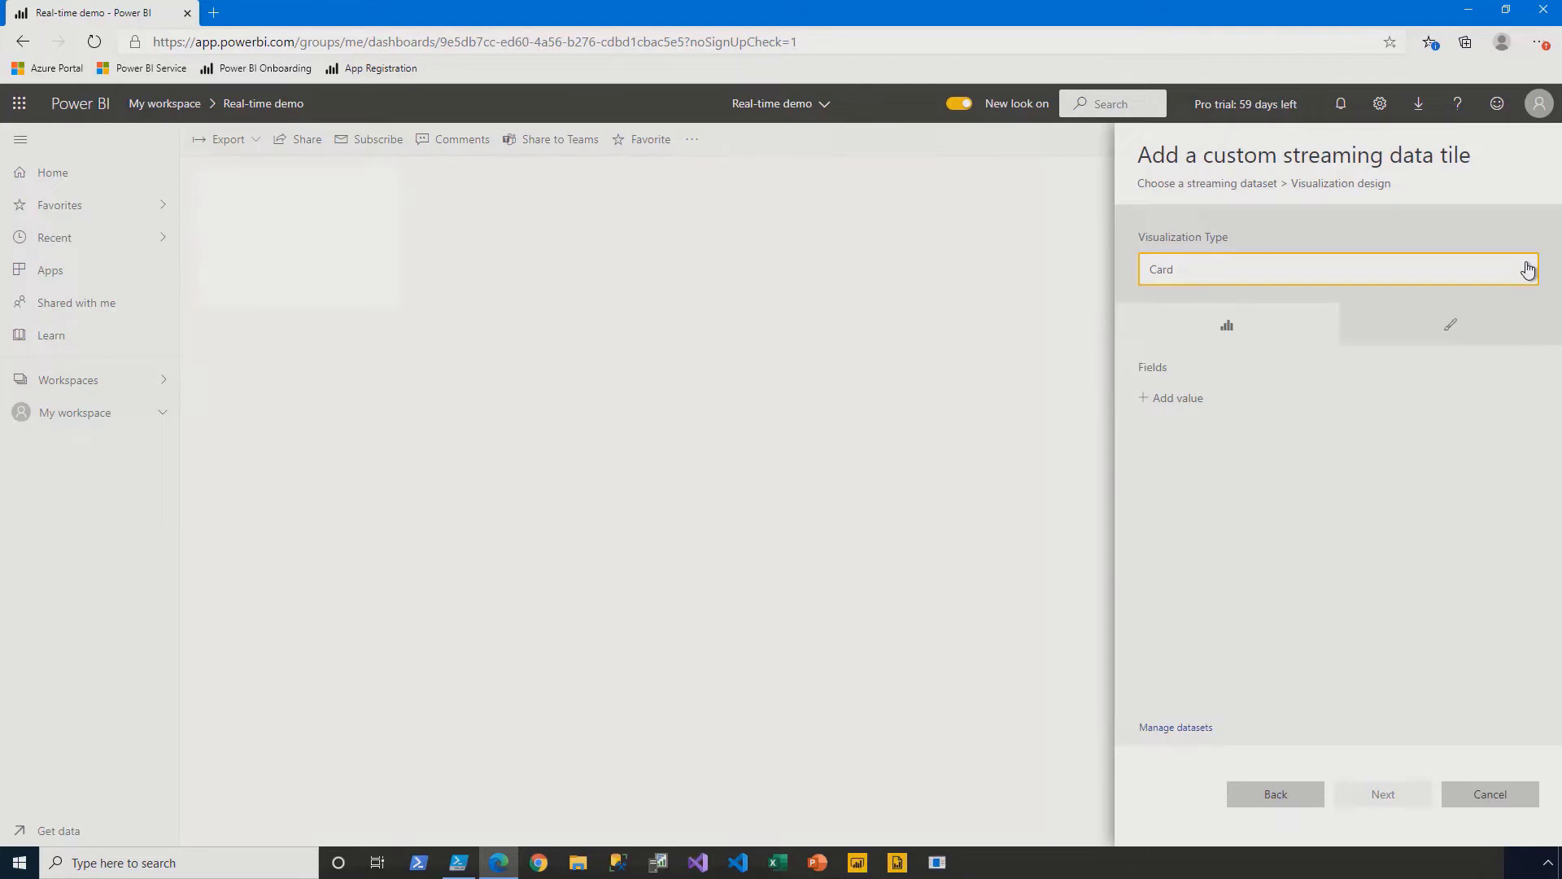
pyautogui.click(1189, 399)
pyautogui.click(1192, 399)
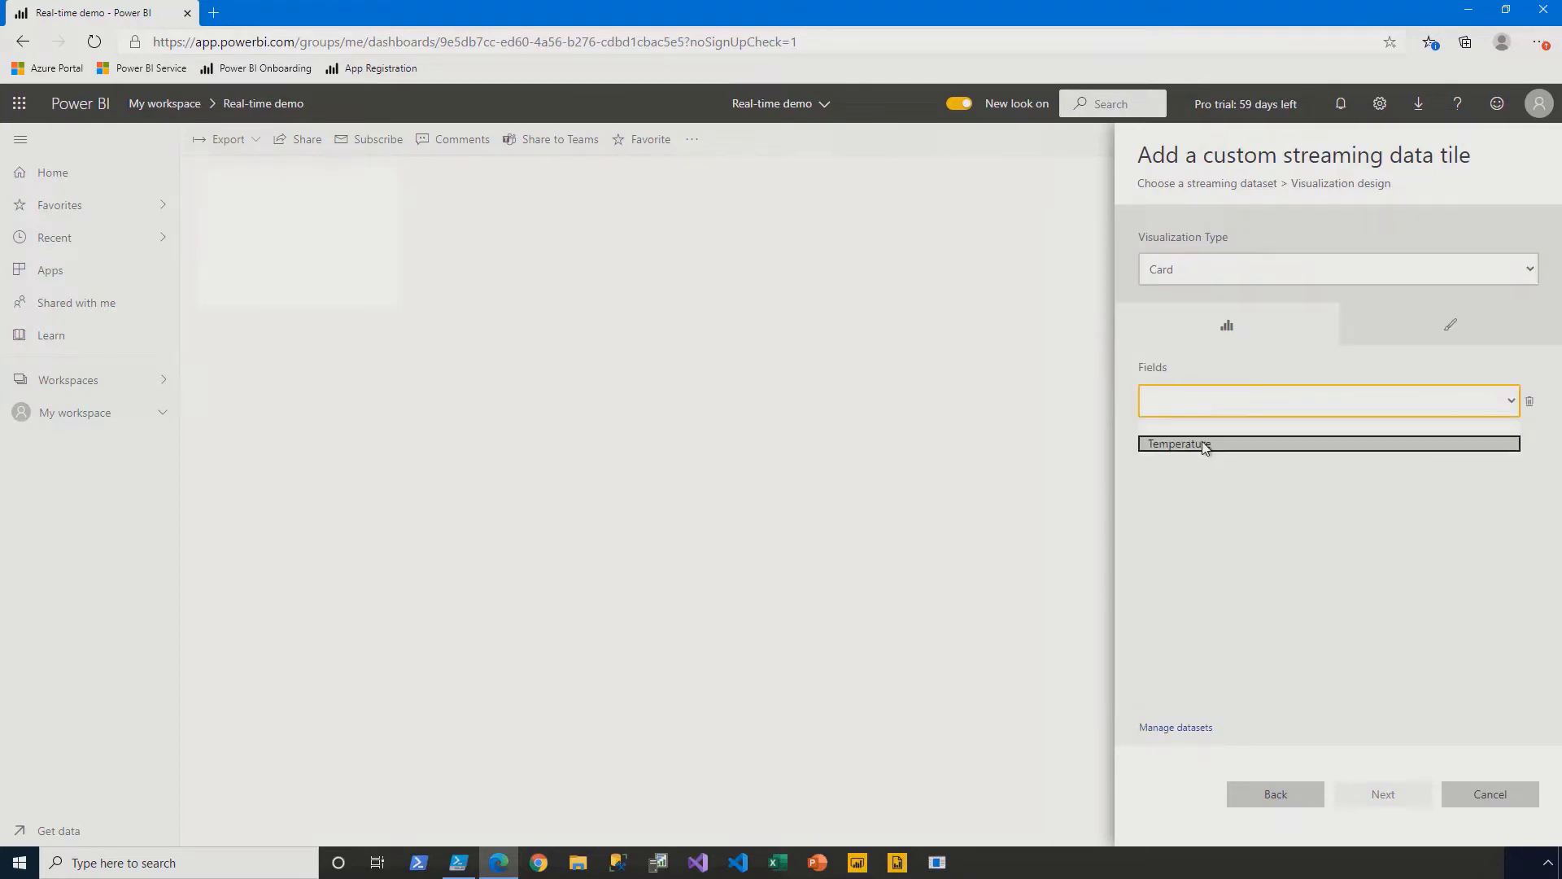
pyautogui.click(1202, 442)
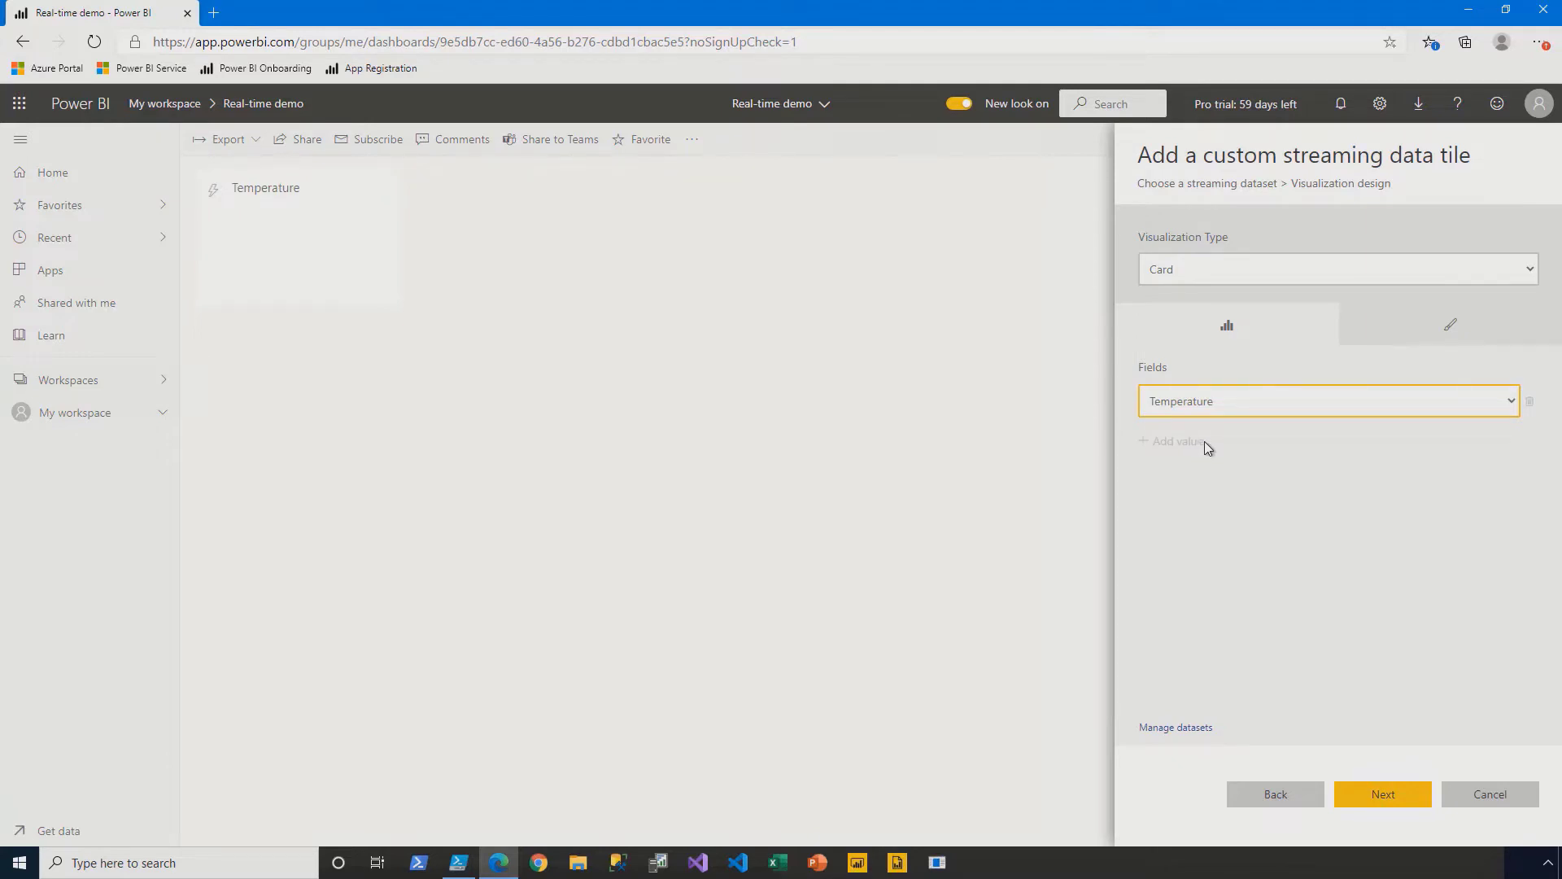
pyautogui.click(1455, 332)
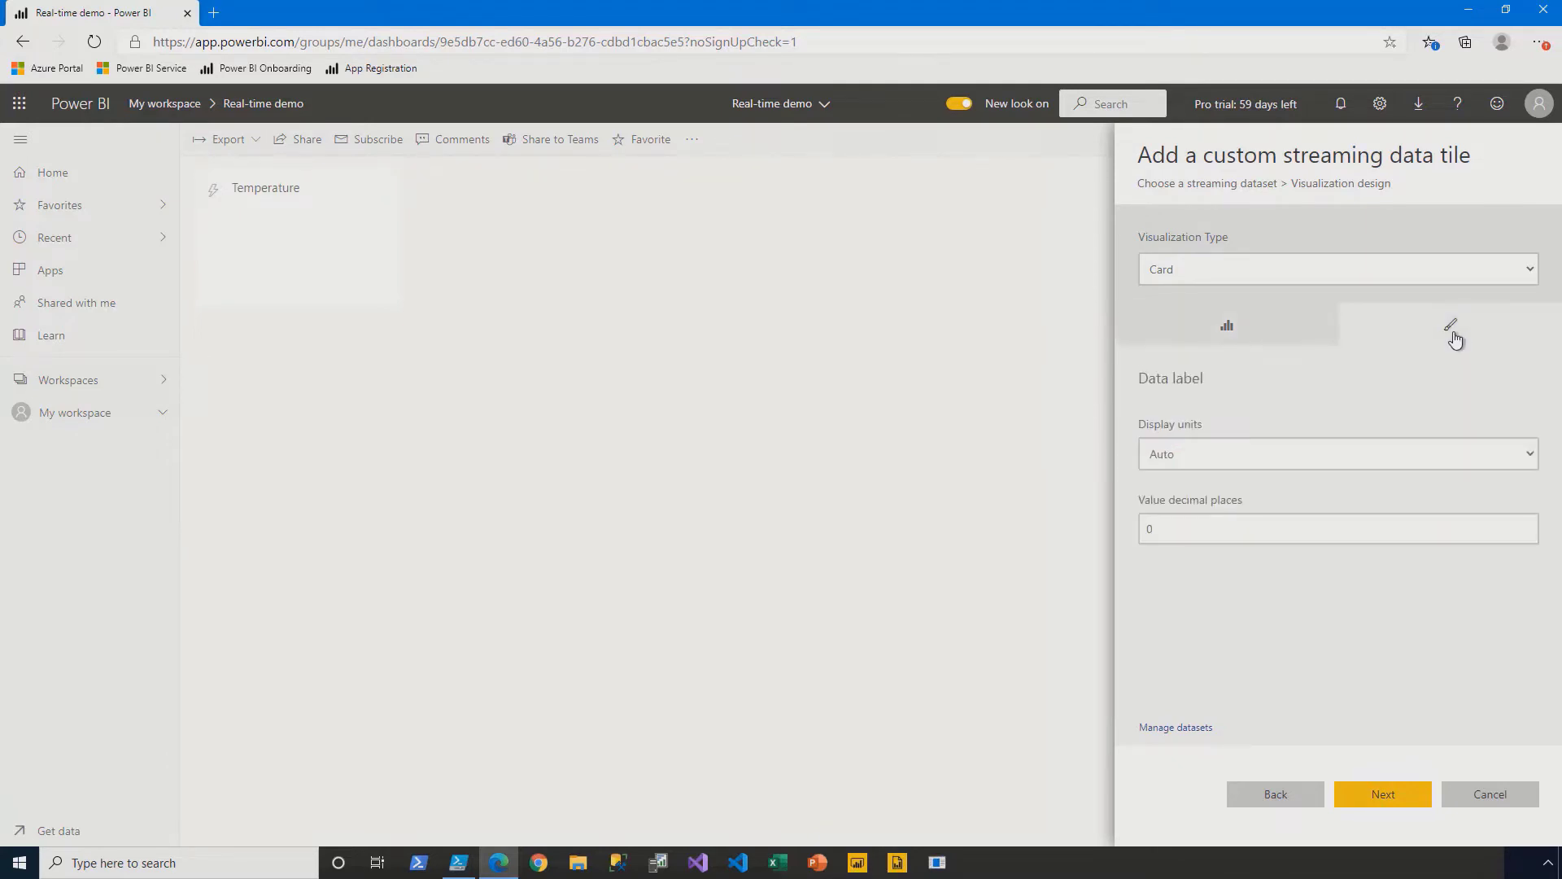
pyautogui.click(1161, 534)
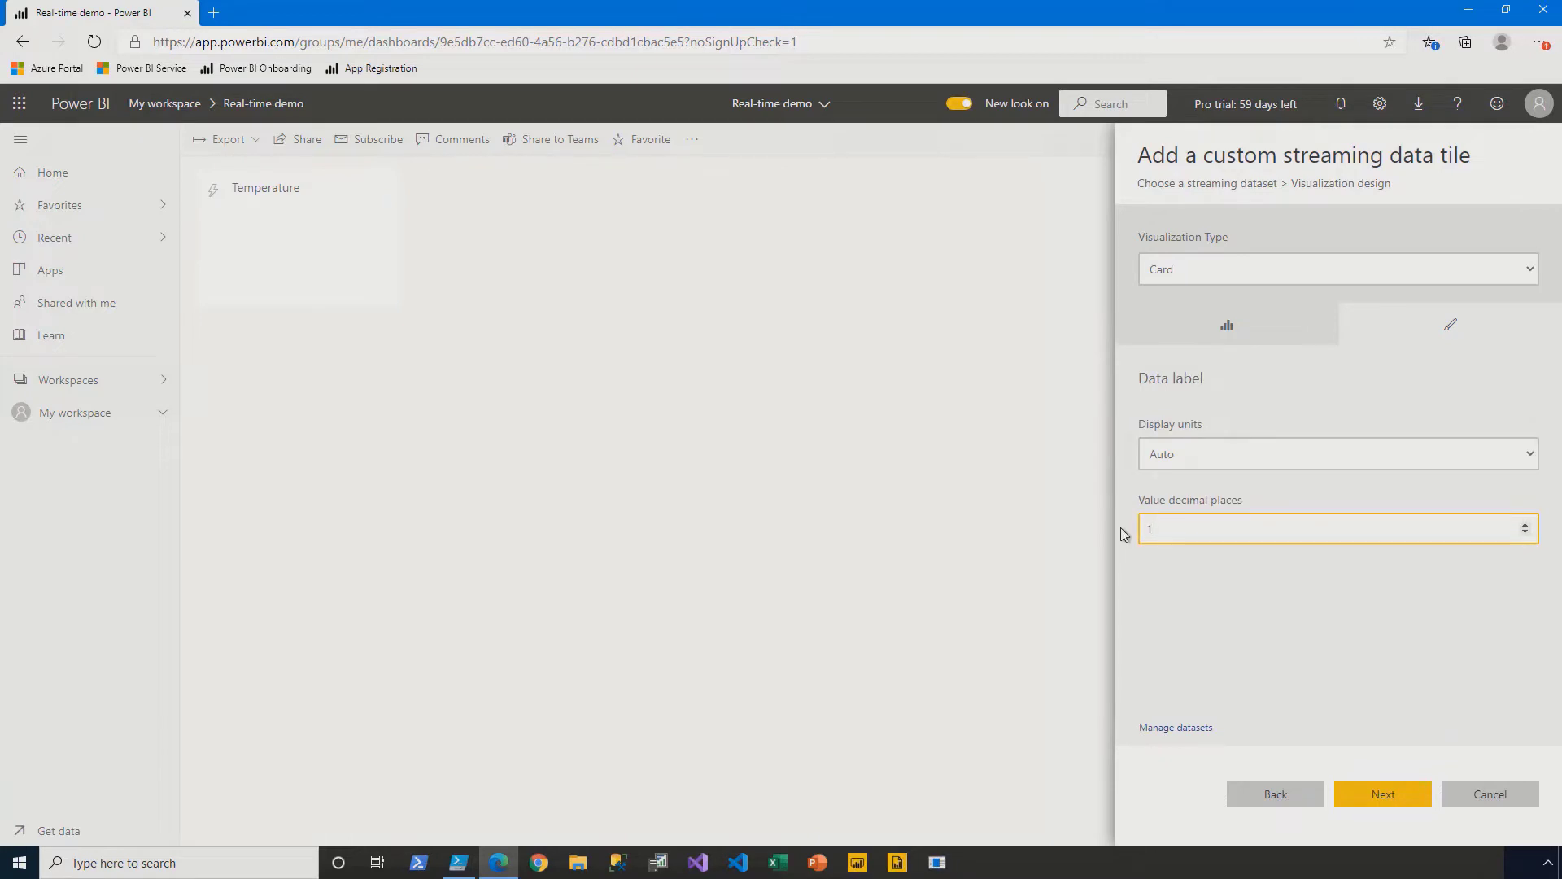
pyautogui.click(1403, 791)
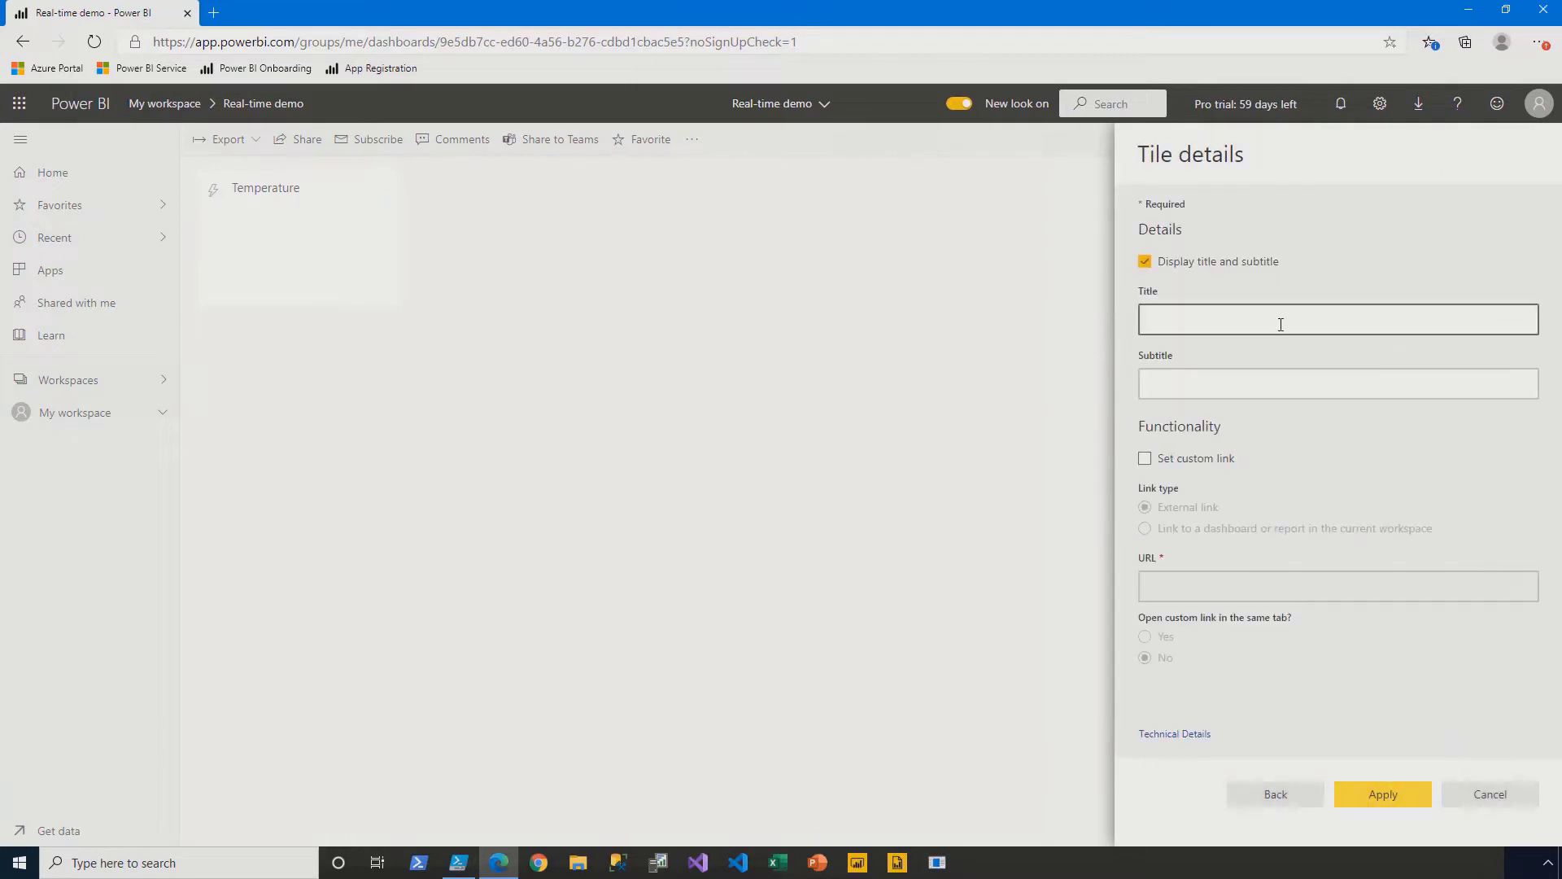
# - Title the tile Temperature 1 and apply it to the dashboard
pyautogui.click(1278, 322)
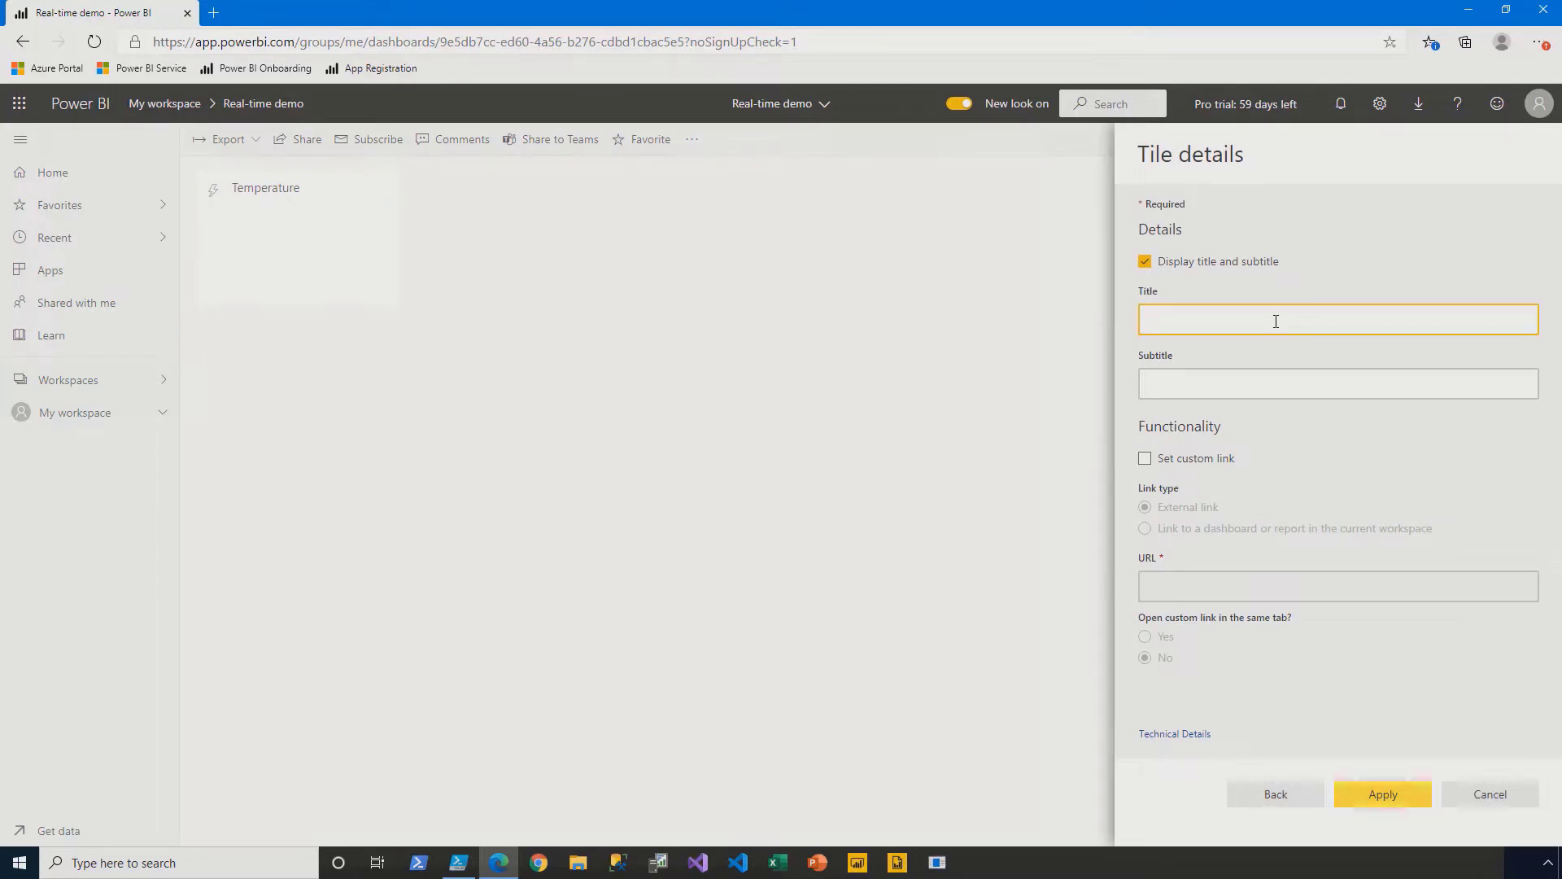
pyautogui.write('Temperature 1')
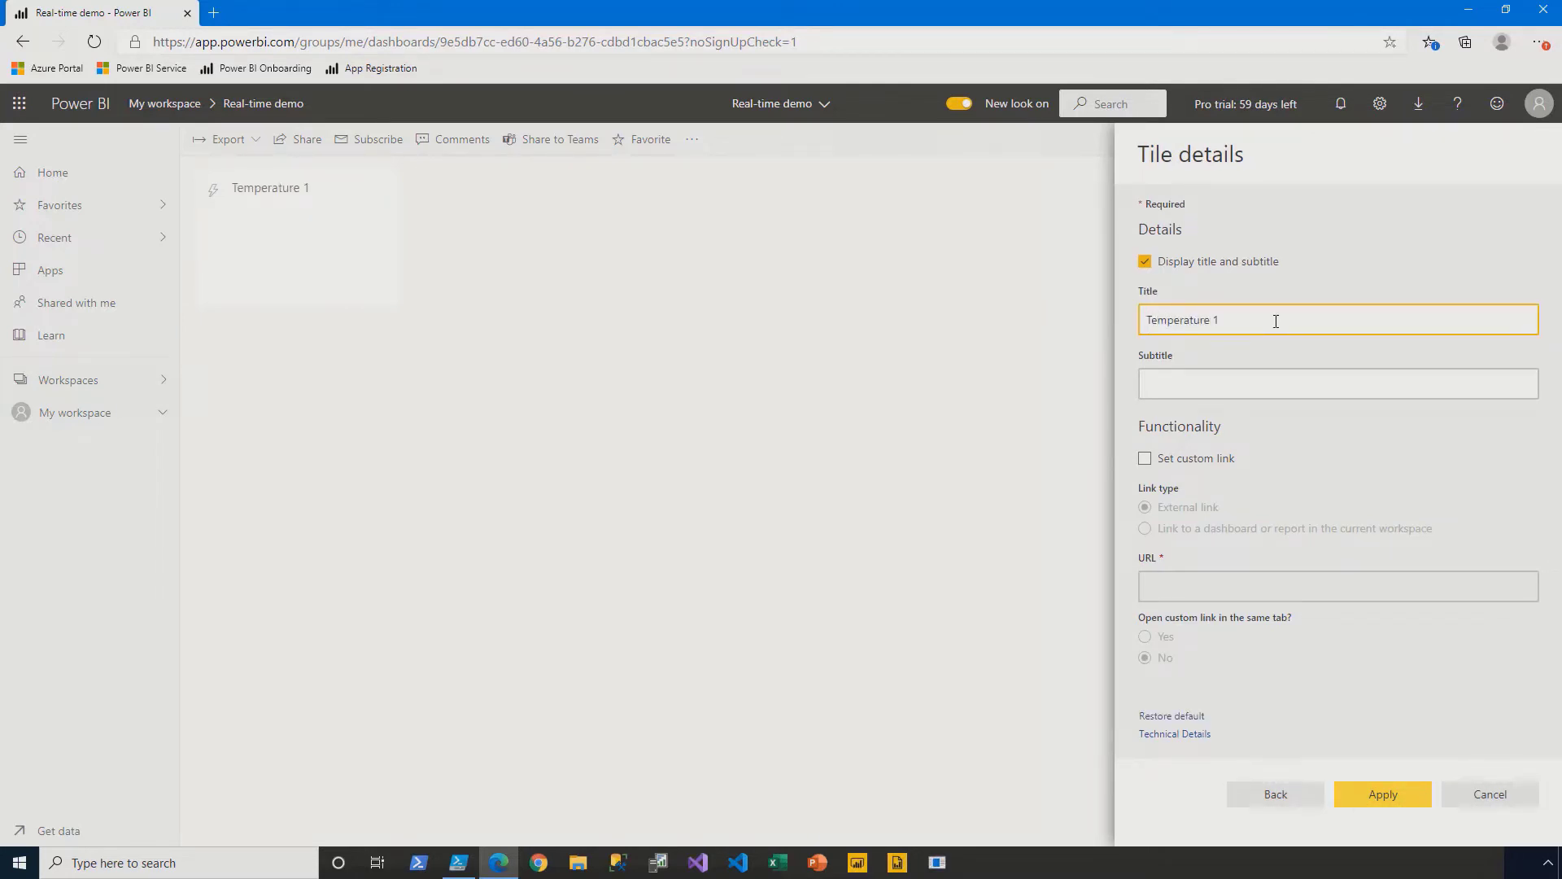
pyautogui.click(1408, 804)
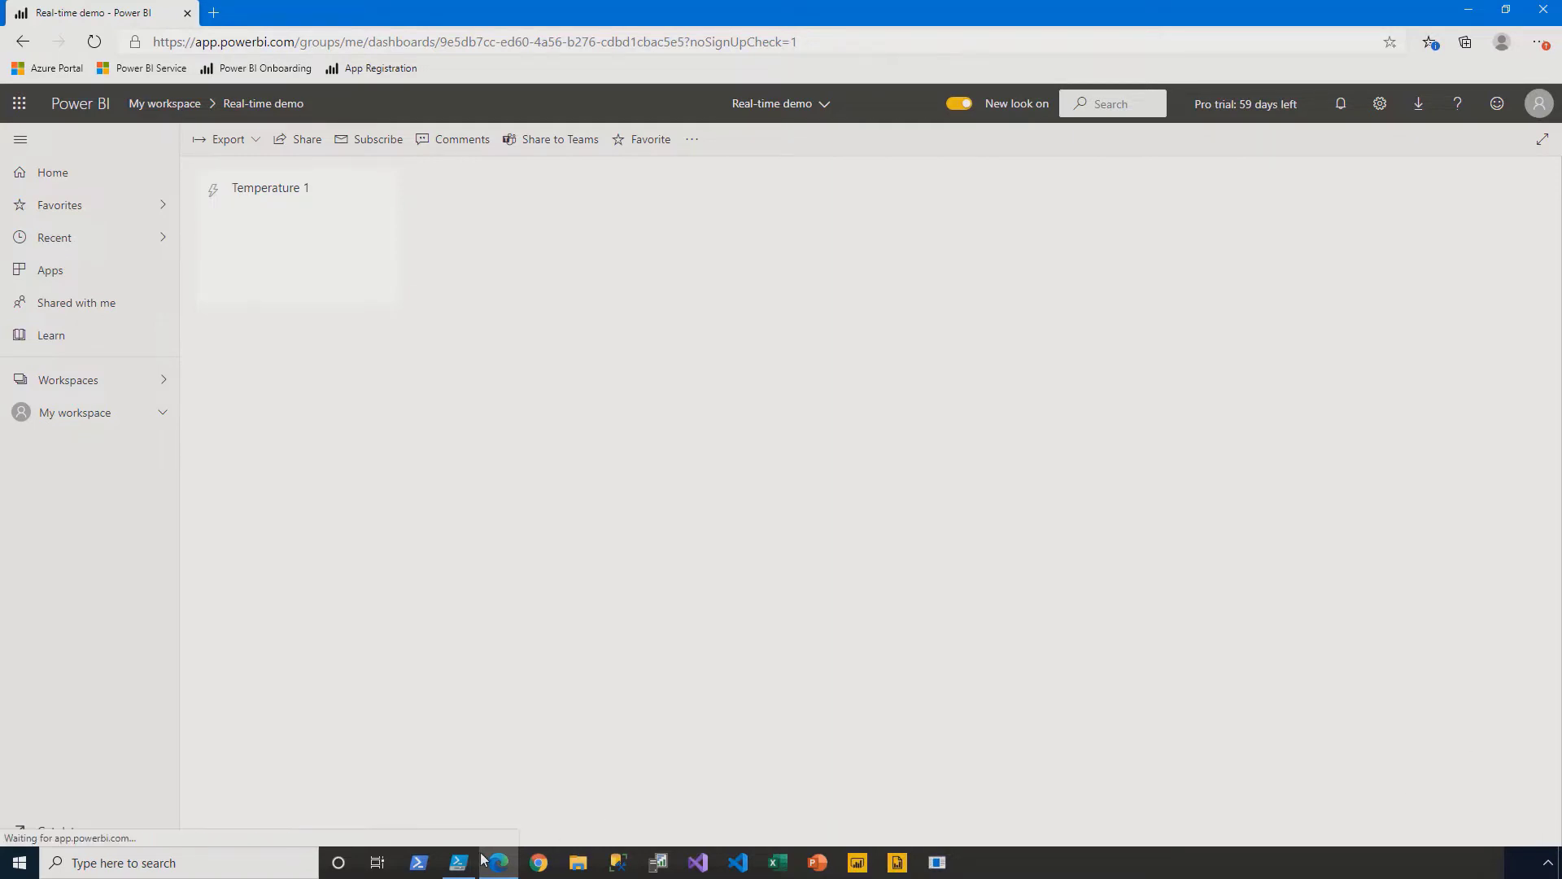
# - Switch to Windows PowerShell ISE and run the script to push the temperature reading to the streaming dataset
pyautogui.click(456, 865)
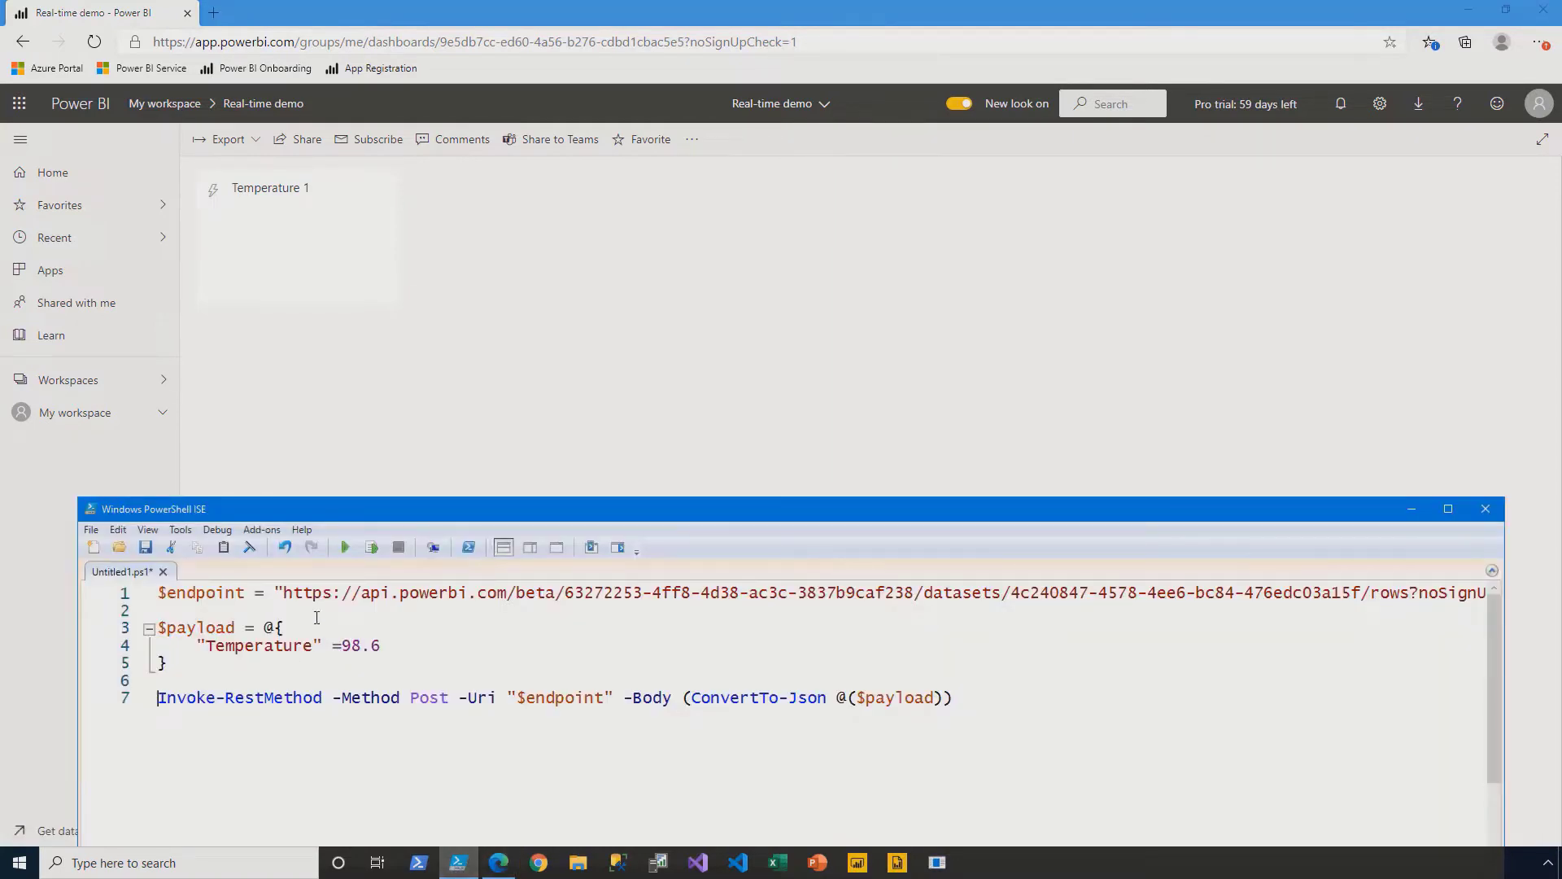
pyautogui.click(341, 548)
# - Wrap the payload definition and the Invoke-RestMethod call in a while ($true) loop, indenting them inside the braces
pyautogui.click(193, 609)
pyautogui.press('Return')
pyautogui.write('while (')
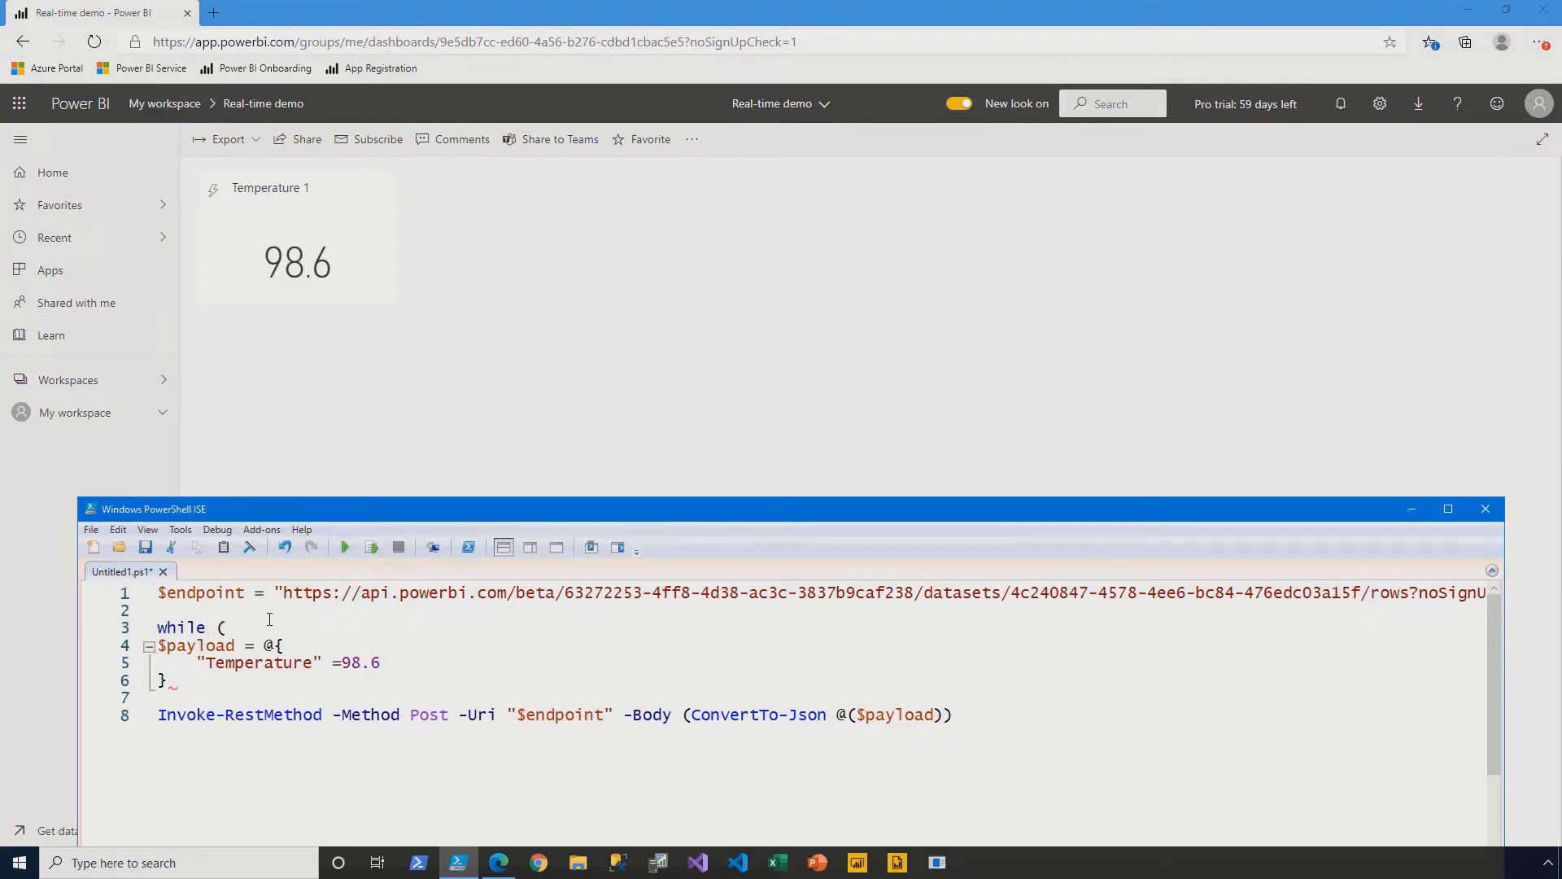
pyautogui.write('$true)')
pyautogui.press('Return')
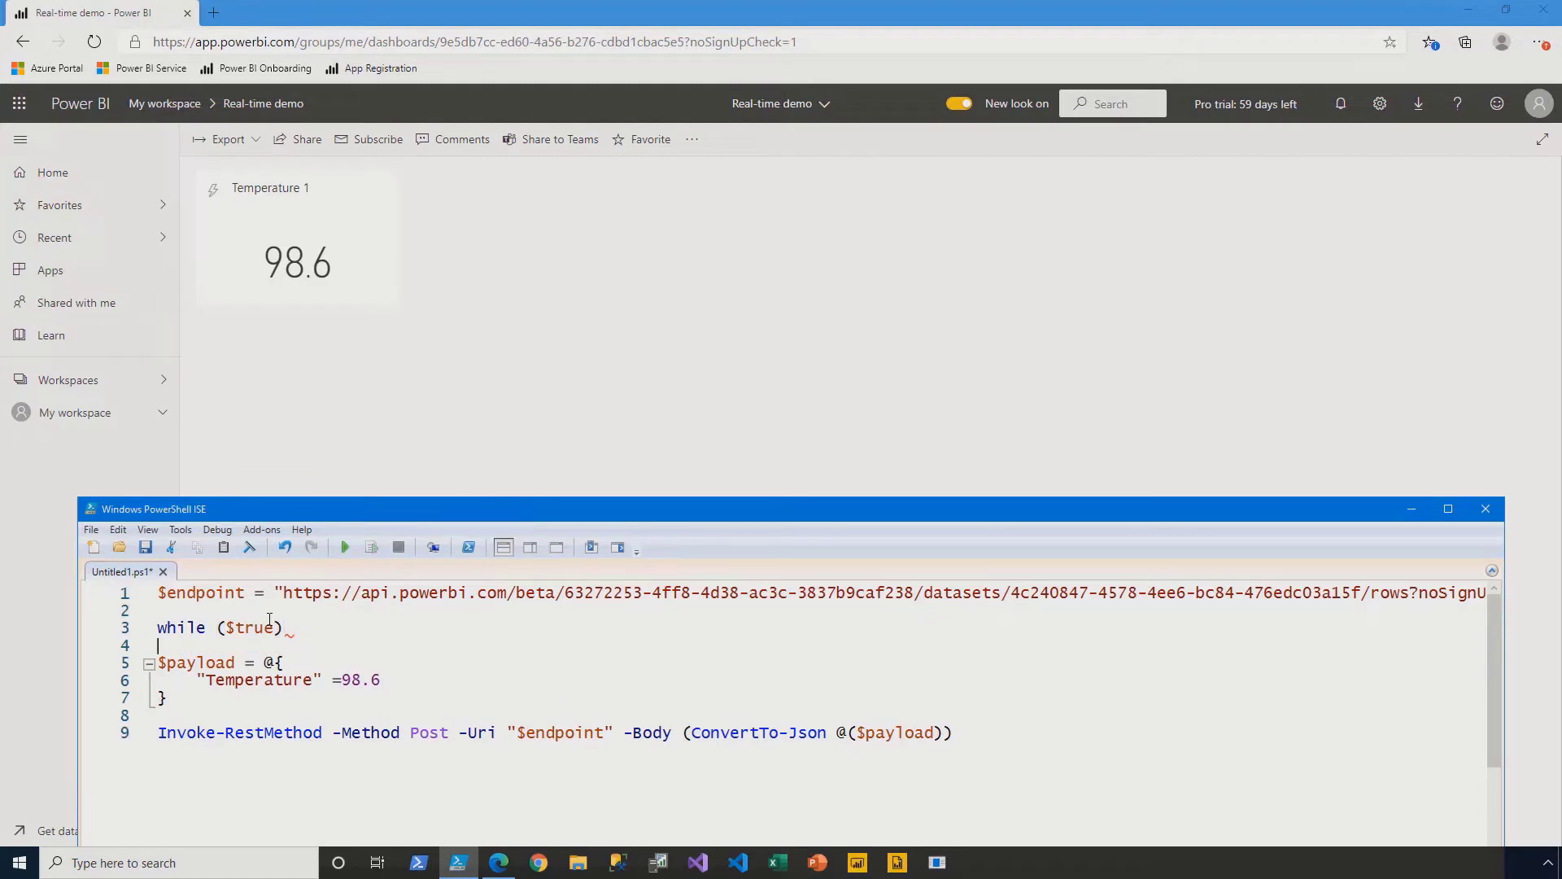
pyautogui.write('{')
pyautogui.moveTo(225, 663); pyautogui.dragTo(236, 733)
pyautogui.press('Tab')
pyautogui.click(1032, 727)
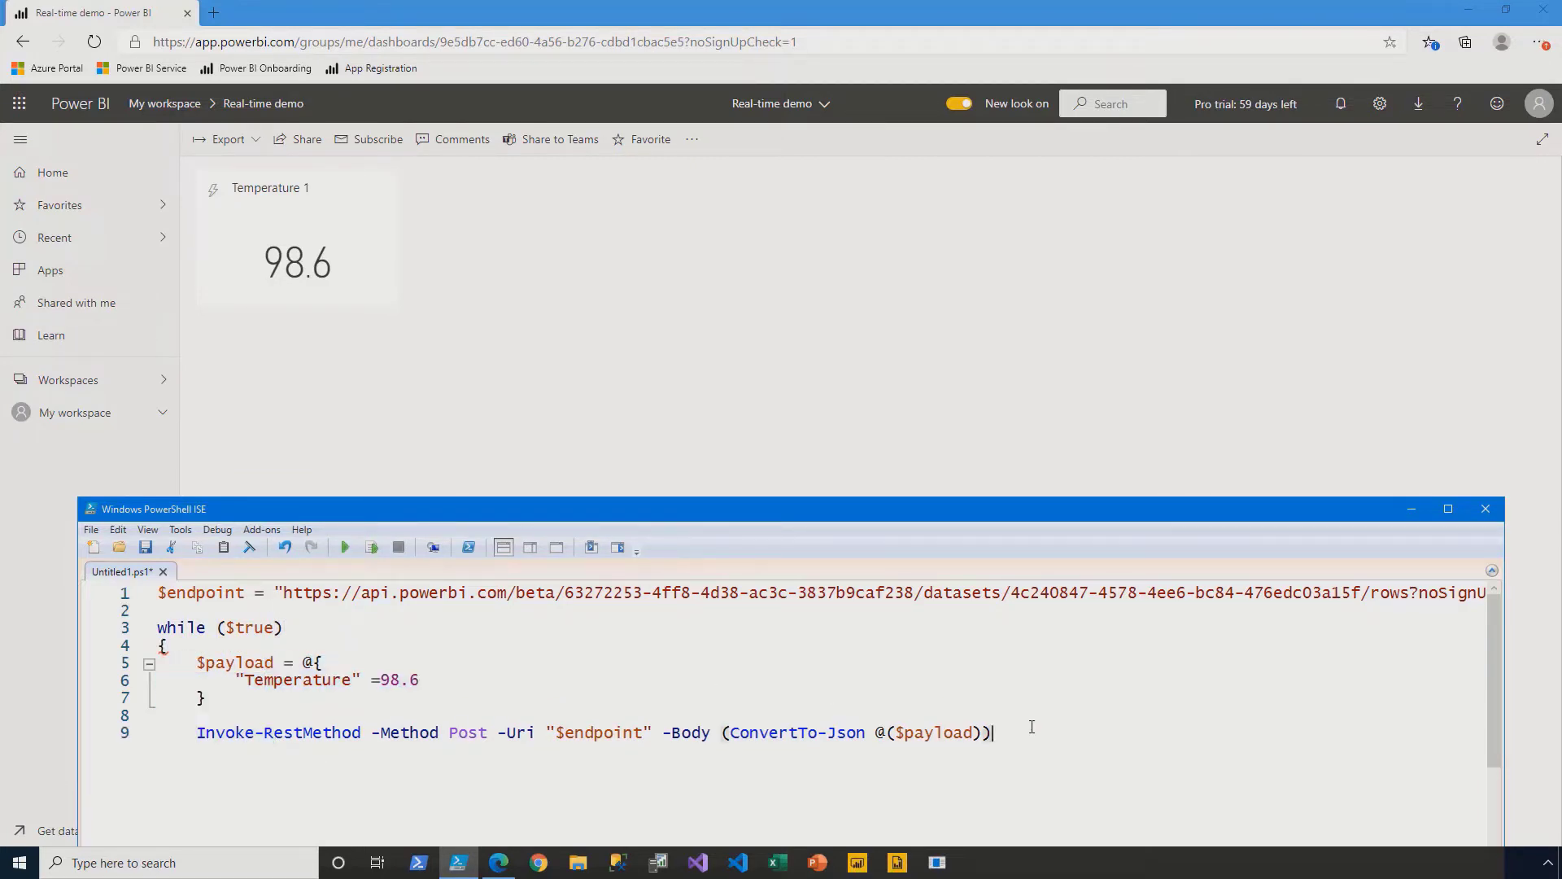
pyautogui.press('Return')
pyautogui.write('}')
# - Replace the fixed Temperature value in the payload with Get-Random -Minimum 18.7 -Maximum 22.7
pyautogui.moveTo(381, 681); pyautogui.dragTo(420, 682)
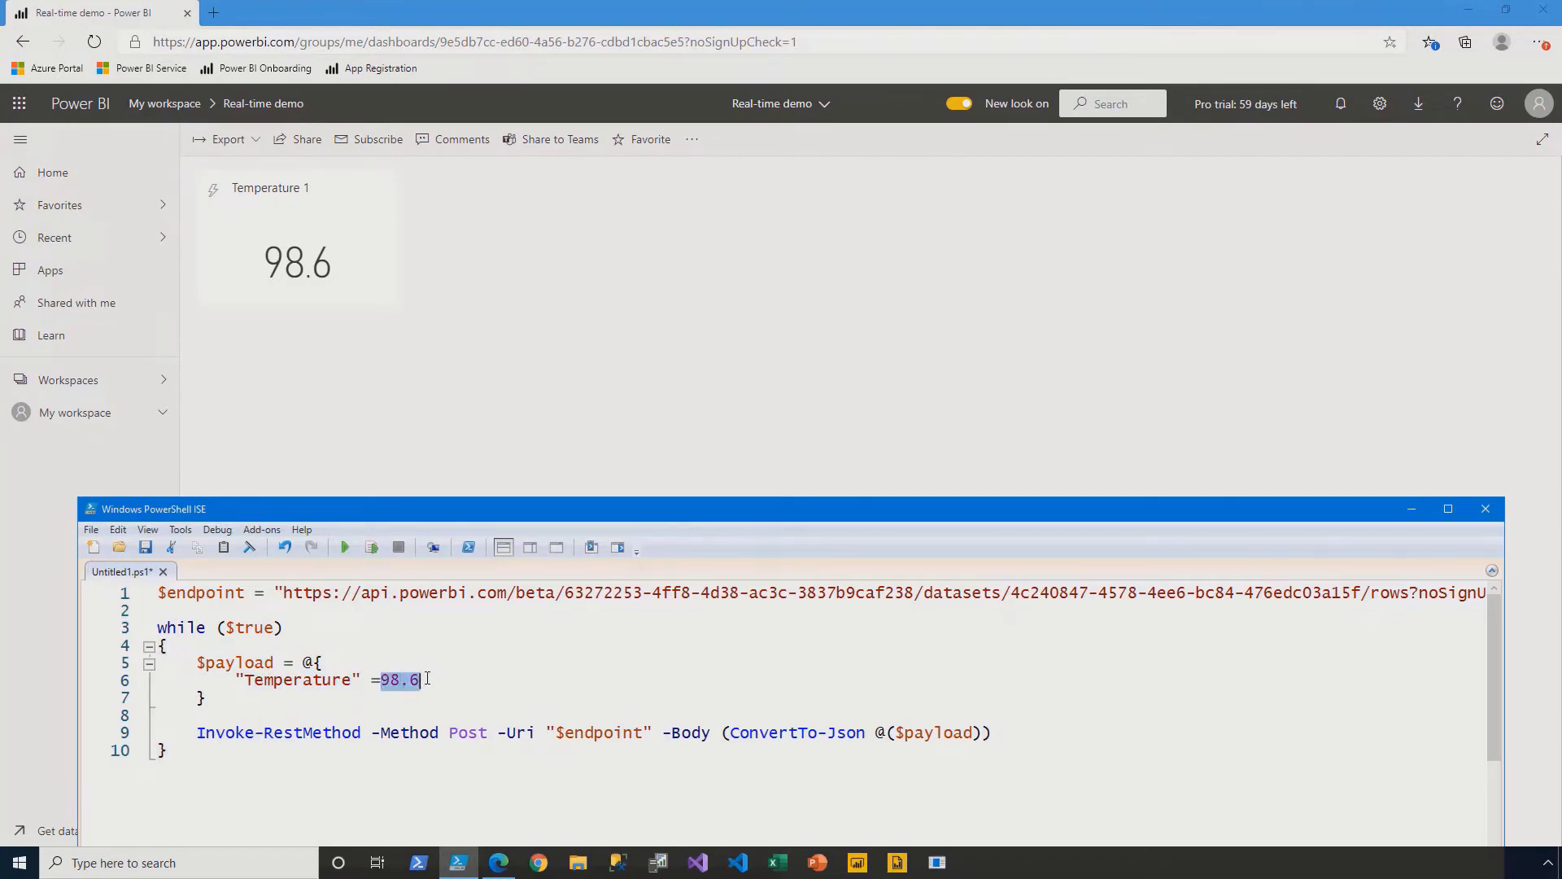
pyautogui.press('BackSpace')
pyautogui.write('Get-Ra')
pyautogui.press('Tab')
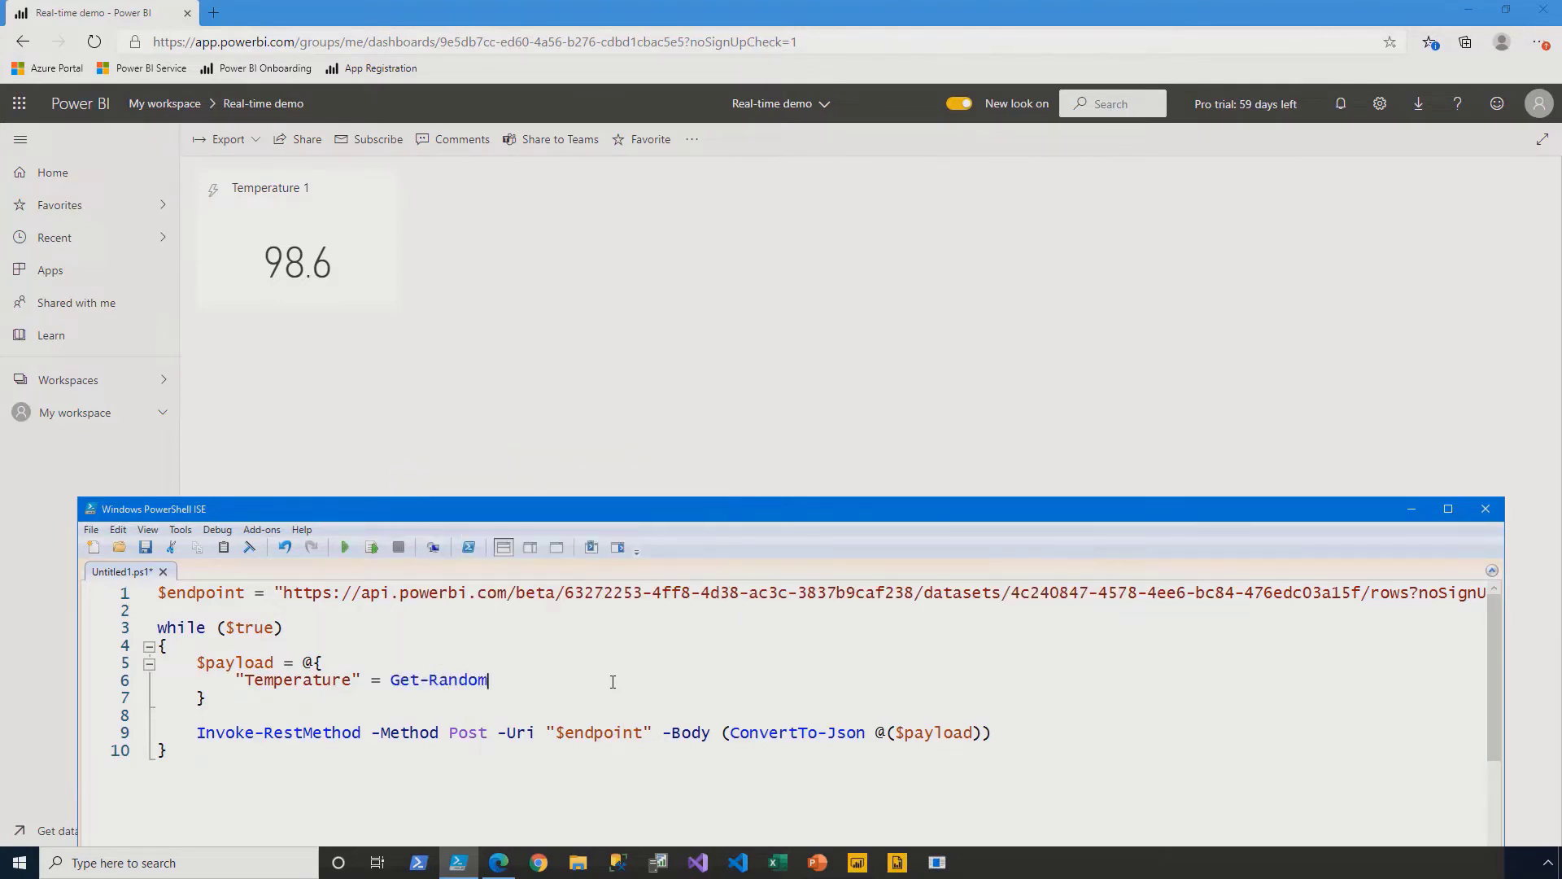
pyautogui.write('-Min')
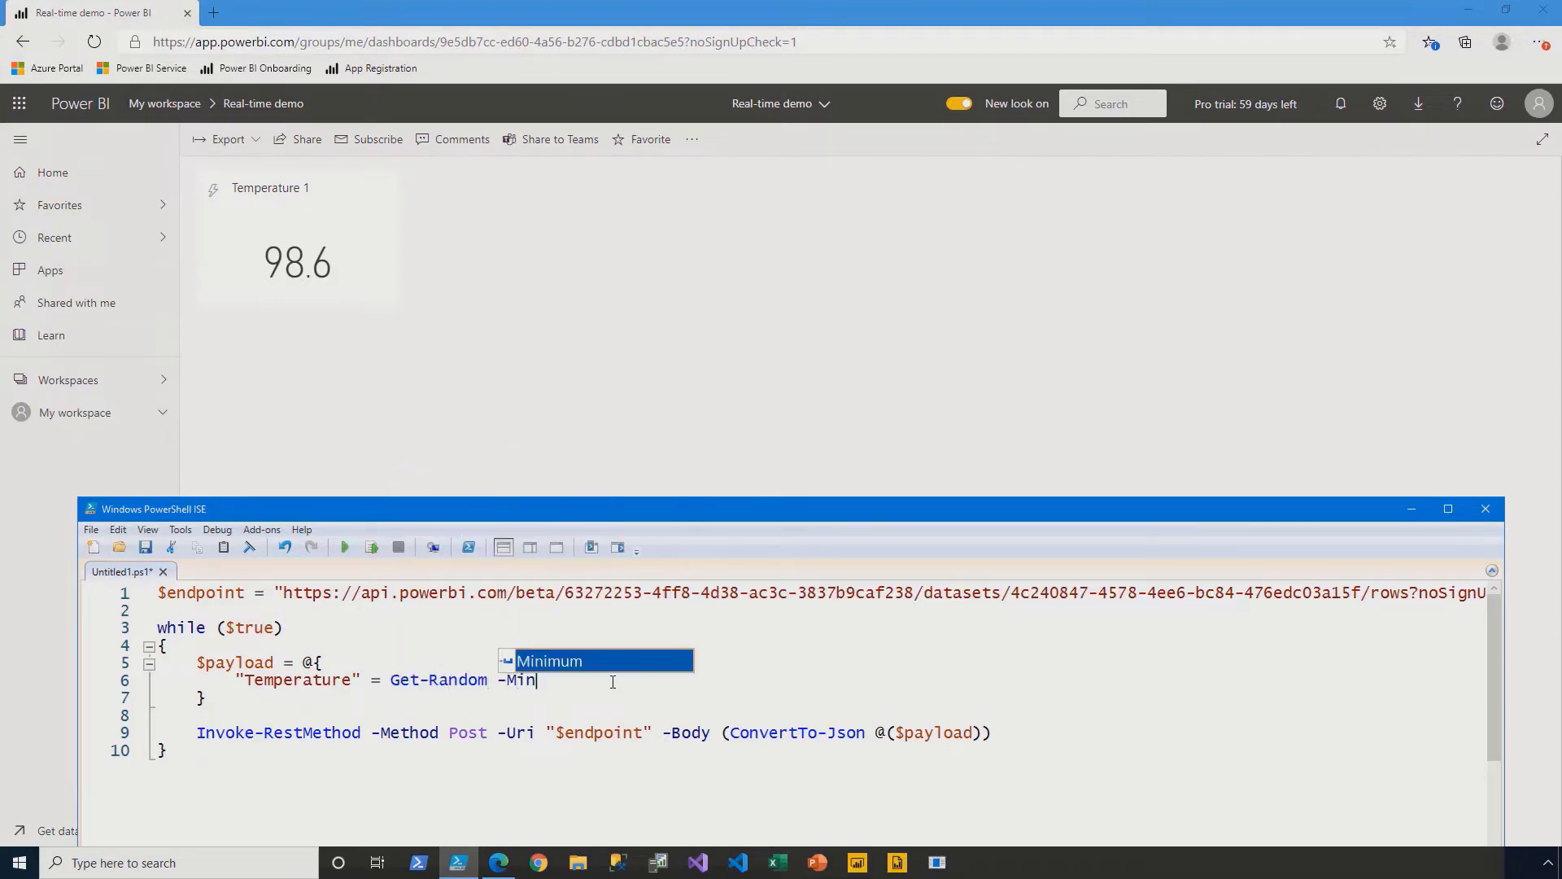
pyautogui.press('Tab')
pyautogui.write('18.07')
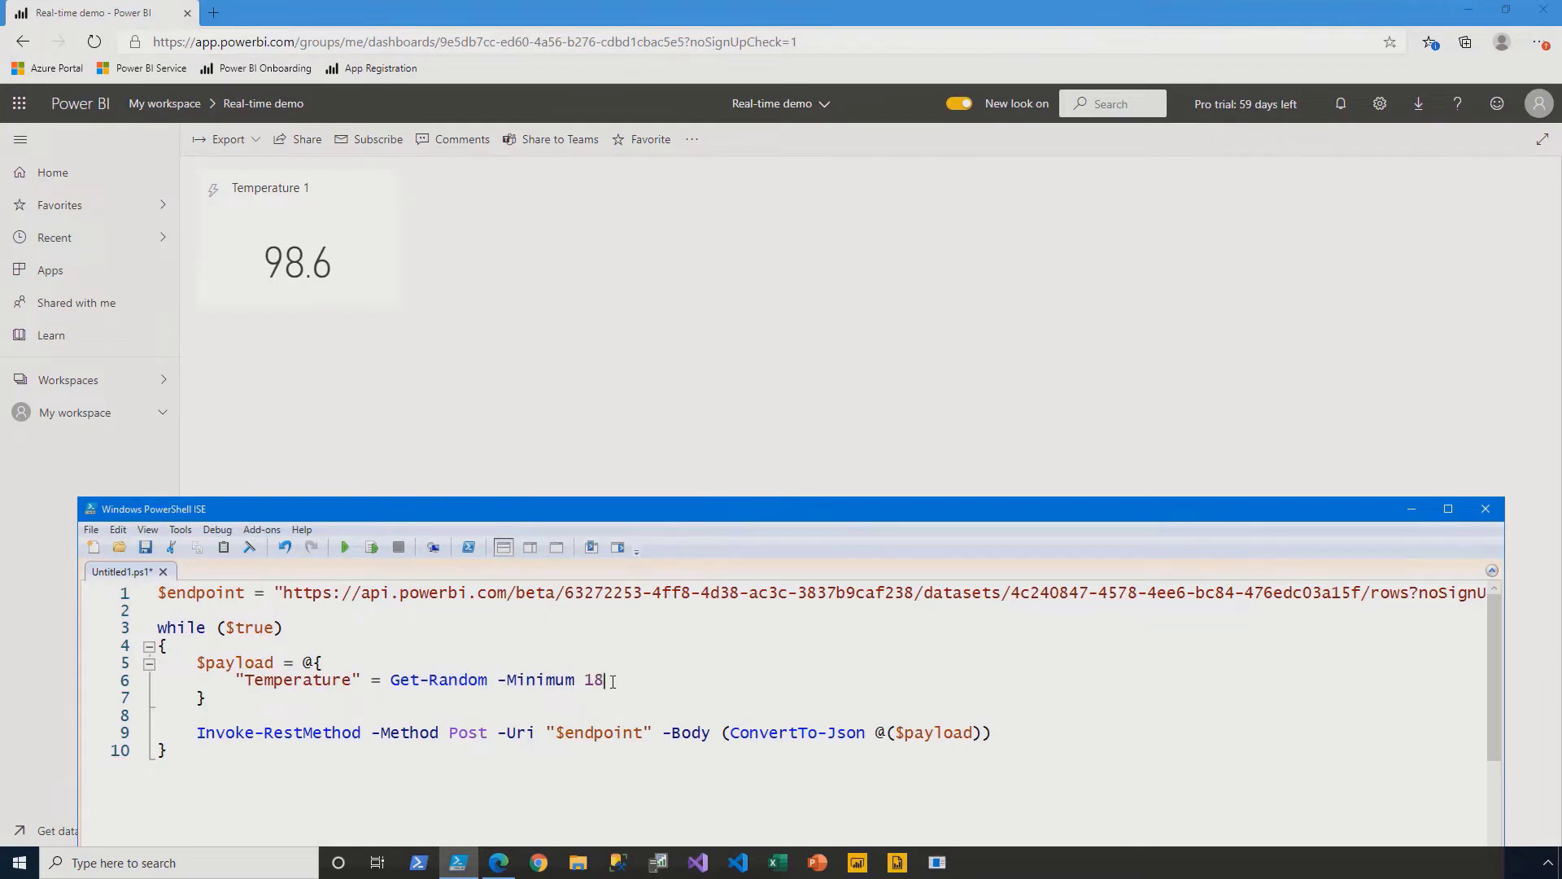
pyautogui.write('-Maximum 22.7')
pyautogui.click(623, 680)
pyautogui.press('BackSpace')
# - Add Start-Sleep -Milliseconds 500 after the Invoke-RestMethod call inside the loop, and run the script
pyautogui.click(1023, 735)
pyautogui.press('Return')
pyautogui.press('Return')
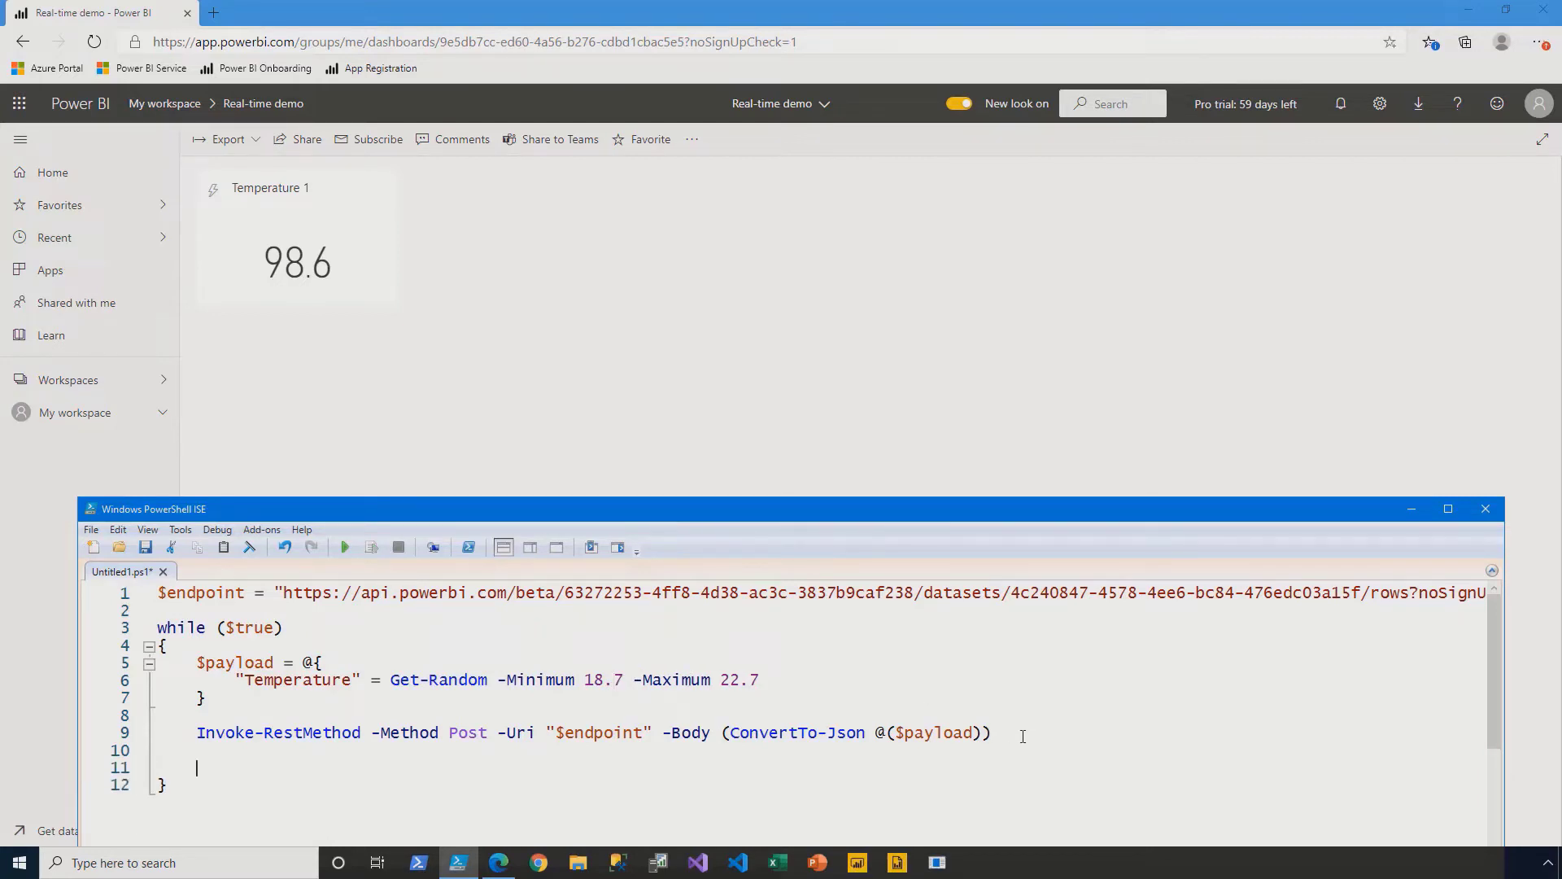
pyautogui.write('Start-Sl')
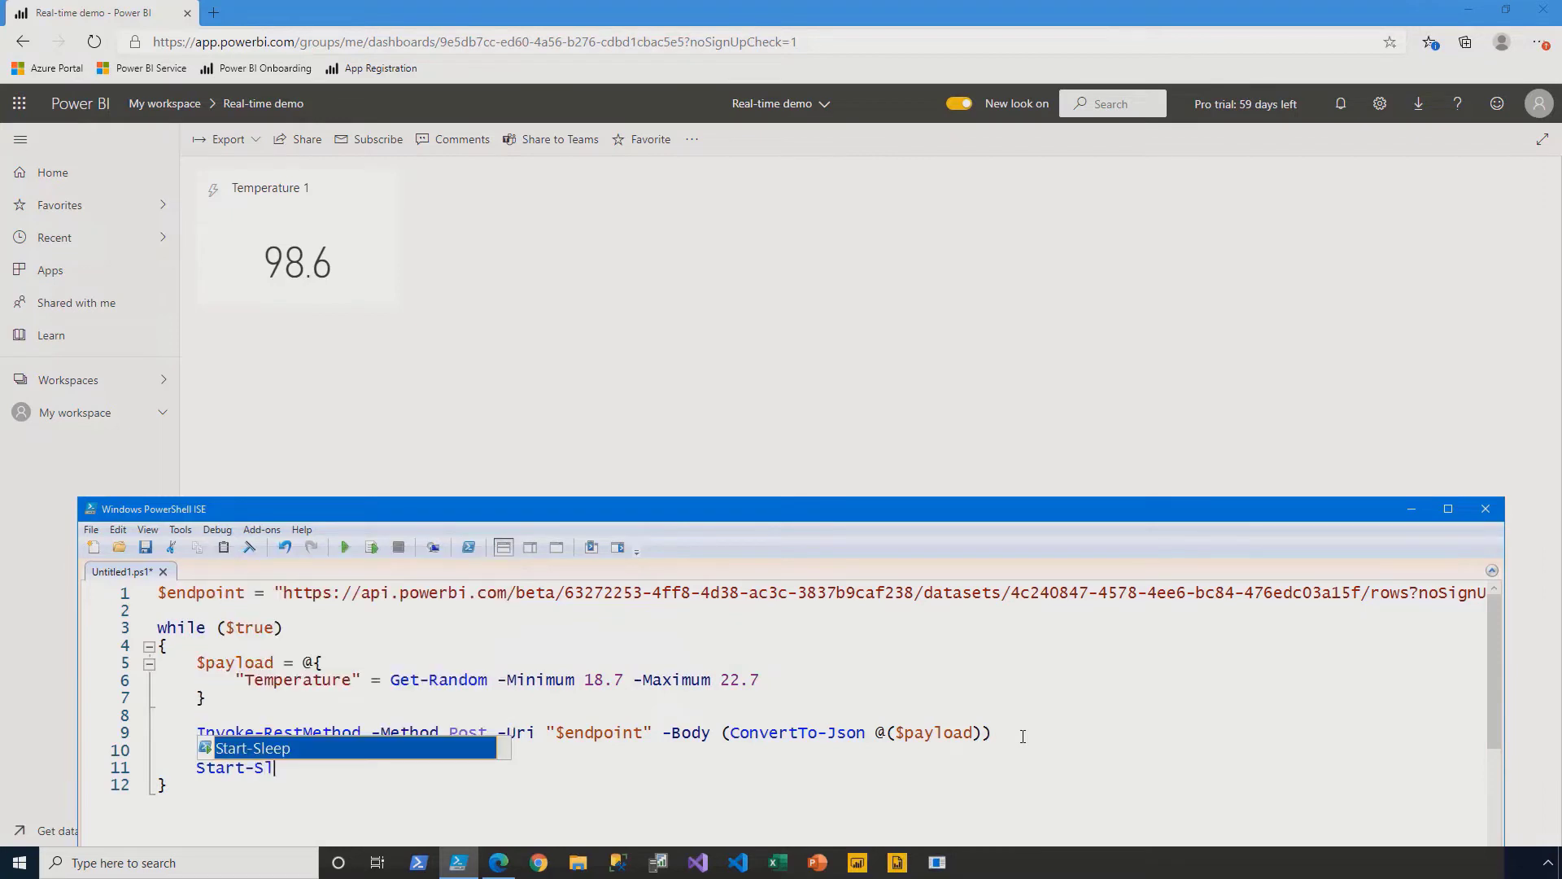
pyautogui.press('Tab')
pyautogui.write('-M')
pyautogui.press('Tab')
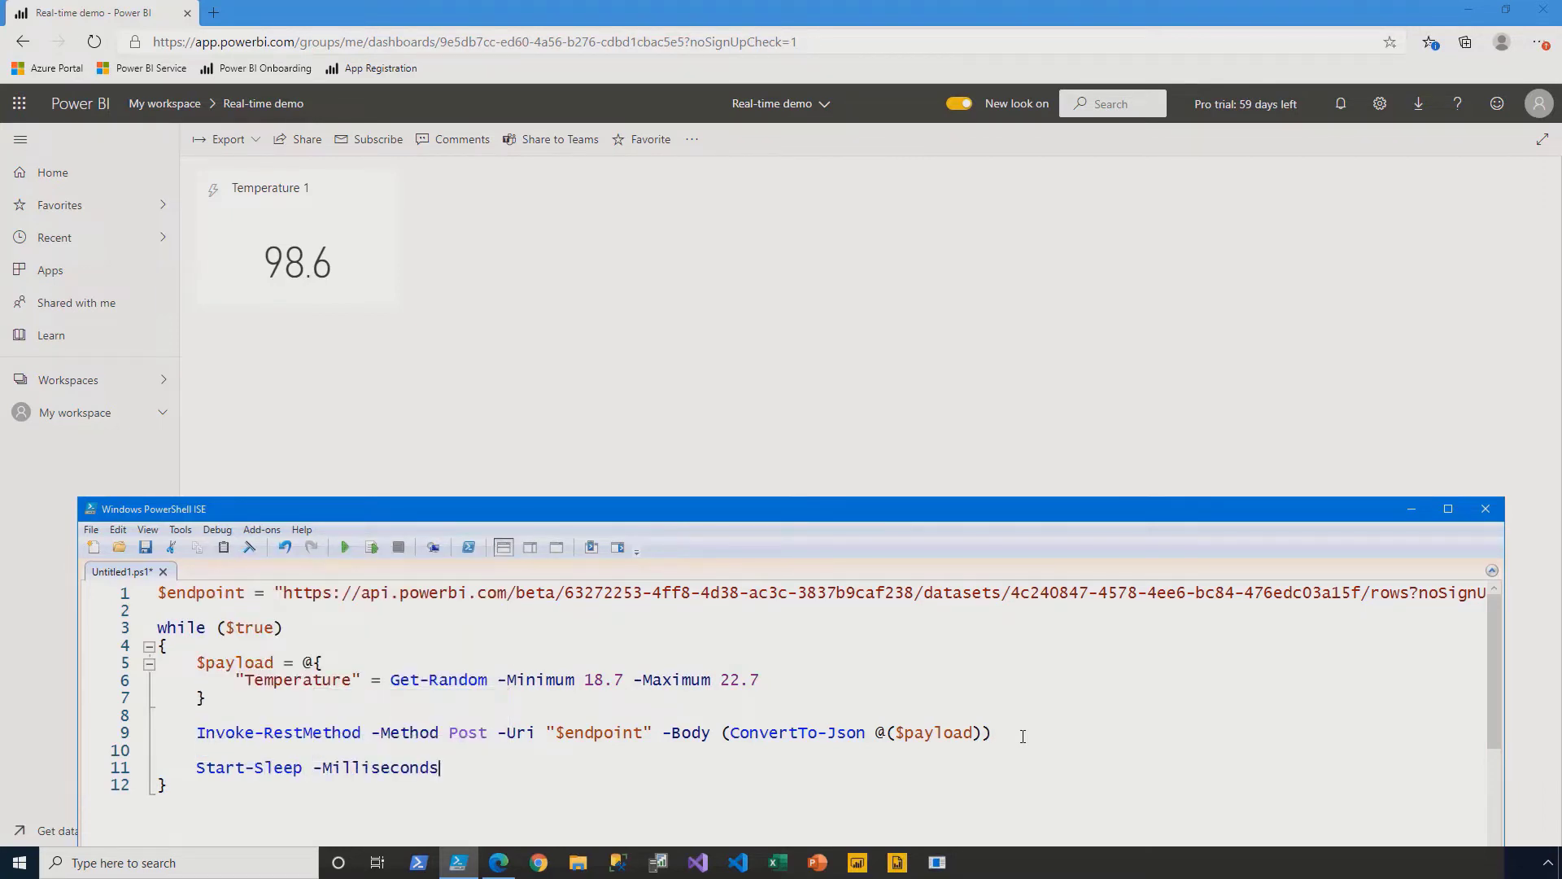
pyautogui.write('500')
pyautogui.click(342, 548)
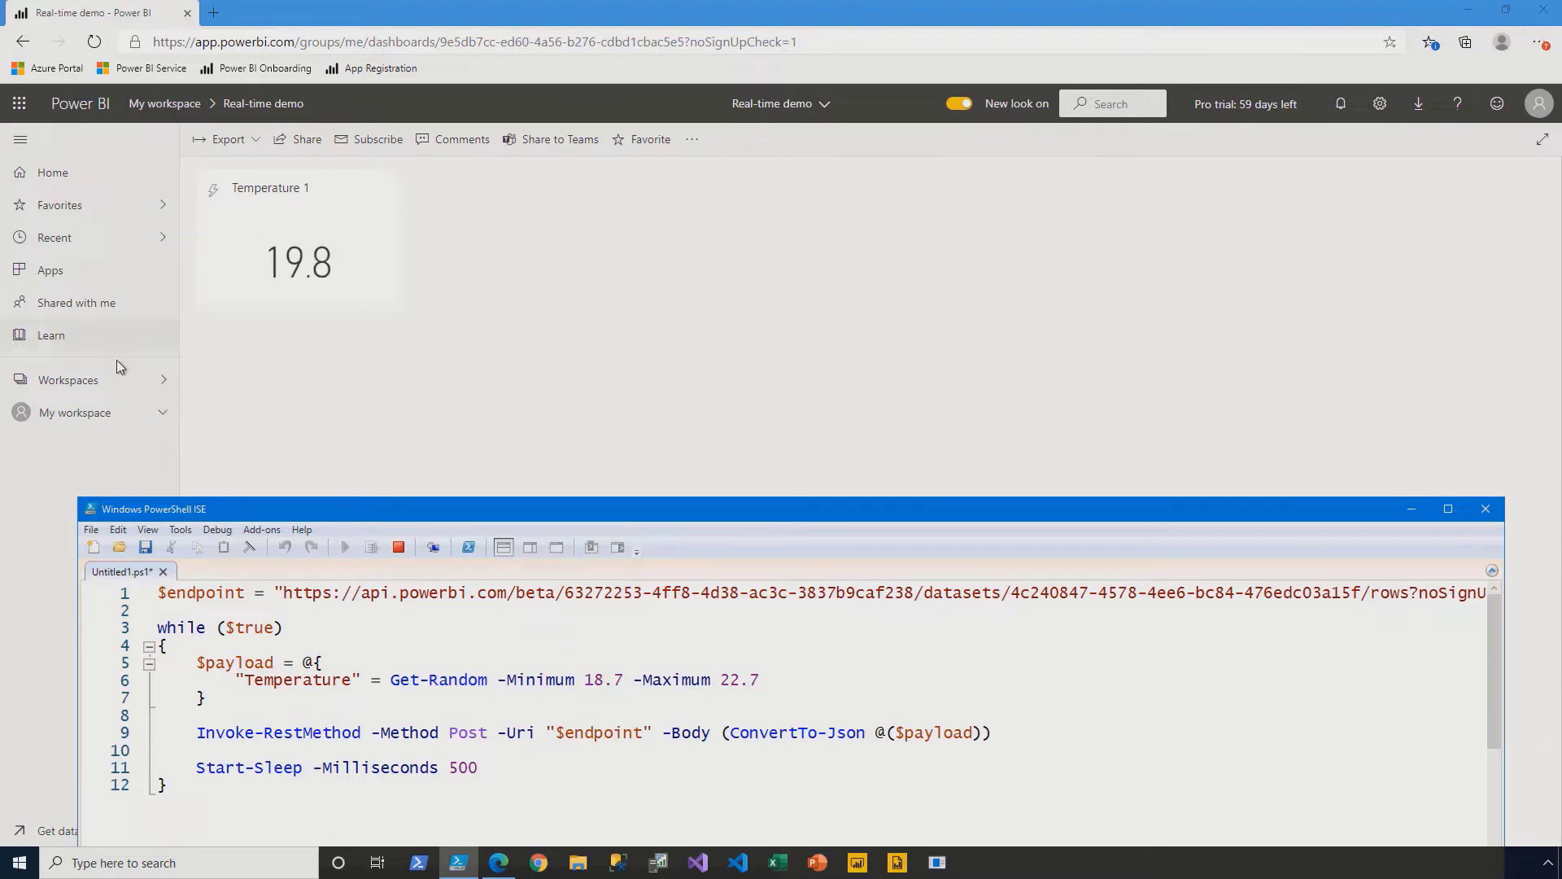
# - Switch to Power BI, start a new API streaming dataset in My workspace, and name it Temperature 2
pyautogui.click(96, 413)
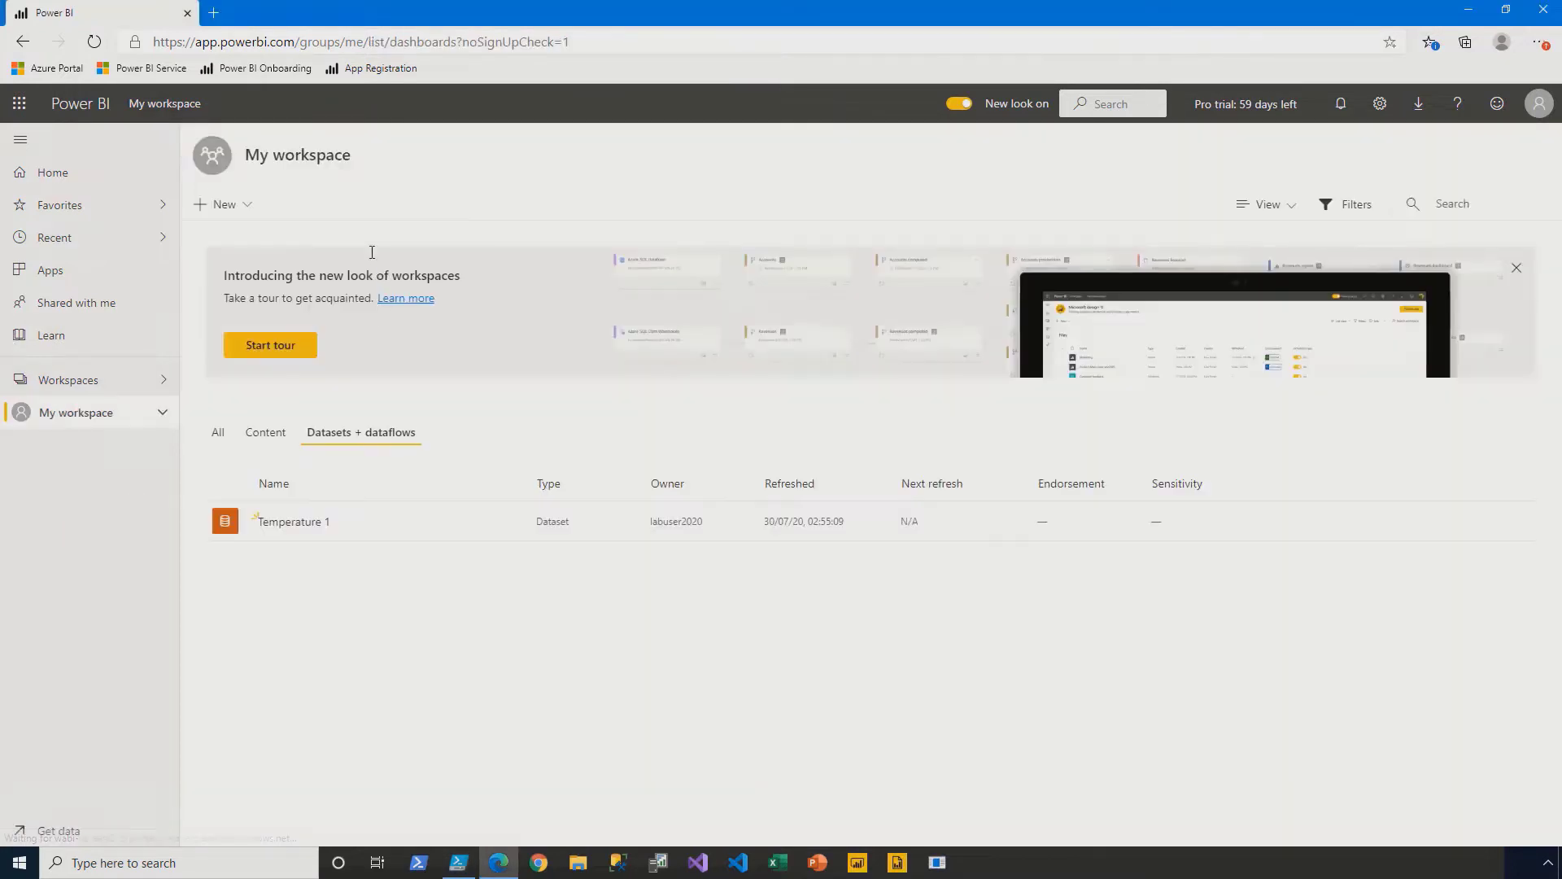
pyautogui.click(247, 205)
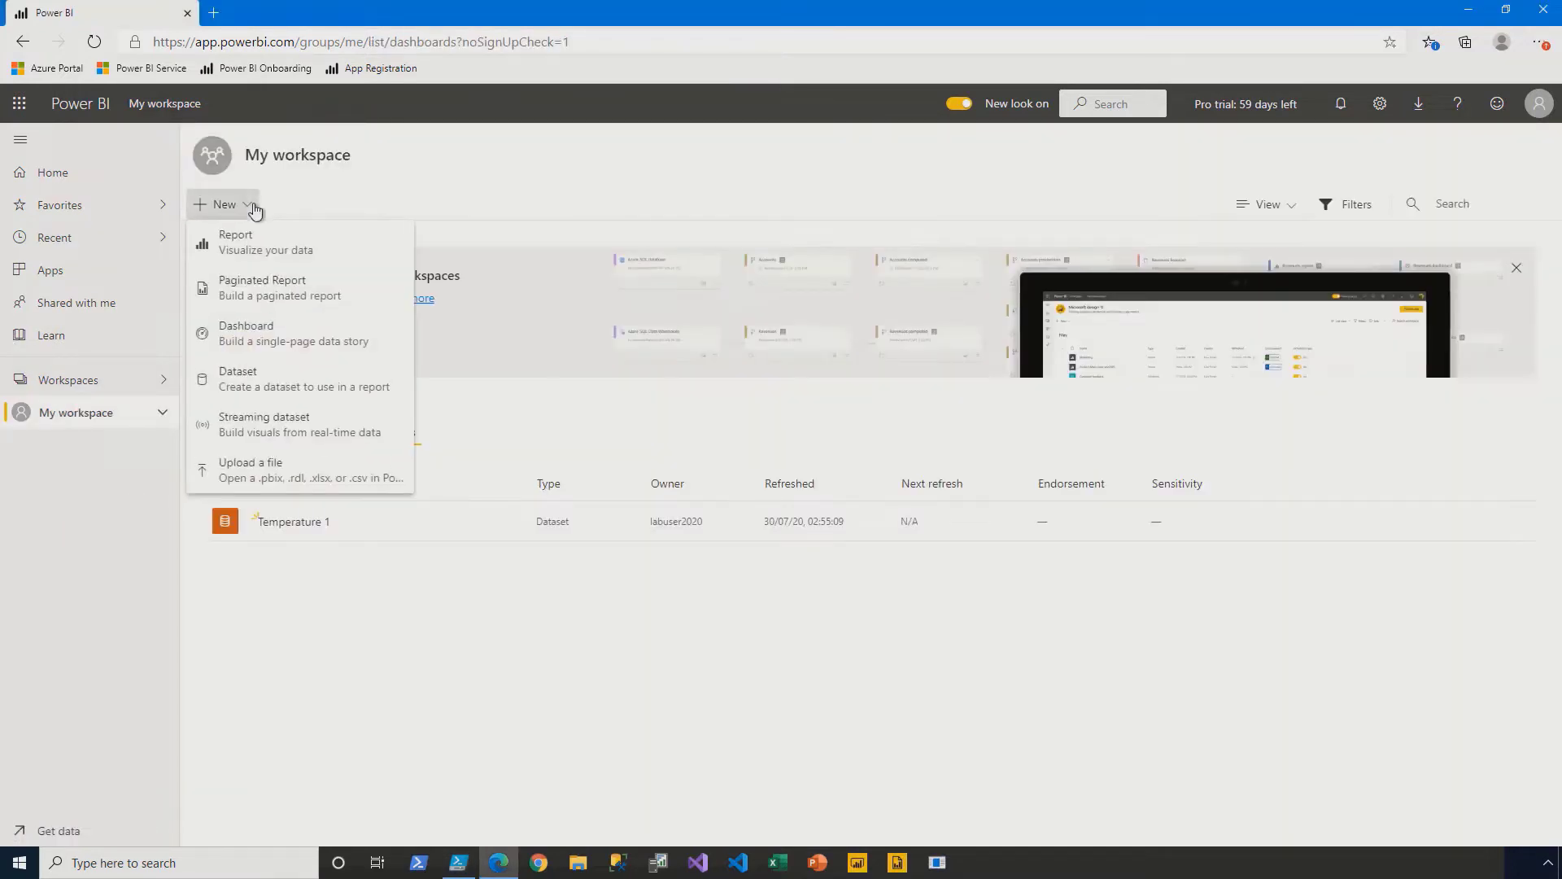
pyautogui.click(352, 428)
pyautogui.click(1233, 307)
pyautogui.click(1423, 798)
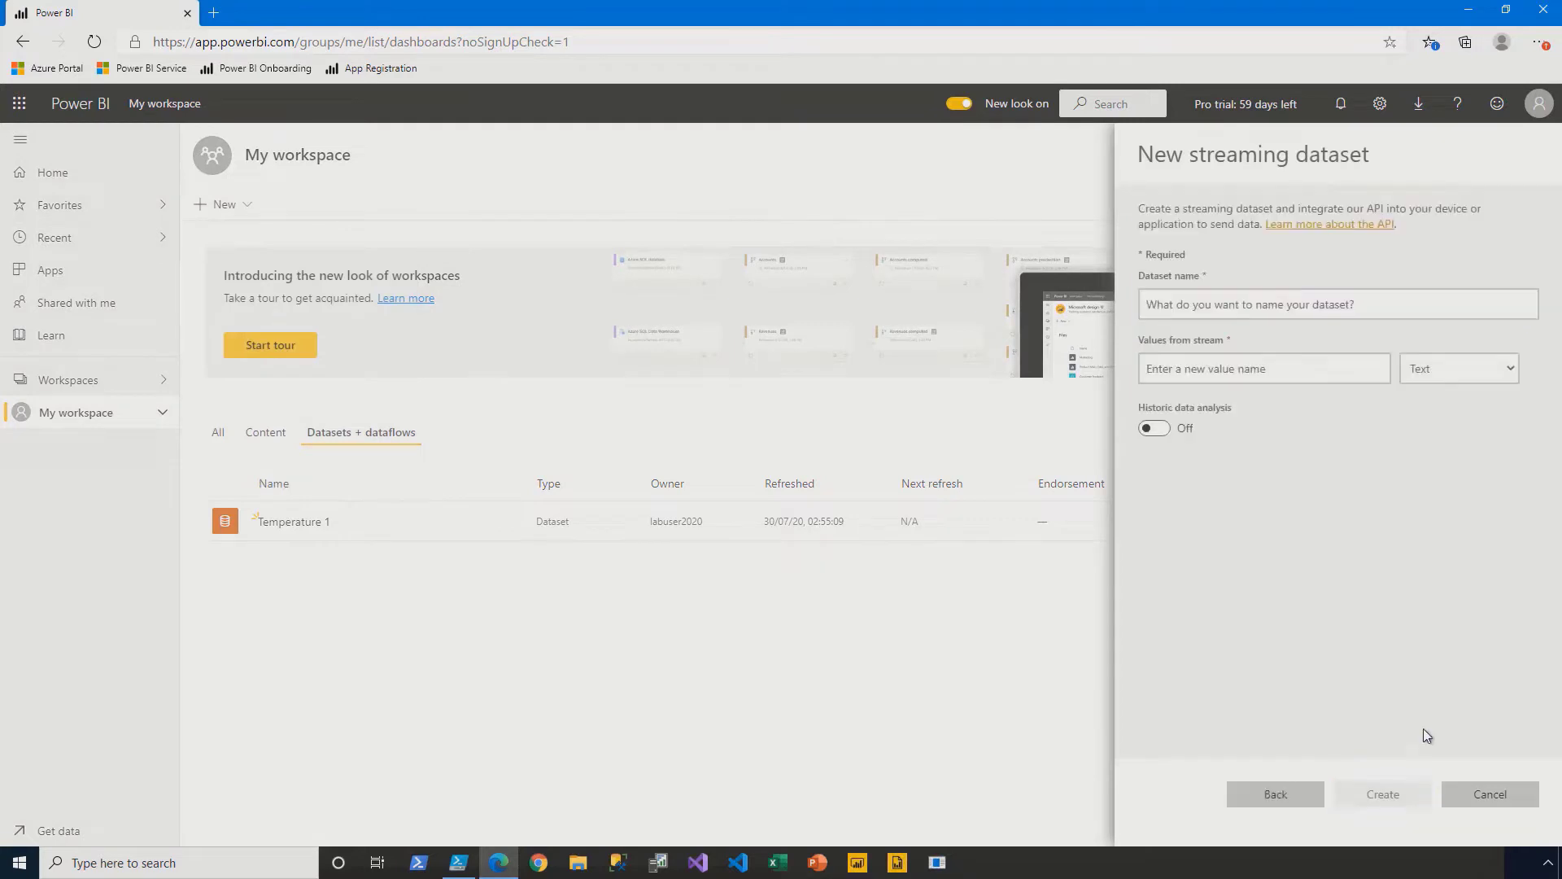
pyautogui.click(1287, 302)
pyautogui.write('Temperature 2')
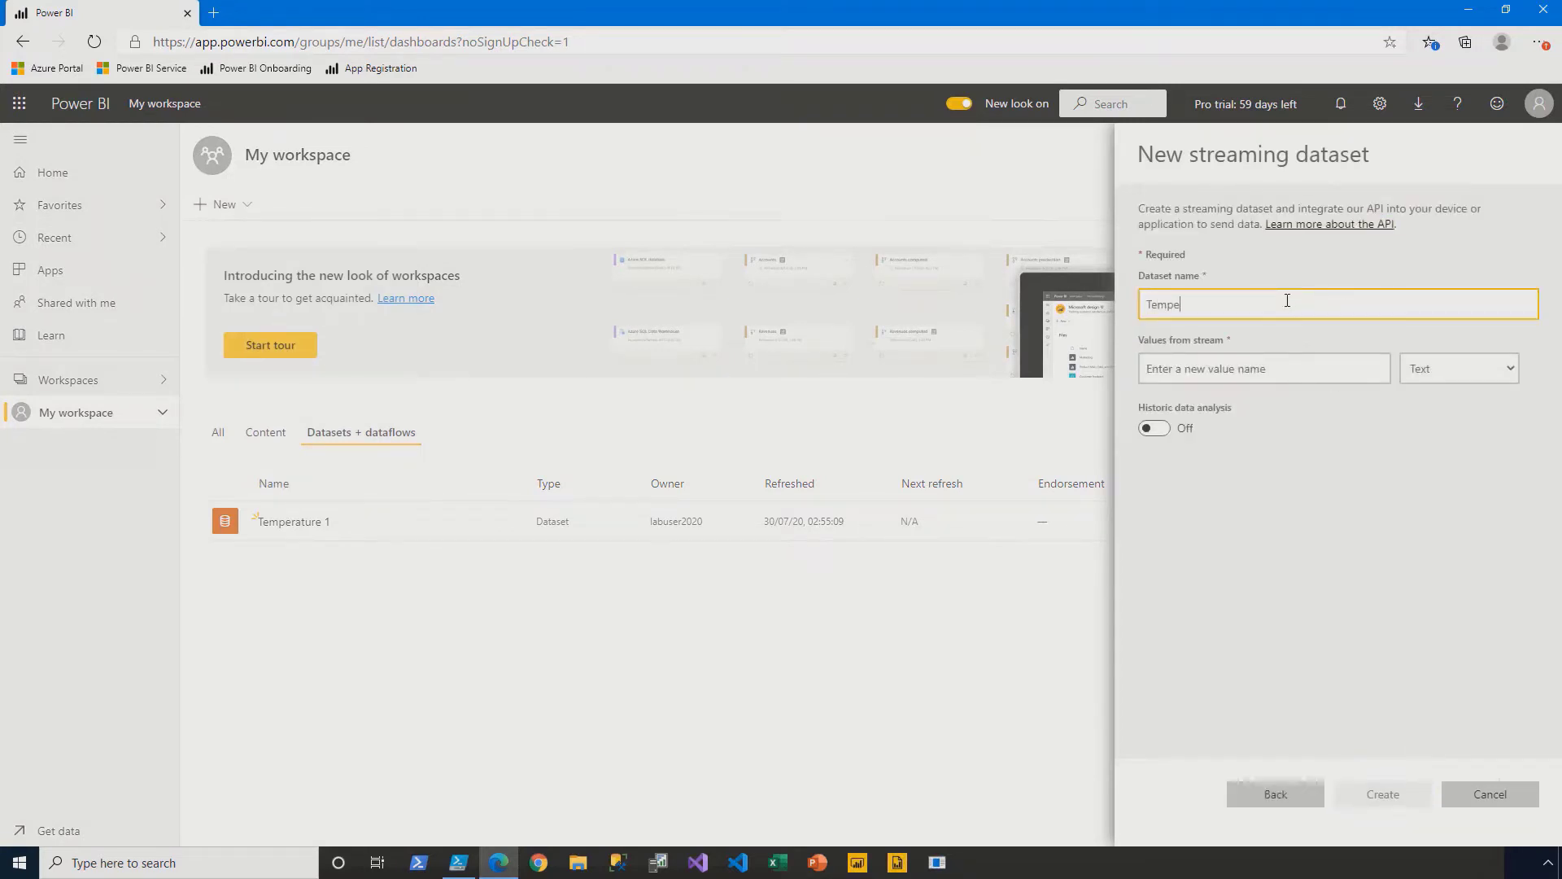
# - Define the stream values Timestamp as DateTime and Temperature as Number
pyautogui.click(1285, 361)
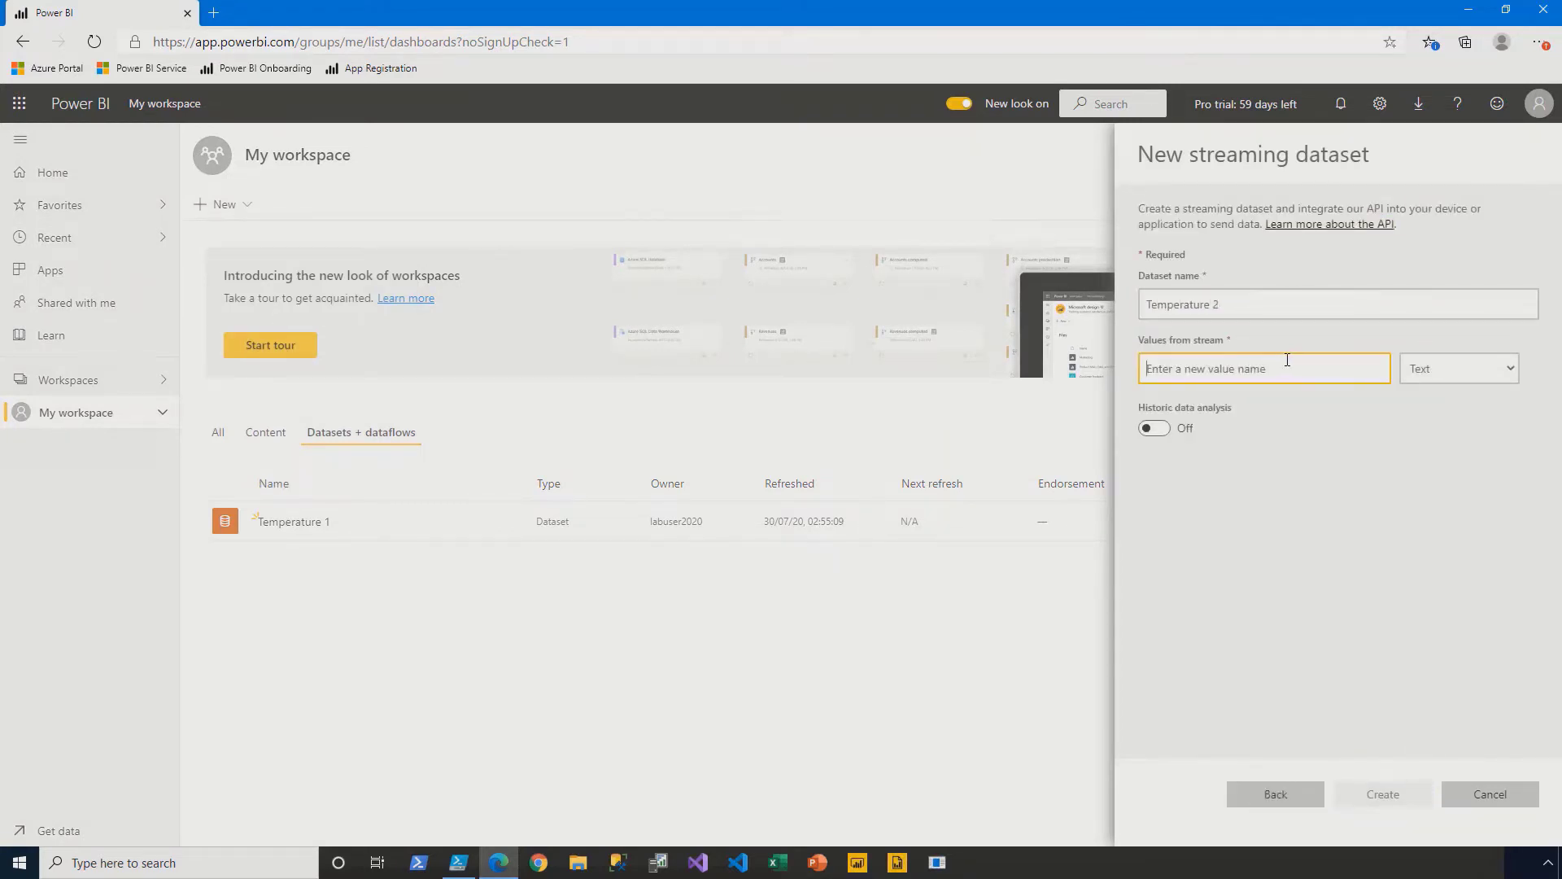
pyautogui.write('Timestamp')
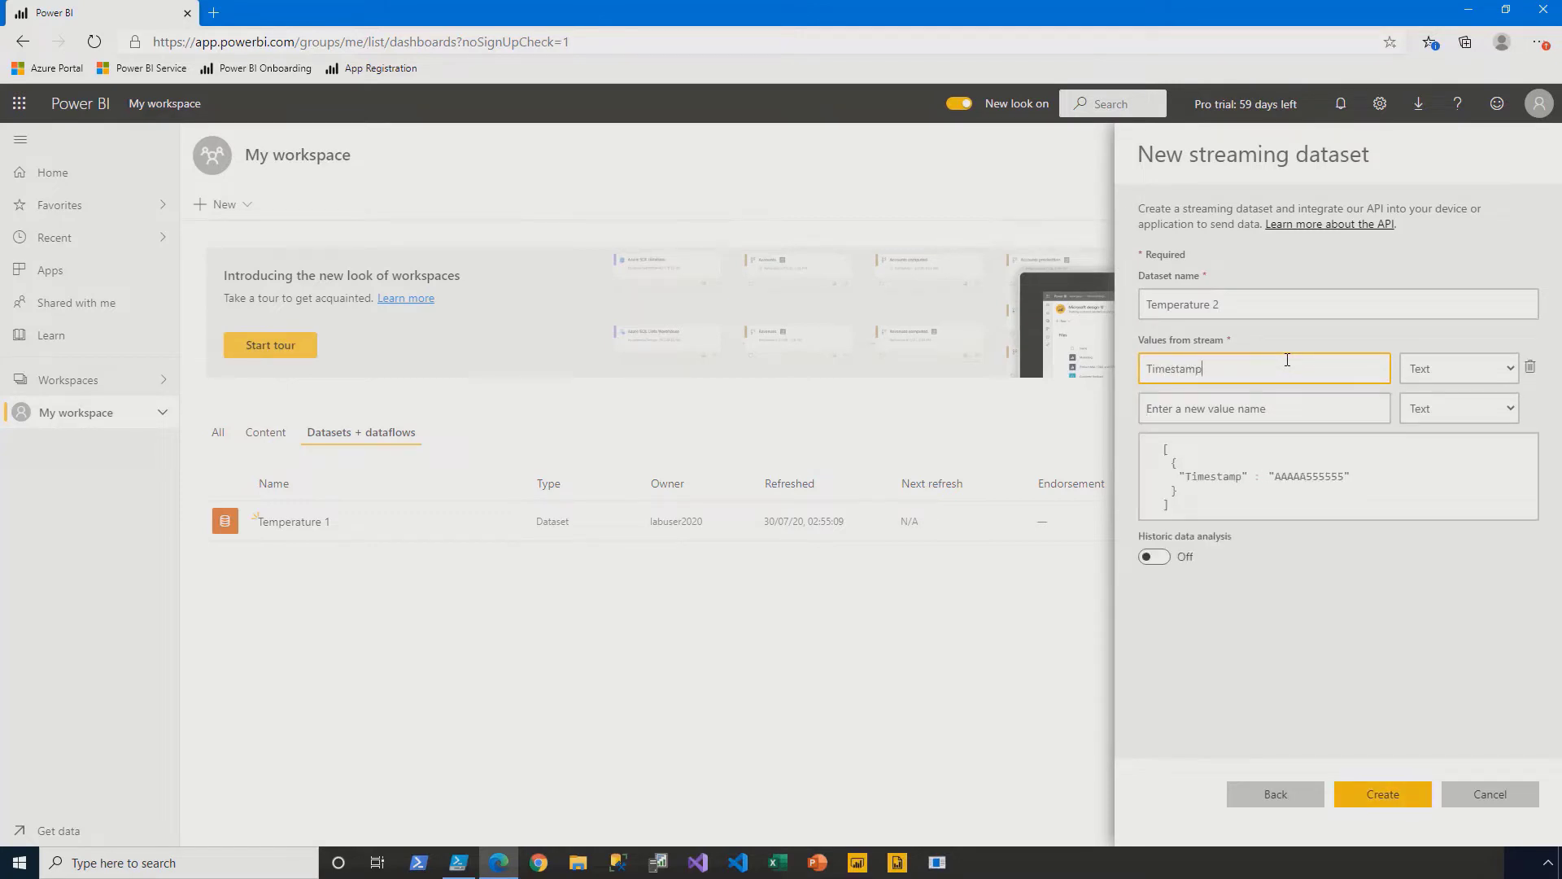
pyautogui.click(1456, 368)
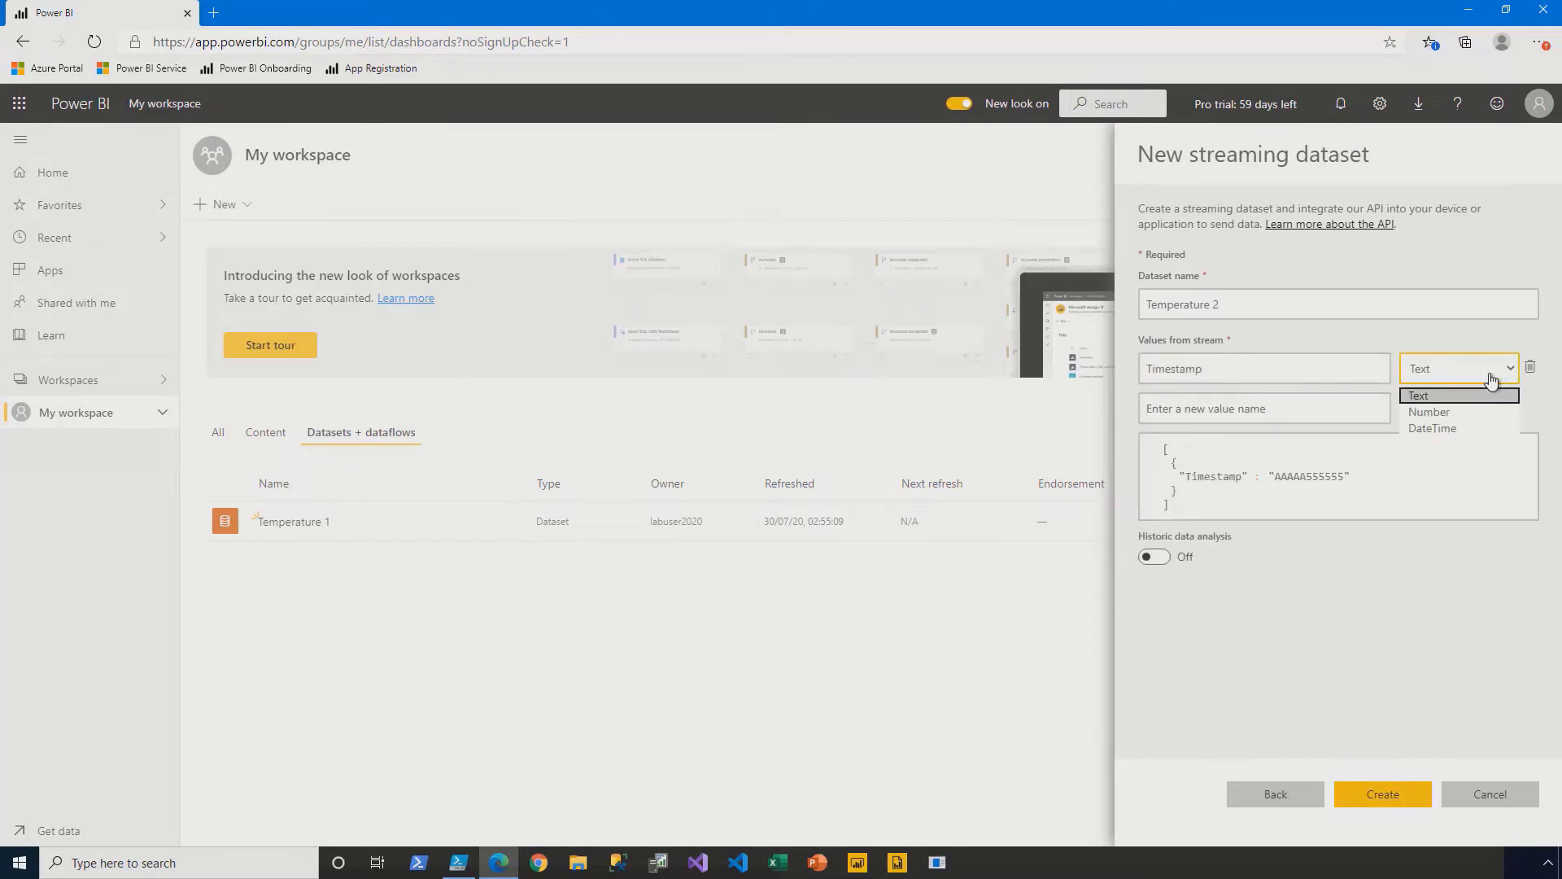
pyautogui.click(1481, 423)
pyautogui.click(1210, 413)
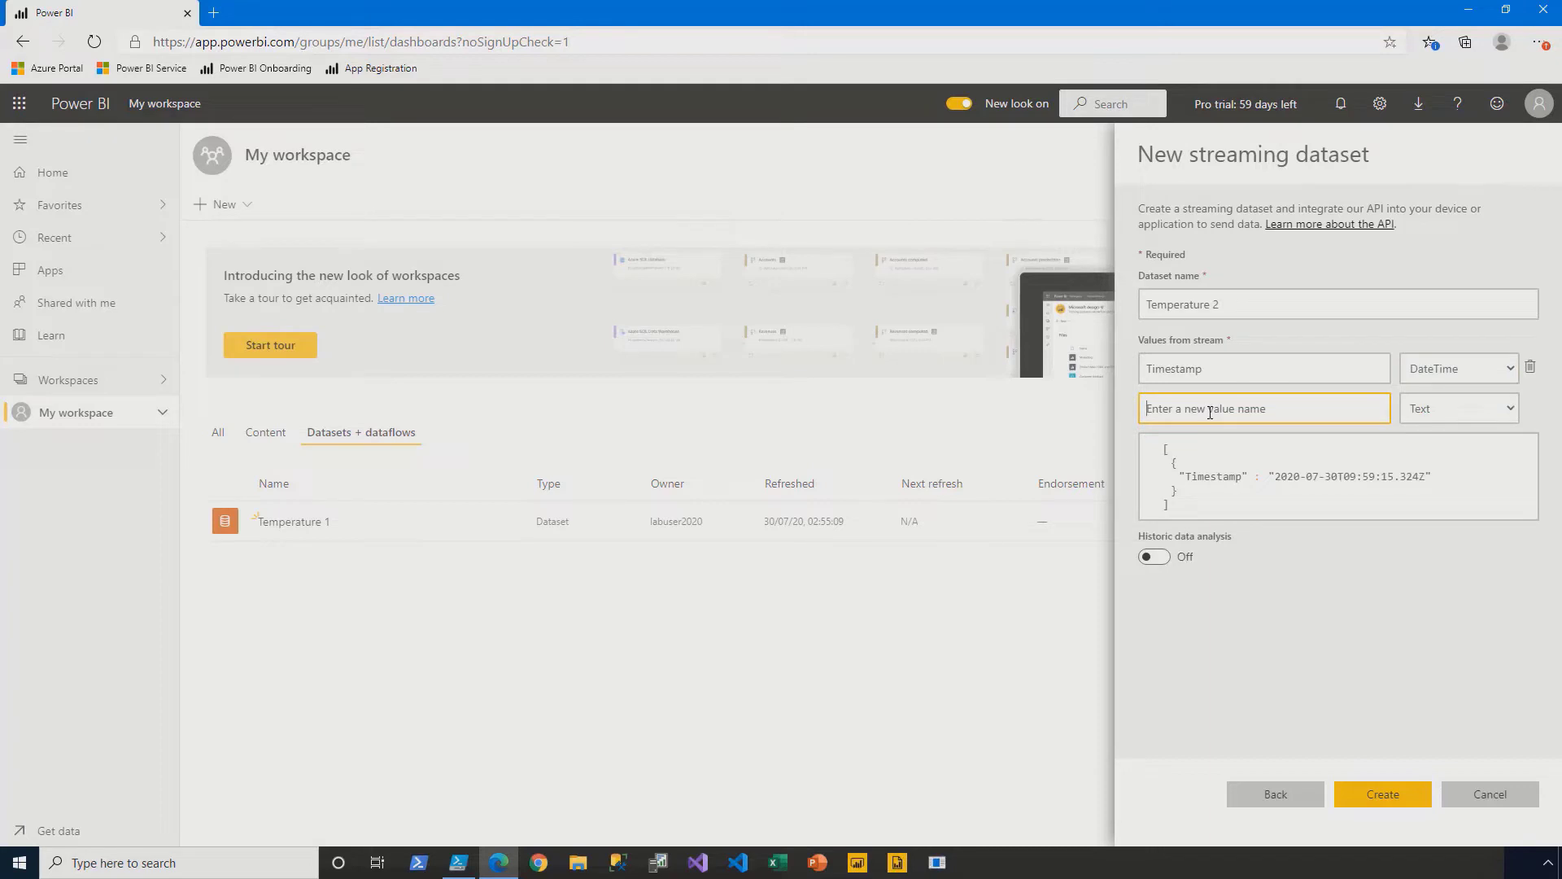
pyautogui.write('Temperature')
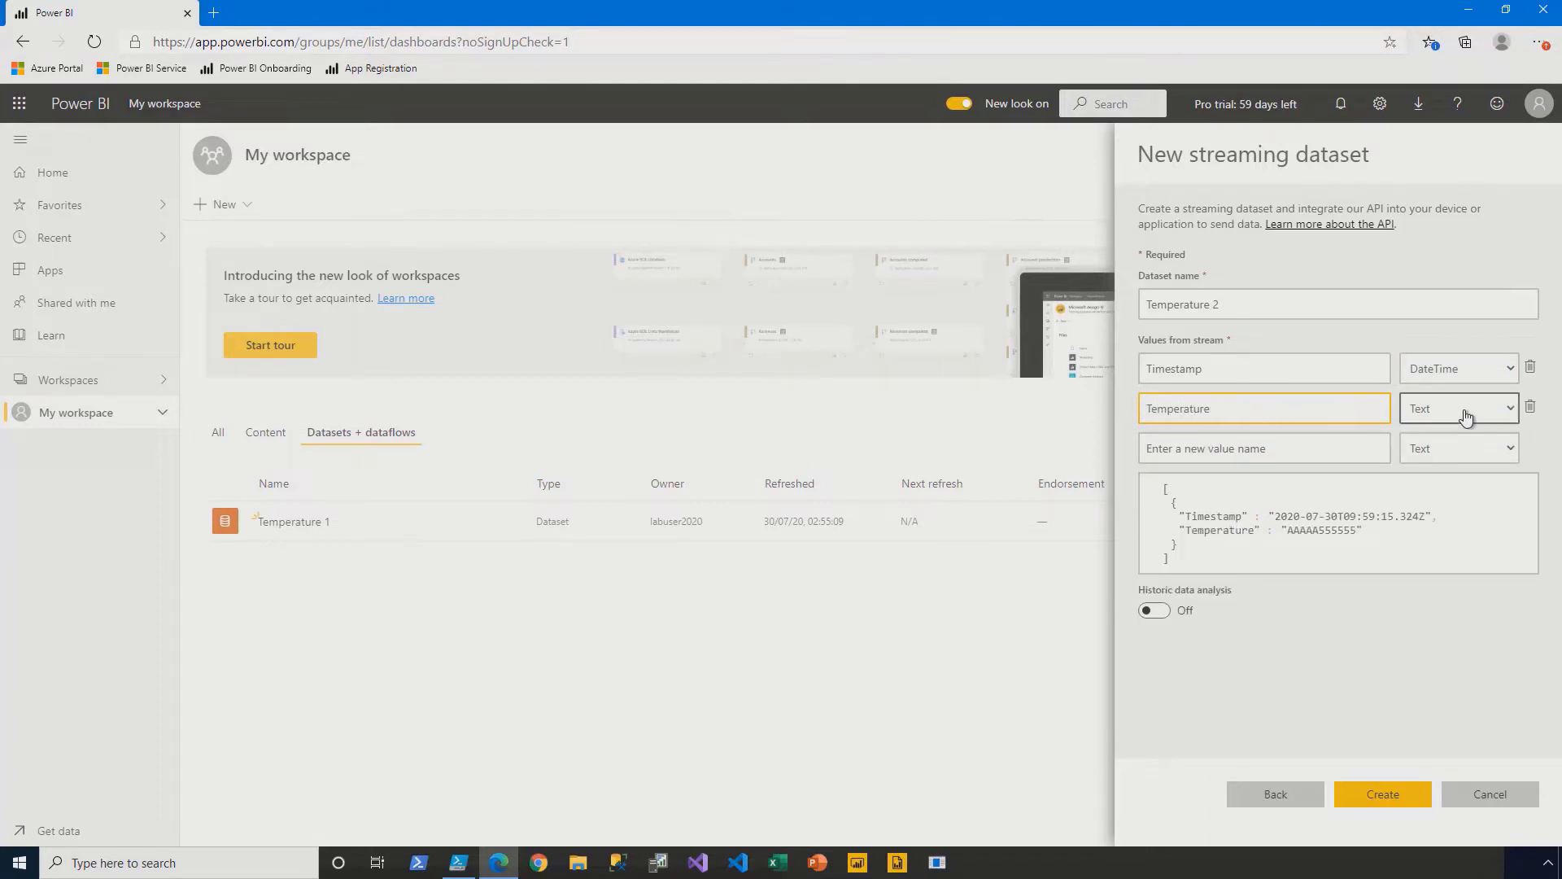
pyautogui.click(1467, 418)
pyautogui.click(1430, 450)
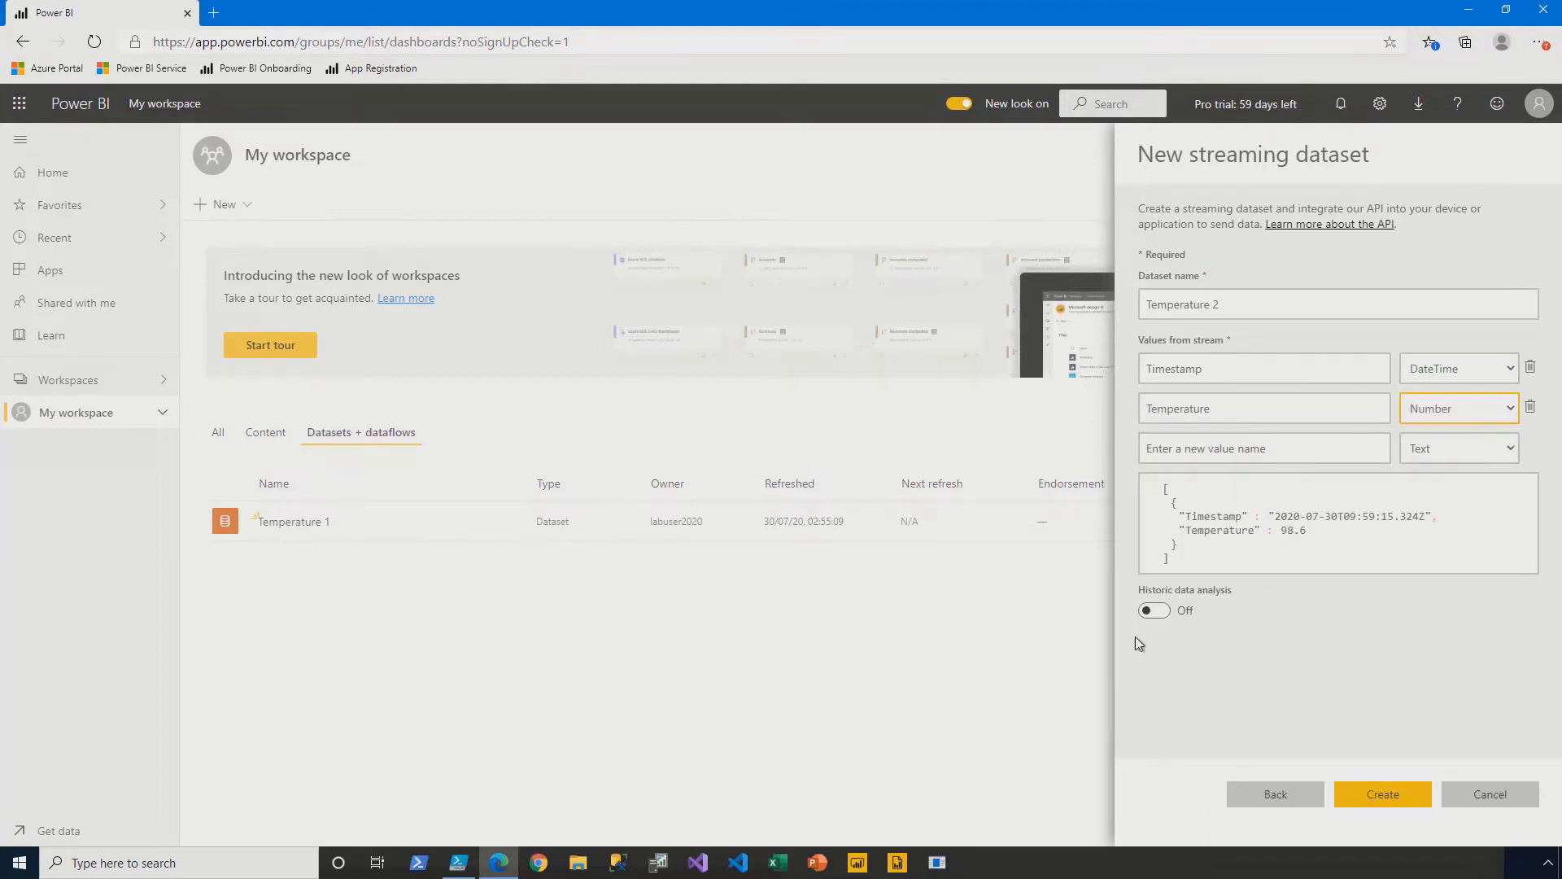
# - Create the dataset with historic data analysis turned on, and select its push URL
pyautogui.click(1170, 614)
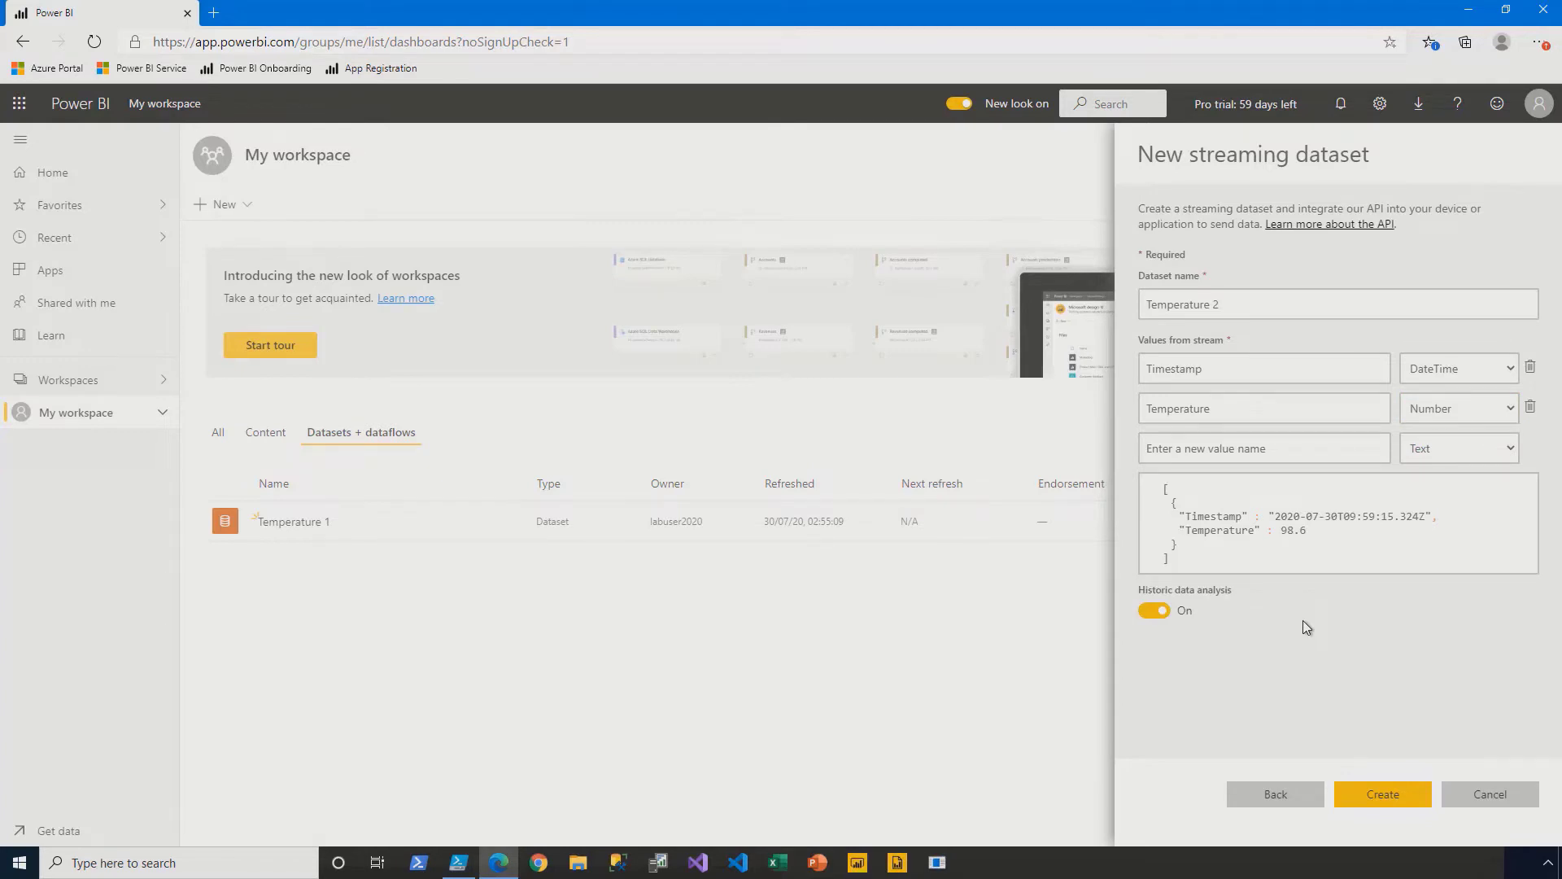
pyautogui.click(1416, 806)
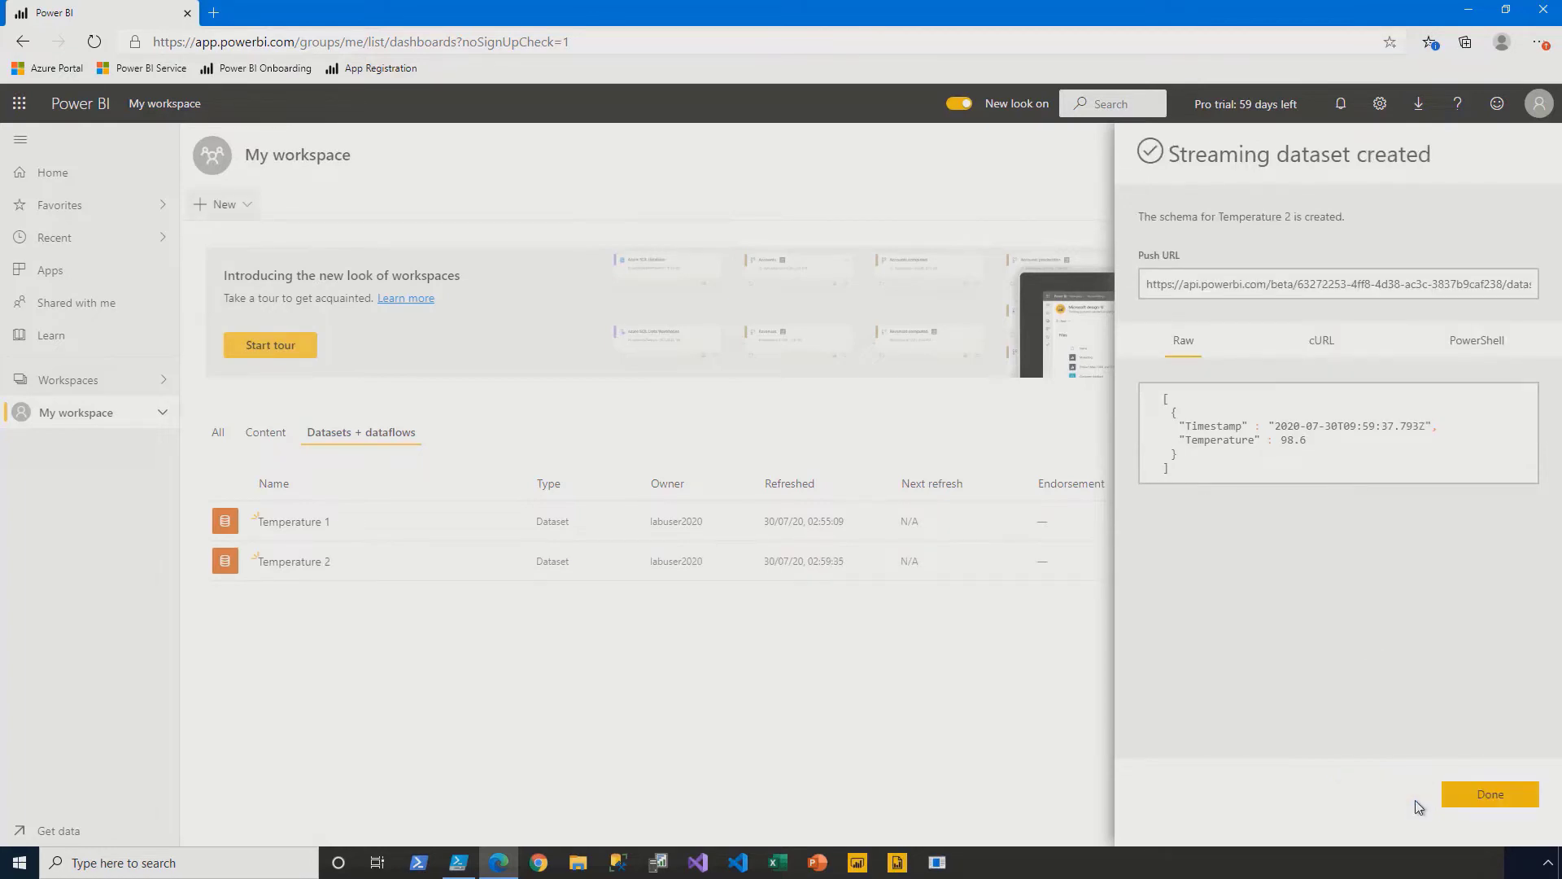
pyautogui.click(1301, 284)
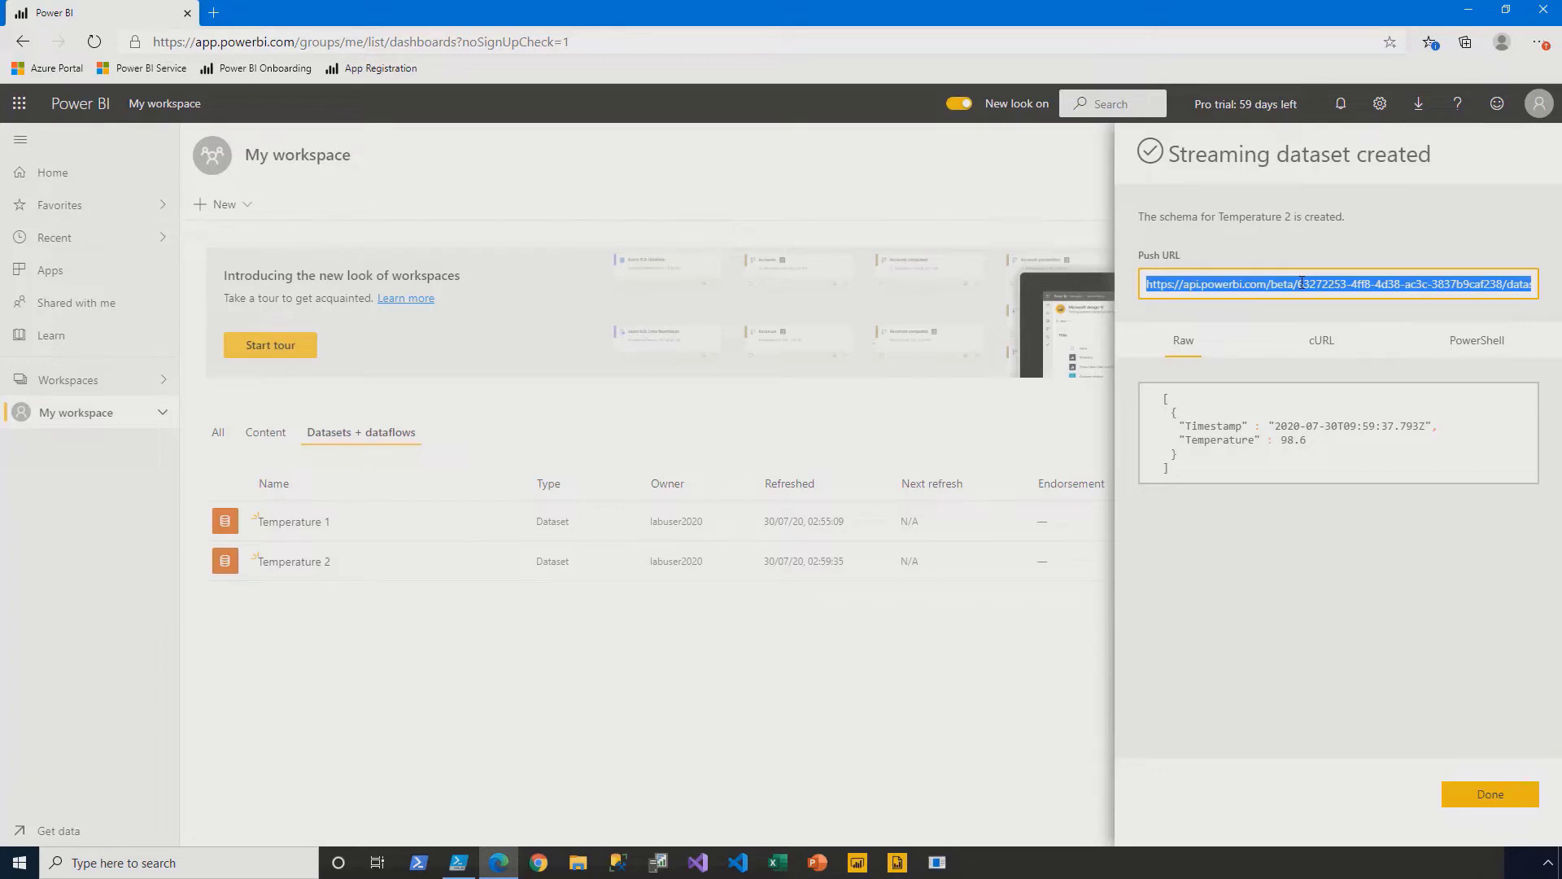
# - Switch to Windows PowerShell ISE and copy the whole script into a new script file in a new PowerShell tab
pyautogui.click(458, 863)
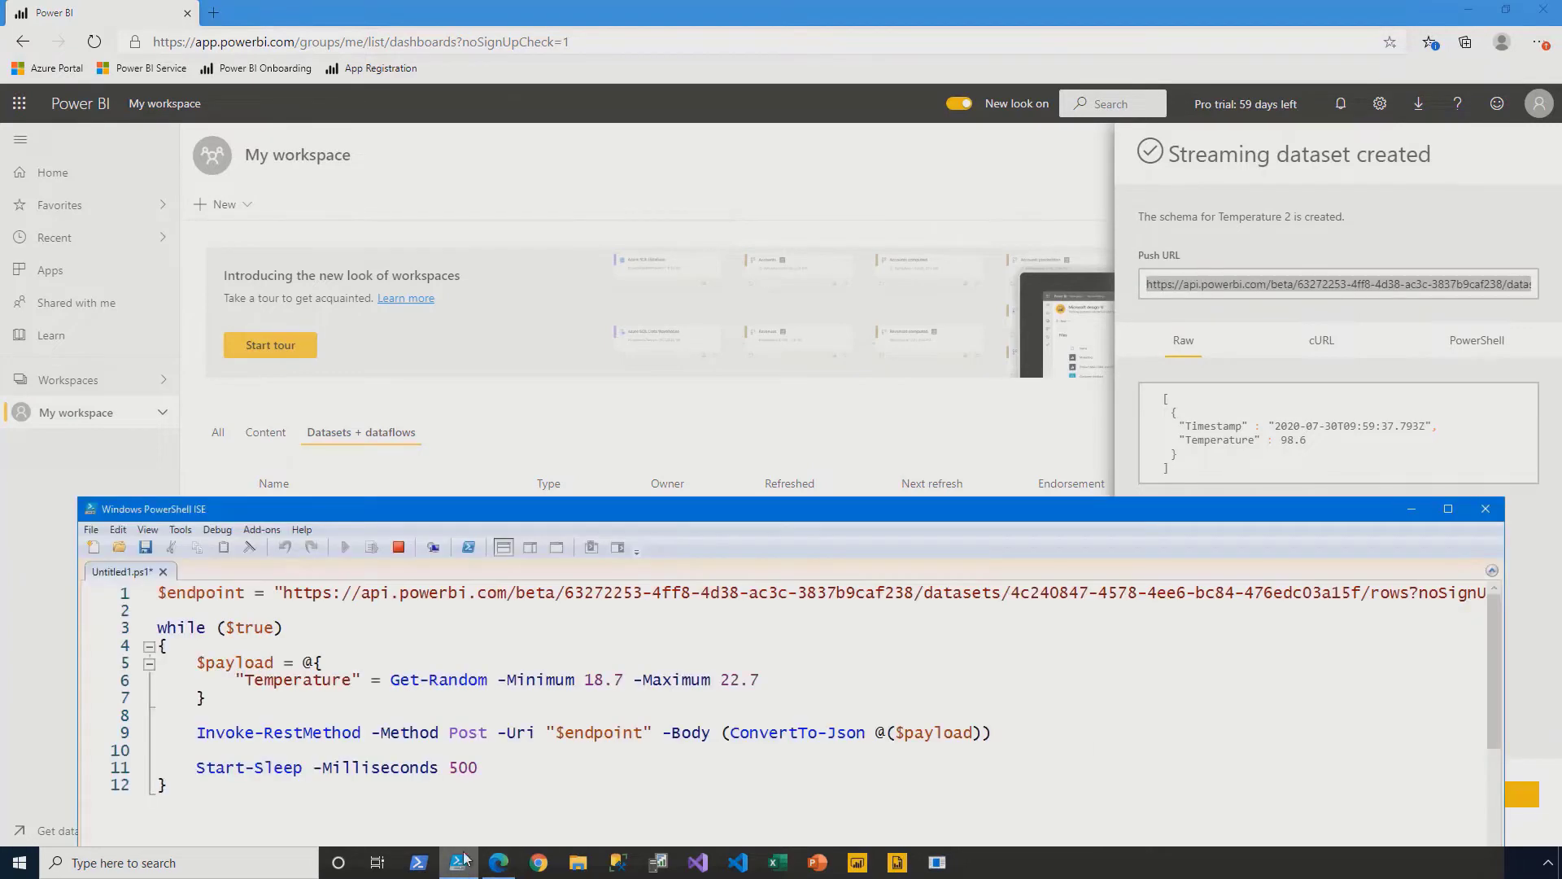
pyautogui.hotkey('ctrl', 'a')
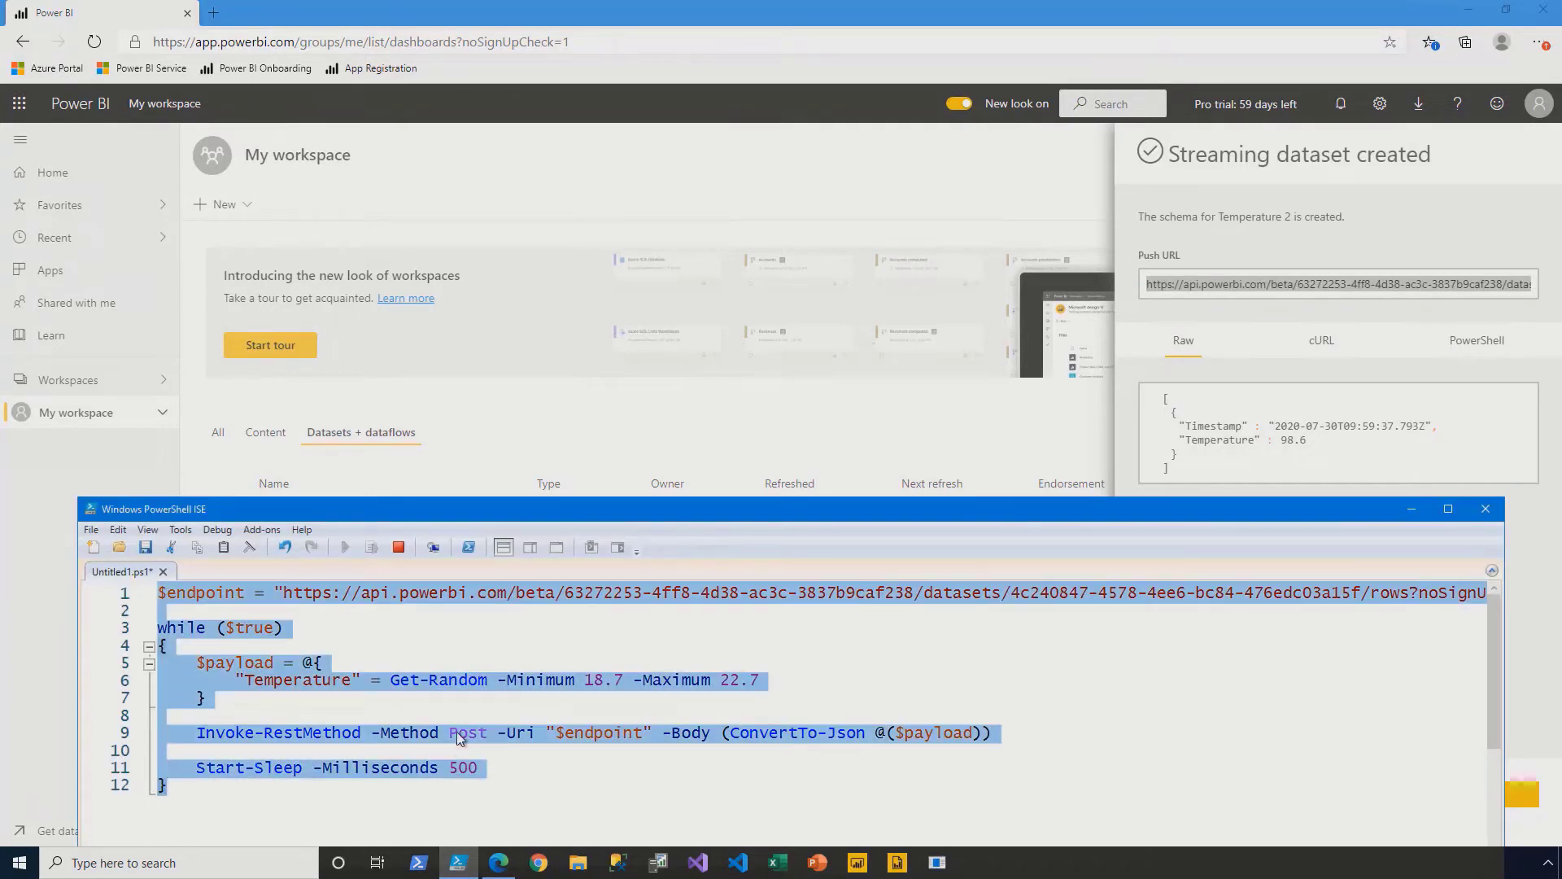
pyautogui.hotkey('ctrl', 't')
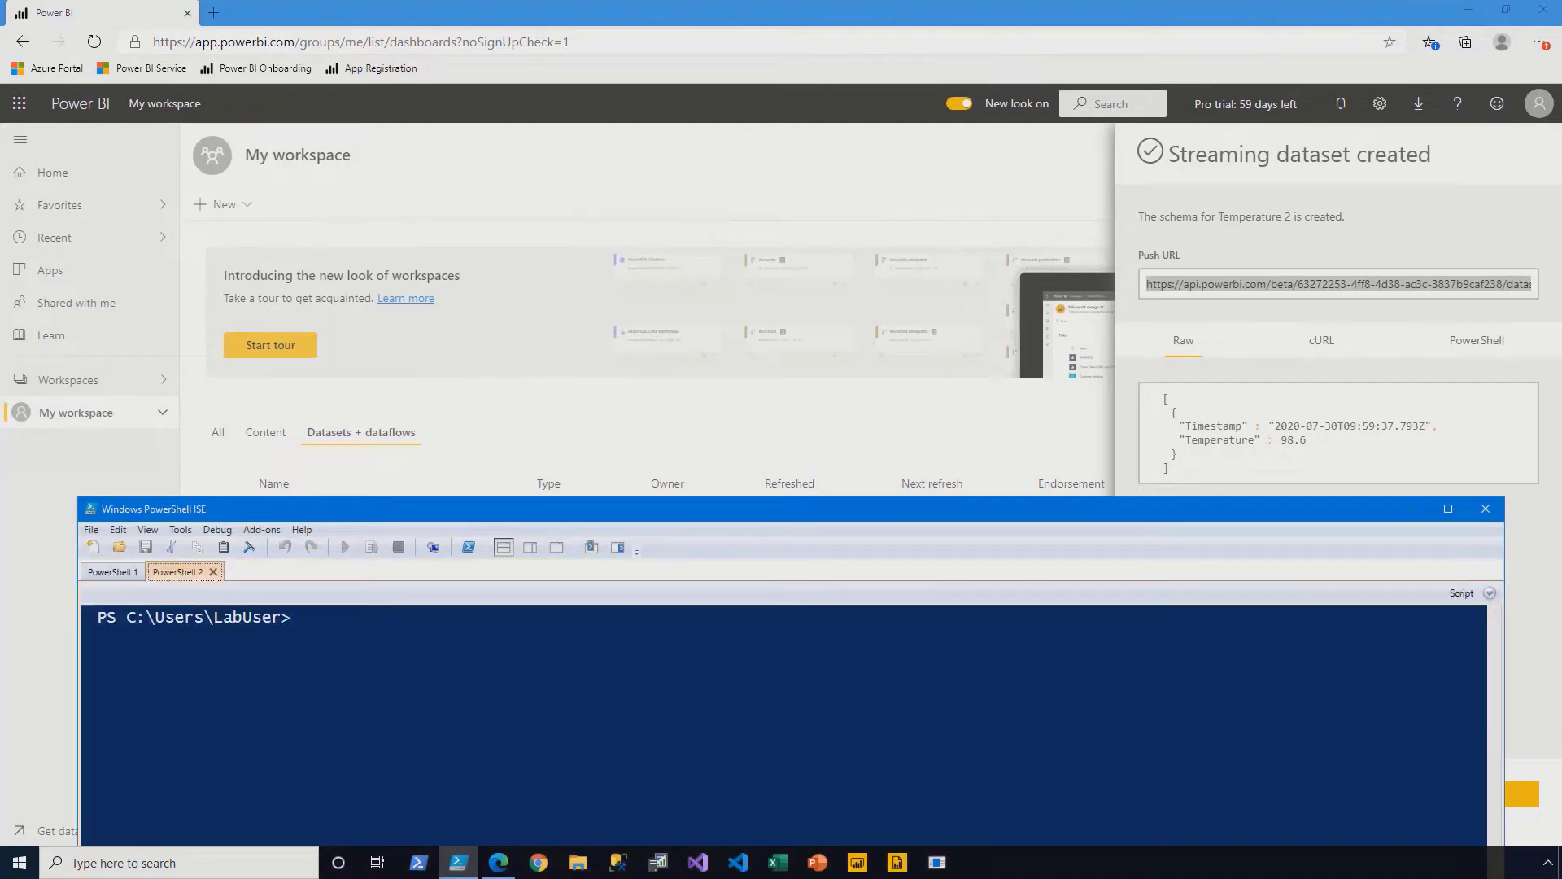
pyautogui.click(94, 547)
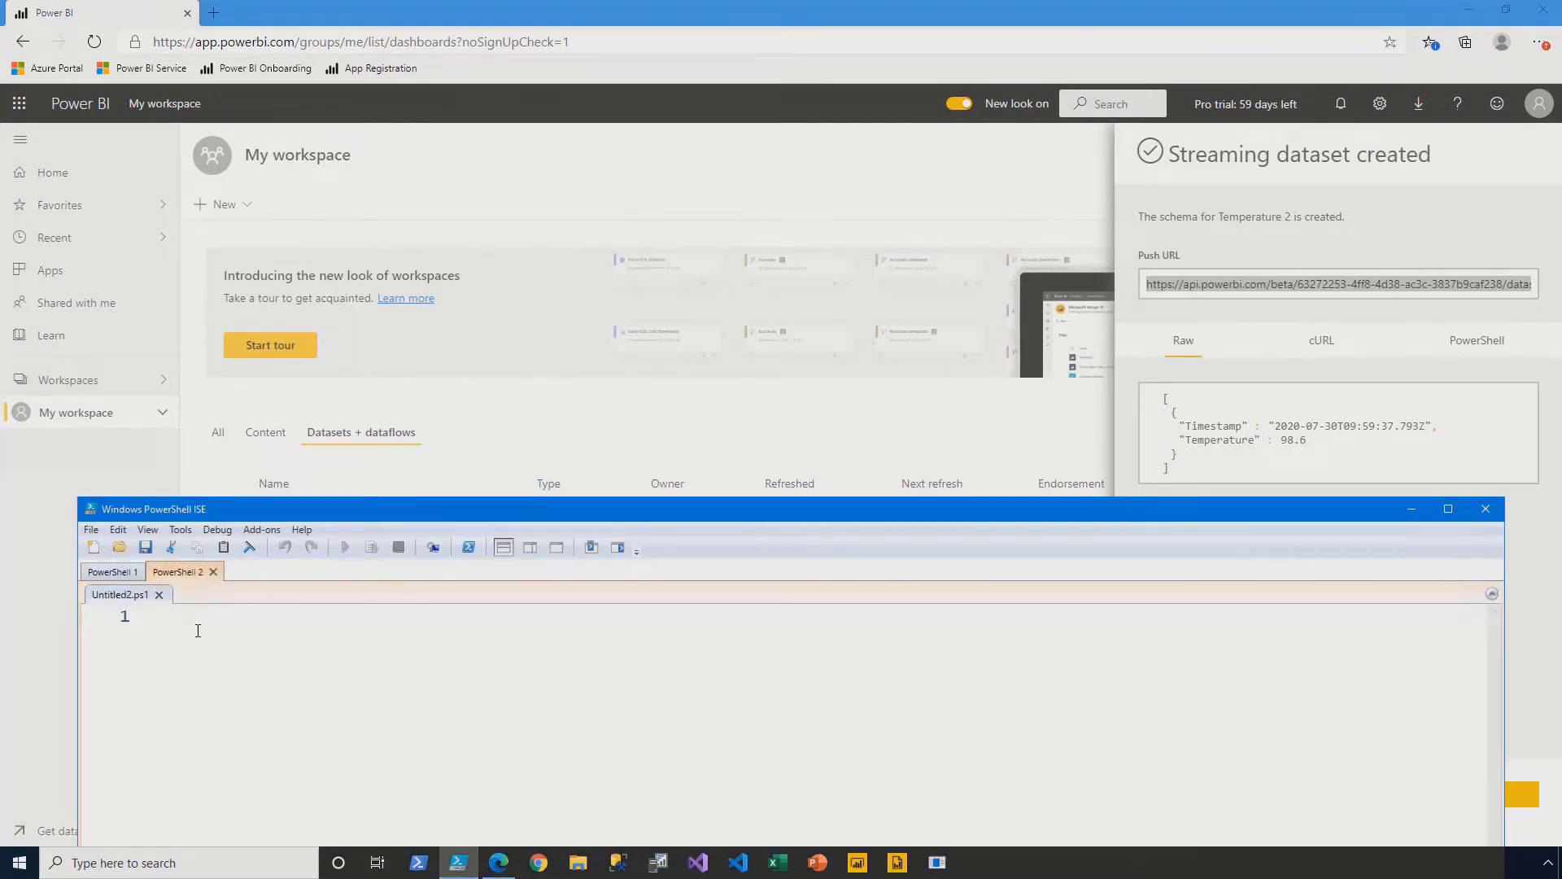
pyautogui.hotkey('ctrl', 'v')
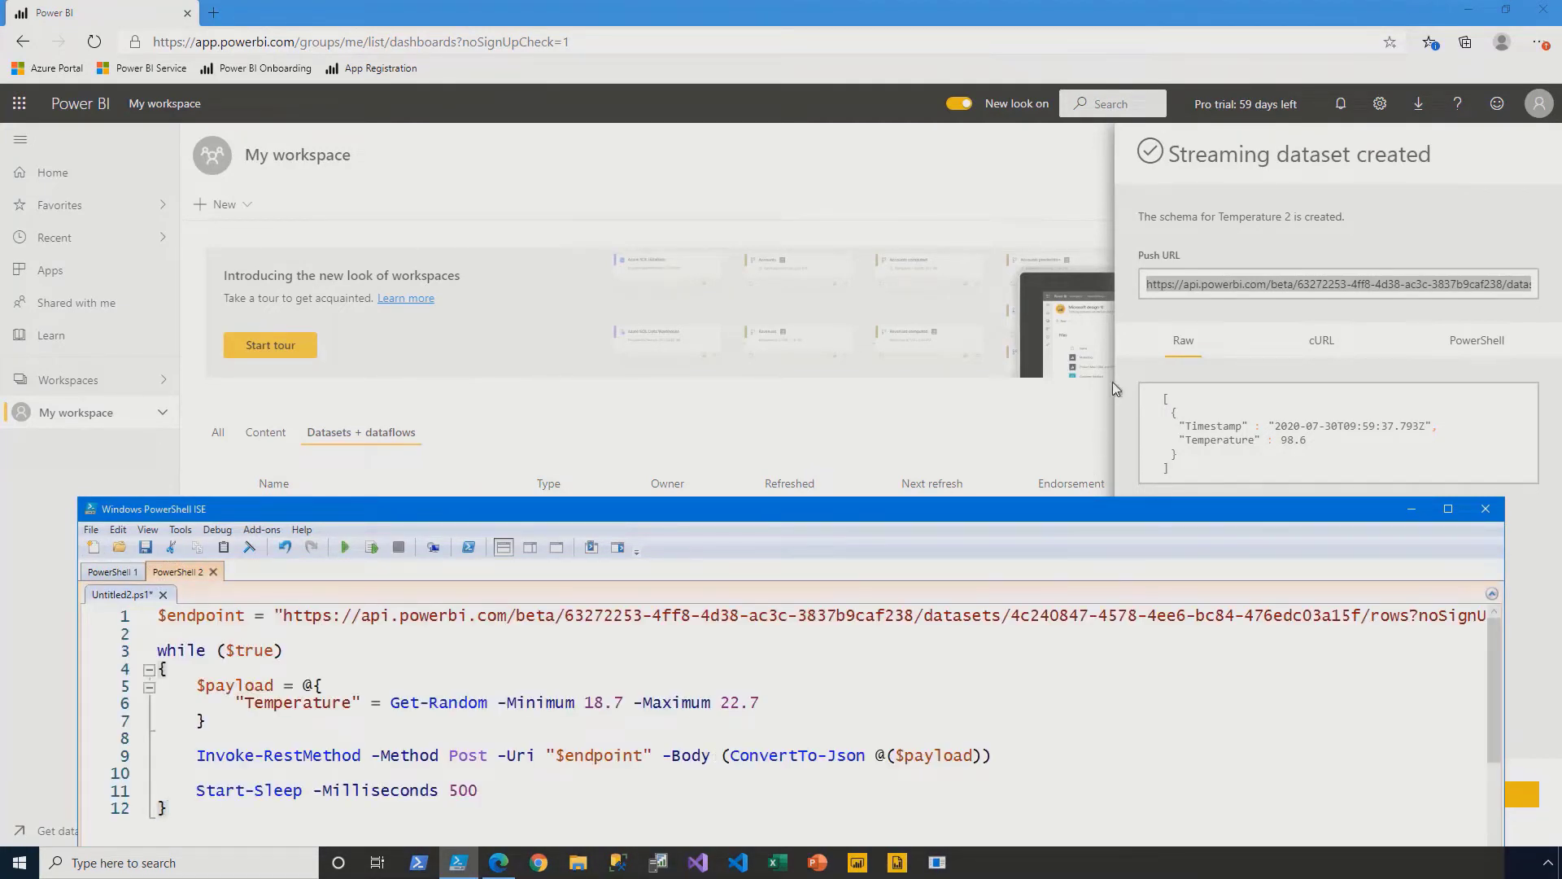
# - Replace the $endpoint URL in the copied script with the Temperature 2 dataset's push URL, including its access key
pyautogui.click(1237, 284)
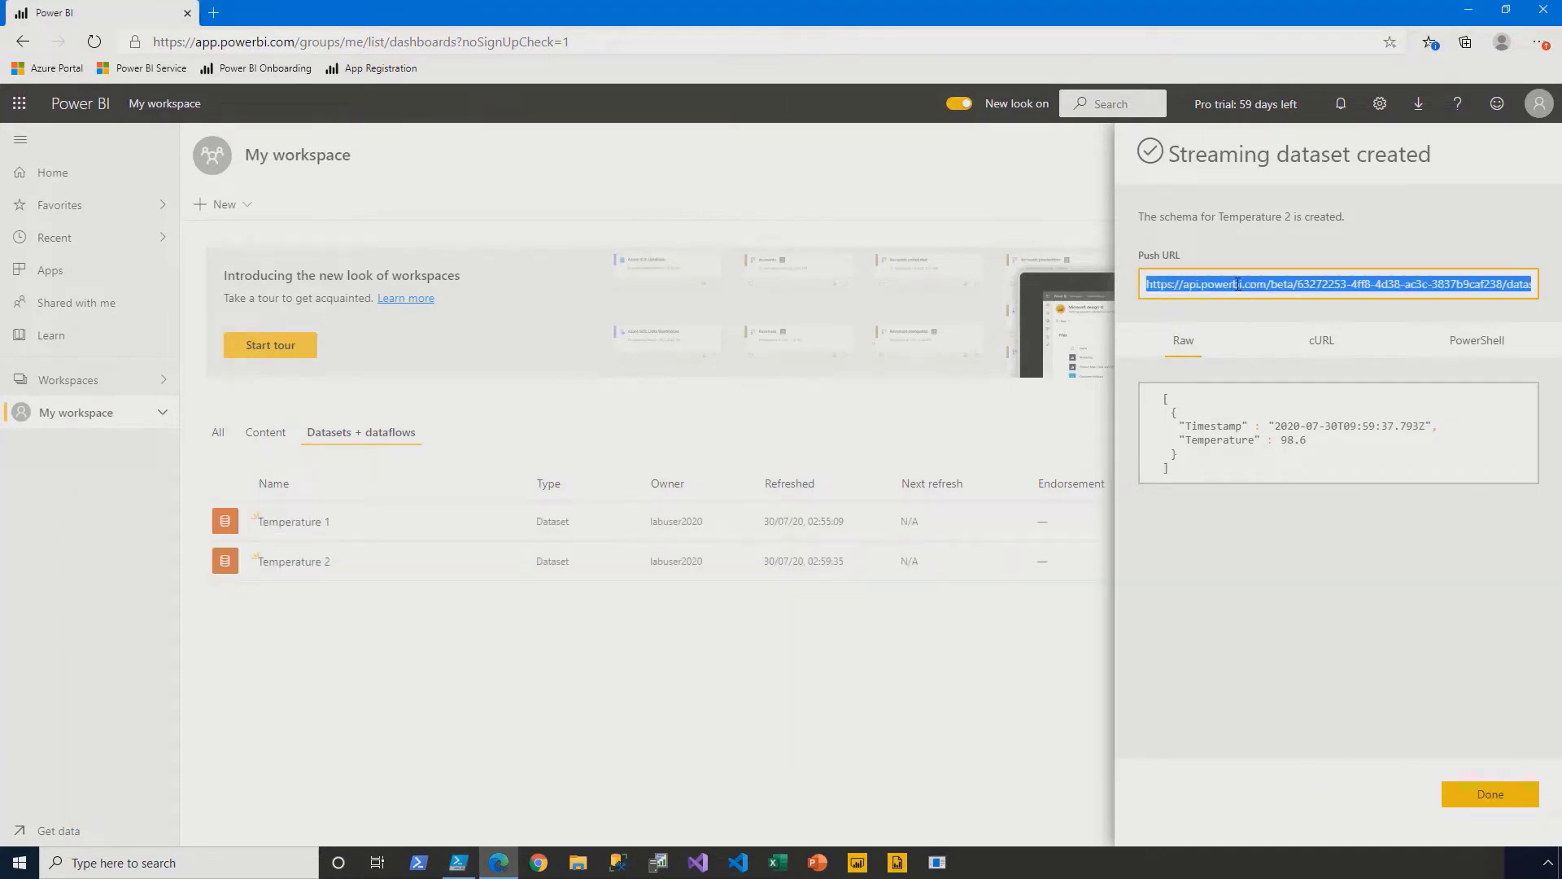
pyautogui.hotkey('alt', 'Tab')
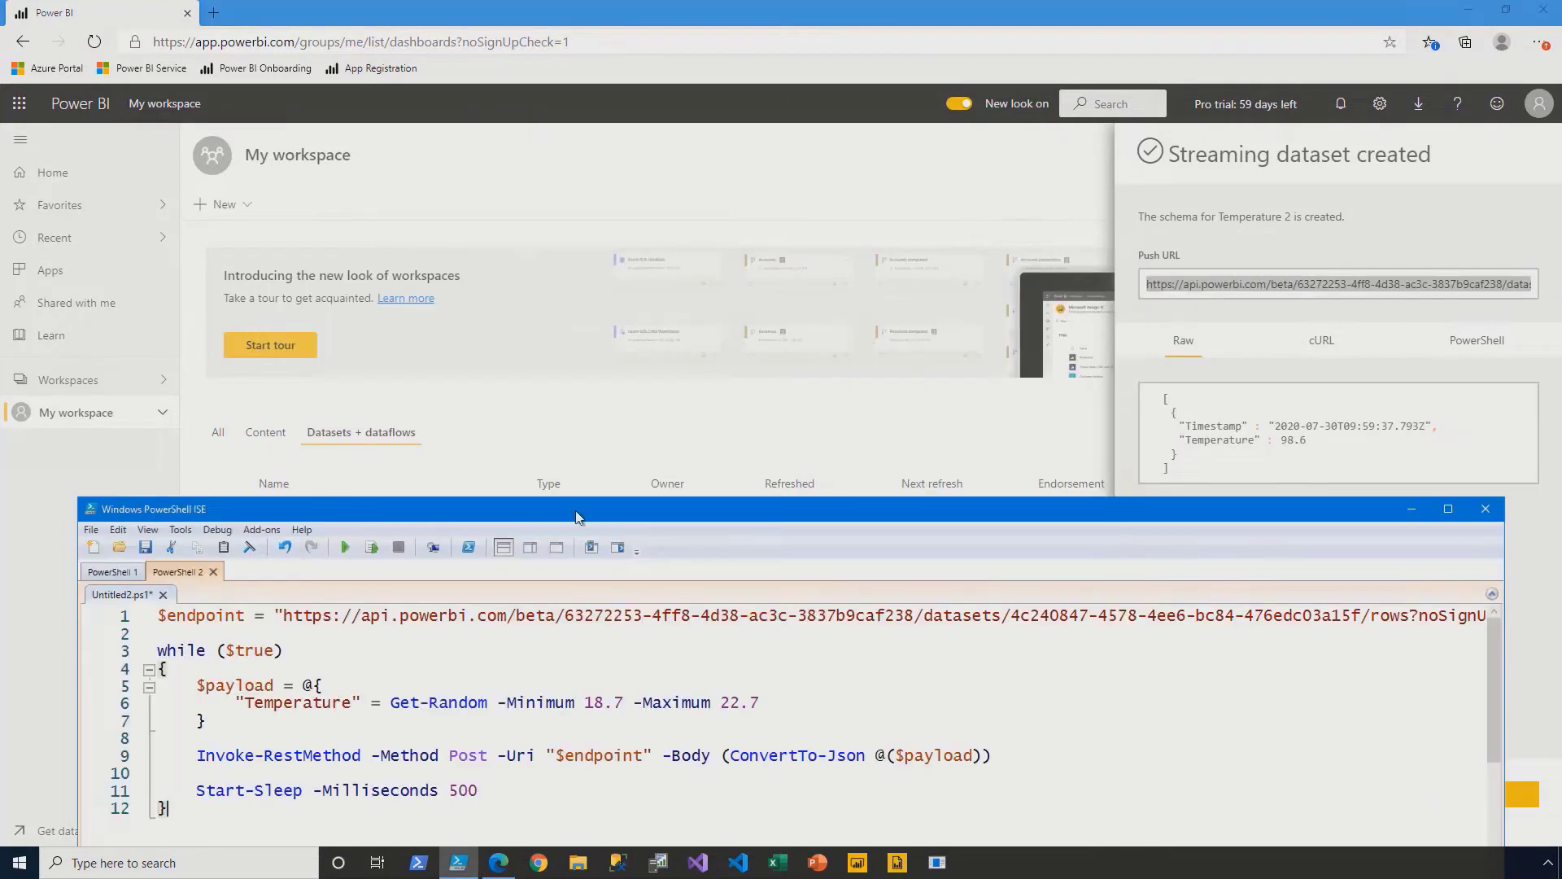
pyautogui.click(284, 618)
pyautogui.hotkey('shift', 'End')
pyautogui.hotkey('shift', 'Left')
pyautogui.hotkey('ctrl', 'v')
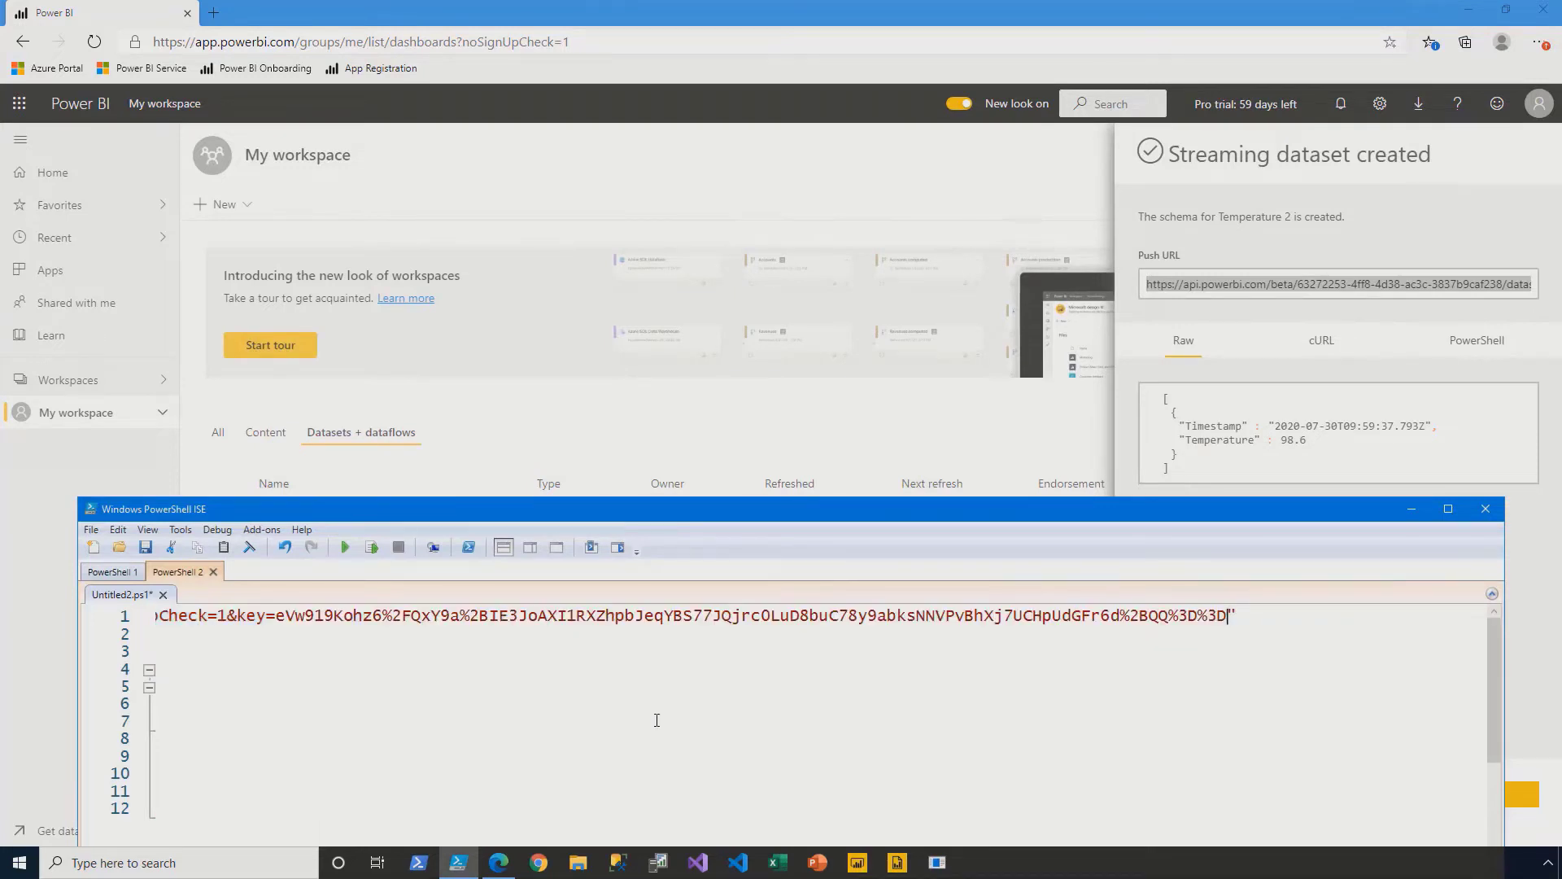
pyautogui.press('Home')
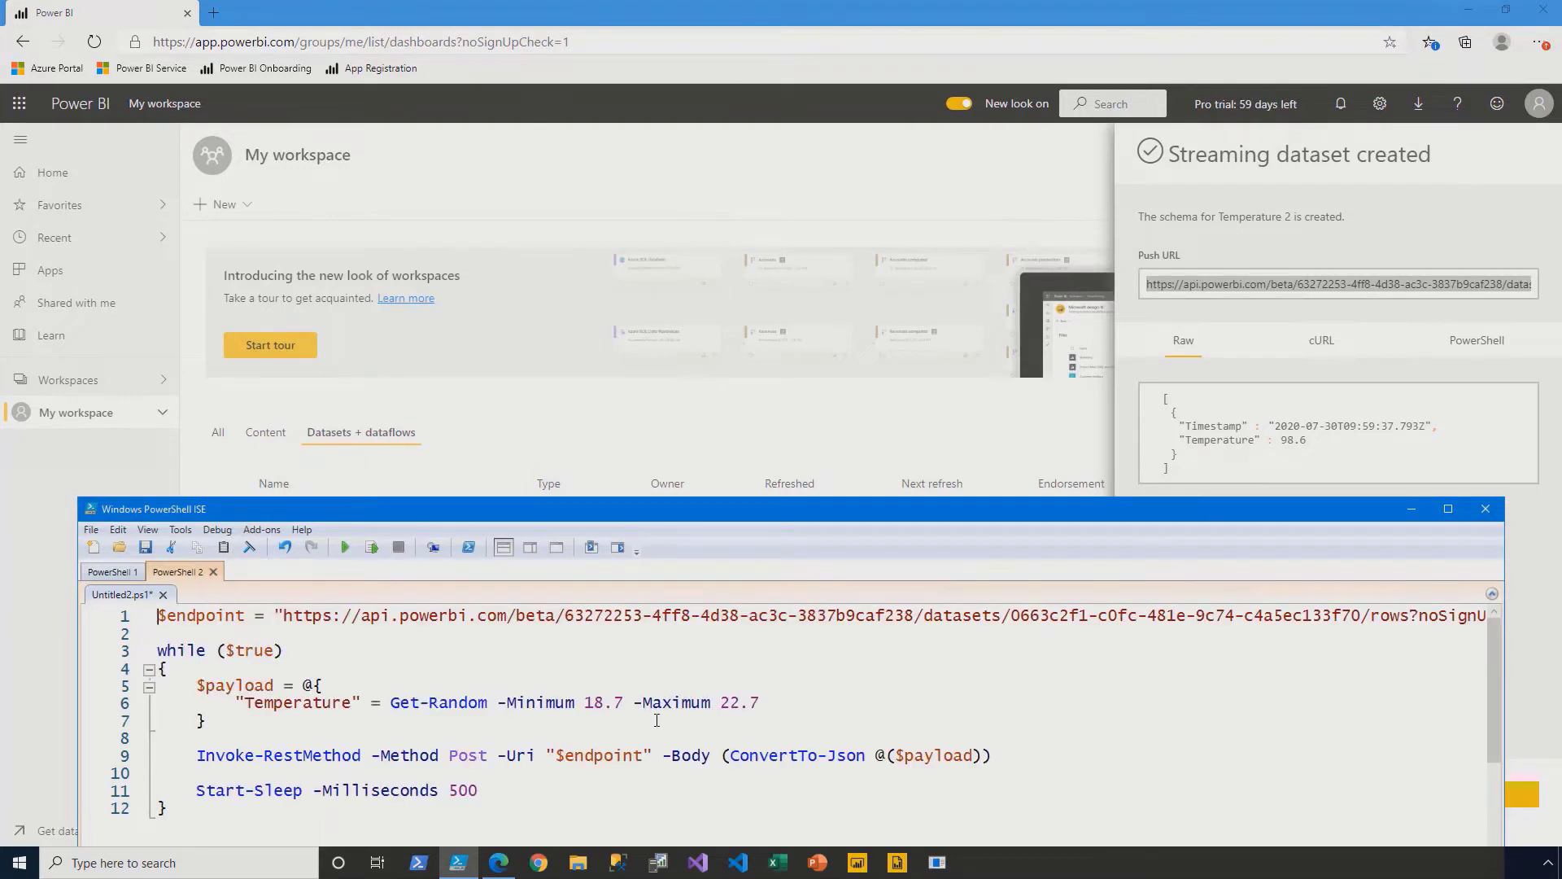
# - Add a new "Timestamp" entry above "Temperature" in $payload, with the value (Get-Date)
pyautogui.click(321, 683)
pyautogui.press('Return')
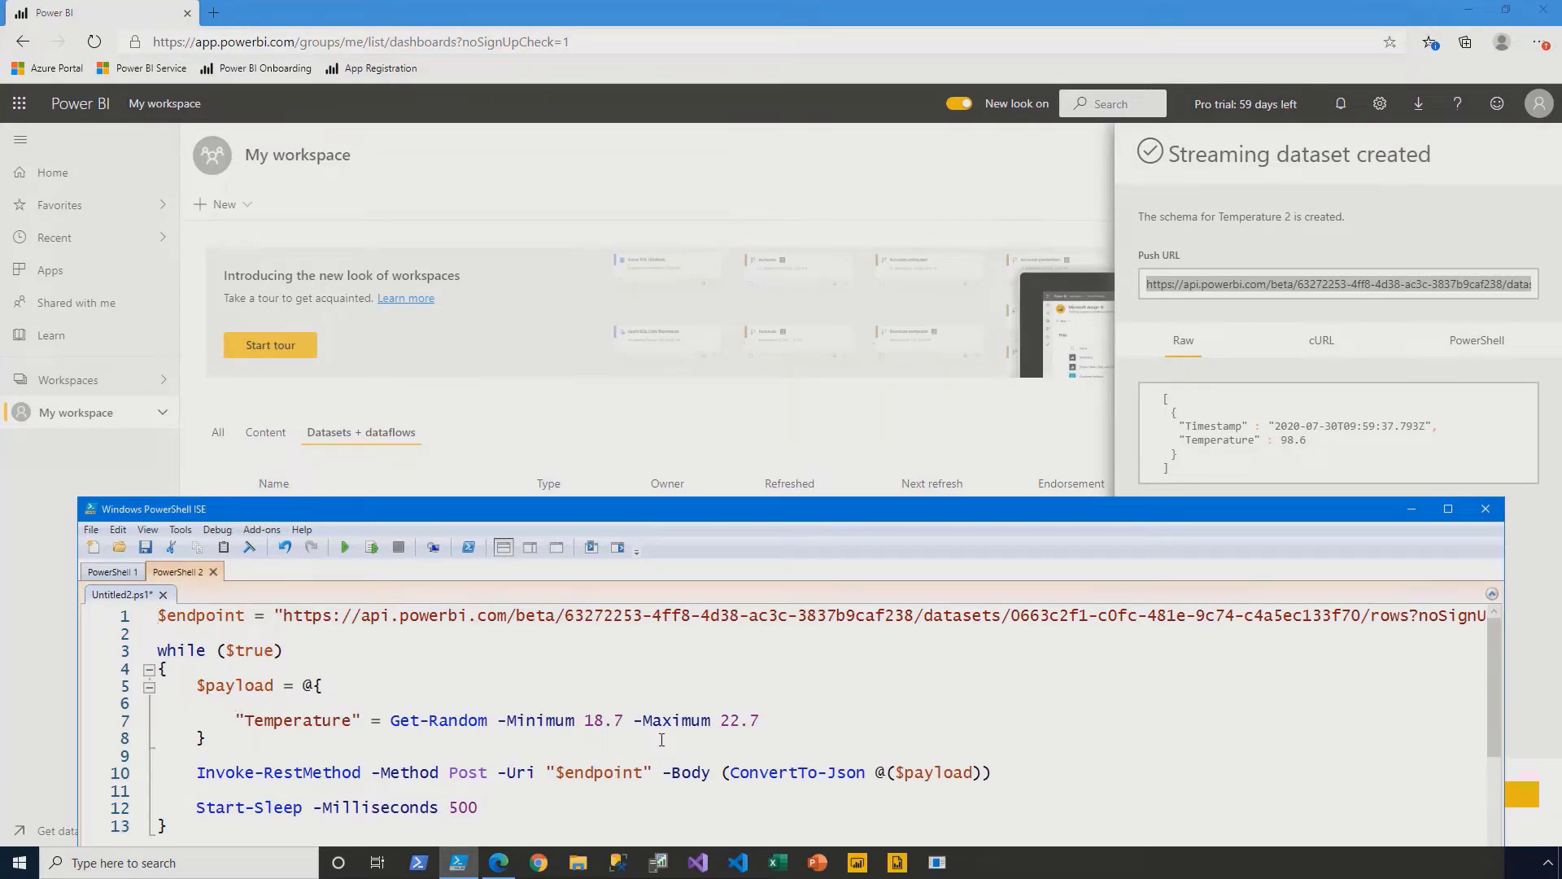
pyautogui.write('"Timestamp')
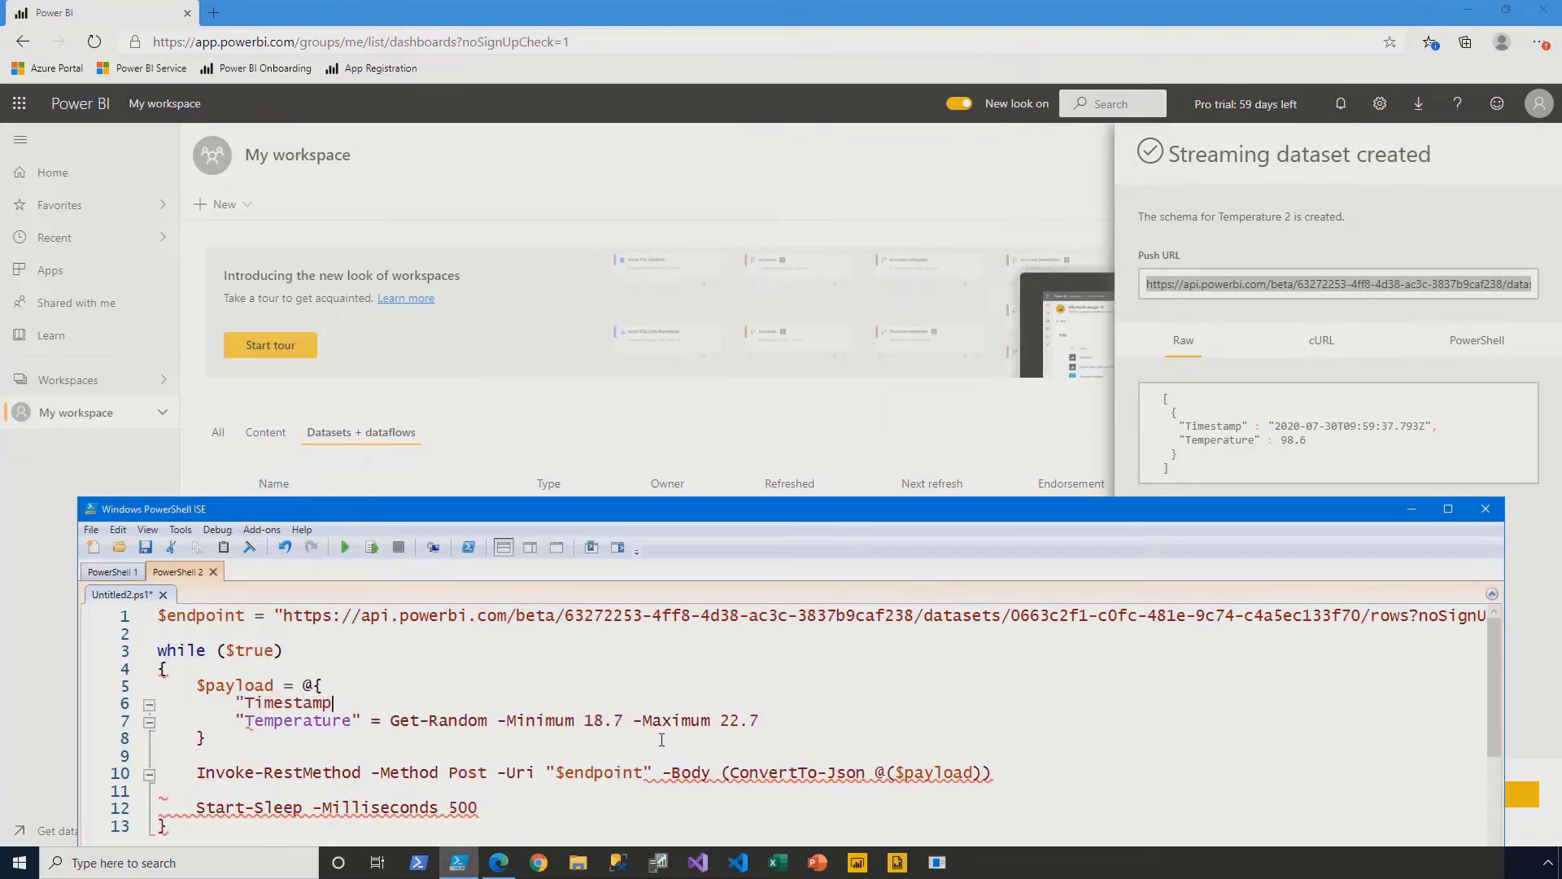
pyautogui.write('" = ')
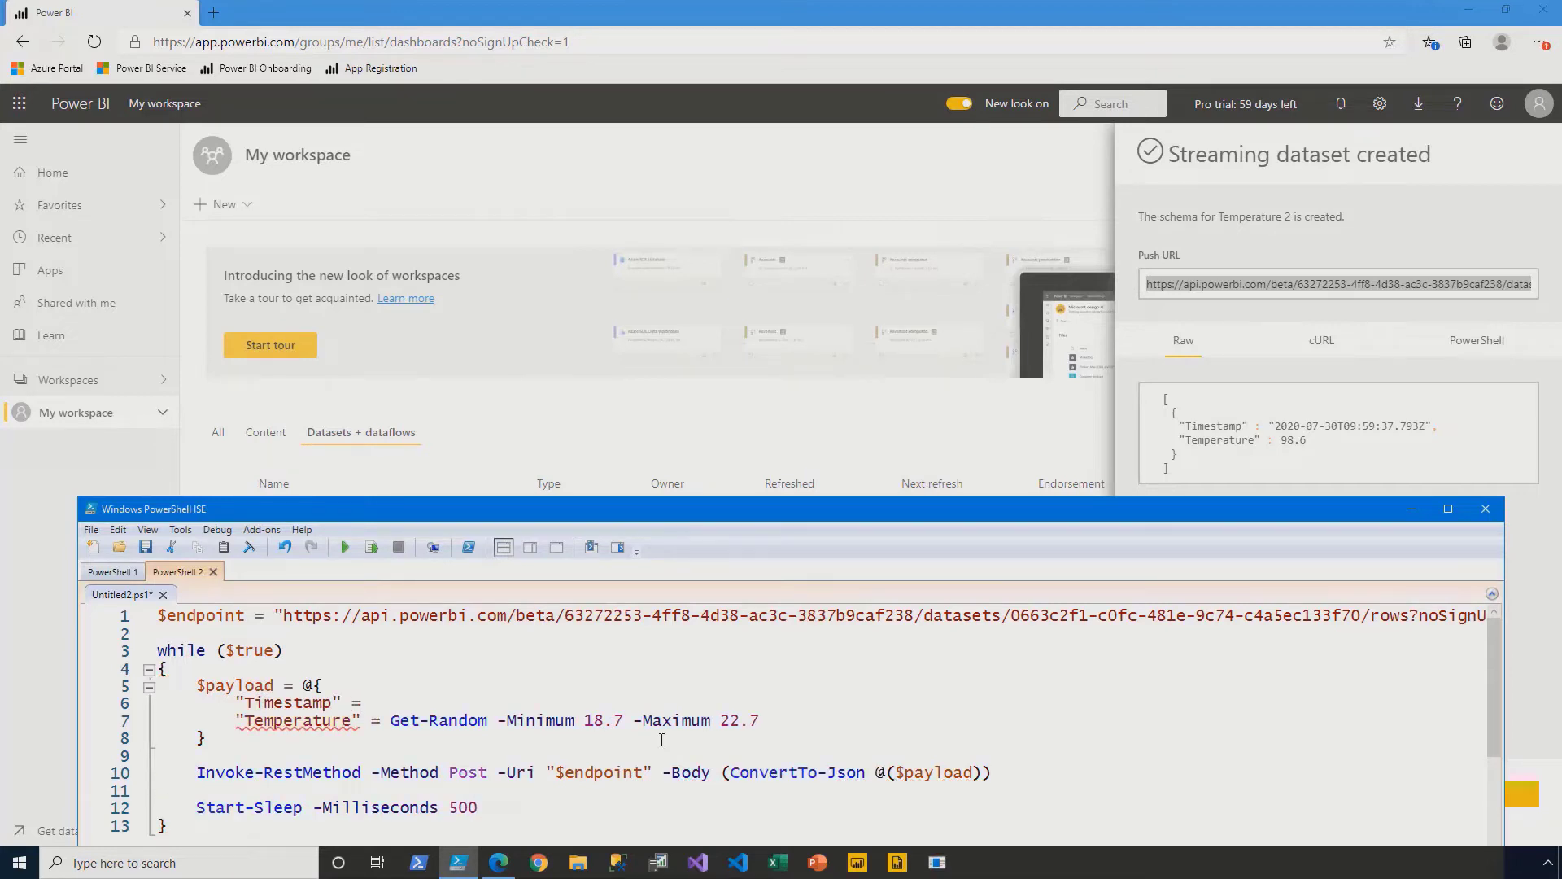
pyautogui.write('Get-D')
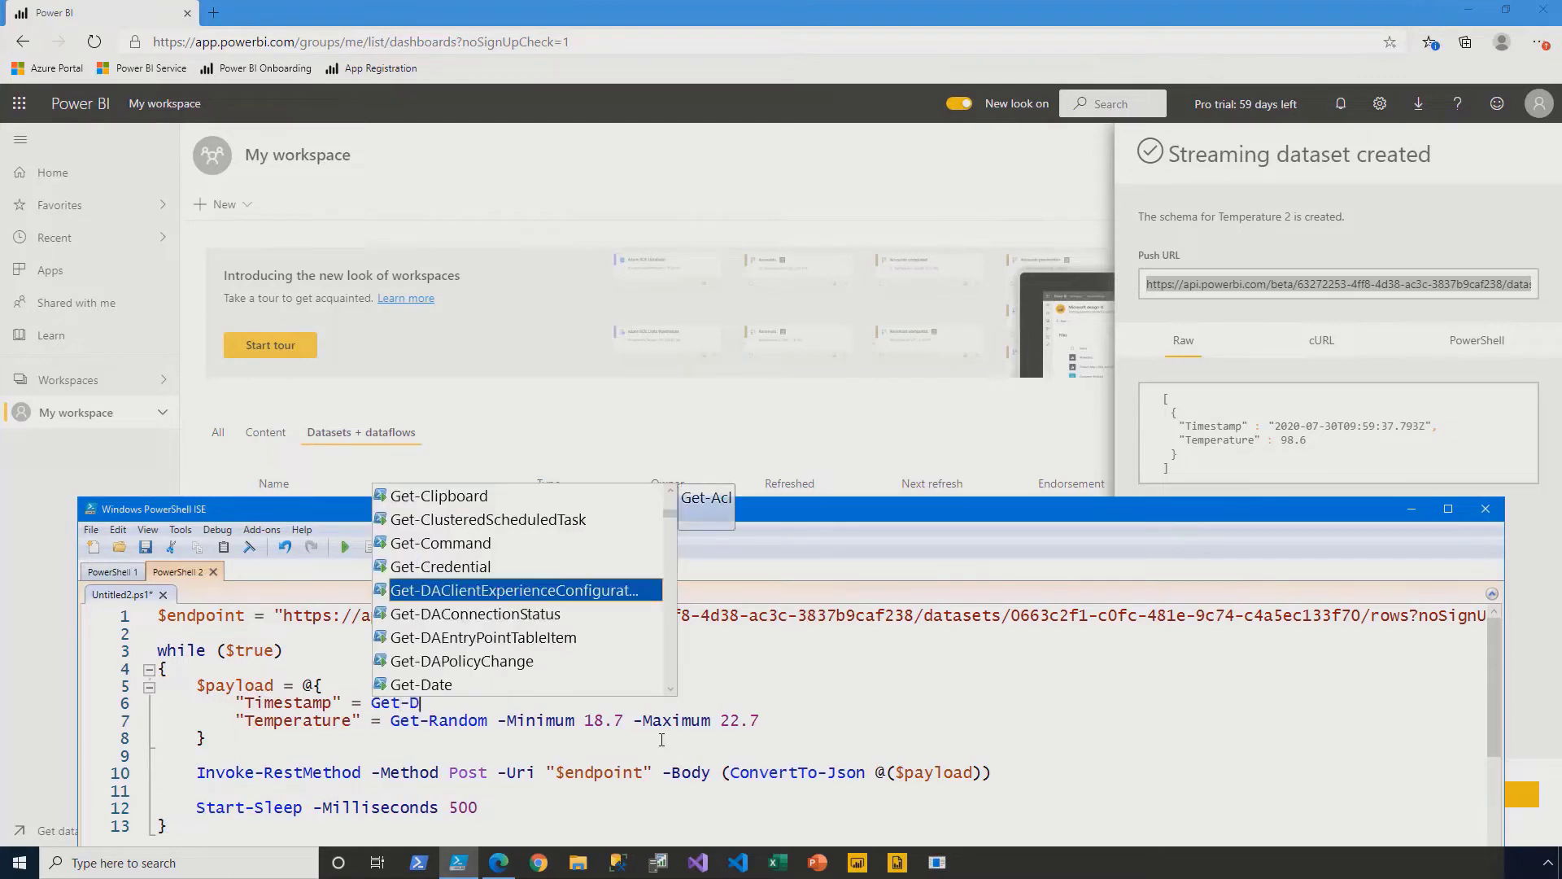
pyautogui.write('ate')
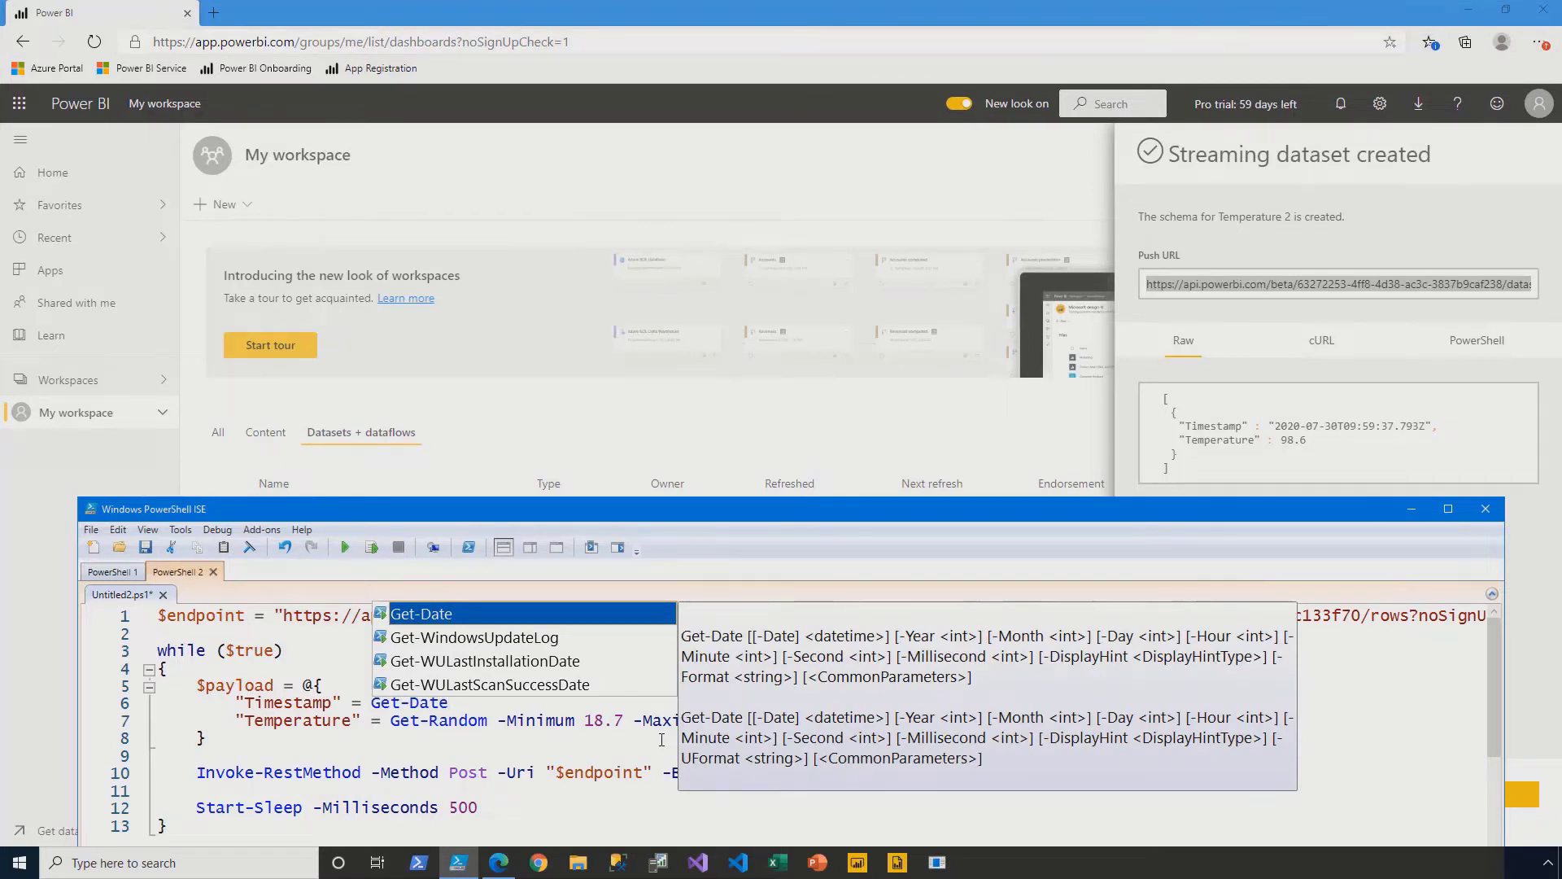
pyautogui.write(')')
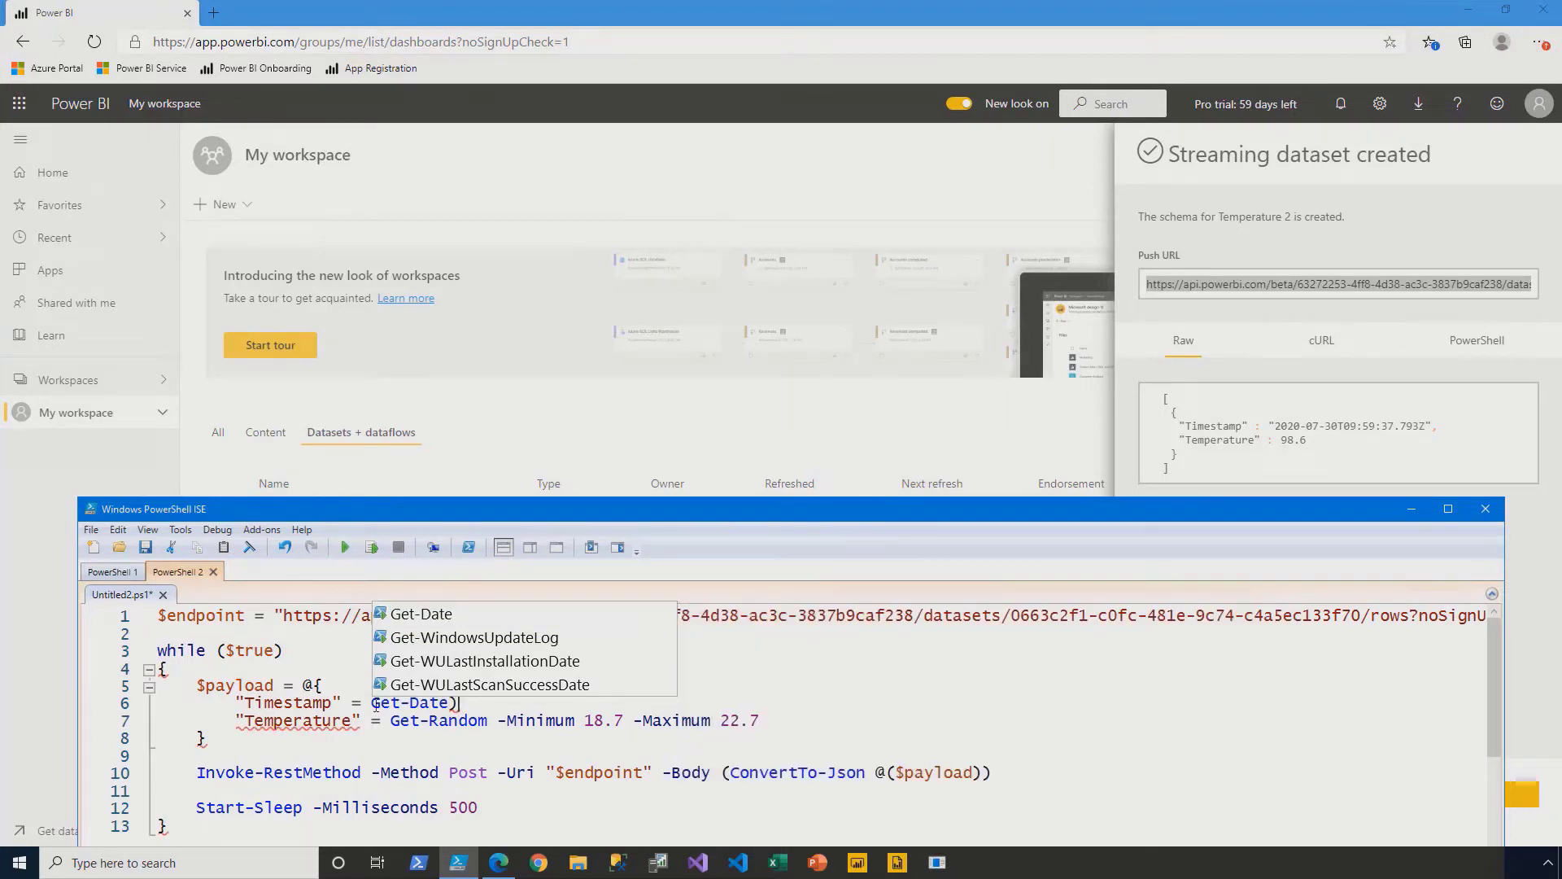
pyautogui.click(371, 703)
pyautogui.write('(')
pyautogui.press('End')
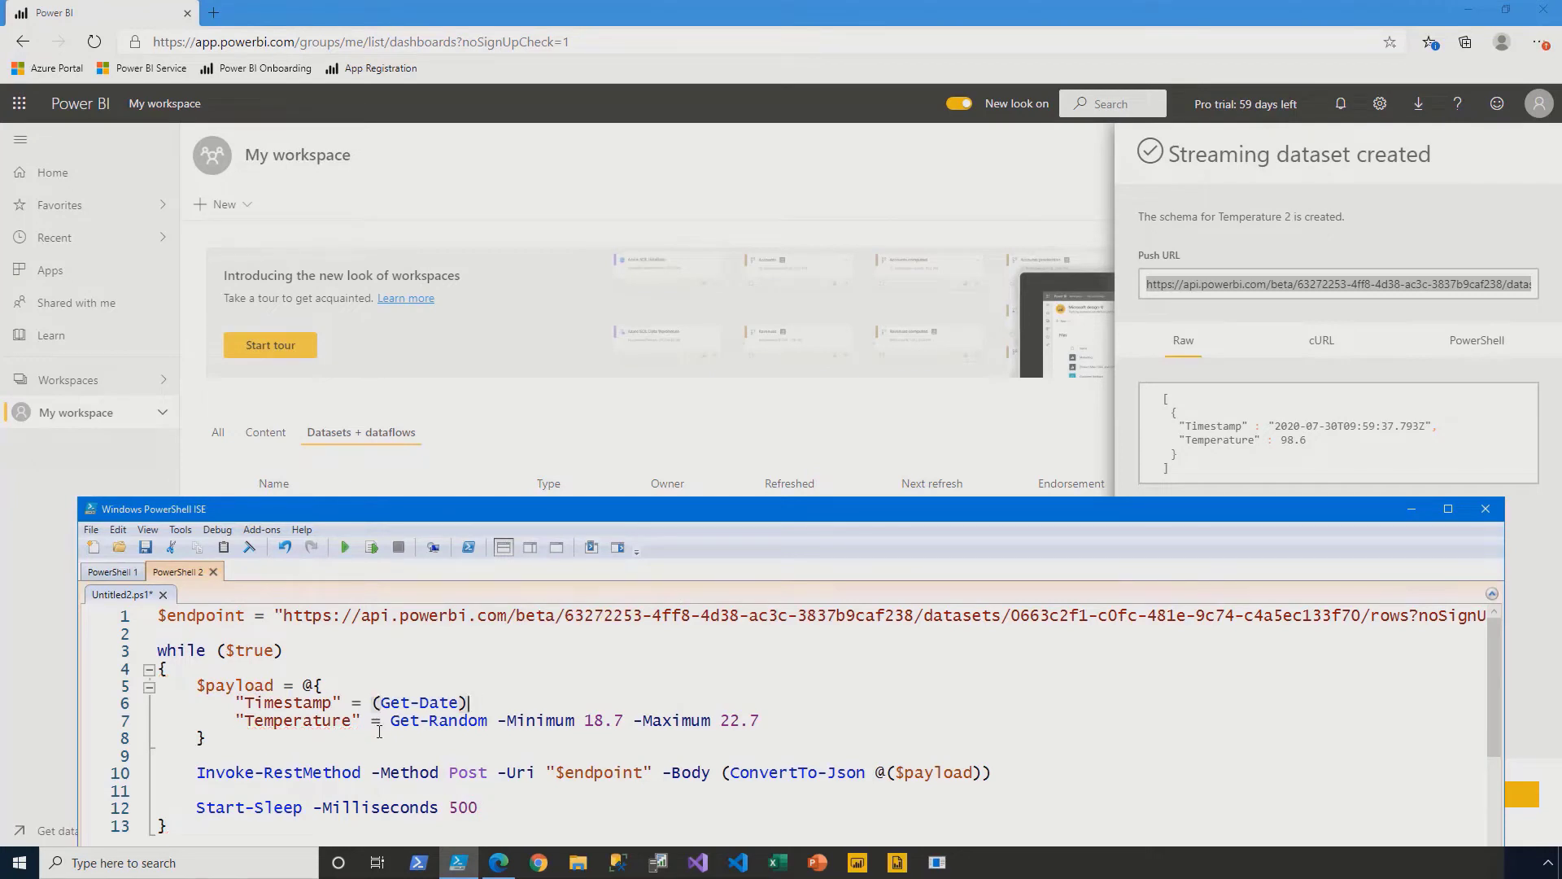
# - Extend the "Timestamp" value with .ToUniversalTime().ToString("u")
pyautogui.write('.ToUniversalTime()')
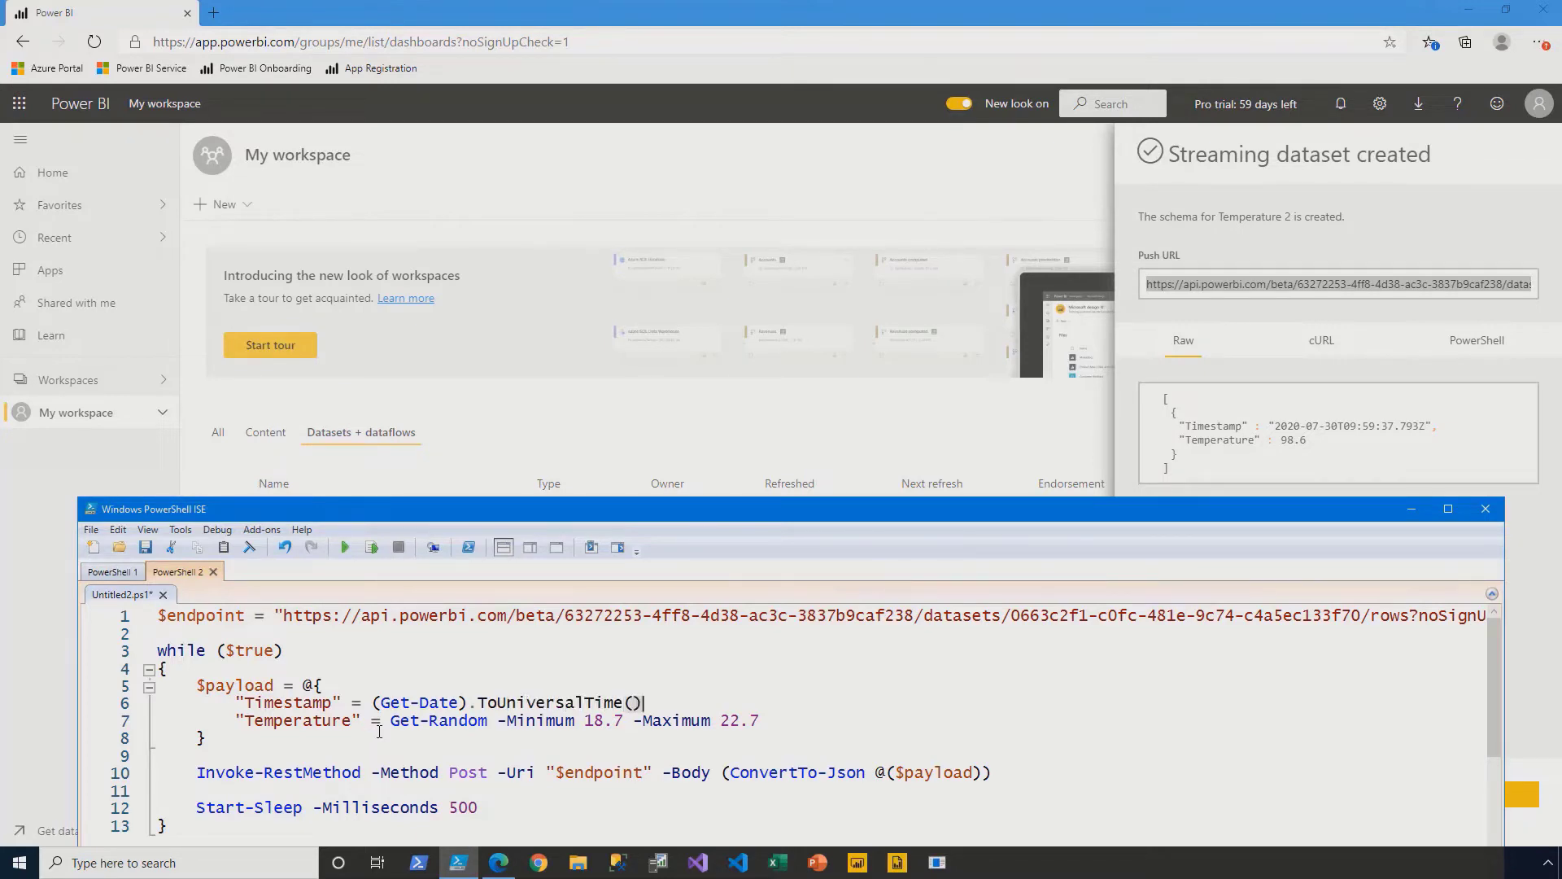
pyautogui.write('.ToString("')
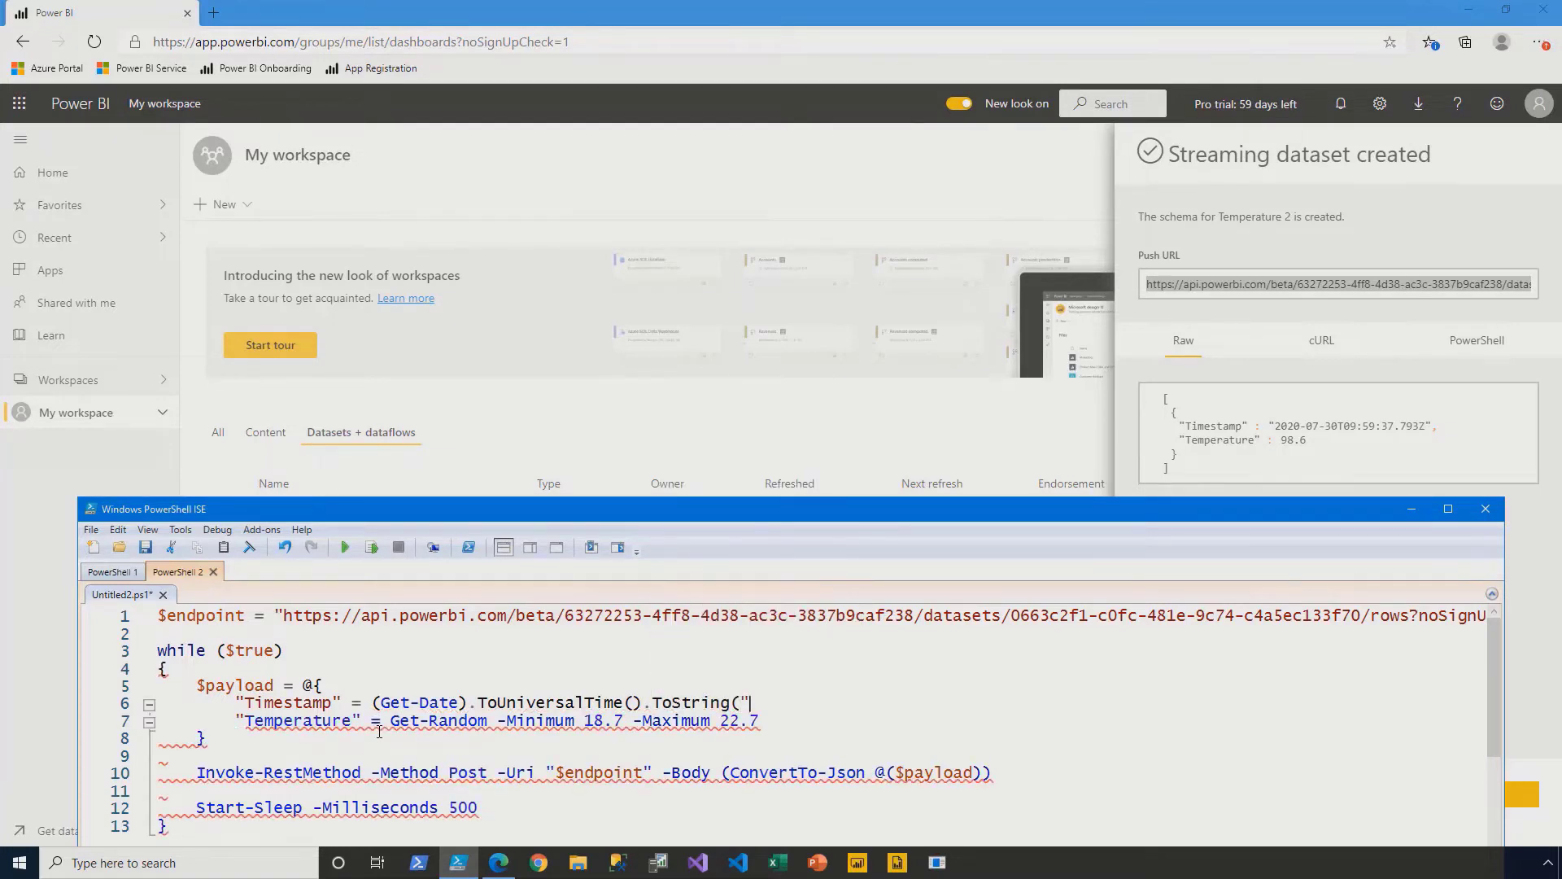
pyautogui.write('U')
pyautogui.press('BackSpace')
pyautogui.write('u")')
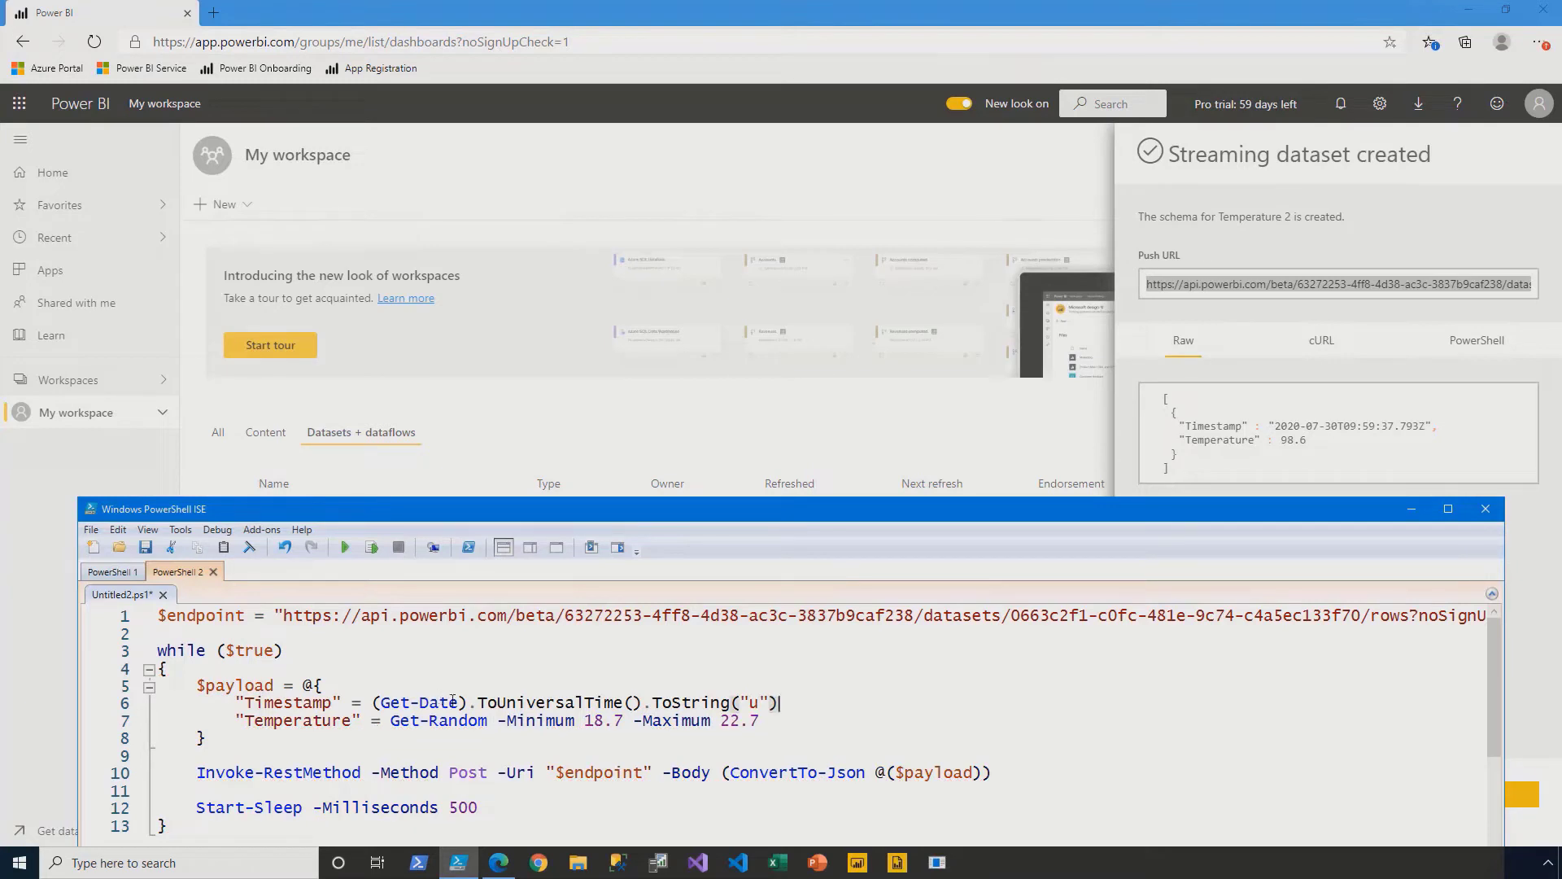
# - Run the script, switch to Power BI in the browser and open the Real-time demo dashboard
pyautogui.click(345, 548)
pyautogui.click(494, 447)
pyautogui.click(262, 432)
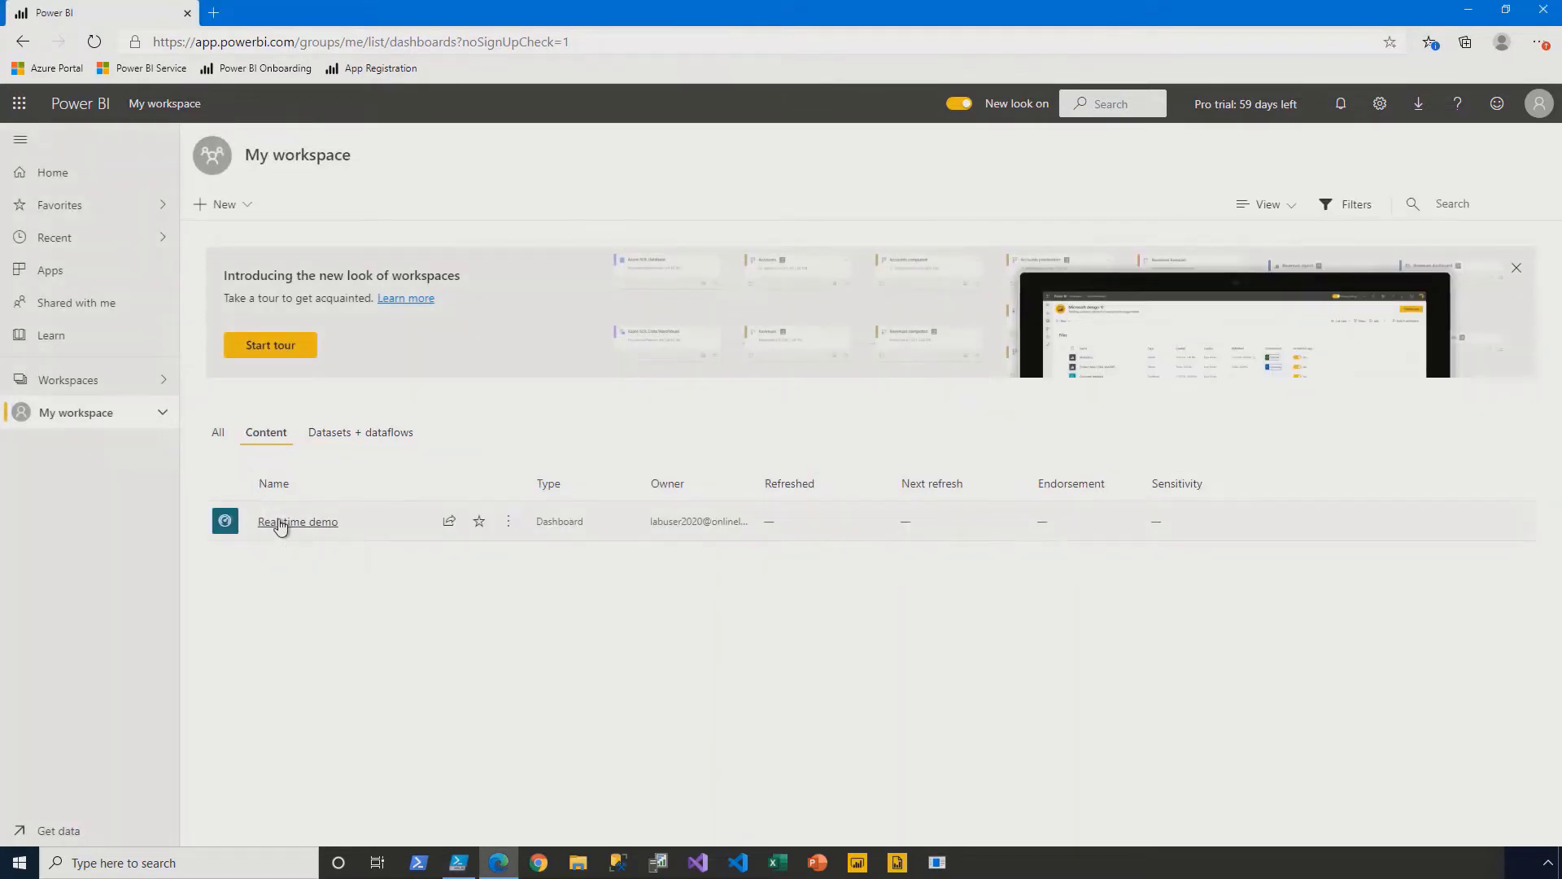
pyautogui.click(281, 522)
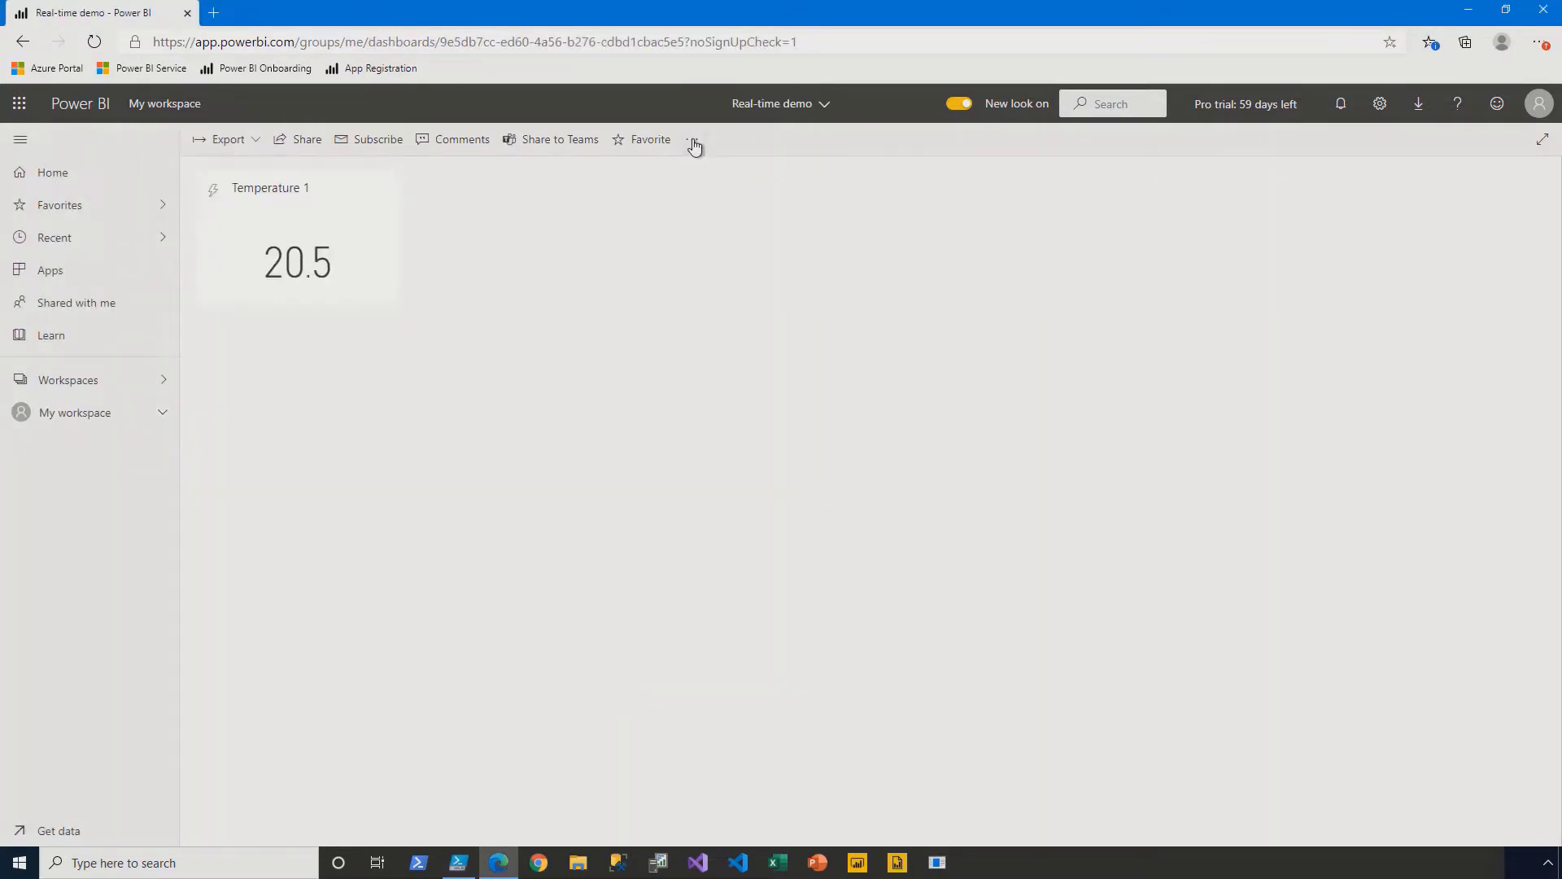
# - Start a new Custom Streaming Data tile on the dashboard, using the Temperature 2 dataset
pyautogui.click(692, 140)
pyautogui.click(732, 167)
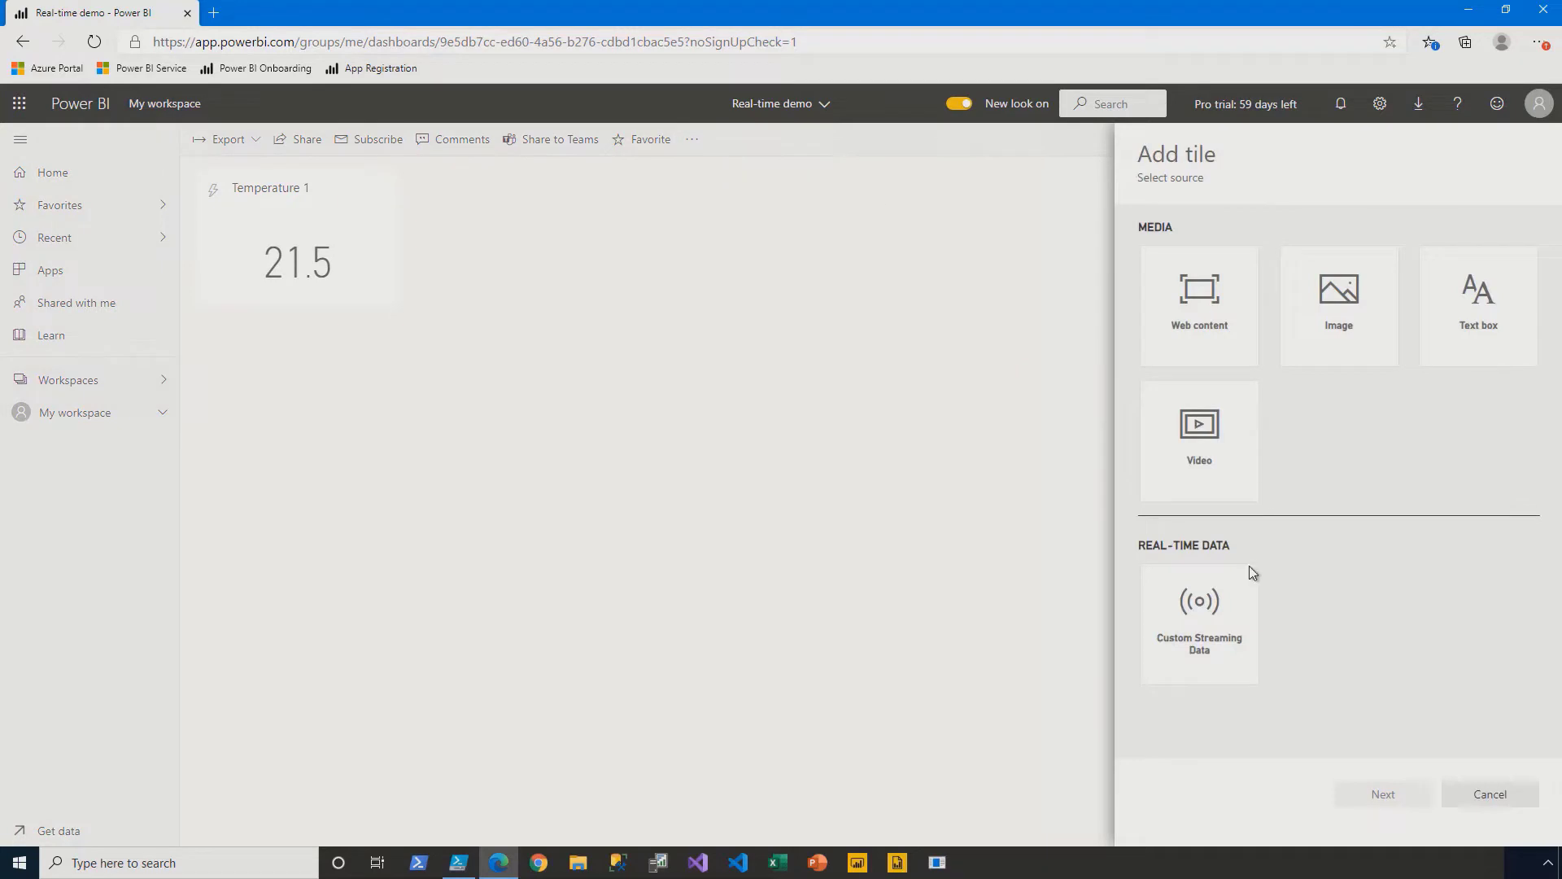
pyautogui.click(1245, 651)
pyautogui.click(1381, 795)
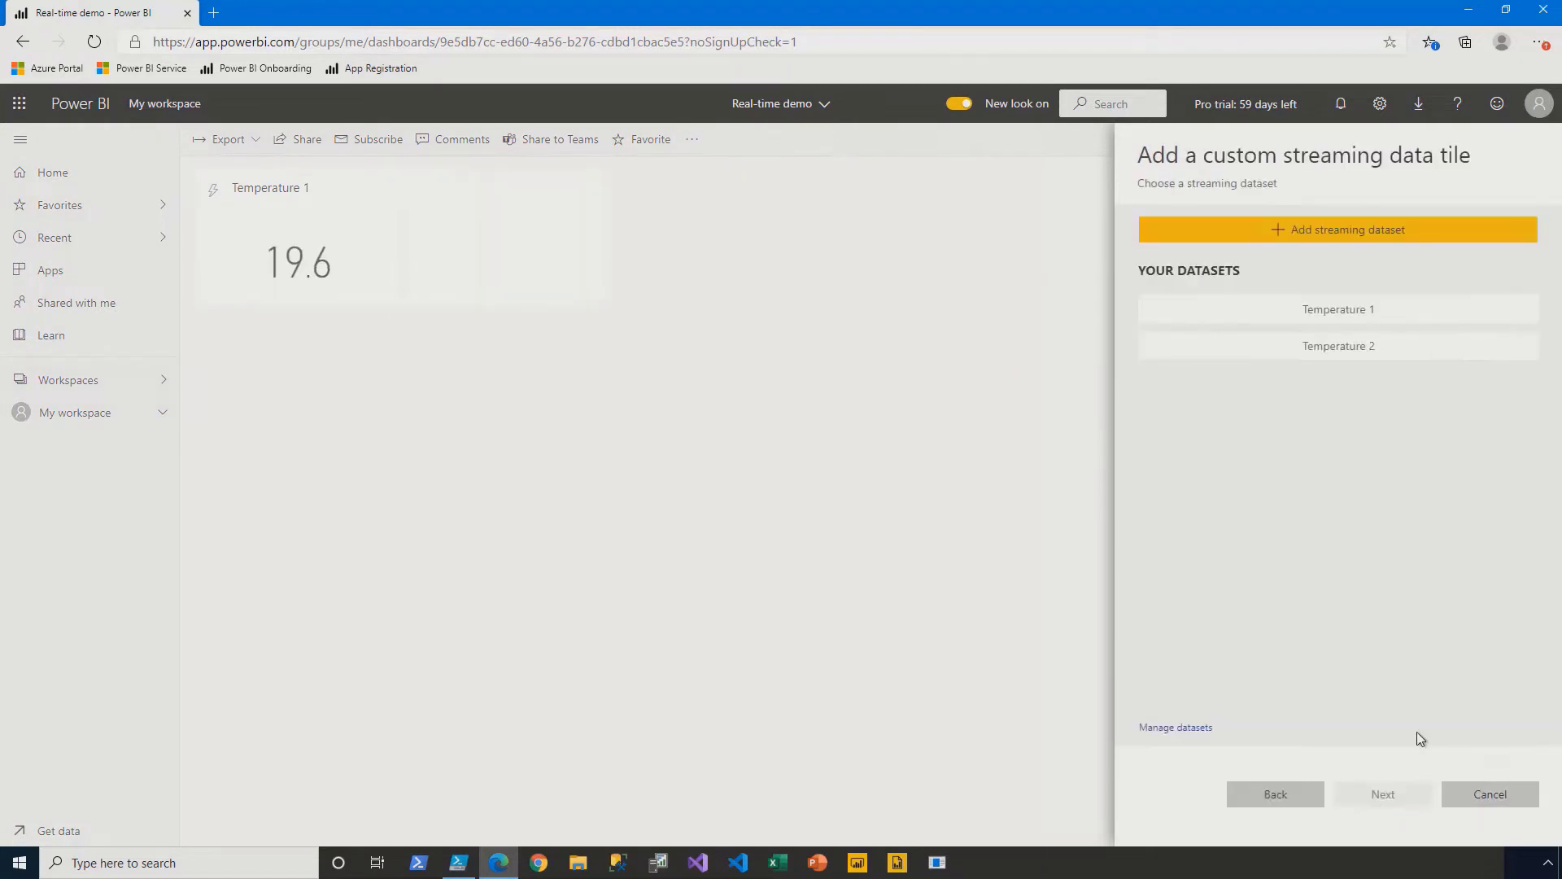
pyautogui.click(1383, 344)
pyautogui.click(1391, 794)
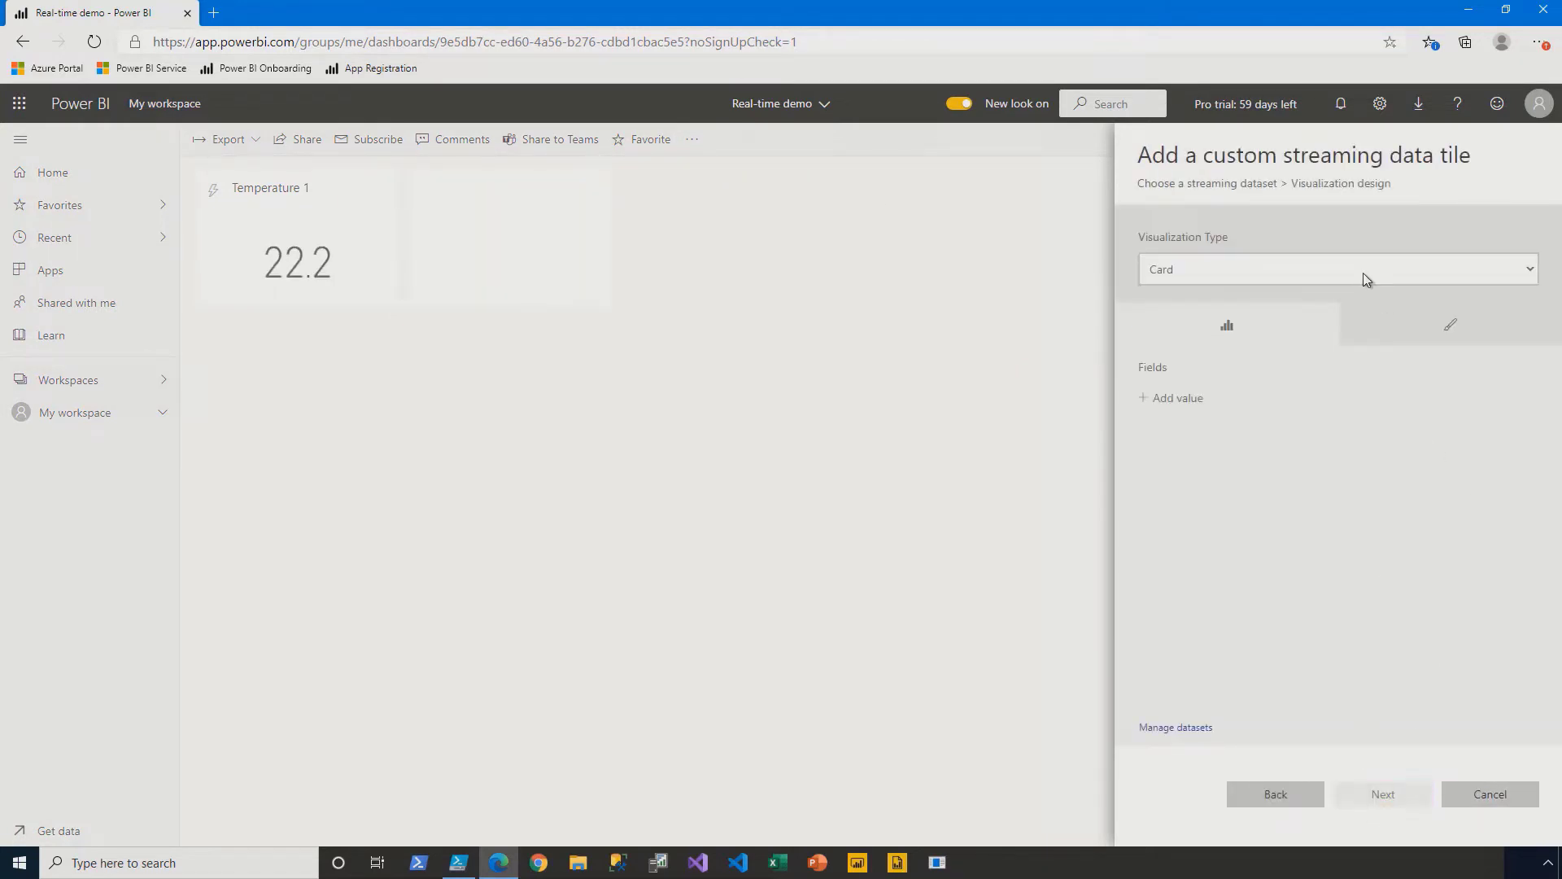
# - Make the tile a Line chart with Timestamp on the axis and Temperature as its value
pyautogui.click(1366, 275)
pyautogui.click(1292, 311)
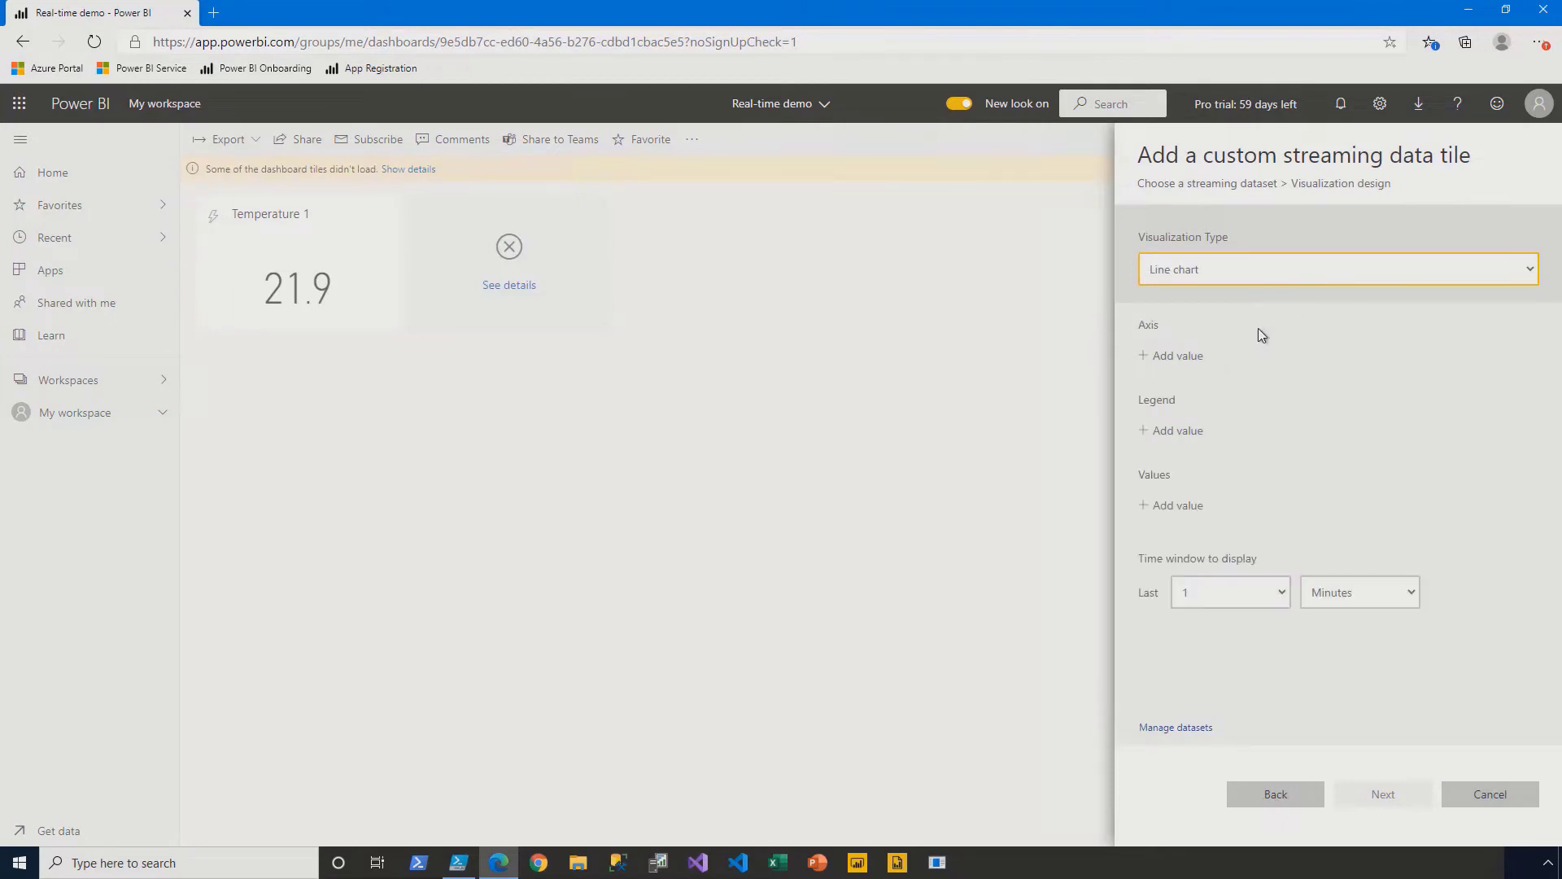
pyautogui.click(1200, 358)
pyautogui.click(1200, 362)
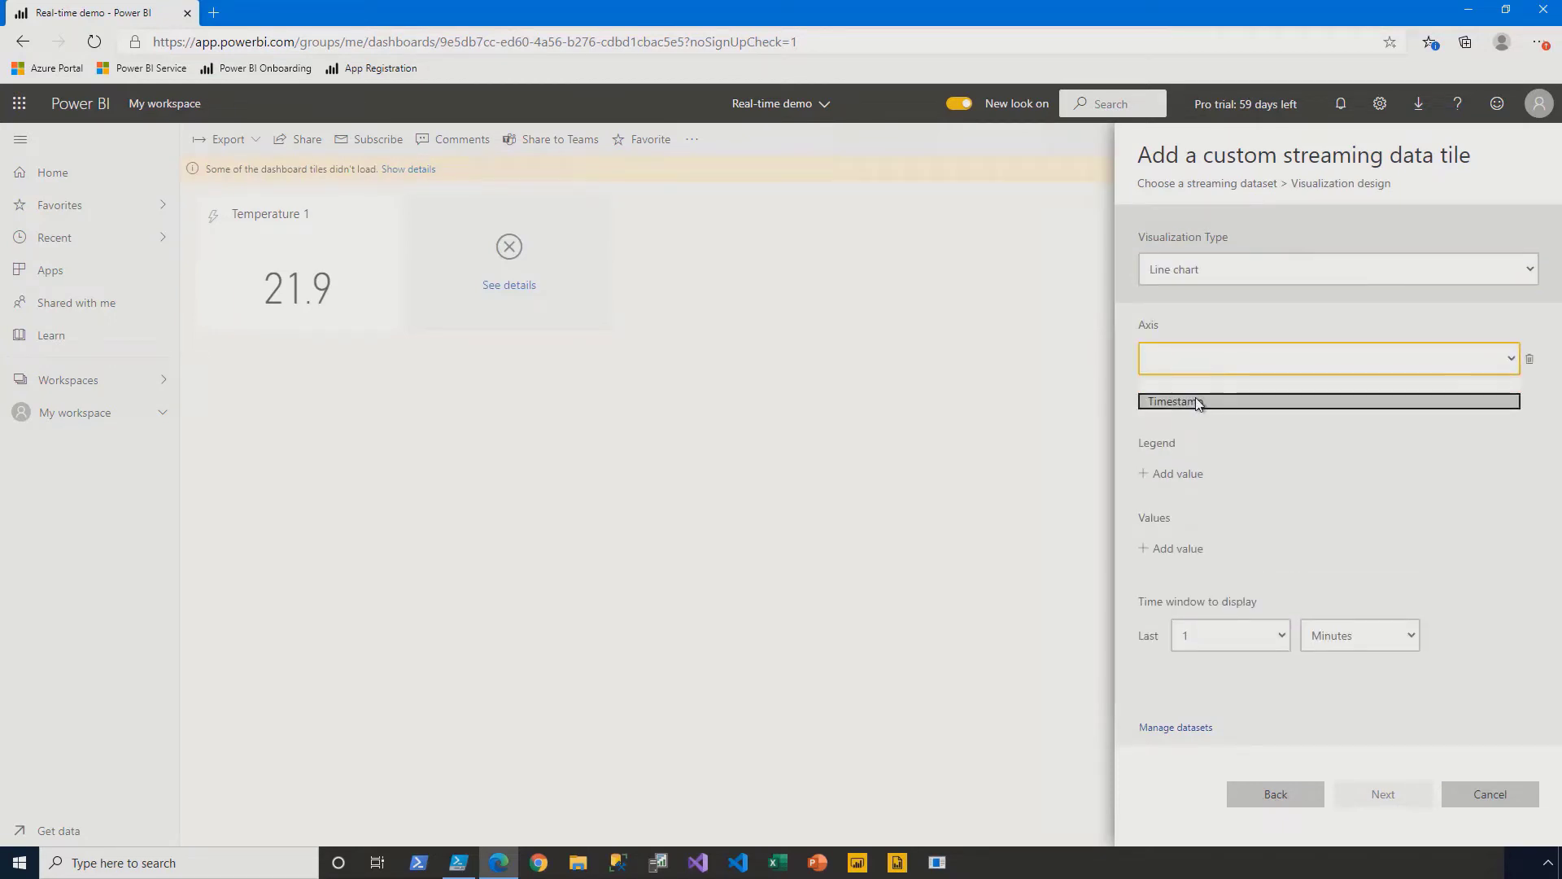
pyautogui.click(1194, 398)
pyautogui.click(1199, 550)
pyautogui.click(1199, 551)
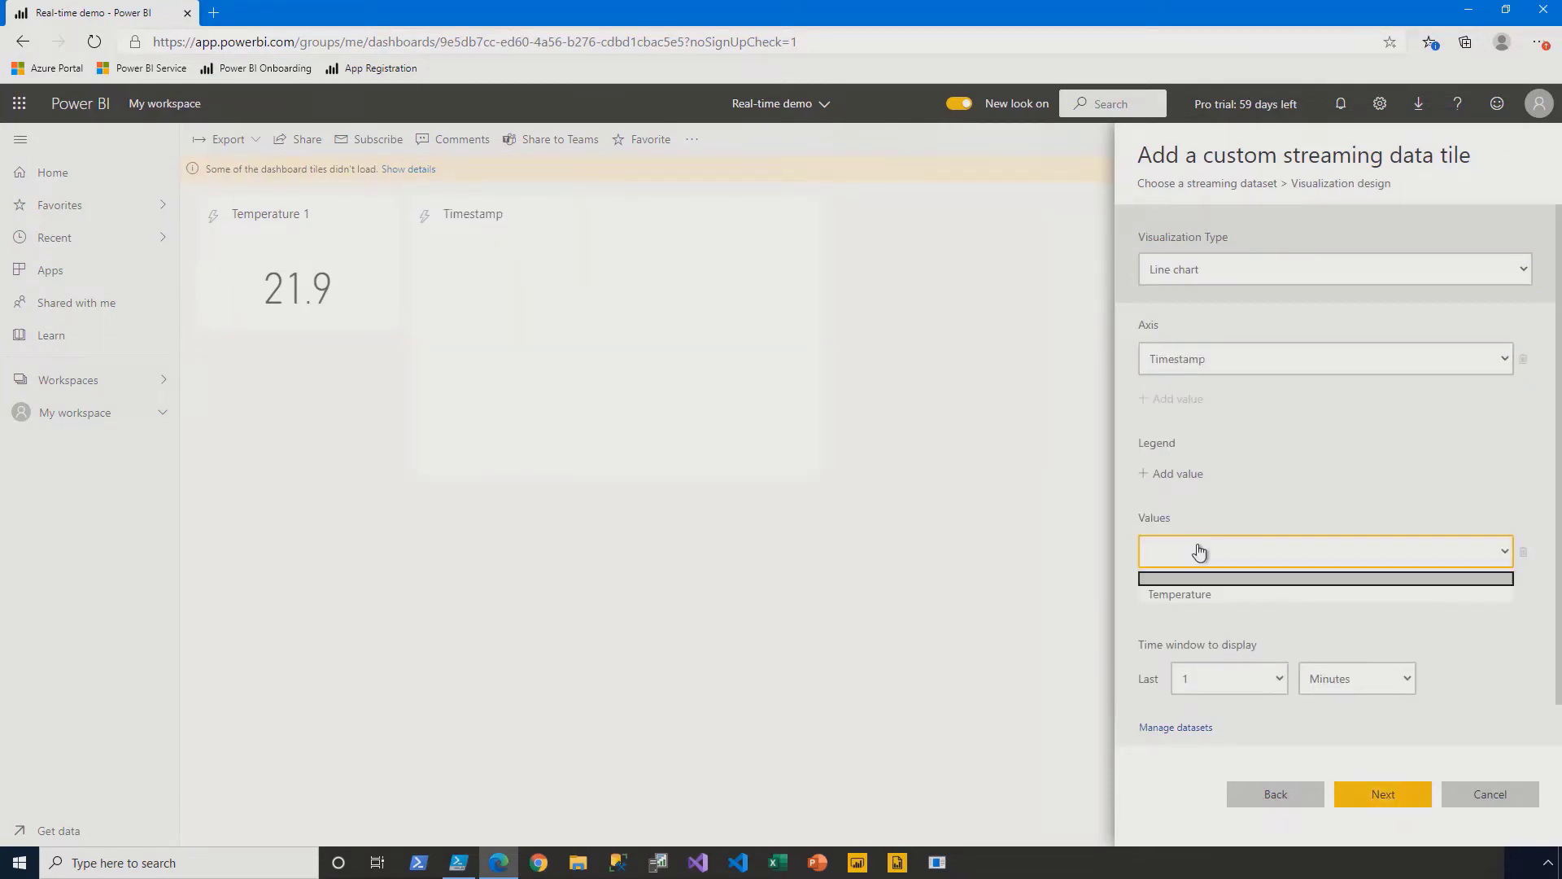
pyautogui.click(1203, 599)
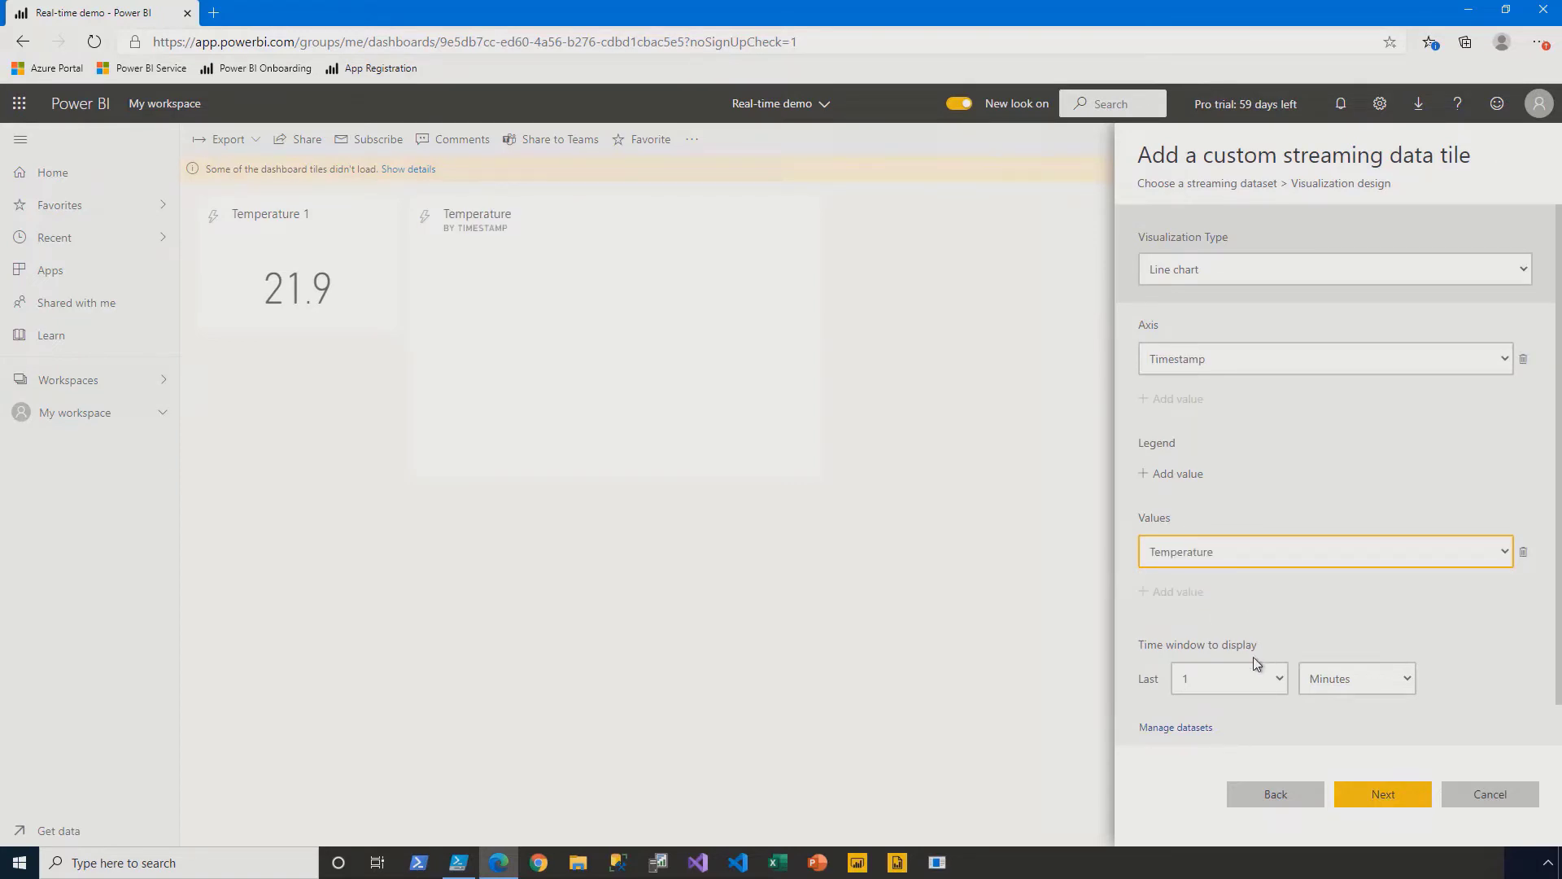
# - Check the time window number and unit choices, keep the last 1 Minutes, and continue to the tile details
pyautogui.click(1280, 681)
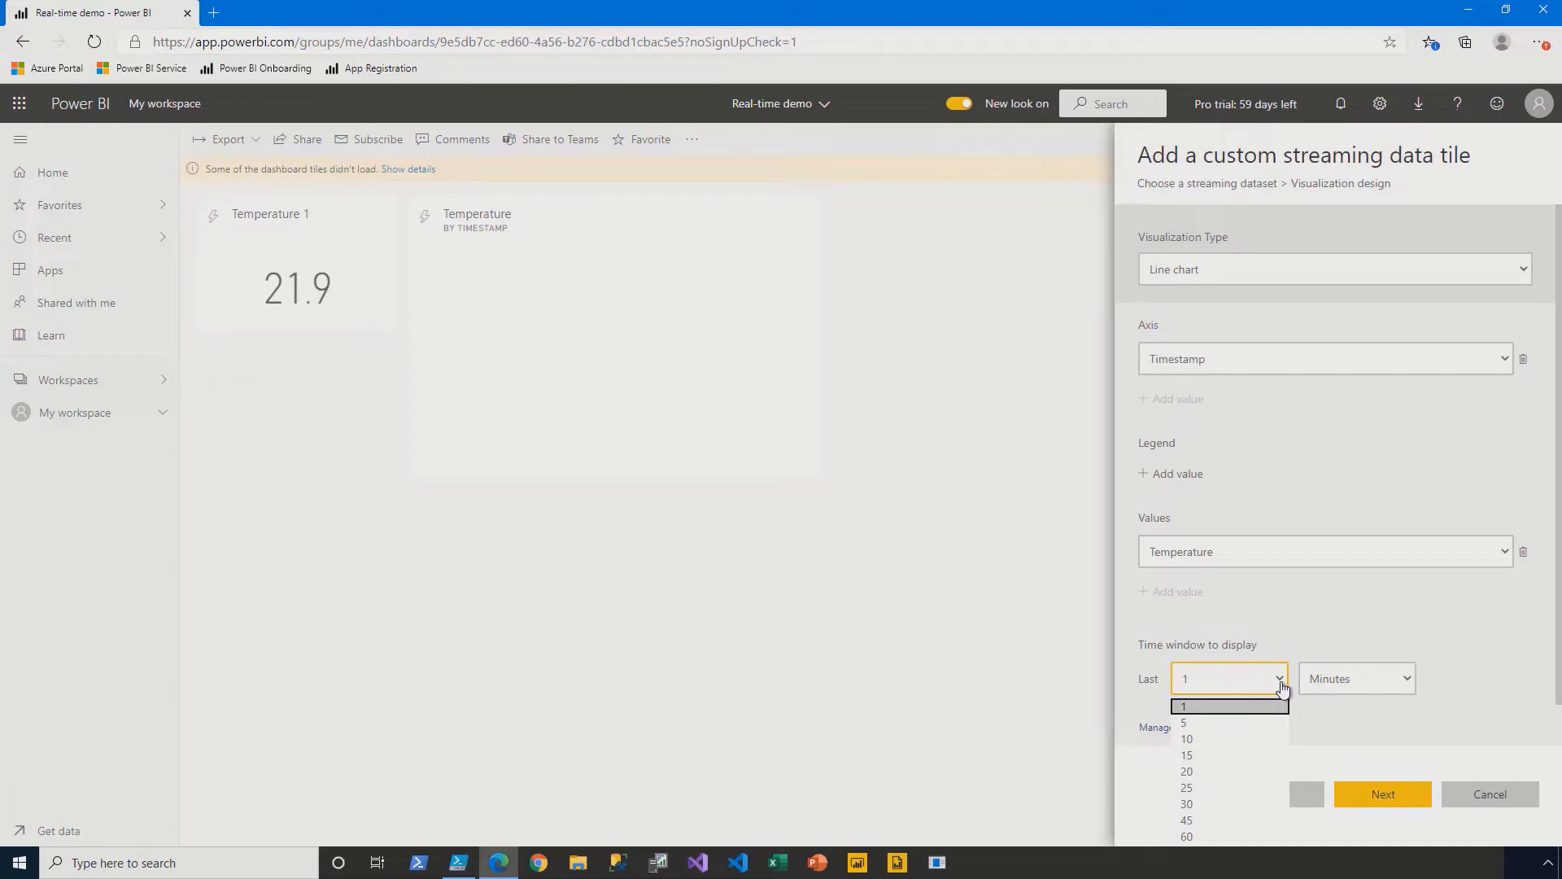
pyautogui.click(1357, 682)
pyautogui.click(1405, 683)
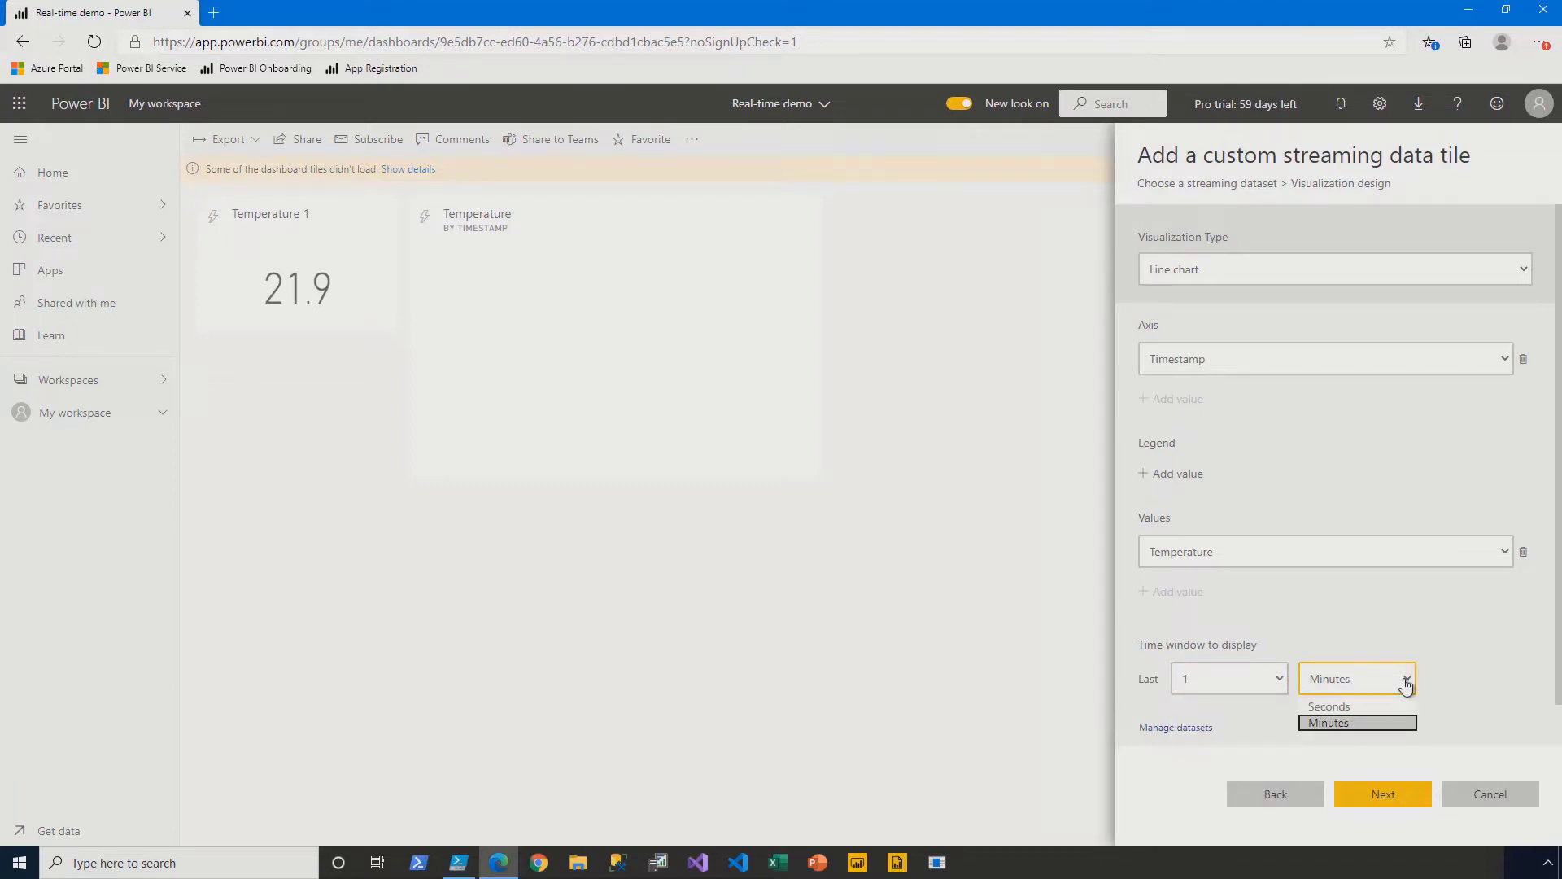
pyautogui.click(1406, 684)
pyautogui.click(1384, 794)
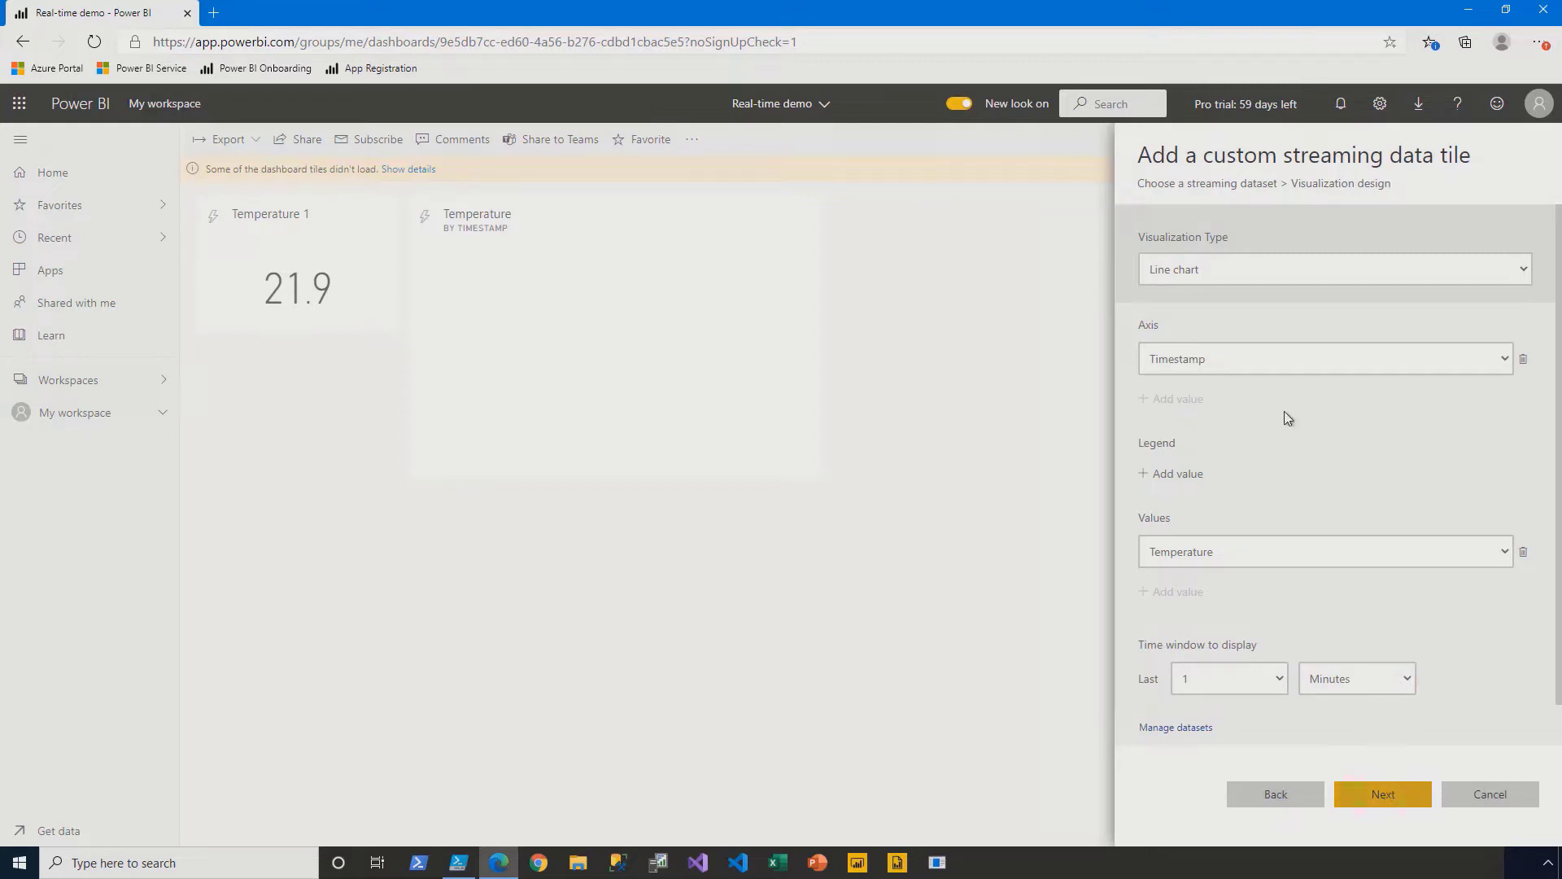
# - Title the tile "Temperature 2" and apply it to the dashboard
pyautogui.click(1199, 327)
pyautogui.write('Temperature 2')
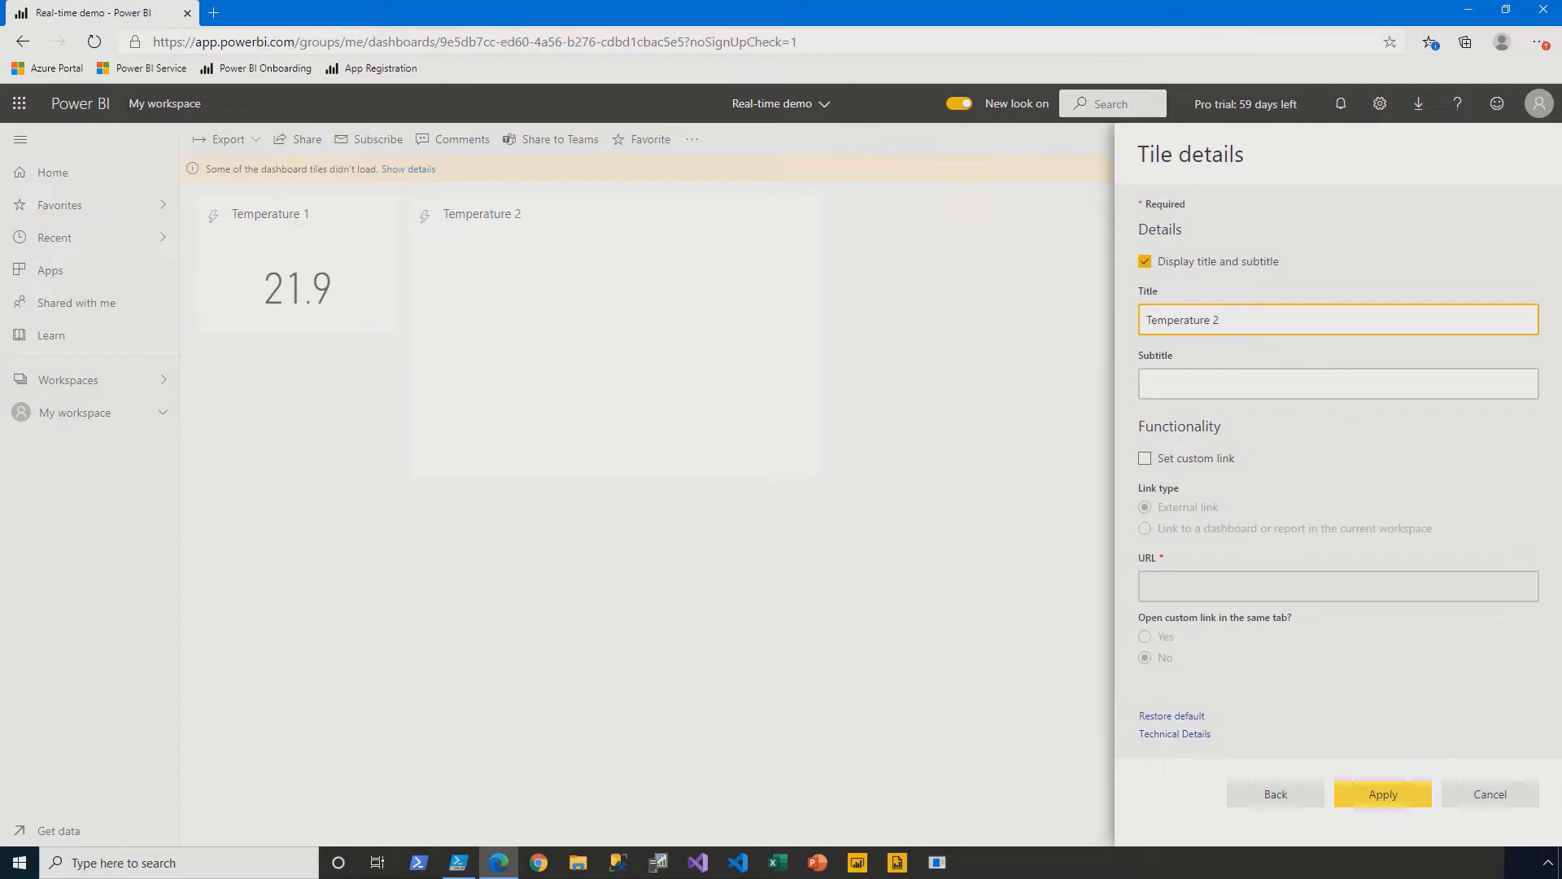
pyautogui.click(1387, 796)
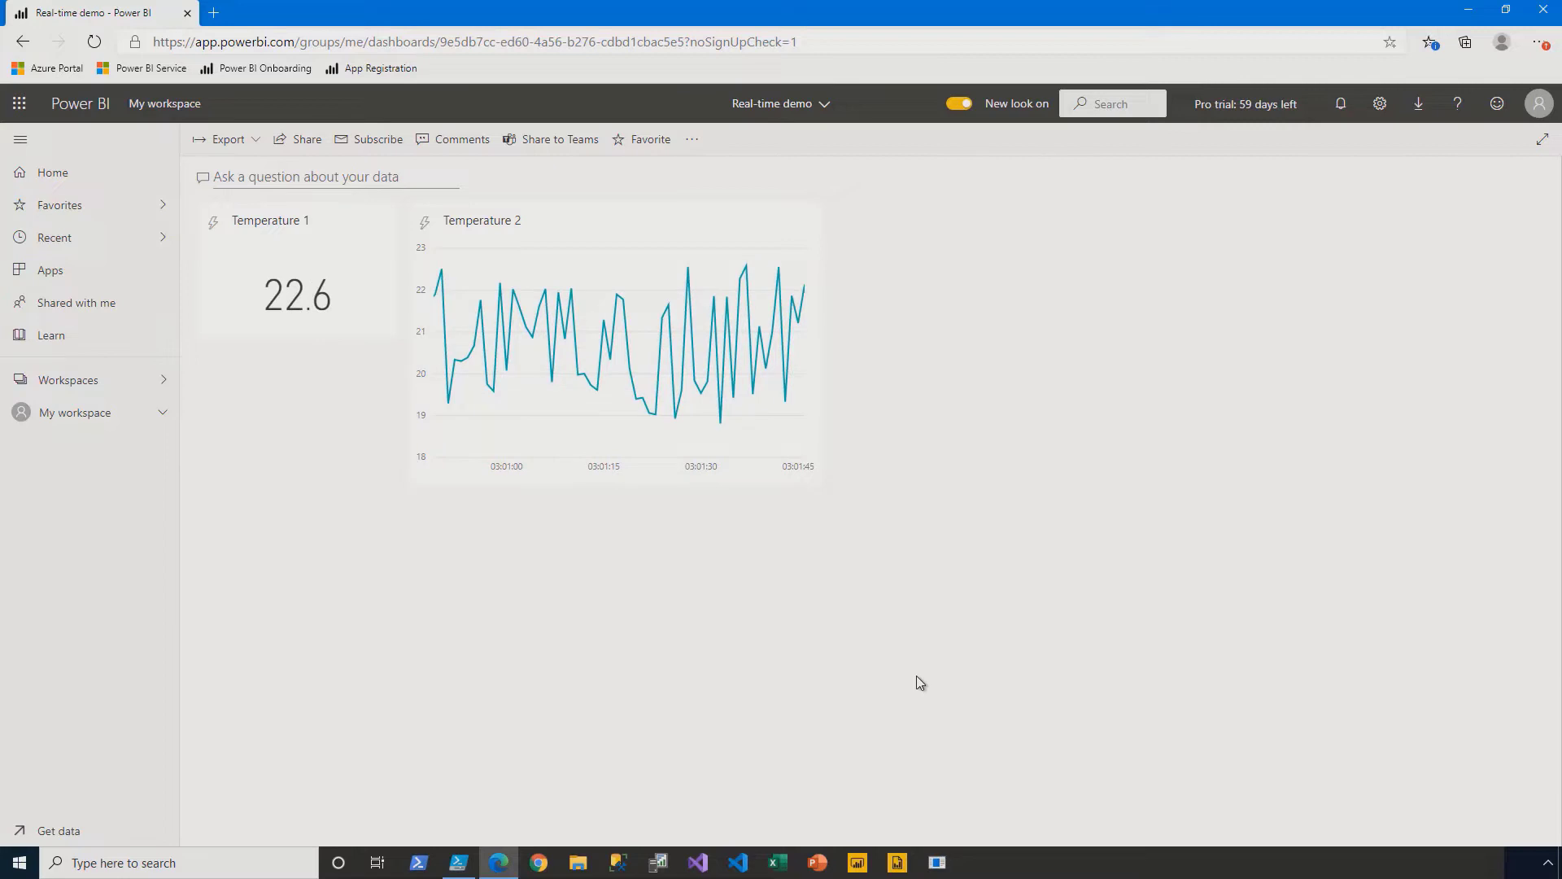
# - Stop the script in Windows PowerShell ISE and rerun it with "Temperature" set to (Invoke-Sqlcmd -ServerInstance "POWERBI-SQL" -Query "SELECT (RAND() * 3) + 19.0 AS Temperature").Temperature
pyautogui.click(456, 865)
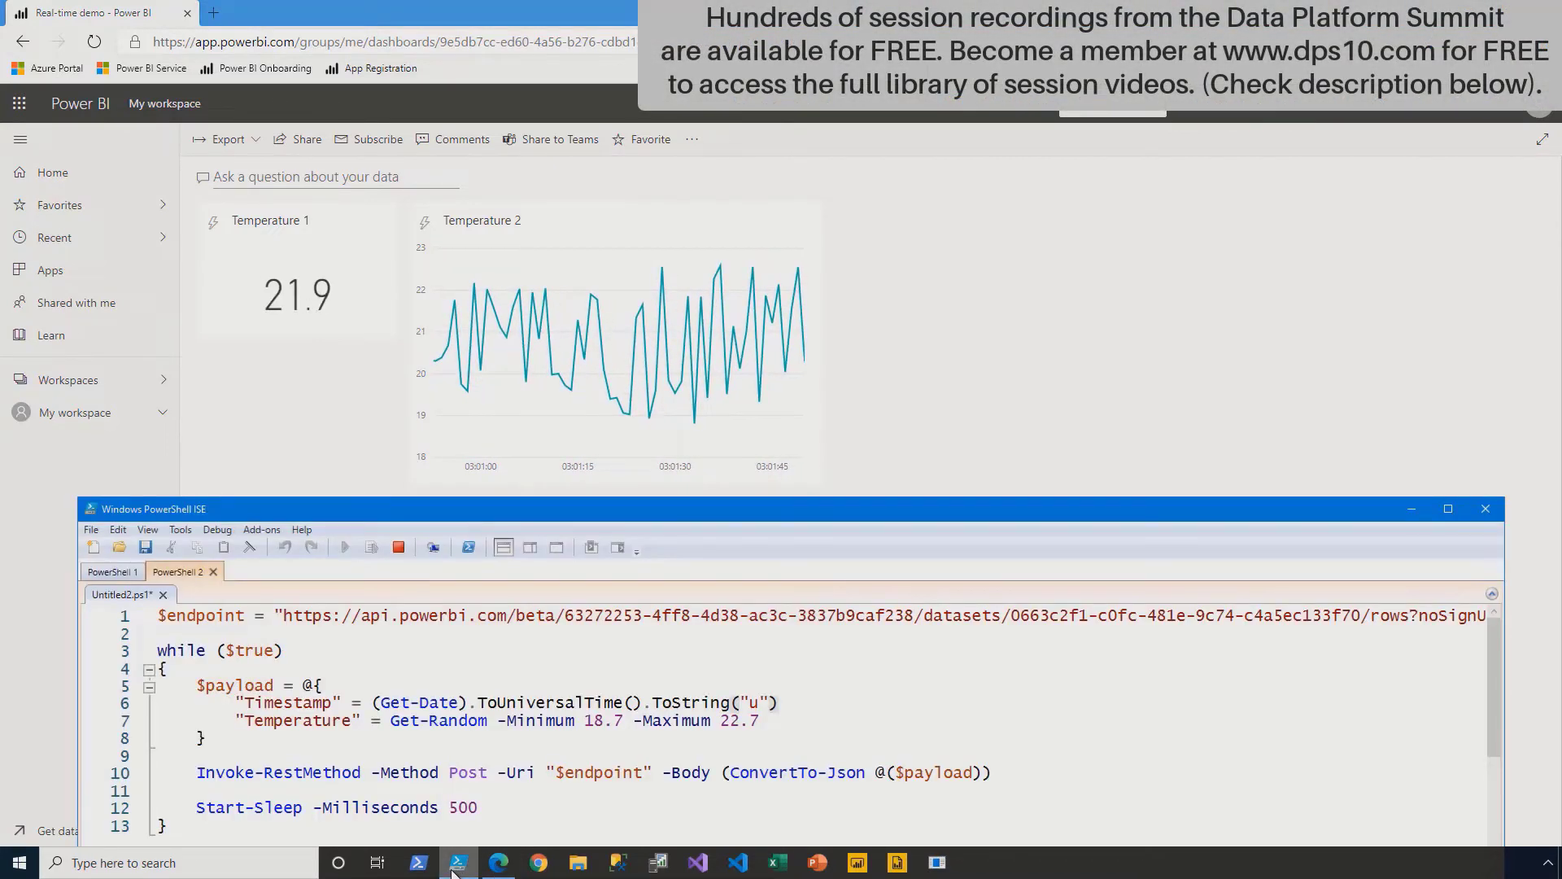
pyautogui.click(399, 547)
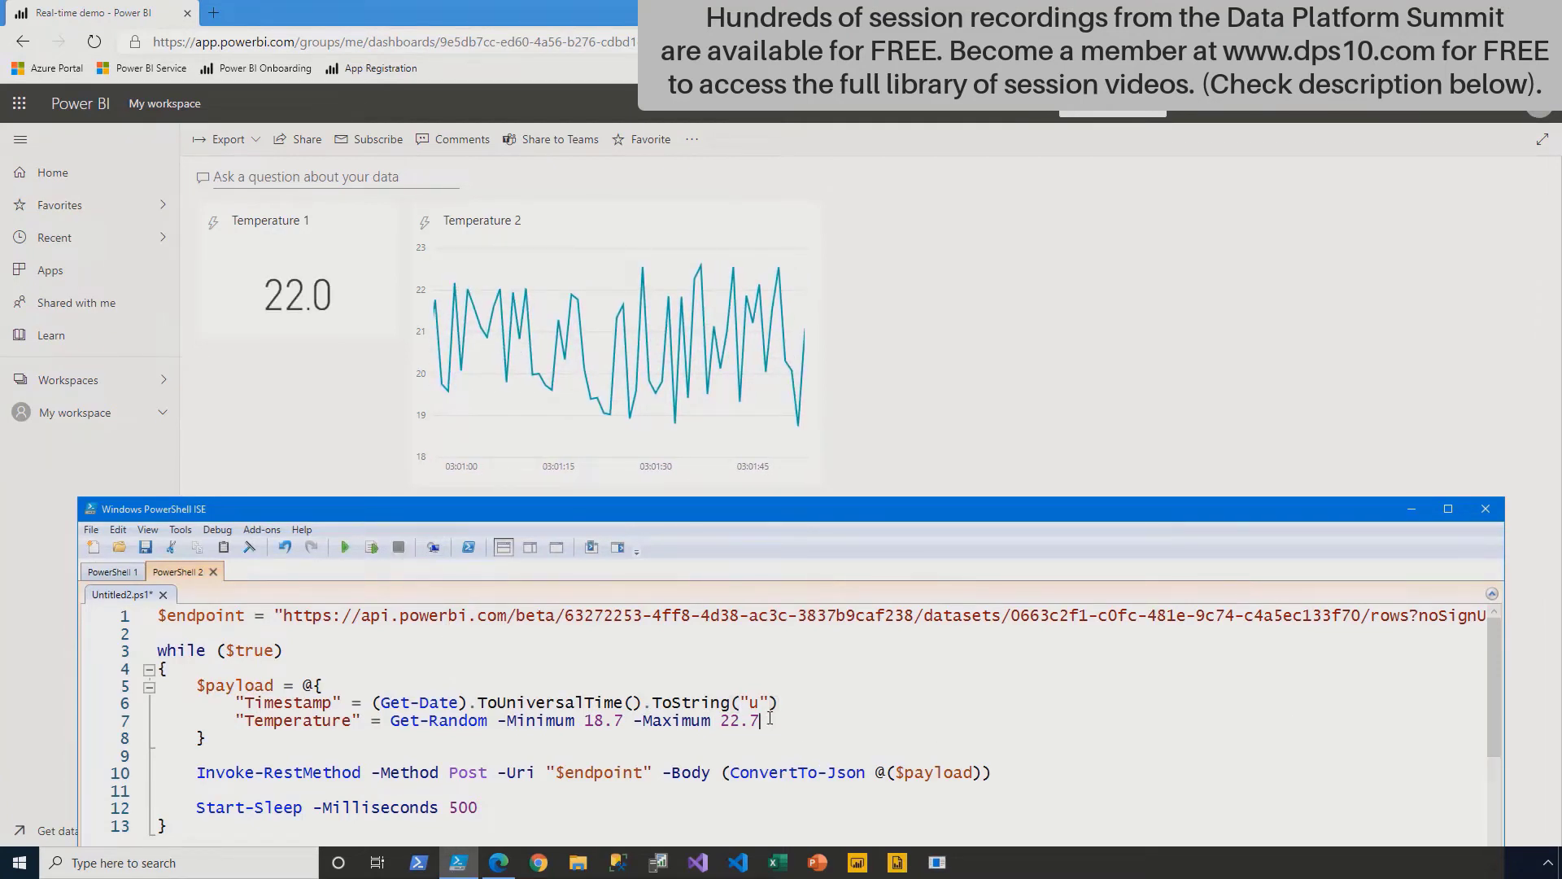
pyautogui.moveTo(760, 721); pyautogui.dragTo(390, 721)
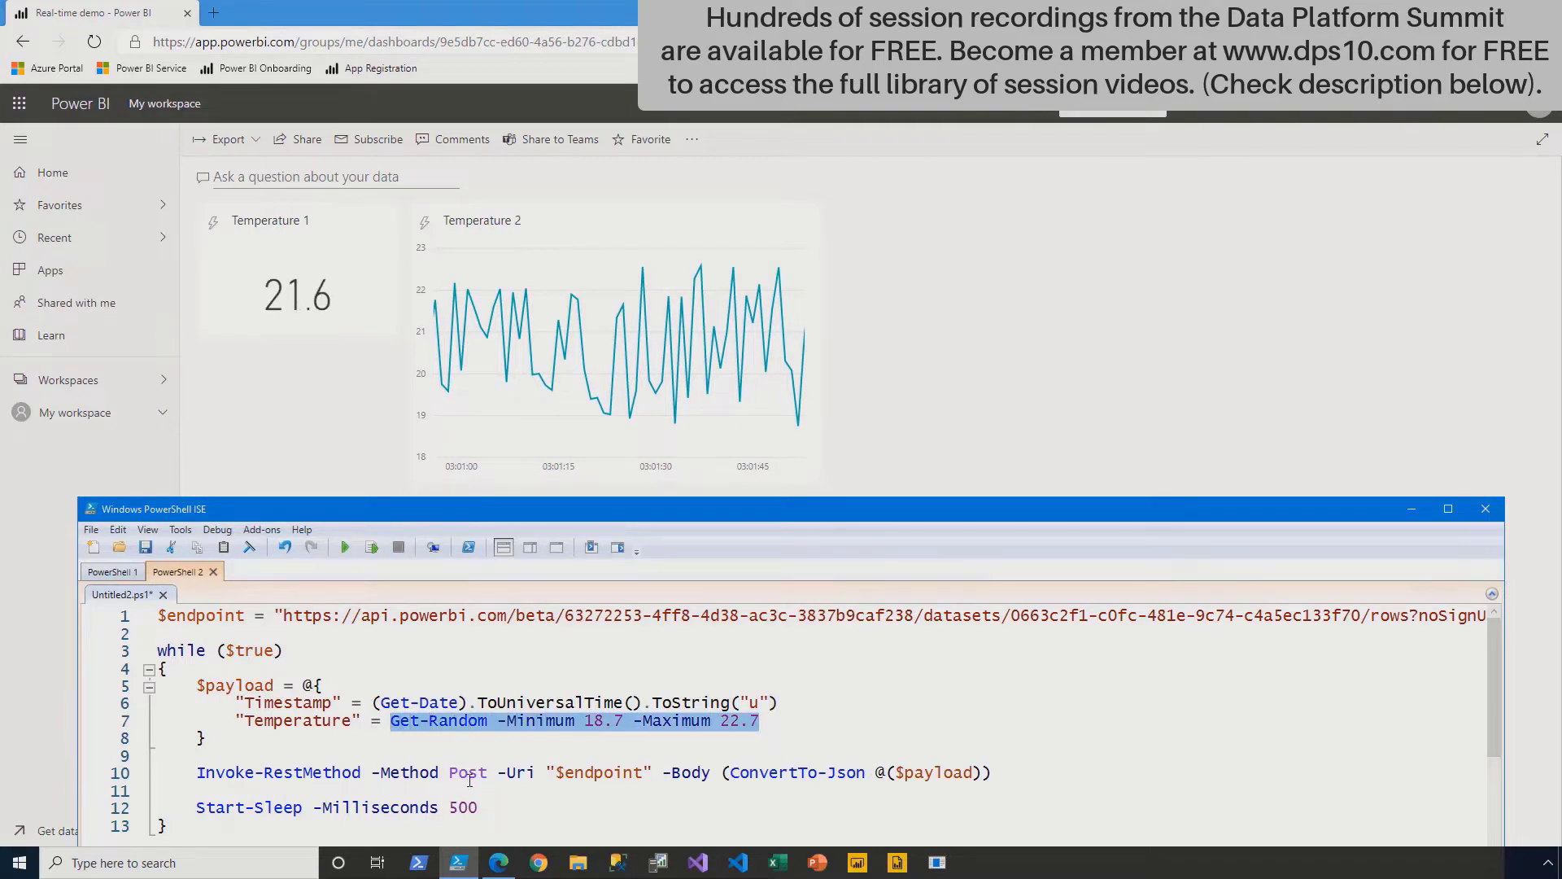
pyautogui.write('(Invoke-Sqlcmd -ServerInstance "POWERBI-SQL" -Query "SELECT (RAND() * 3) + 19.0 AS Temperature").Temperature')
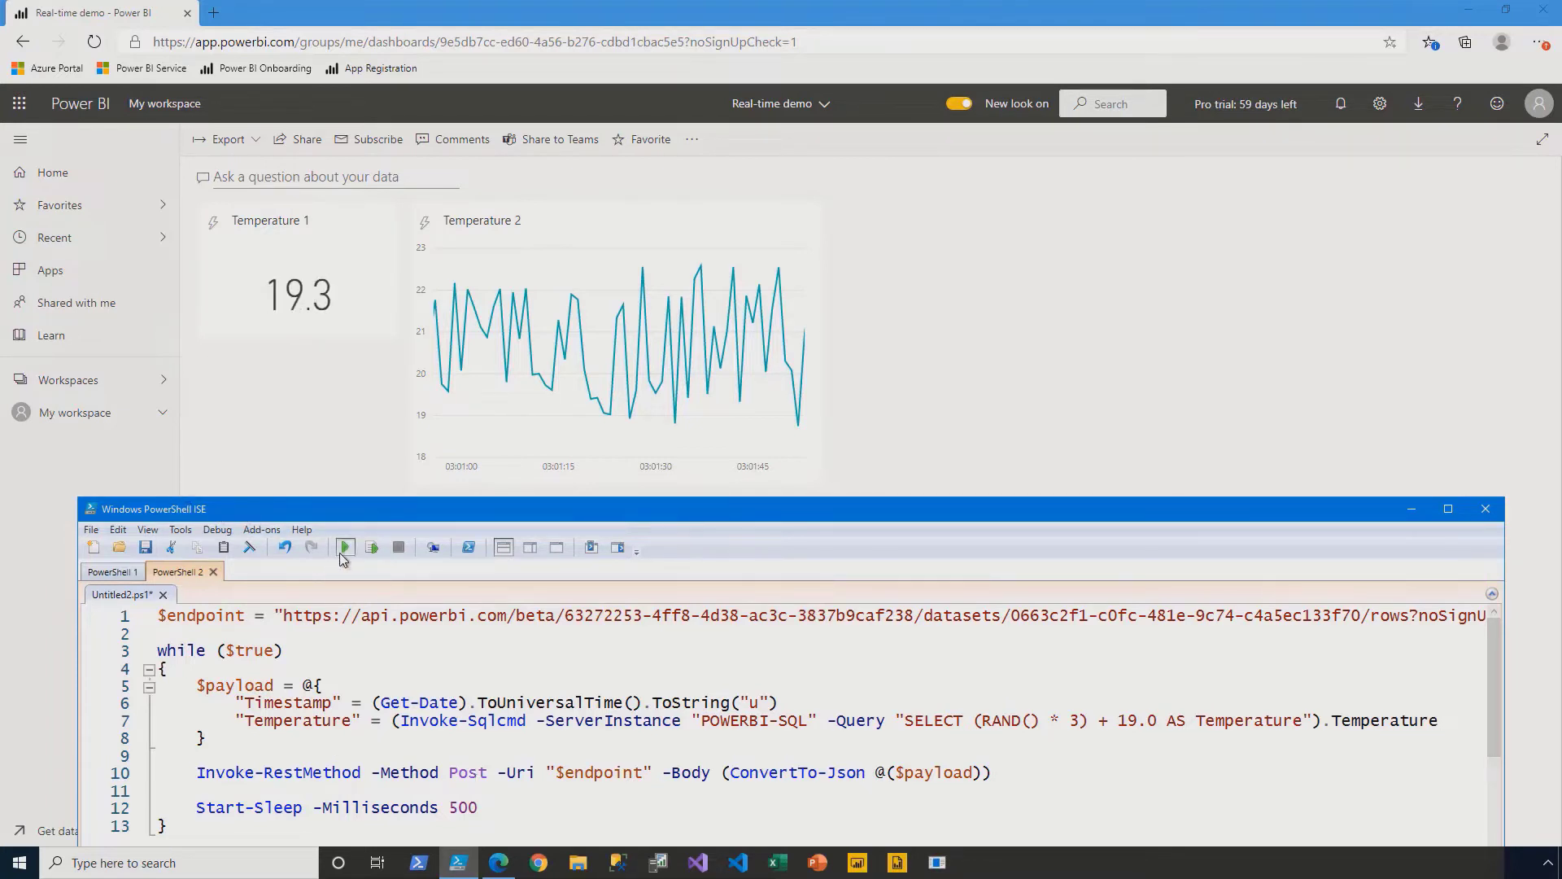
pyautogui.click(343, 549)
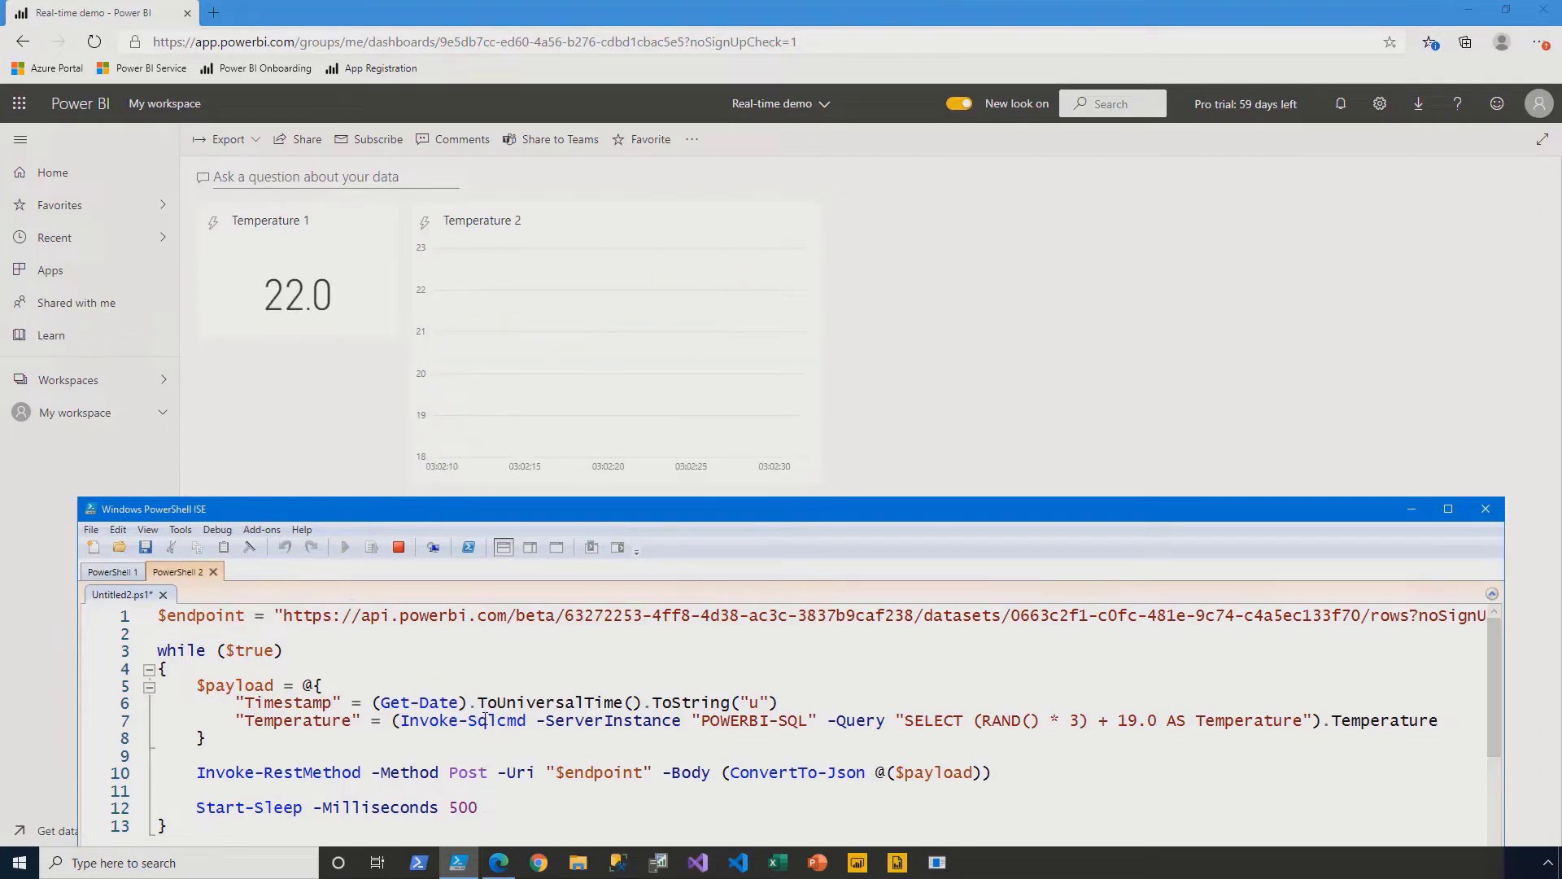
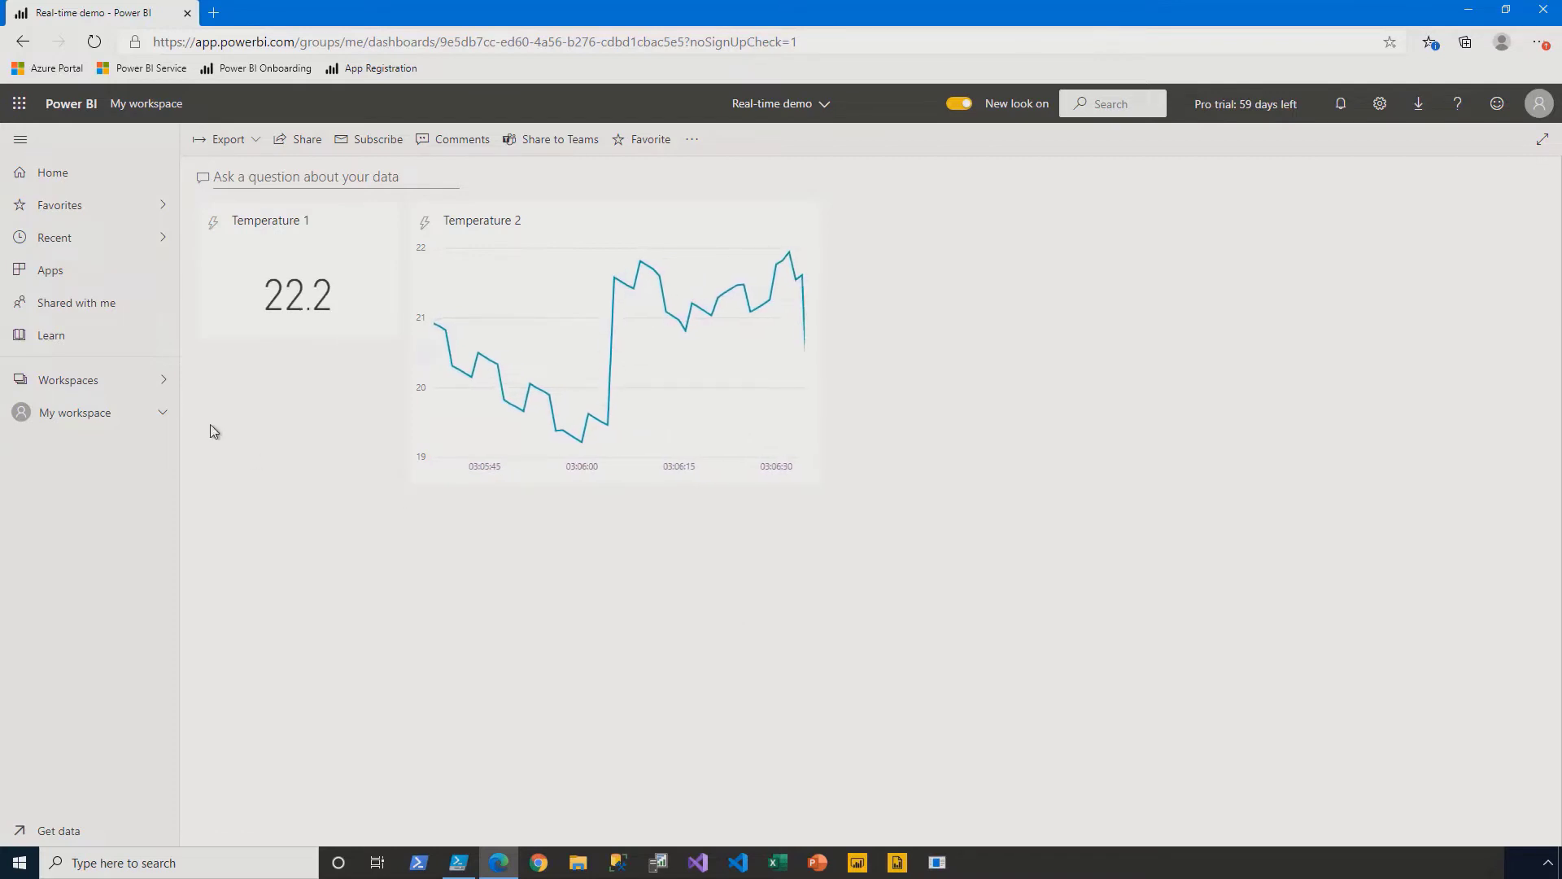
# - Start a report from the Temperature 2 dataset in My workspace and add a line chart enlarged to fill most of the page
pyautogui.click(160, 415)
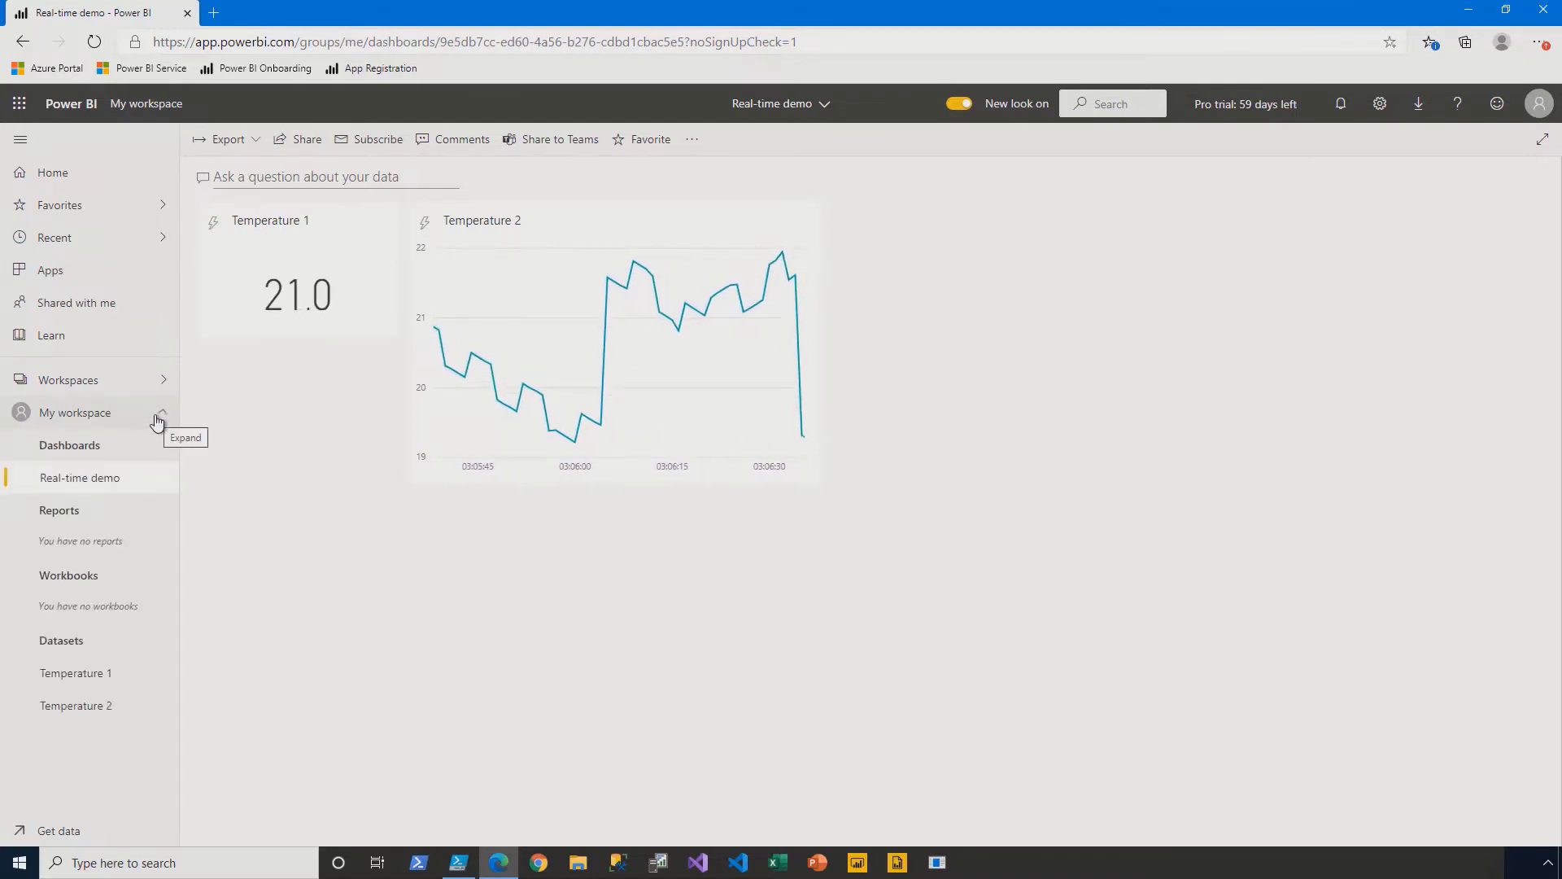
pyautogui.click(104, 717)
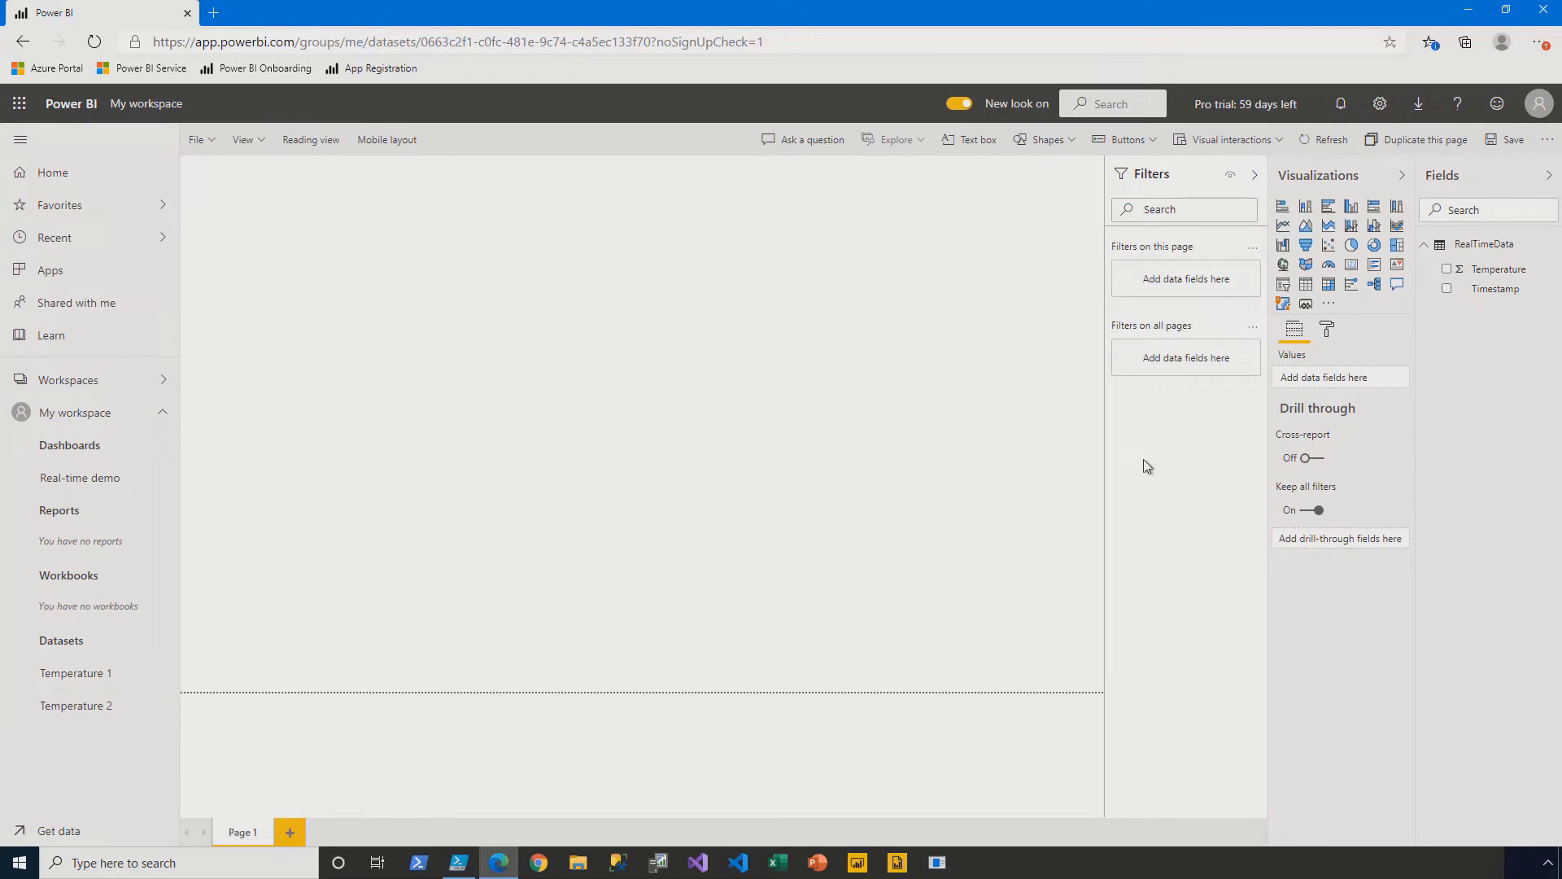
pyautogui.click(1283, 226)
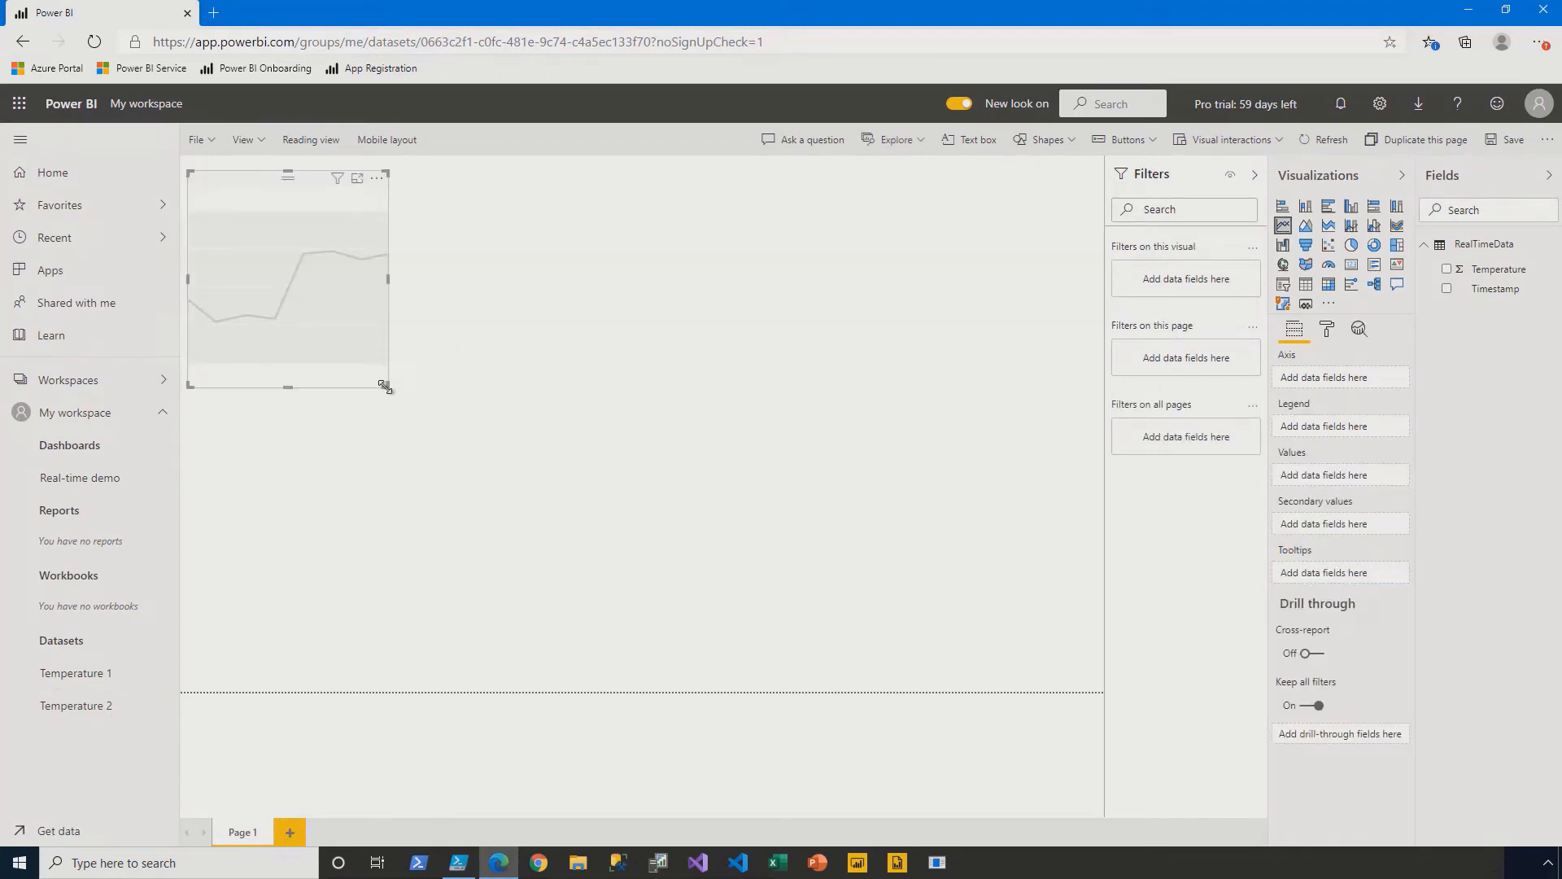
pyautogui.moveTo(388, 385); pyautogui.dragTo(1027, 642)
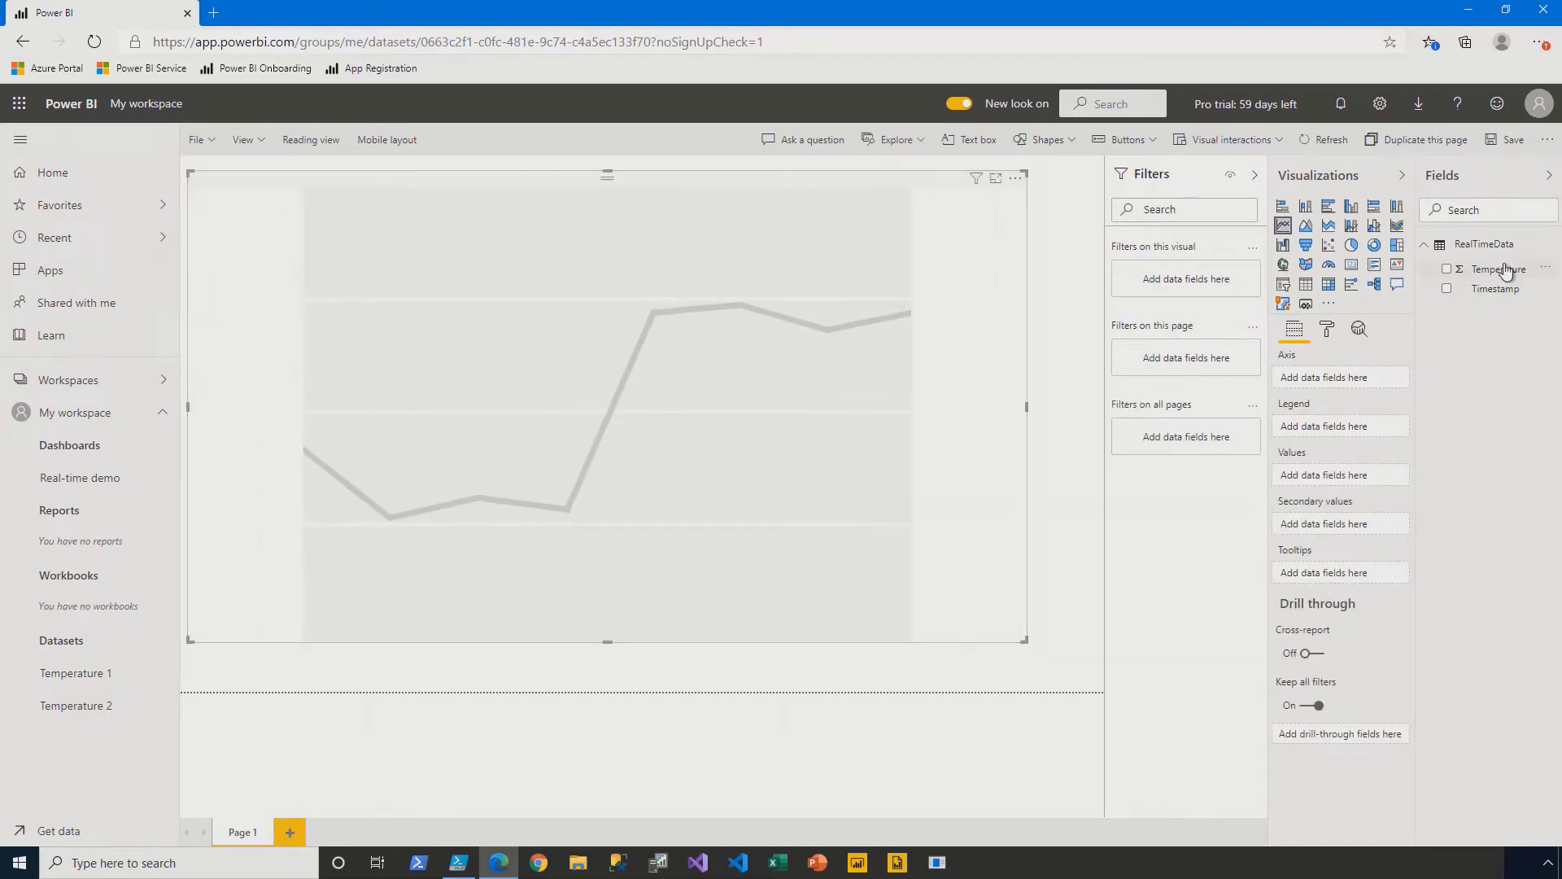
# - Plot the maximum of Temperature by Timestamp in the line chart, with Timestamp on the axis
pyautogui.moveTo(1504, 270); pyautogui.dragTo(1363, 488)
pyautogui.click(1384, 477)
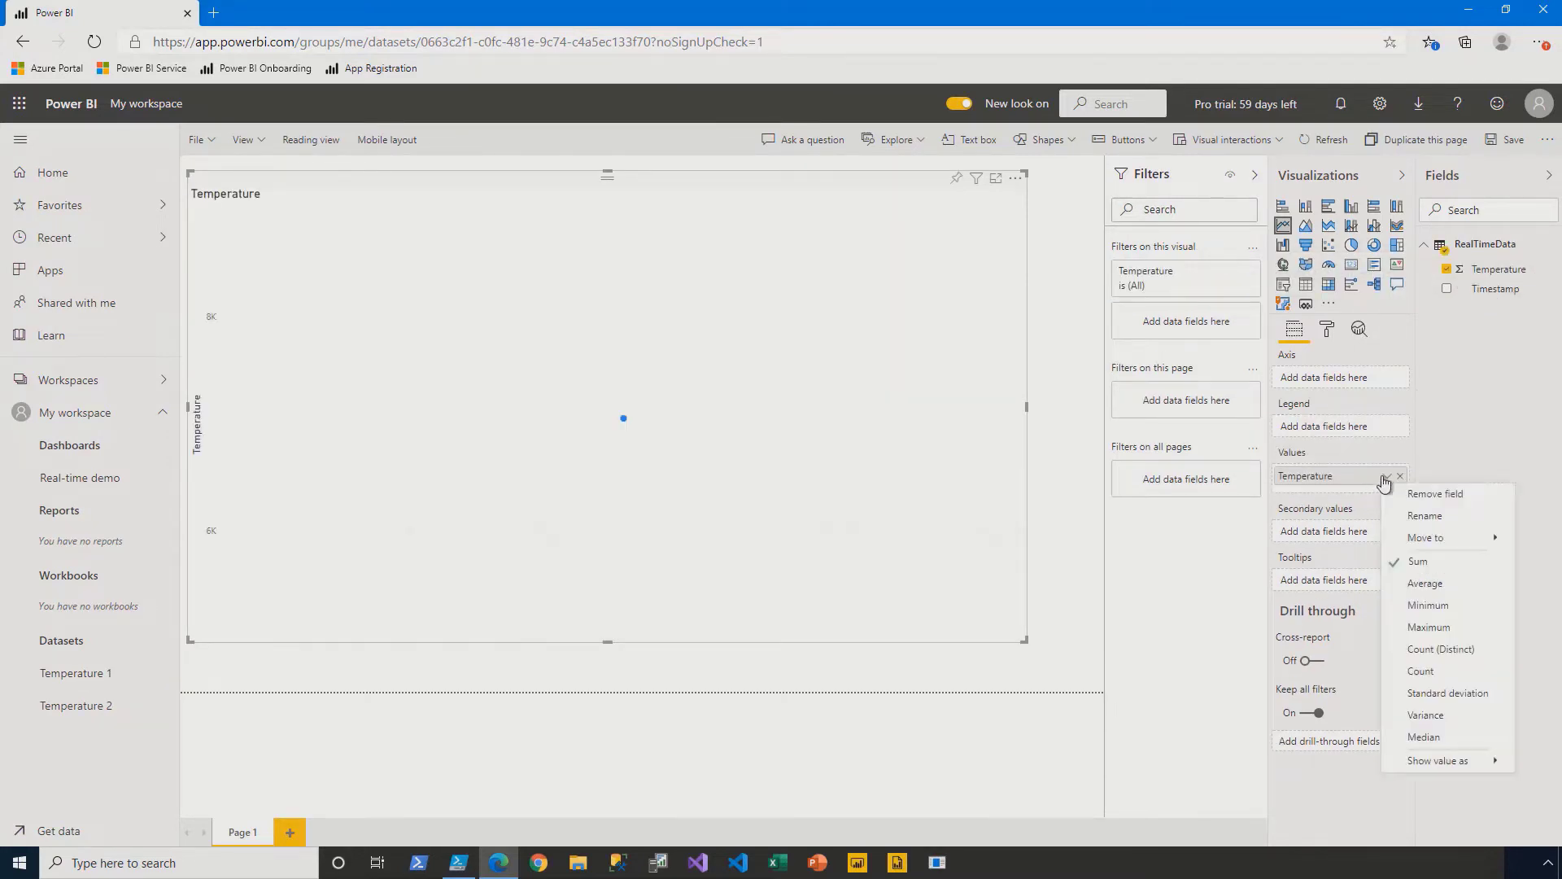
pyautogui.click(1430, 626)
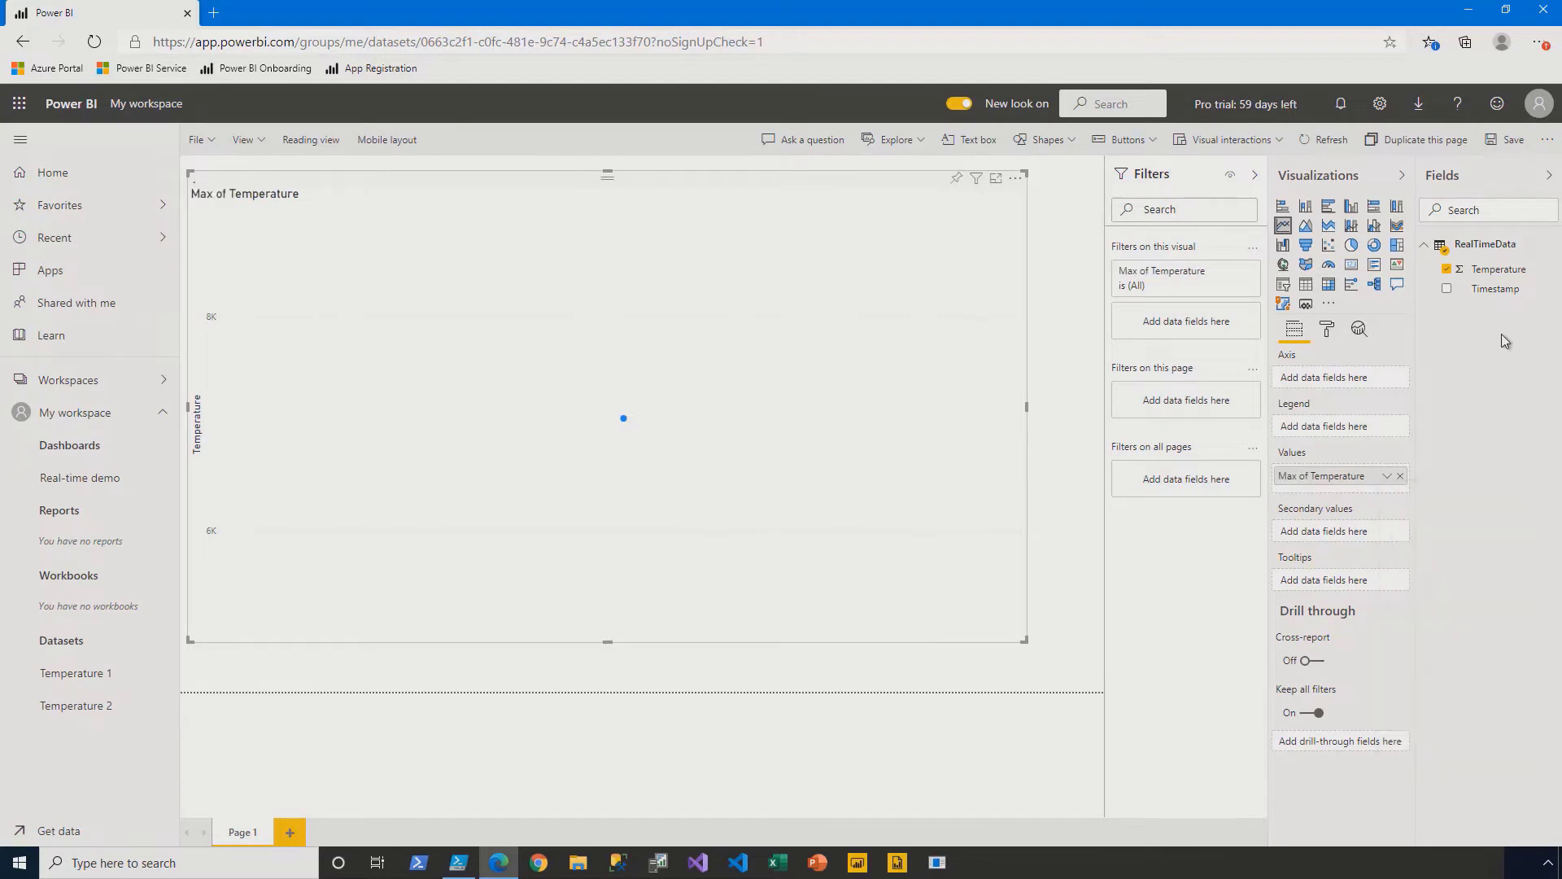
pyautogui.moveTo(1505, 298); pyautogui.dragTo(1335, 378)
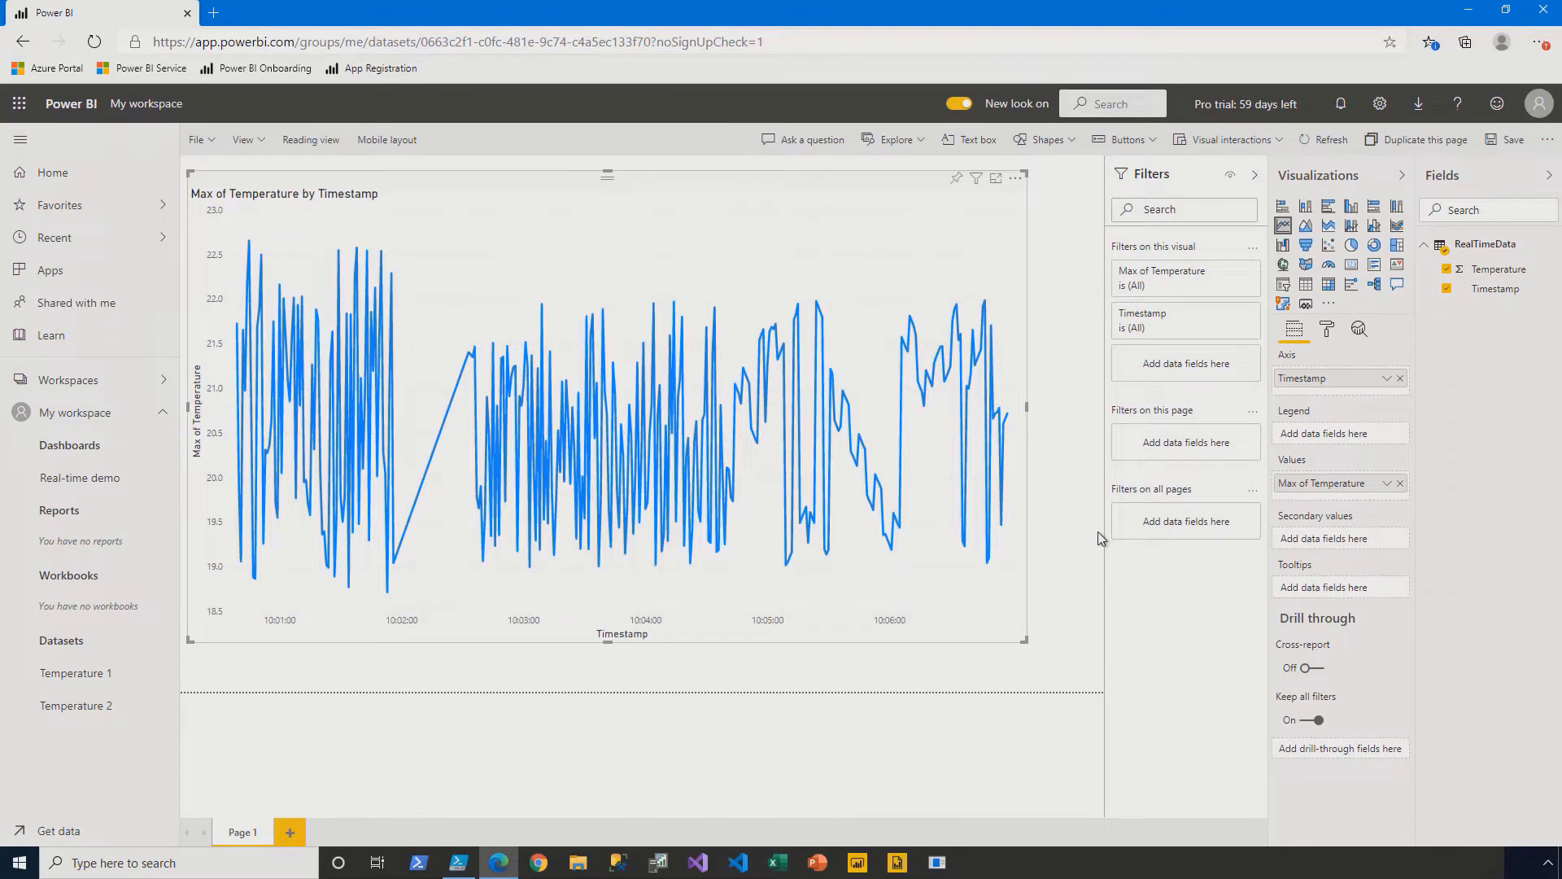
# - Filter the chart's Timestamp by relative time so it shows items in the last 1 minutes
pyautogui.click(1229, 316)
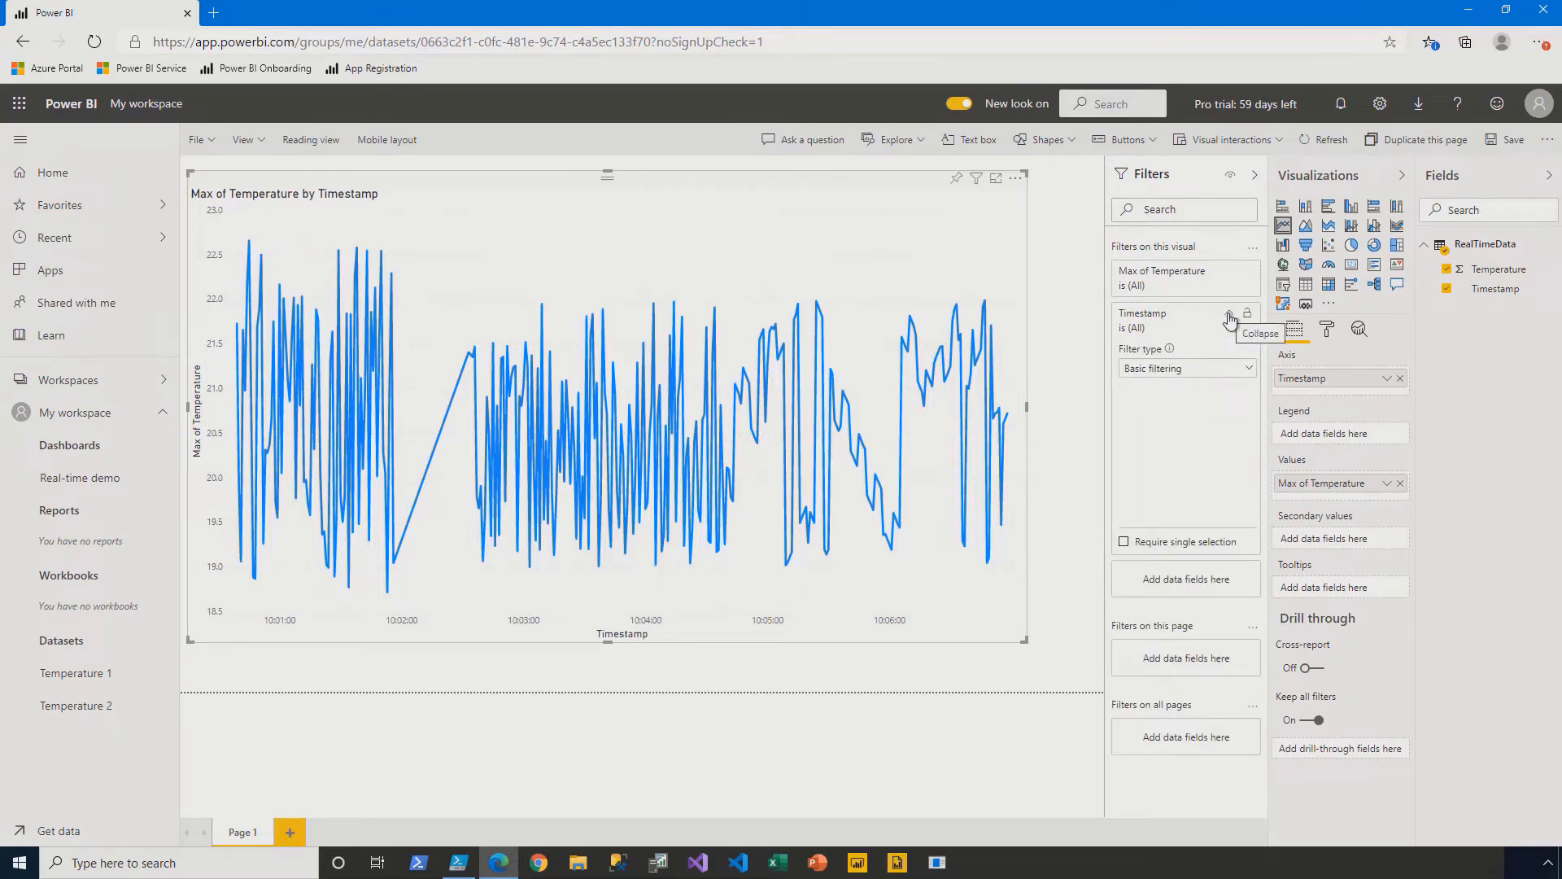
pyautogui.click(1203, 370)
pyautogui.click(1191, 449)
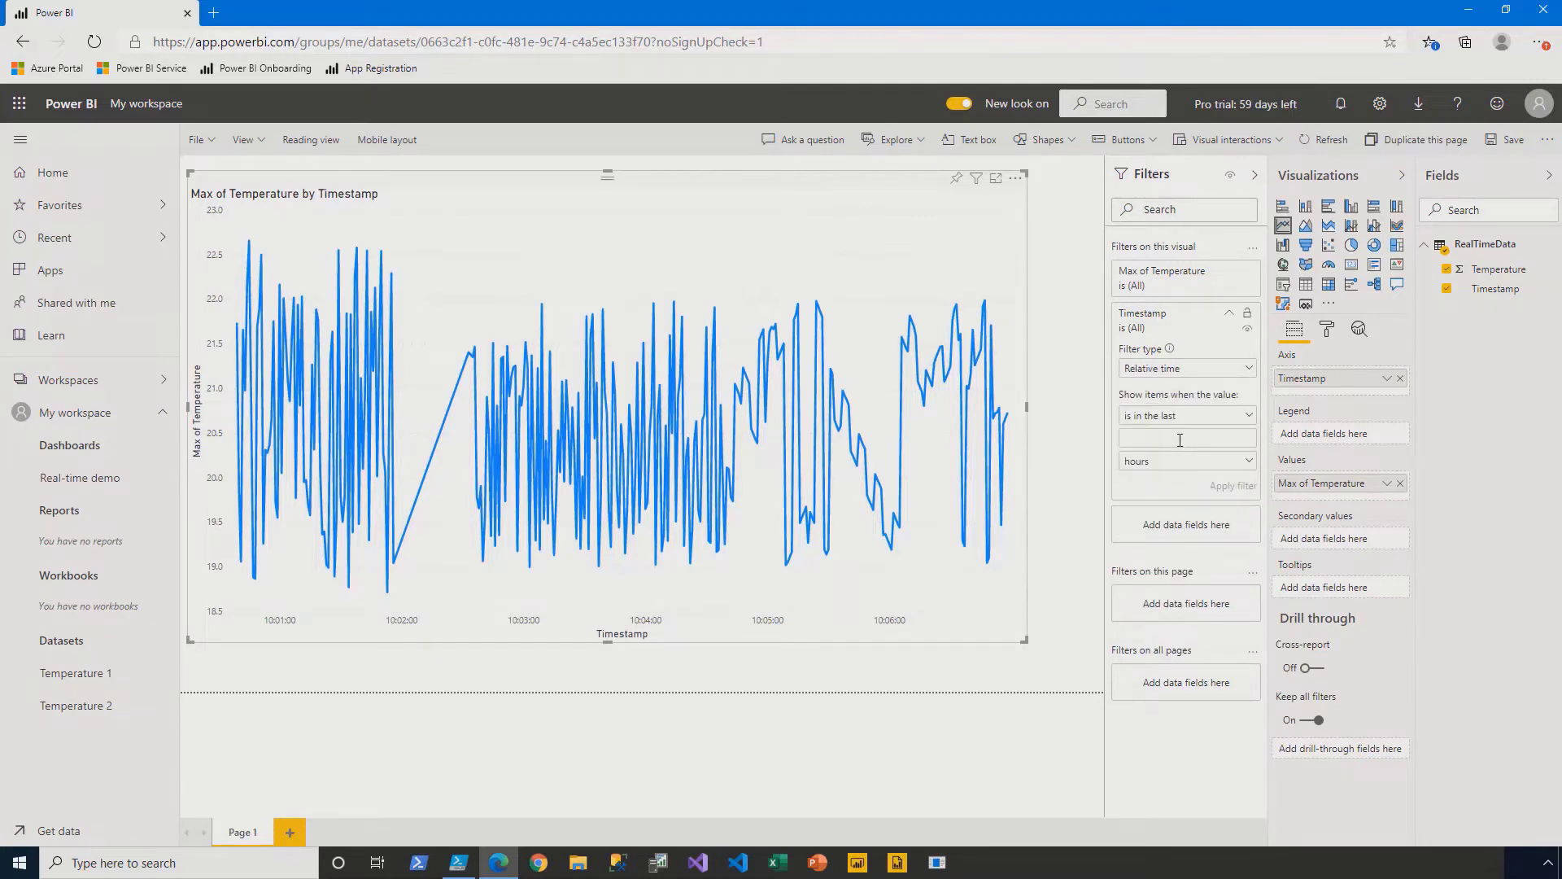
pyautogui.click(1188, 445)
pyautogui.write('1')
pyautogui.click(1188, 461)
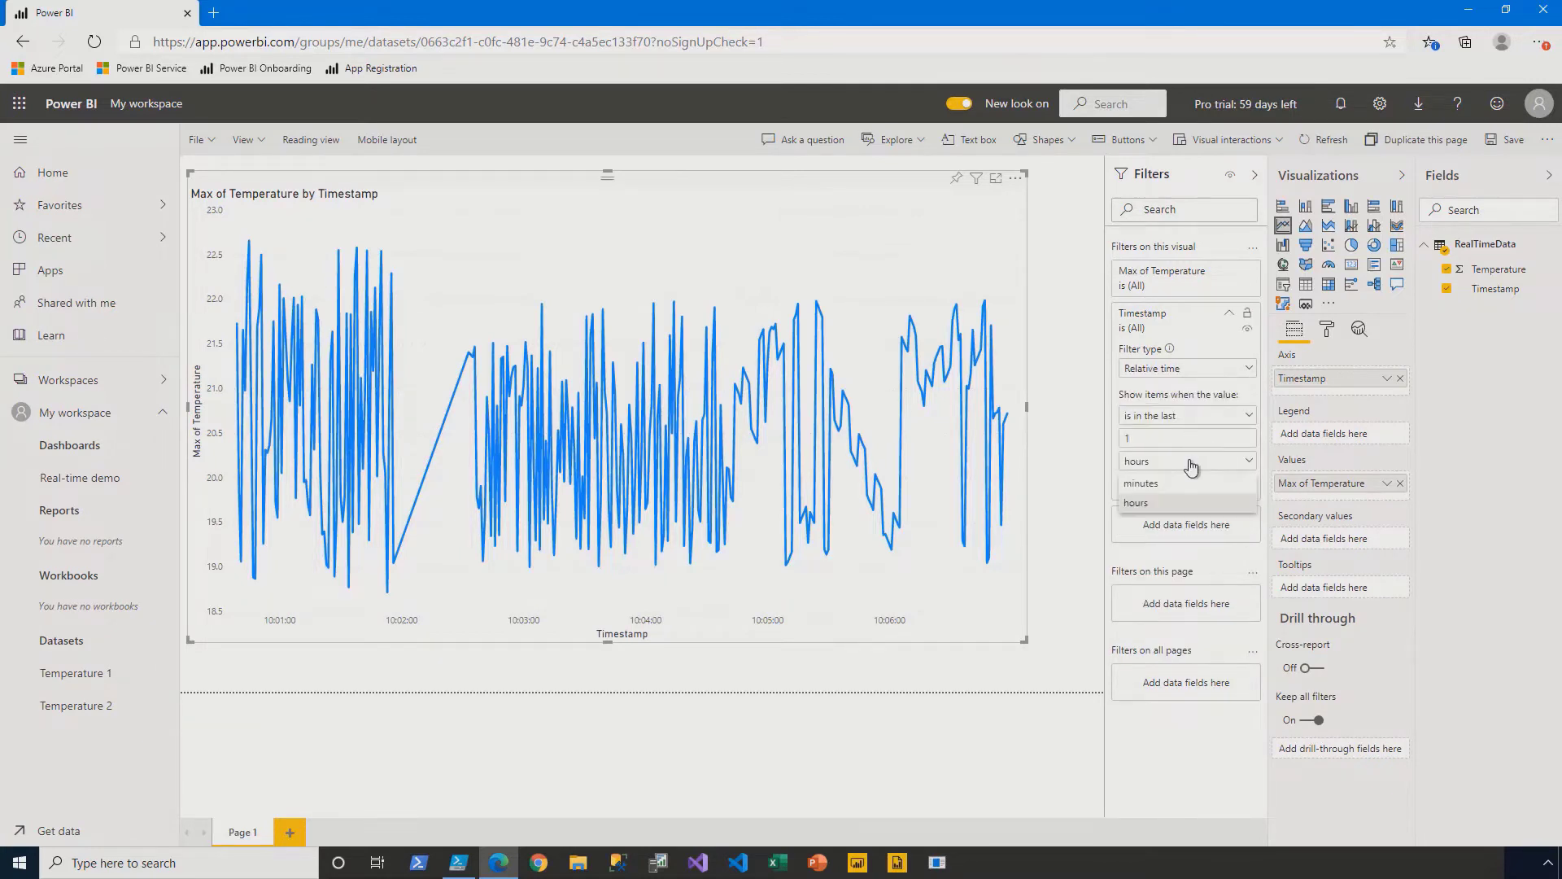
pyautogui.click(1184, 479)
pyautogui.click(1237, 486)
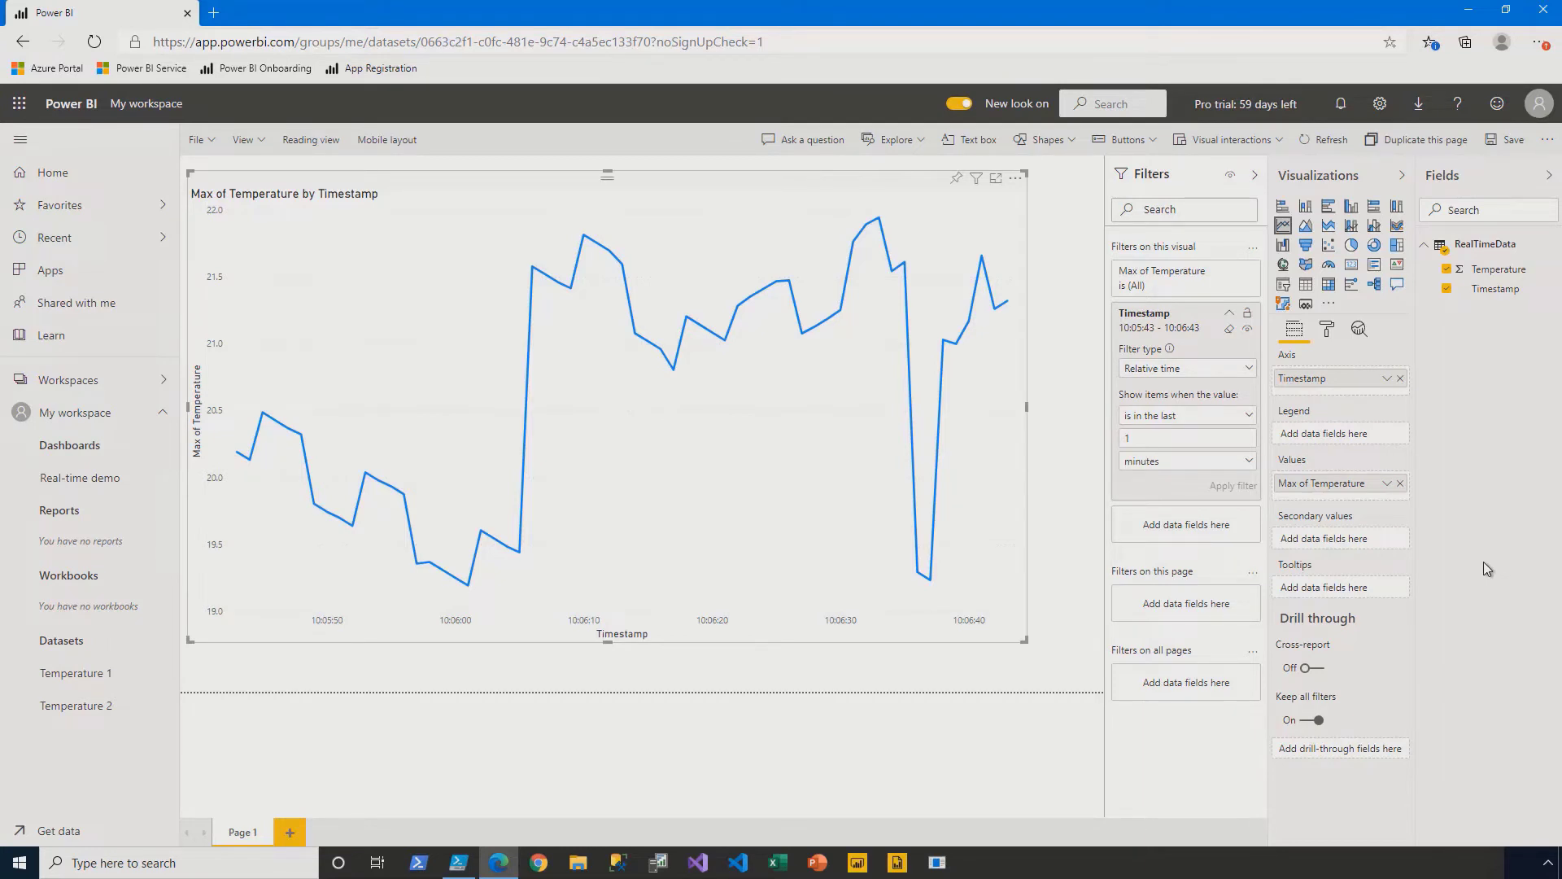
# - Save the report as "Temperature"
pyautogui.click(1497, 145)
pyautogui.write('Temperature')
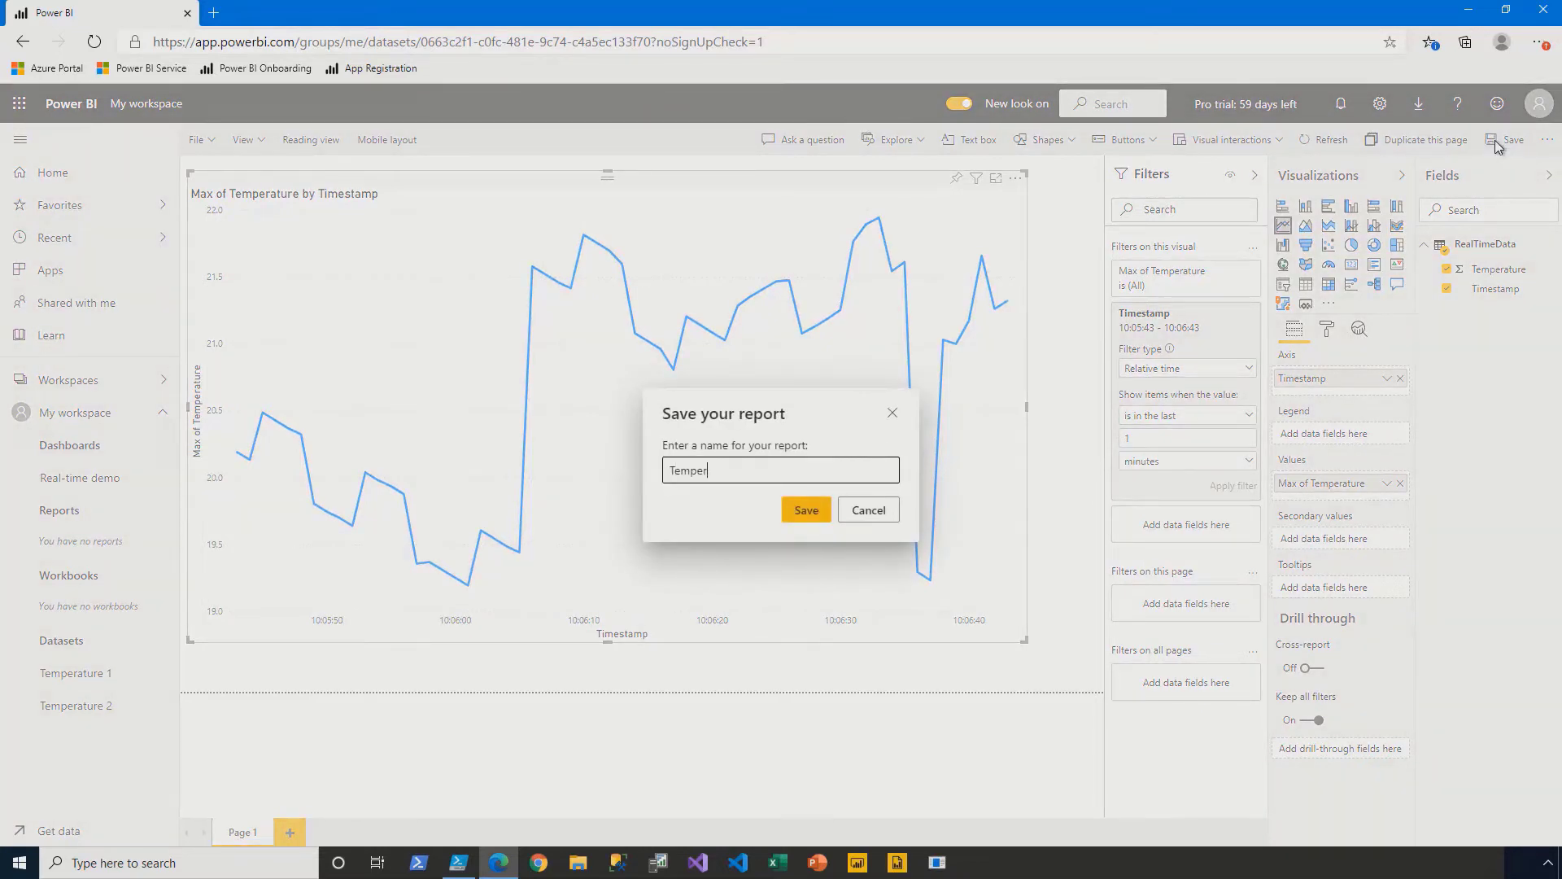
pyautogui.click(795, 510)
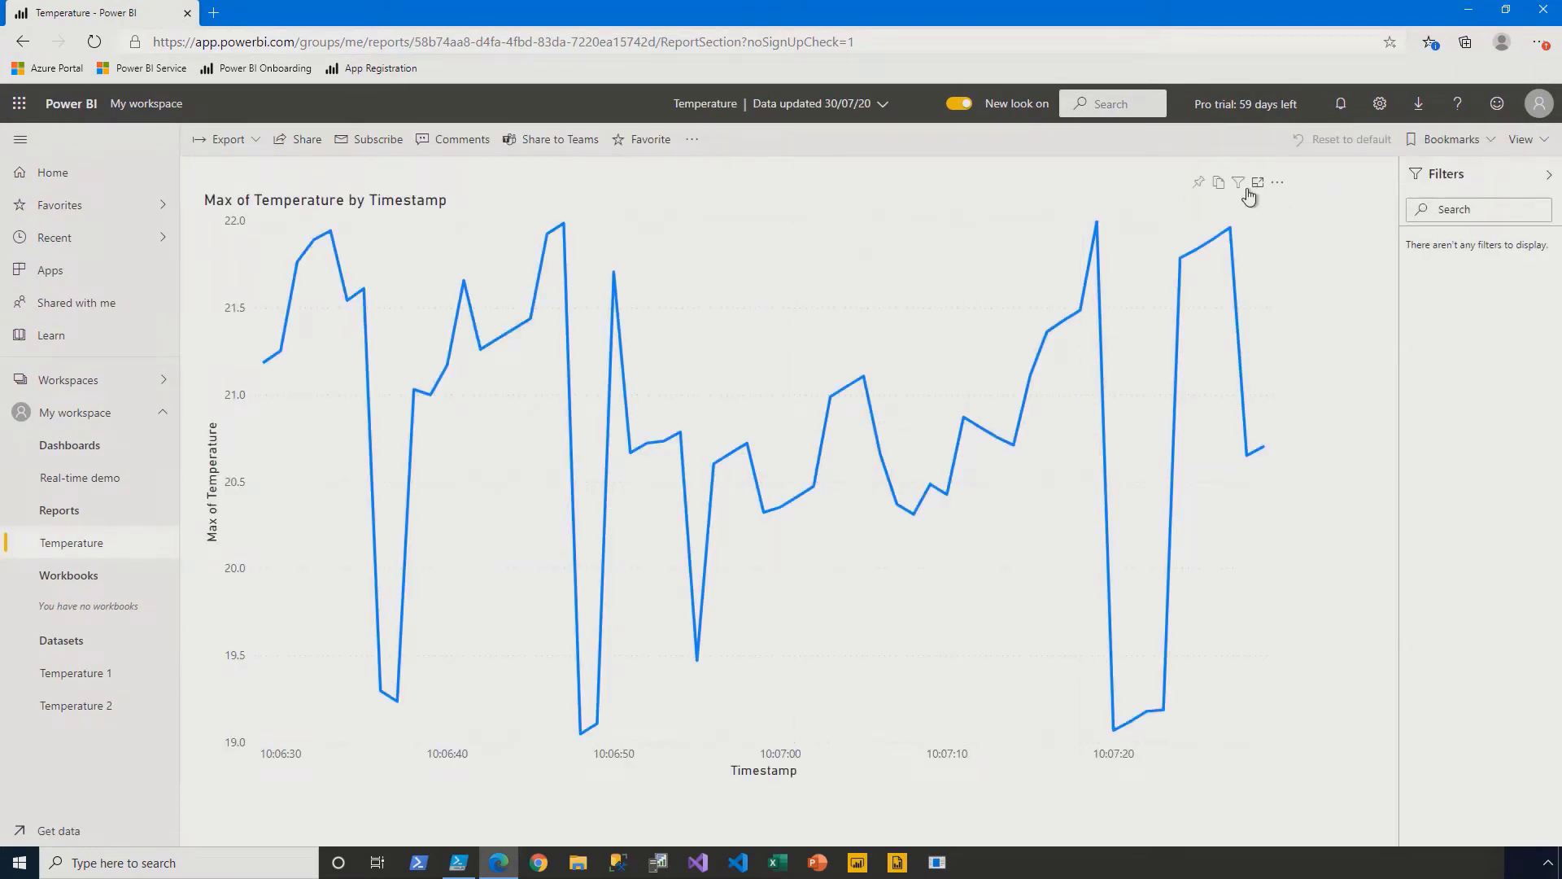
# - Pin the line chart to the existing Real-time demo dashboard and go to that dashboard
pyautogui.click(1202, 182)
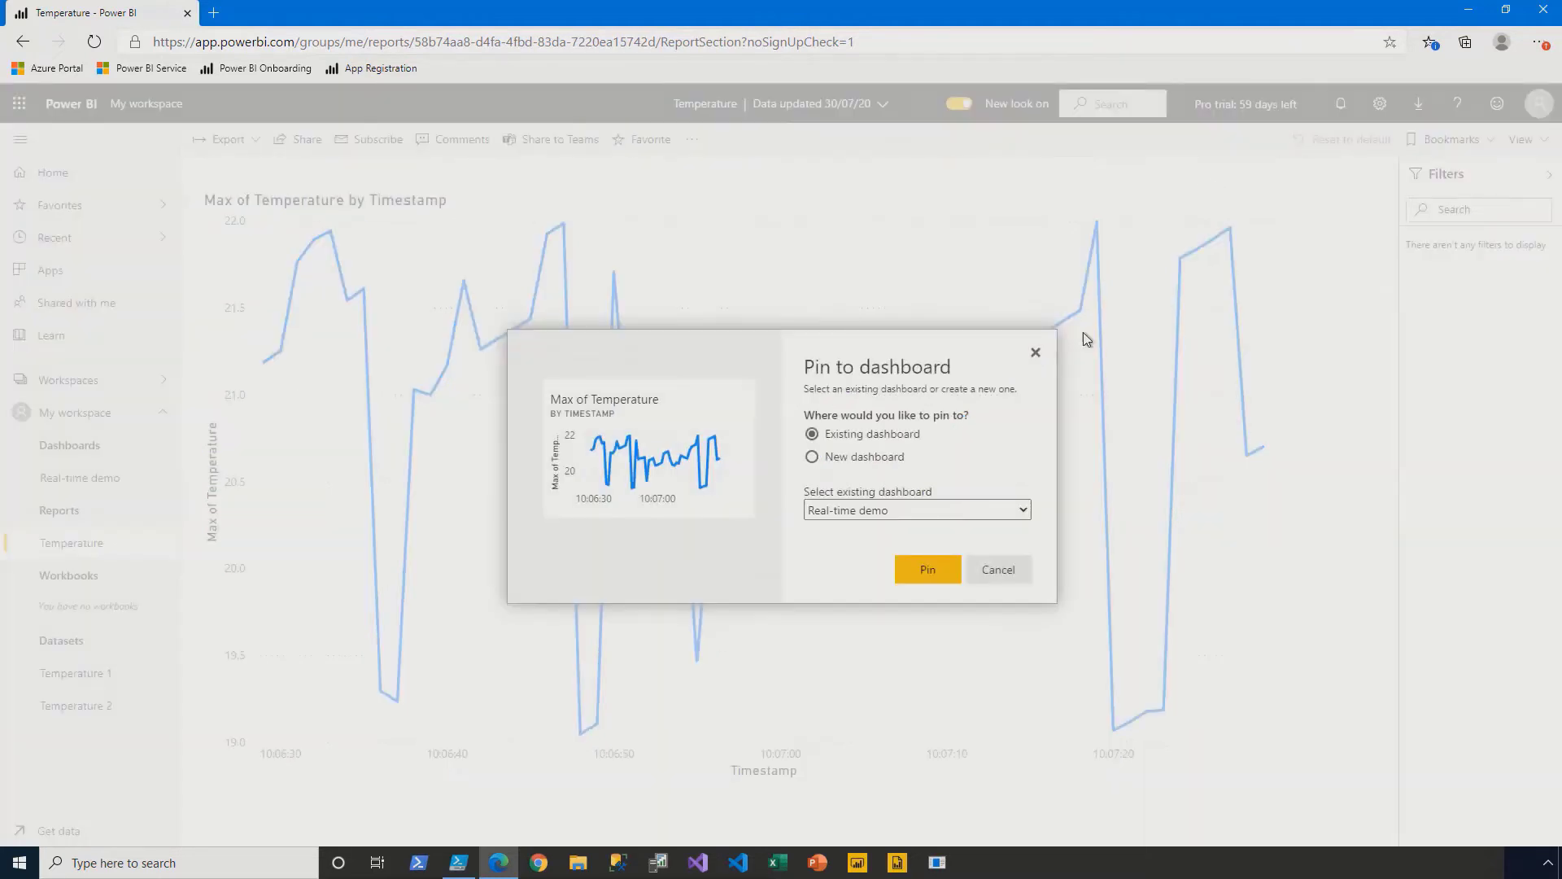
pyautogui.click(944, 570)
pyautogui.click(1455, 243)
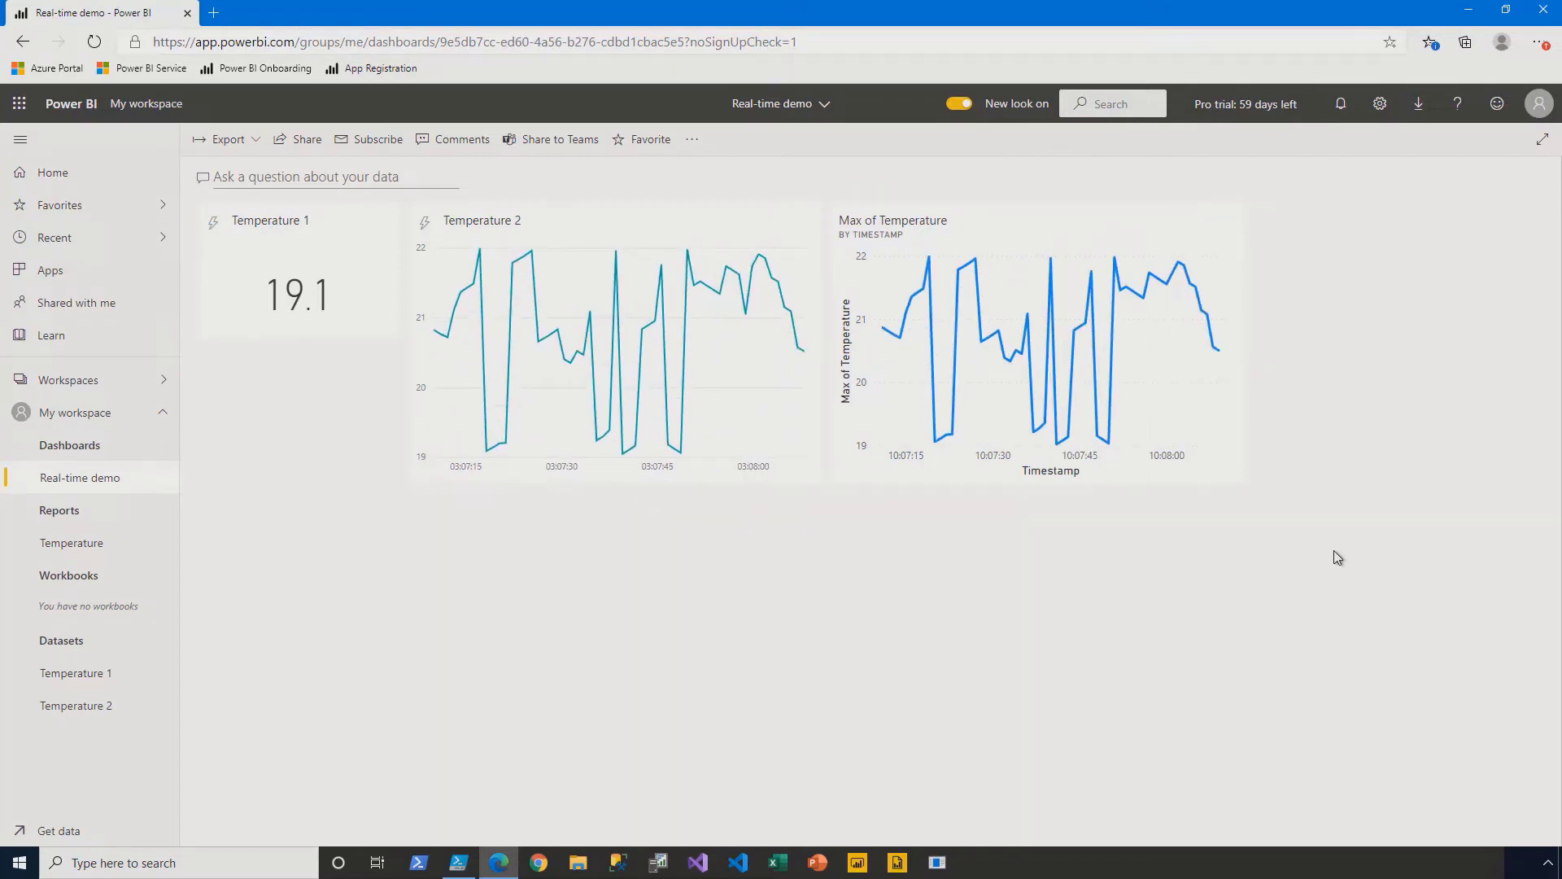
# - Delete the Temperature 1, Temperature 2 and Max of Temperature tiles from the Real-time demo dashboard
pyautogui.click(385, 218)
pyautogui.click(467, 391)
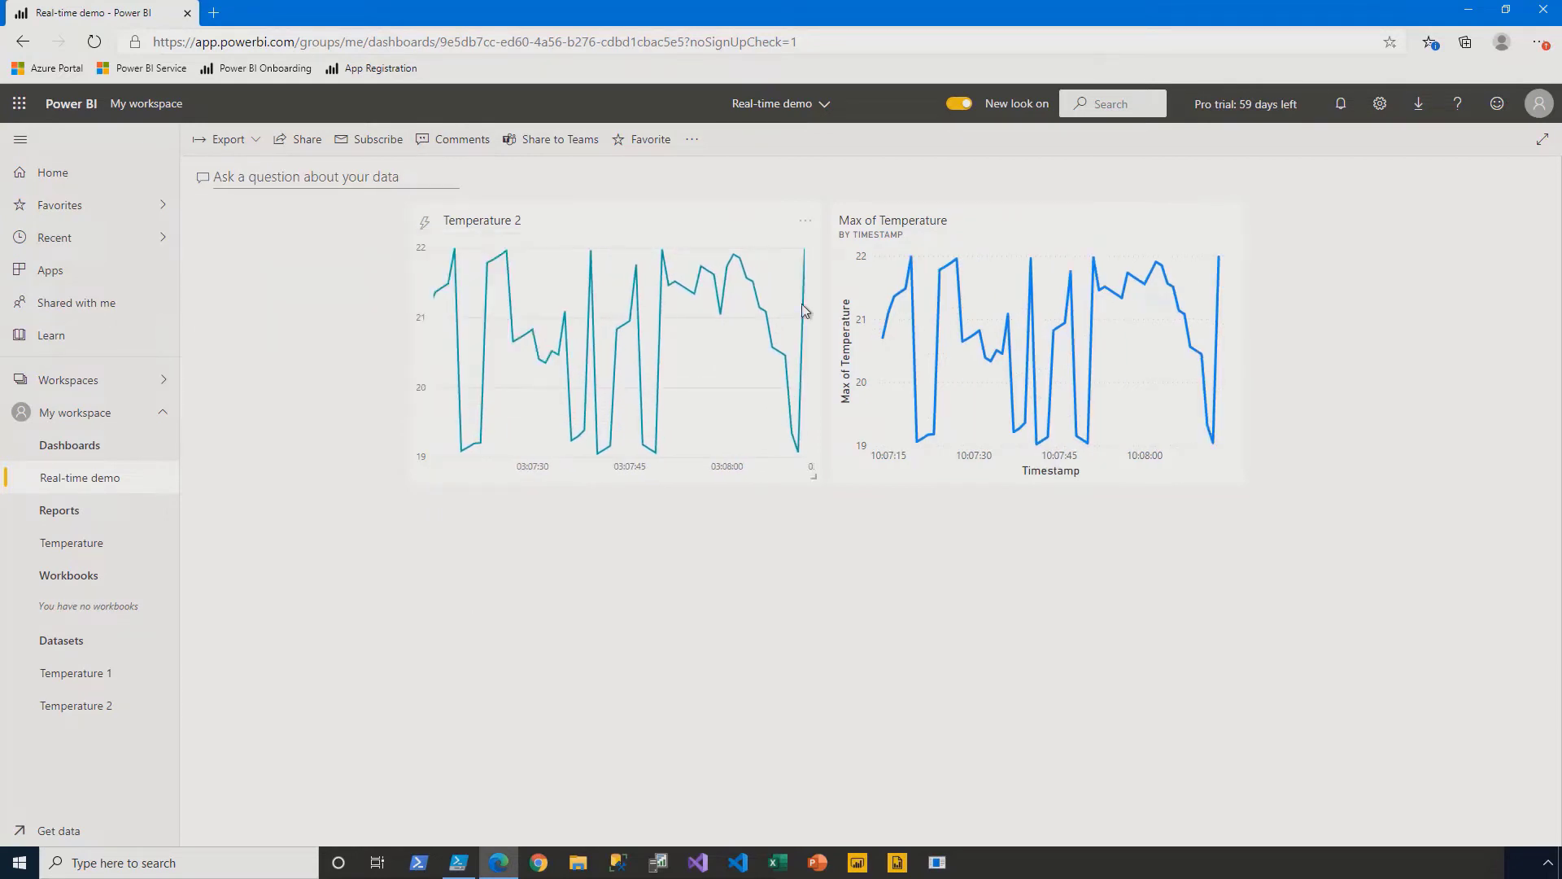
pyautogui.click(809, 231)
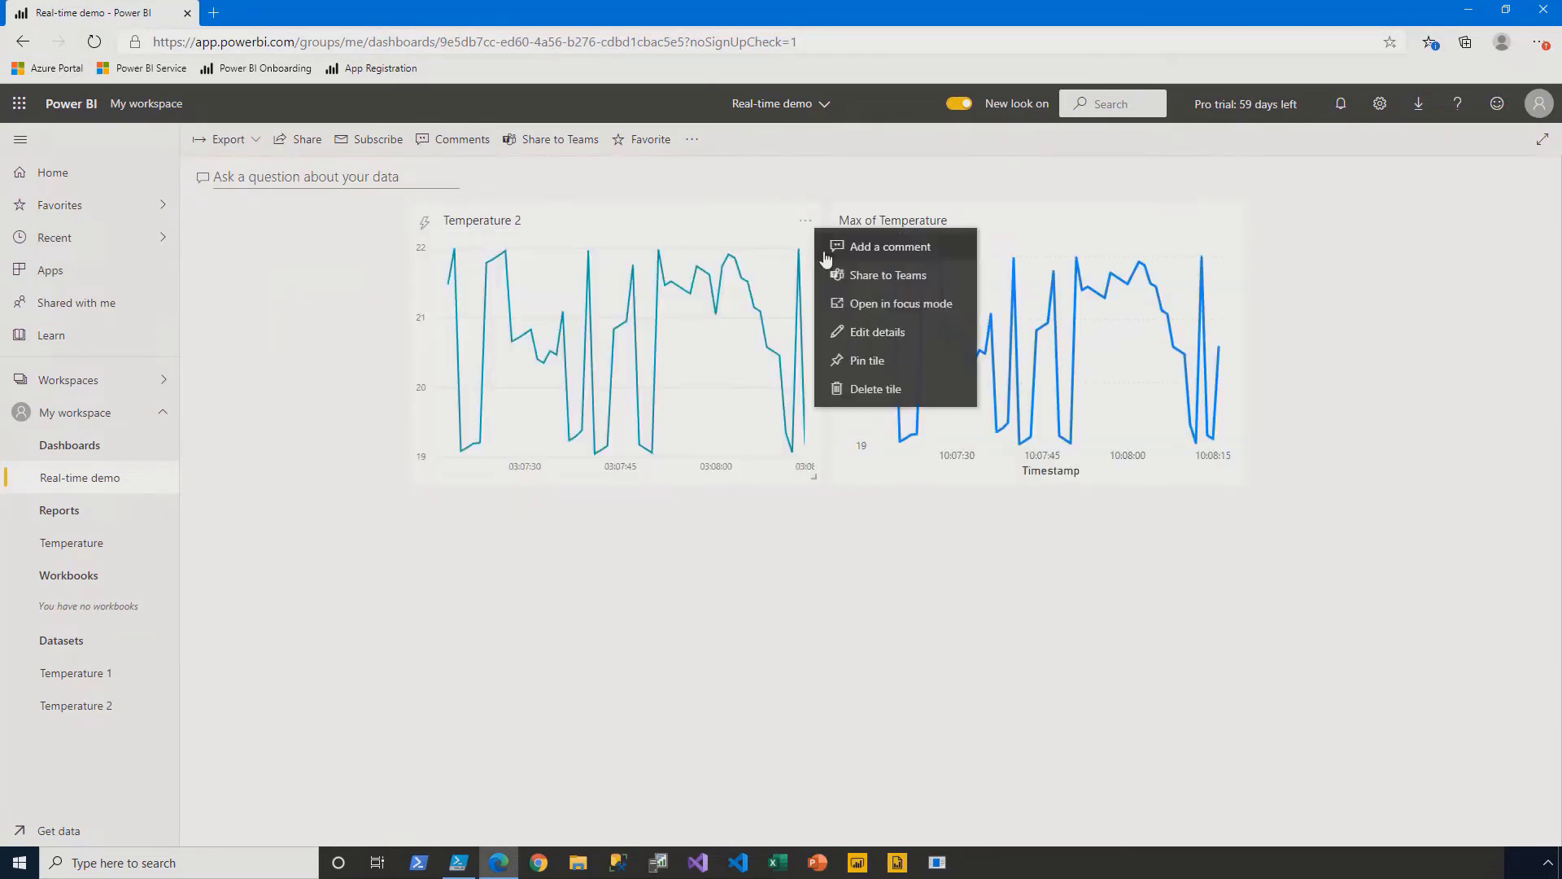
pyautogui.click(855, 387)
pyautogui.click(1230, 227)
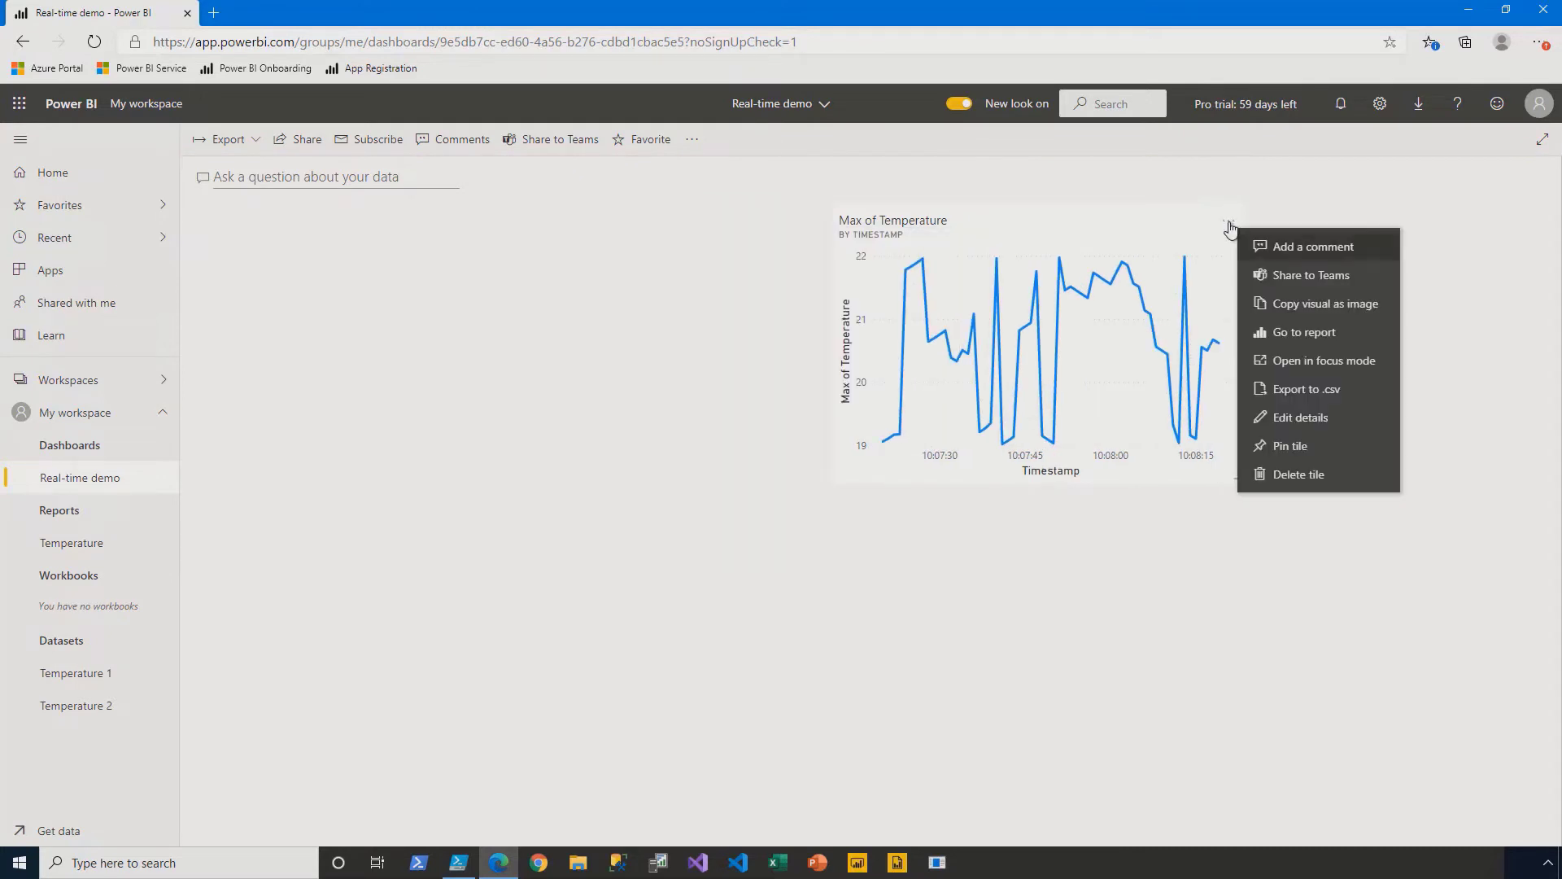
pyautogui.click(1267, 479)
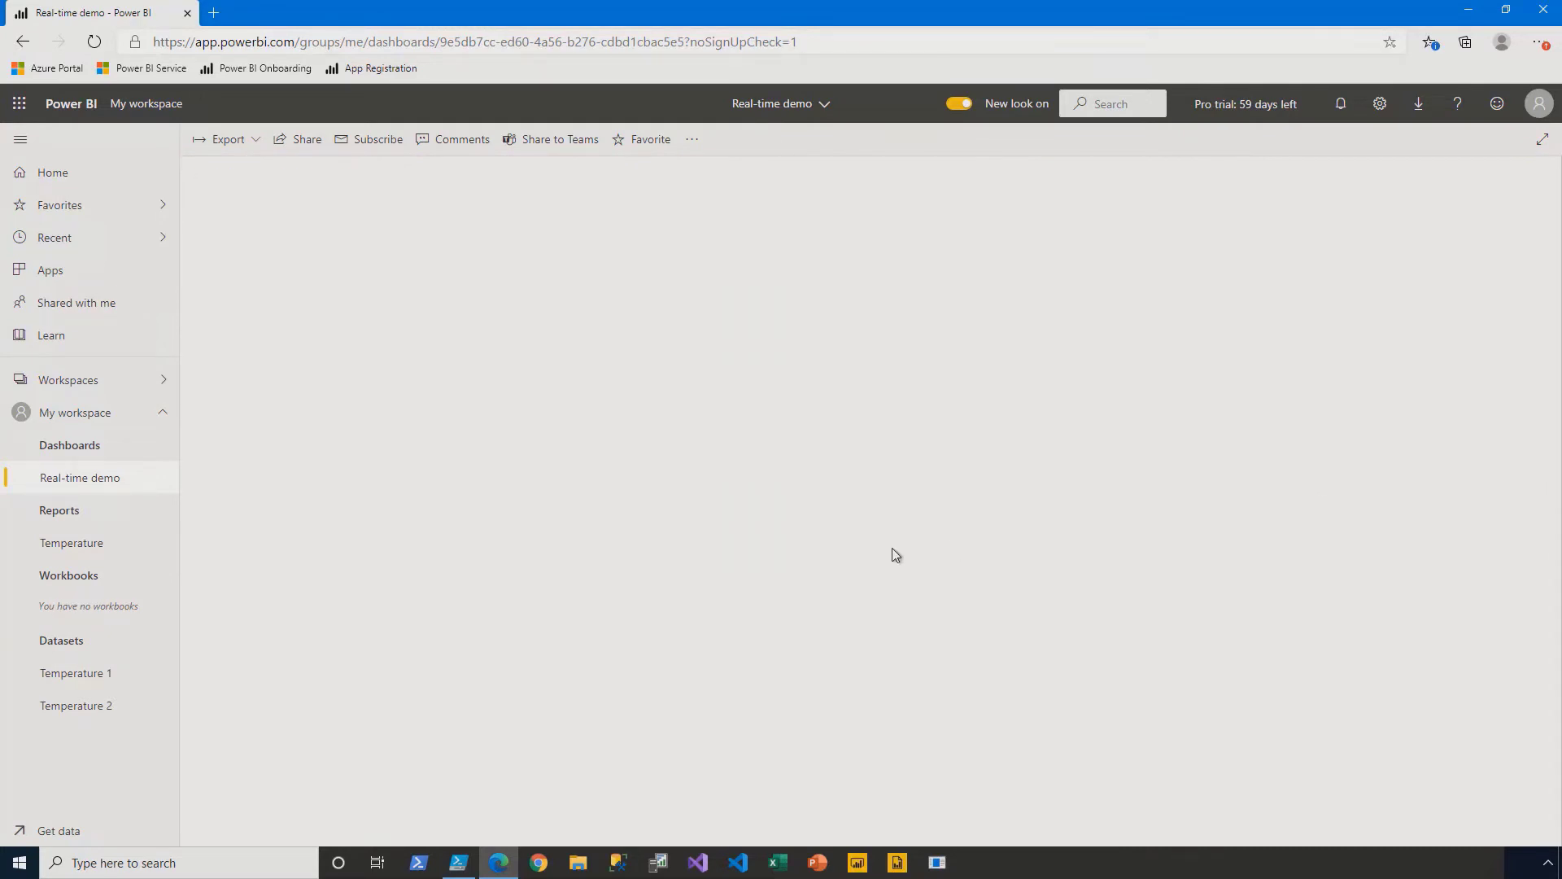
# - Open the Power BI App Registration page in a new browser tab and sign in to Power BI
pyautogui.click(214, 13)
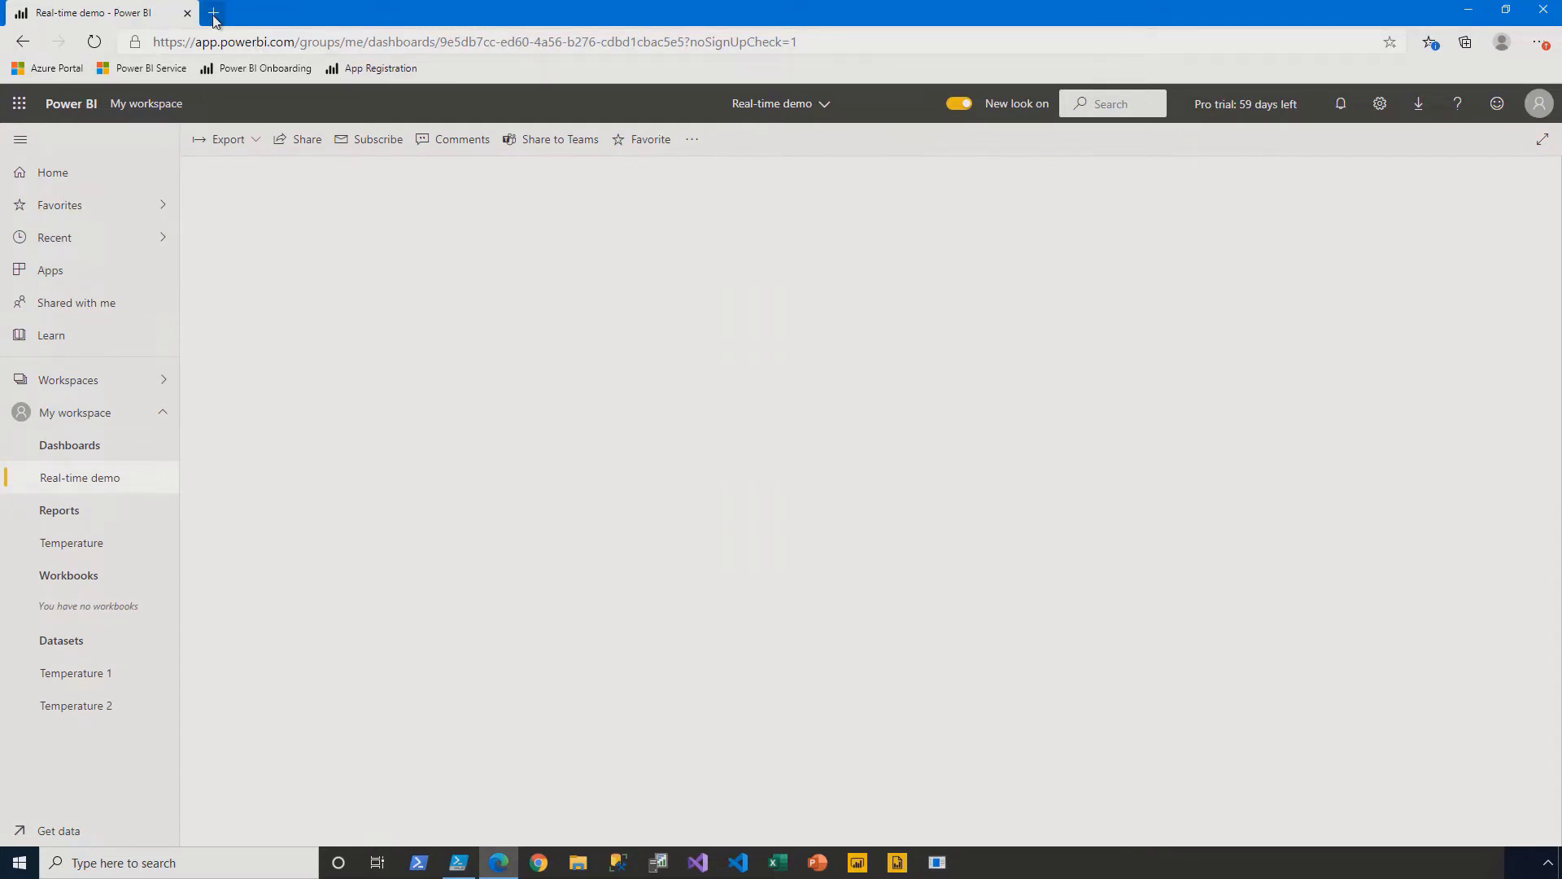
pyautogui.click(387, 72)
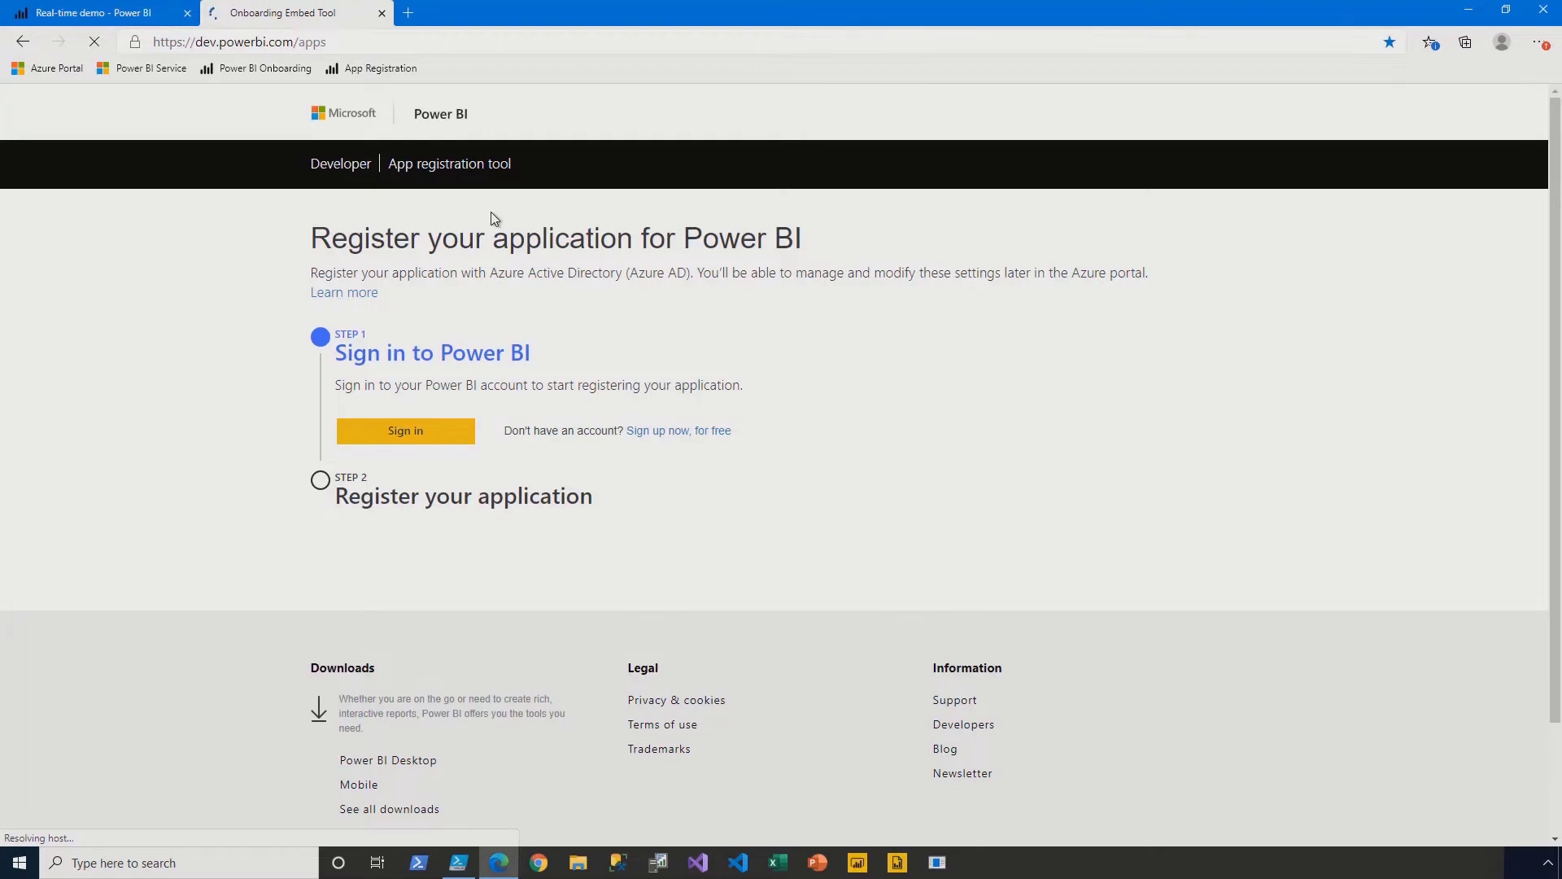
pyautogui.click(453, 437)
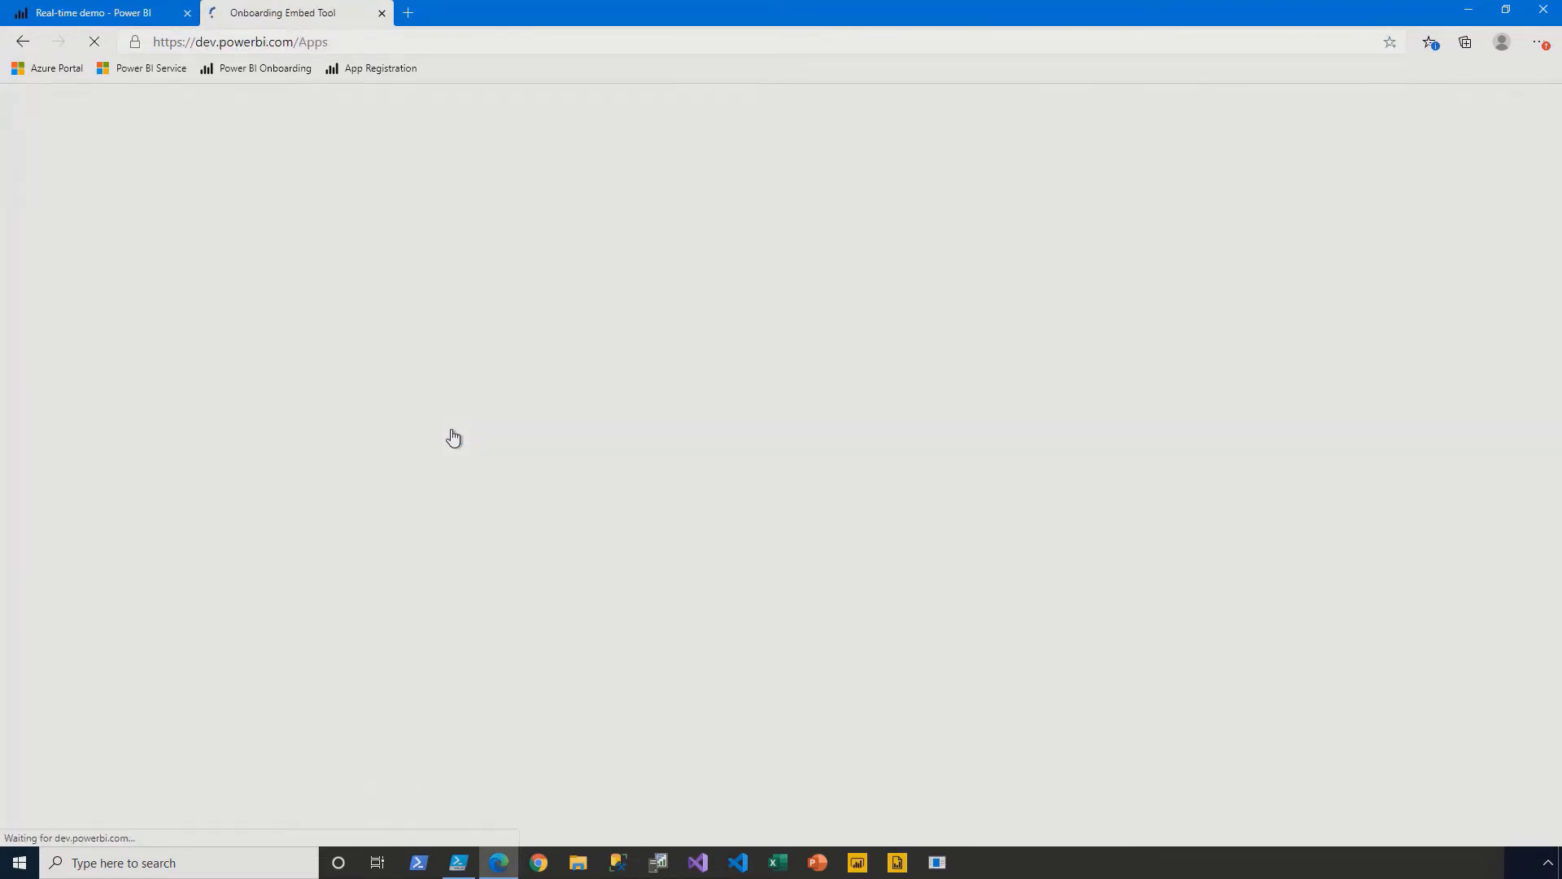
pyautogui.click(856, 437)
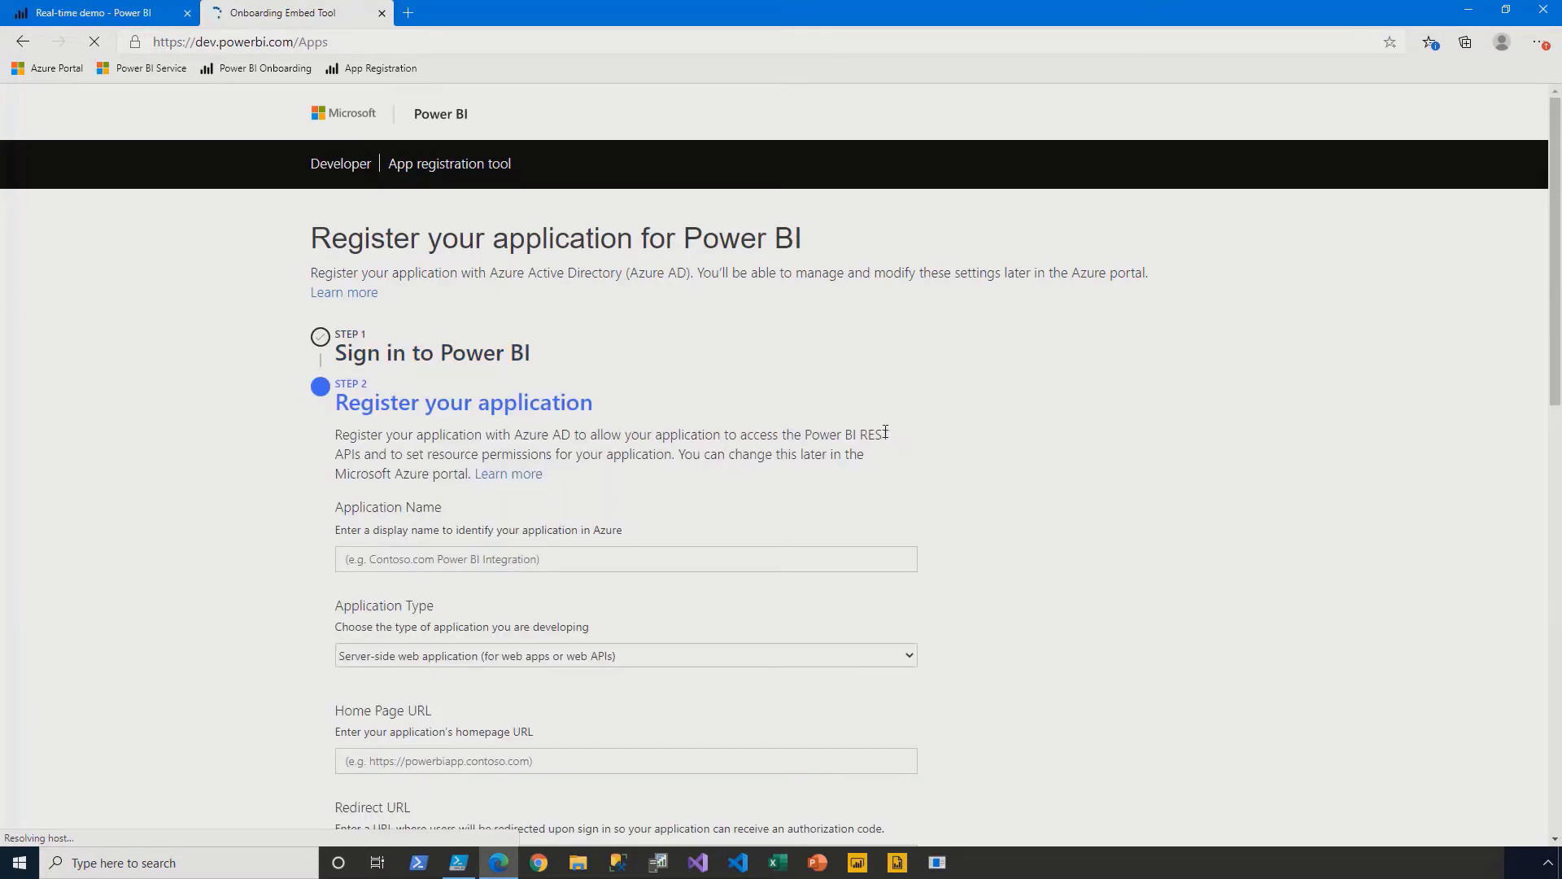
# - Name the application "Real-time demo" and set its application type to Native
pyautogui.click(484, 557)
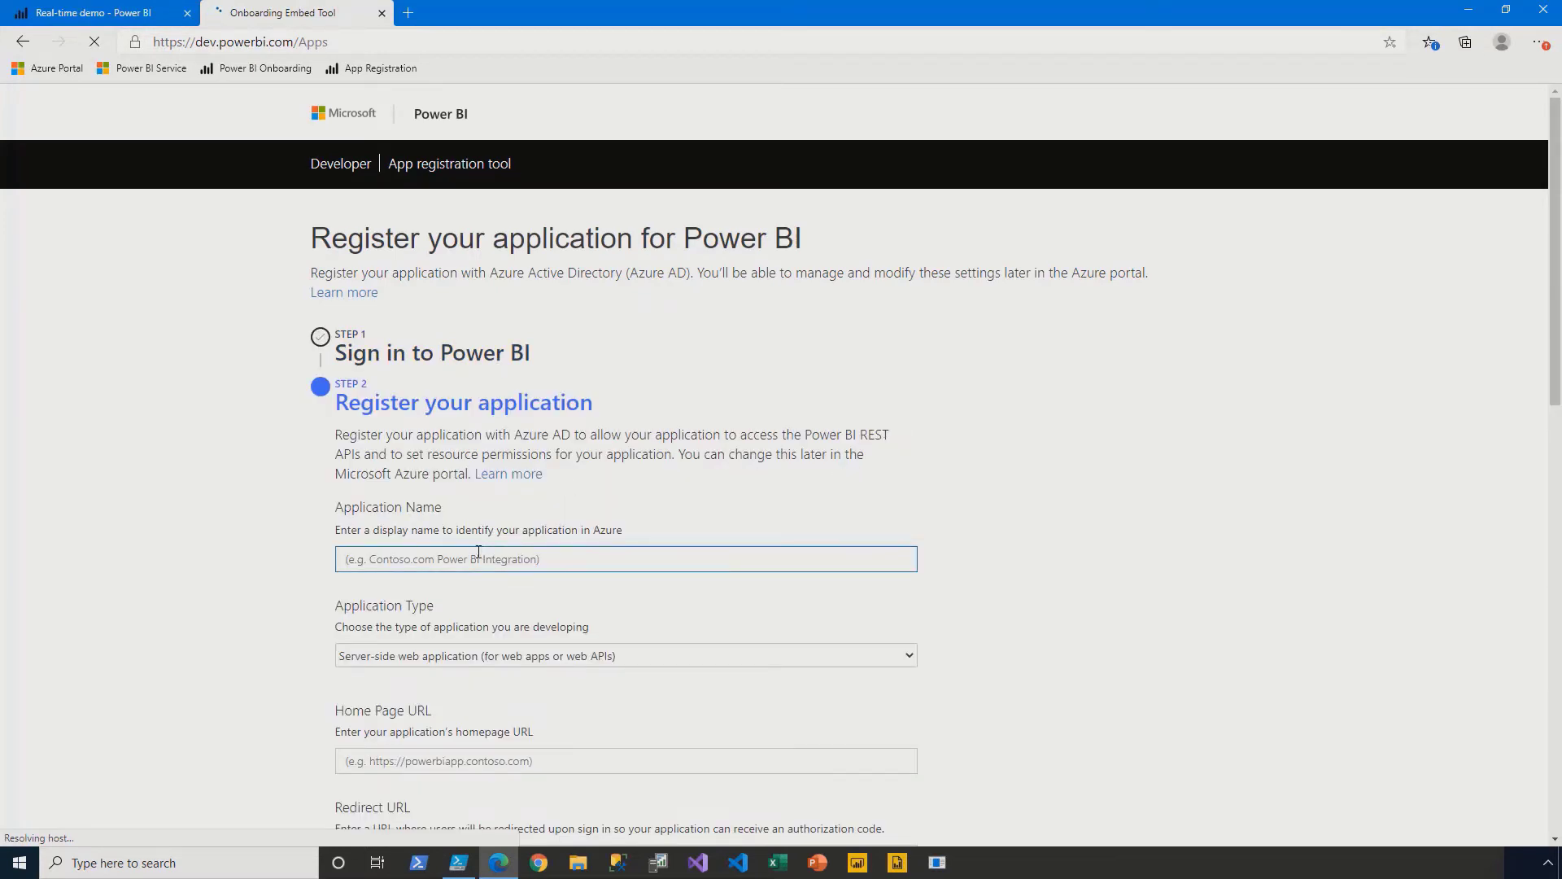
pyautogui.write('Real-')
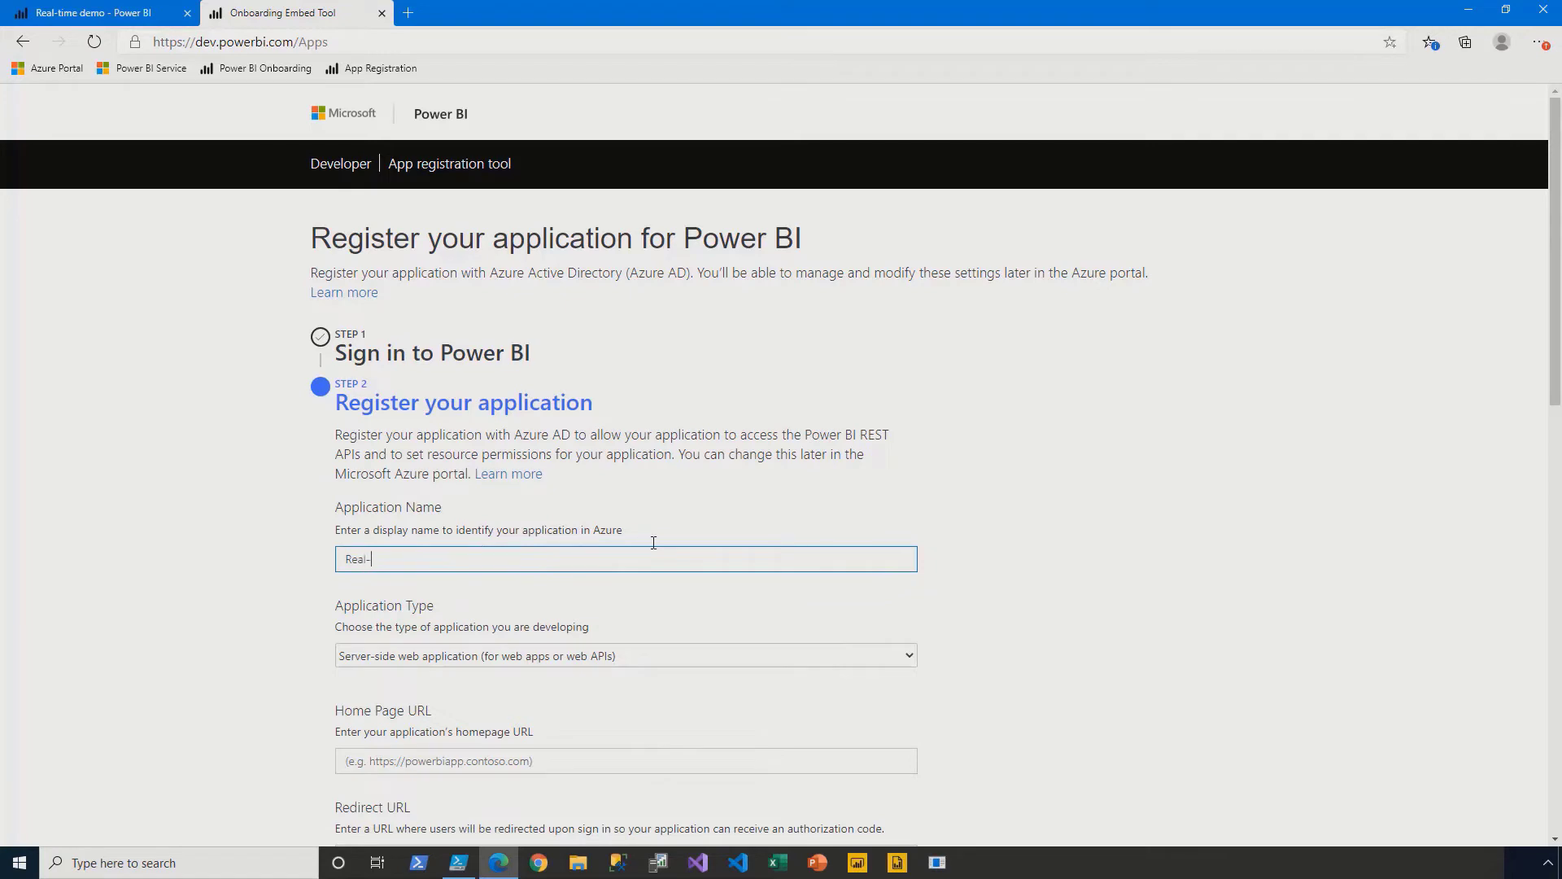
pyautogui.write('time demo')
pyautogui.click(705, 657)
pyautogui.click(731, 695)
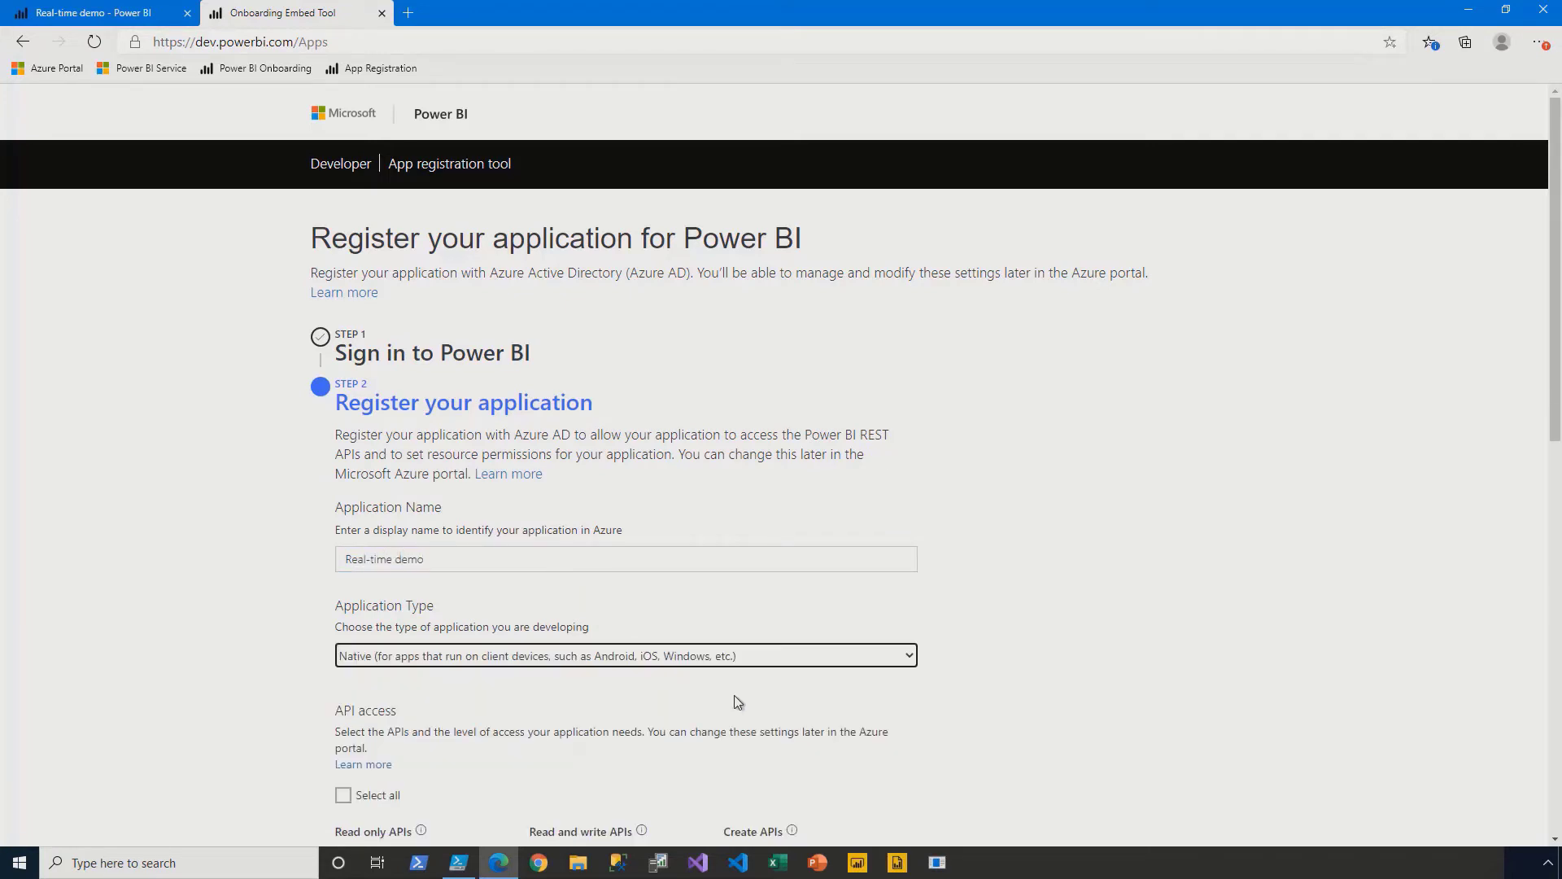
# - Grant the application access to all read-only, read and write, and create APIs, and register it
pyautogui.scroll(-5, 734, 695)
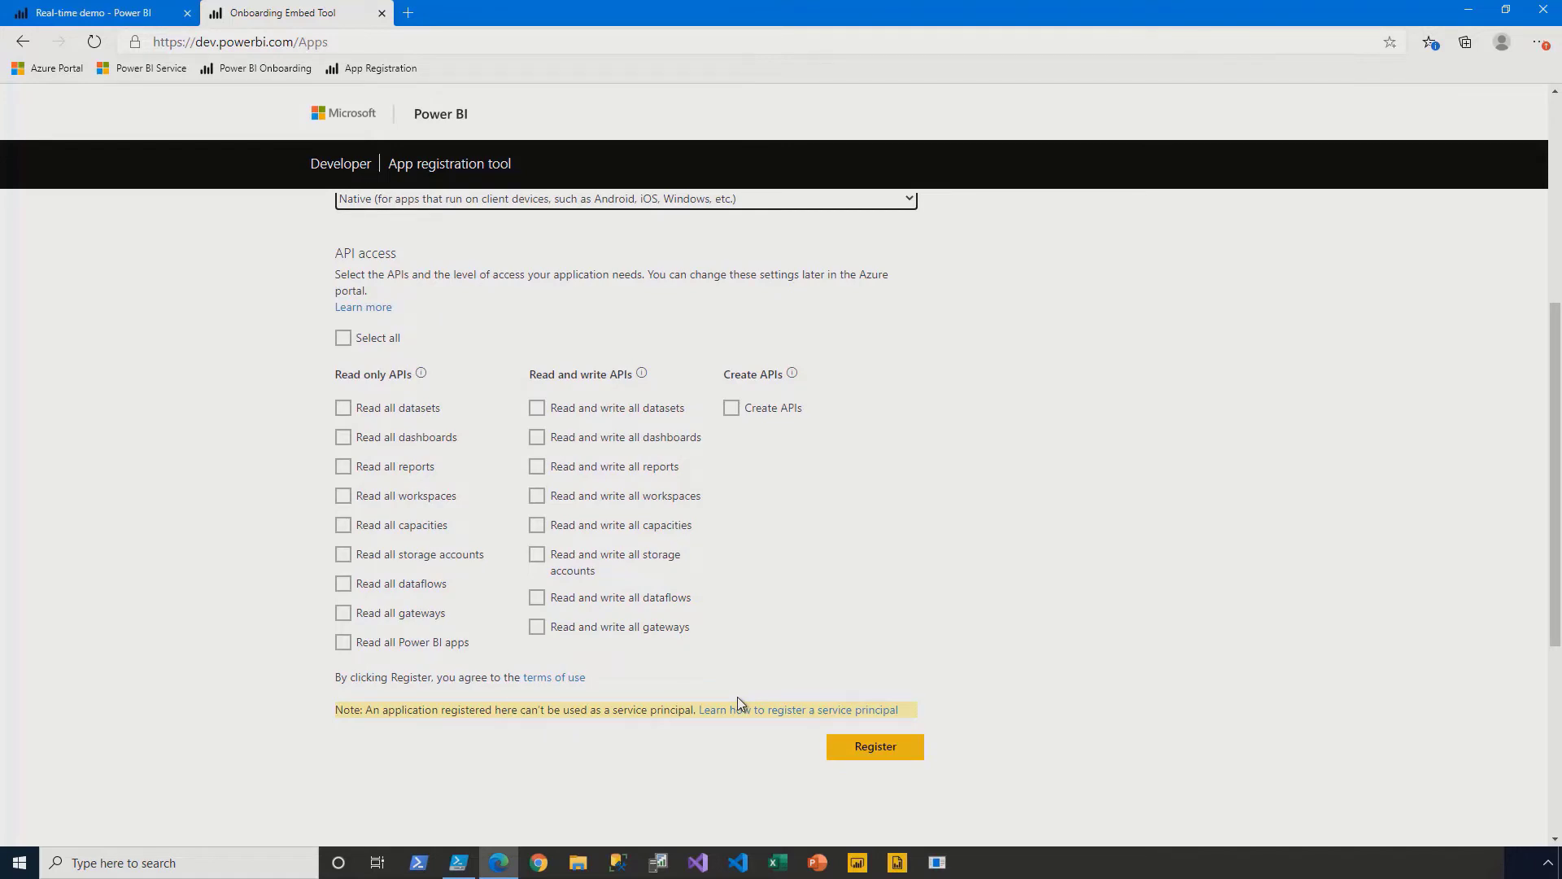
pyautogui.click(343, 338)
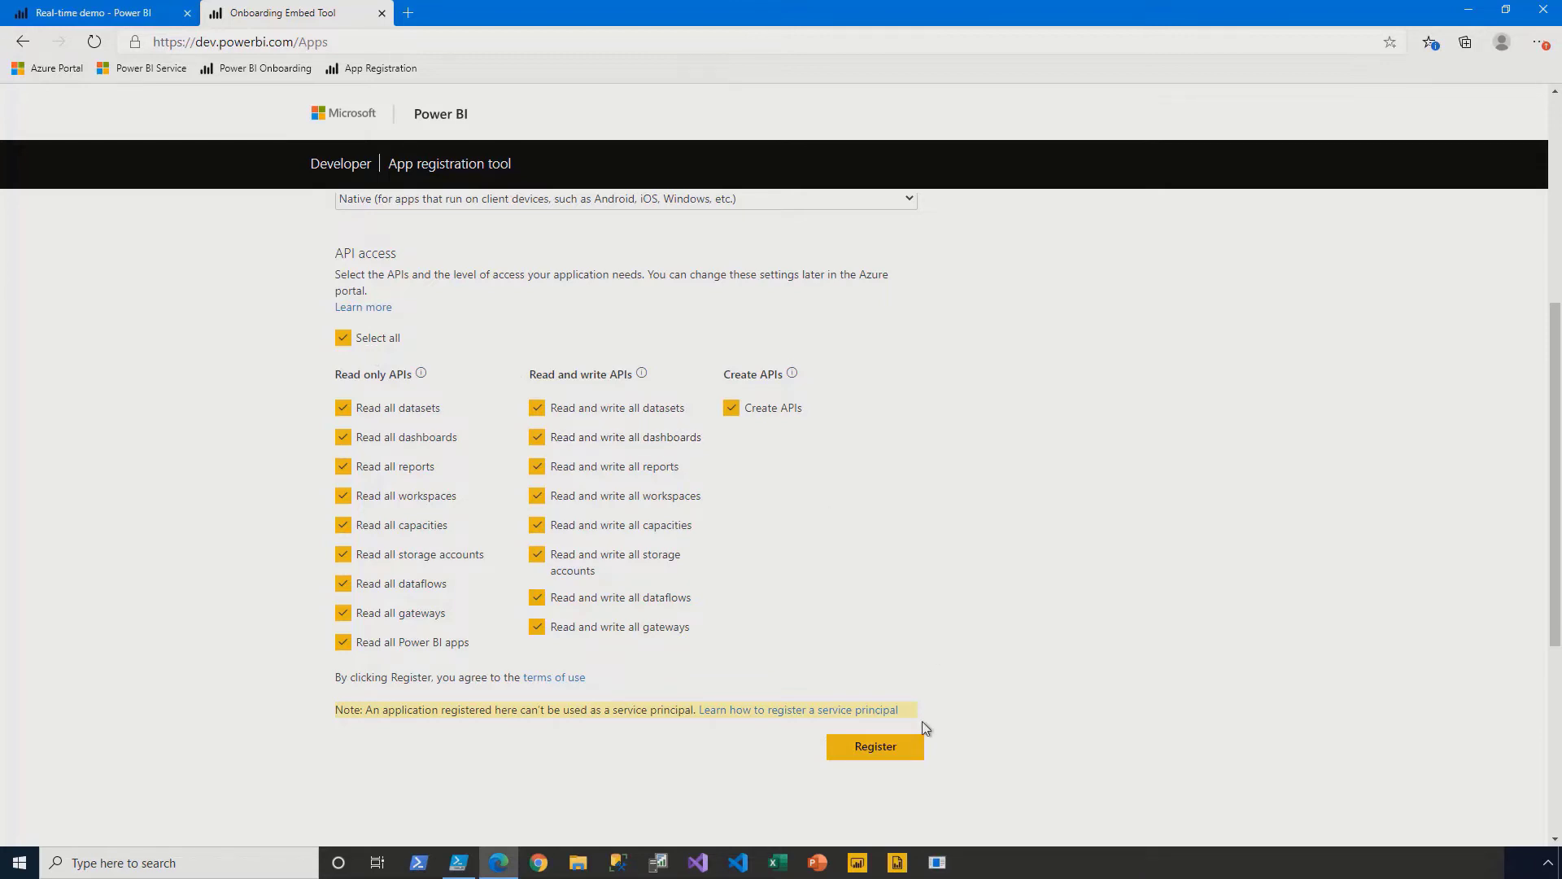
pyautogui.click(910, 753)
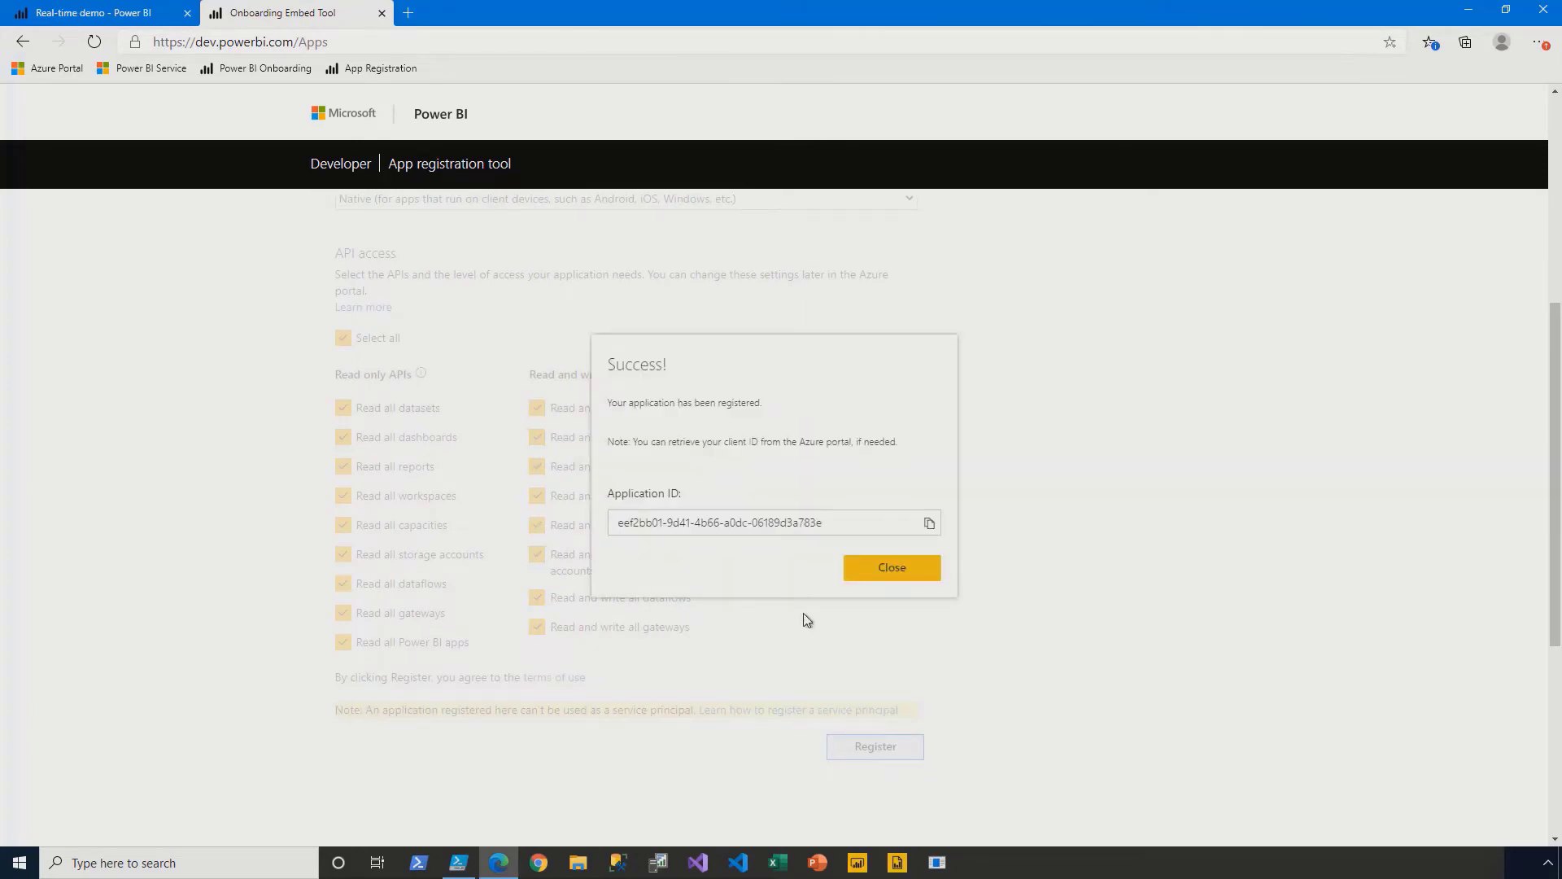
# - Copy the registered application's ID, dismiss the confirmation, and close the registration page
pyautogui.click(930, 526)
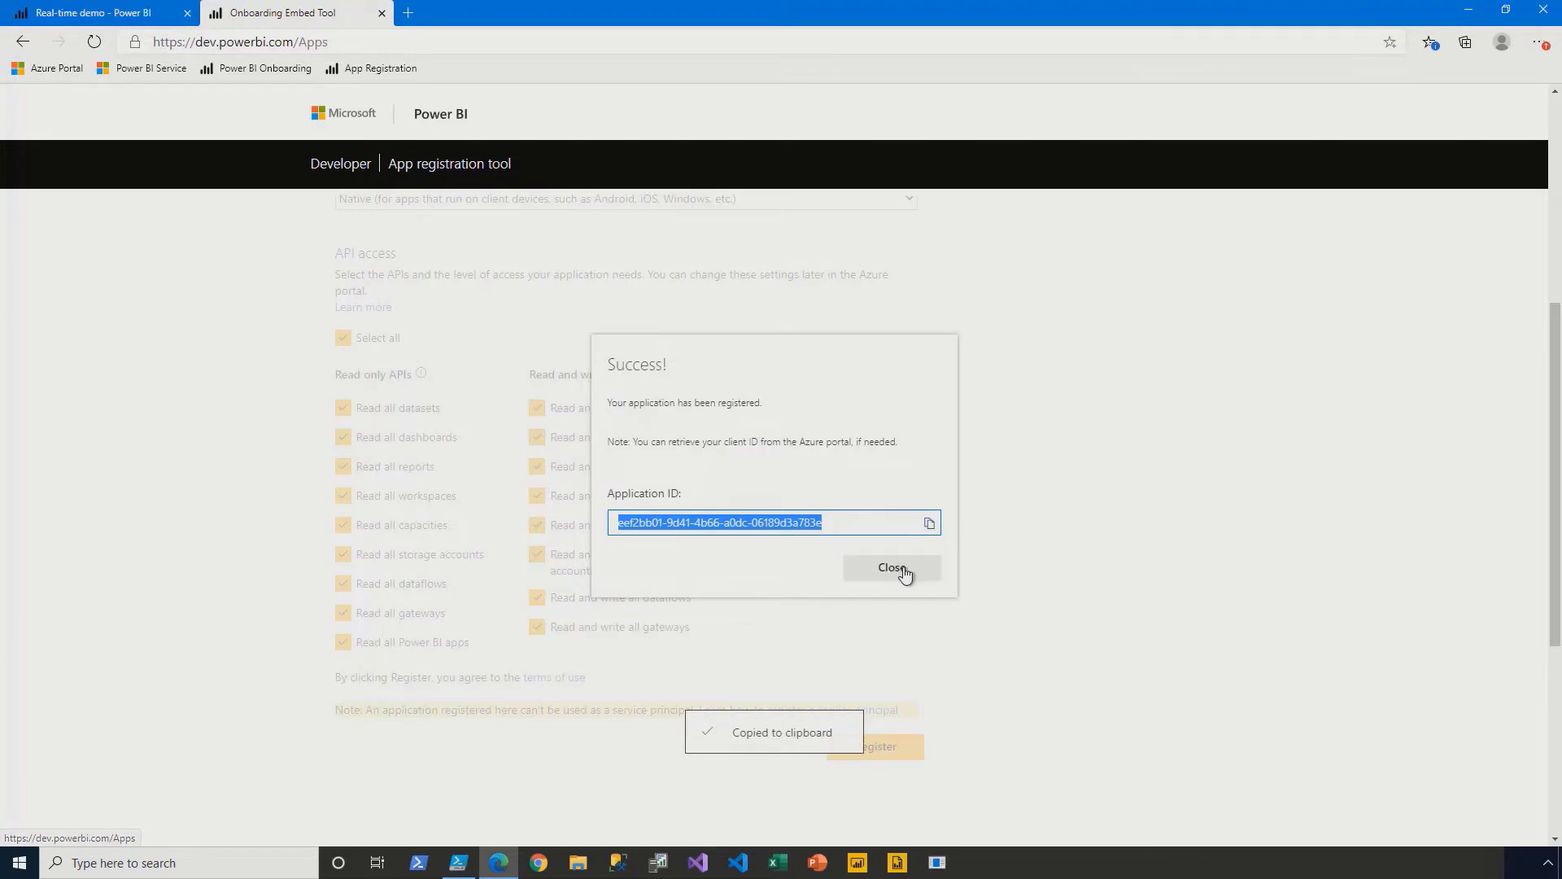
pyautogui.click(902, 568)
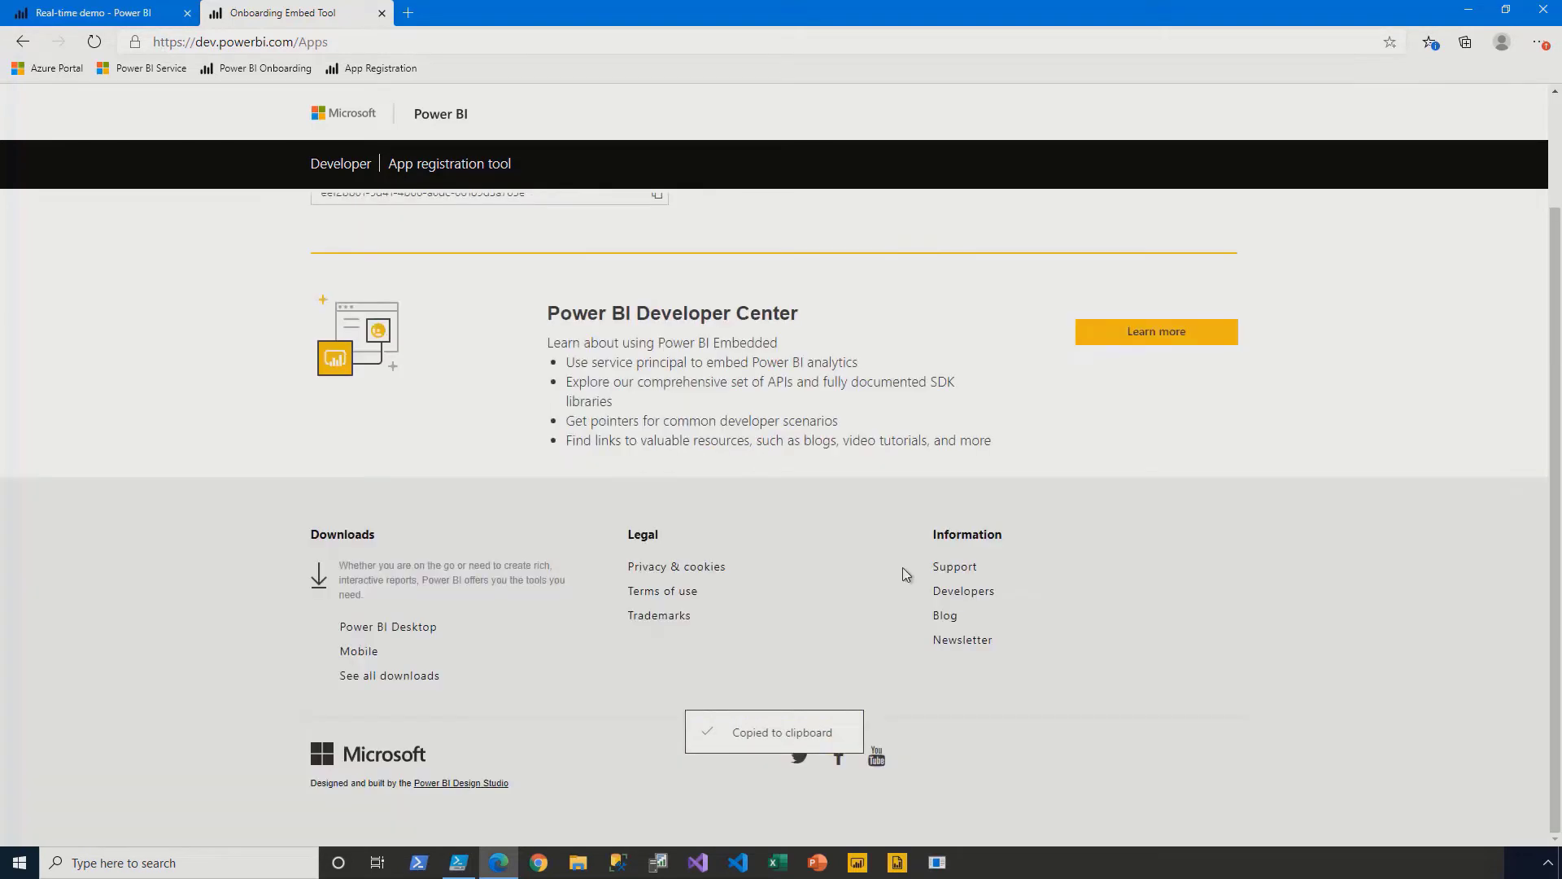
pyautogui.click(382, 13)
pyautogui.click(859, 132)
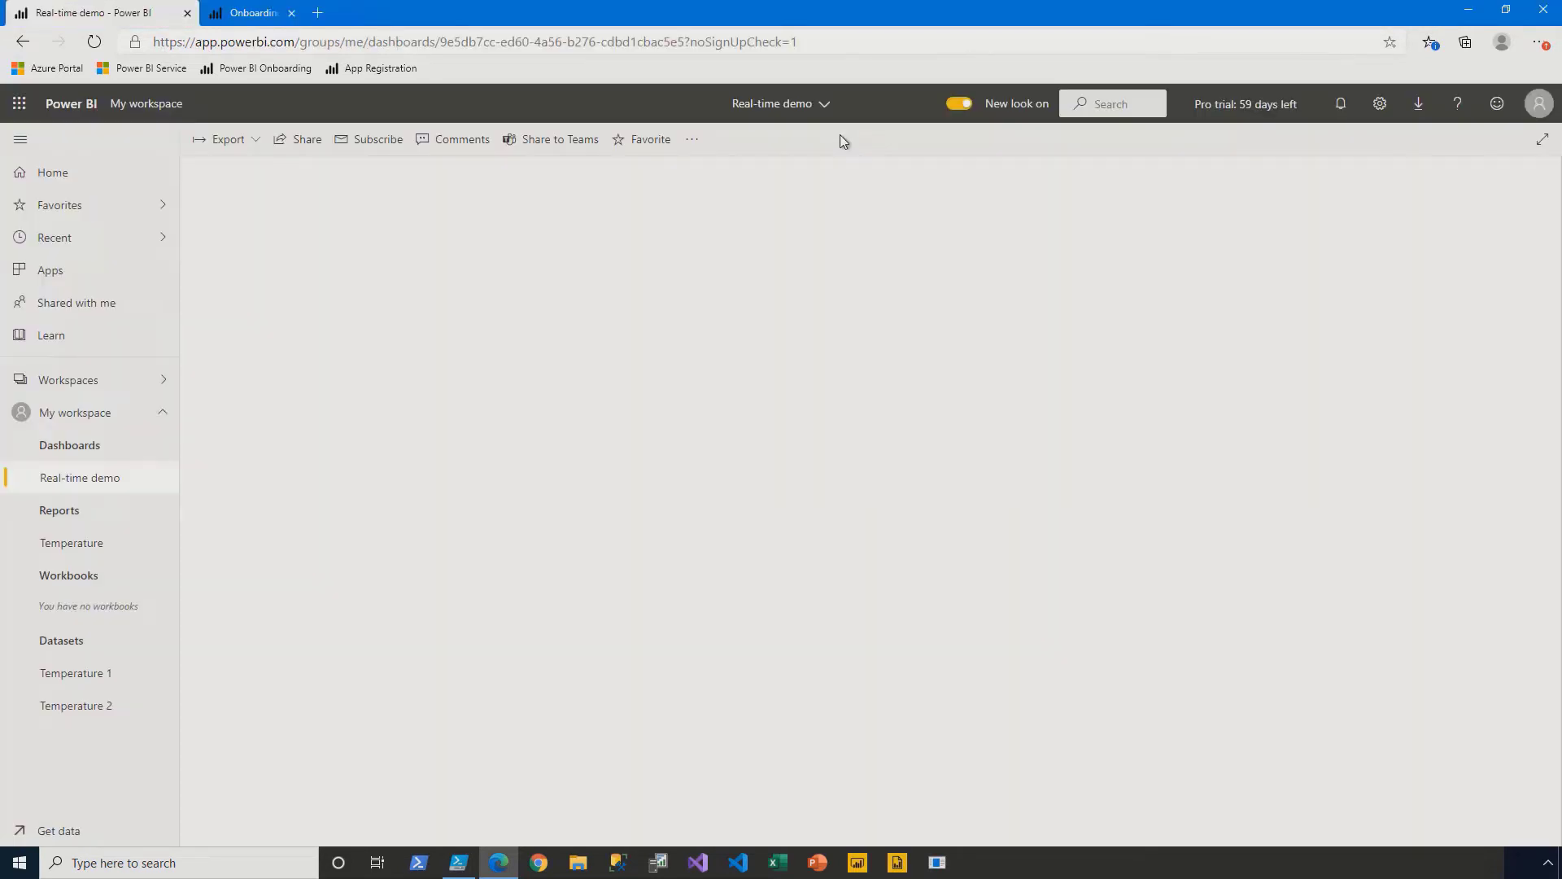
# - Minimize the browser and start Power BI REST API Explorer
pyautogui.click(1469, 11)
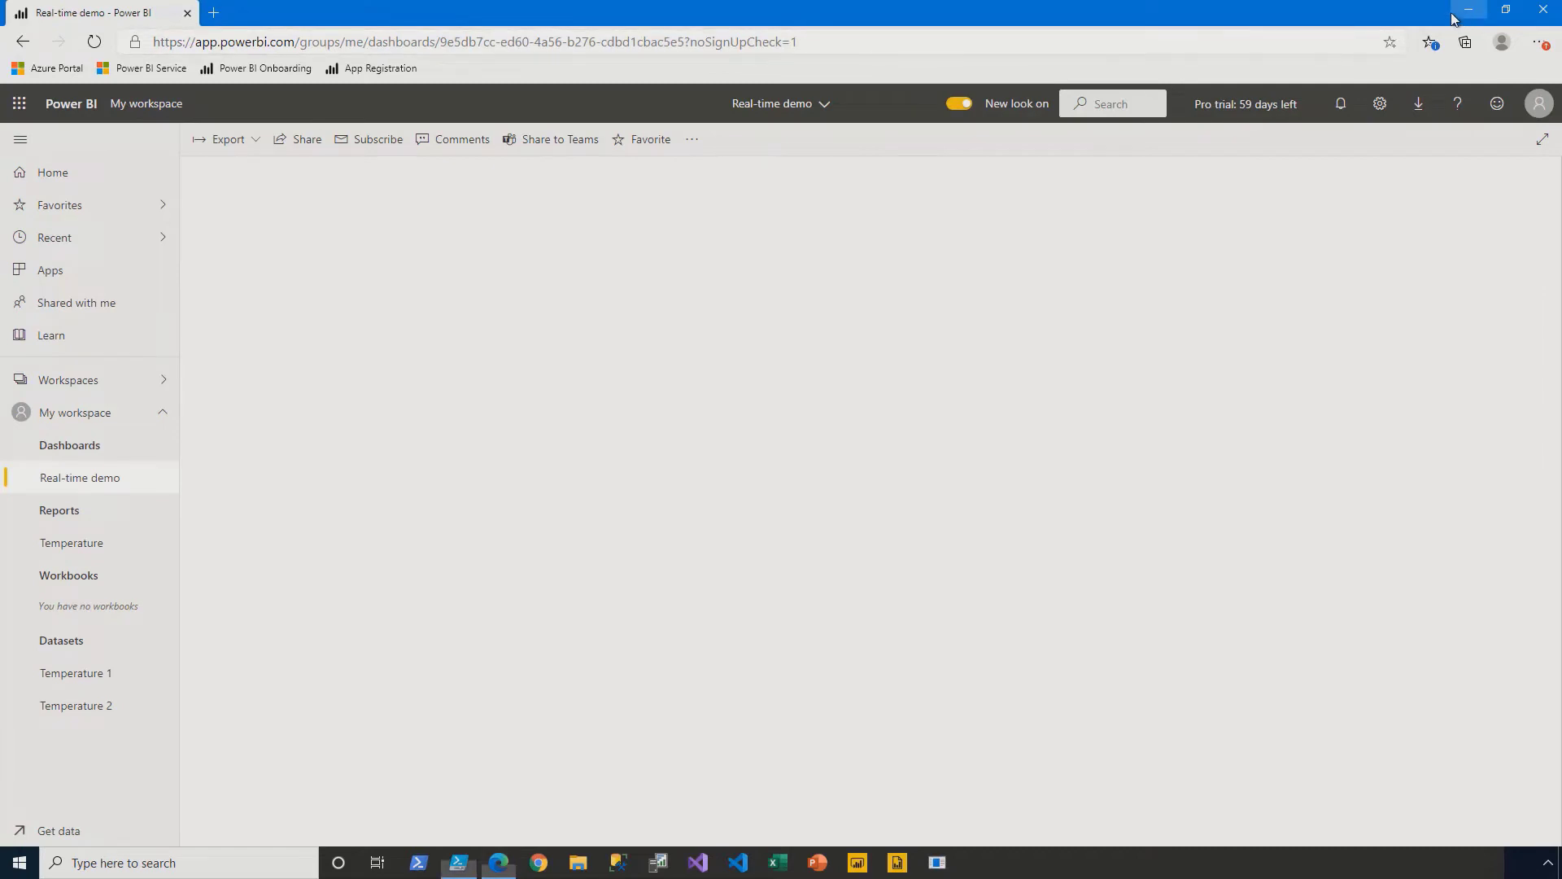
pyautogui.click(1412, 508)
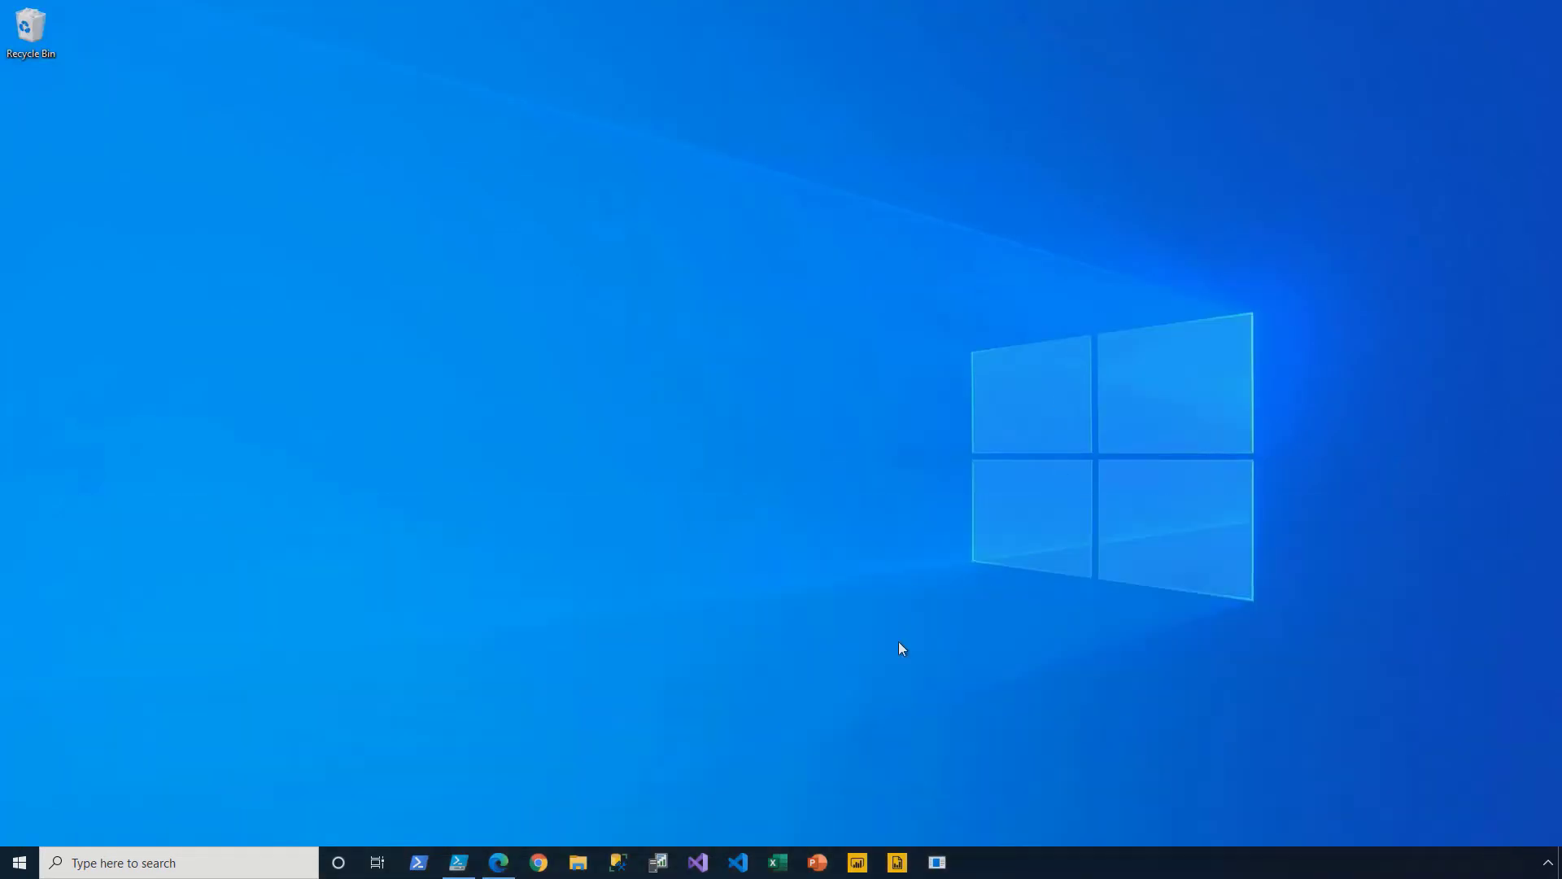
pyautogui.click(938, 863)
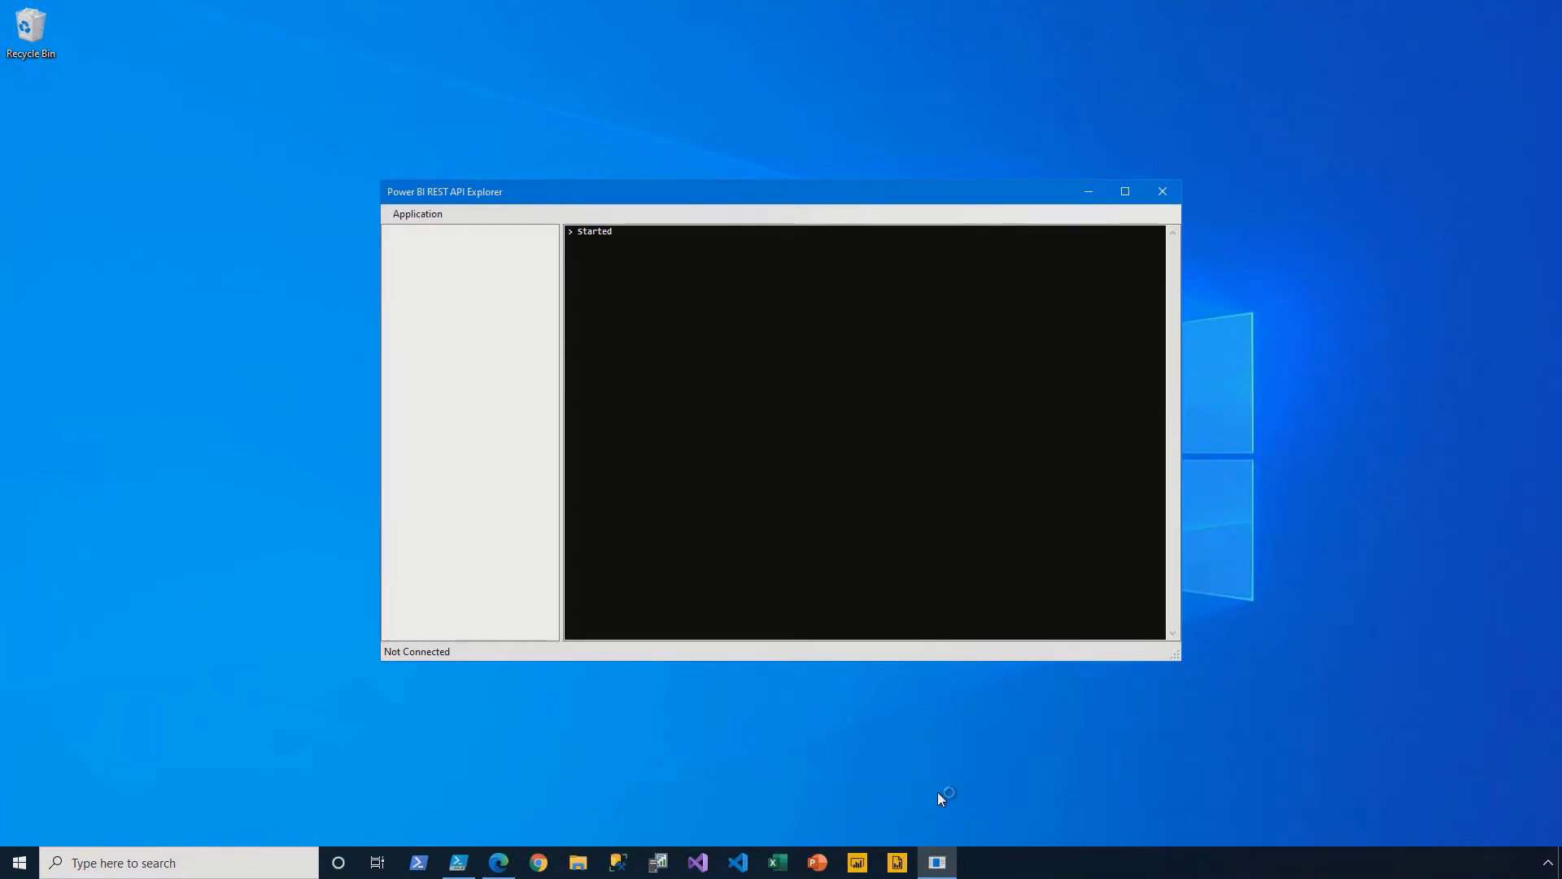
# - Paste the copied application ID into the Explorer's options and accept them with the existing redirect URI
pyautogui.click(420, 214)
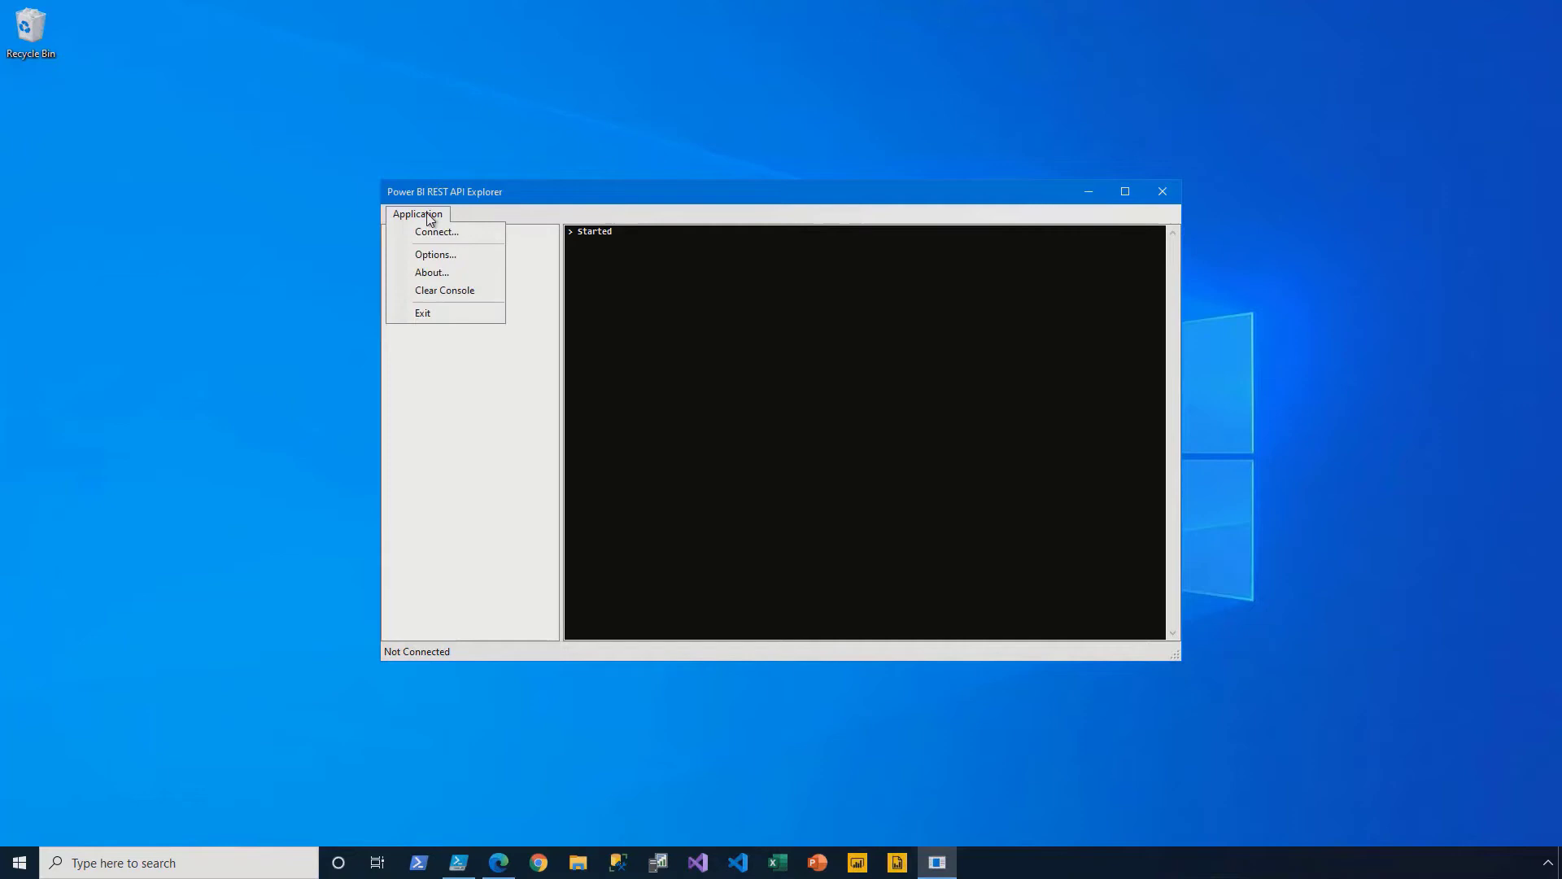
pyautogui.click(462, 253)
pyautogui.rightClick(687, 396)
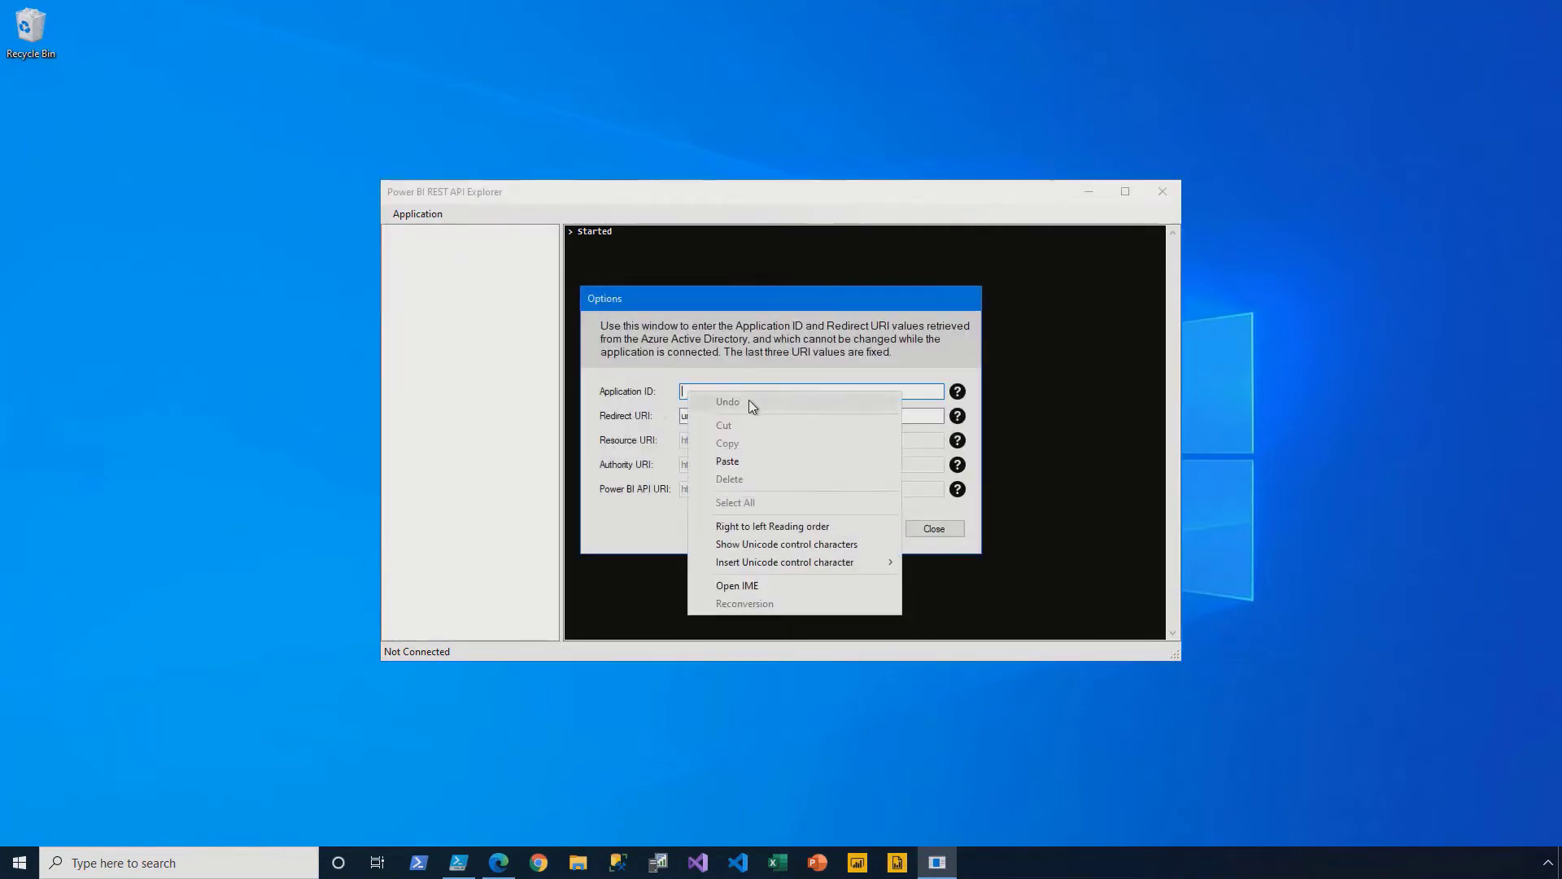
pyautogui.click(746, 452)
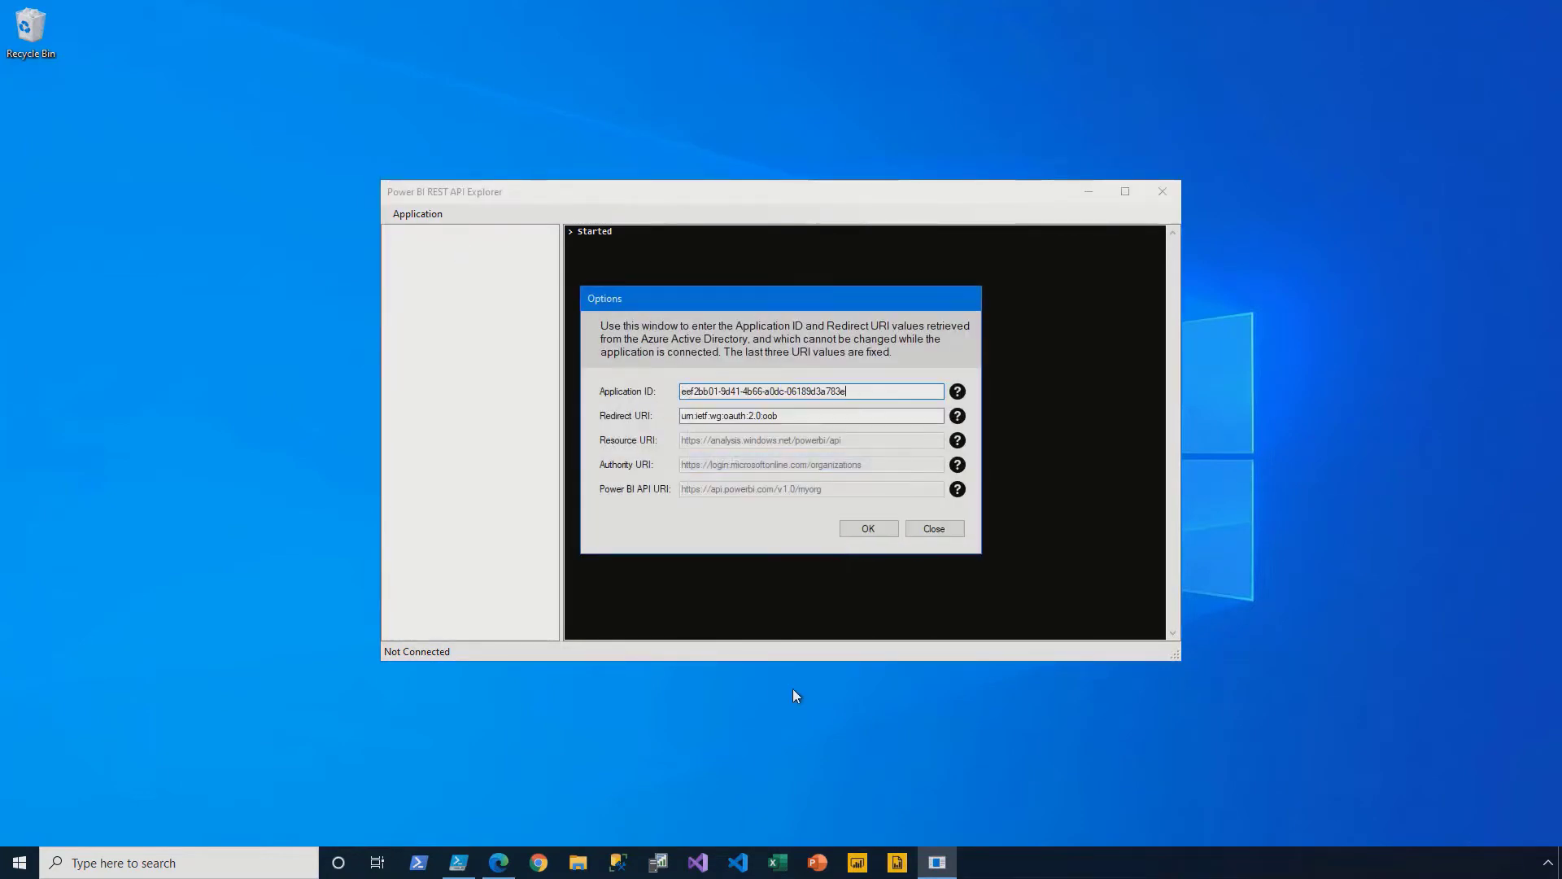
pyautogui.click(861, 535)
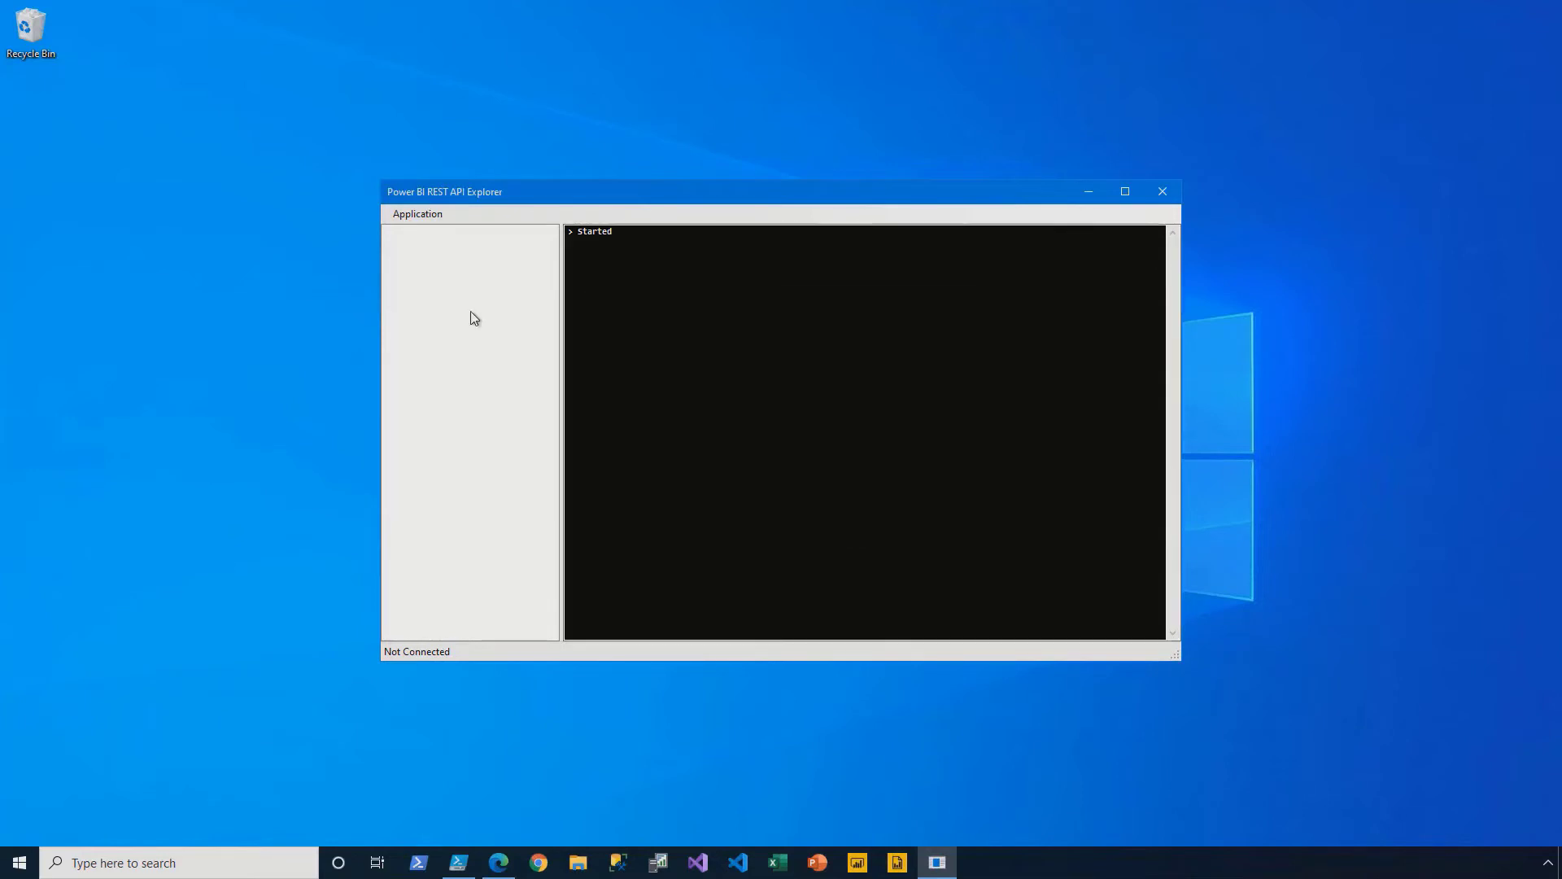
# - Connect to Power BI with the existing lab account, entering its password and accepting the permissions requested by the Real-time demo application
pyautogui.click(436, 208)
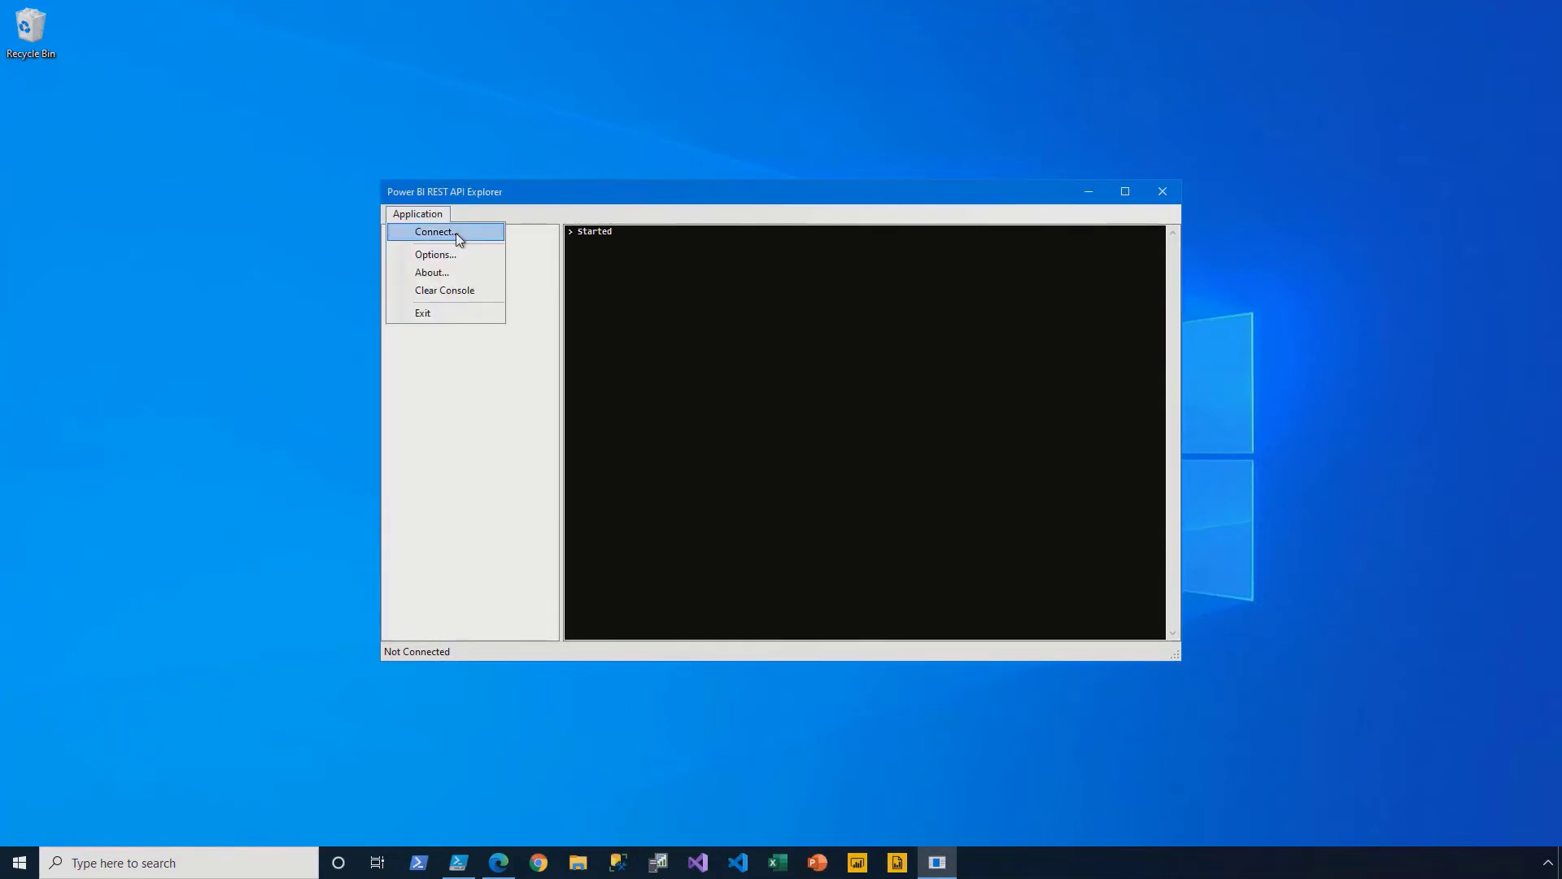
pyautogui.click(456, 233)
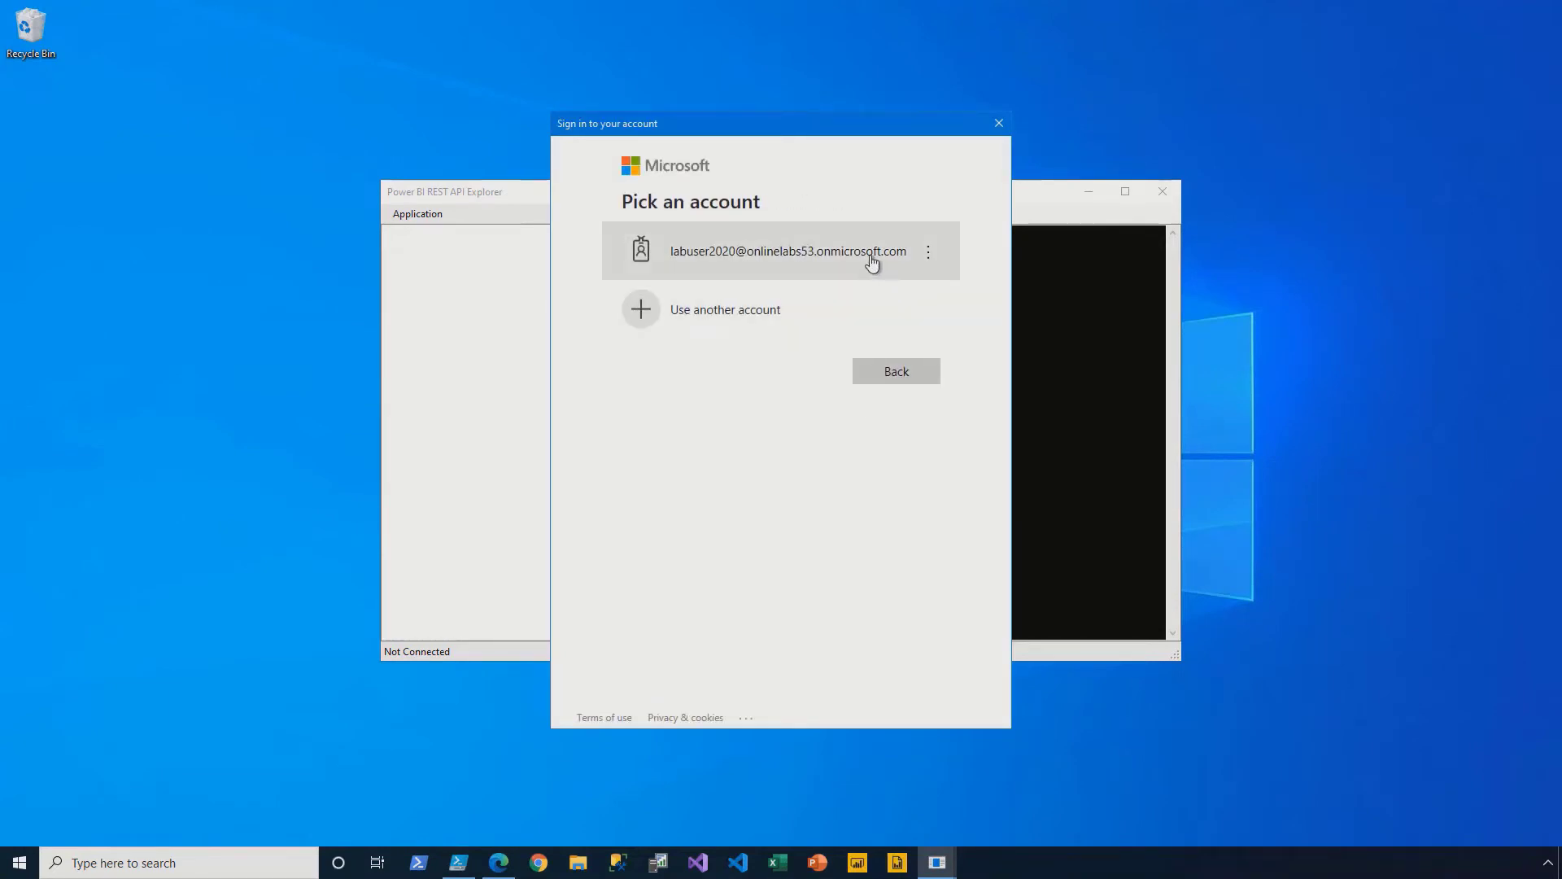
pyautogui.click(872, 261)
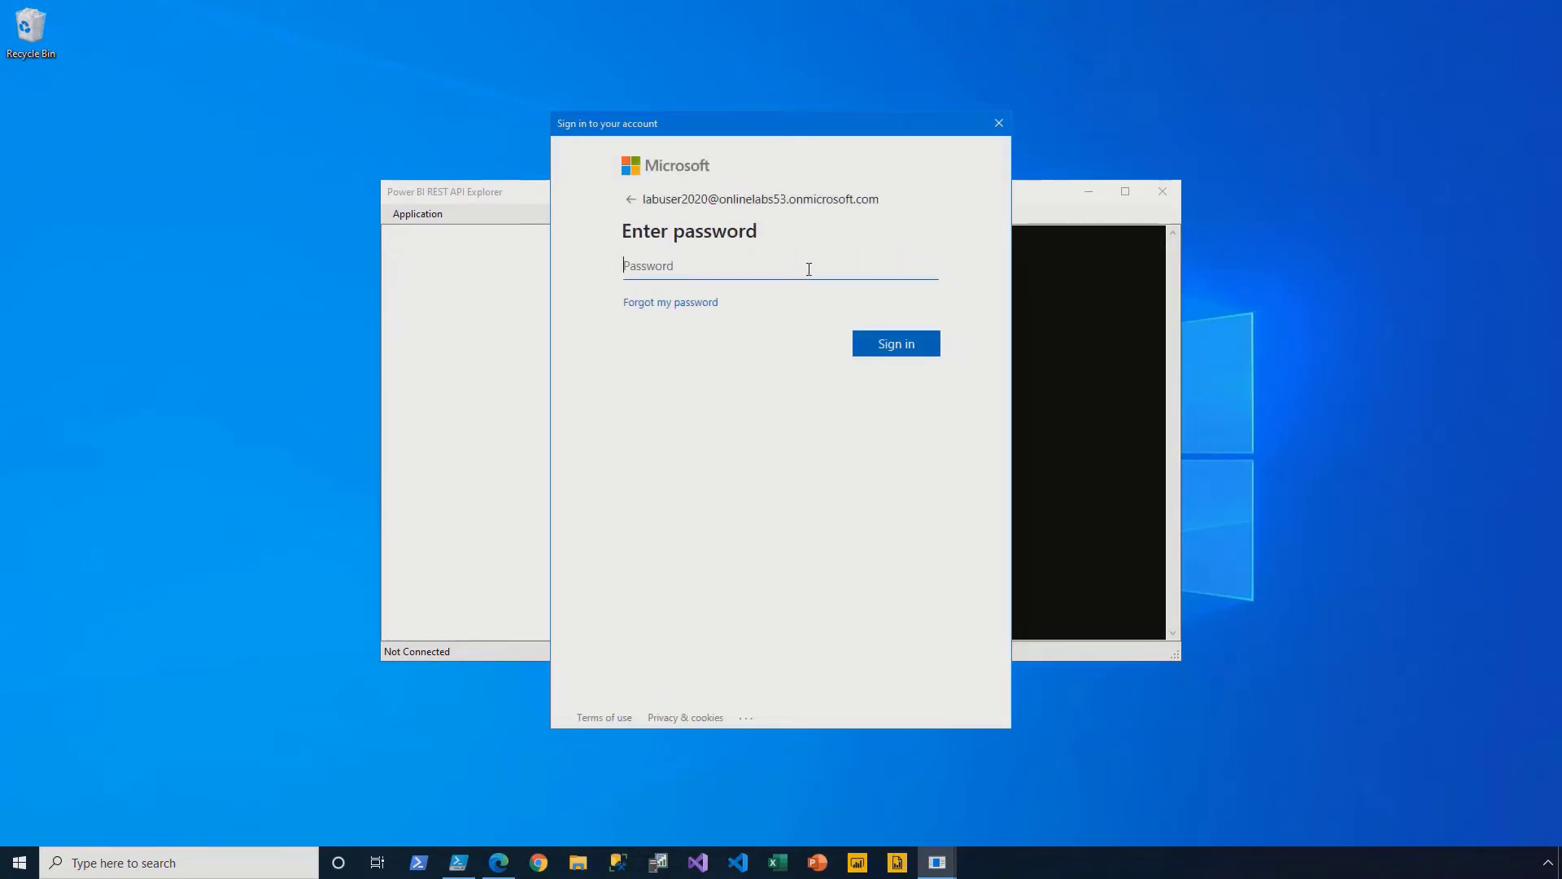
pyautogui.write('**********')
pyautogui.click(929, 347)
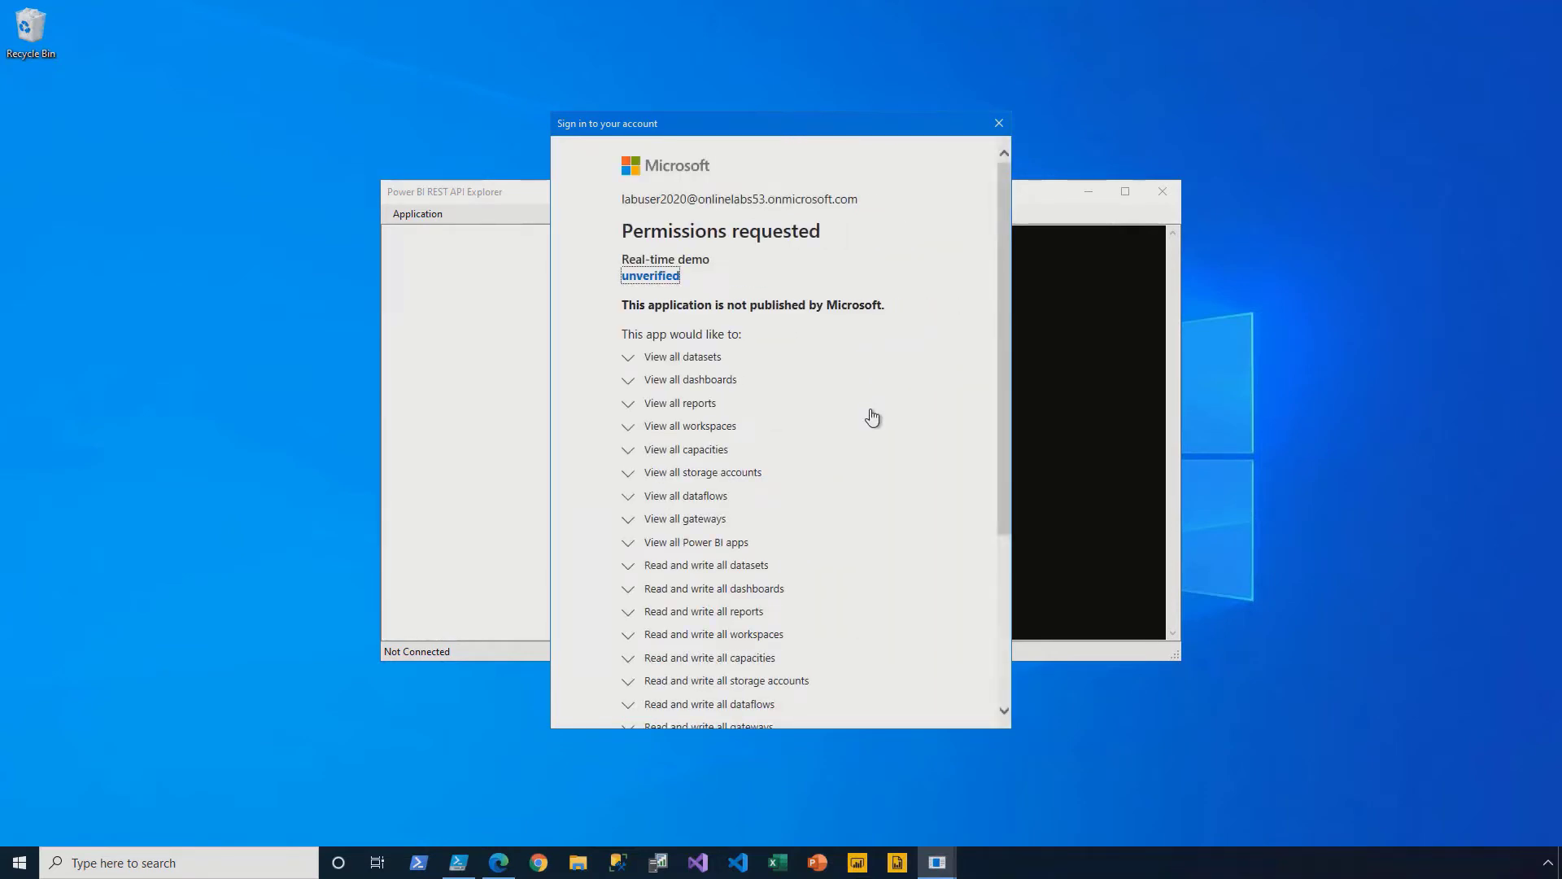
pyautogui.scroll(-3, 889, 497)
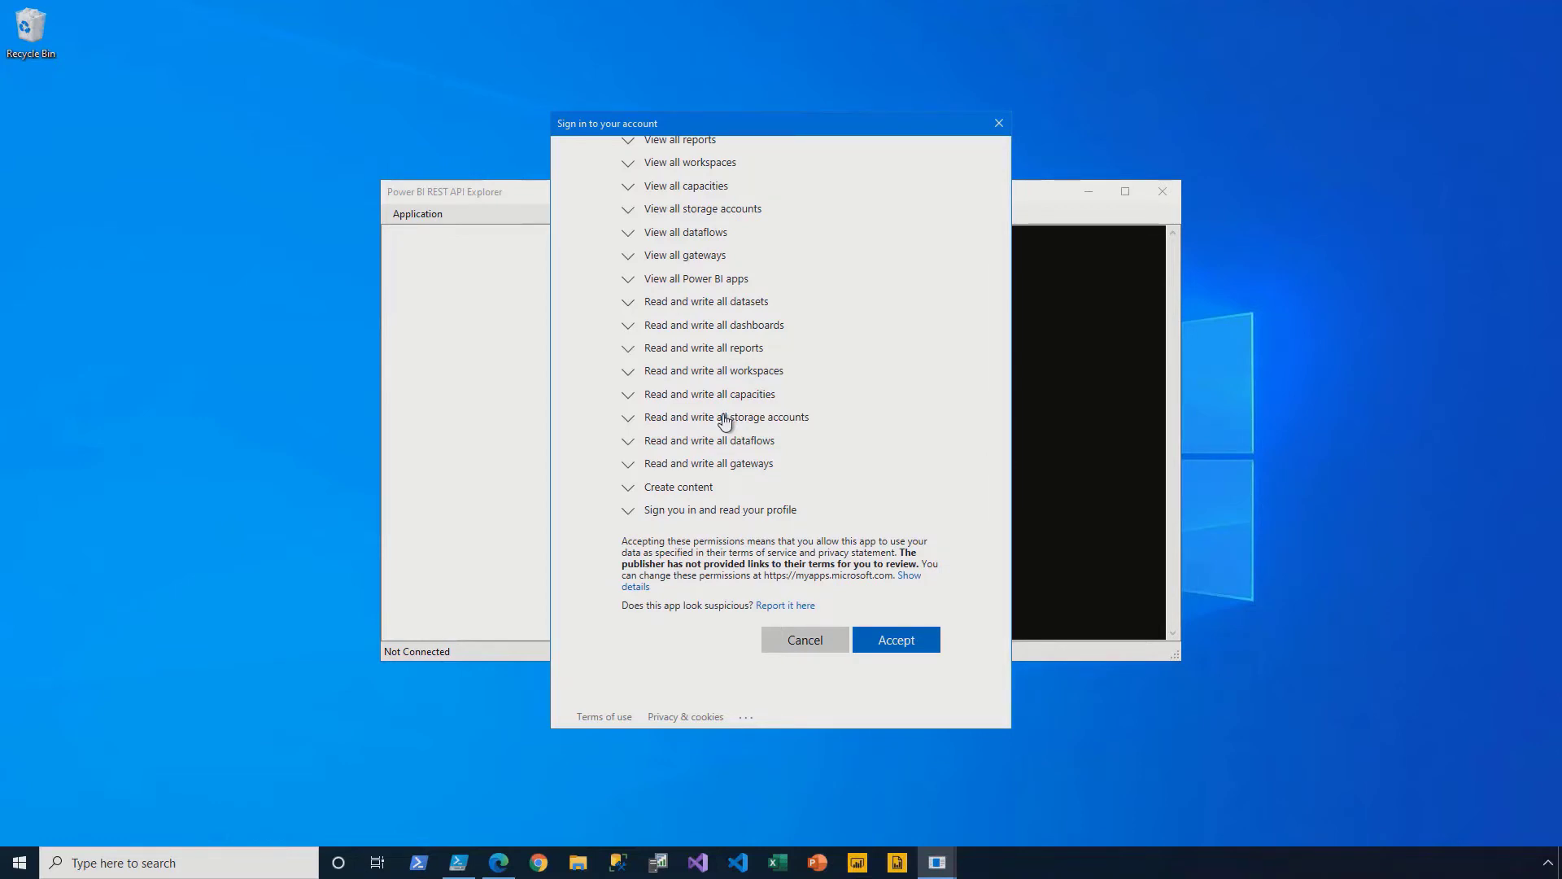
pyautogui.click(918, 645)
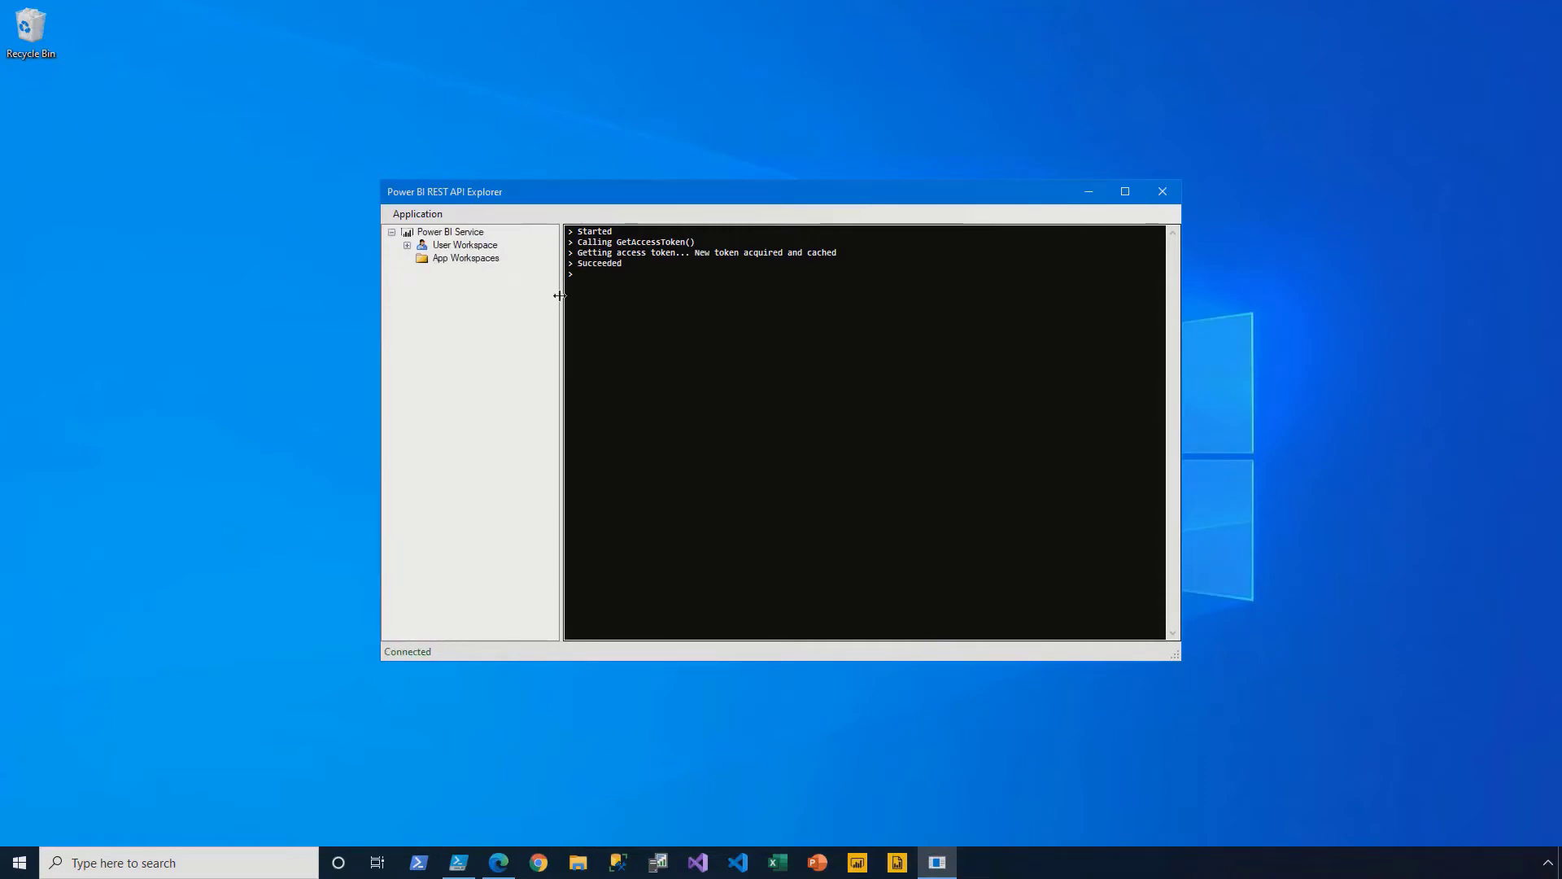
# - Retrieve the list of app workspaces and the datasets in the user workspace
pyautogui.click(485, 260)
pyautogui.rightClick(486, 262)
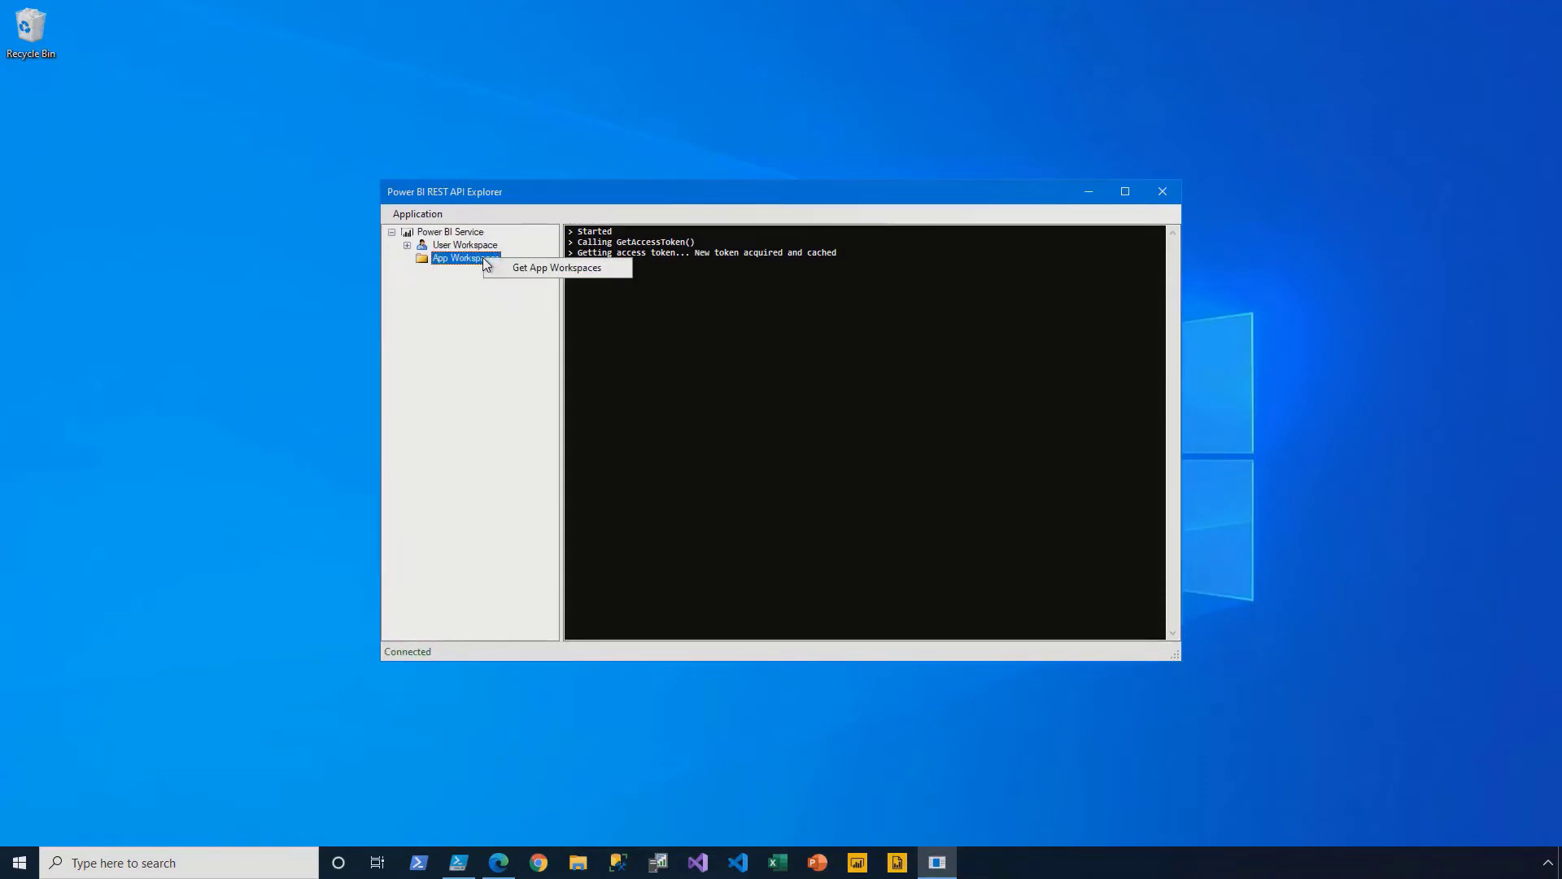
pyautogui.click(607, 279)
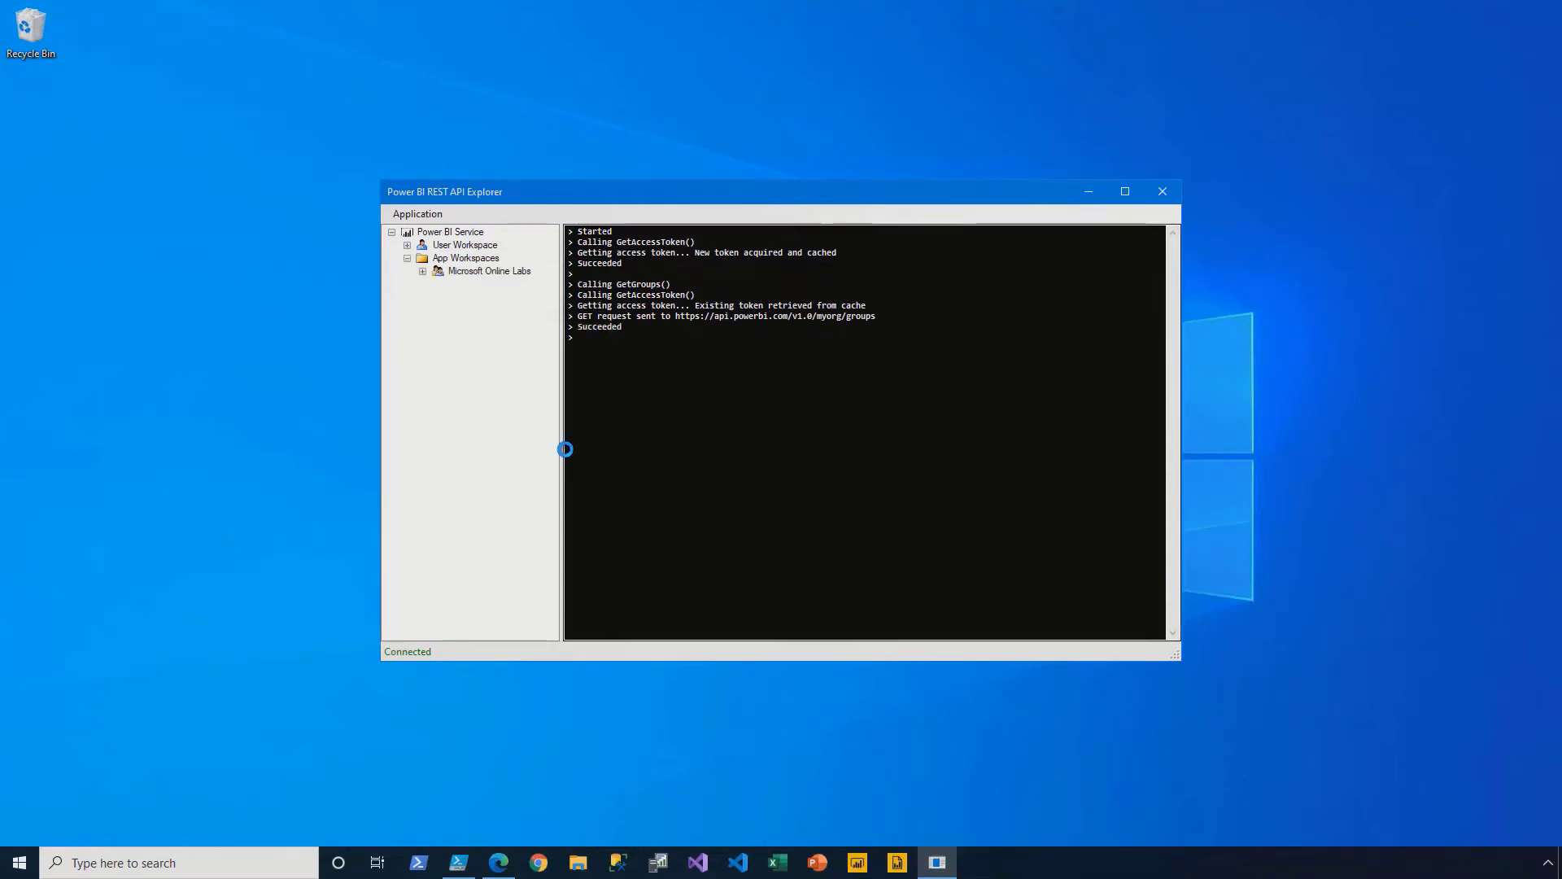
pyautogui.click(408, 245)
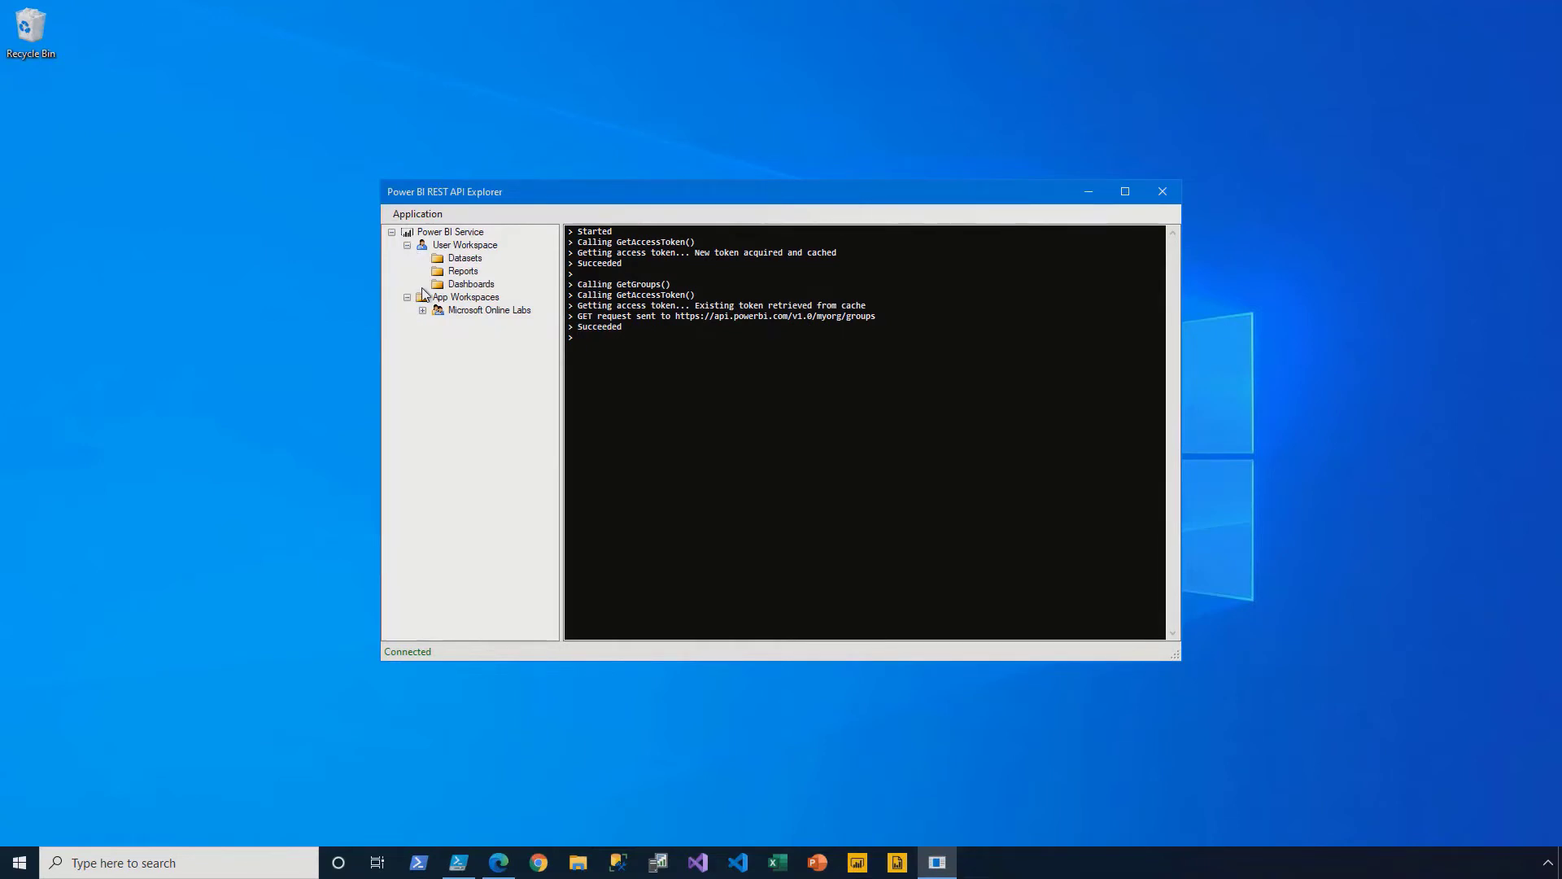
pyautogui.rightClick(481, 258)
pyautogui.click(535, 289)
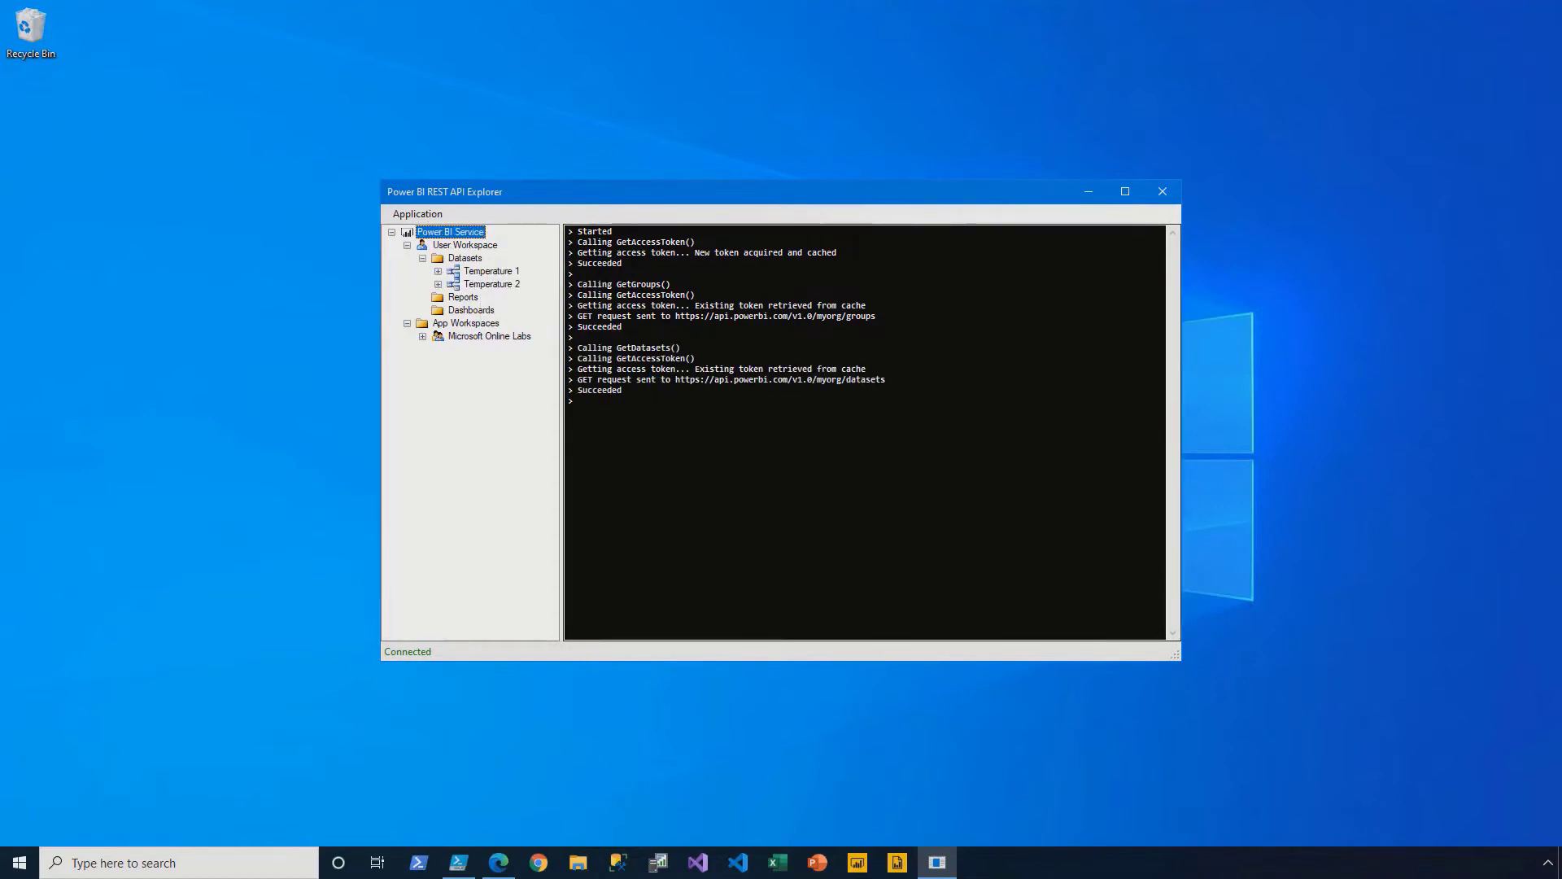
# - Retrieve the tables of the Temperature 2 dataset and select its RealTimeData table
pyautogui.click(438, 284)
pyautogui.rightClick(489, 298)
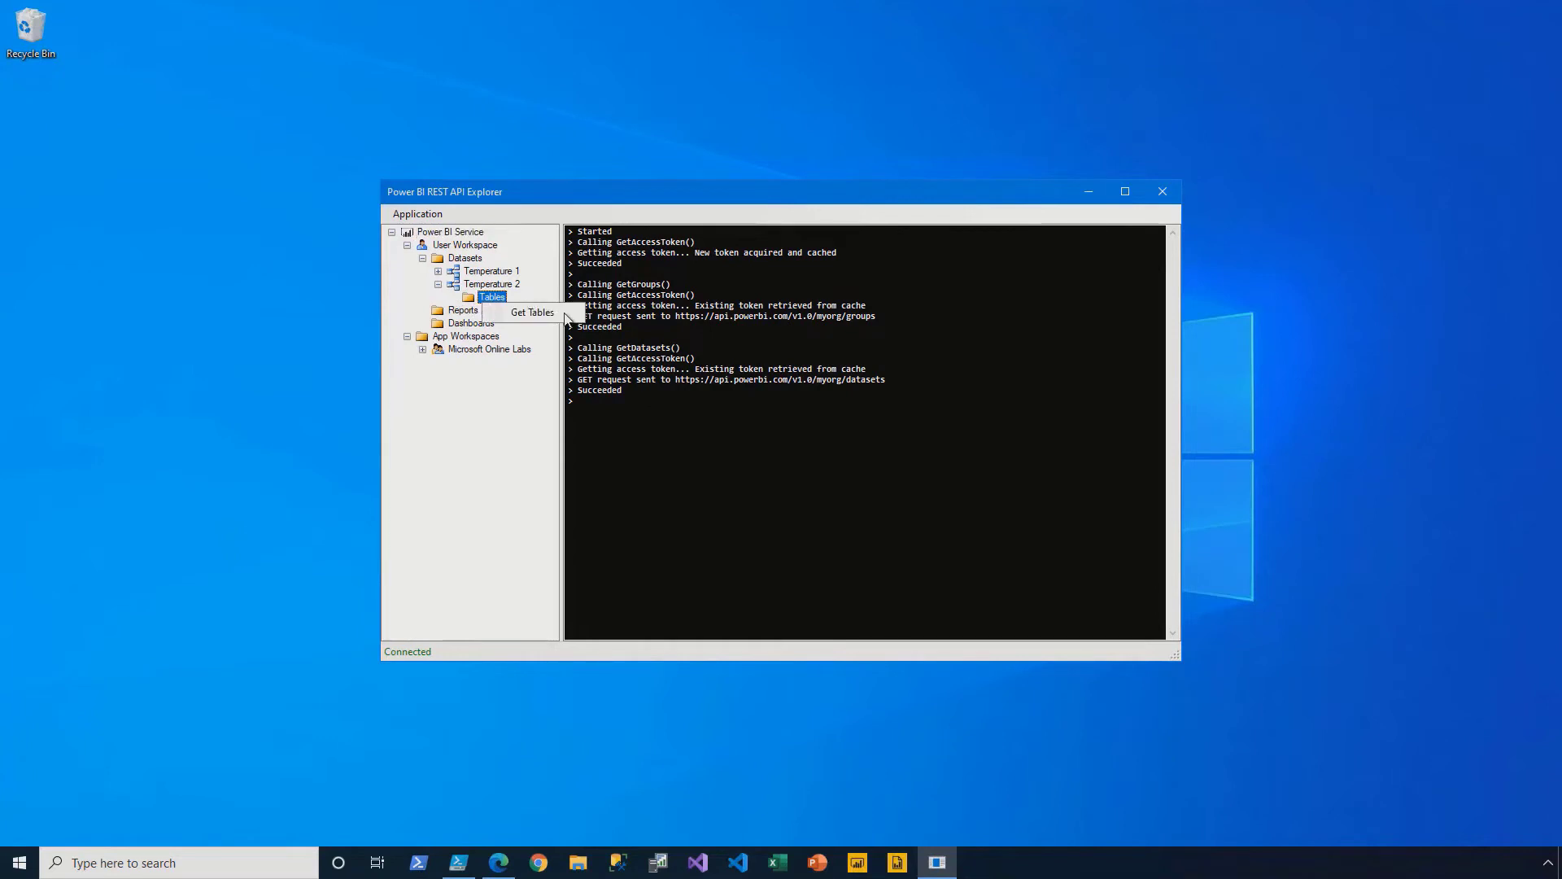
pyautogui.click(529, 311)
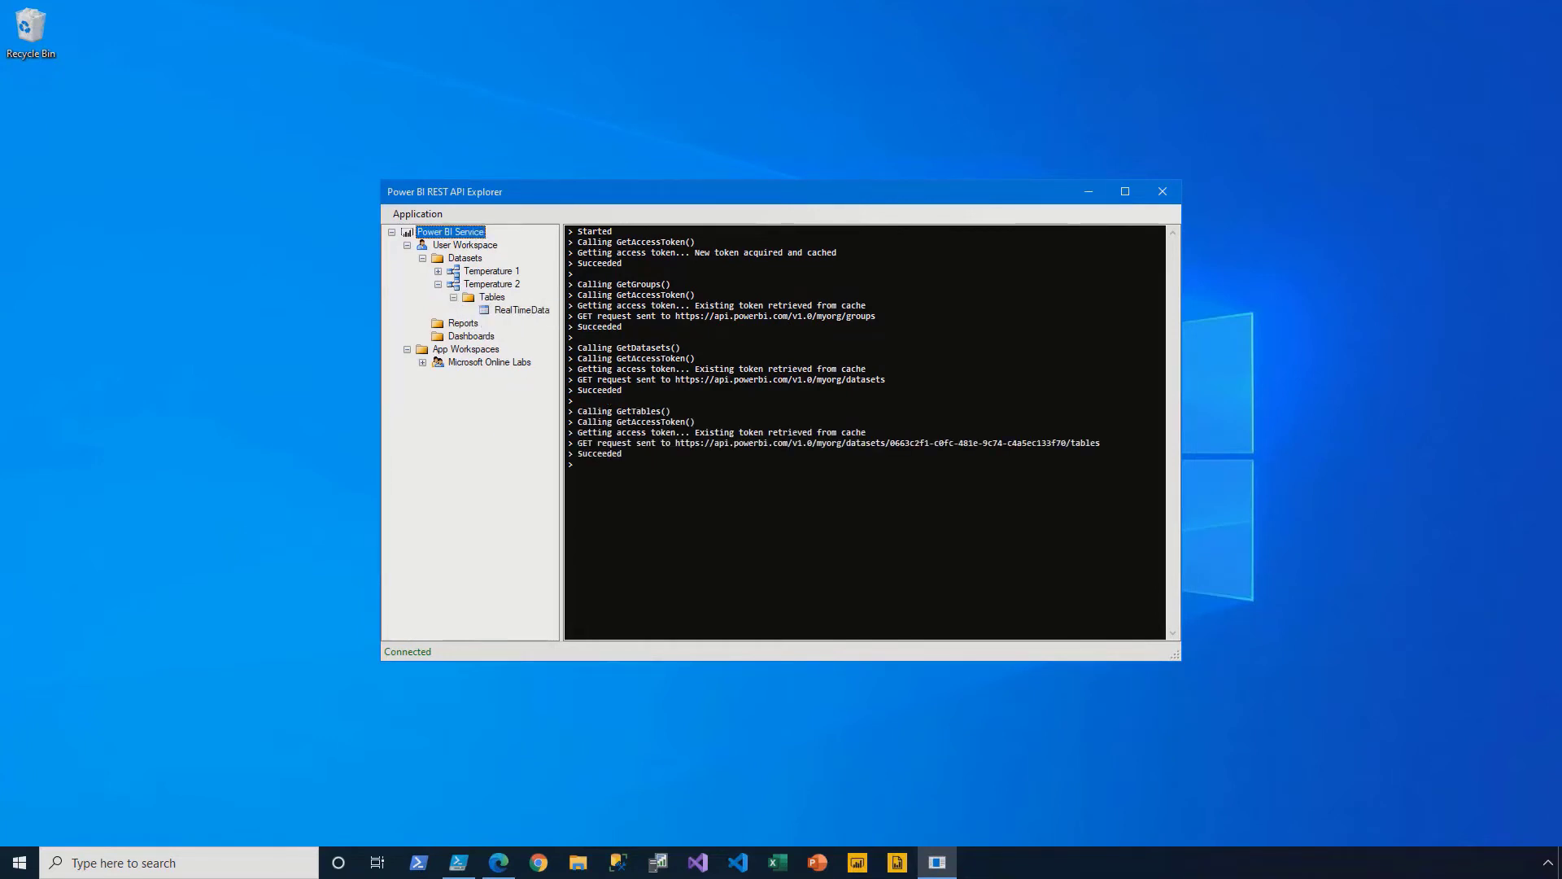
pyautogui.click(525, 310)
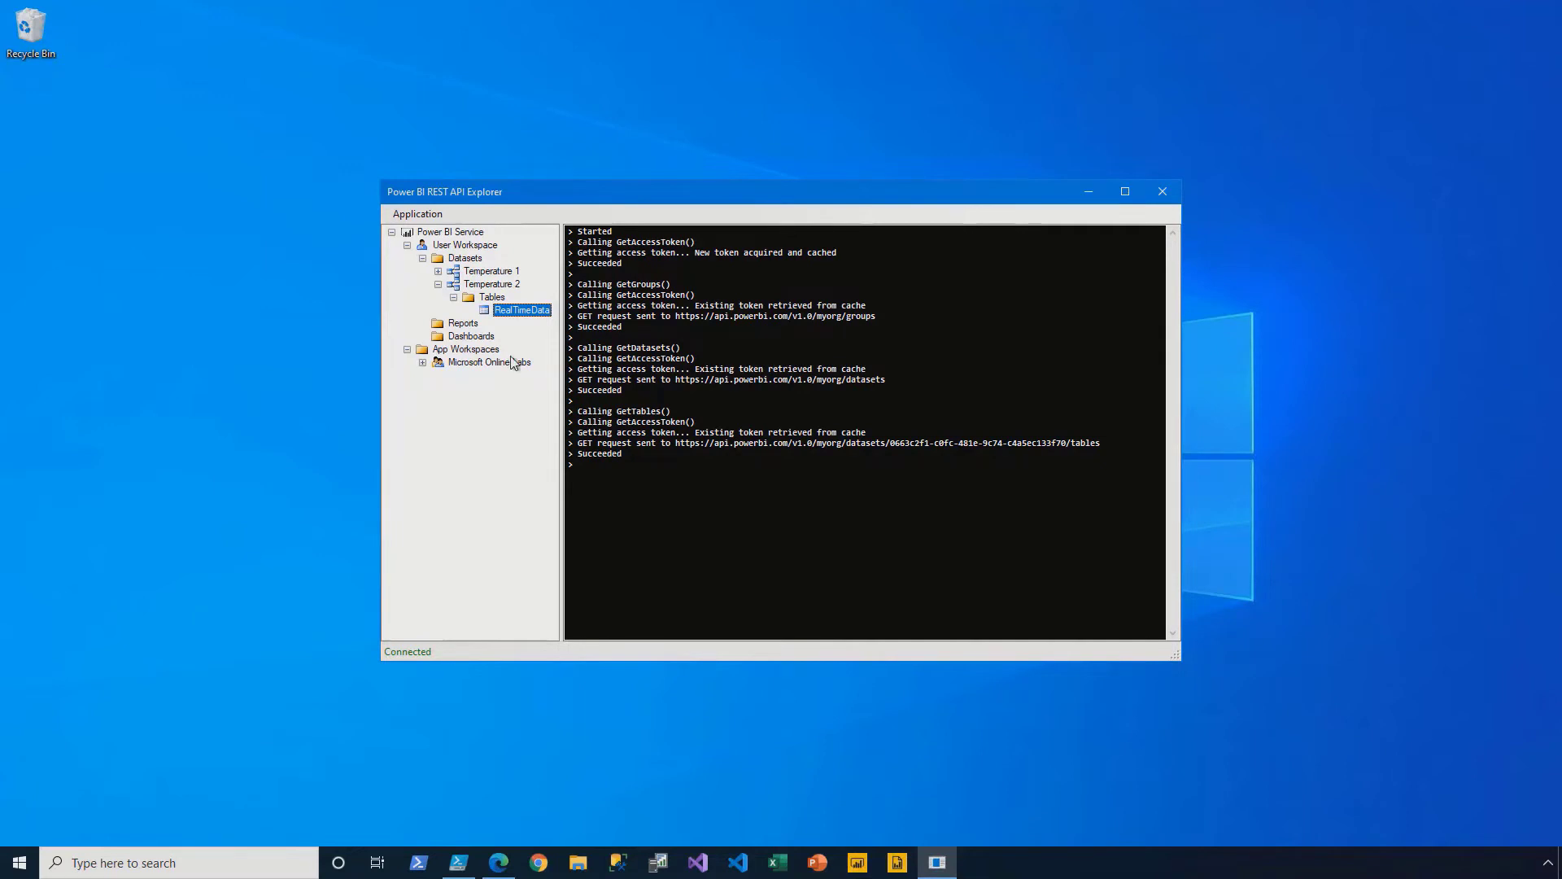
# - Define a new dataset E-Commerce 1 in JSON with a Browsing table of Timestamp, Product, Category and Country columns, and defaultMode set to Push
pyautogui.rightClick(476, 257)
pyautogui.click(539, 263)
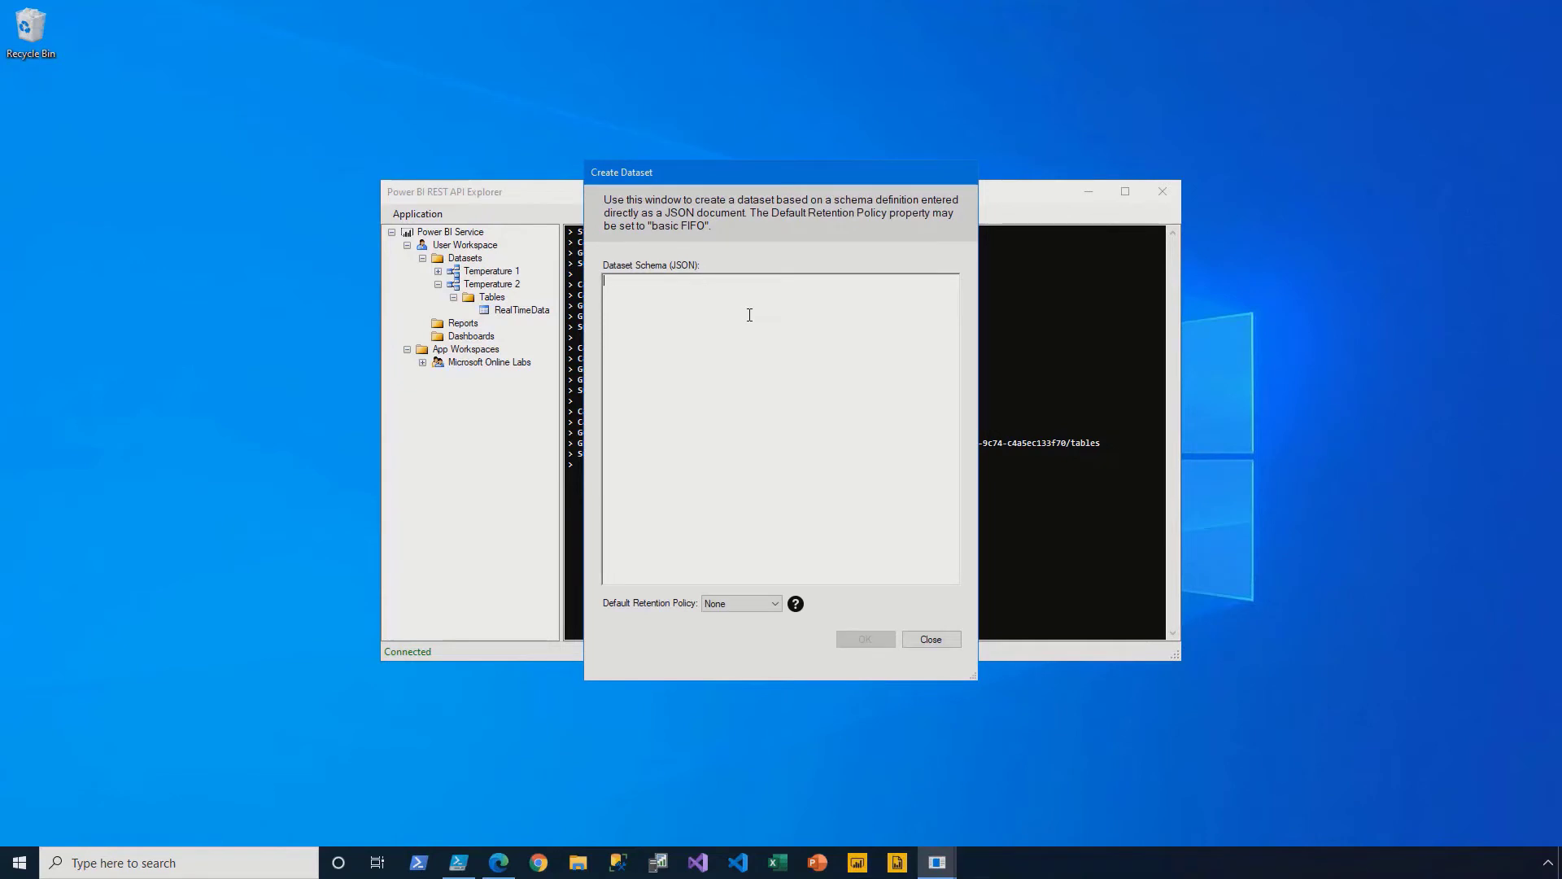
pyautogui.hotkey('ctrl', 'v')
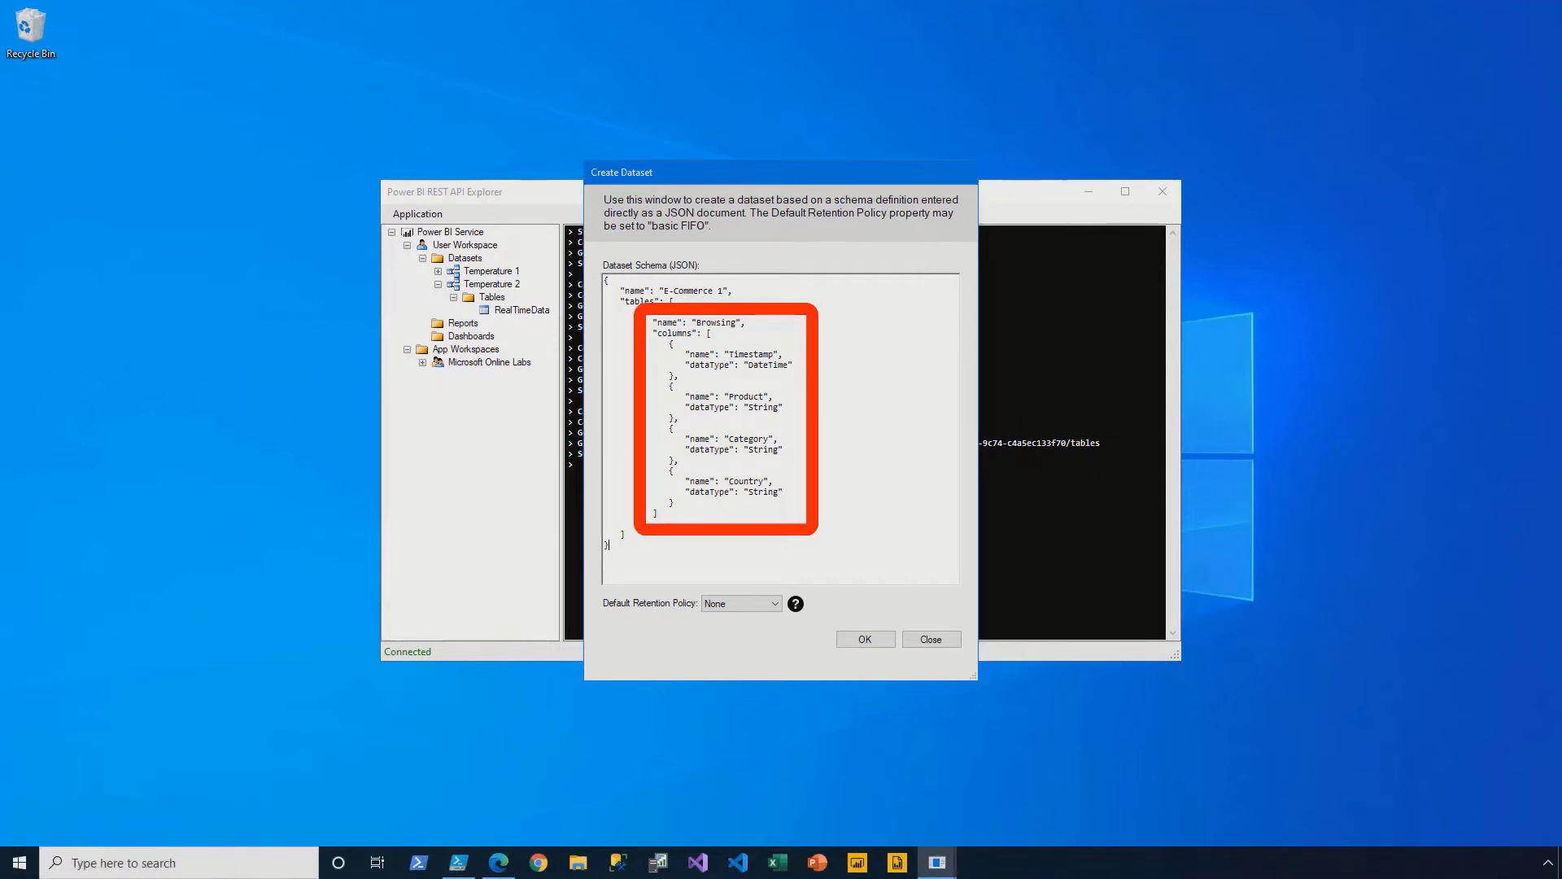
pyautogui.click(766, 291)
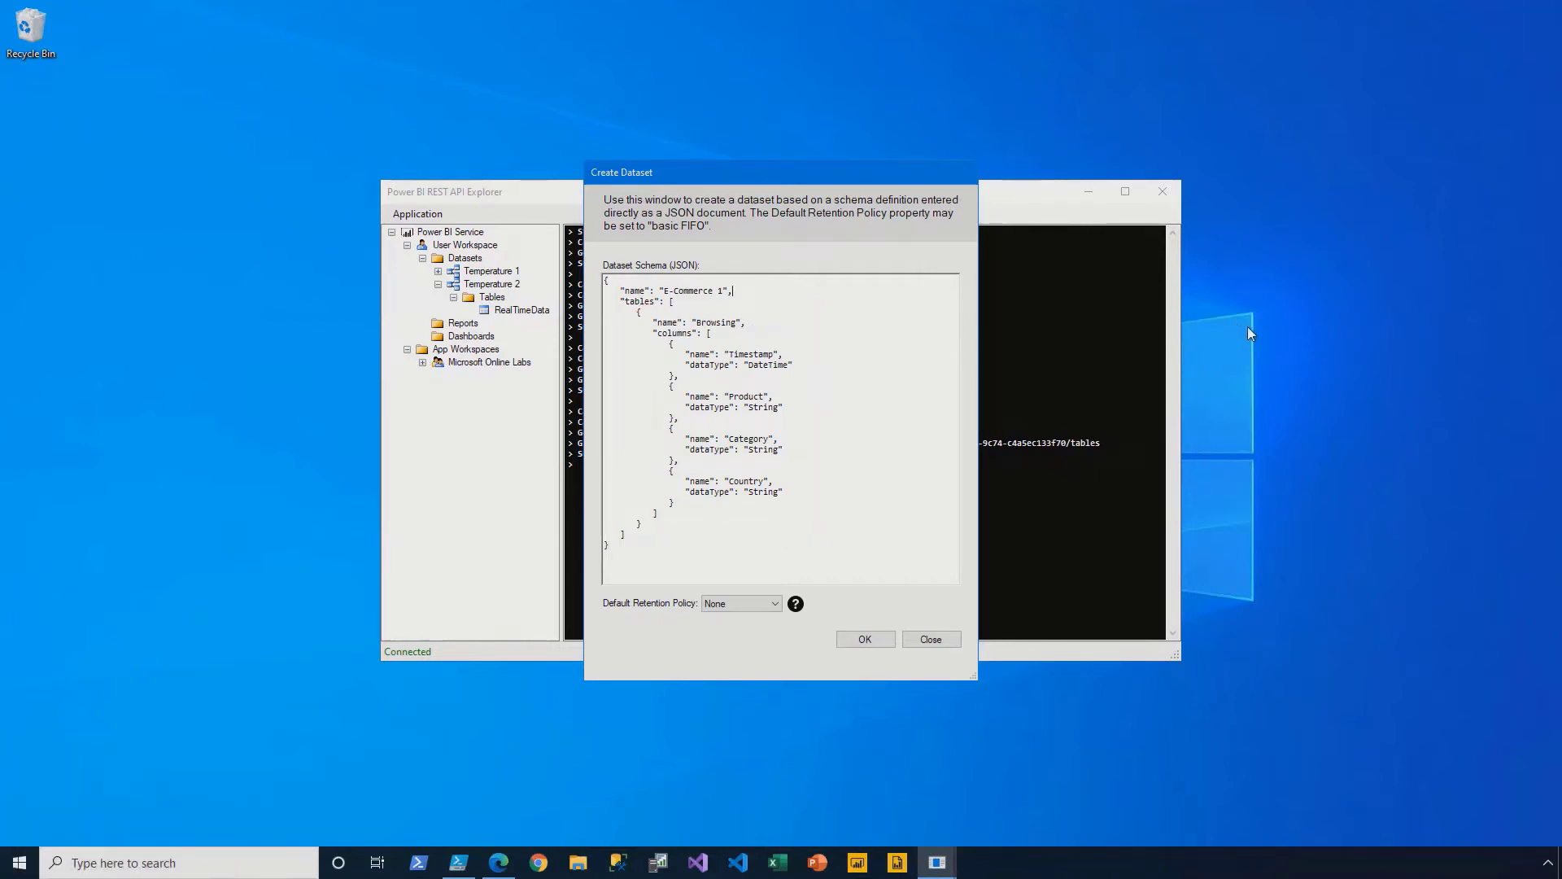
pyautogui.press('Return')
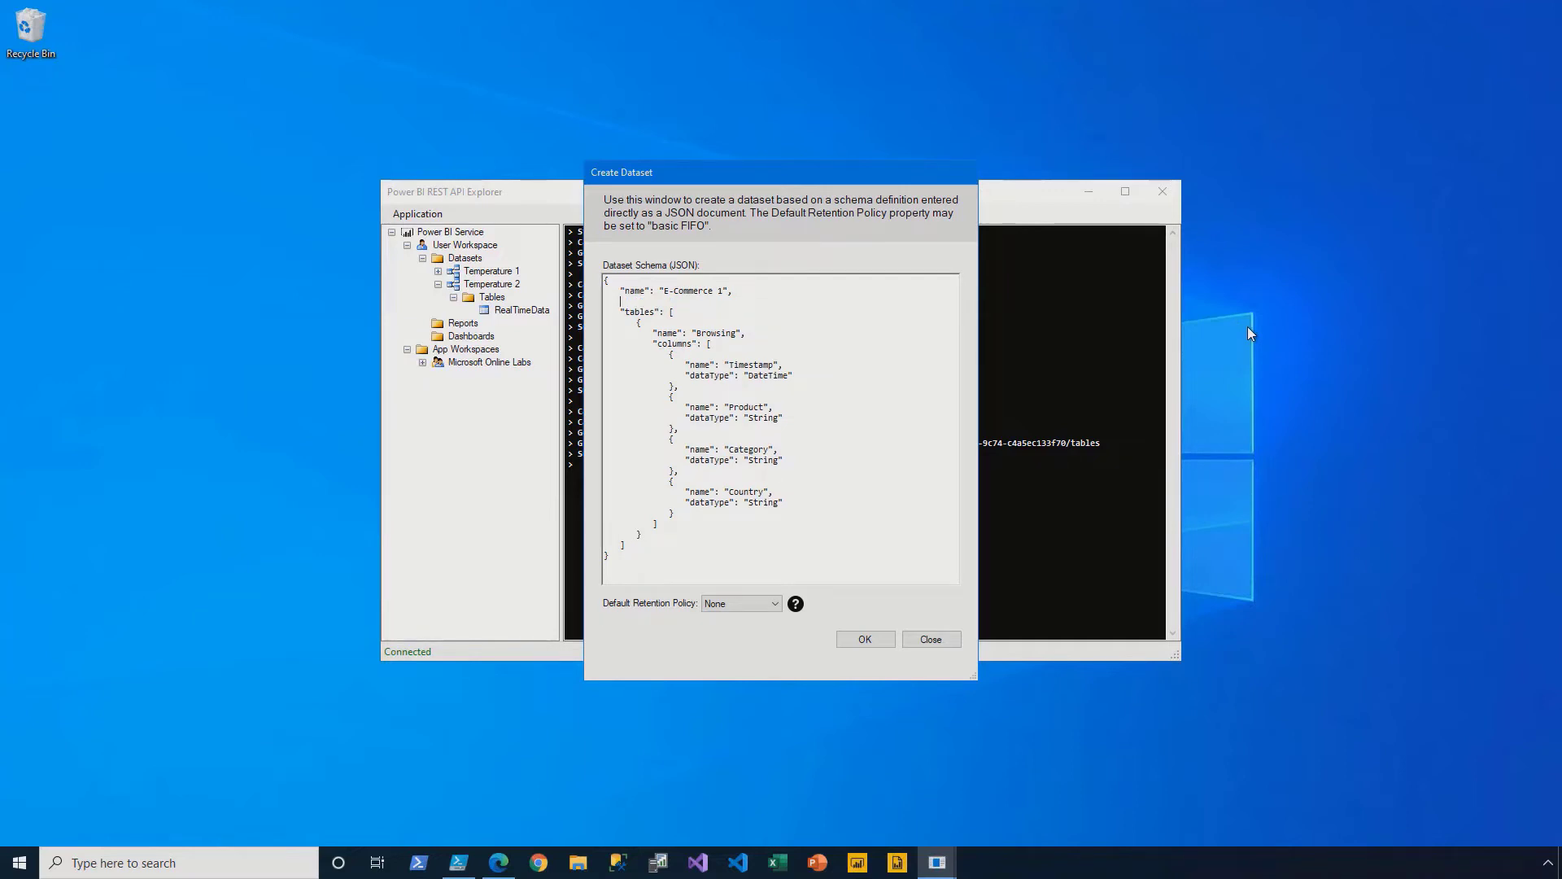
pyautogui.write('"defaultMode": "Push",')
# - Bring up the Power BI workspace in the browser behind the Explorer, and create the E-Commerce 1 dataset without a retention policy
pyautogui.click(507, 863)
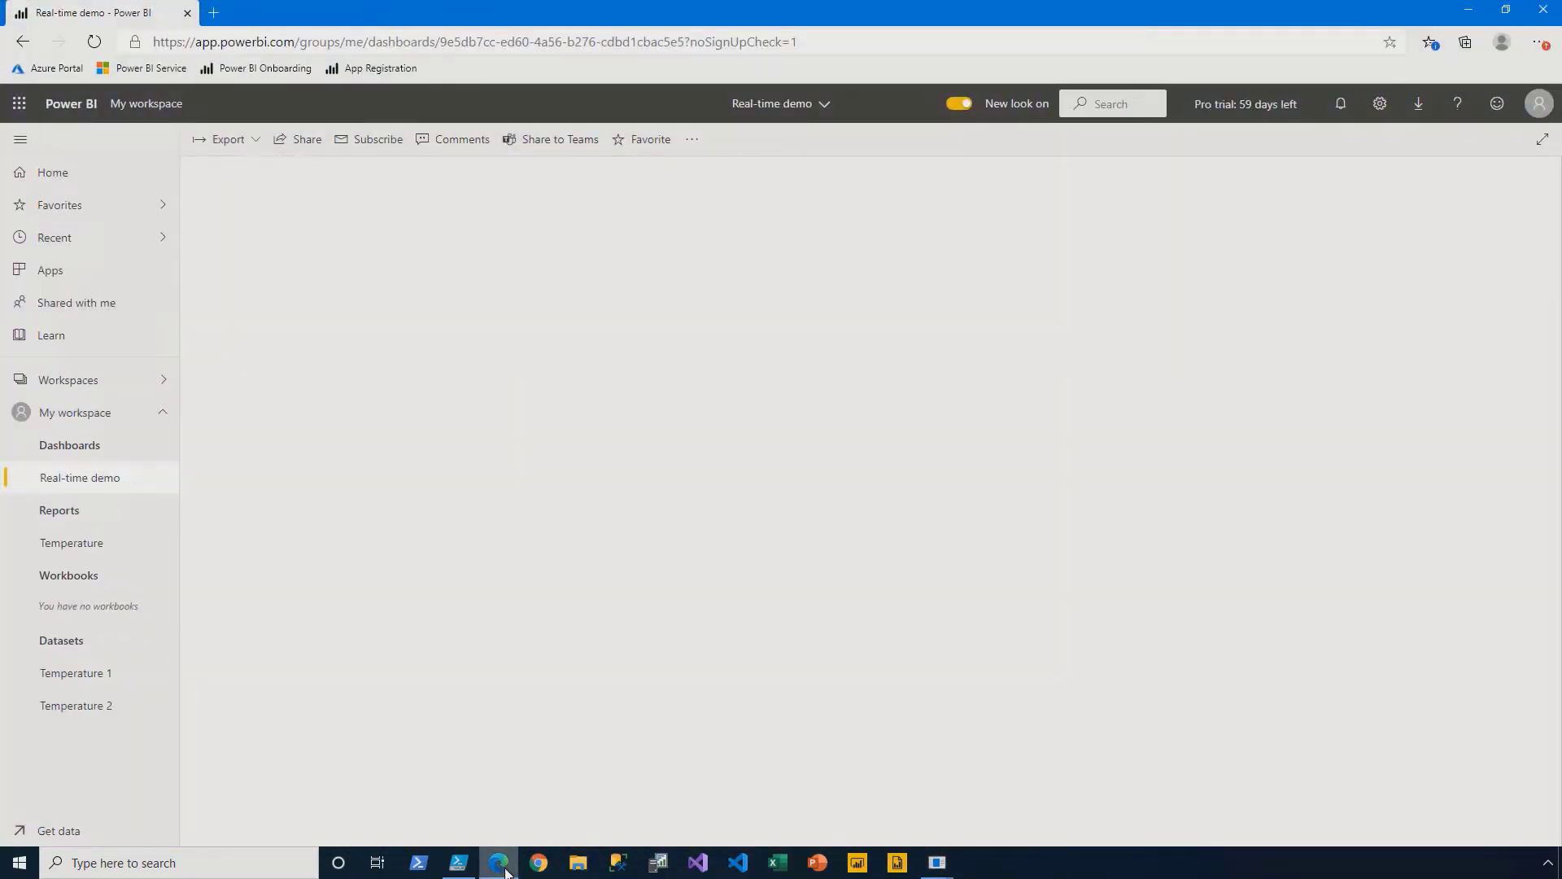
pyautogui.hotkey('alt', 'Tab')
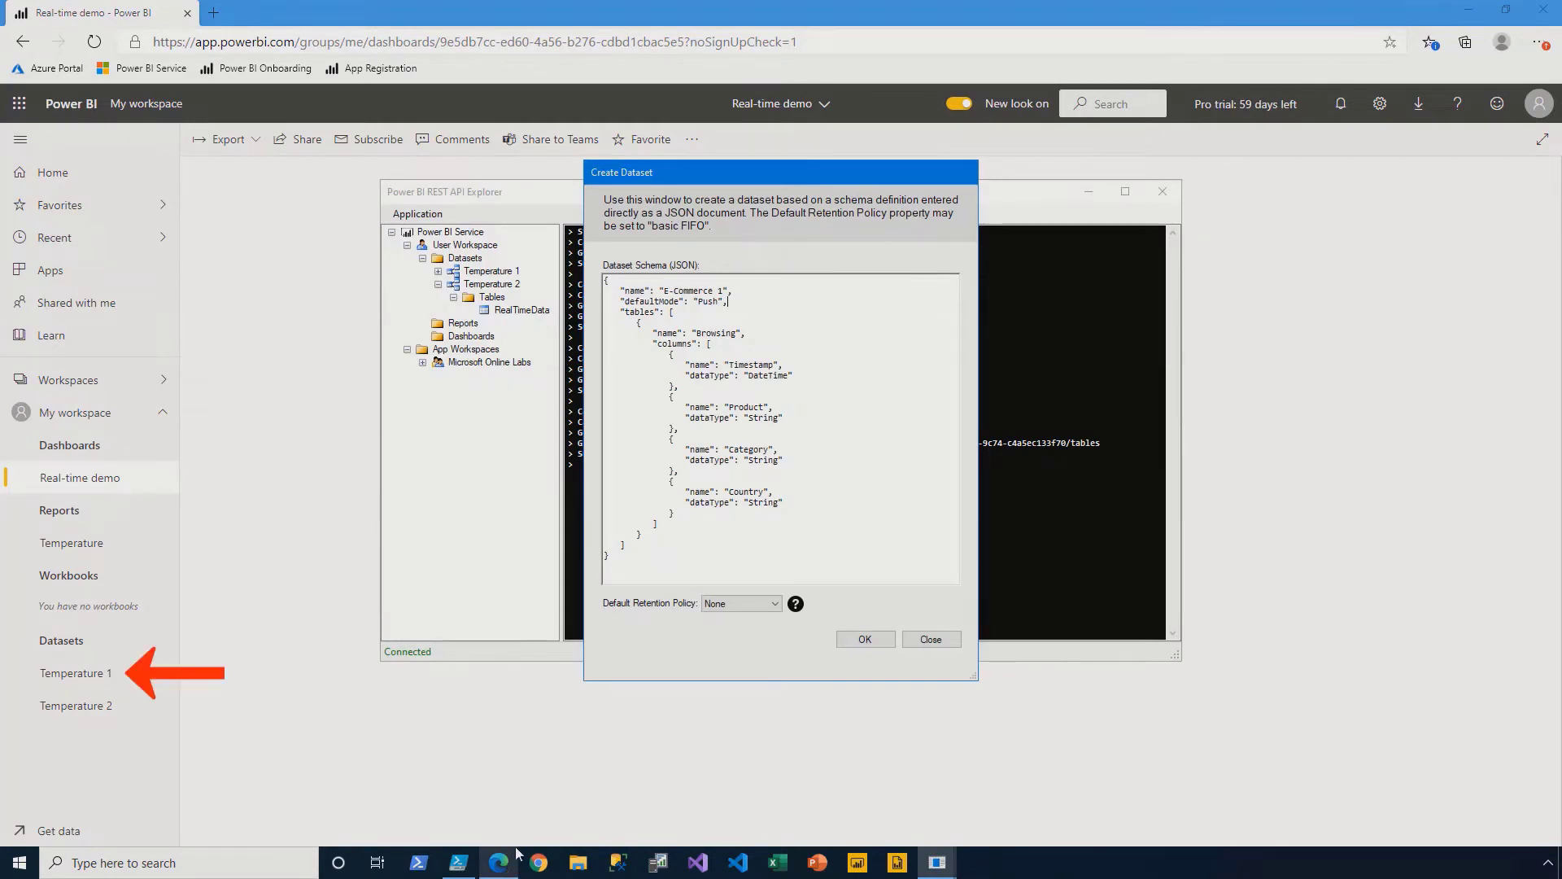
pyautogui.click(869, 641)
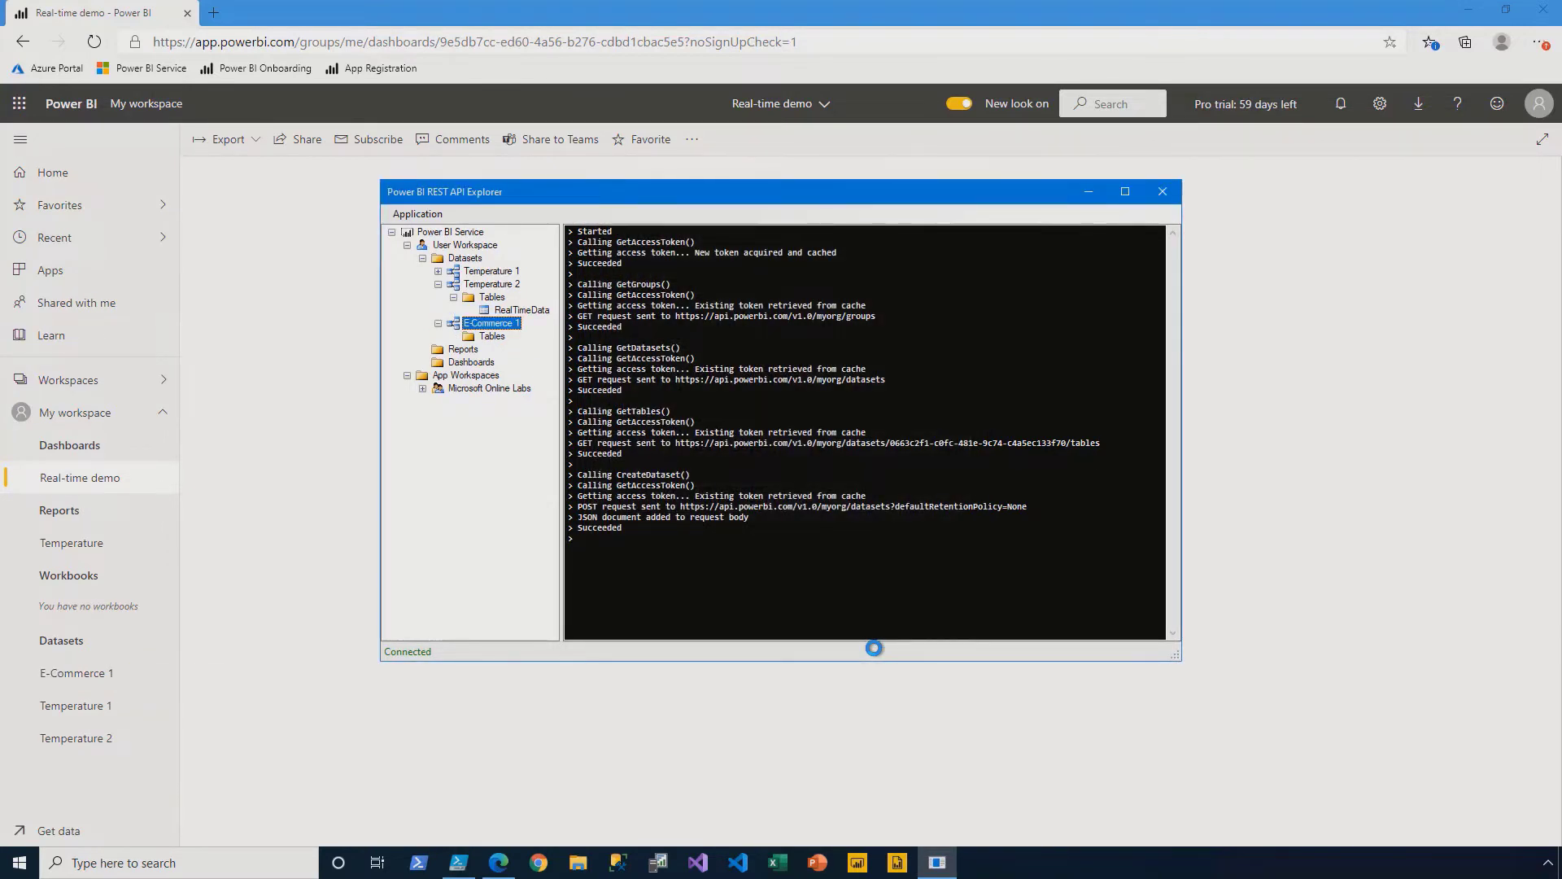
# - Define a second dataset E-Commerce 2 with a Country data category and a COUNTROWS(Browsing) measure named Count formatted #,##0, and widen the dialog
pyautogui.rightClick(476, 261)
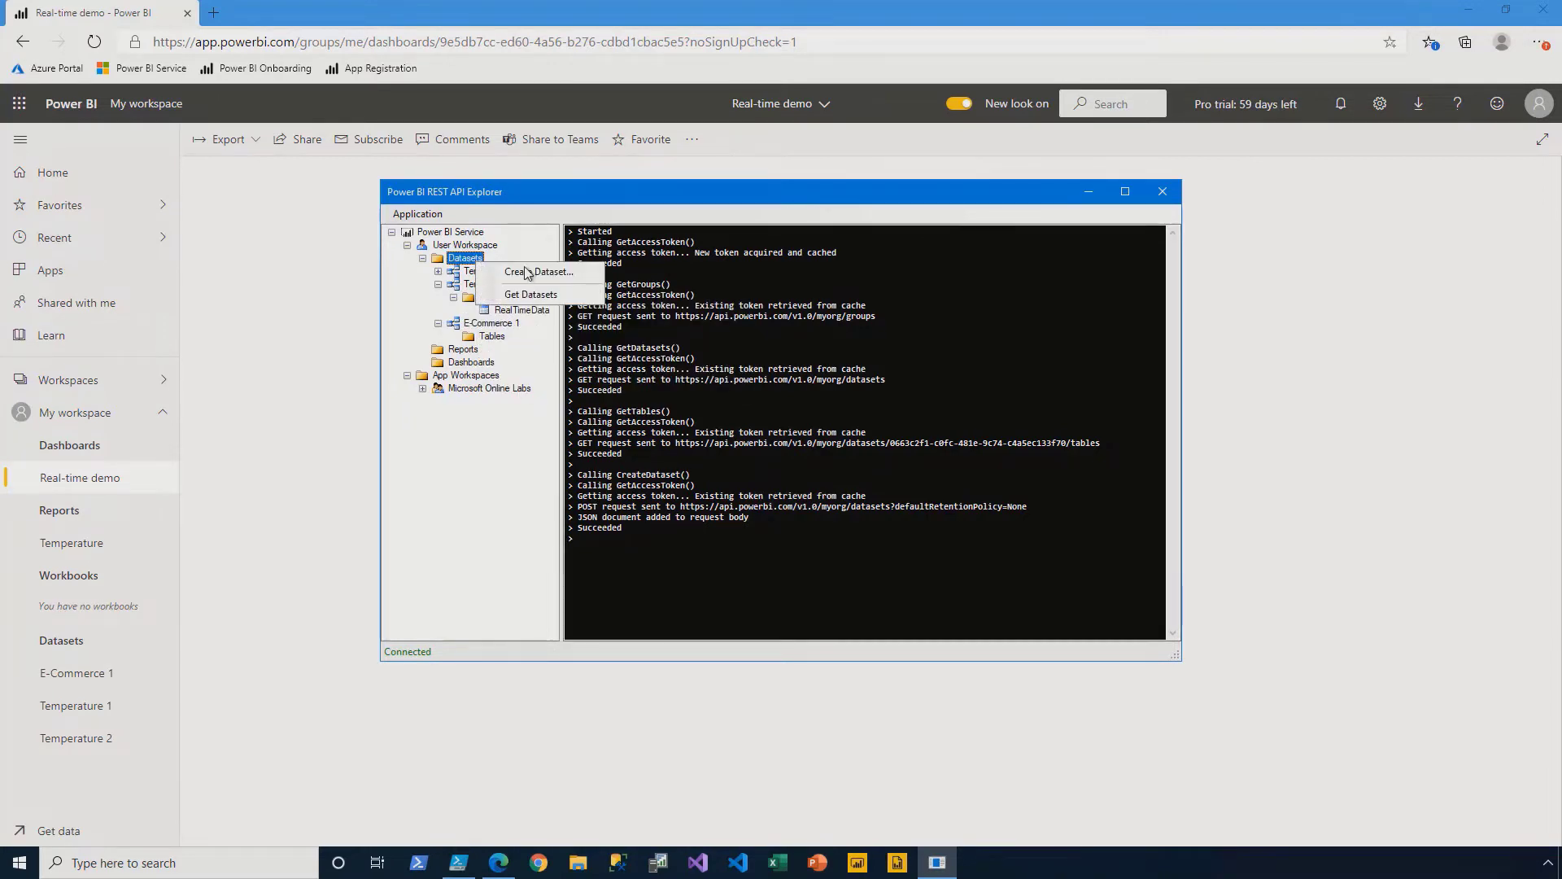
pyautogui.click(528, 273)
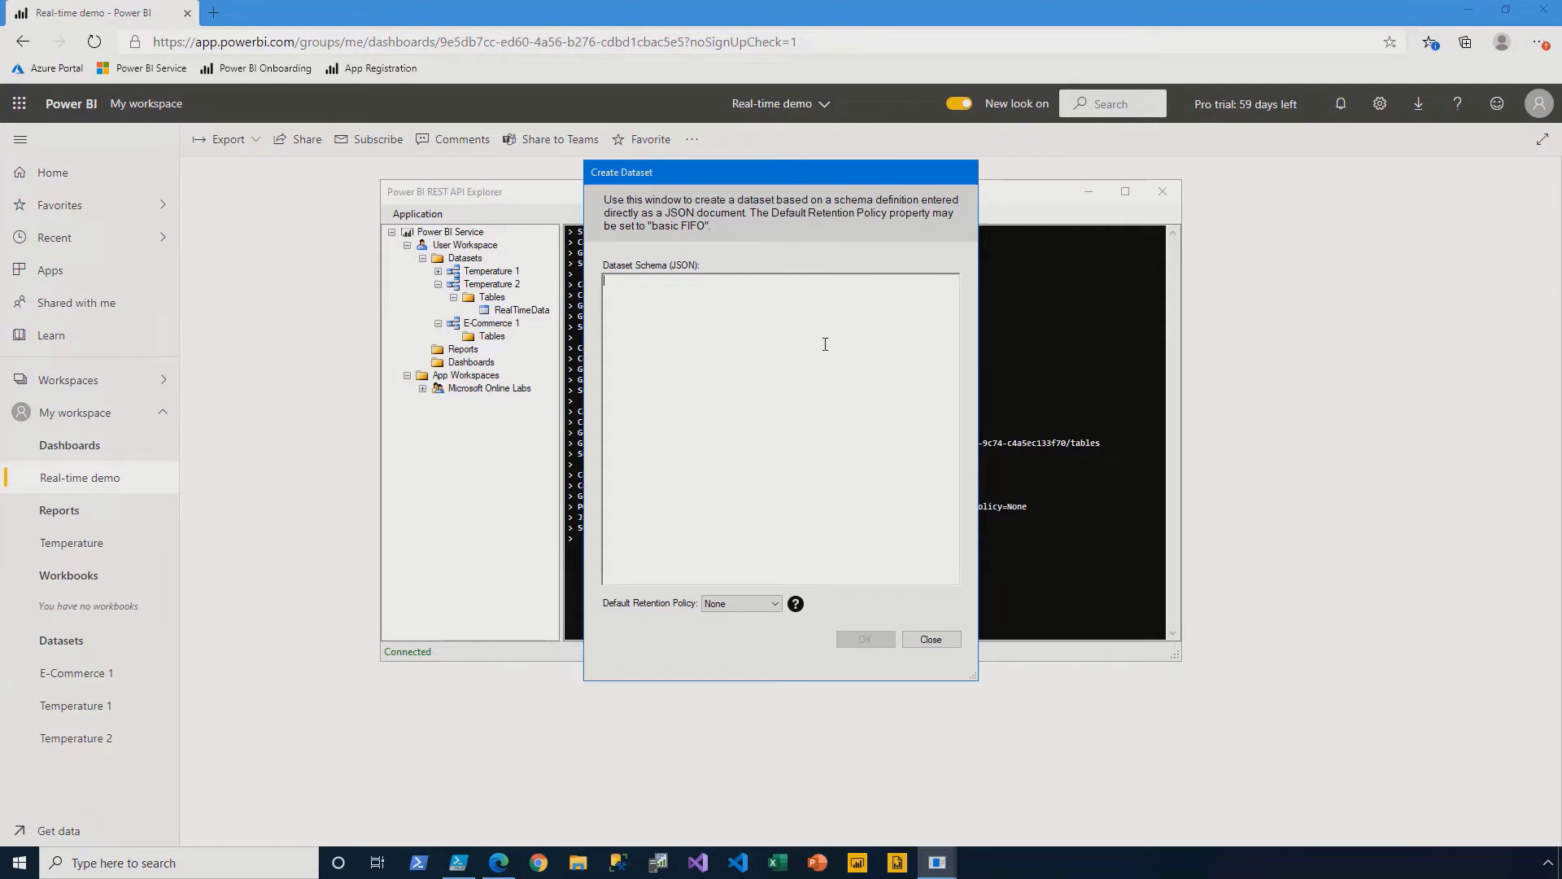
pyautogui.hotkey('ctrl', 'v')
pyautogui.scroll(1, 719, 340)
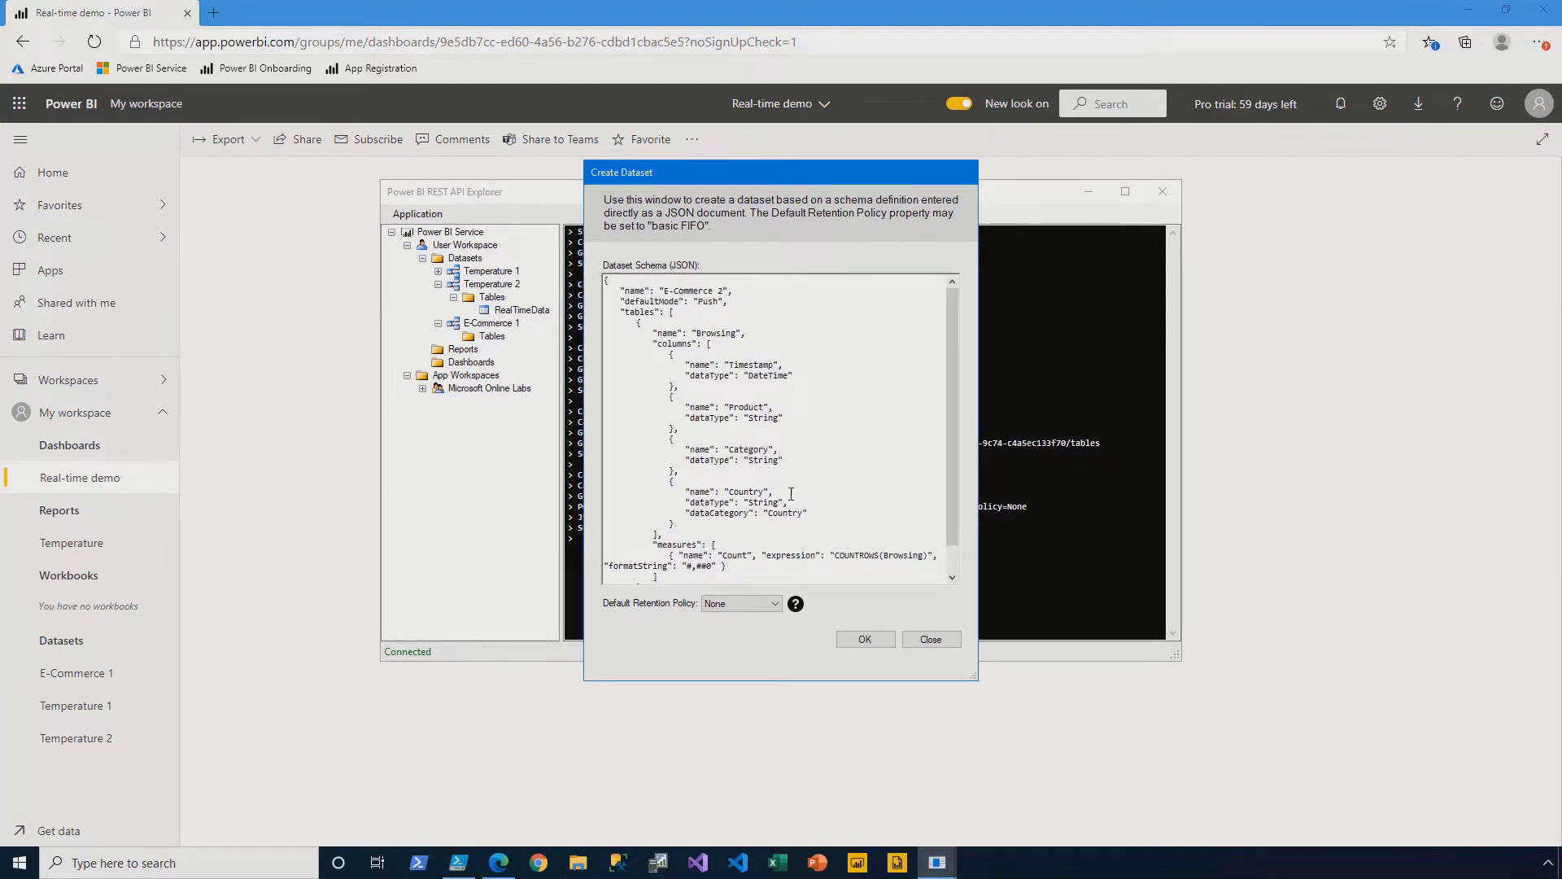
pyautogui.tripleClick(816, 510)
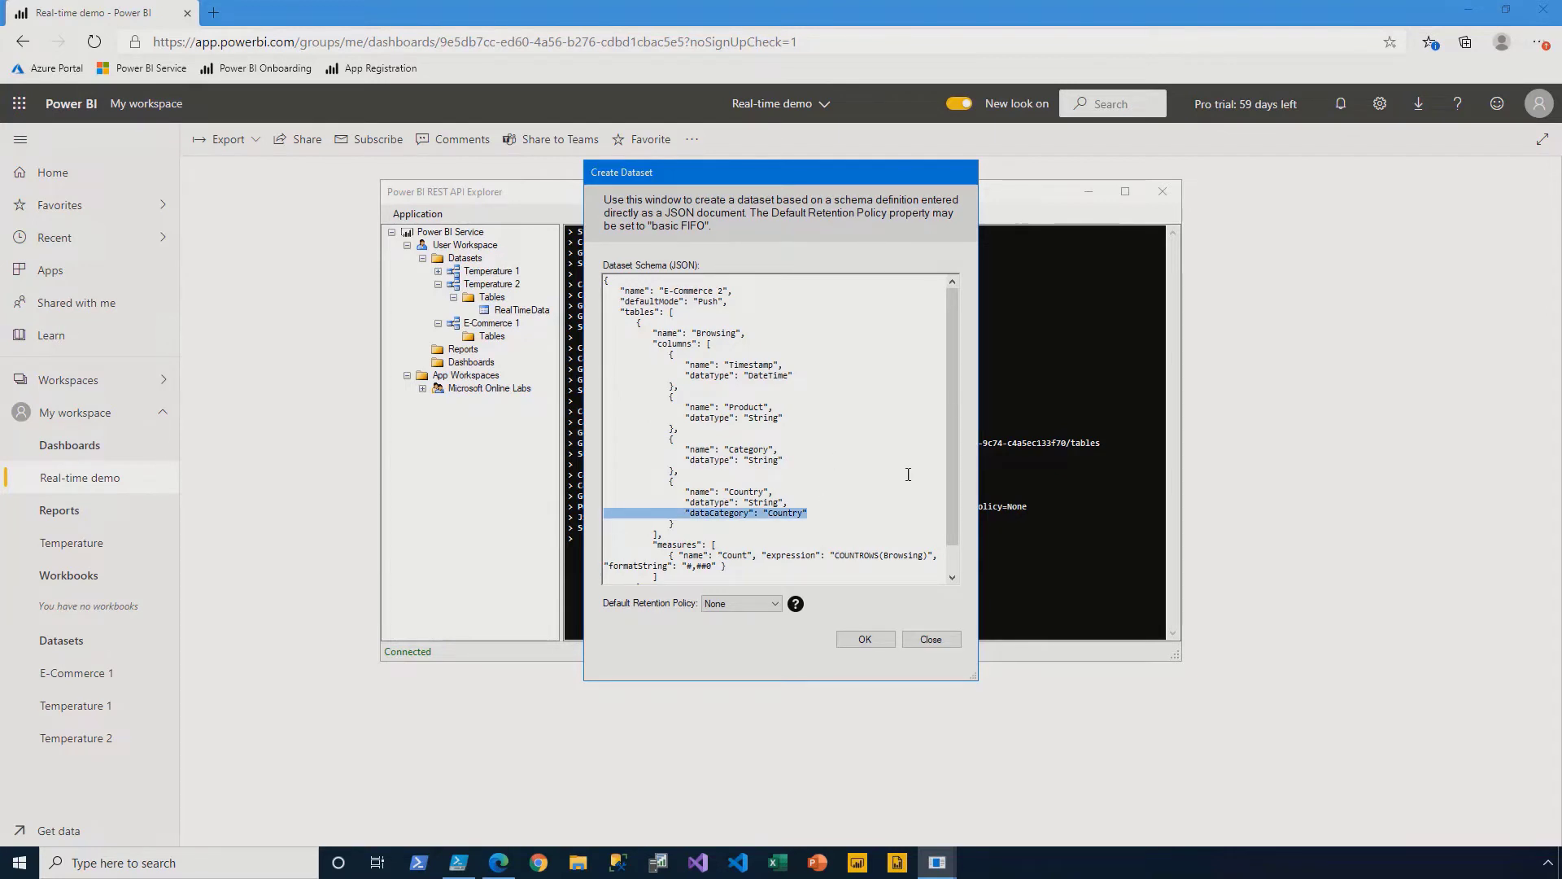
pyautogui.moveTo(956, 501); pyautogui.dragTo(957, 527)
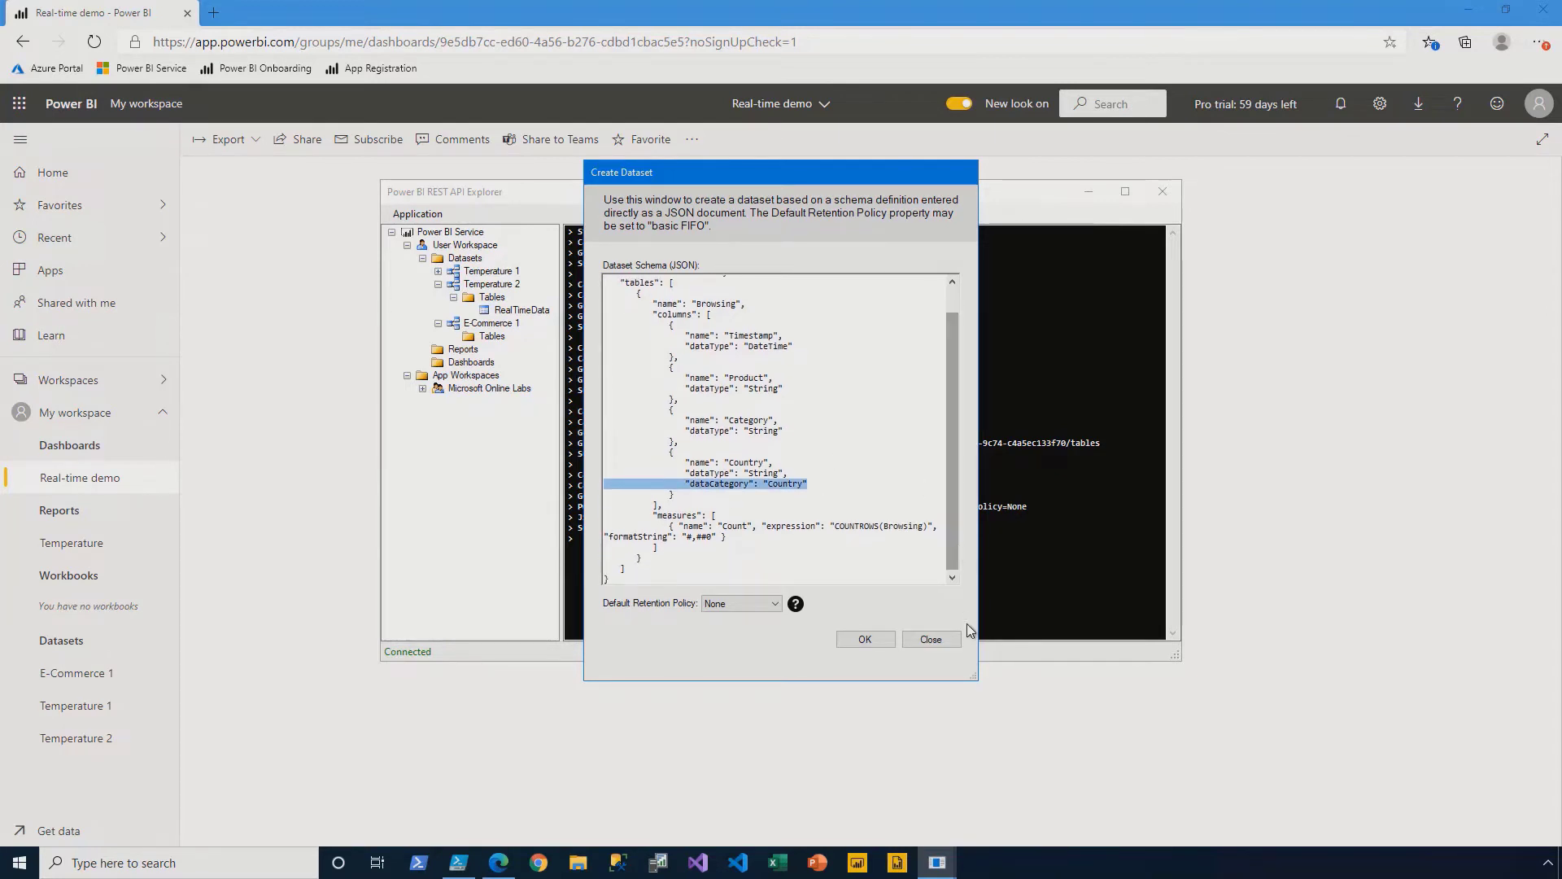
pyautogui.moveTo(975, 678); pyautogui.dragTo(1250, 680)
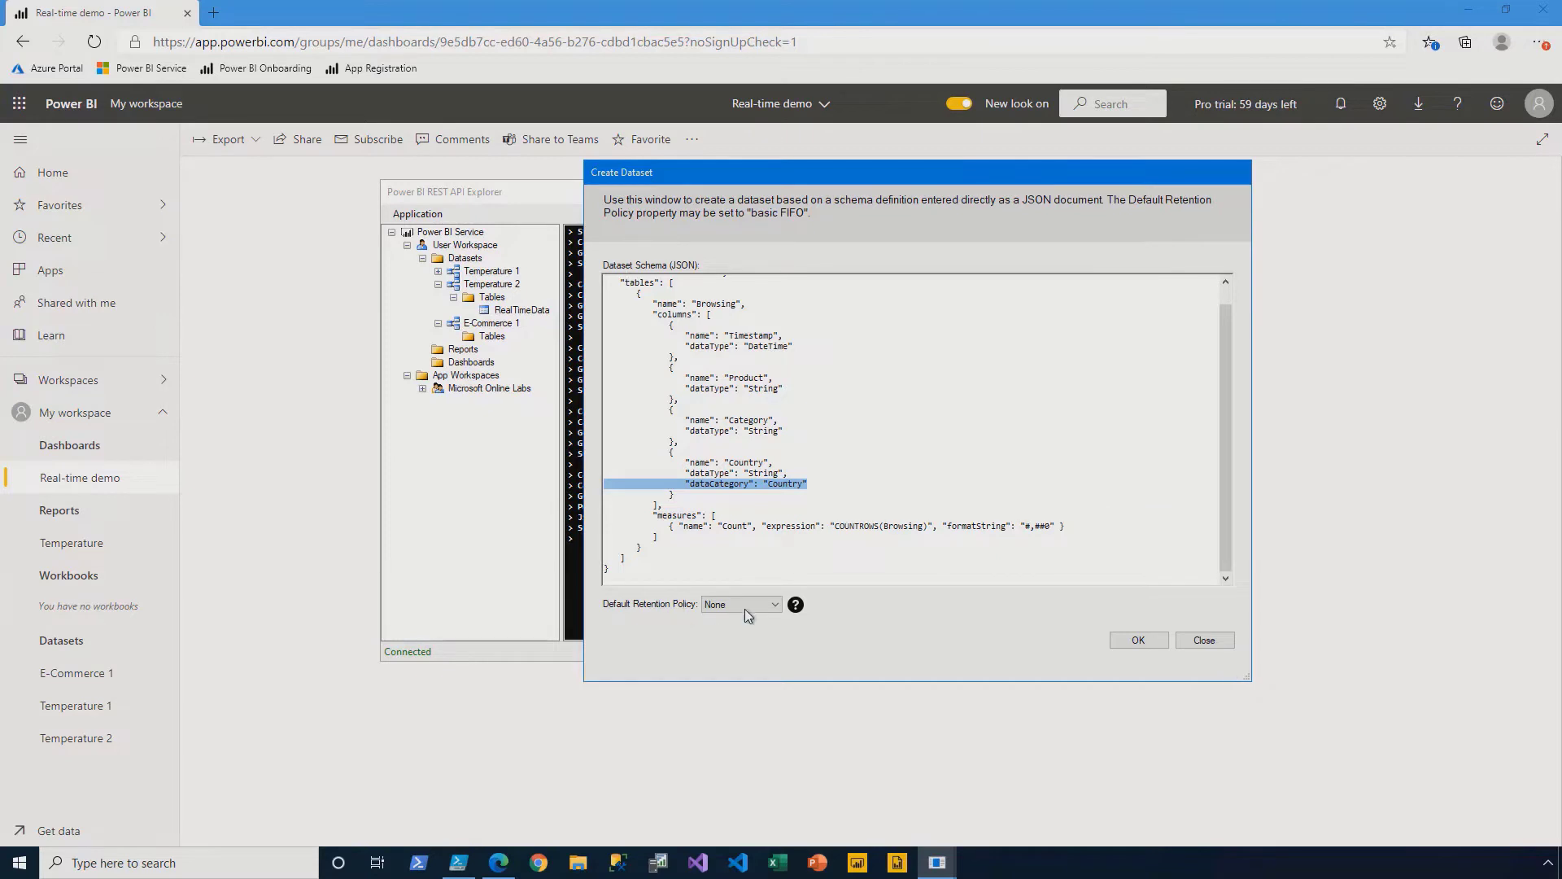
# - Set the default retention policy to basicFIFO and create the E-Commerce 2 dataset
pyautogui.click(769, 605)
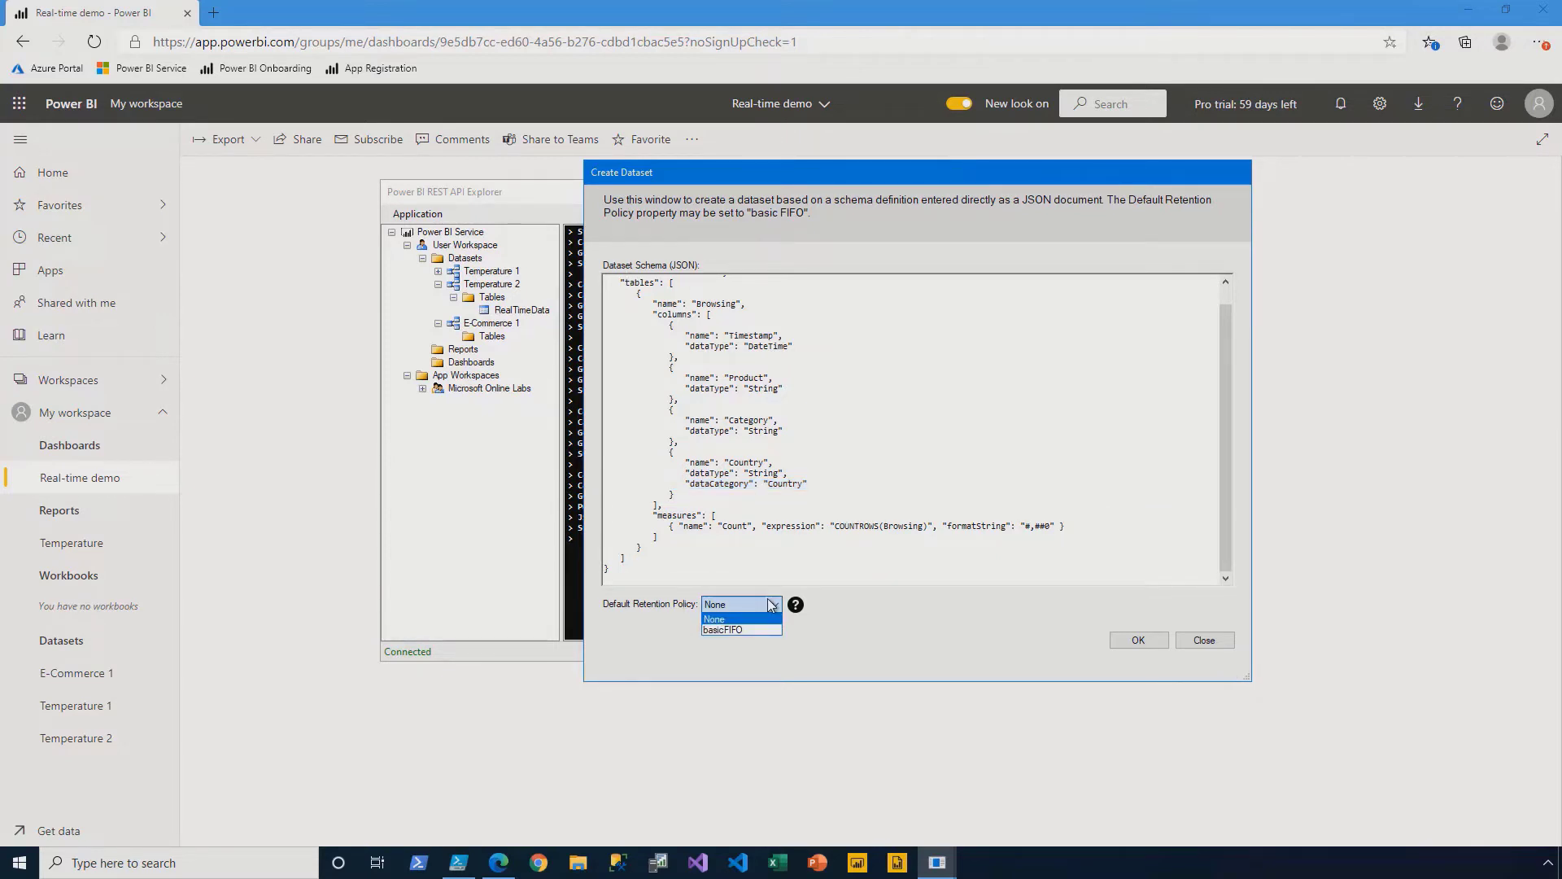
pyautogui.click(771, 631)
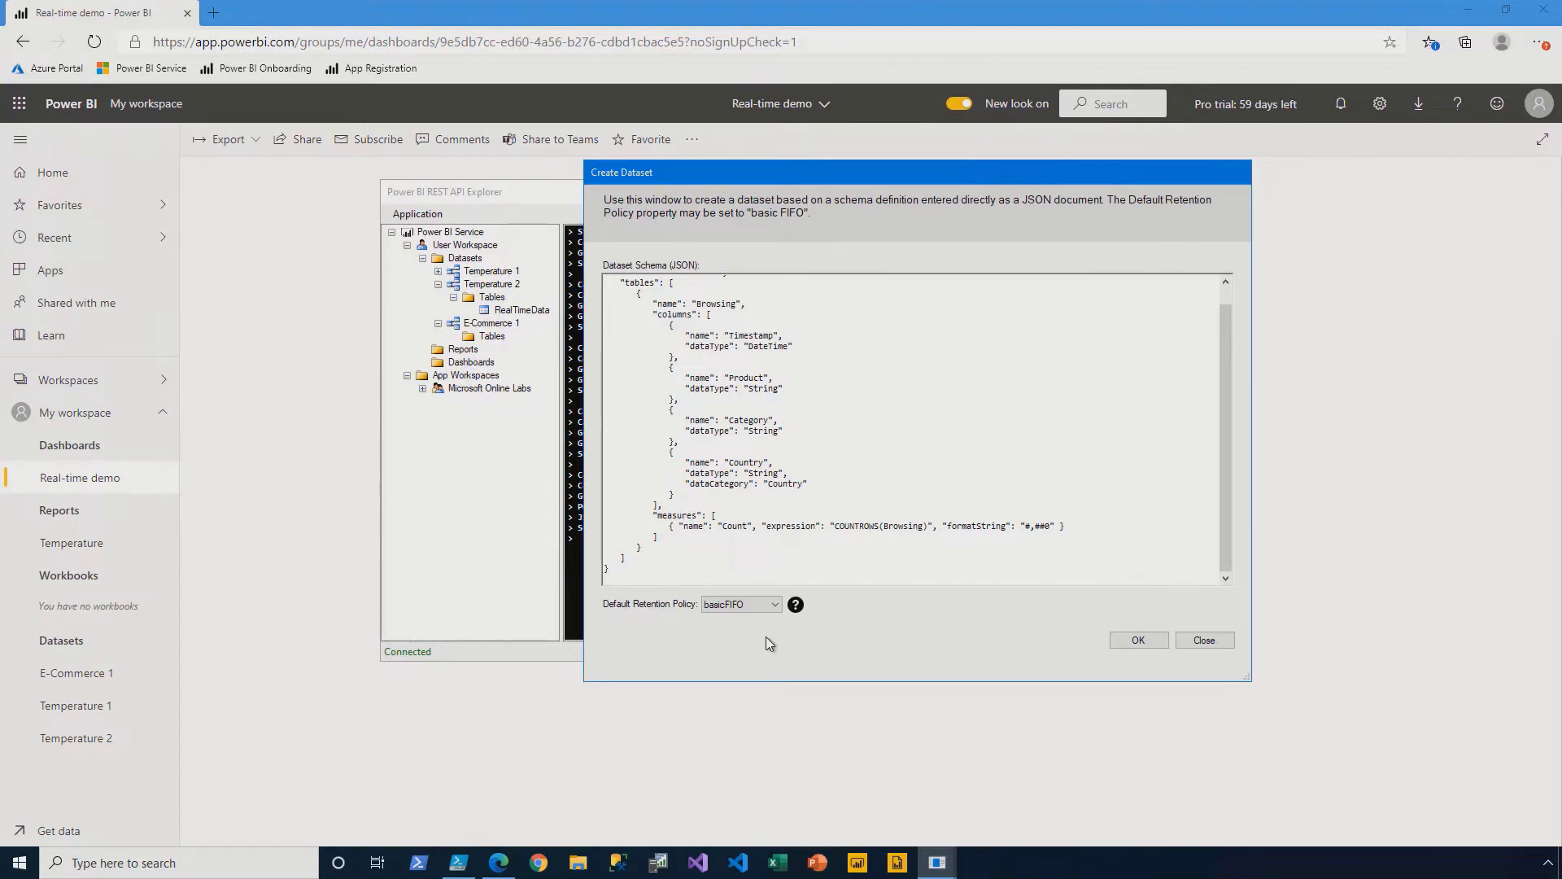
pyautogui.click(1140, 642)
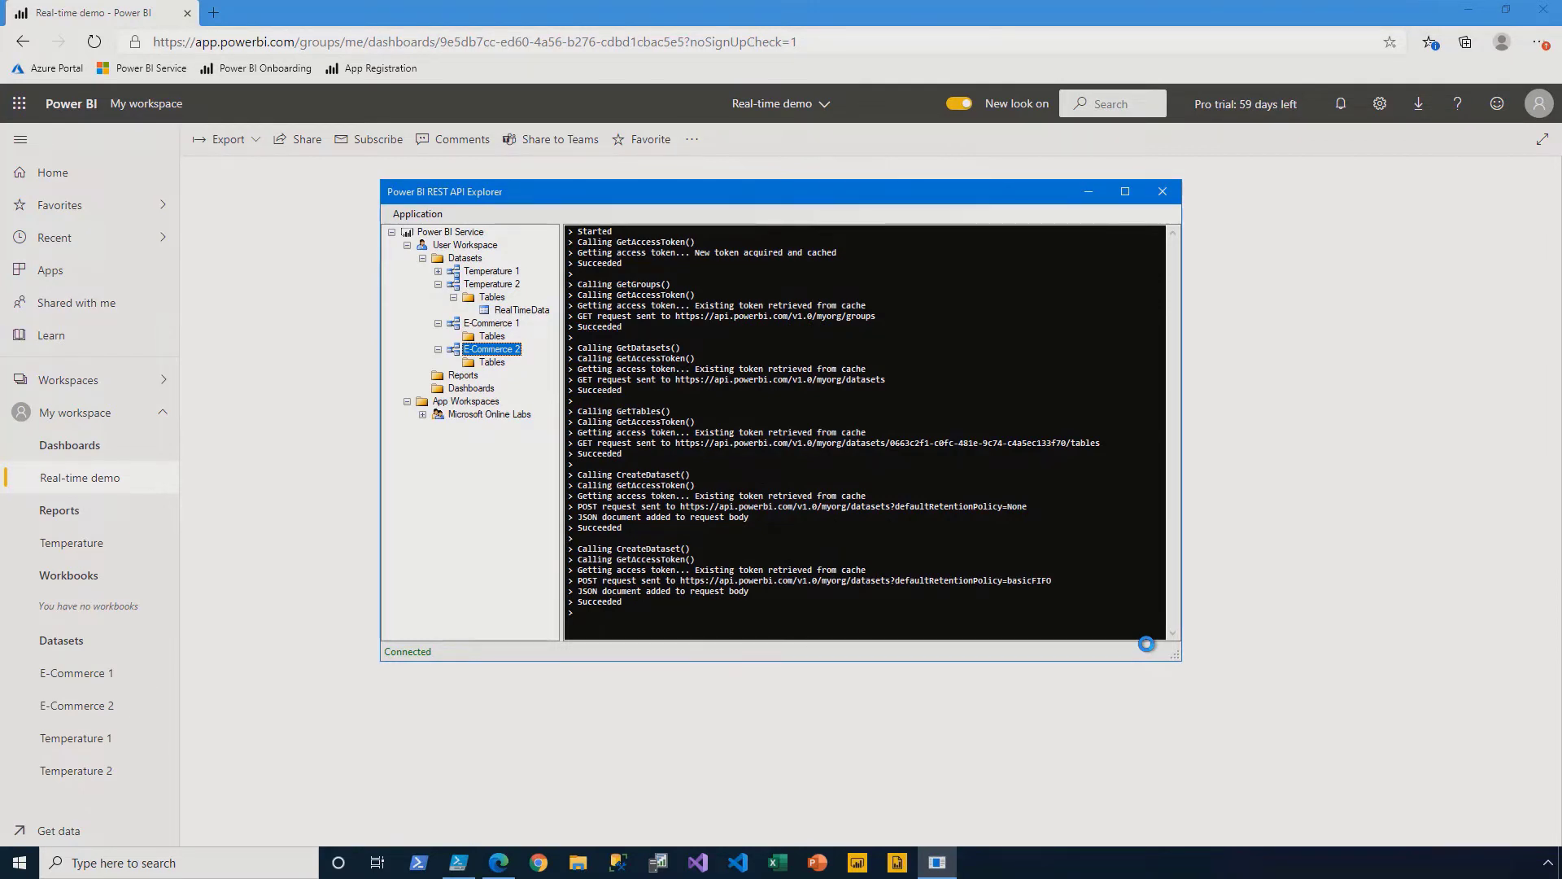
# - Start a report on the E-Commerce 2 dataset in the browser and add a card showing the Count measure
pyautogui.click(71, 718)
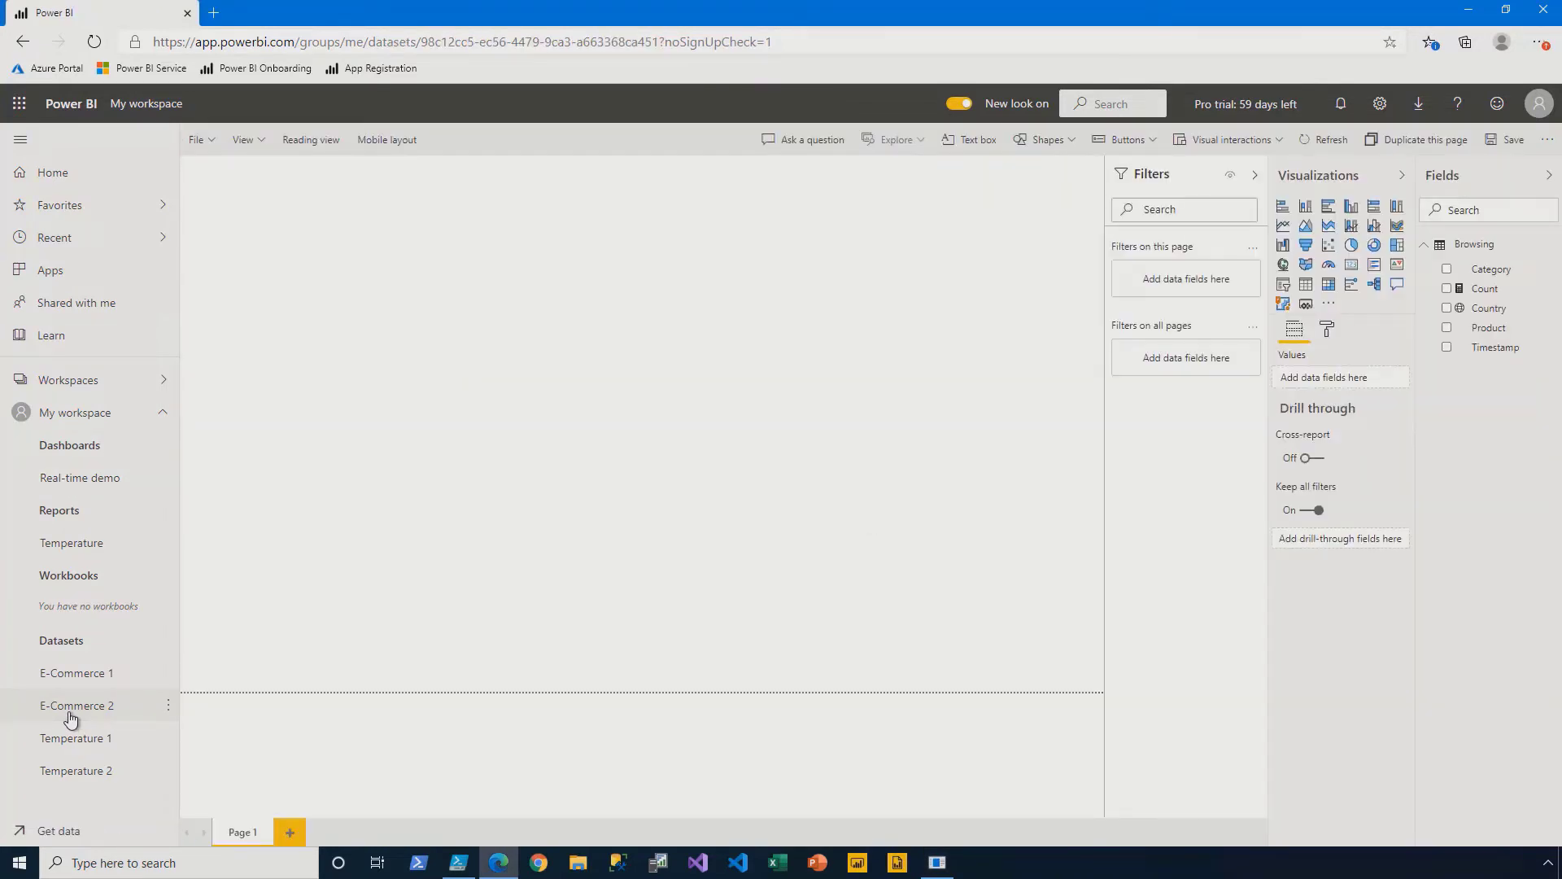
pyautogui.click(1351, 267)
pyautogui.moveTo(1485, 289); pyautogui.dragTo(308, 262)
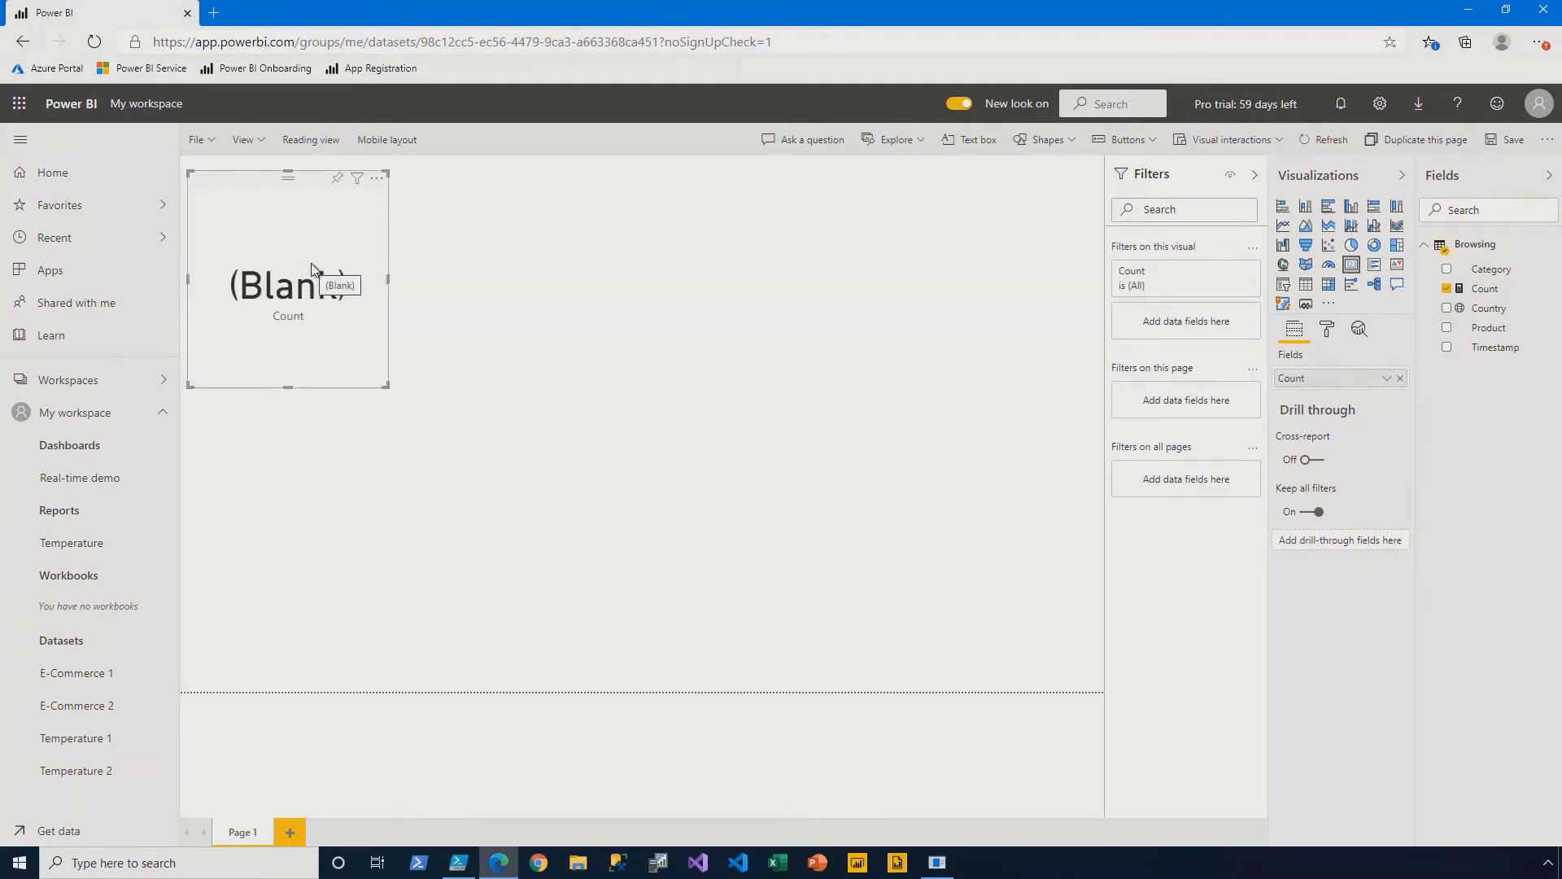
# - Add a stacked bar chart with Category on the axis and Count as the values
pyautogui.click(682, 240)
pyautogui.click(1284, 206)
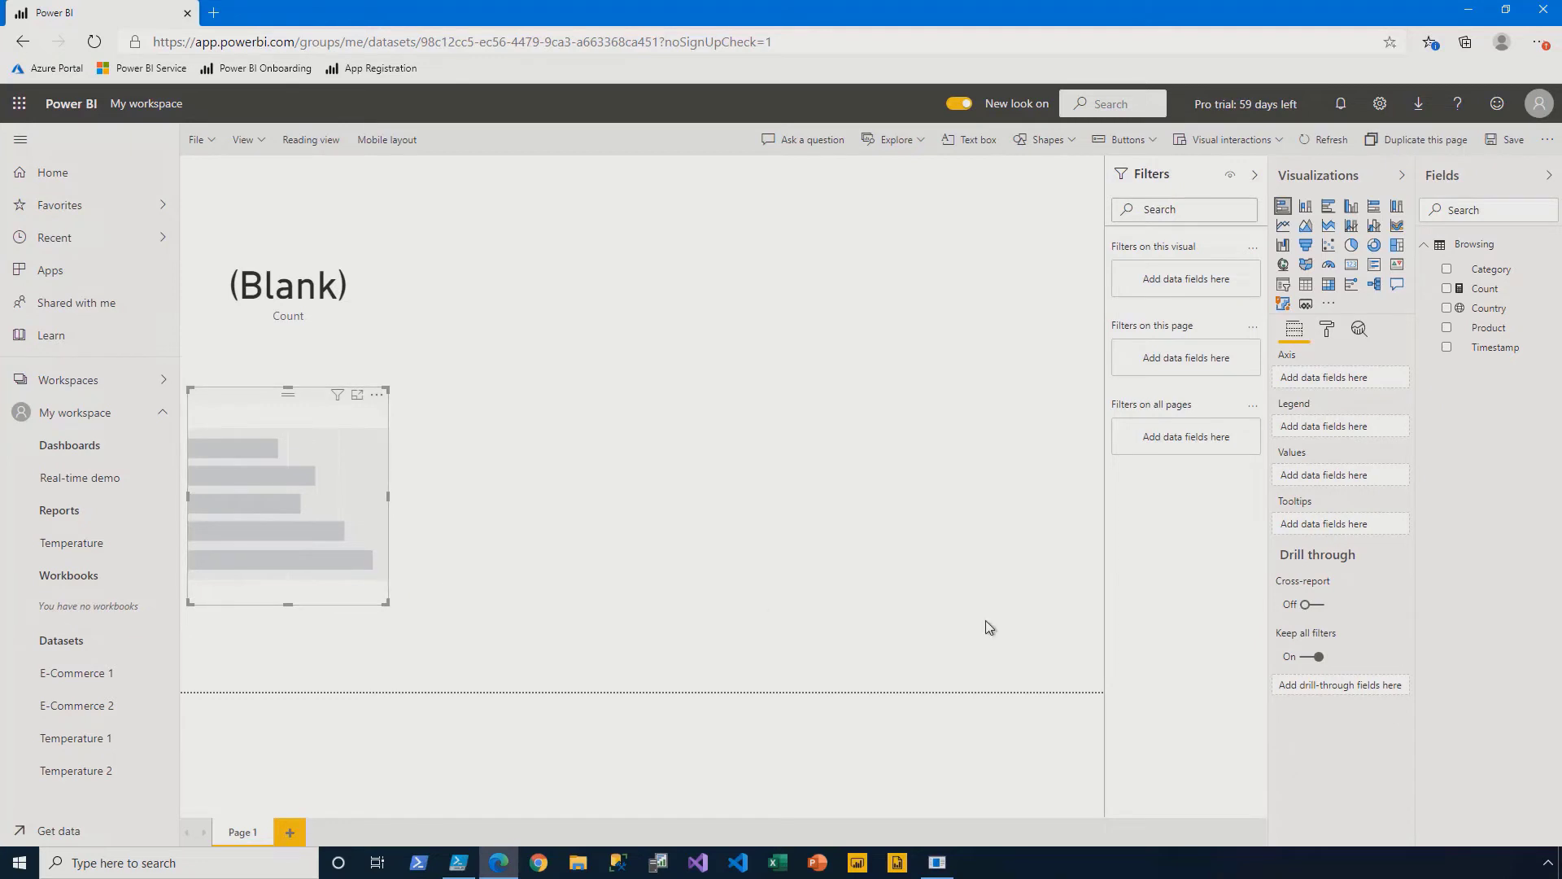
pyautogui.moveTo(1489, 271); pyautogui.dragTo(1347, 377)
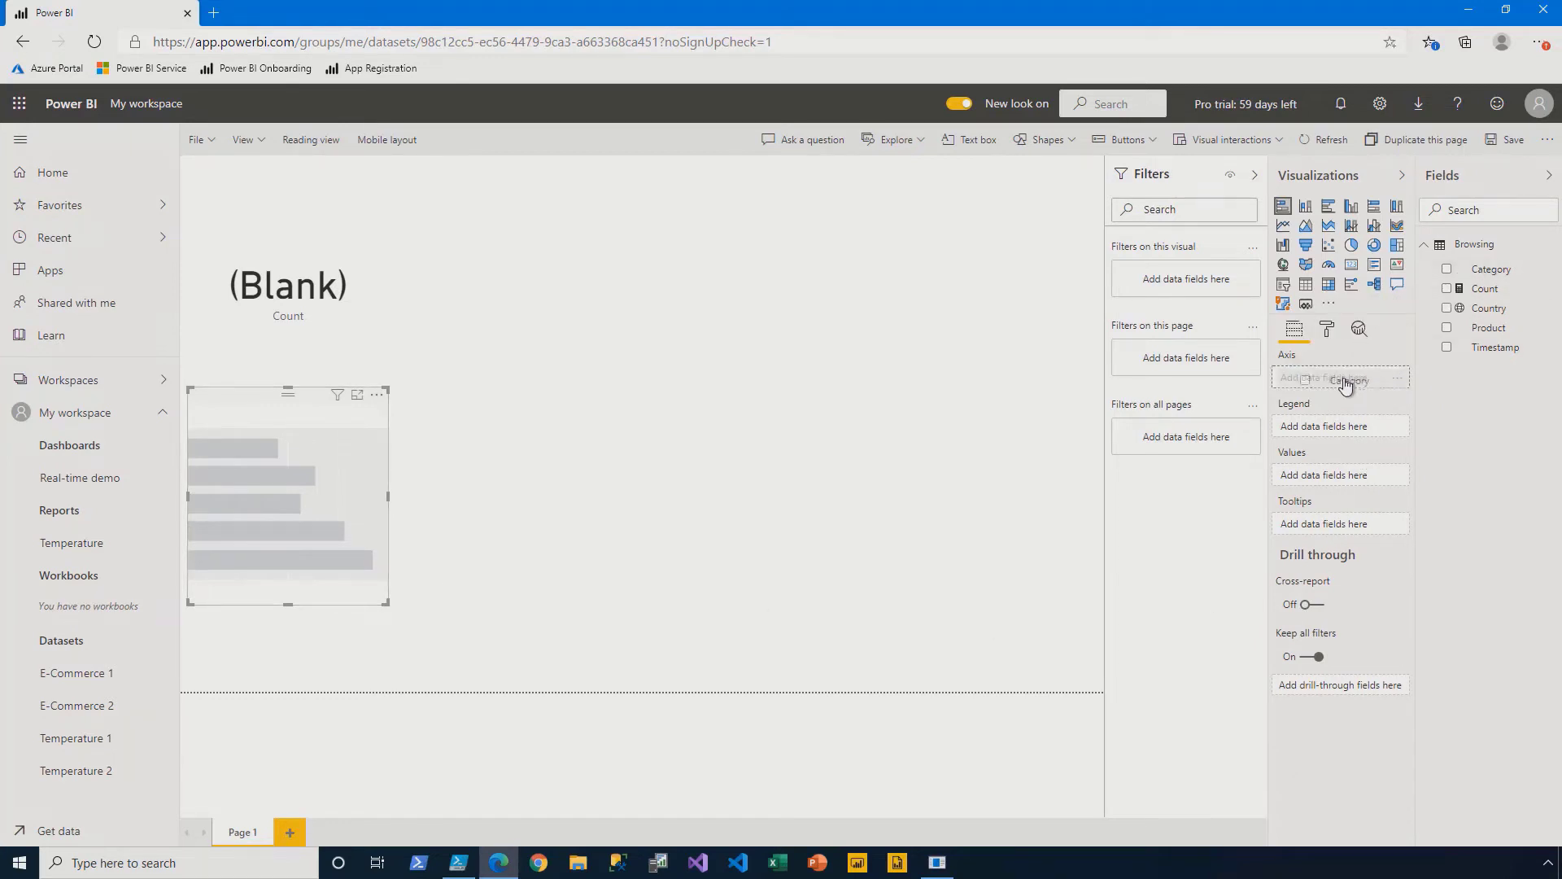
pyautogui.moveTo(1477, 289); pyautogui.dragTo(1342, 485)
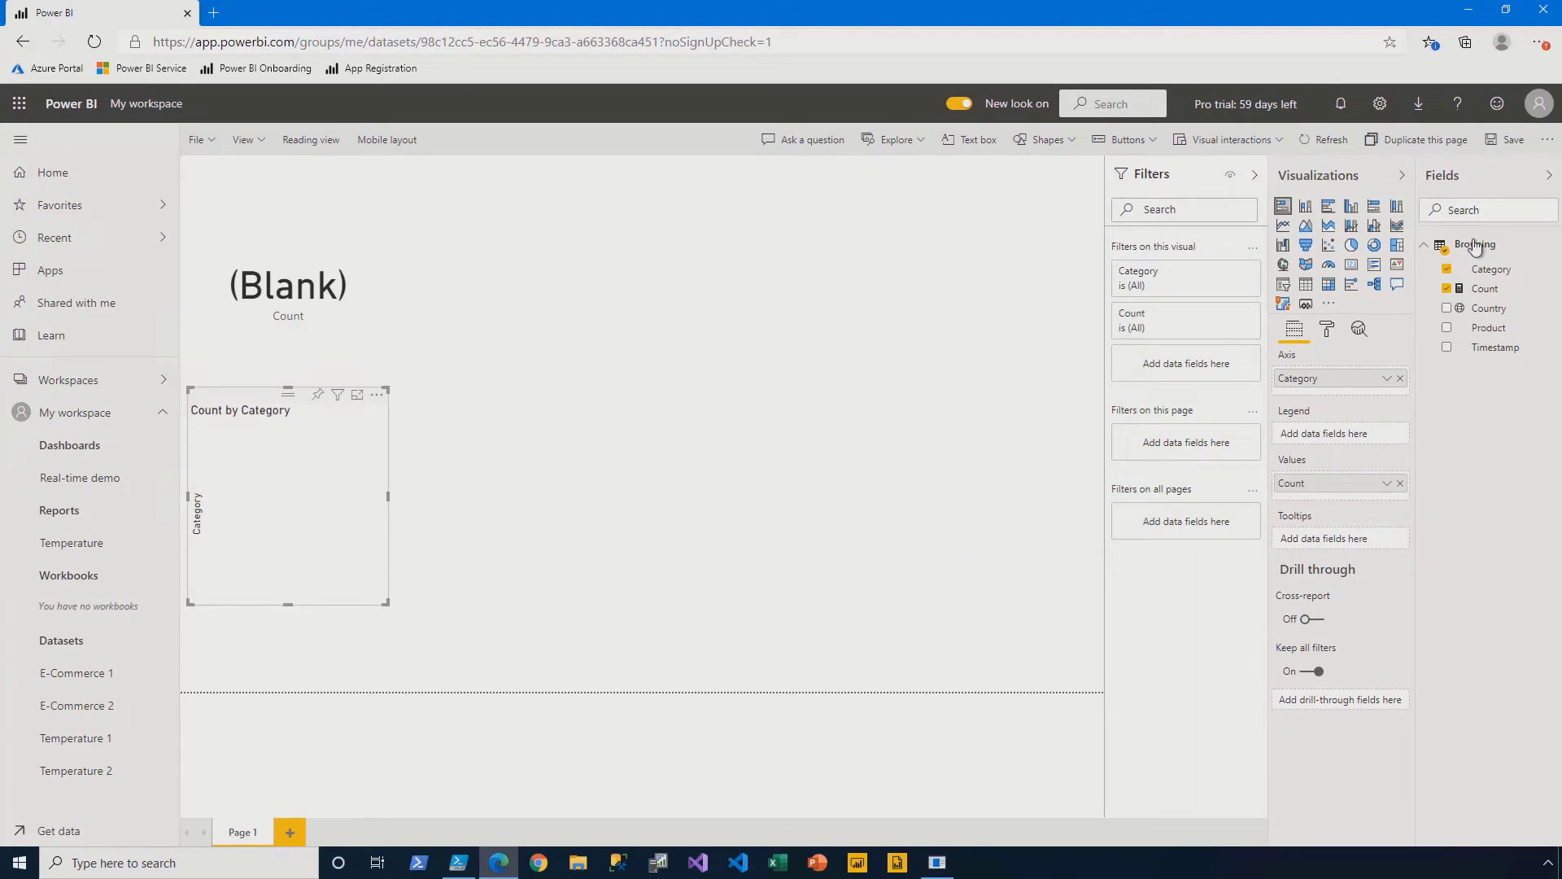
# - Save the report under the name E-Commerce
pyautogui.click(1511, 139)
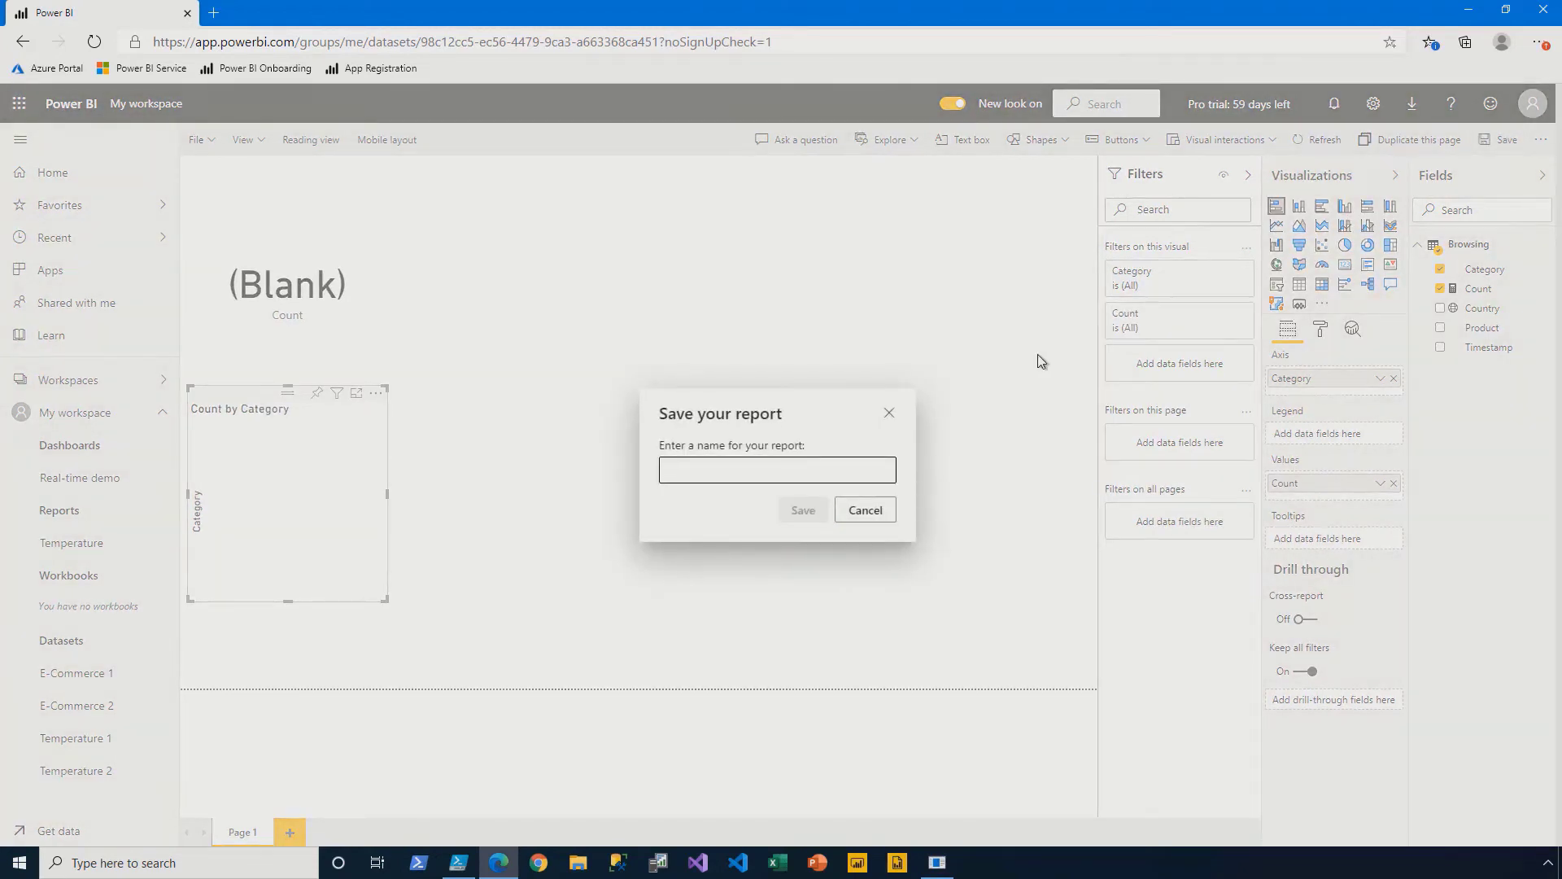
pyautogui.write('E-Comme')
pyautogui.press('BackSpace')
pyautogui.press('BackSpace')
pyautogui.press('BackSpace')
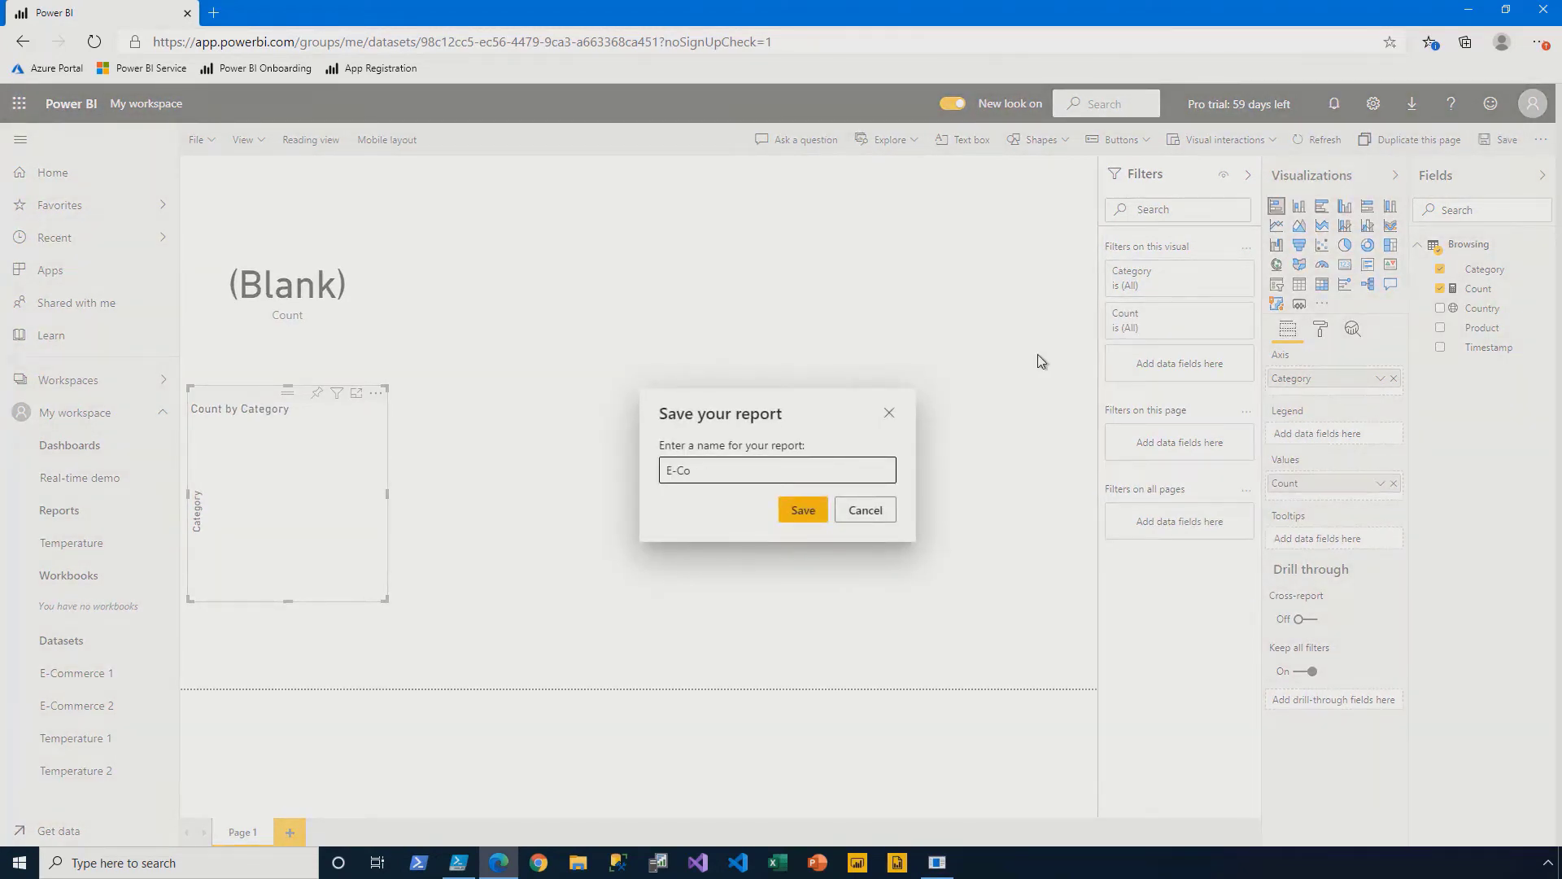
pyautogui.write('mmerce')
pyautogui.click(804, 513)
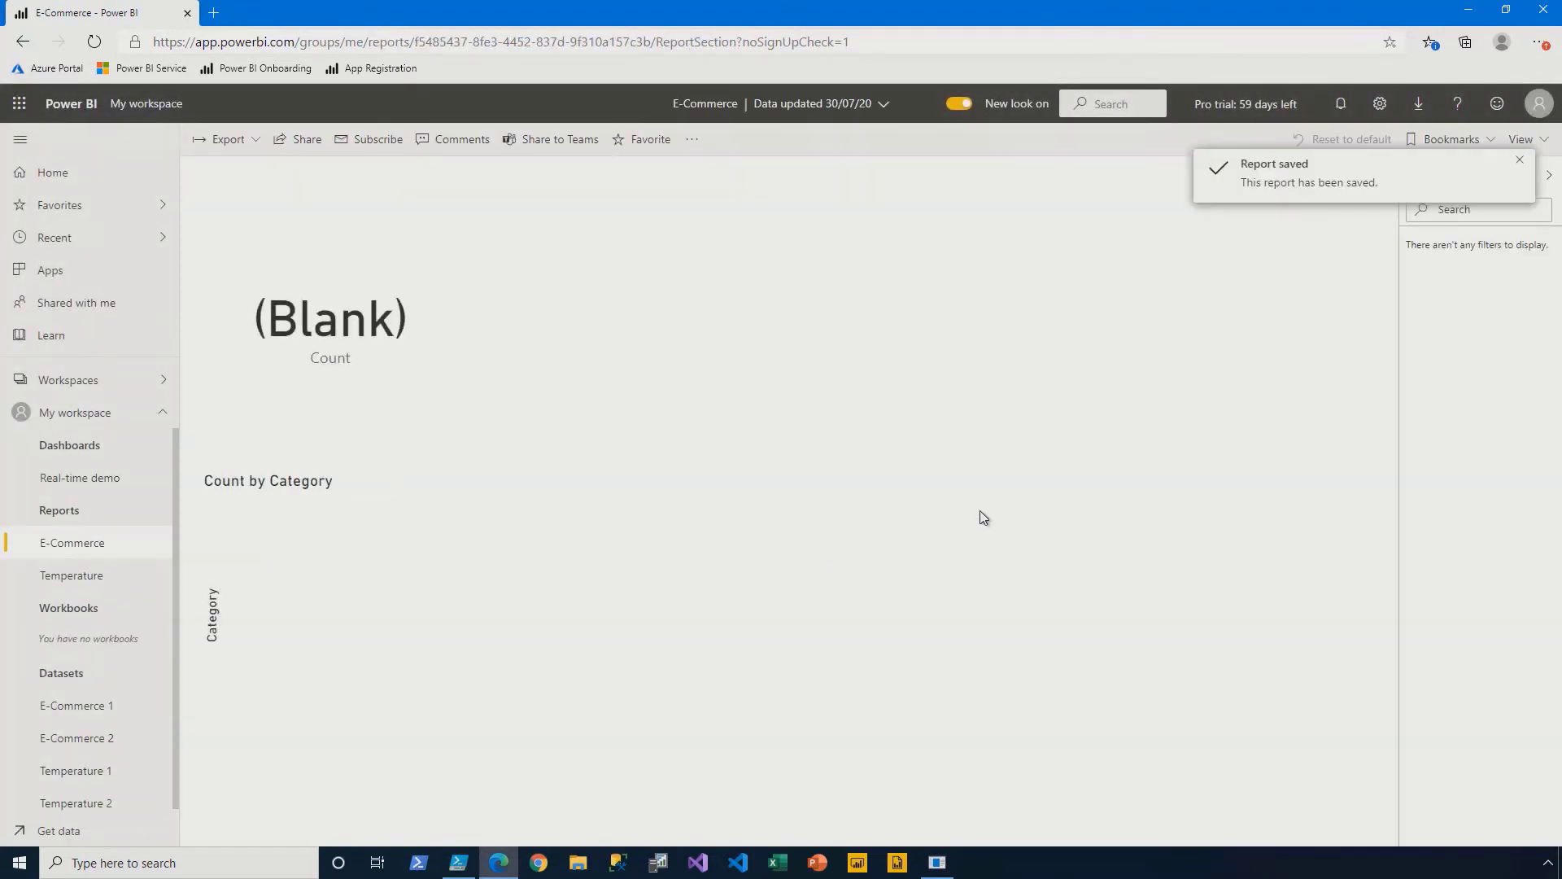
# - Pin the Count card and the Count by Category chart to the existing Real-time demo dashboard, and open that dashboard
pyautogui.moveTo(365, 284)
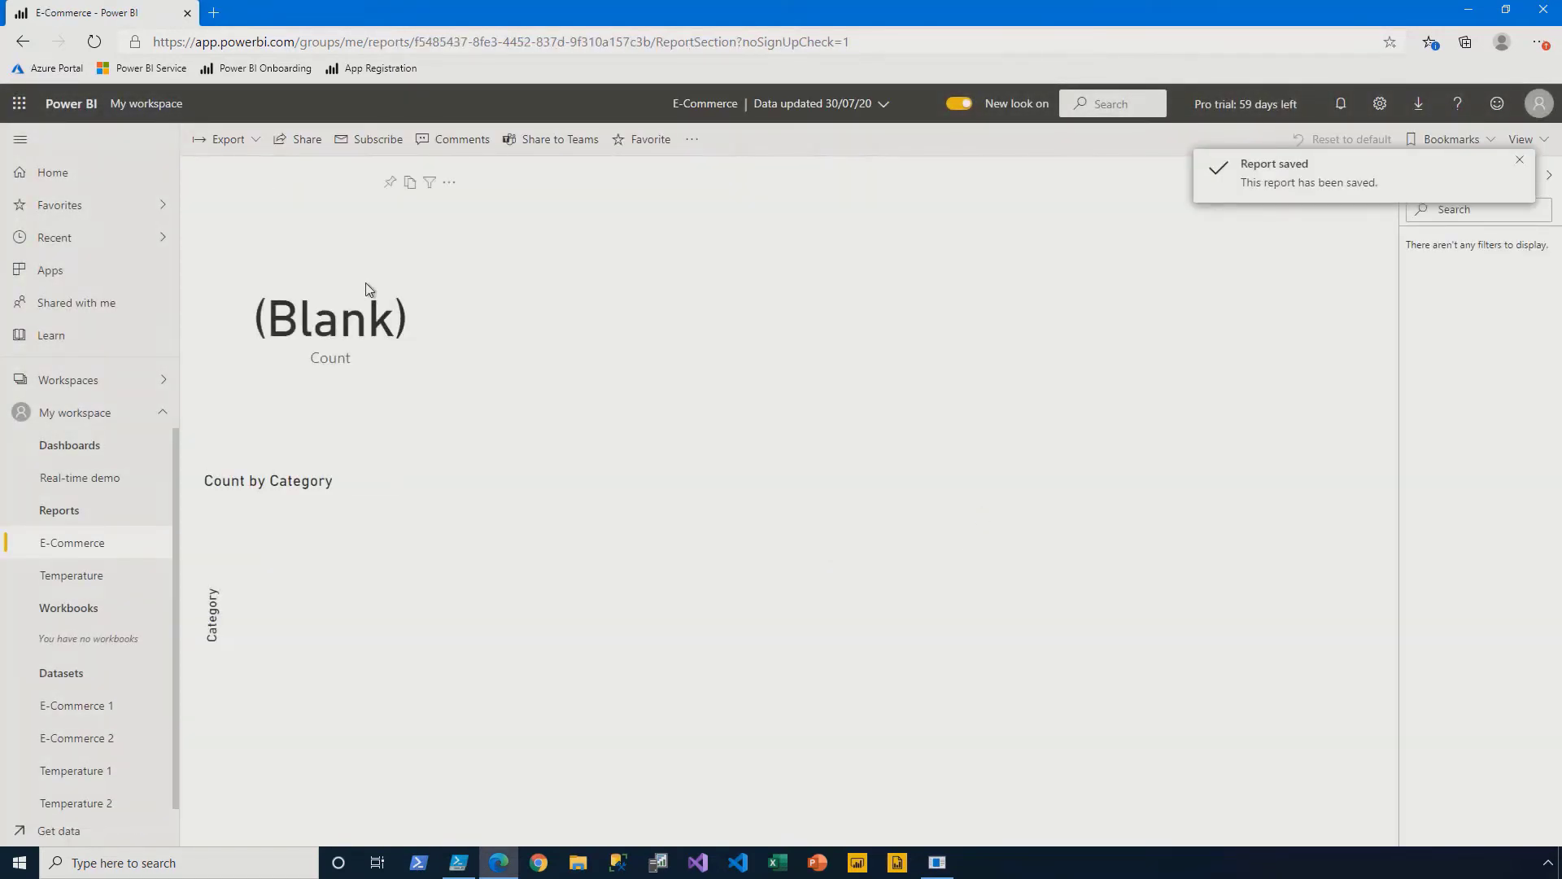
pyautogui.click(387, 183)
pyautogui.click(926, 570)
pyautogui.moveTo(394, 499)
pyautogui.click(368, 462)
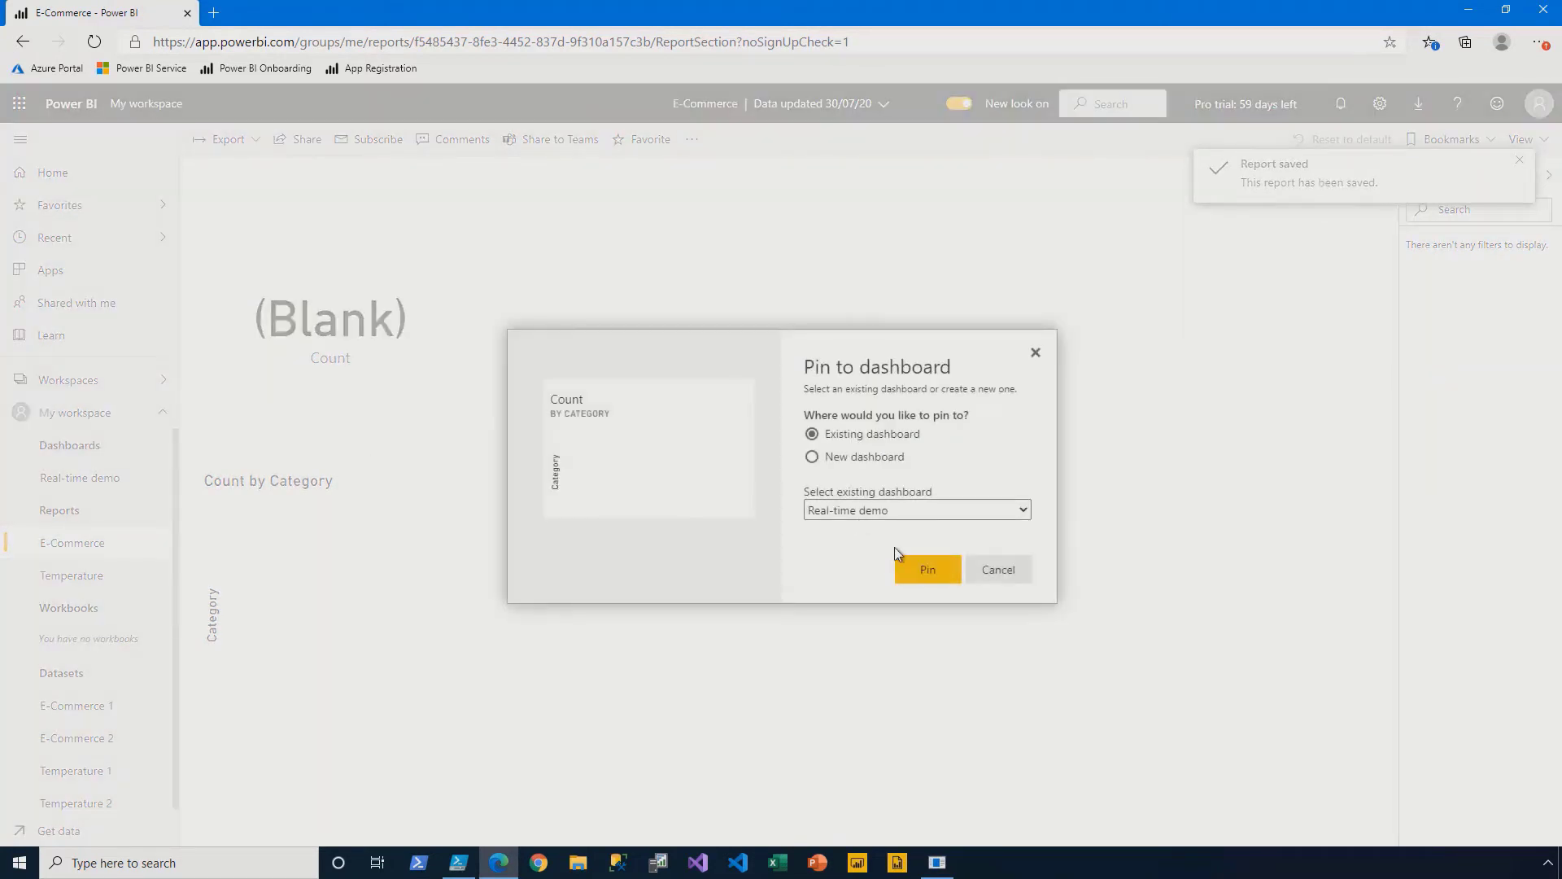
pyautogui.click(922, 569)
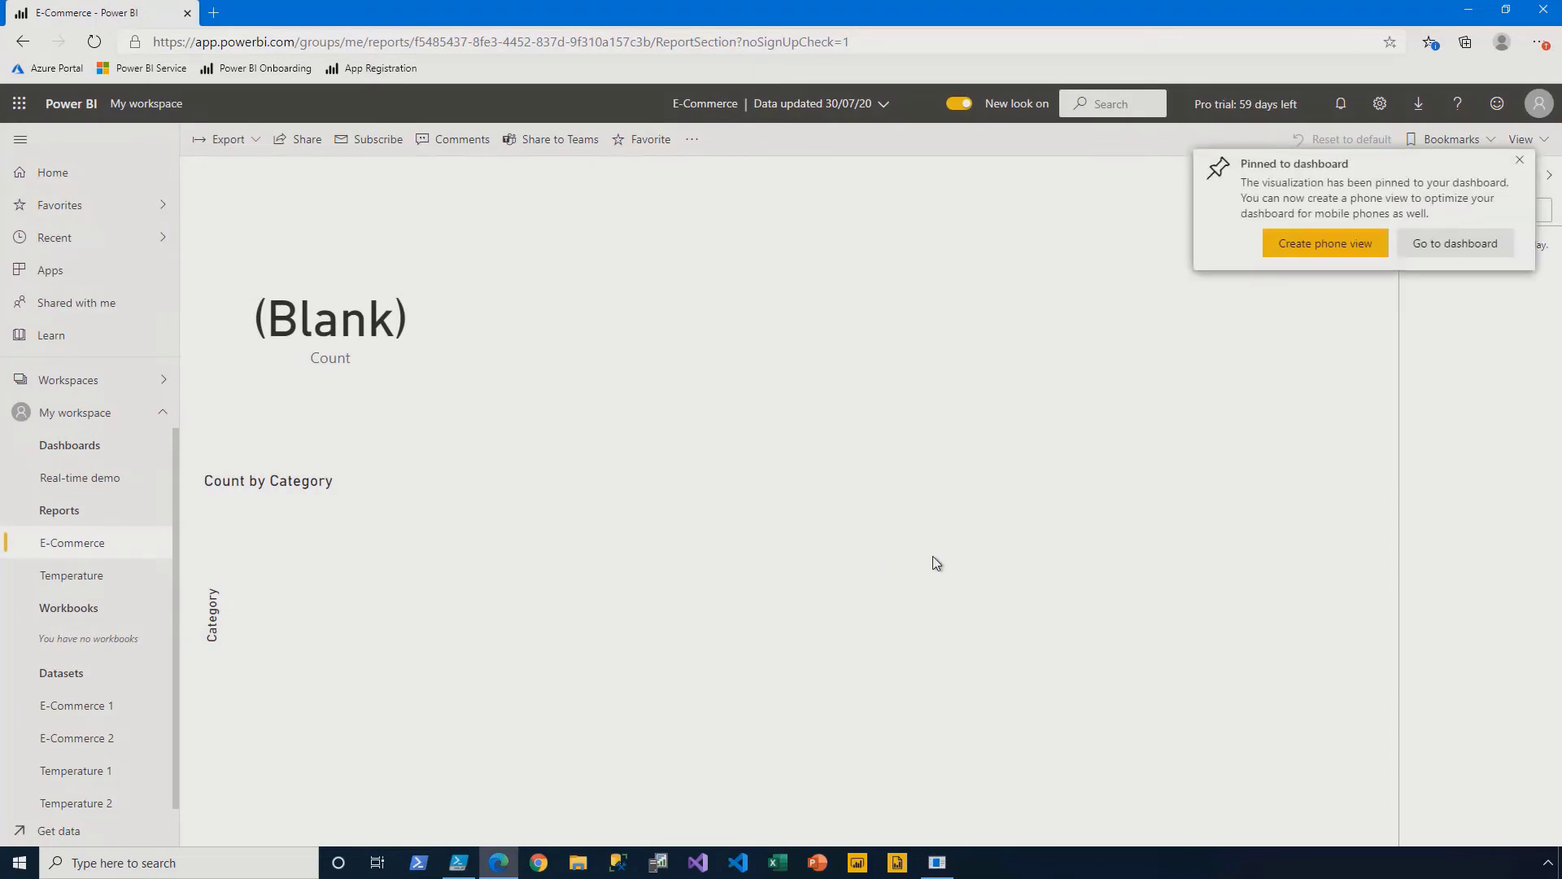
pyautogui.click(1473, 244)
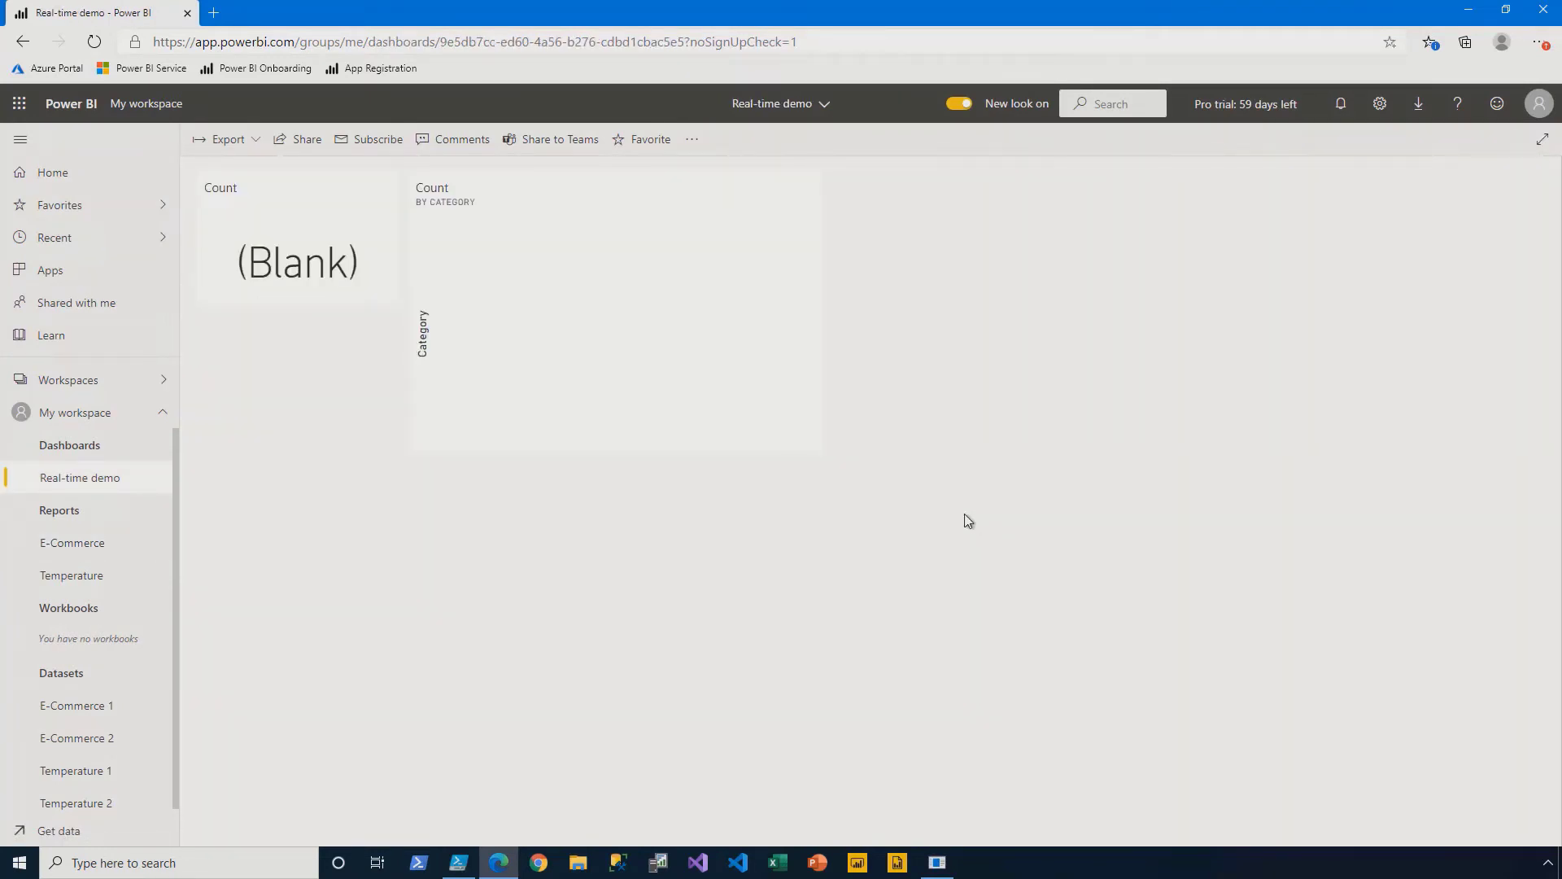
# - Switch to Power BI REST API Explorer, move its window clear of the dashboard tiles, and get the tables of the E-Commerce 2 dataset
pyautogui.click(938, 869)
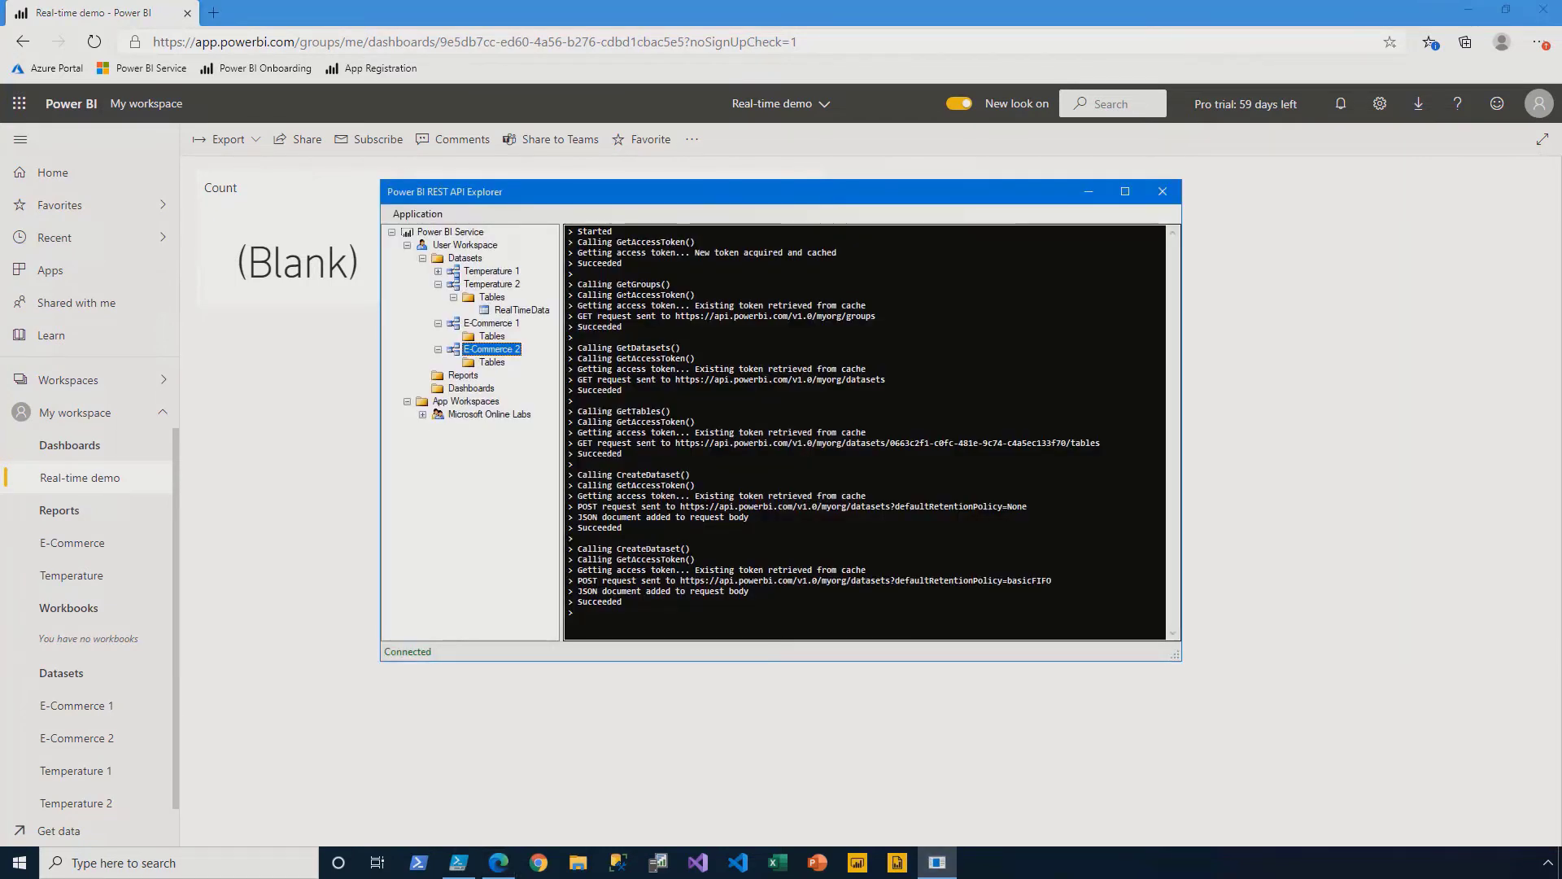
pyautogui.moveTo(562, 200); pyautogui.dragTo(1039, 273)
pyautogui.rightClick(988, 434)
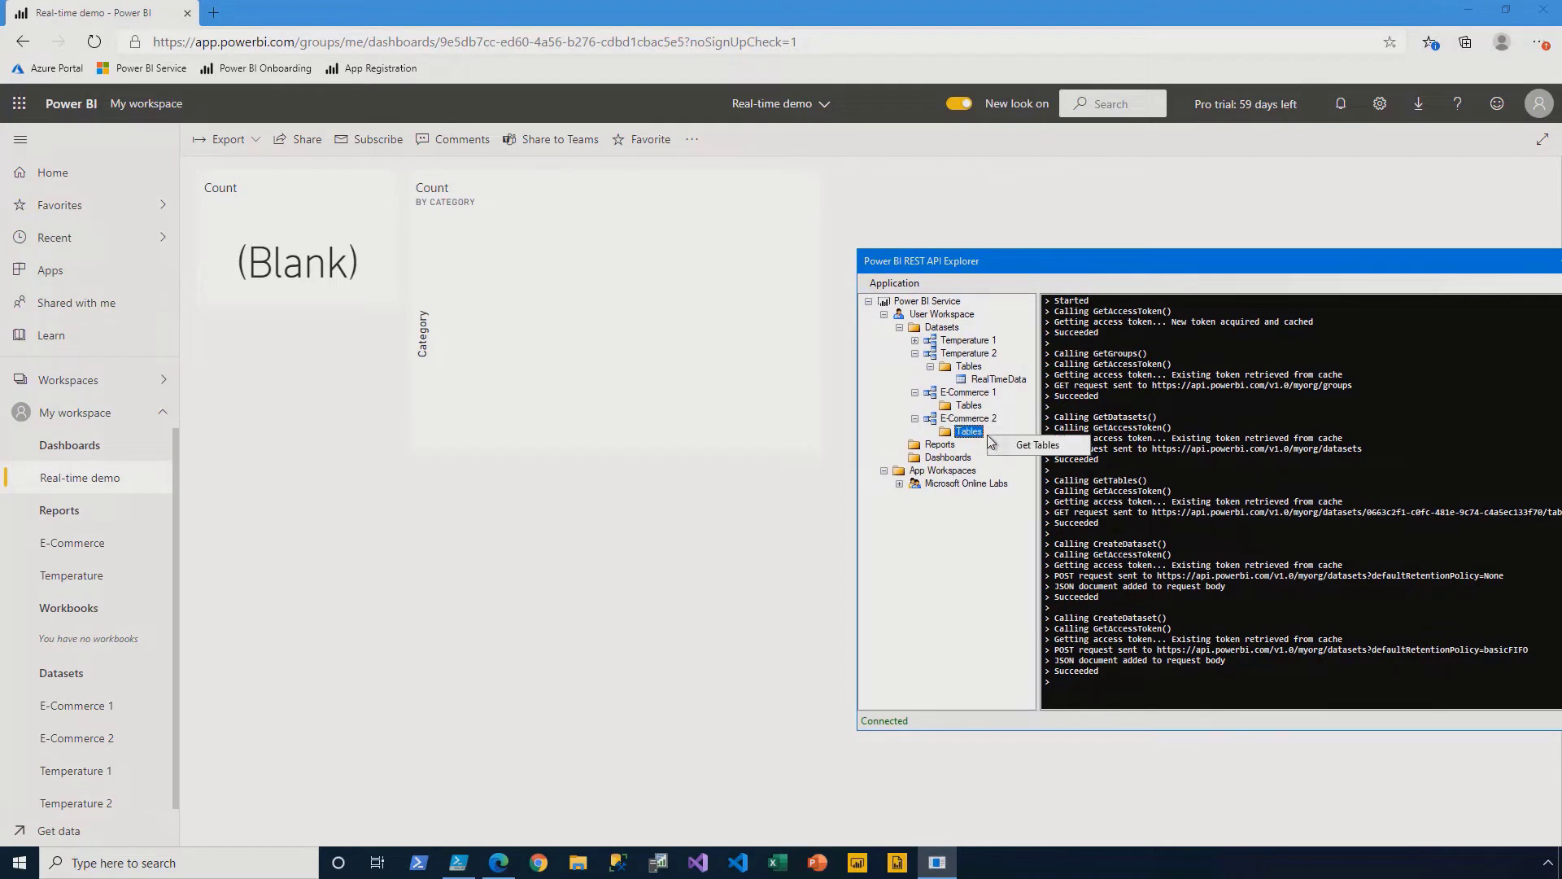
pyautogui.click(1027, 446)
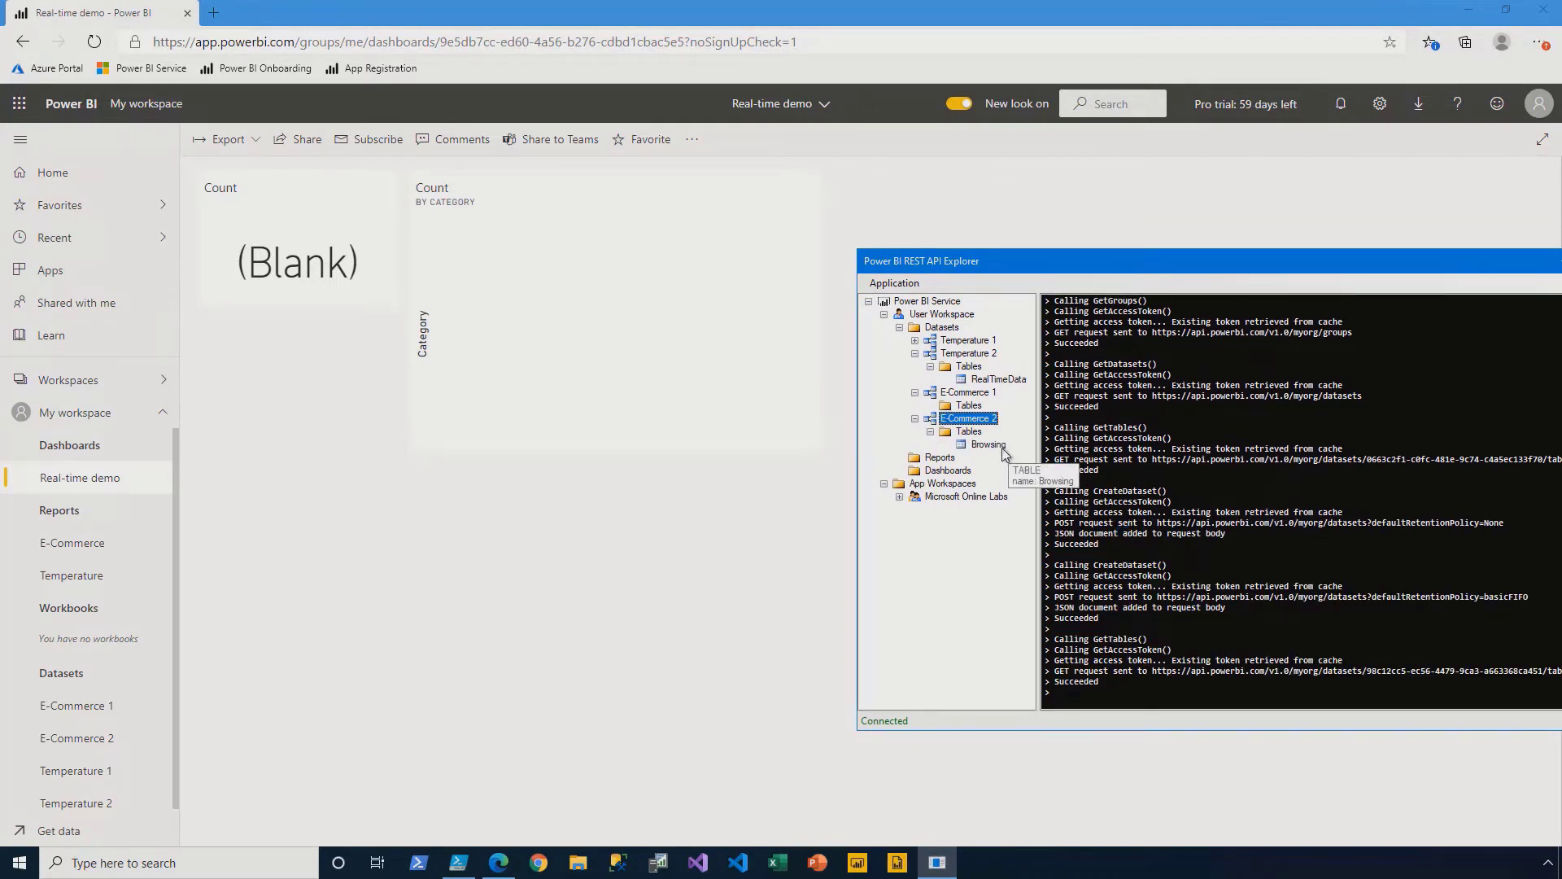
# - Push a JSON row to the Browsing table with Product 4CAX-B Helicopter, Category Co-Axial and Country Australia
pyautogui.rightClick(989, 444)
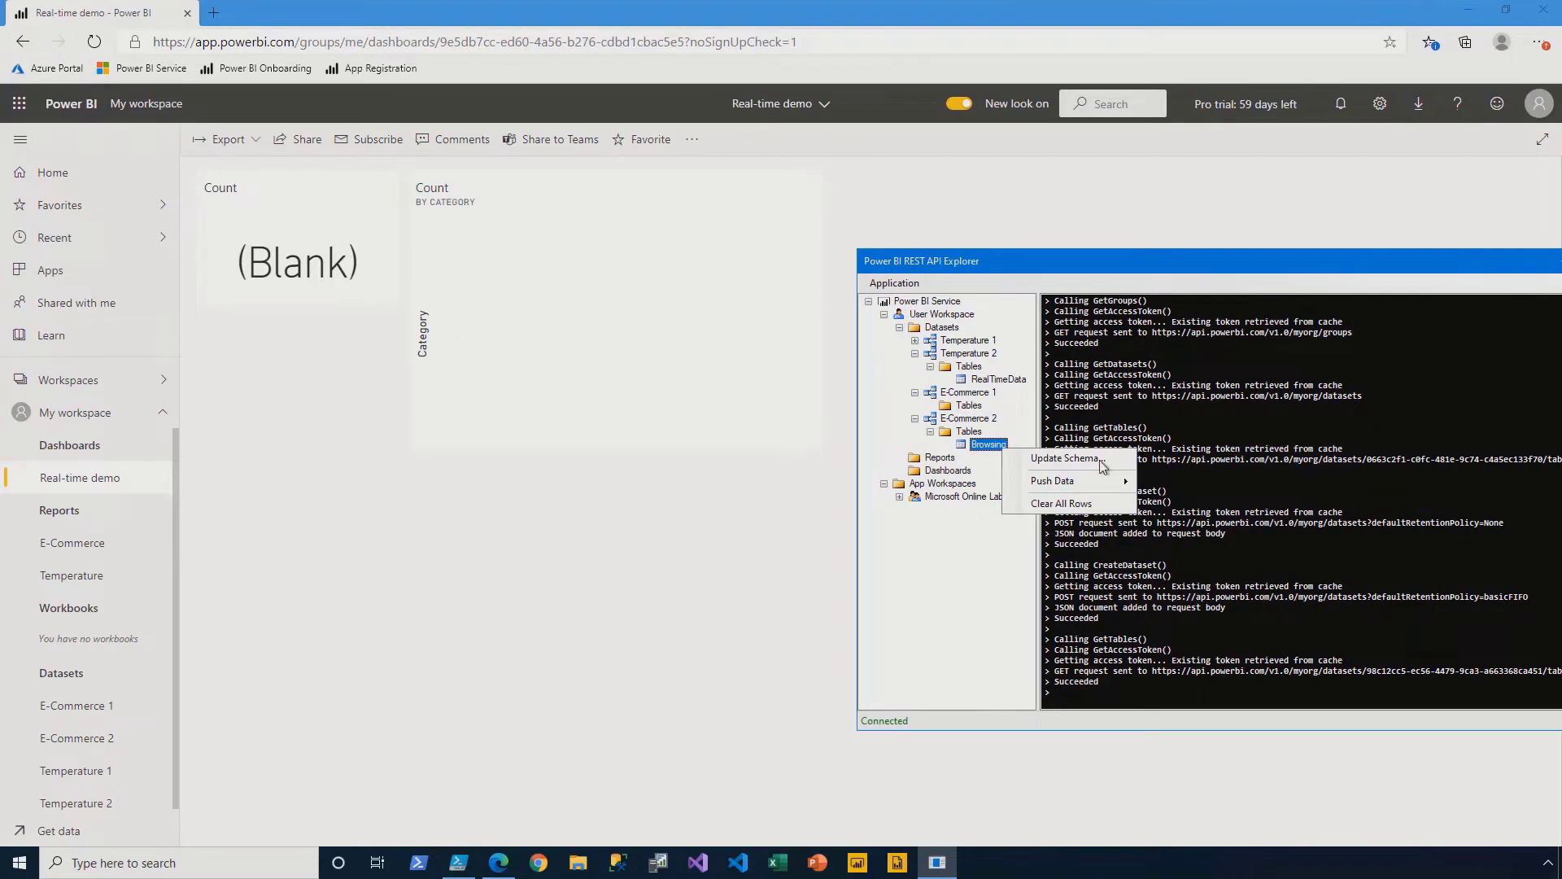
pyautogui.moveTo(1103, 482)
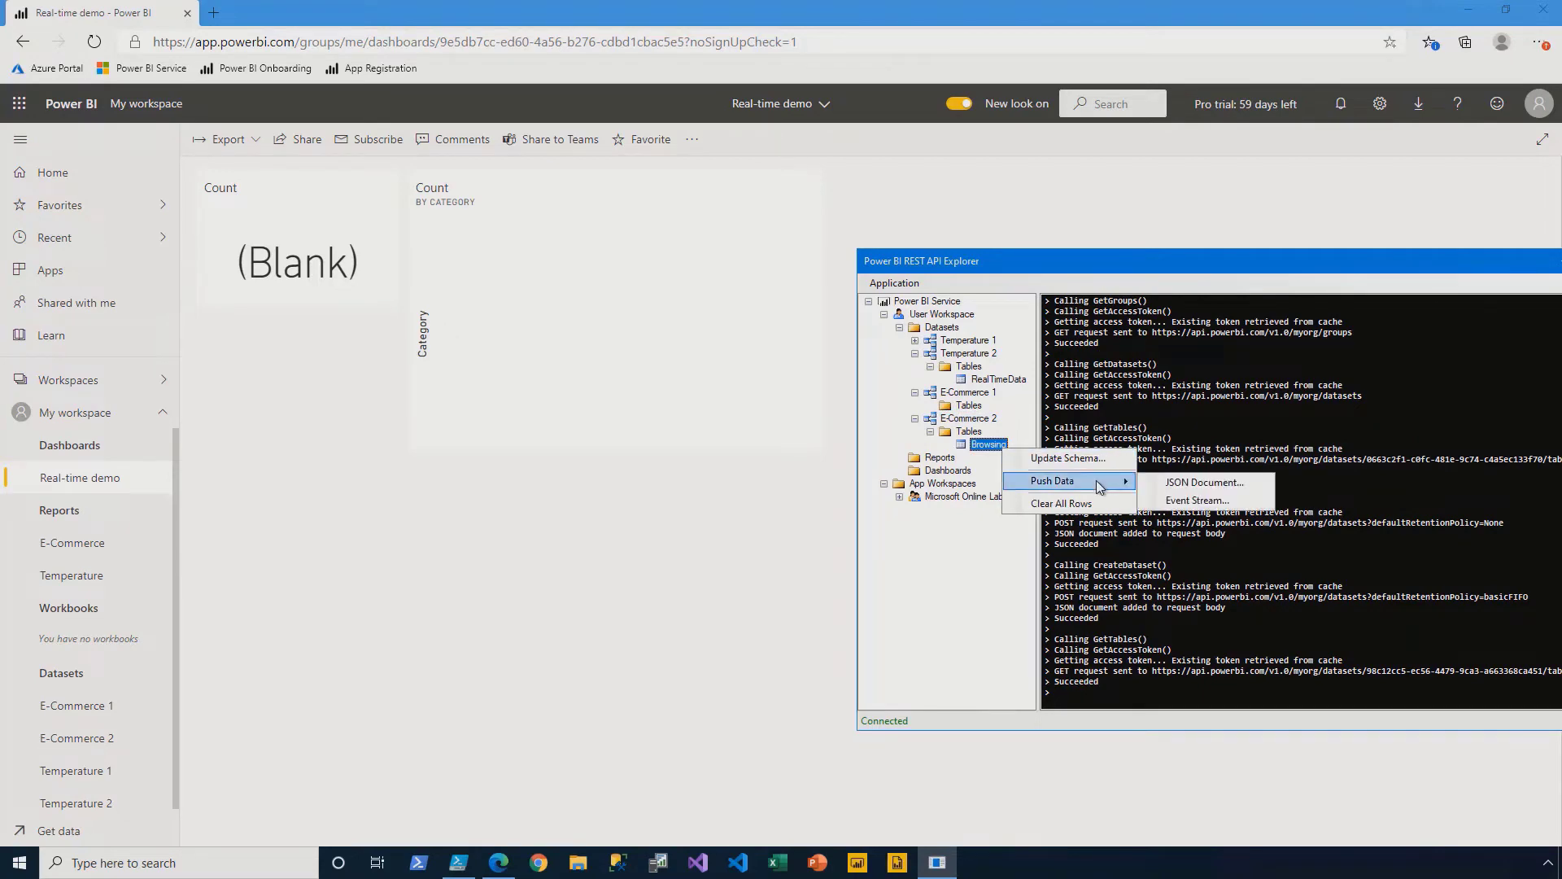
pyautogui.click(1188, 488)
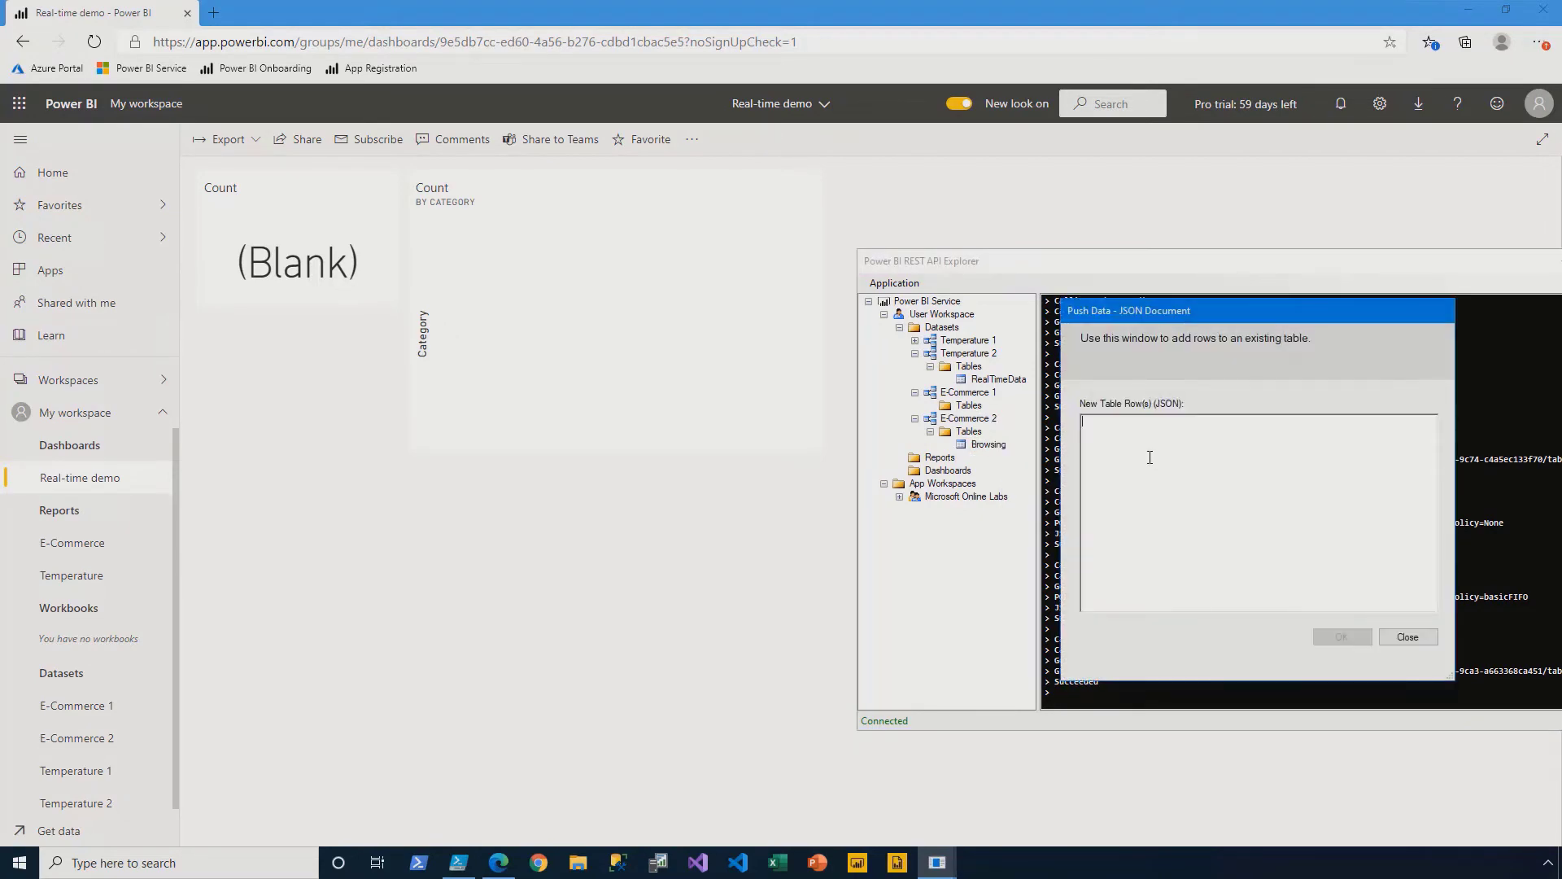
pyautogui.write('{    "rows": [       {          "Product": "4CAX-B Helicopter",          "Category": "Co-Axial",          "Country": "Australia"       }    ] }')
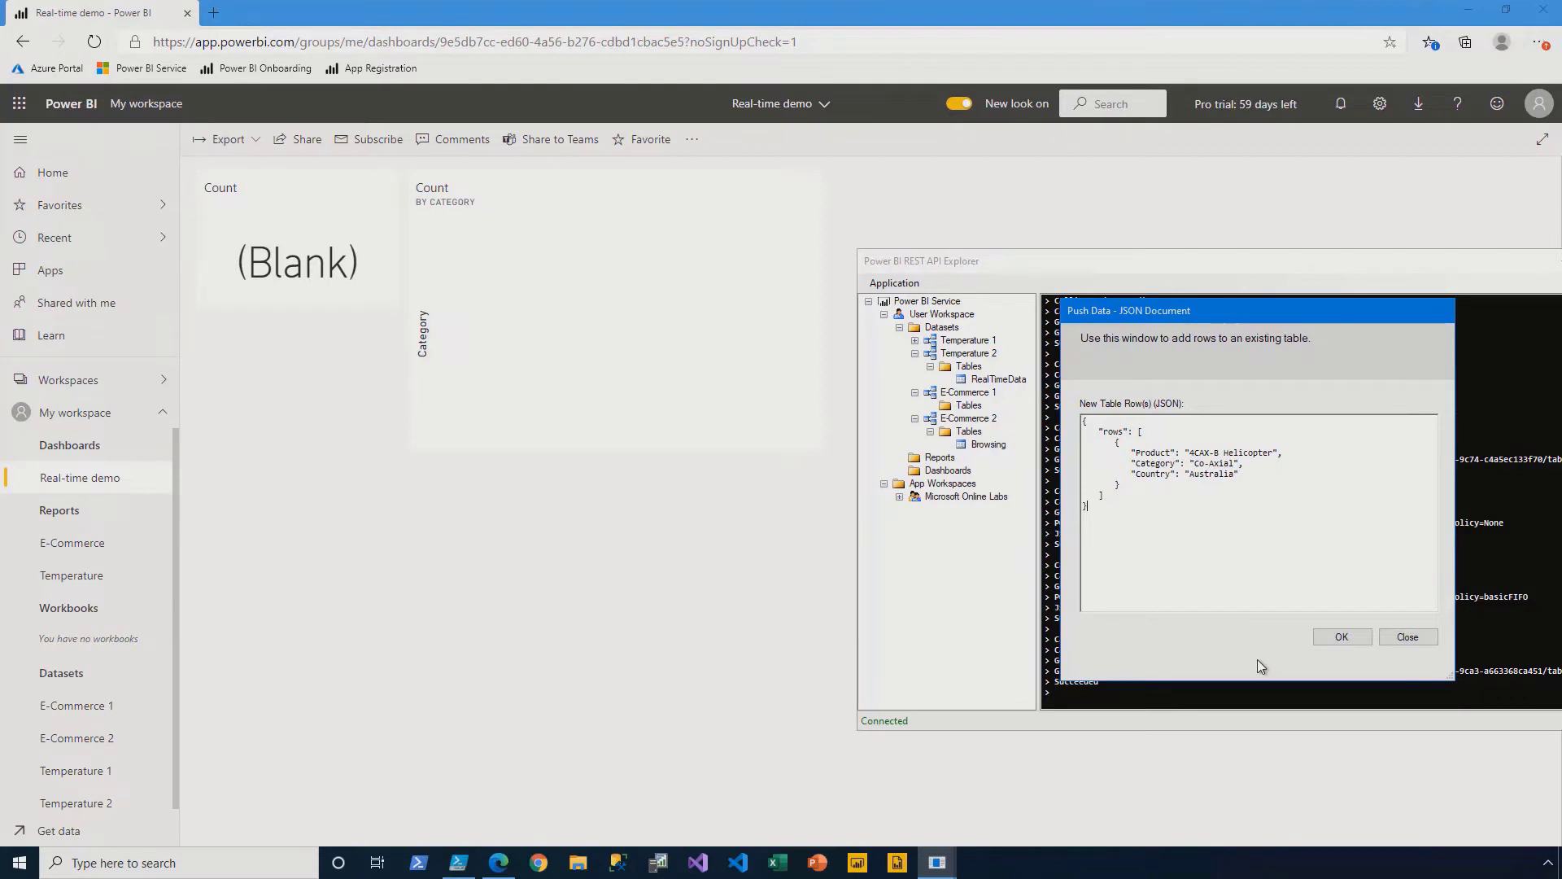
pyautogui.click(1356, 639)
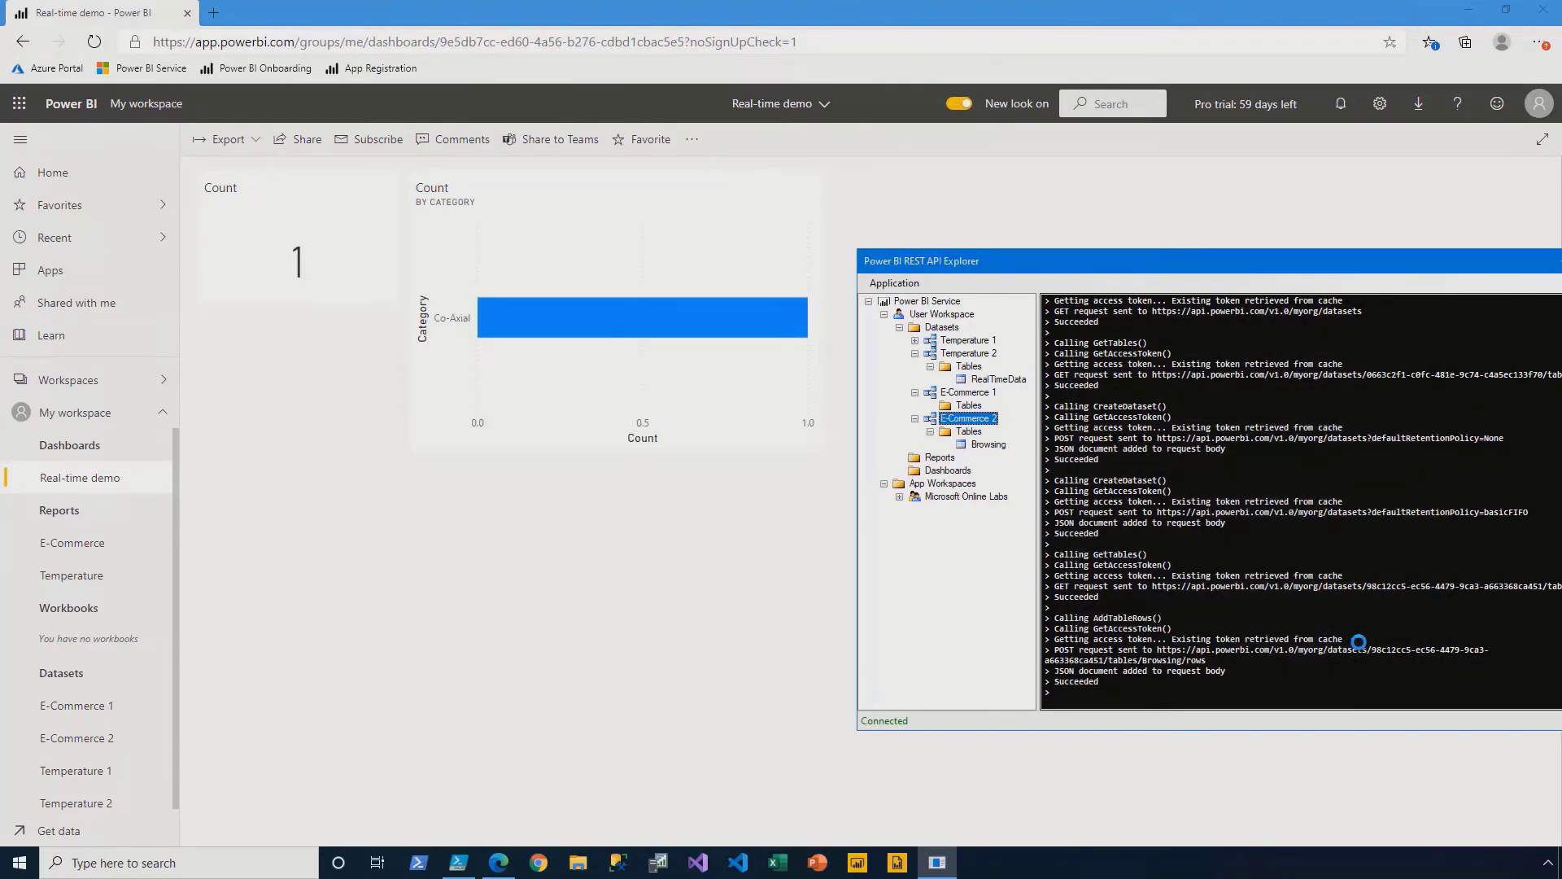
# - Set up an event stream push for the Browsing table and load BrowsingEvents.csv as its source file
pyautogui.rightClick(1001, 447)
pyautogui.moveTo(1086, 481)
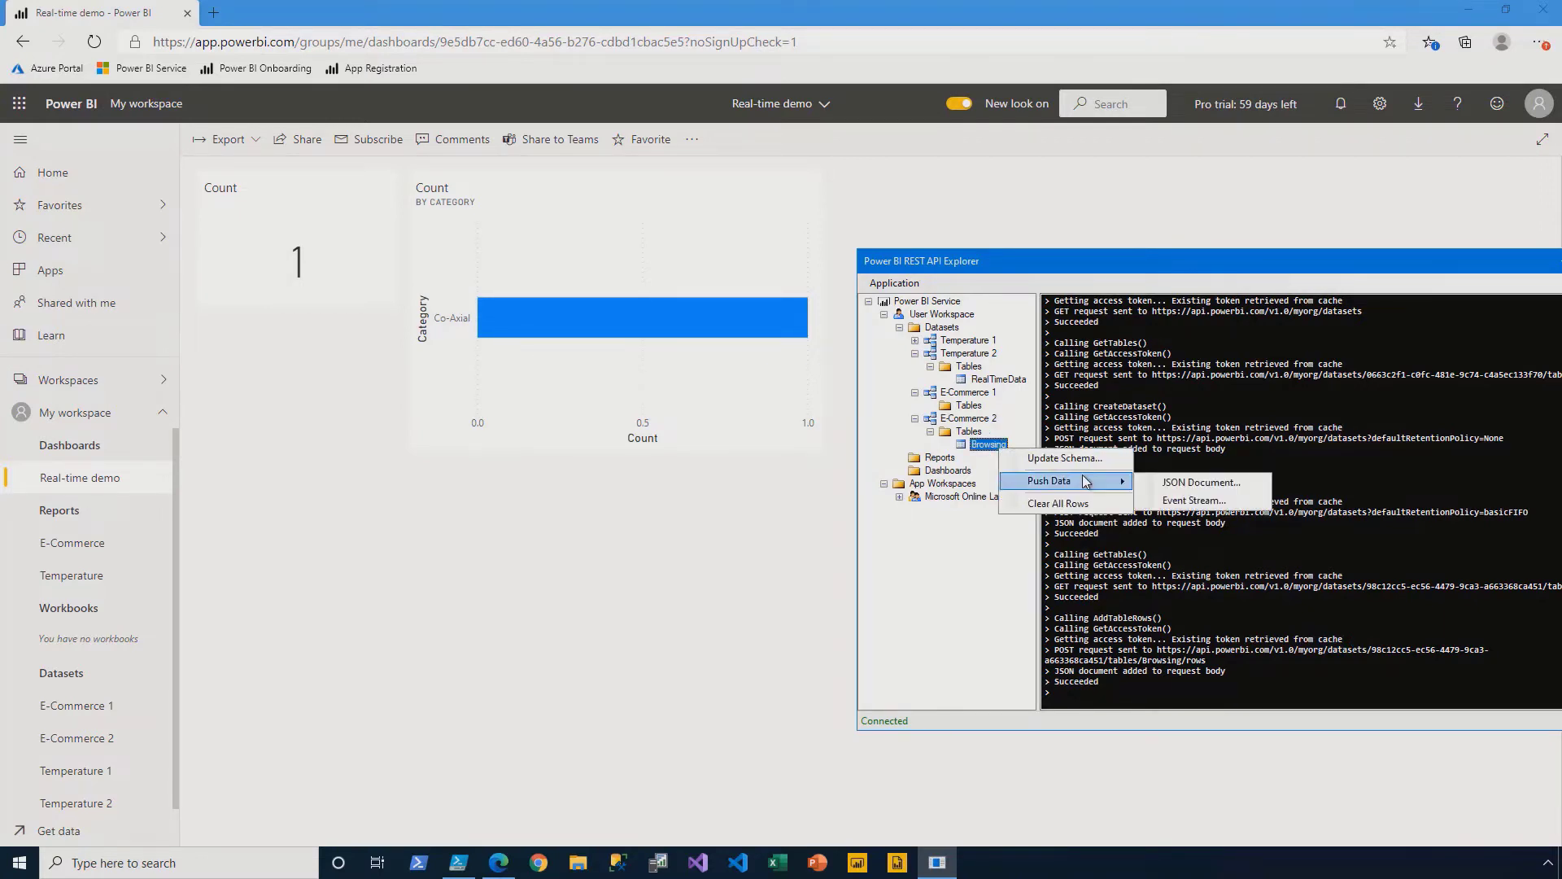
pyautogui.click(1250, 510)
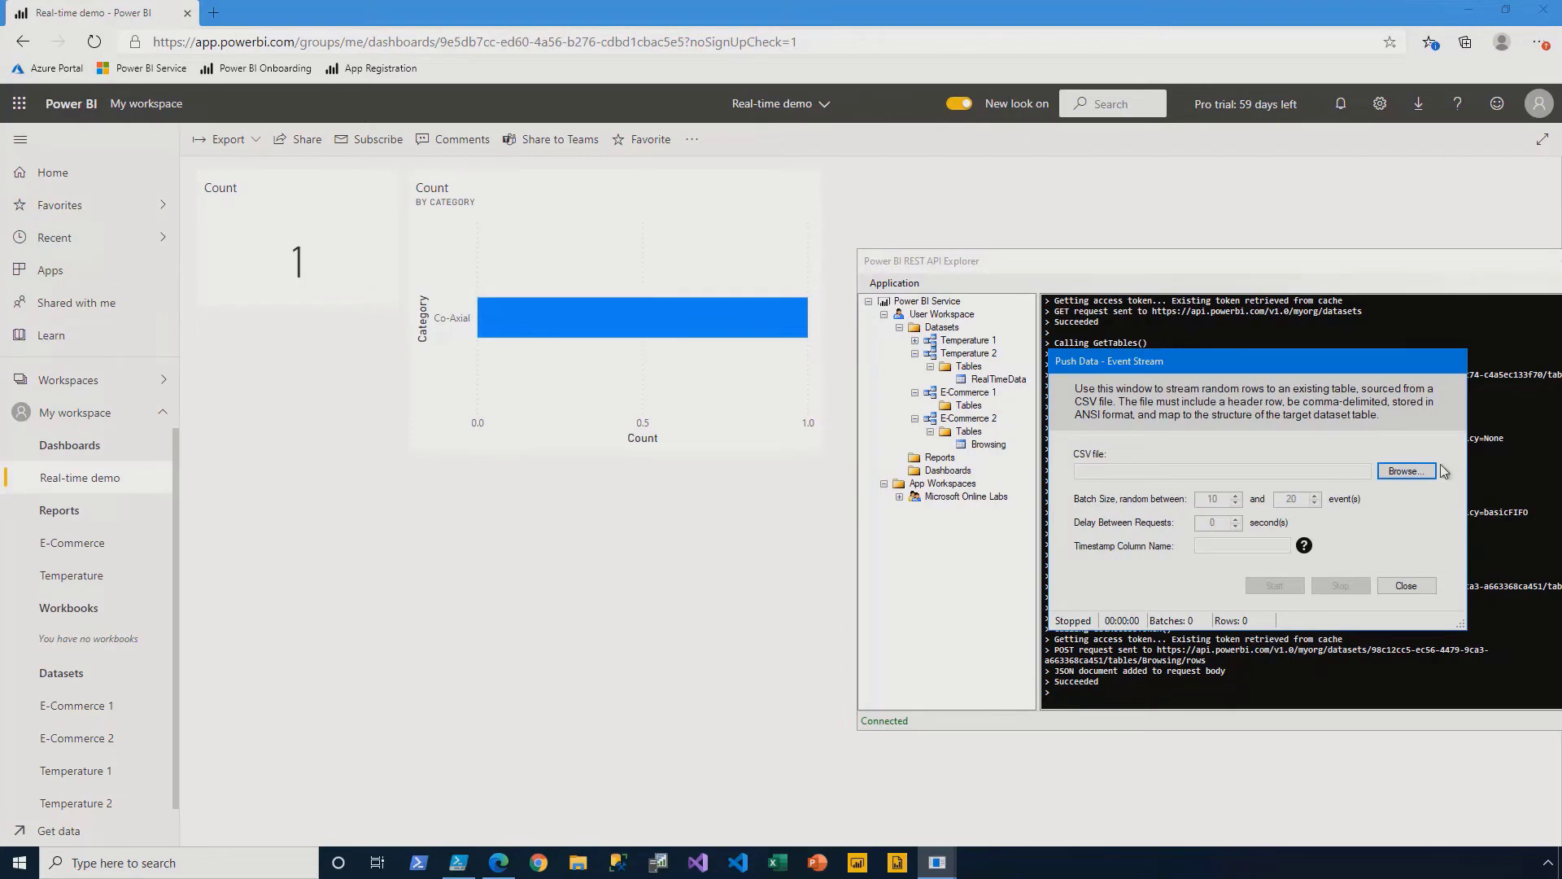
pyautogui.click(1406, 472)
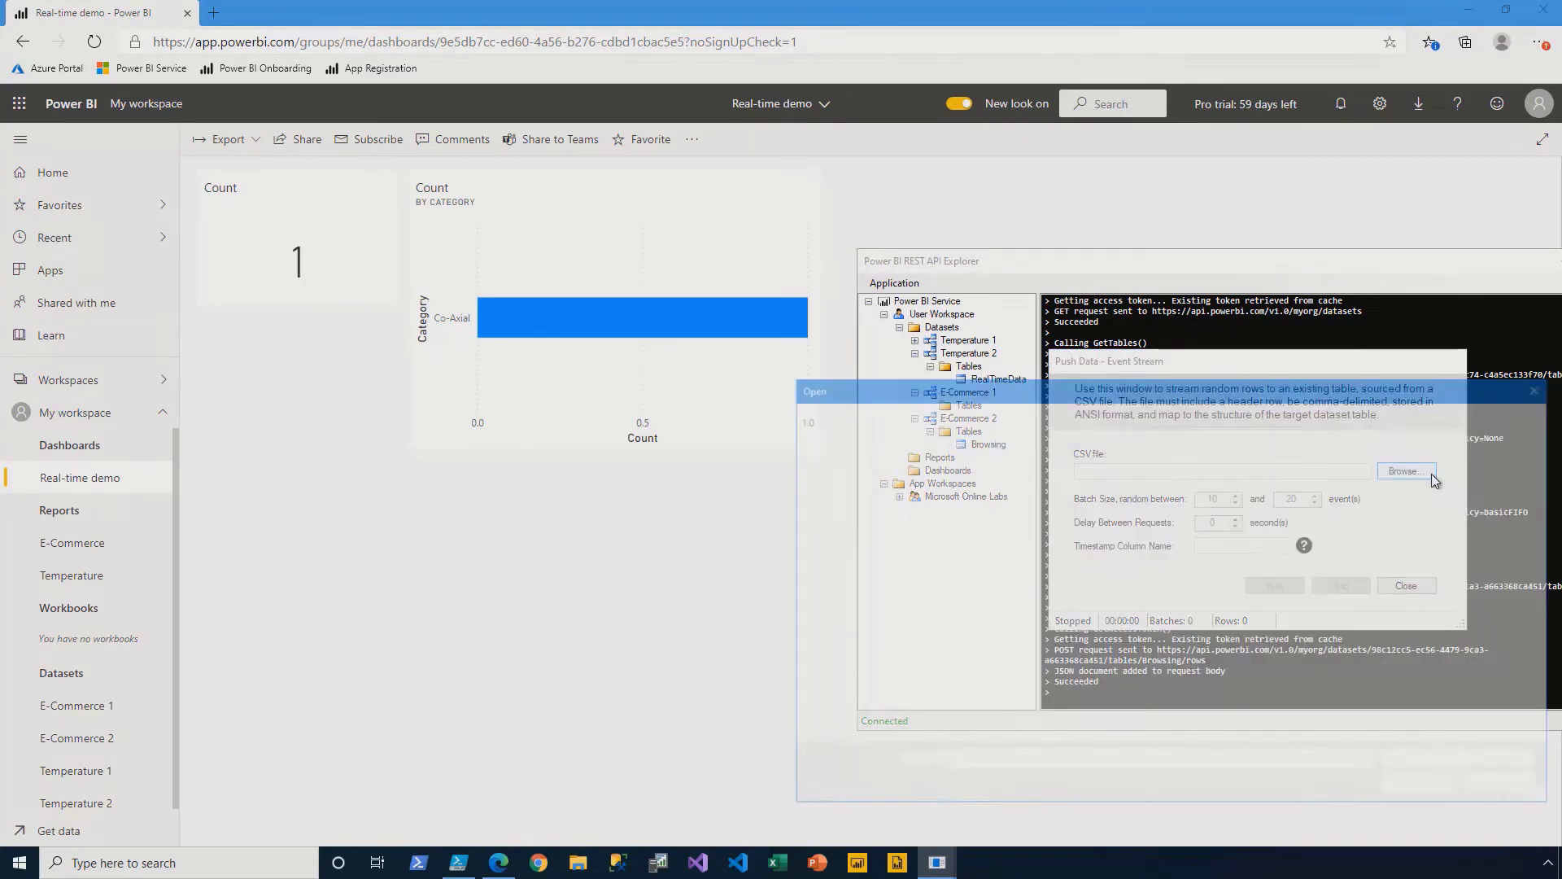
pyautogui.click(993, 525)
pyautogui.click(1414, 785)
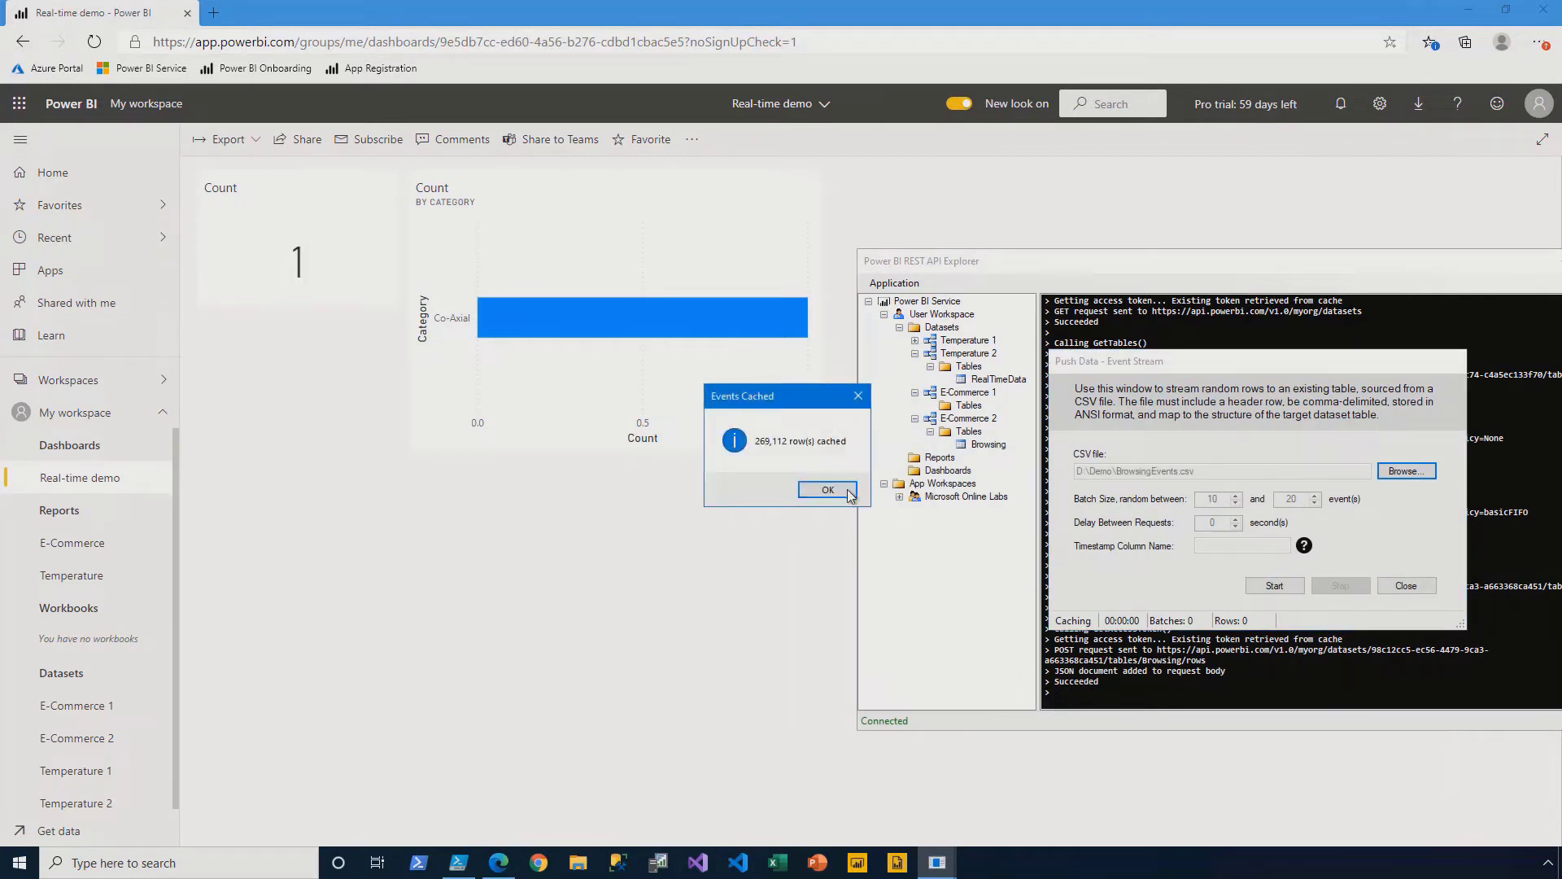
pyautogui.click(828, 490)
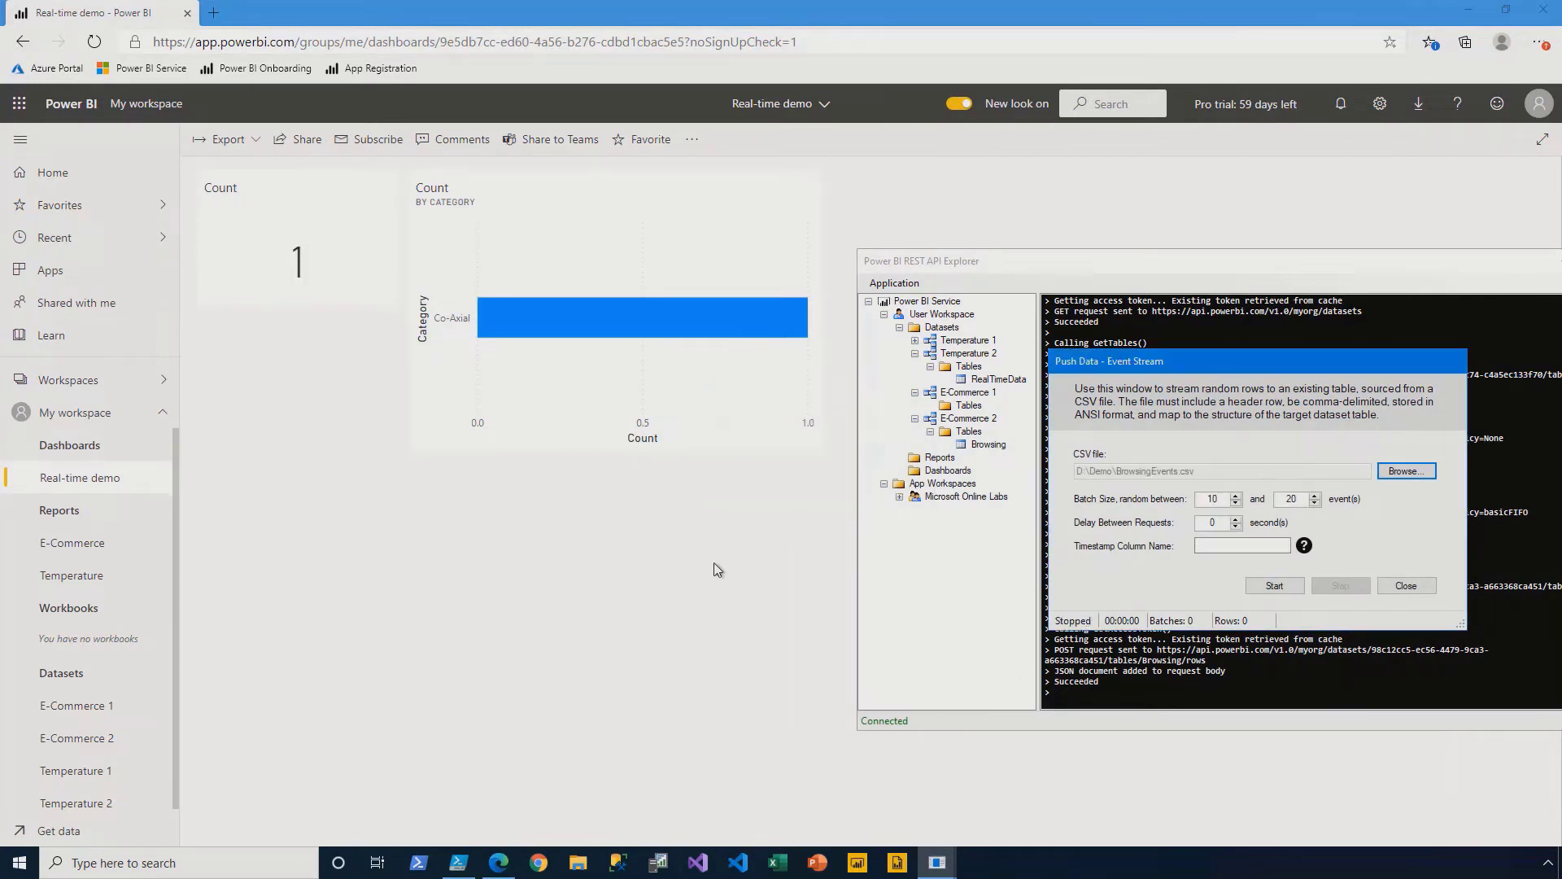
# - Set the timestamp column name to Timestamp, move the dialog below the dashboard tiles, and start the event stream
pyautogui.click(1223, 545)
pyautogui.write('Timestamp')
pyautogui.moveTo(1223, 366)
pyautogui.mouseDown()
pyautogui.moveTo(835, 505)
pyautogui.moveTo(583, 539)
pyautogui.moveTo(576, 515)
pyautogui.mouseUp()
pyautogui.click(632, 736)
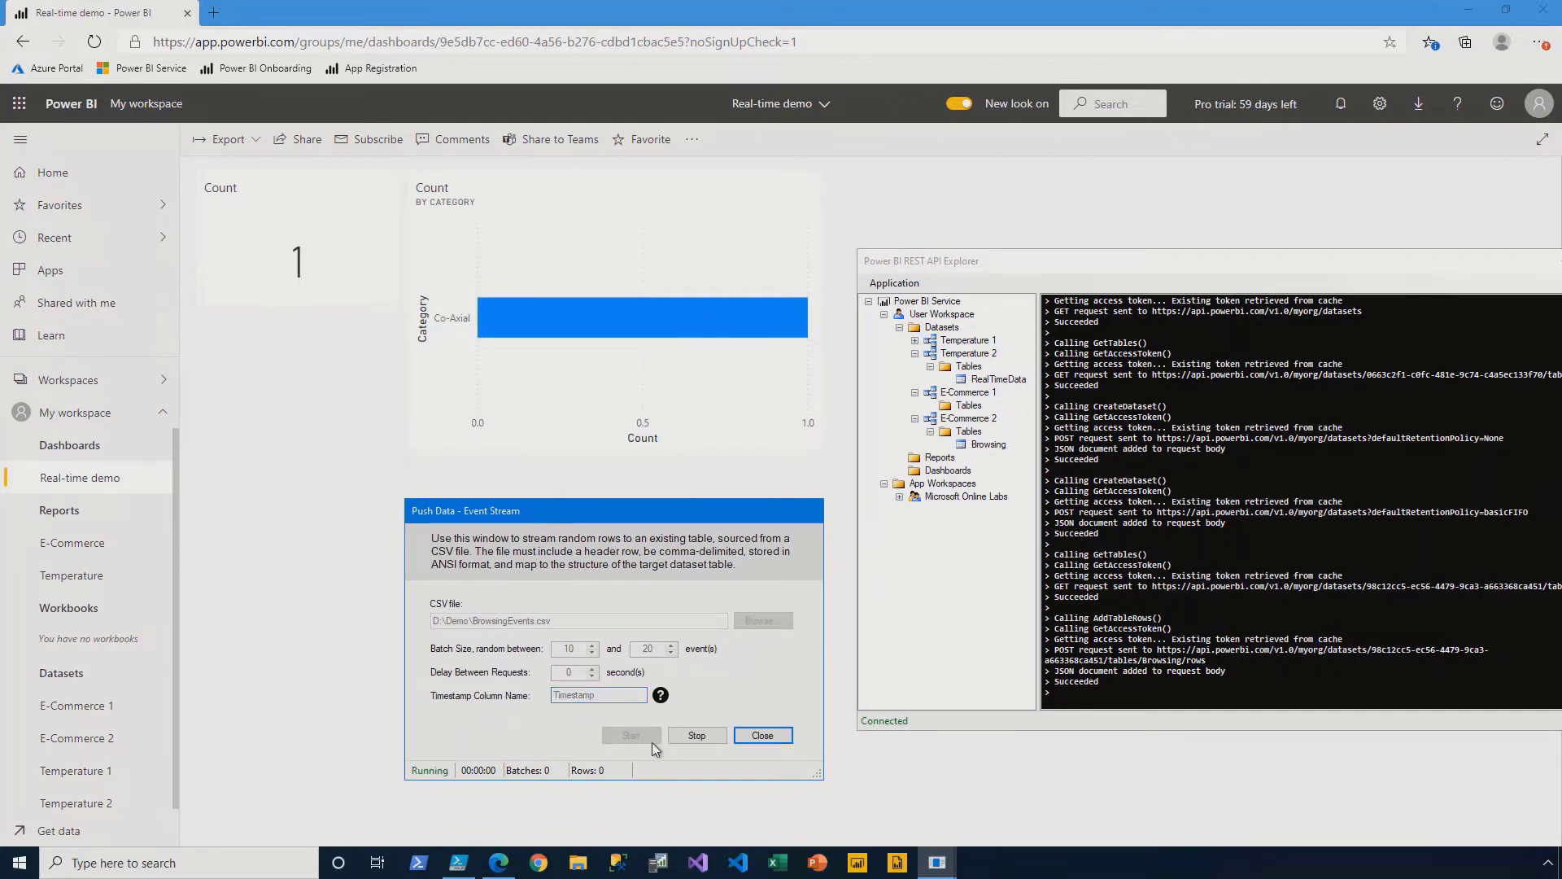
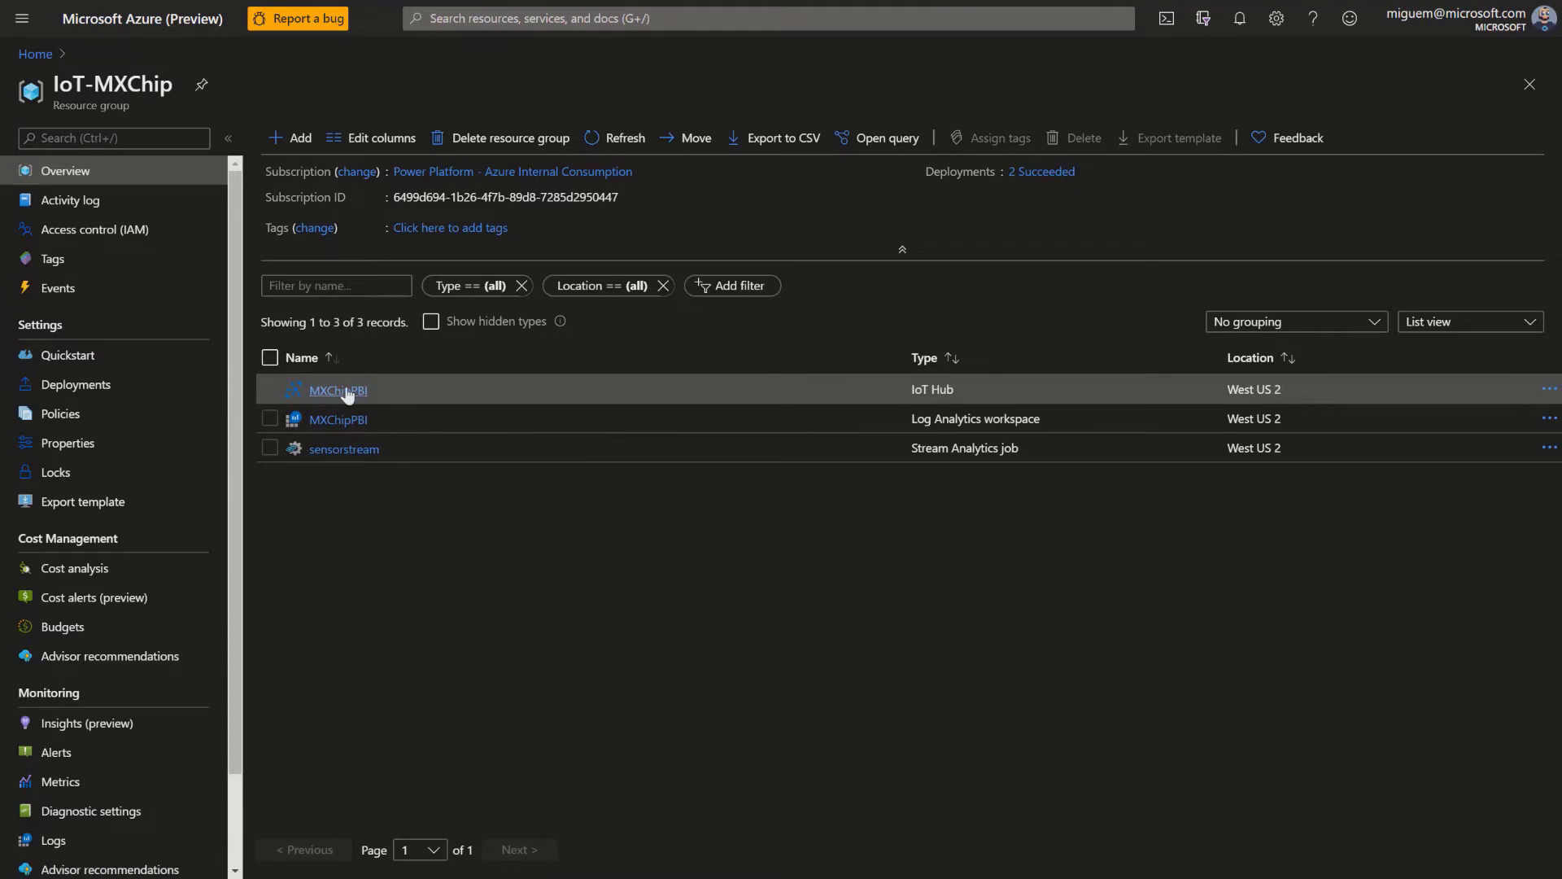
# - Open the MXChipPBI IoT Hub in the Azure portal and examine its usage and device-to-cloud message charts
pyautogui.click(342, 390)
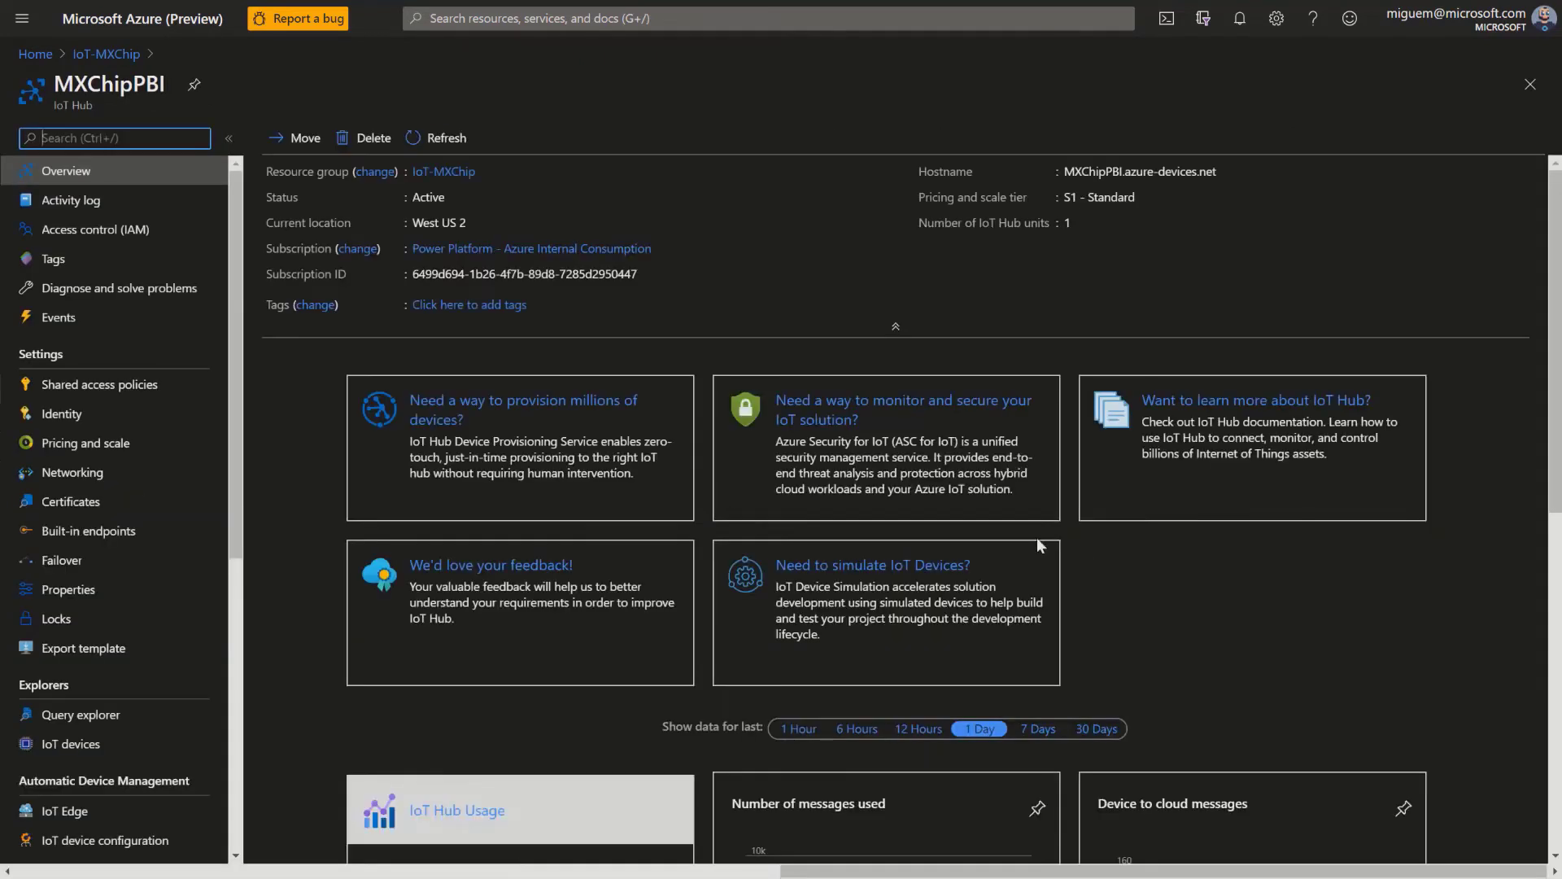
pyautogui.scroll(-3, 1335, 604)
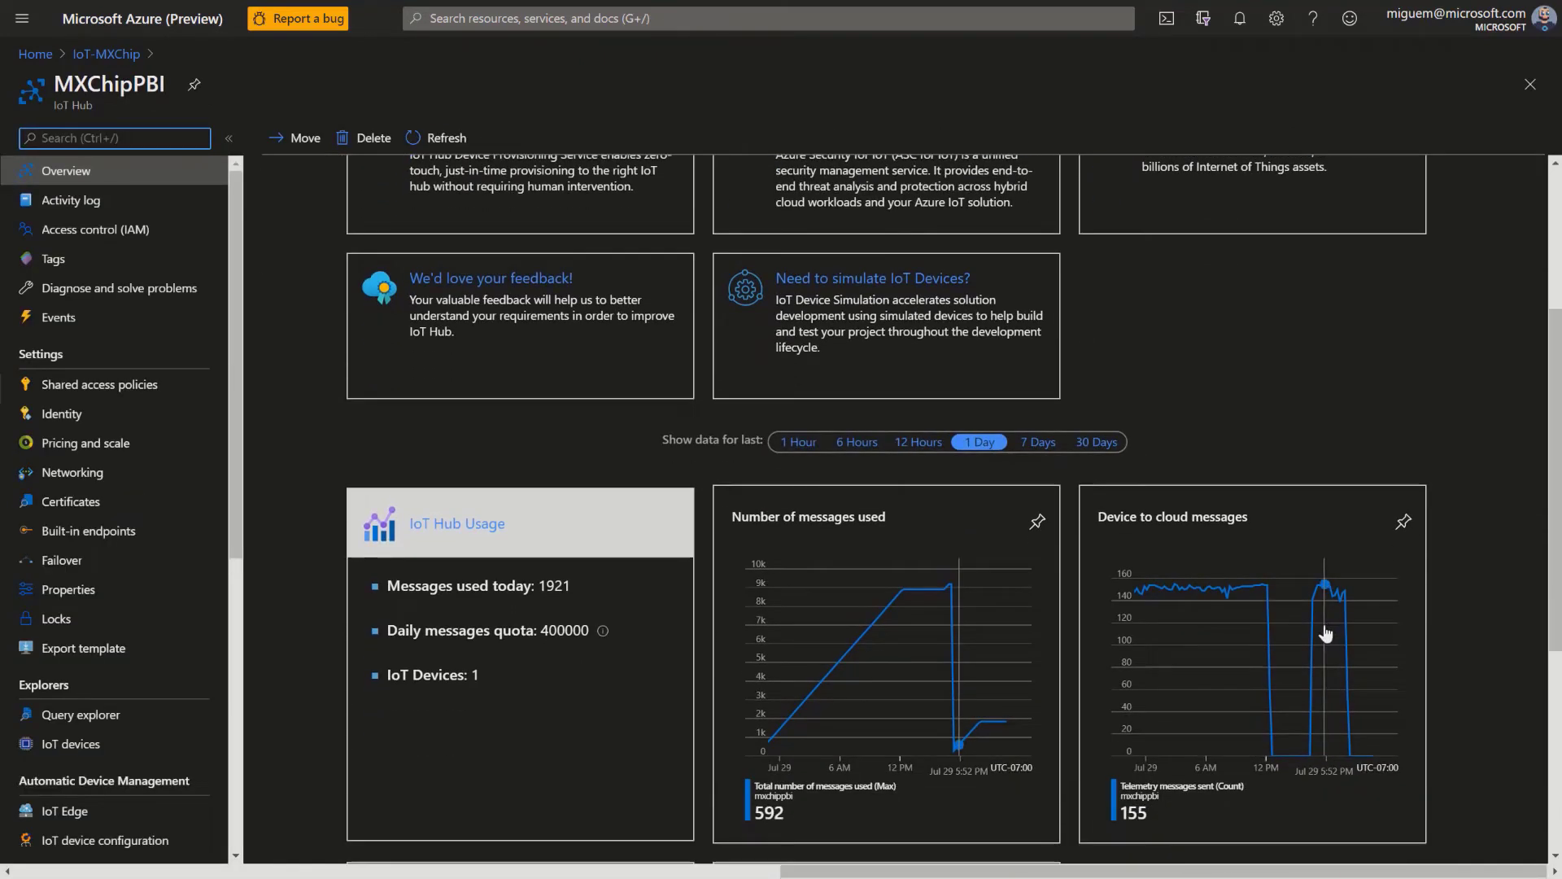
pyautogui.scroll(3, 1448, 421)
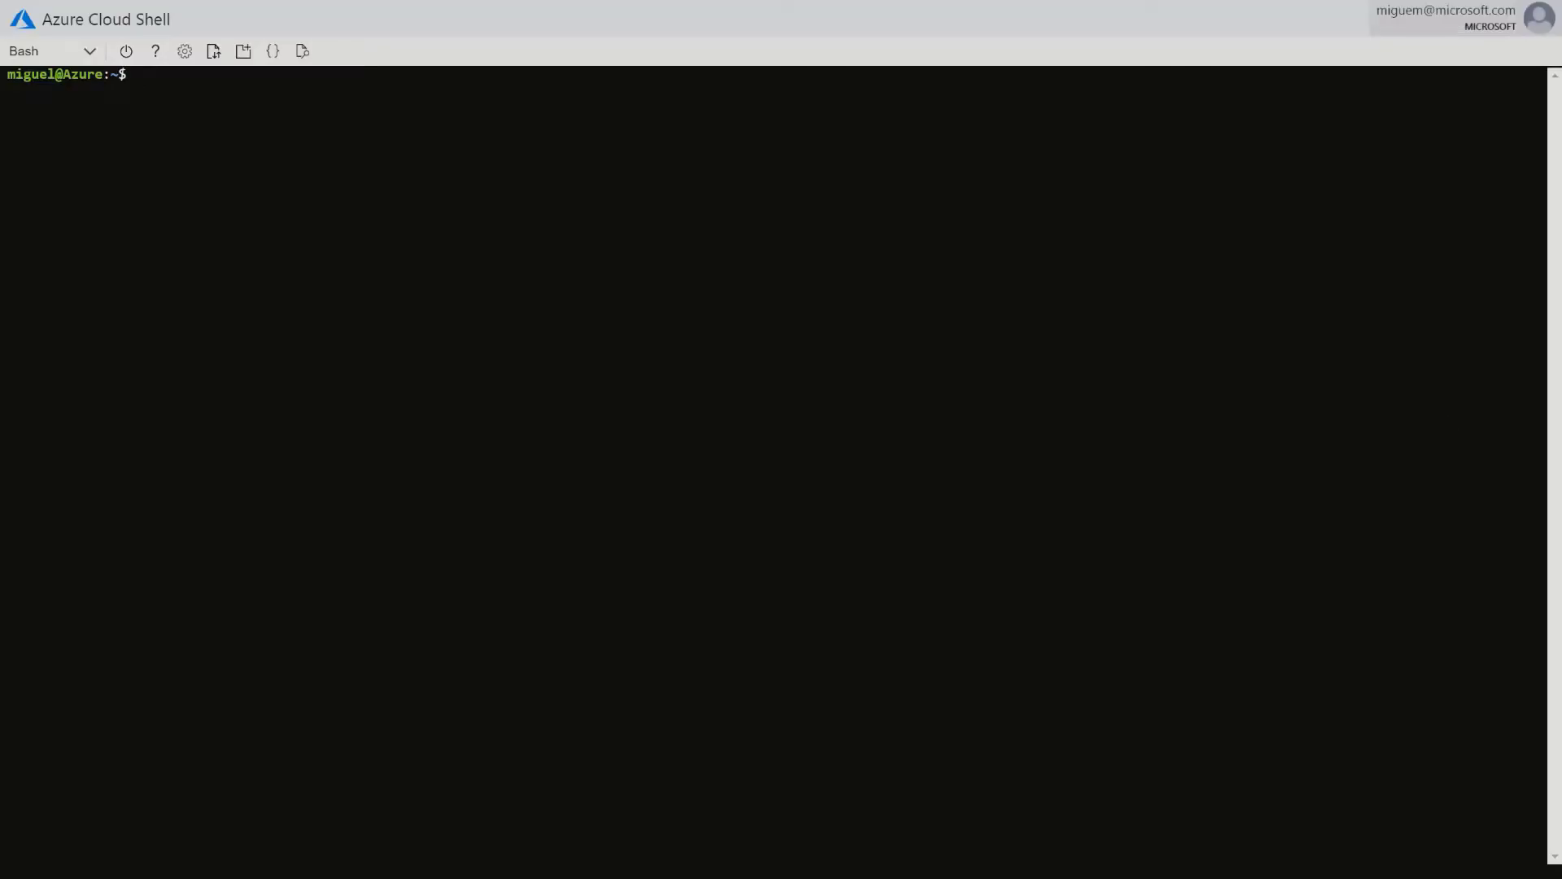
# - In Azure Cloud Shell, run az iot hub monitor-events --hub-name MXChipPBI --output table to watch the device events, and stop the monitor
pyautogui.rightClick(141, 80)
pyautogui.click(258, 259)
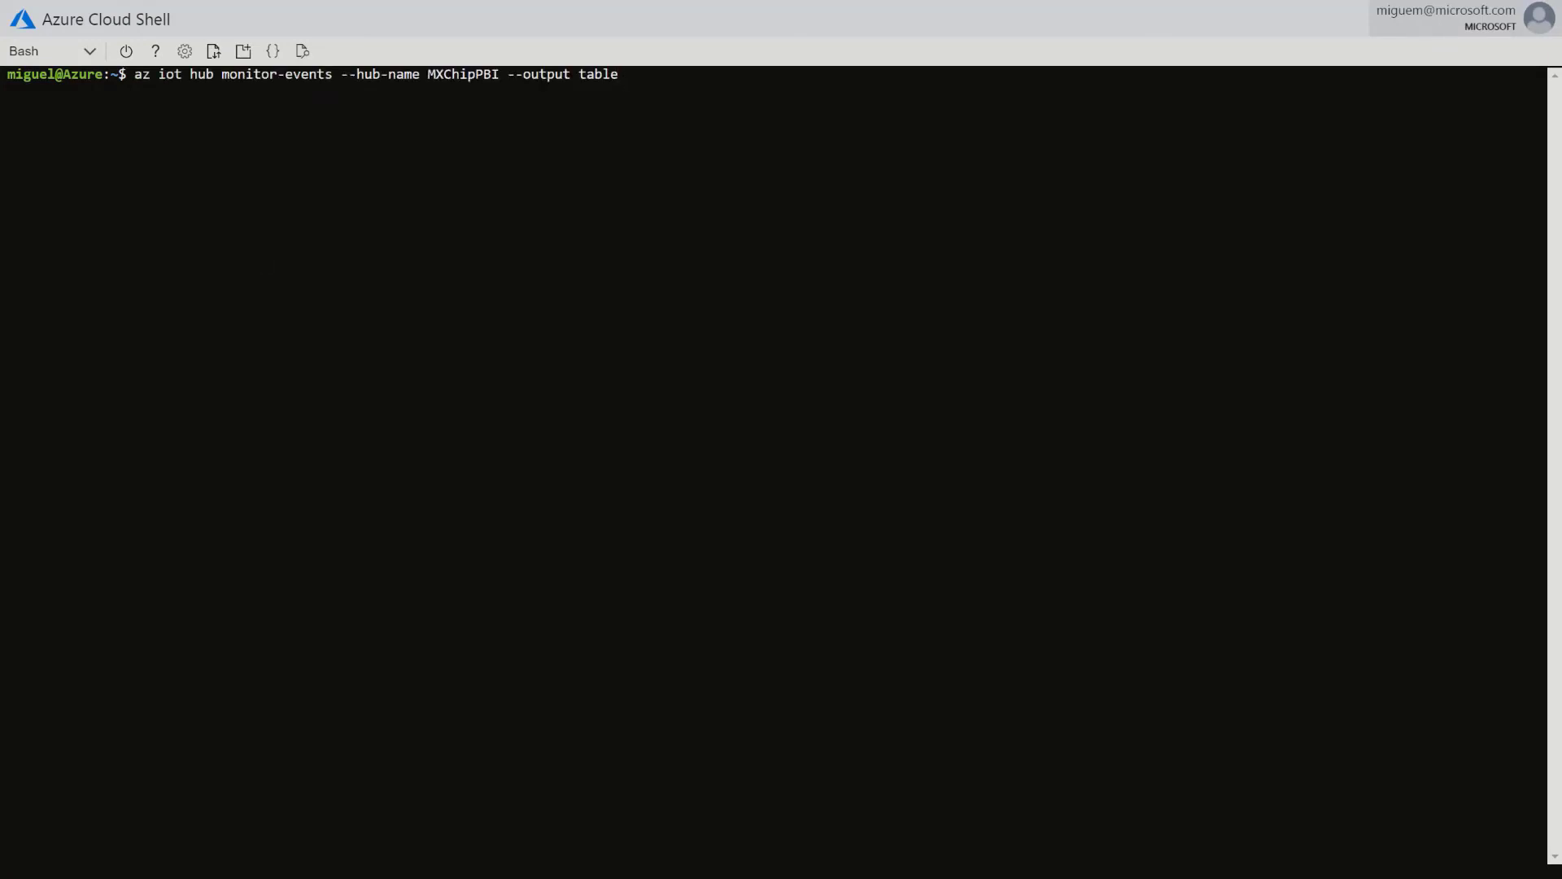
pyautogui.press('Return')
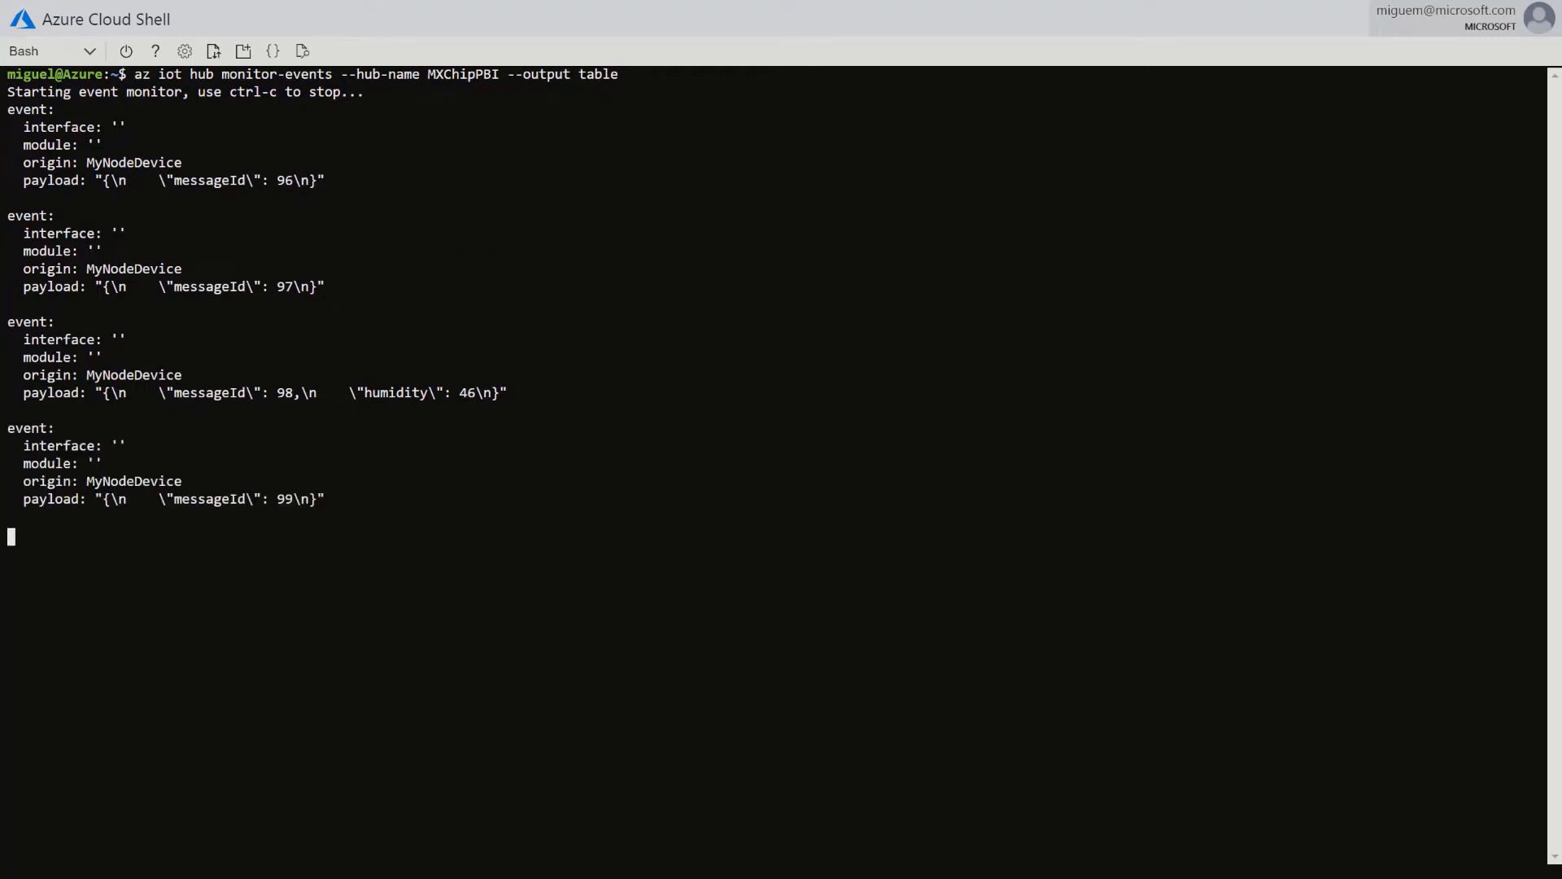
pyautogui.hotkey('ctrl', 'c')
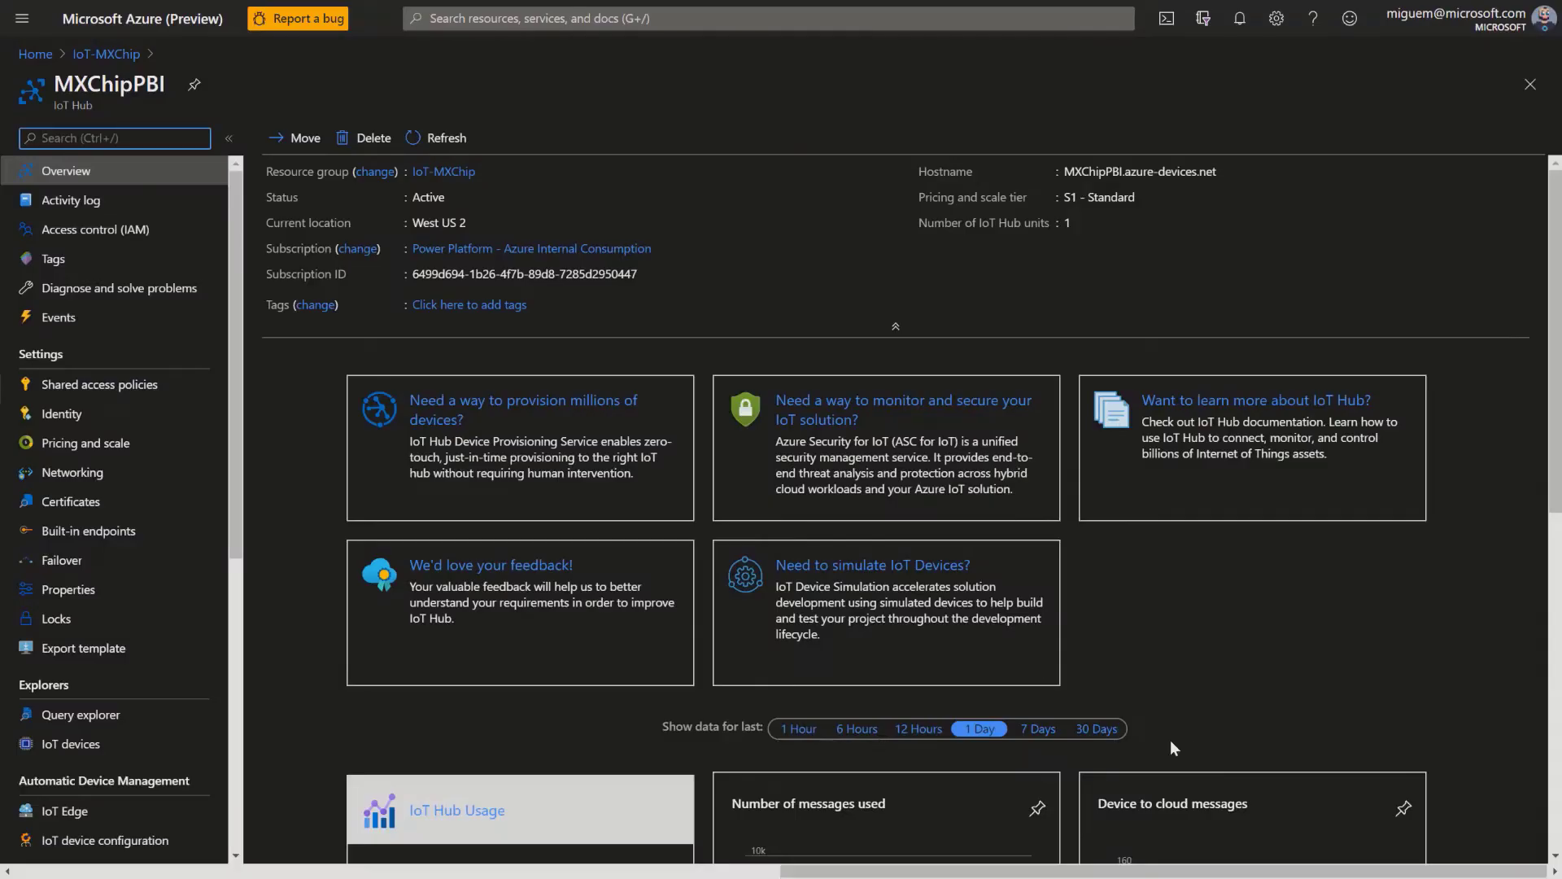
# - Open the sensorstream Stream Analytics job from the IoT-MXChip resource group and examine the details of its iothub input
pyautogui.click(122, 55)
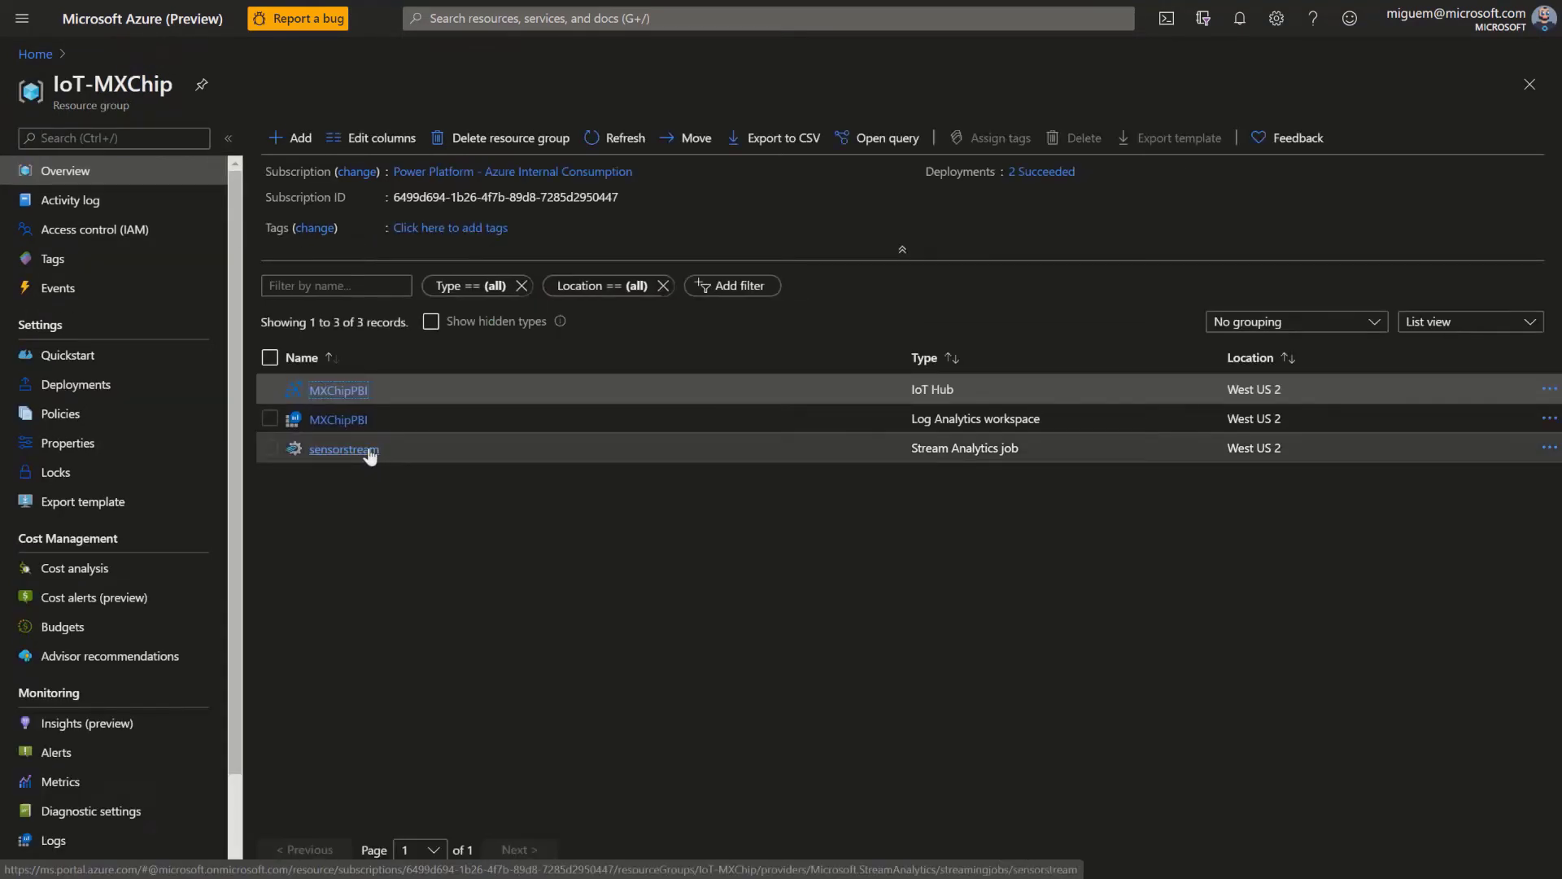
pyautogui.click(344, 449)
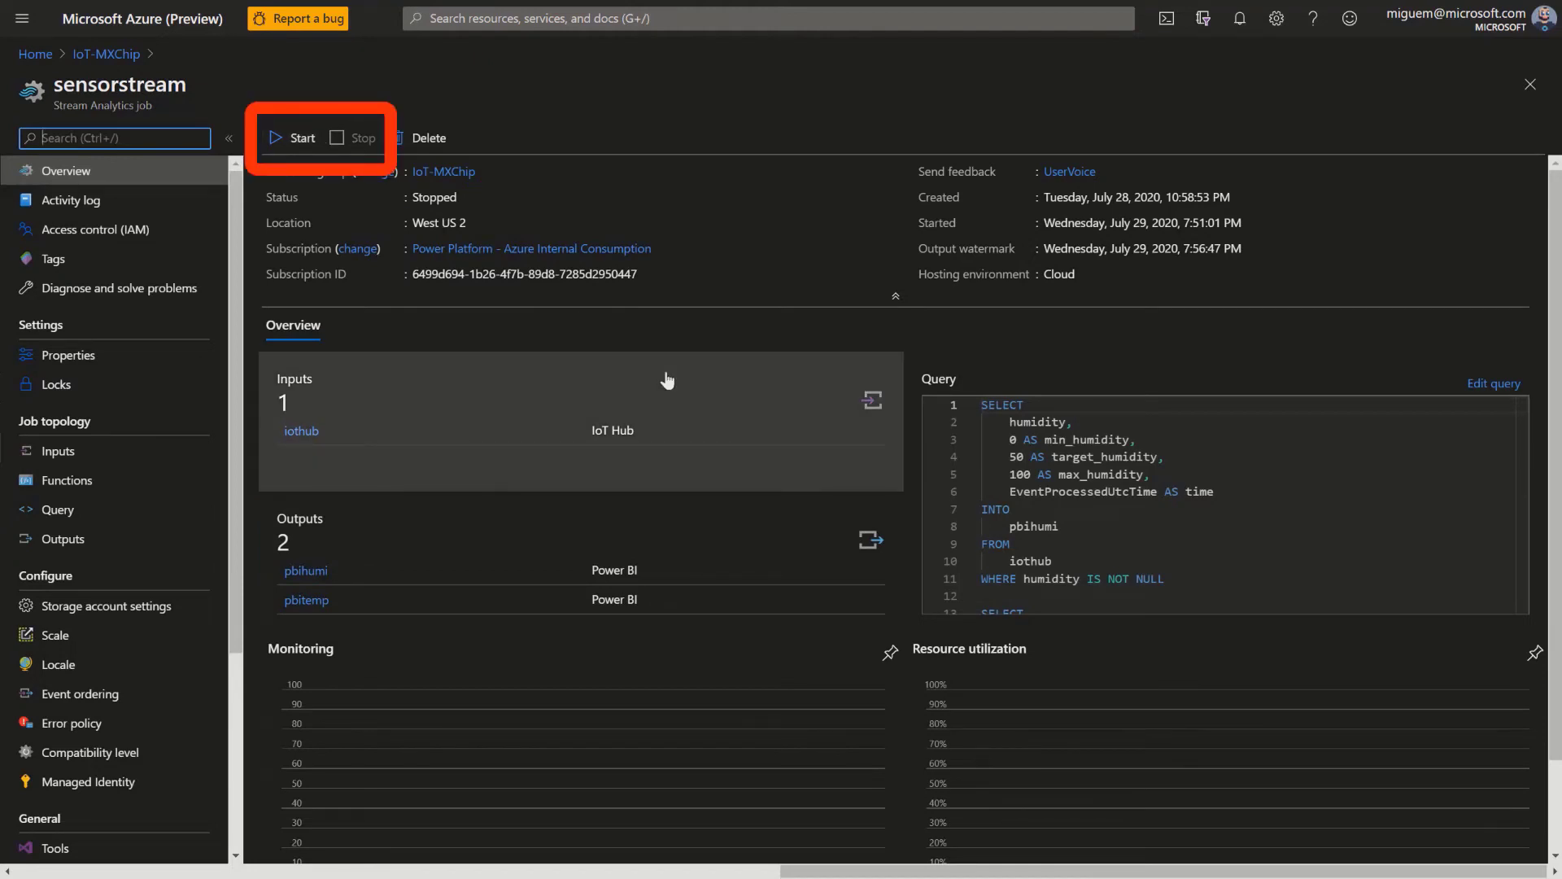
pyautogui.click(573, 438)
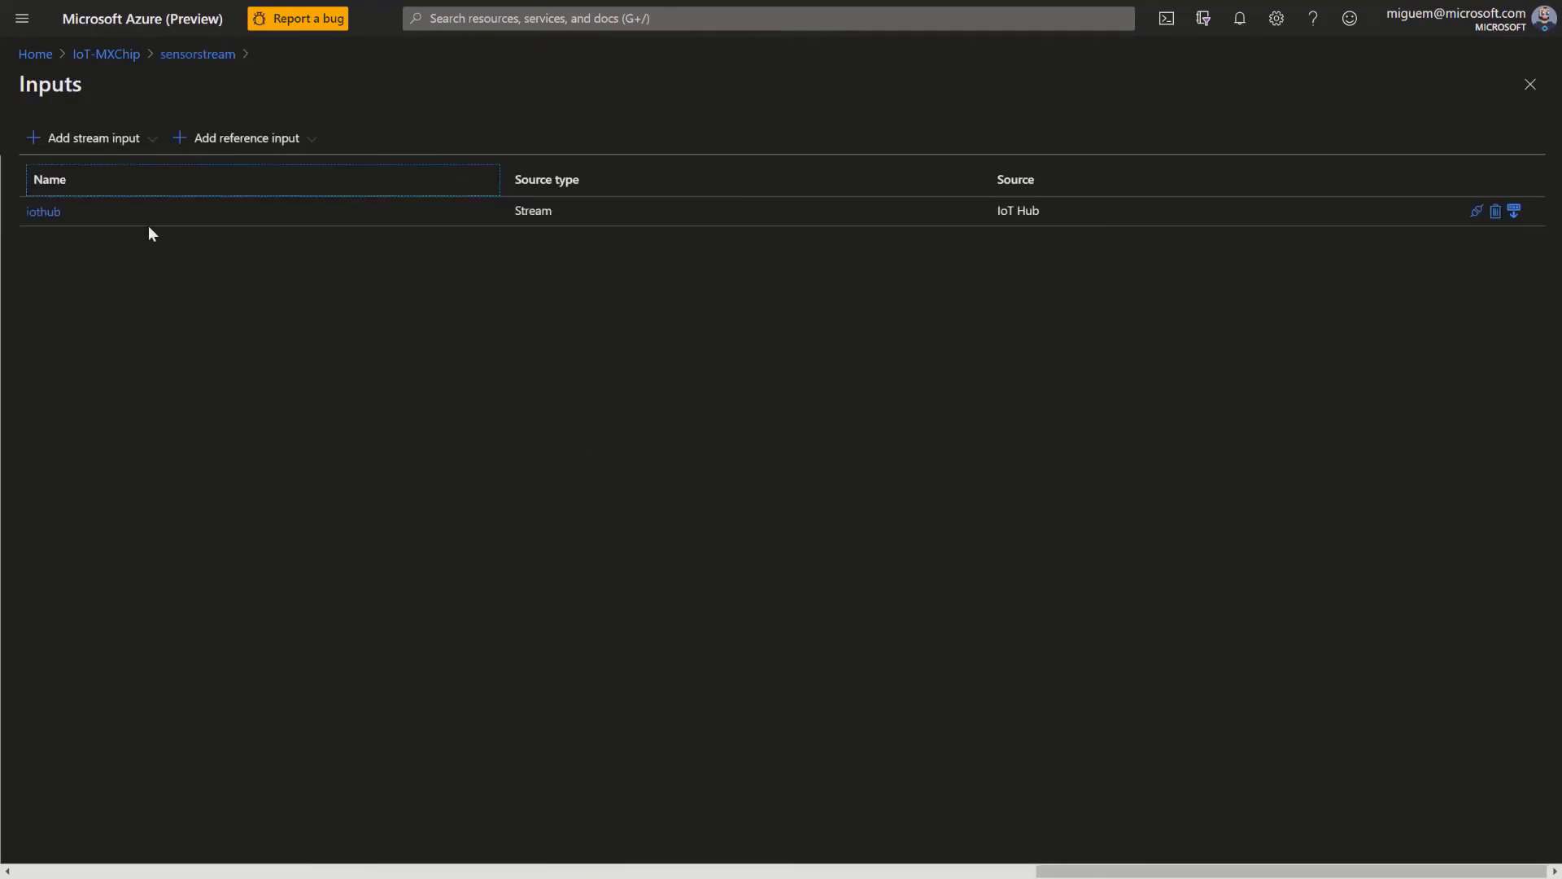
pyautogui.click(353, 223)
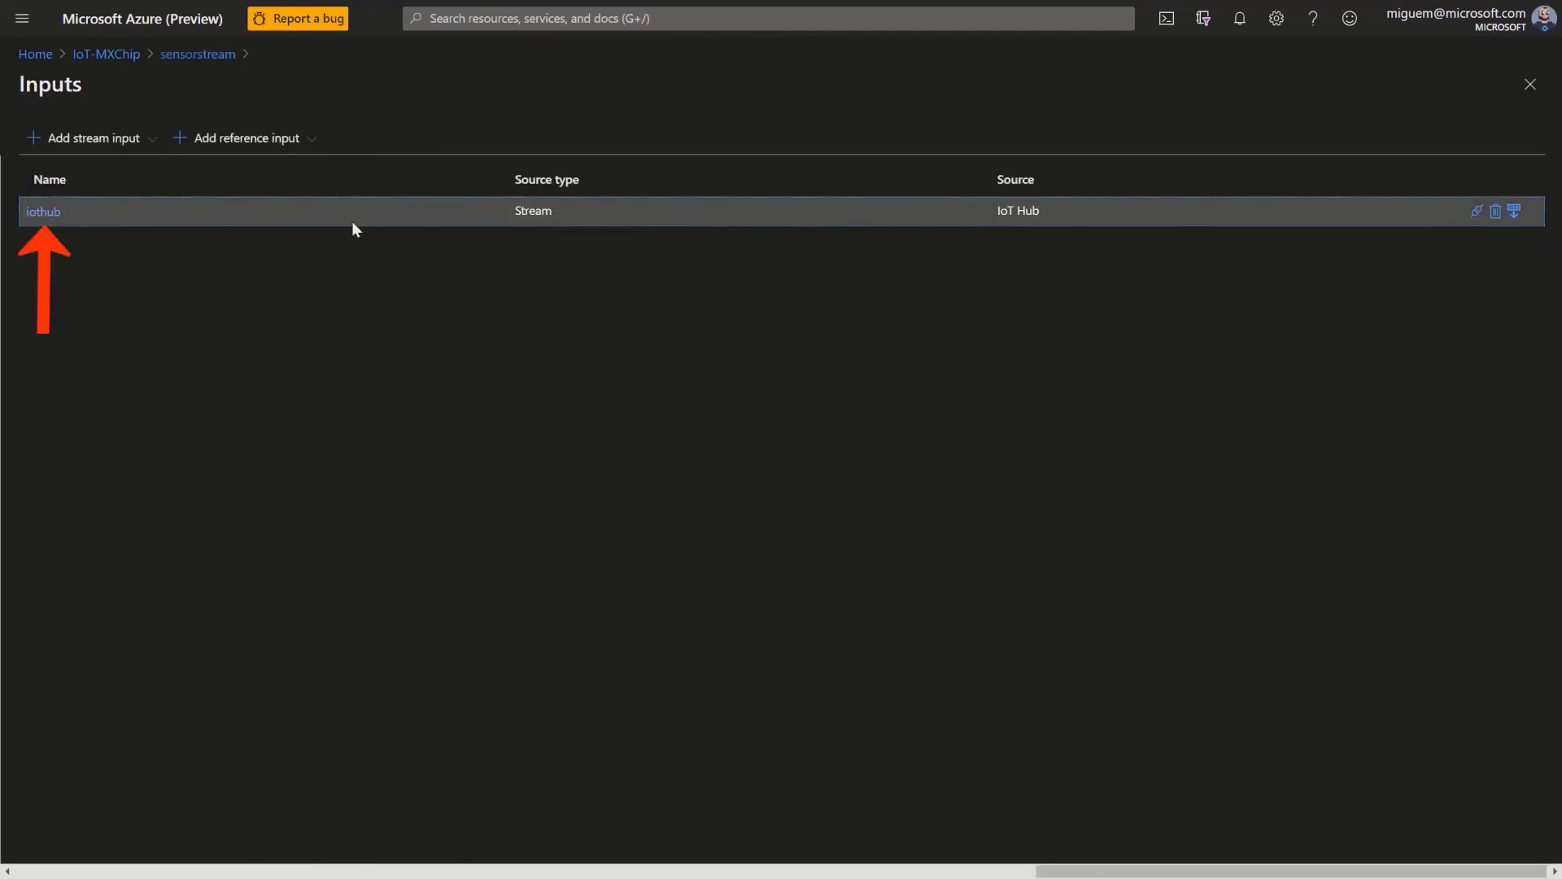
pyautogui.click(45, 213)
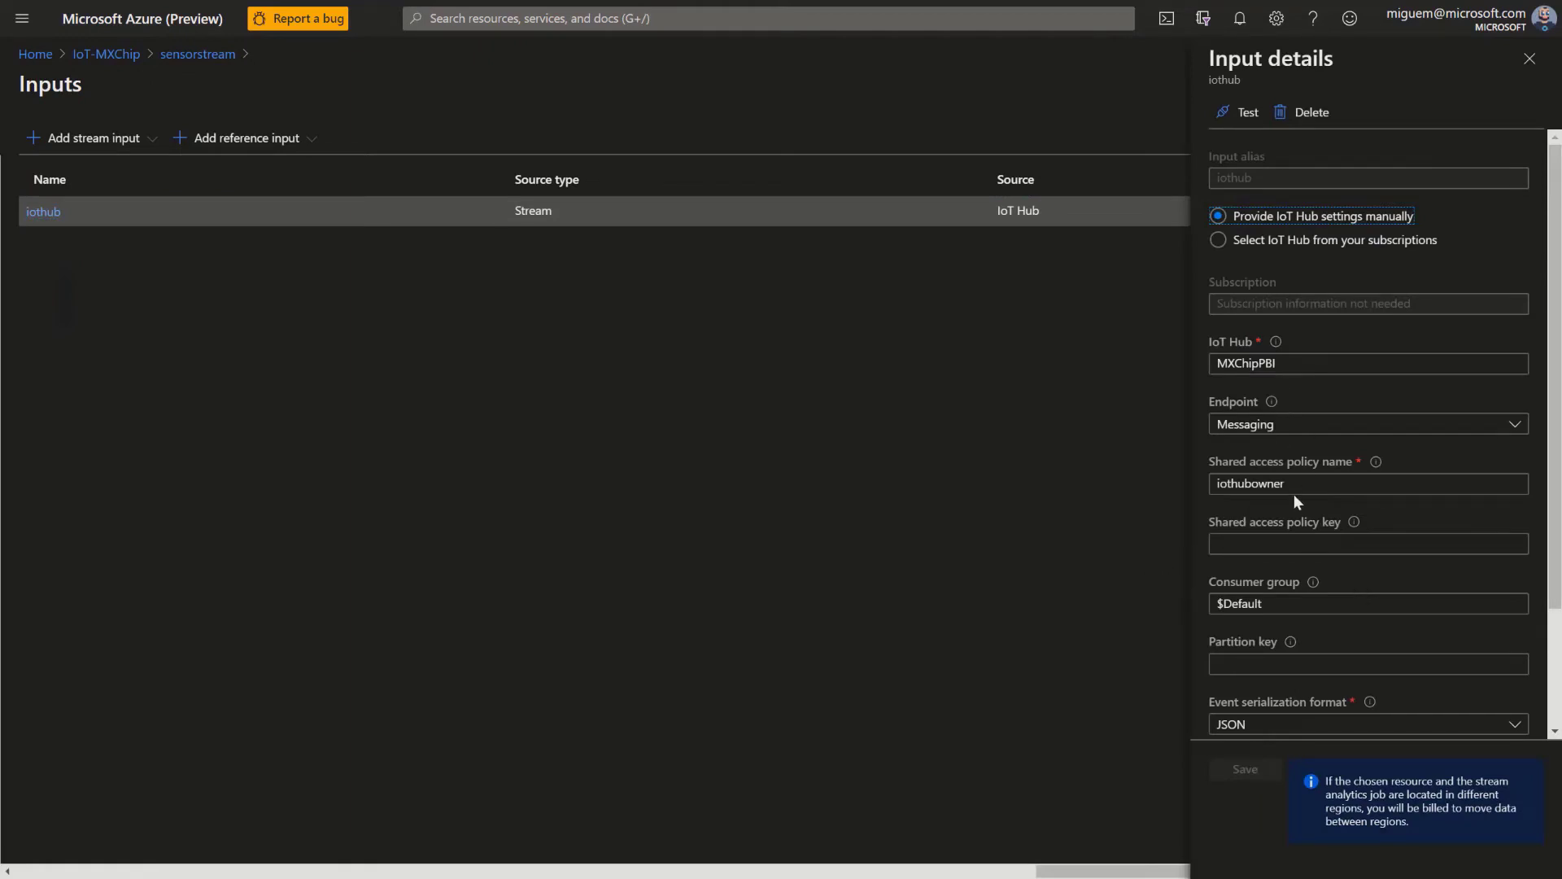
# - Open the outputs of the sensorstream job and examine the details of the pbitemp Power BI output
pyautogui.click(210, 55)
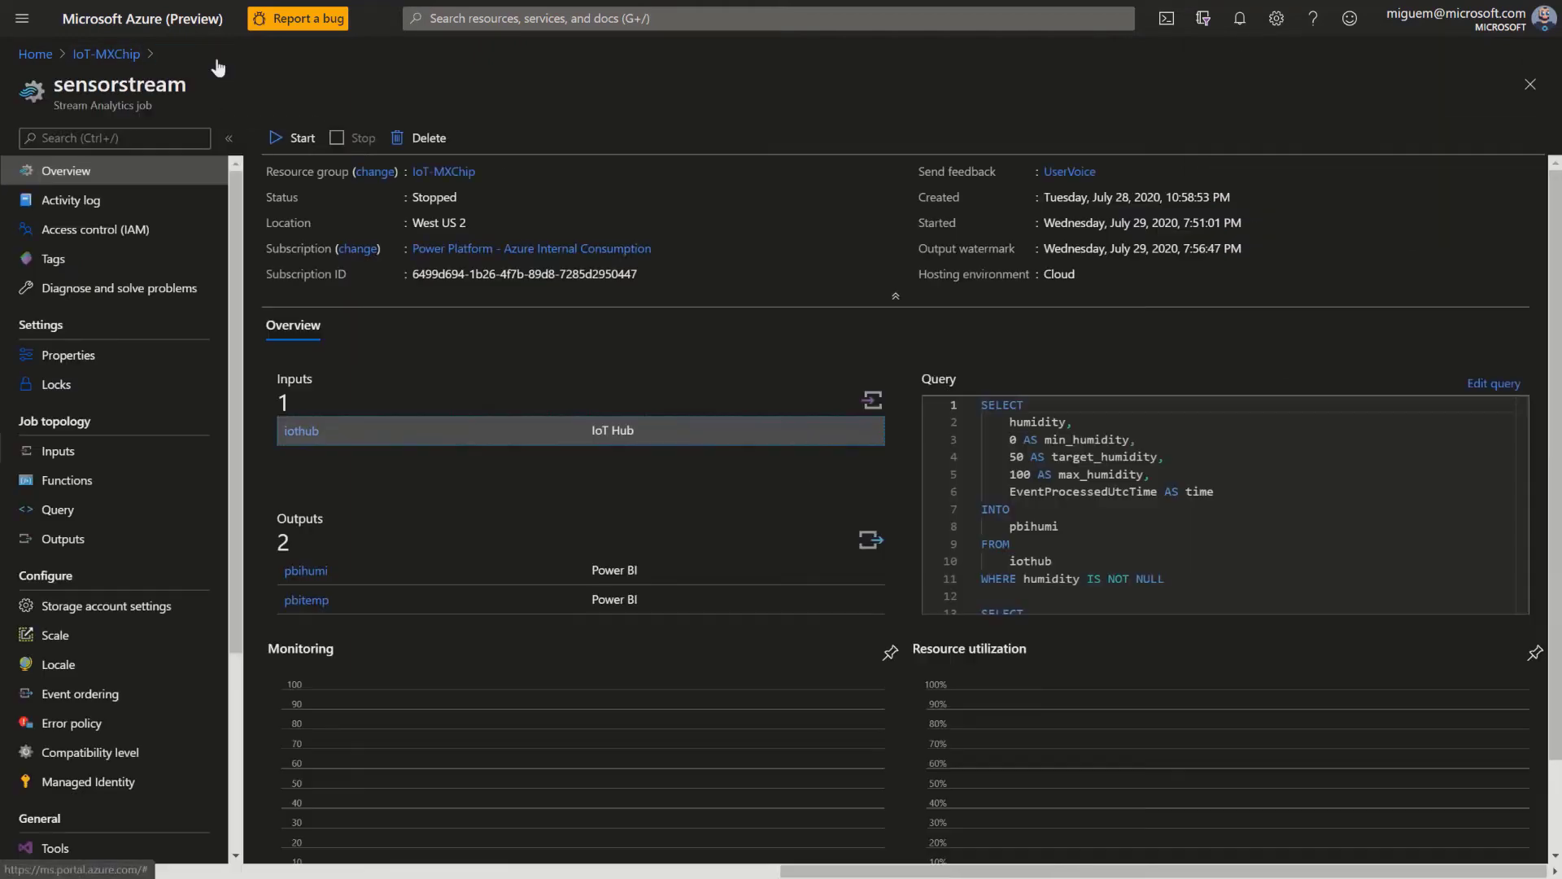
pyautogui.click(481, 569)
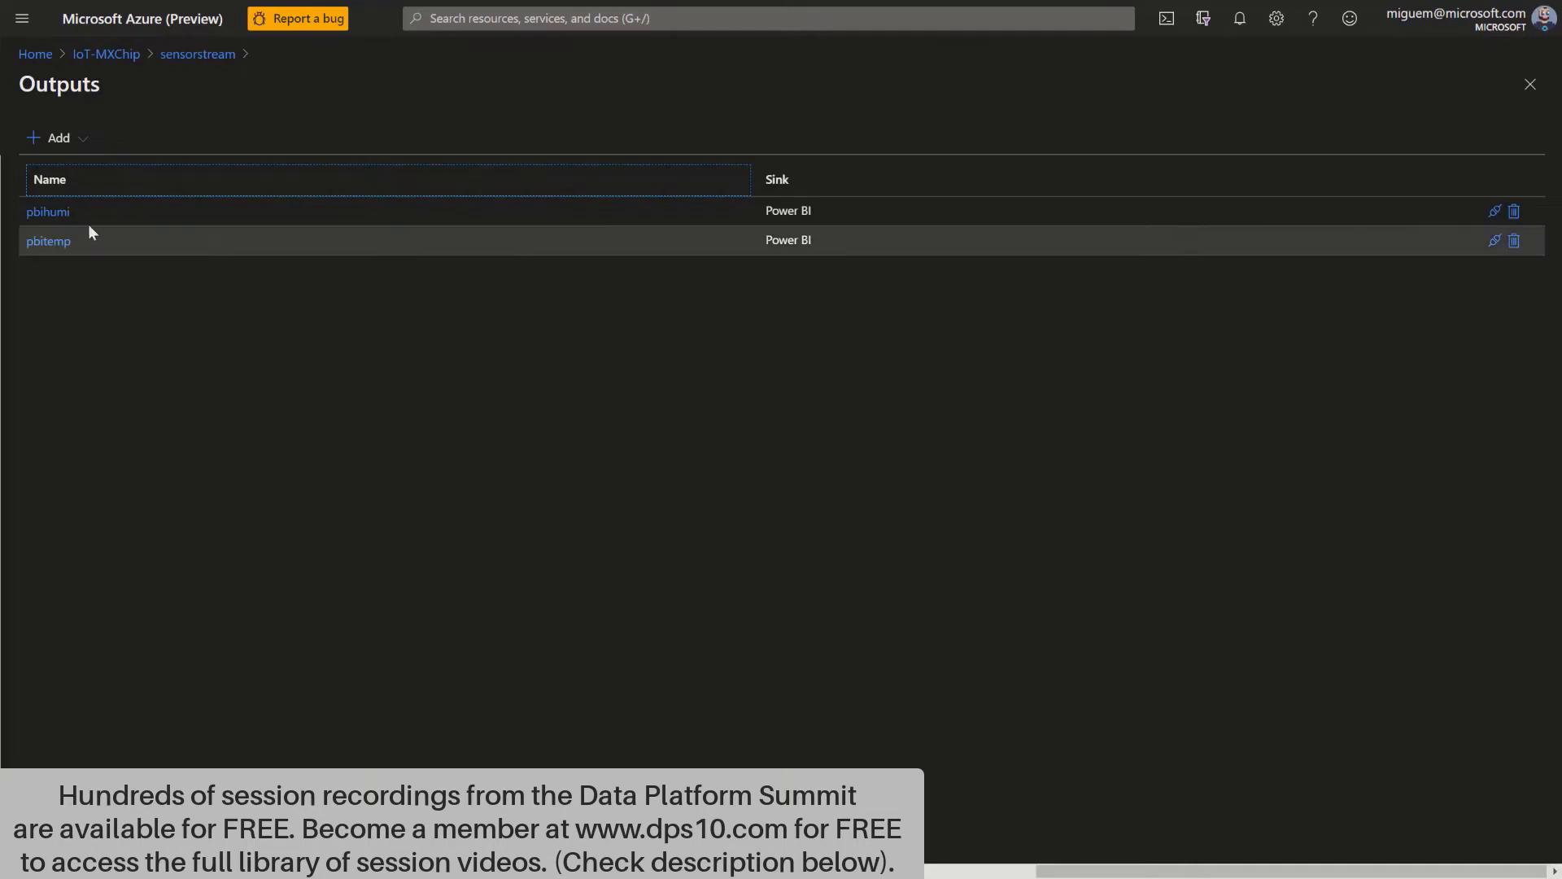
pyautogui.click(57, 242)
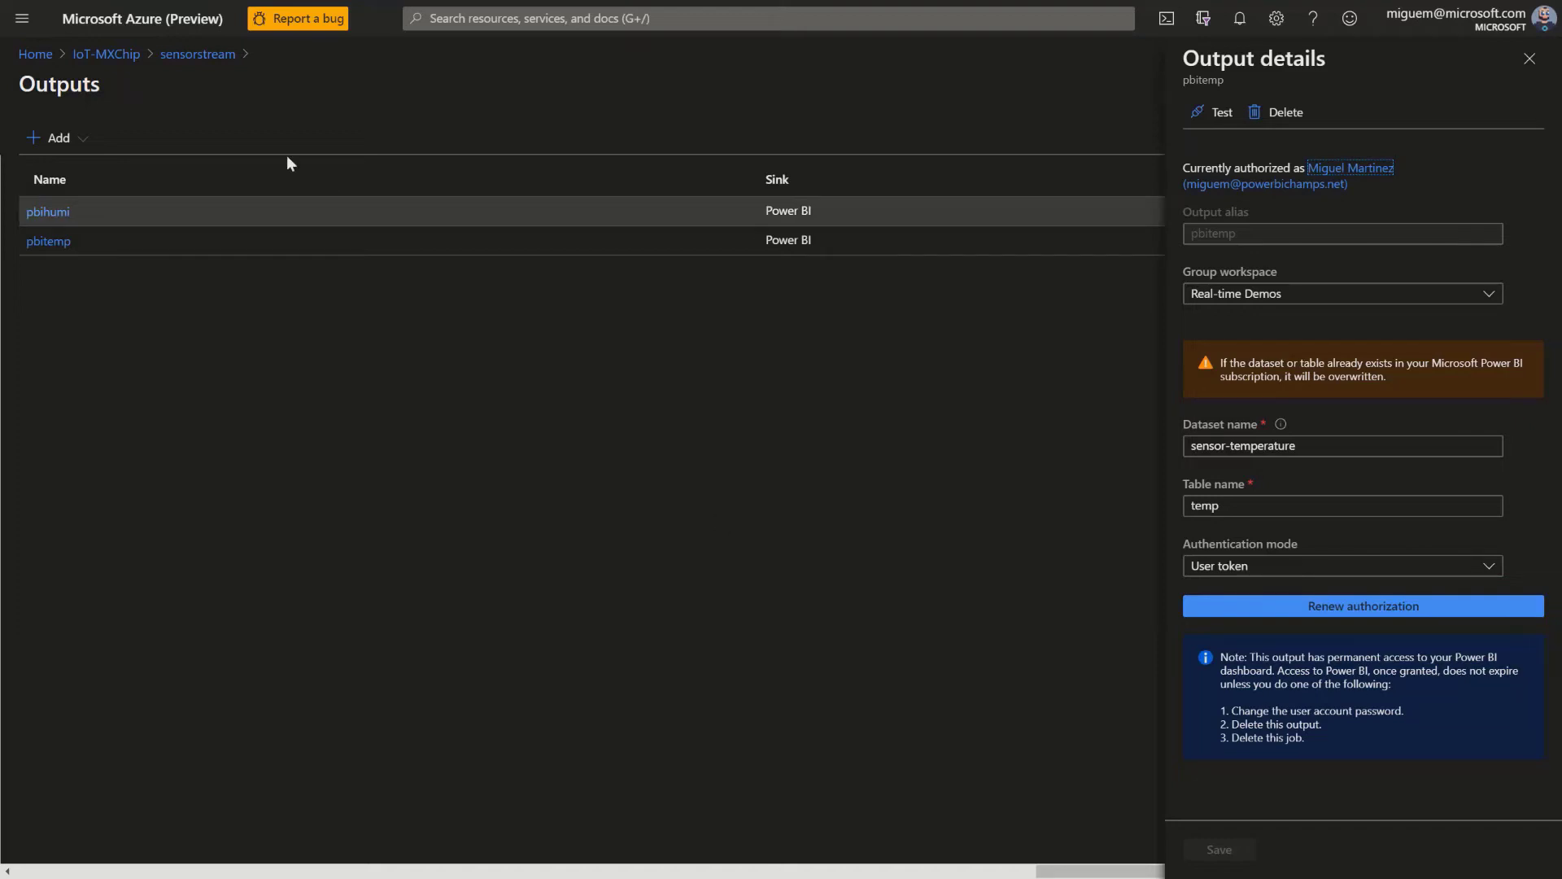
# - Open the sensorstream job's query and examine its humidity and temperature SELECT statements together with the iothub input preview
pyautogui.click(130, 59)
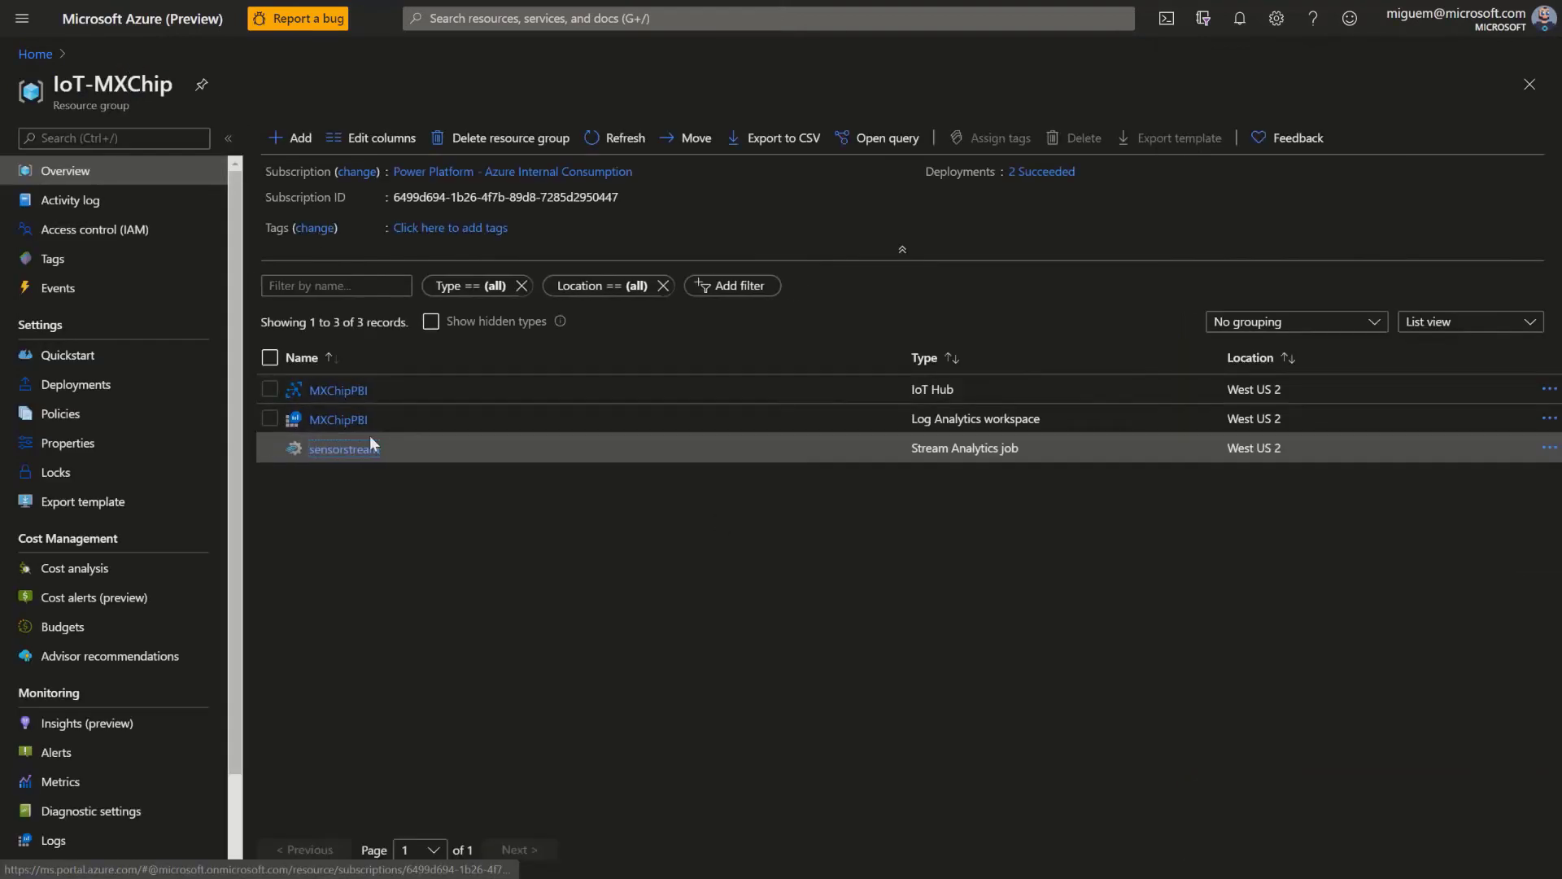
pyautogui.click(344, 449)
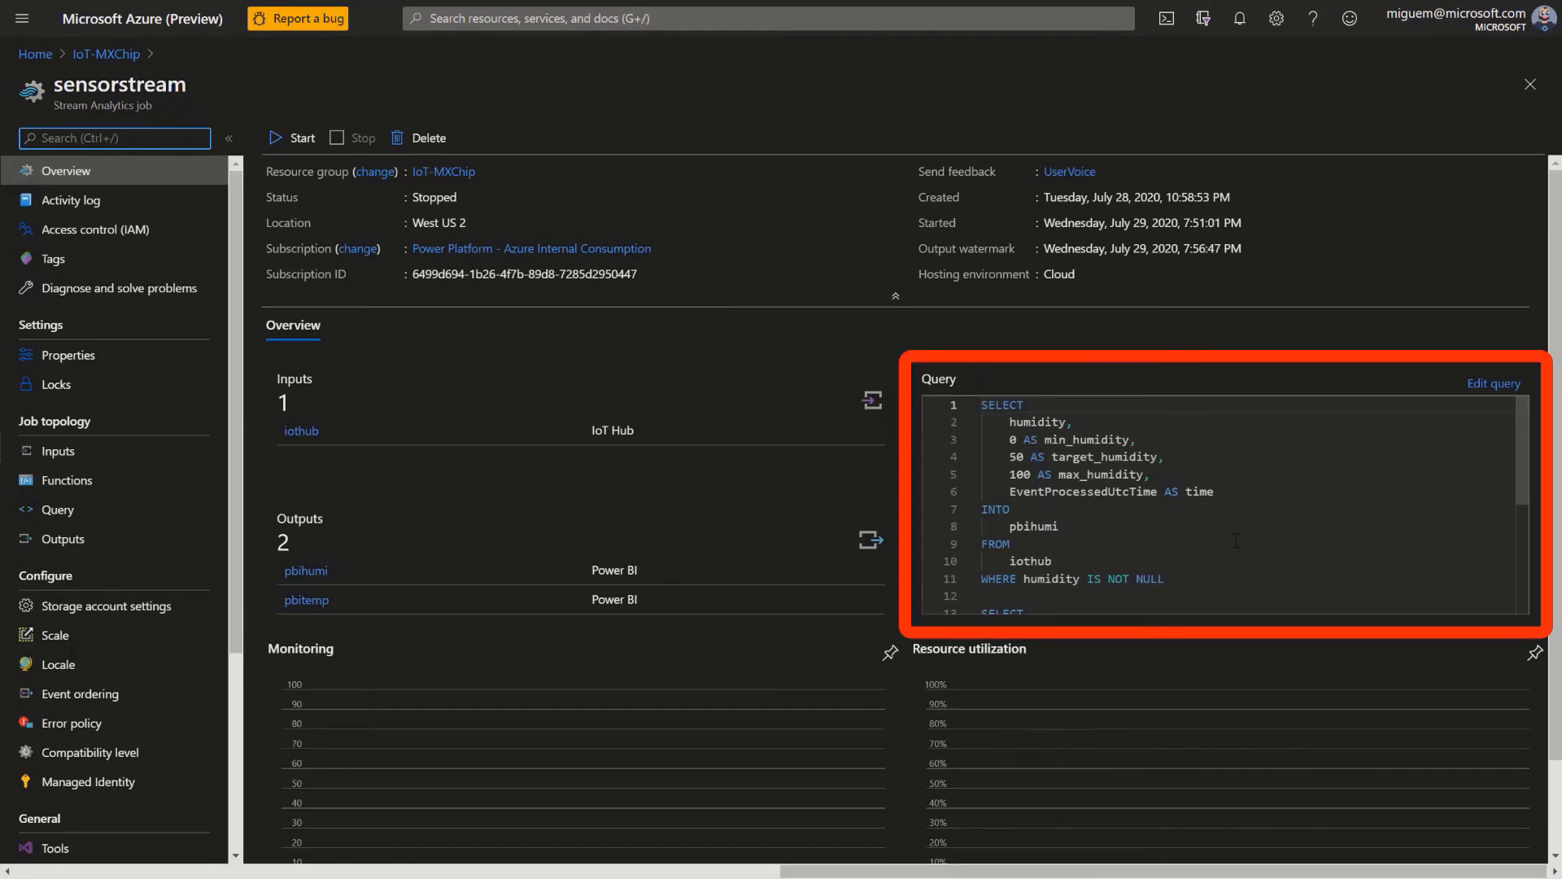
pyautogui.click(1494, 384)
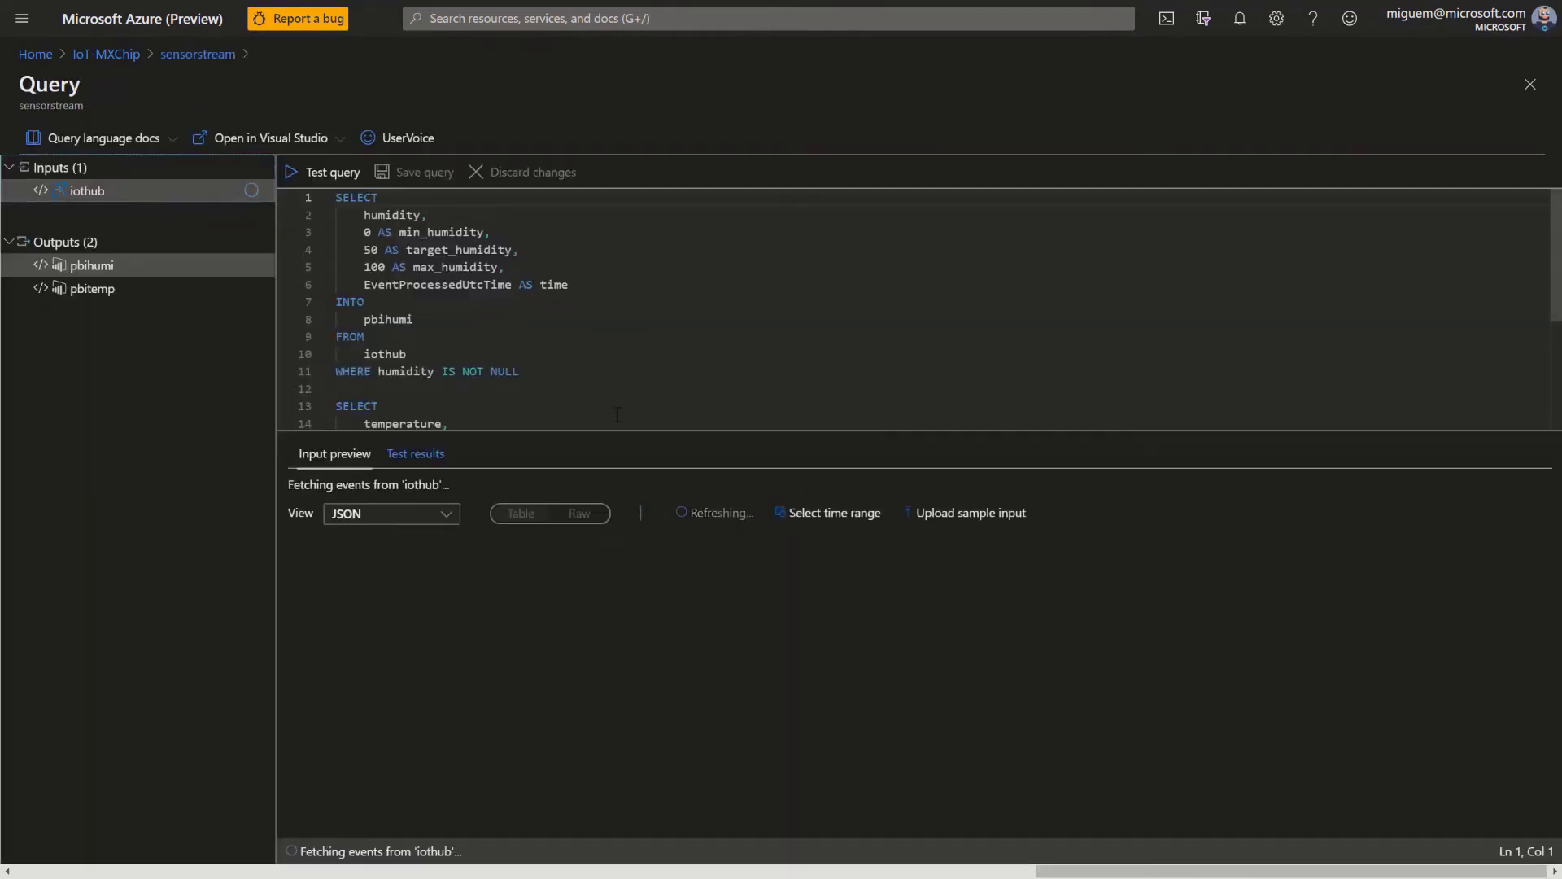
pyautogui.moveTo(613, 432); pyautogui.dragTo(599, 667)
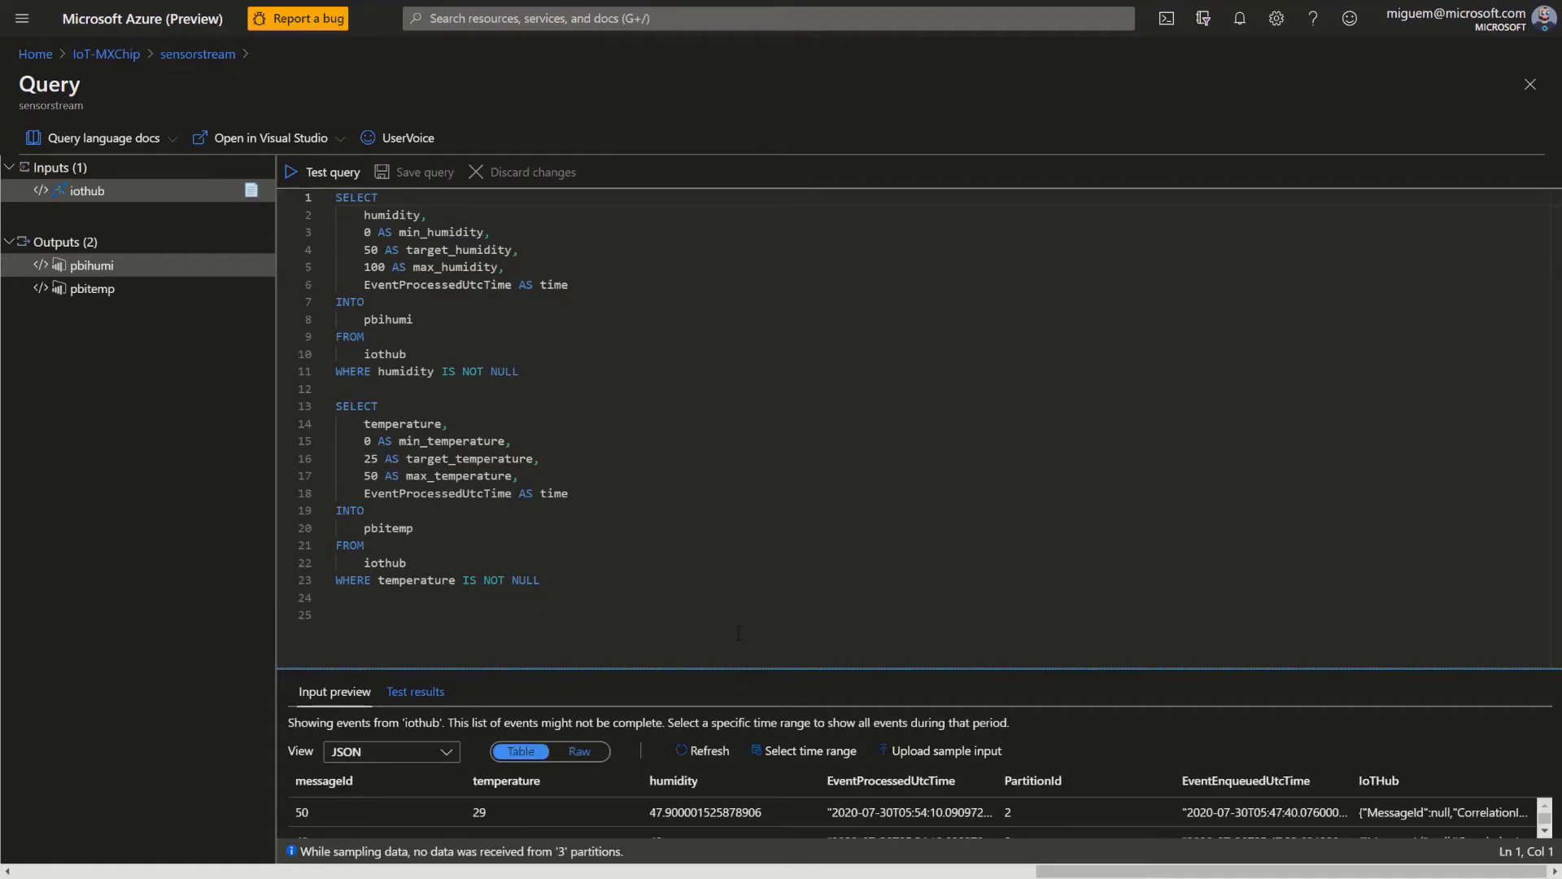
pyautogui.moveTo(734, 666); pyautogui.dragTo(753, 485)
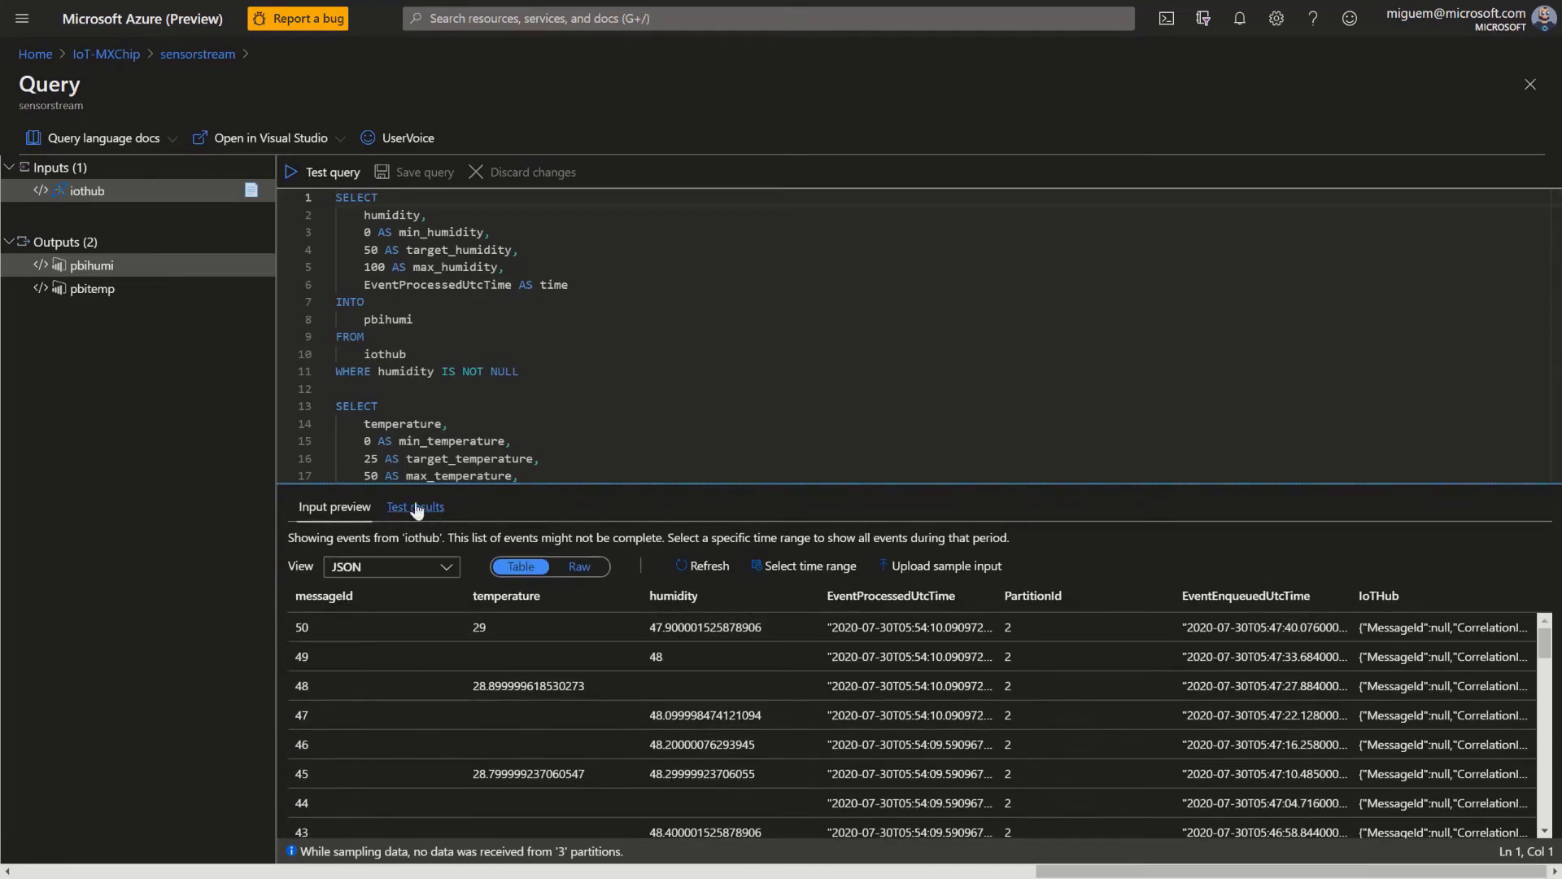
pyautogui.scroll(-2, 625, 420)
pyautogui.scroll(-1, 625, 420)
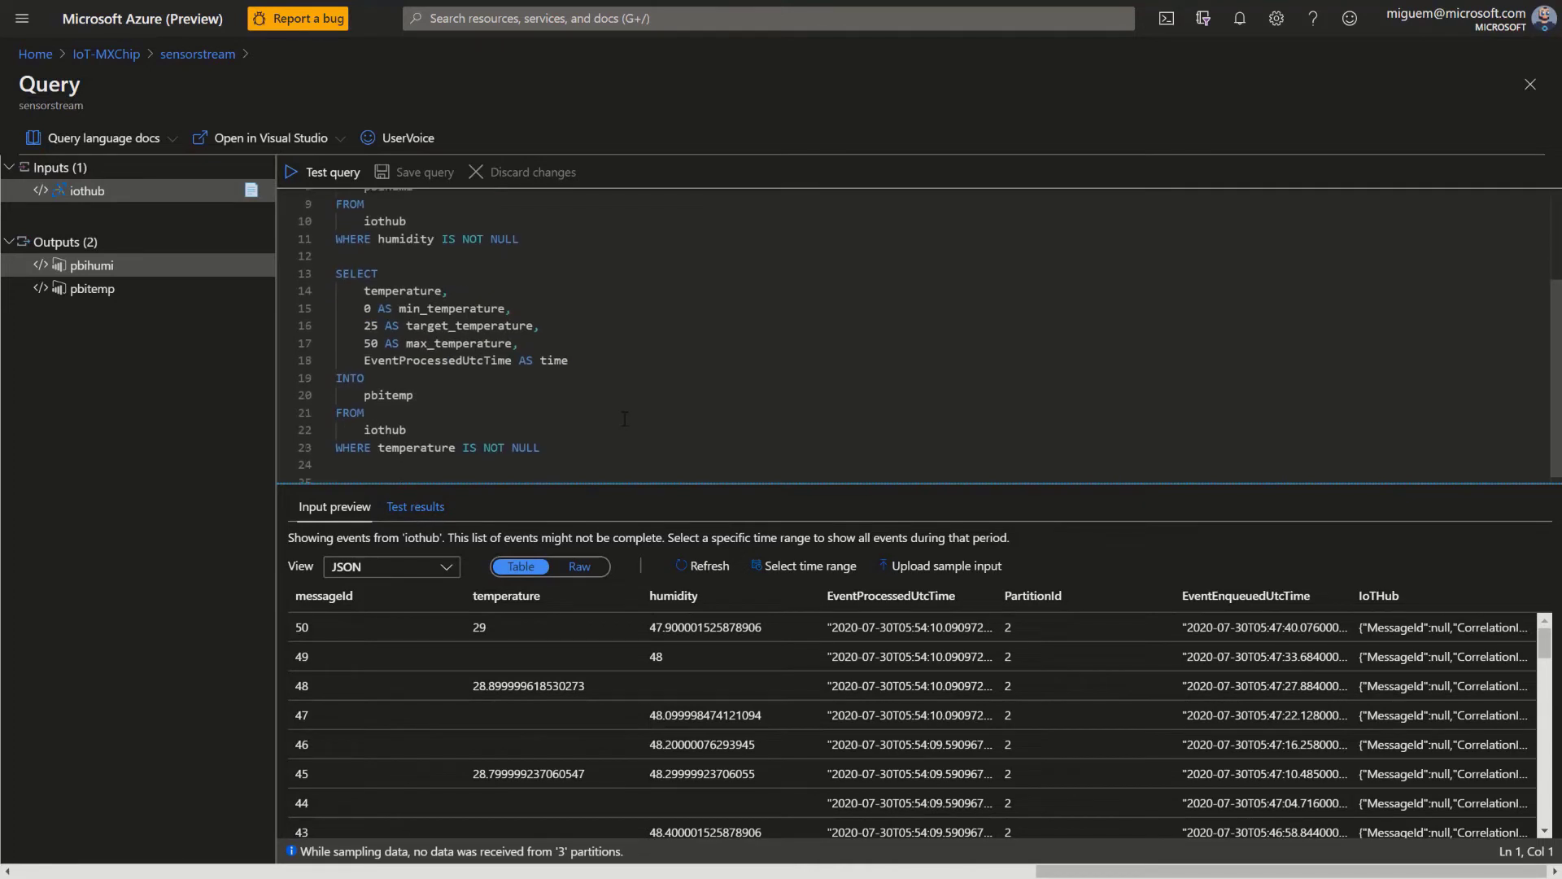
pyautogui.scroll(3, 625, 420)
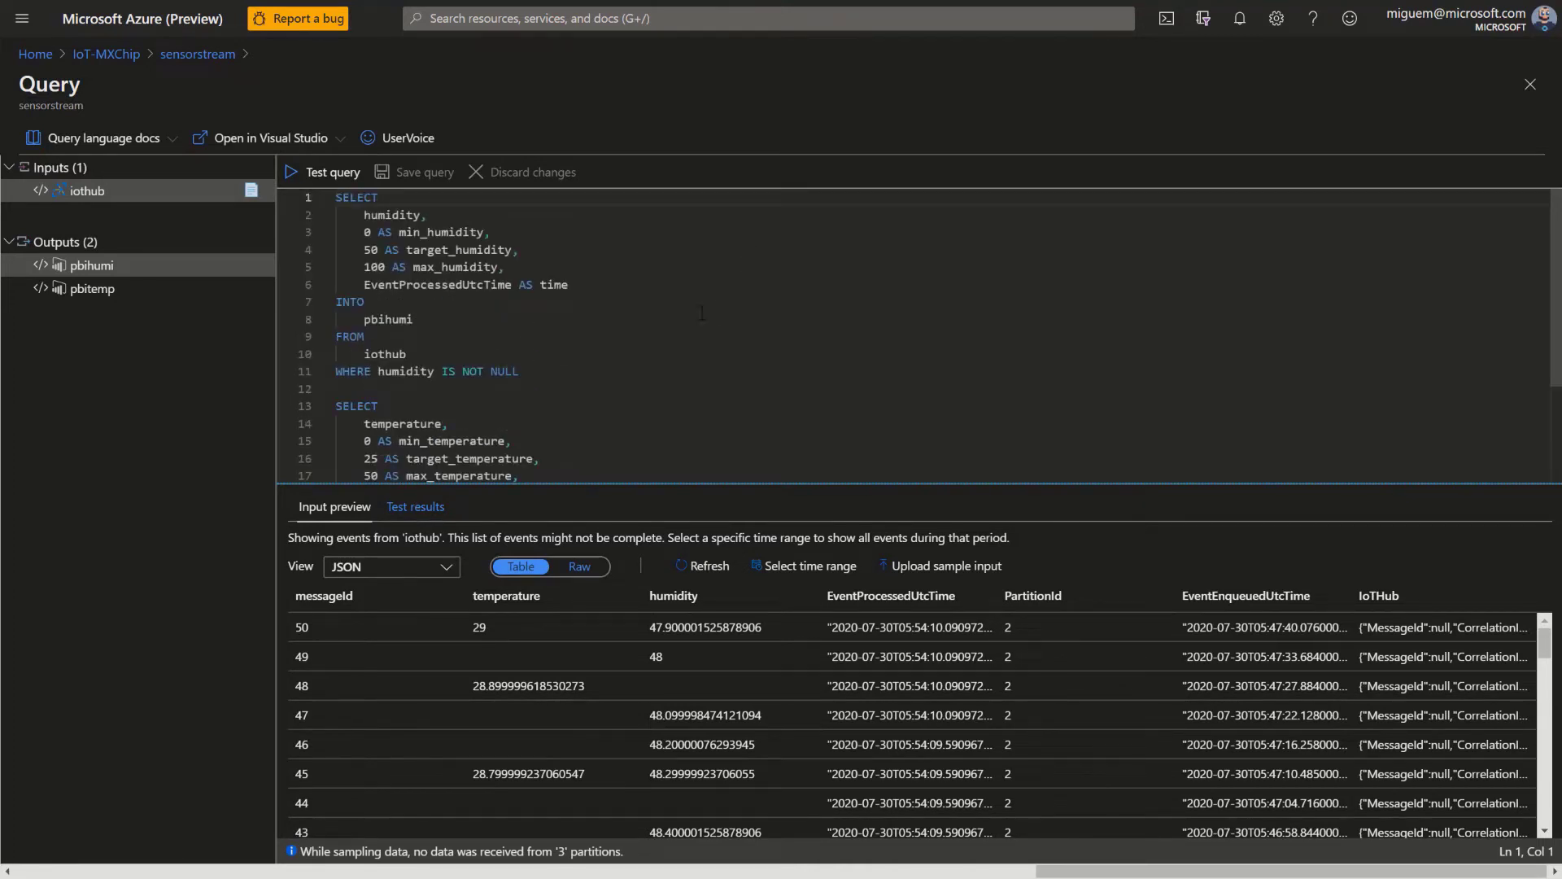
# - Return to the sensorstream job overview and start the job with the output start time Now
pyautogui.click(185, 53)
pyautogui.scroll(-1, 1123, 656)
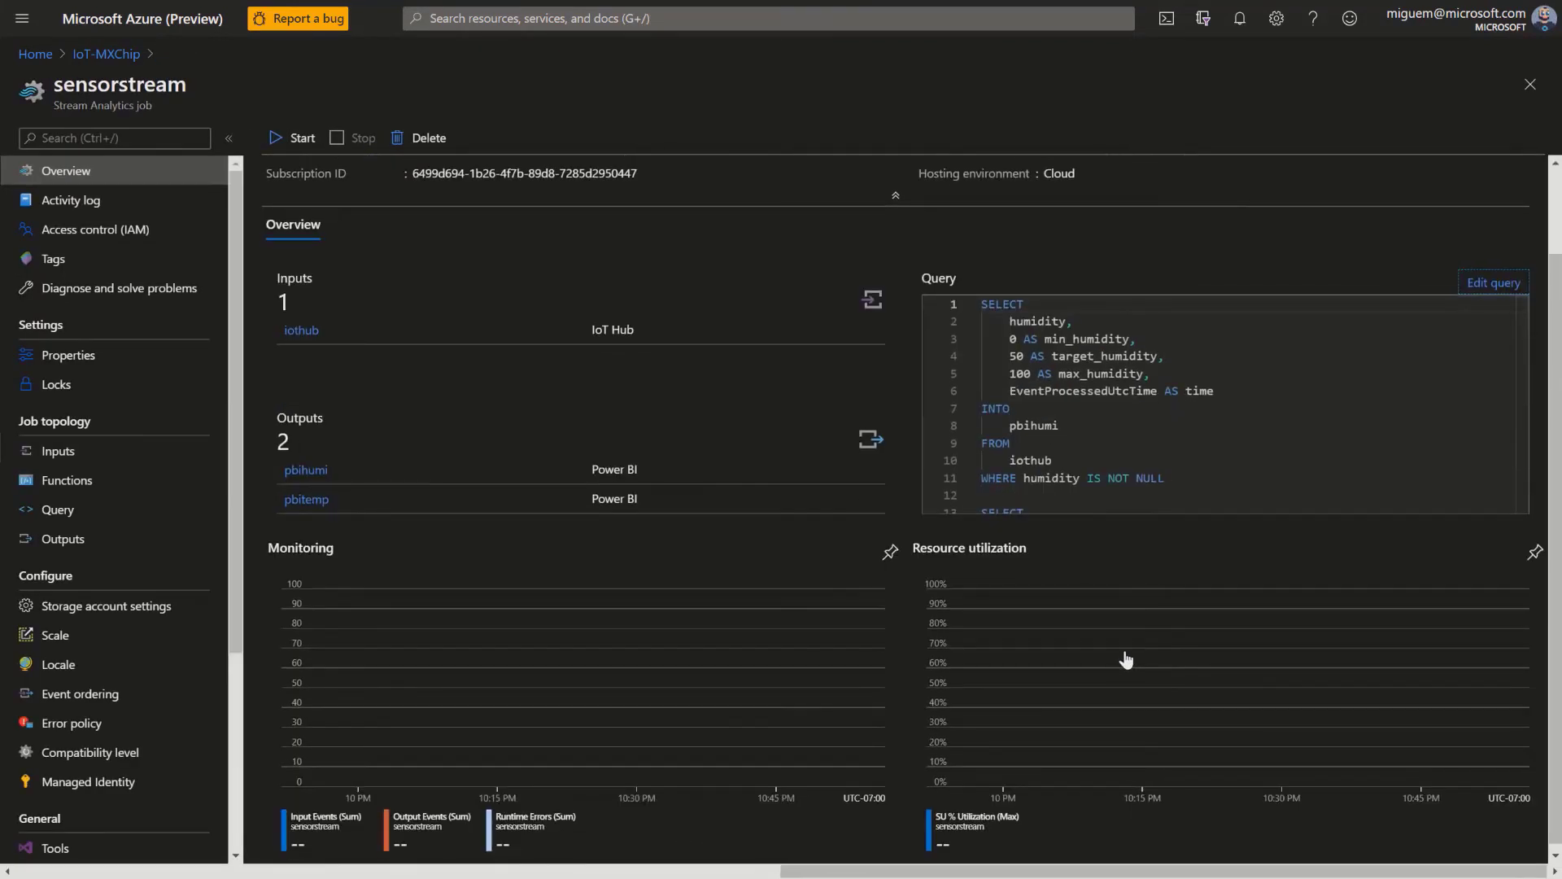
pyautogui.scroll(1, 1126, 659)
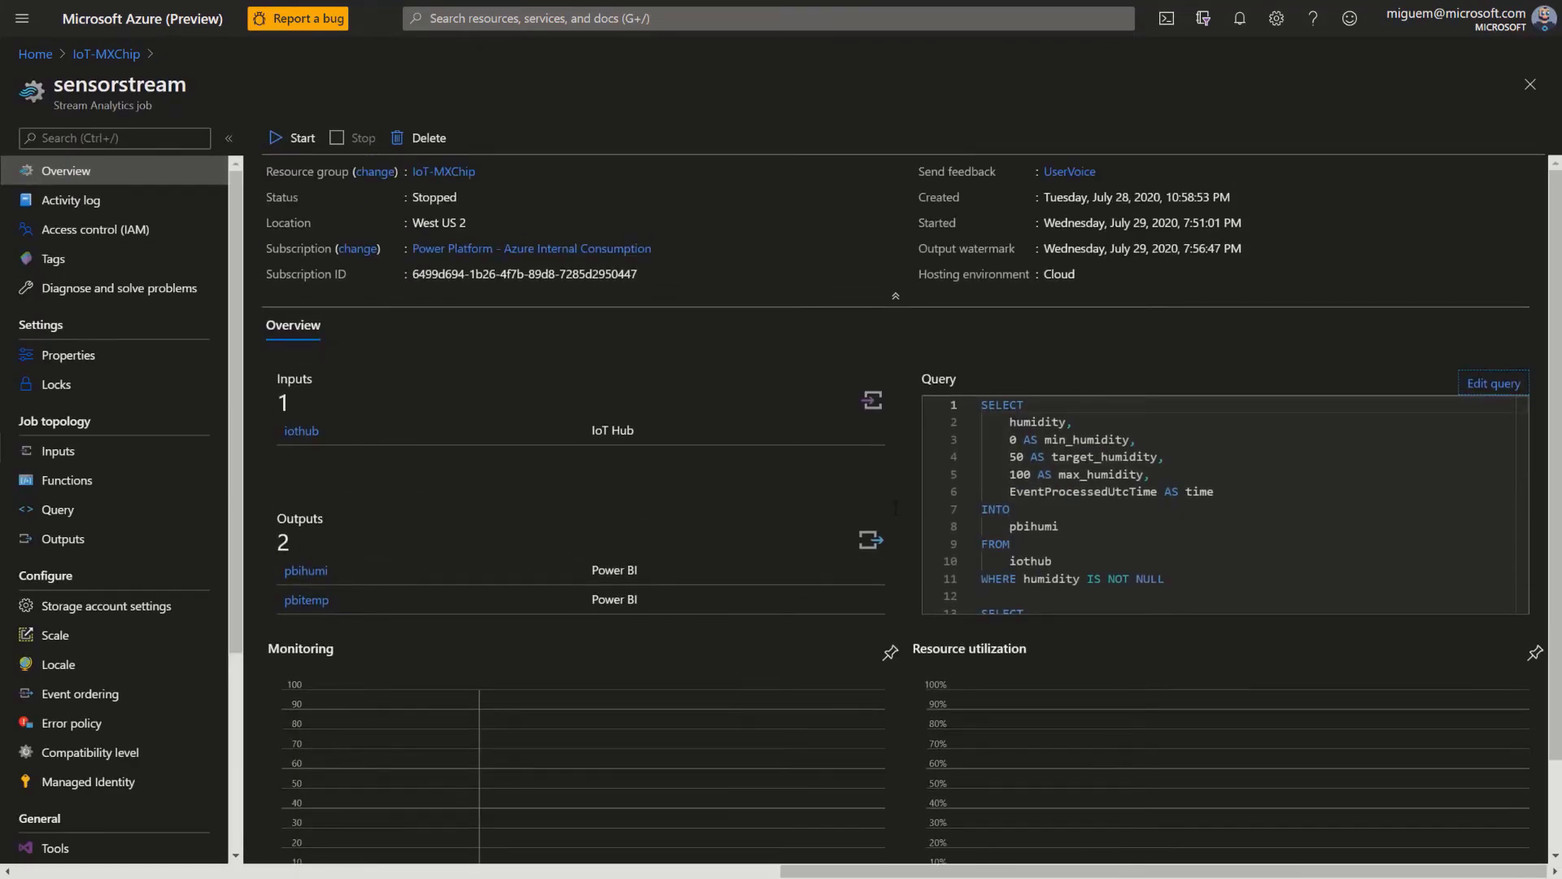
pyautogui.click(301, 140)
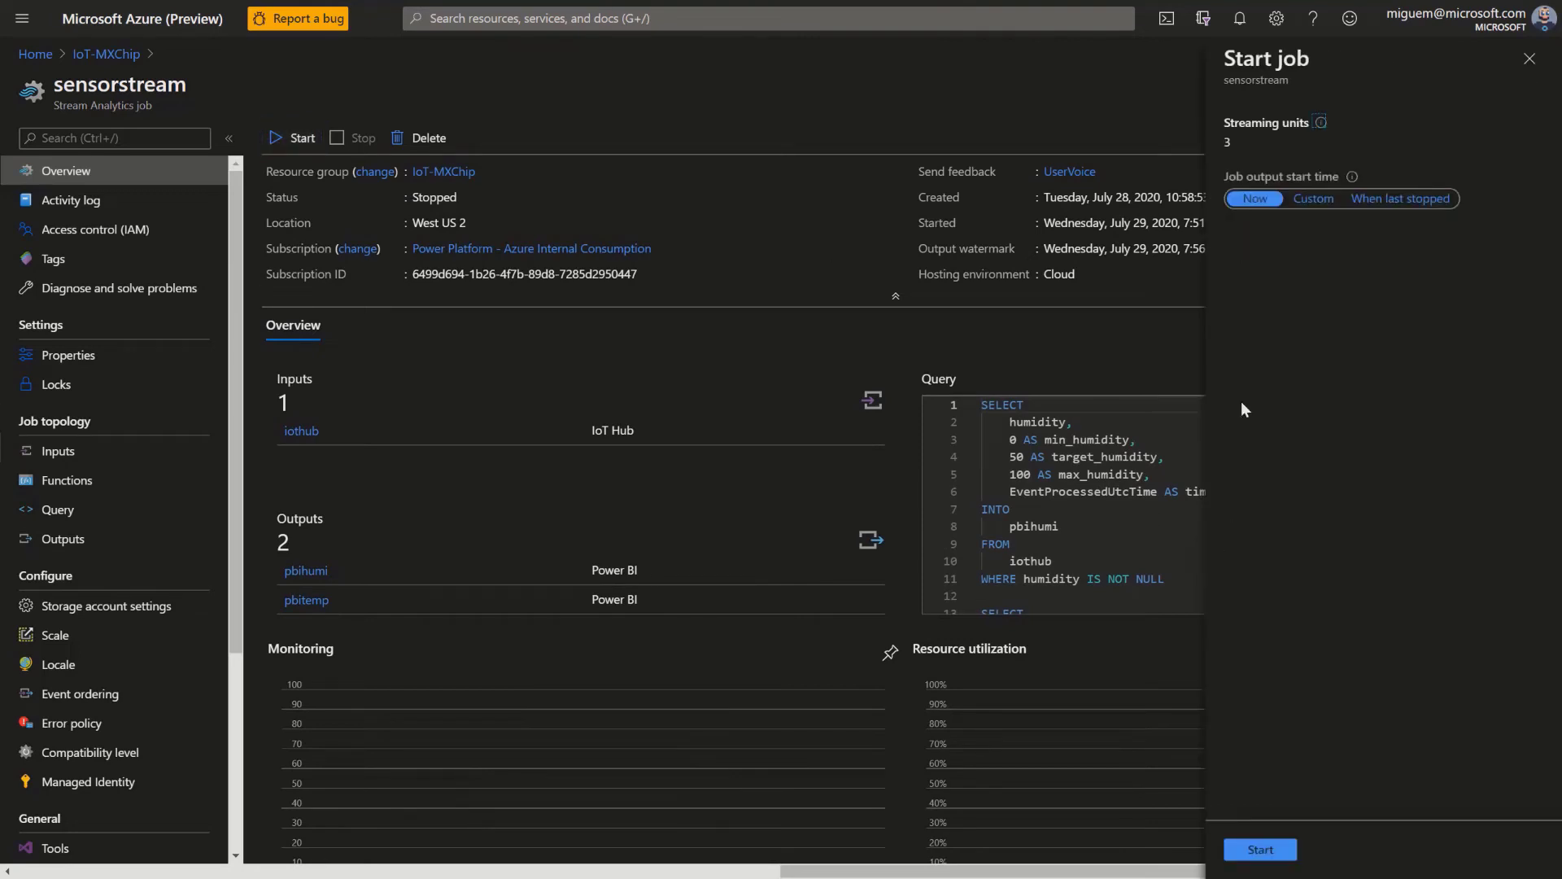
pyautogui.click(1260, 850)
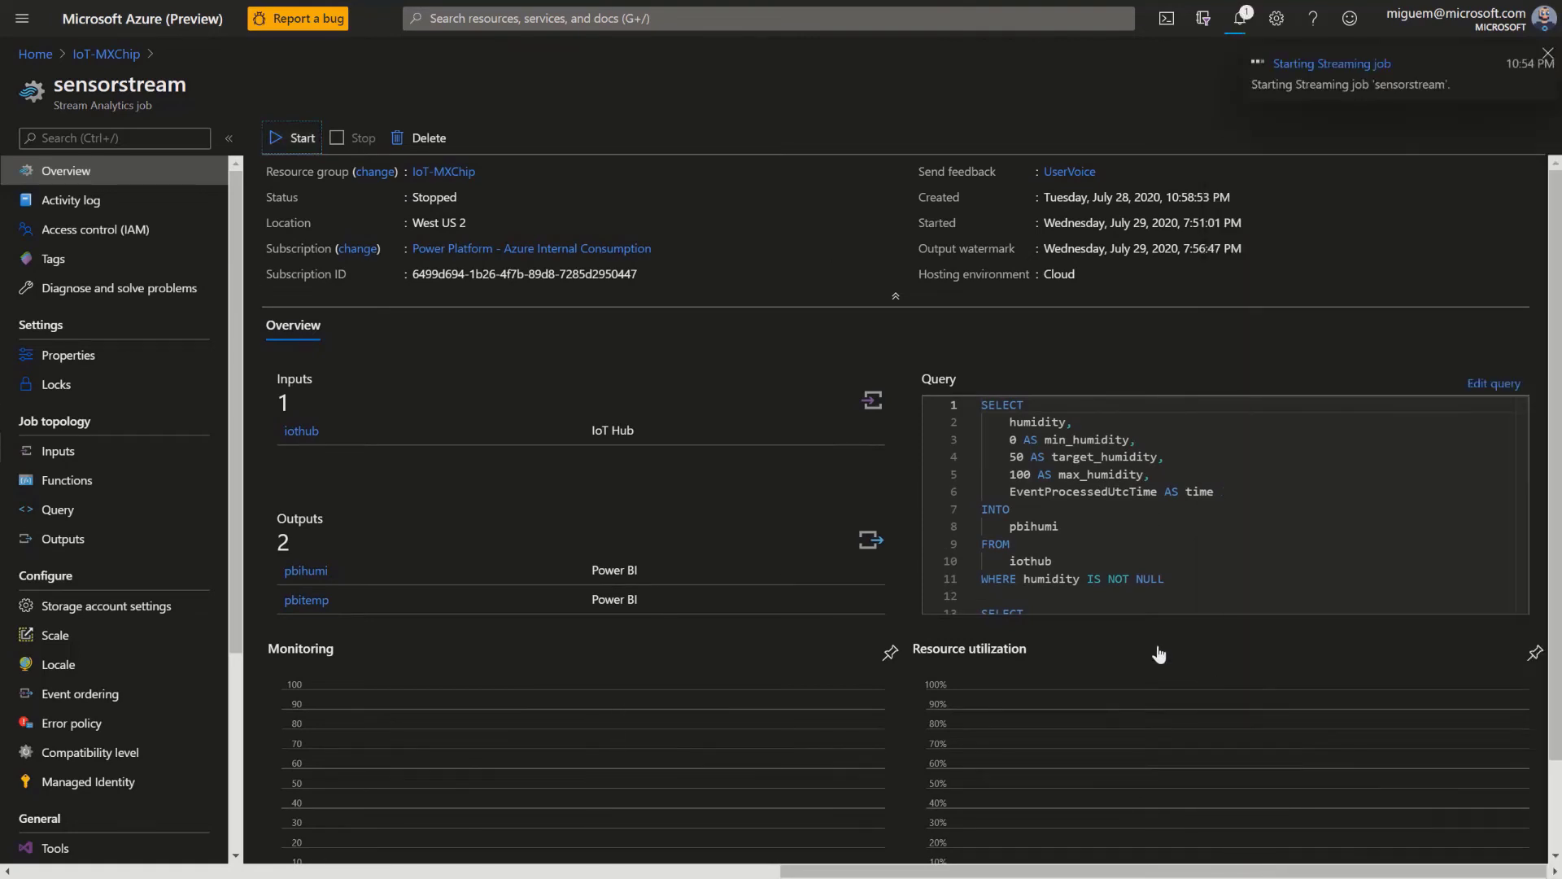
# - Check the job's start notification and the Real-time Demos workspace in Power BI, and dismiss all notifications in the Azure portal
pyautogui.scroll(-2, 1160, 654)
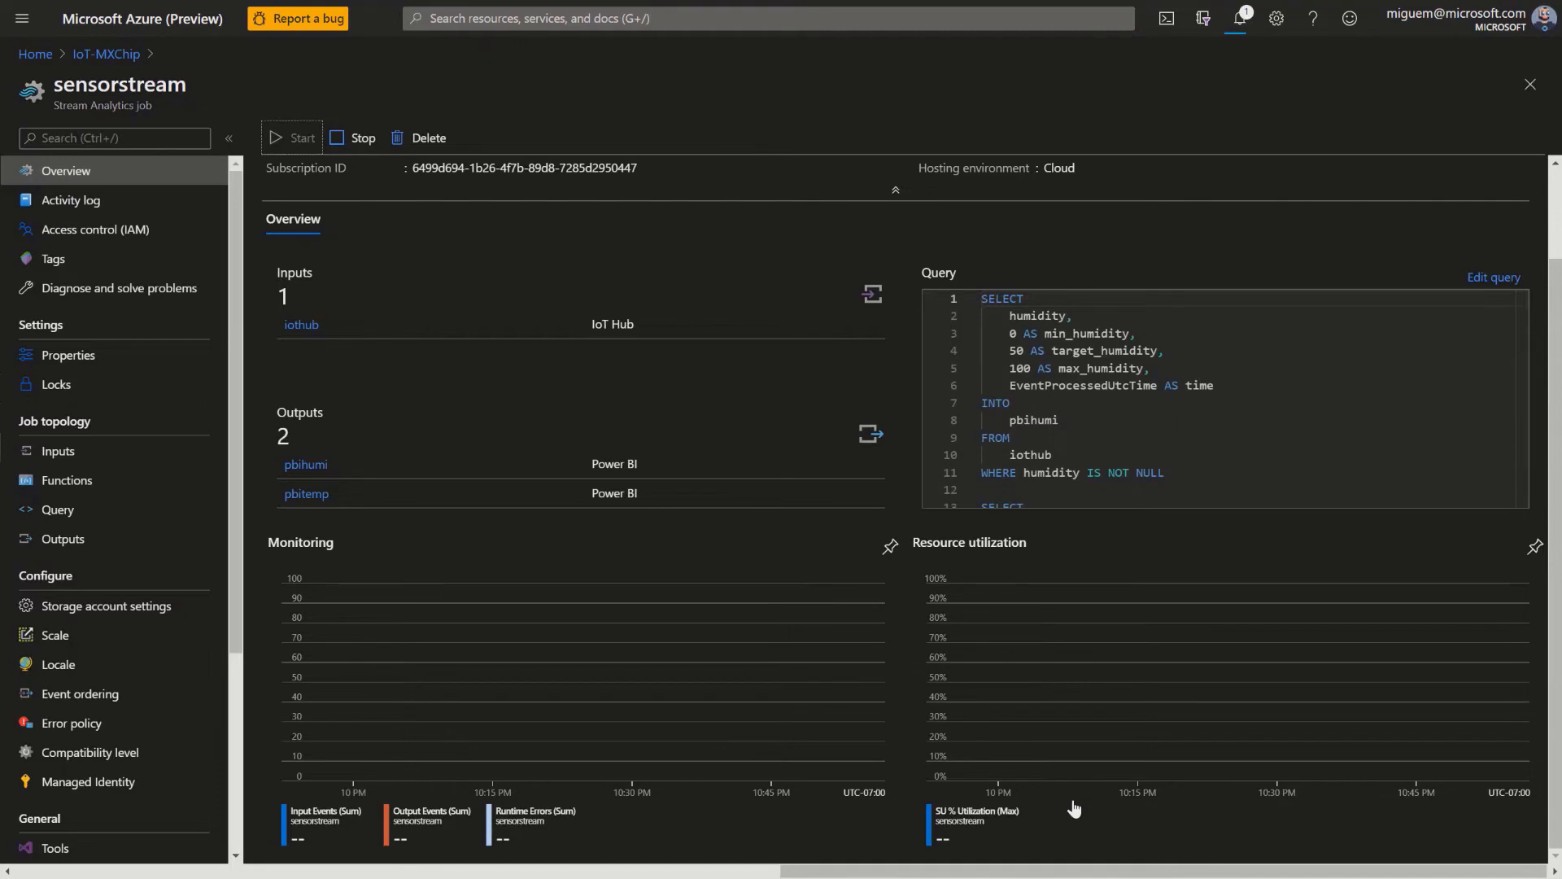
pyautogui.click(1241, 20)
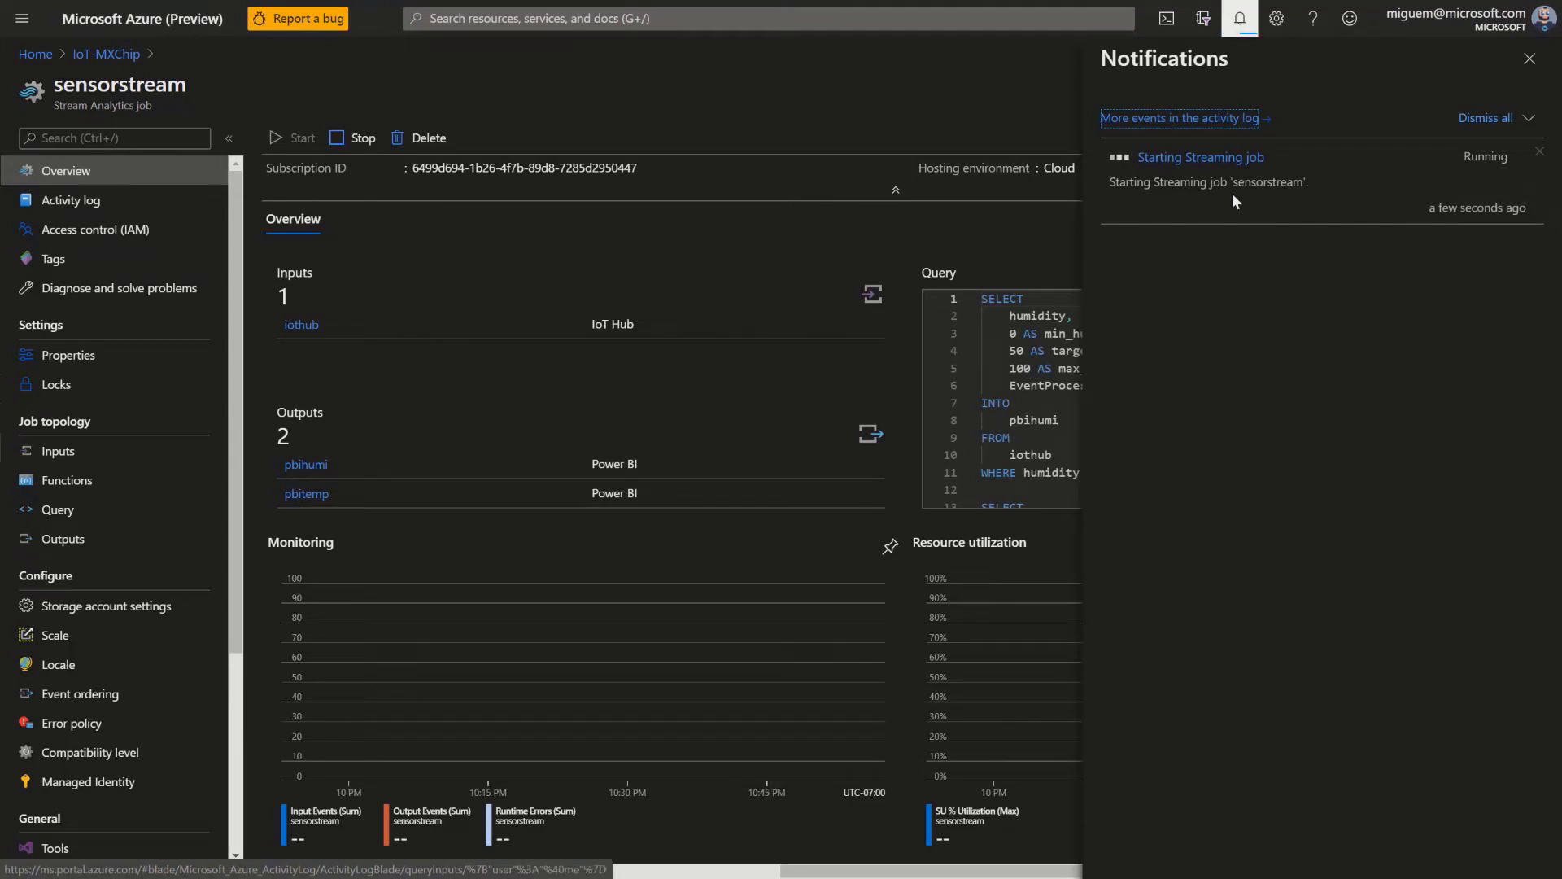
pyautogui.hotkey('alt', 'Tab')
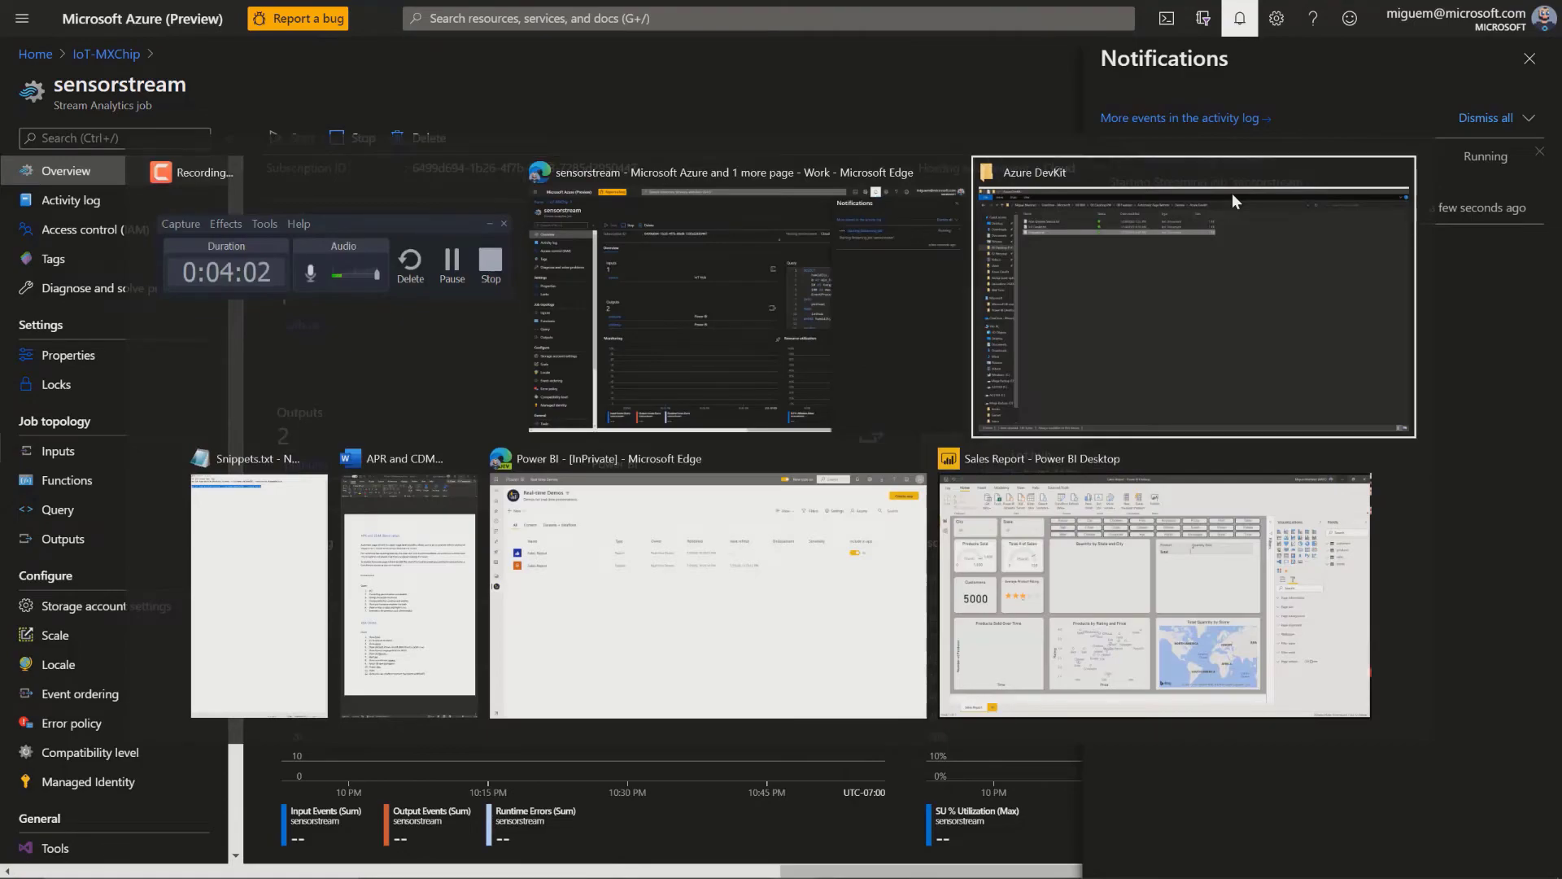
pyautogui.hotkey('alt', 'Tab')
pyautogui.hotkey('alt', 'Tab')
pyautogui.hotkey('alt', 'Tab')
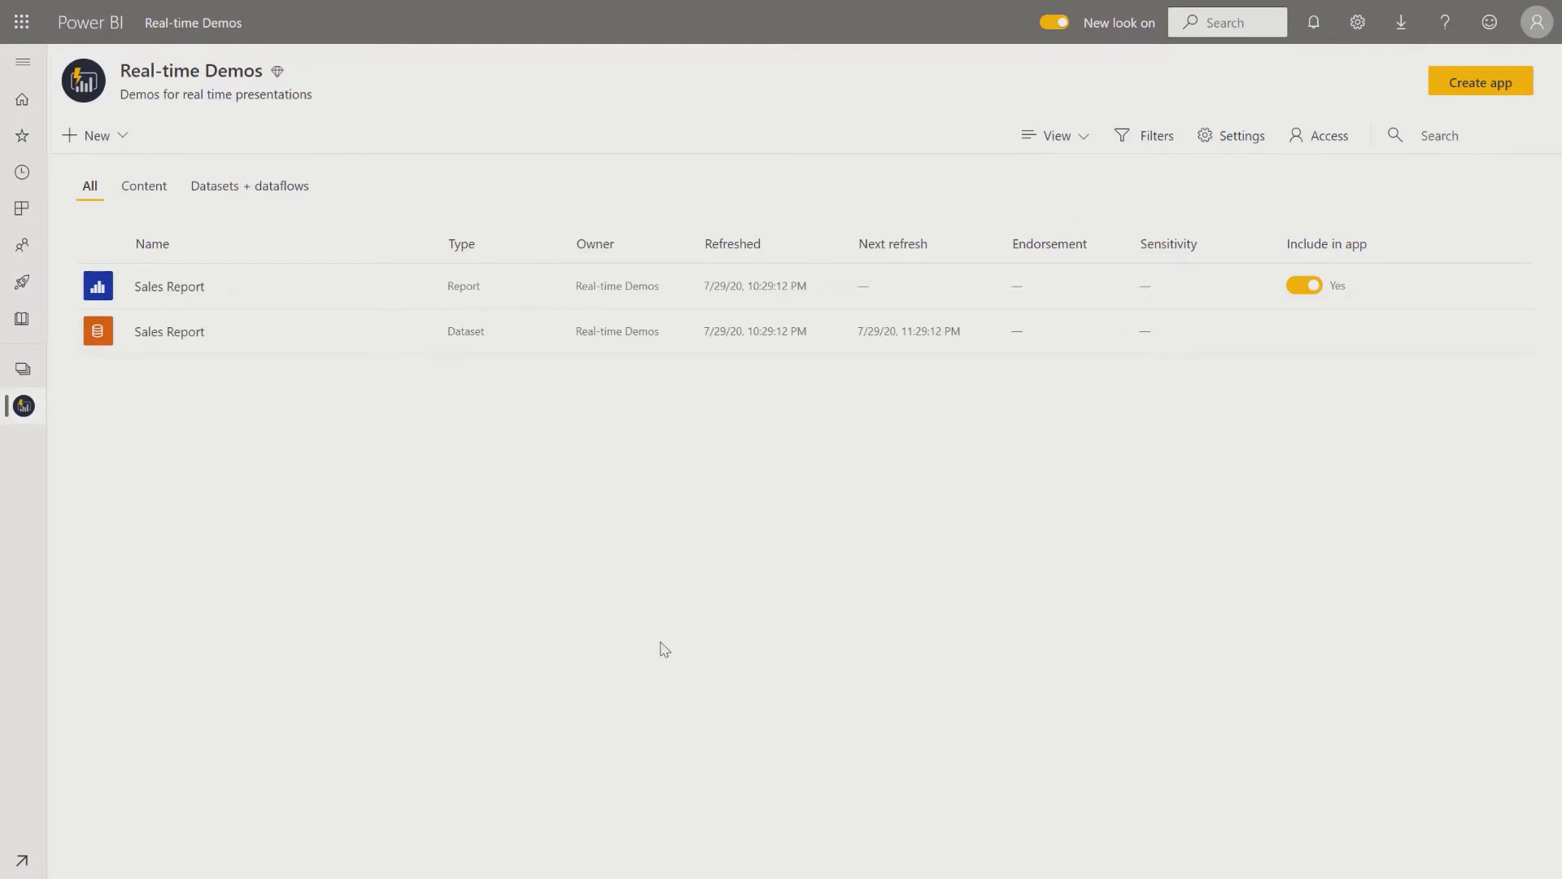
pyautogui.hotkey('alt', 'Tab')
pyautogui.hotkey('alt', 'Tab')
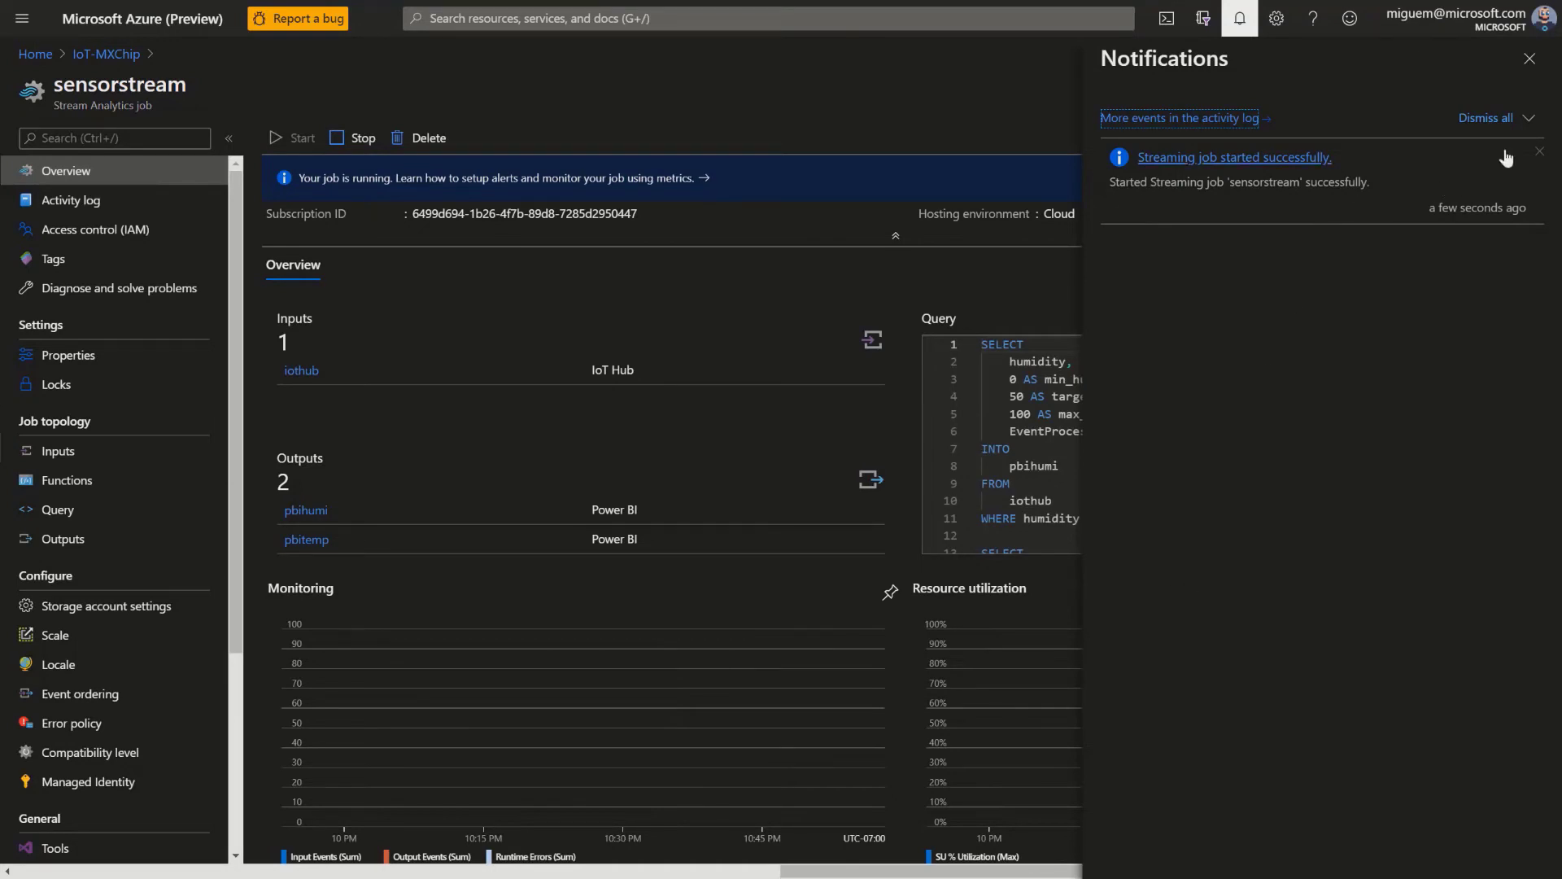
pyautogui.click(1496, 119)
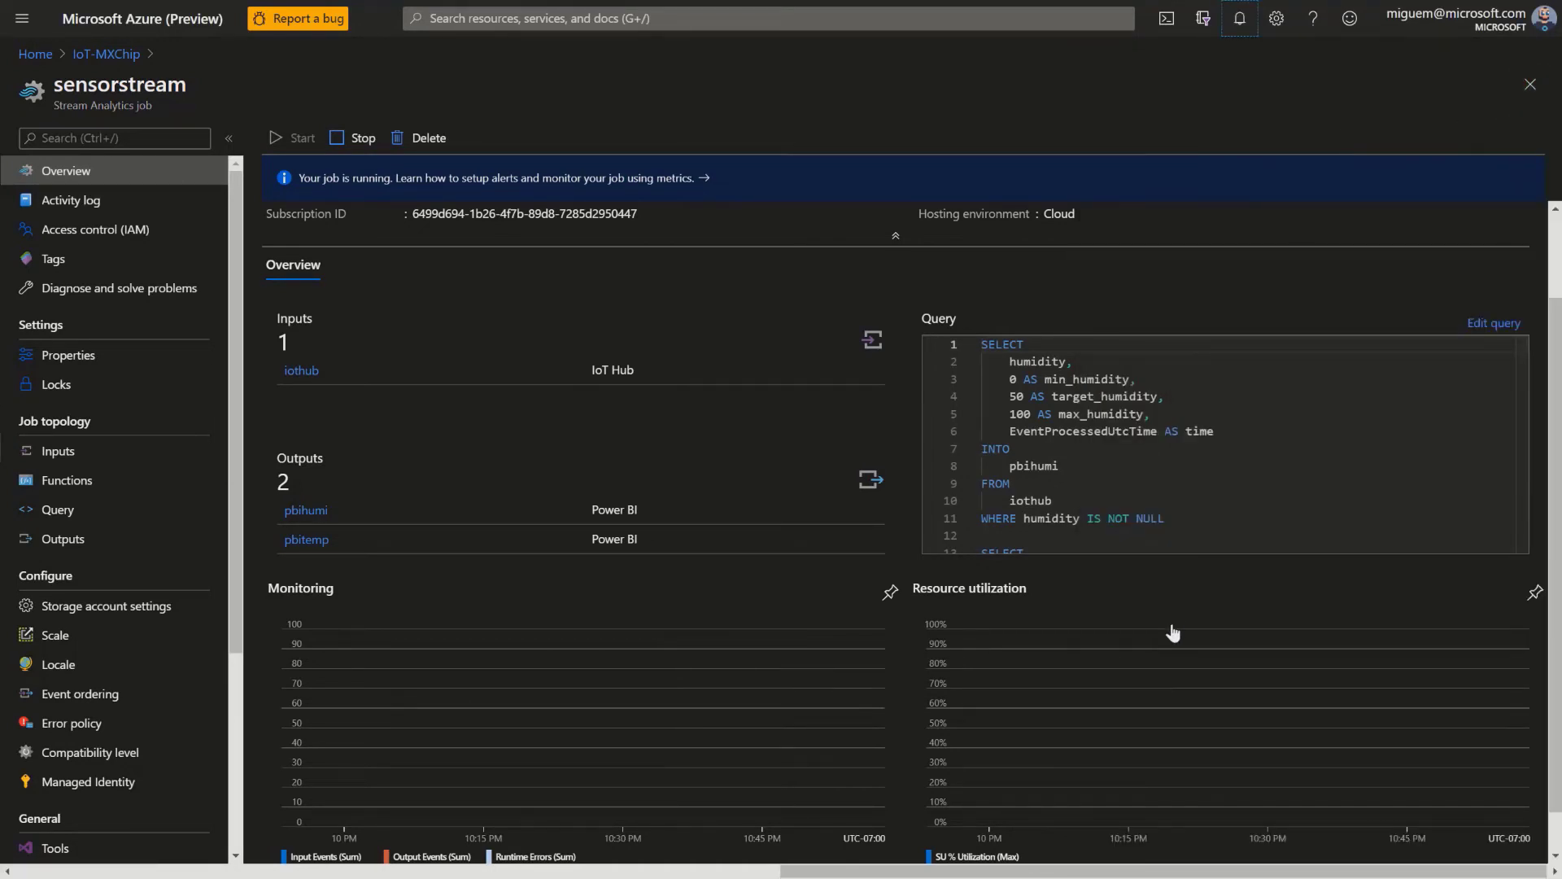
# - Switch to Power BI and create a dashboard named Sensor in the Real-time Demos workspace
pyautogui.hotkey('alt', 'Tab')
pyautogui.press('Tab')
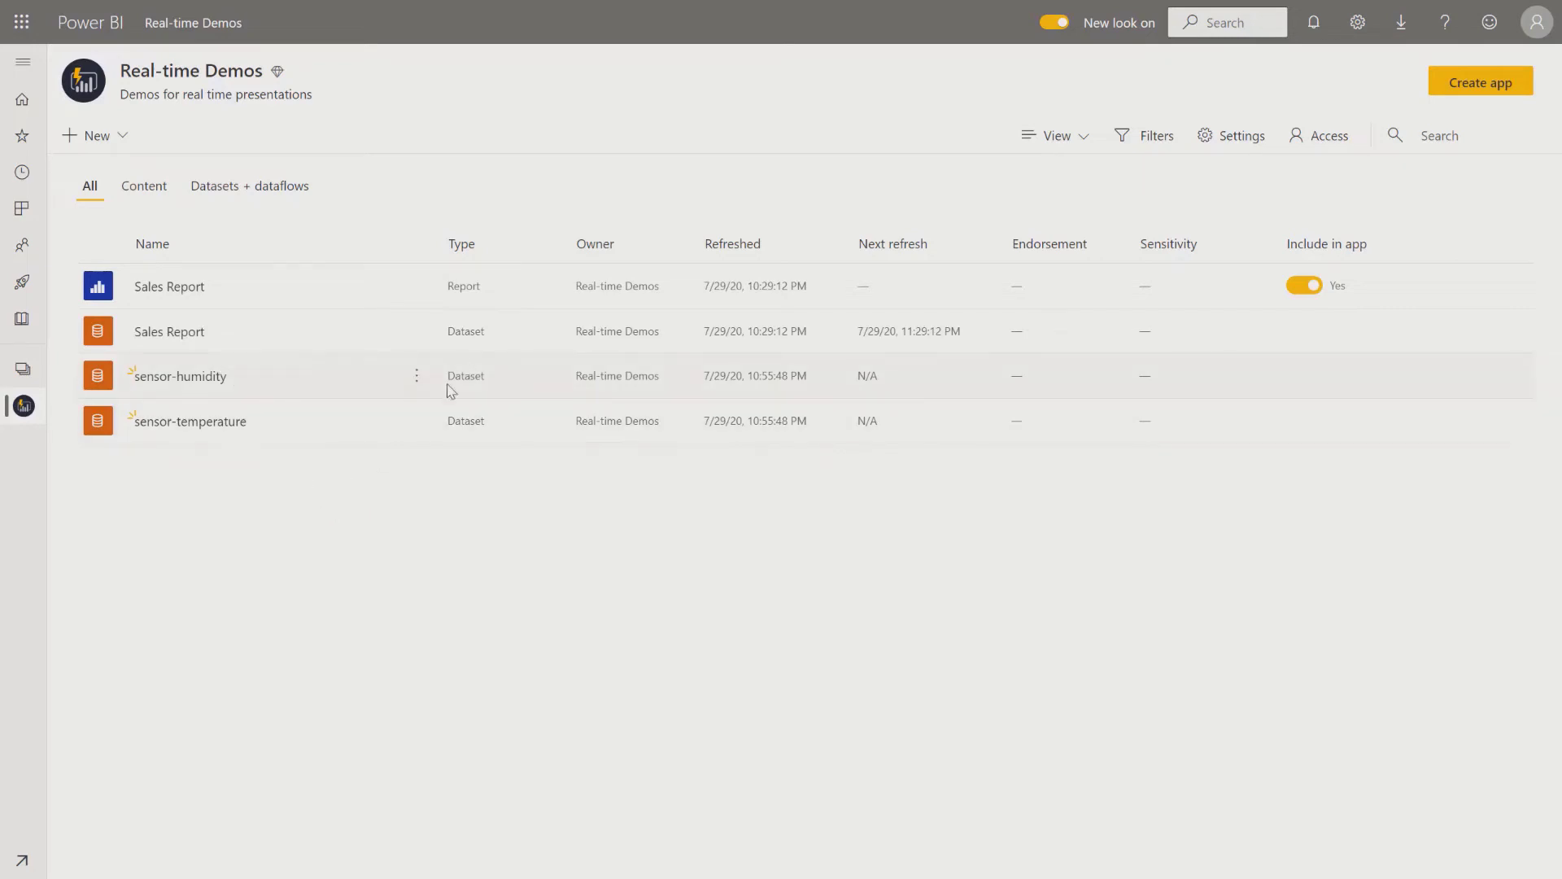
pyautogui.click(417, 376)
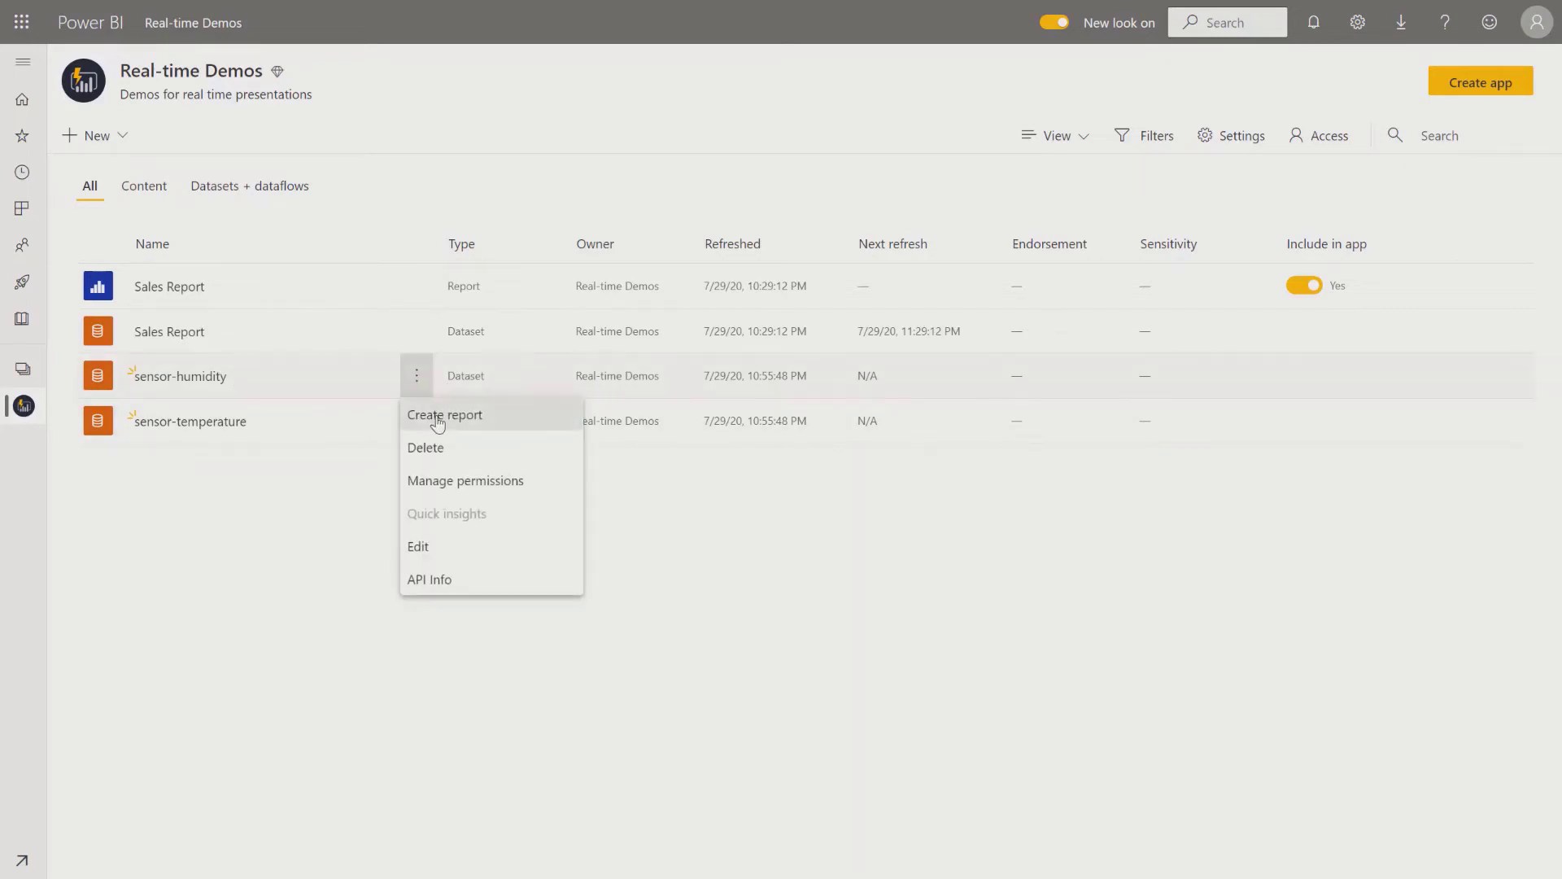
pyautogui.click(109, 140)
pyautogui.click(123, 138)
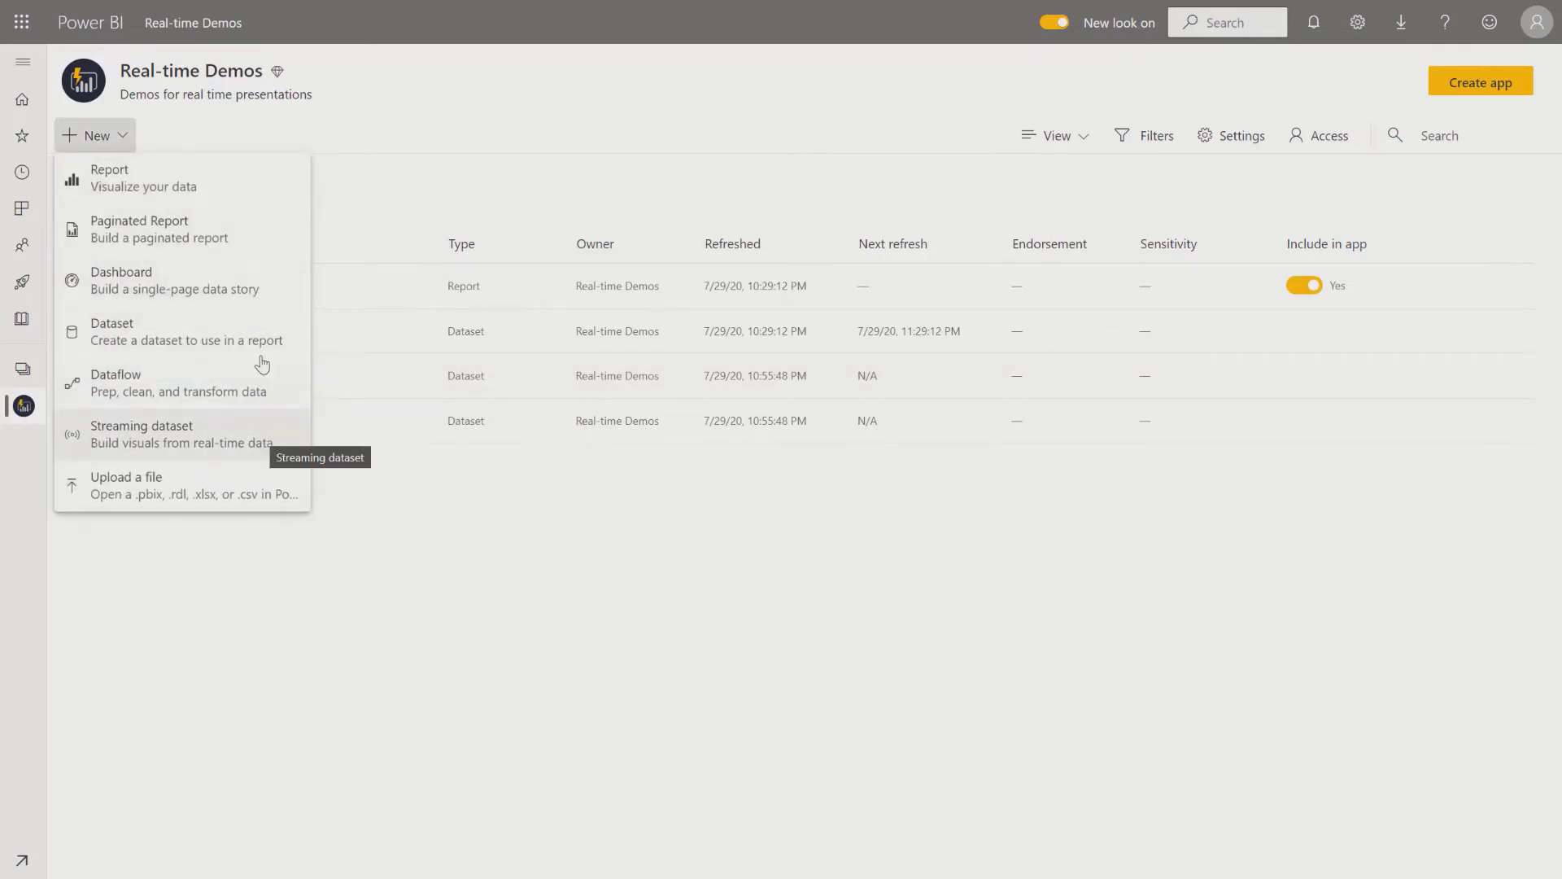
pyautogui.click(266, 297)
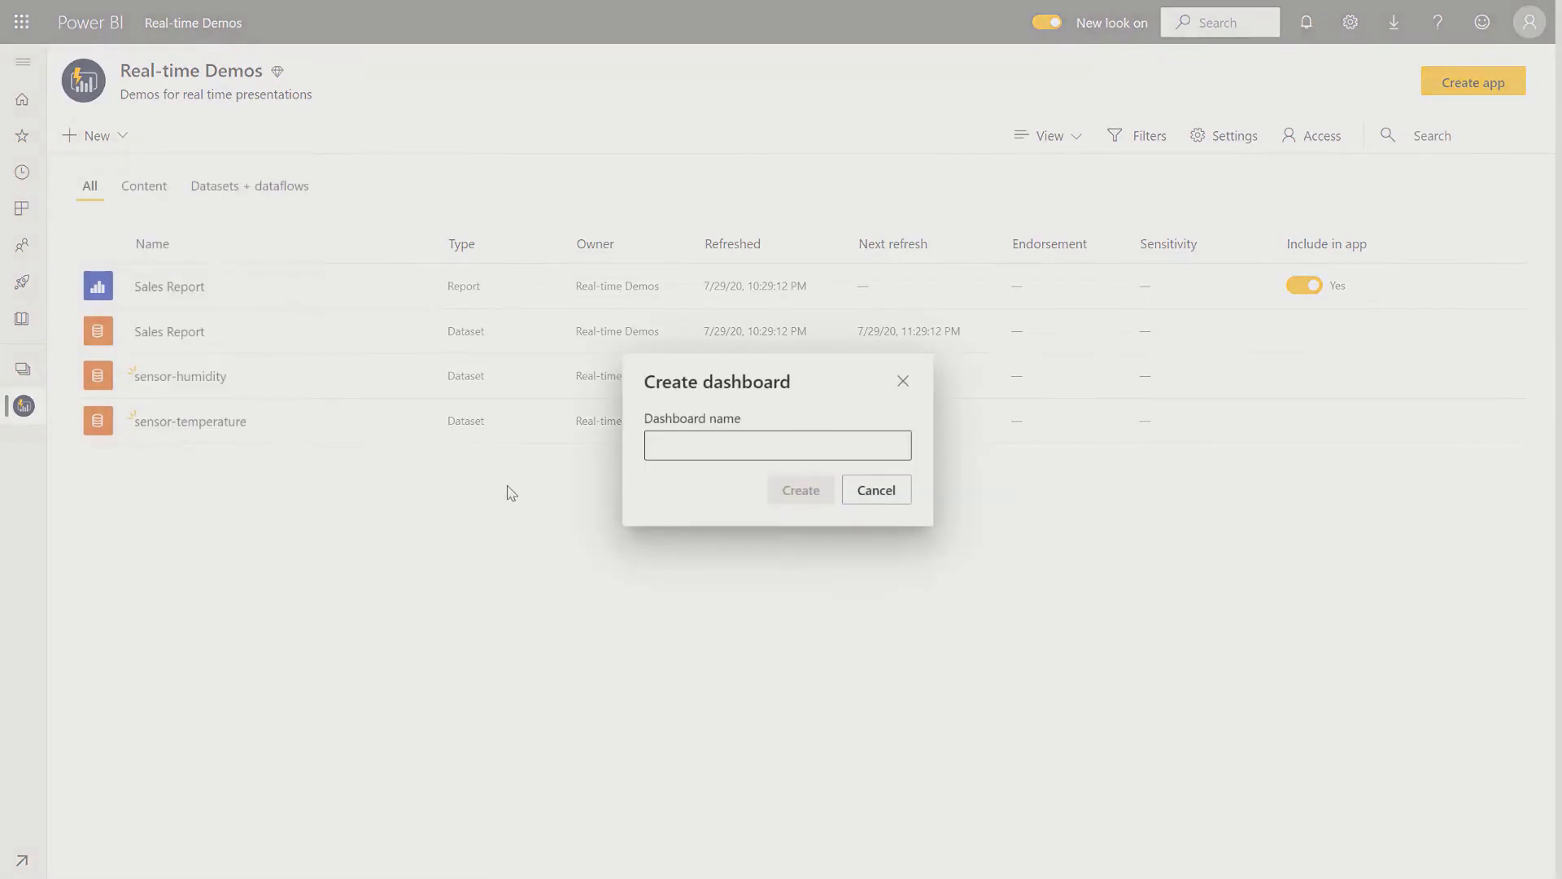
pyautogui.write('Sensor')
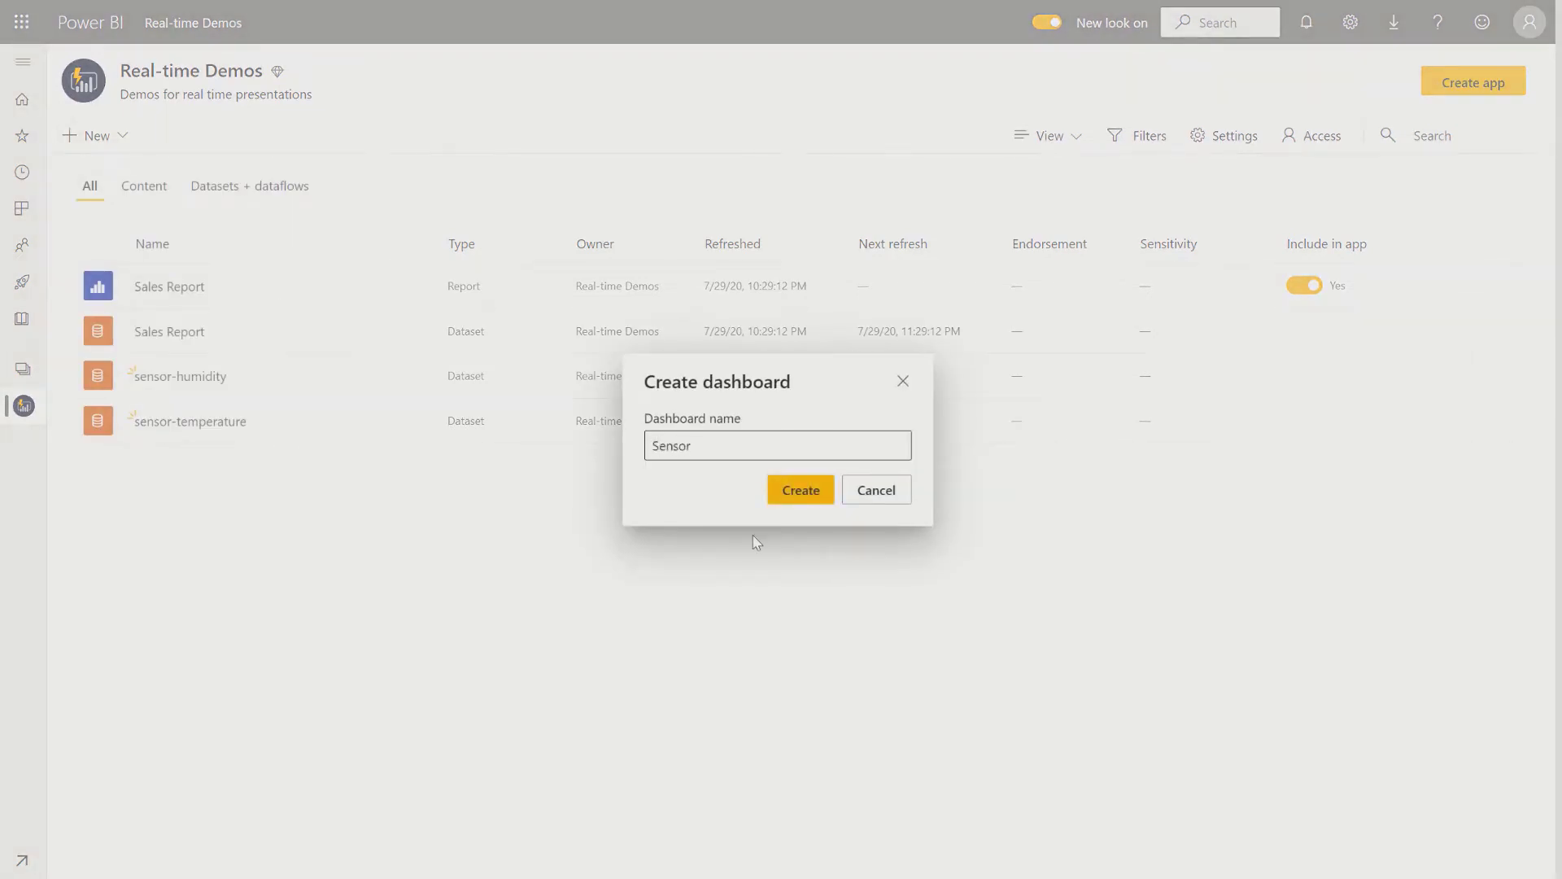
pyautogui.click(801, 489)
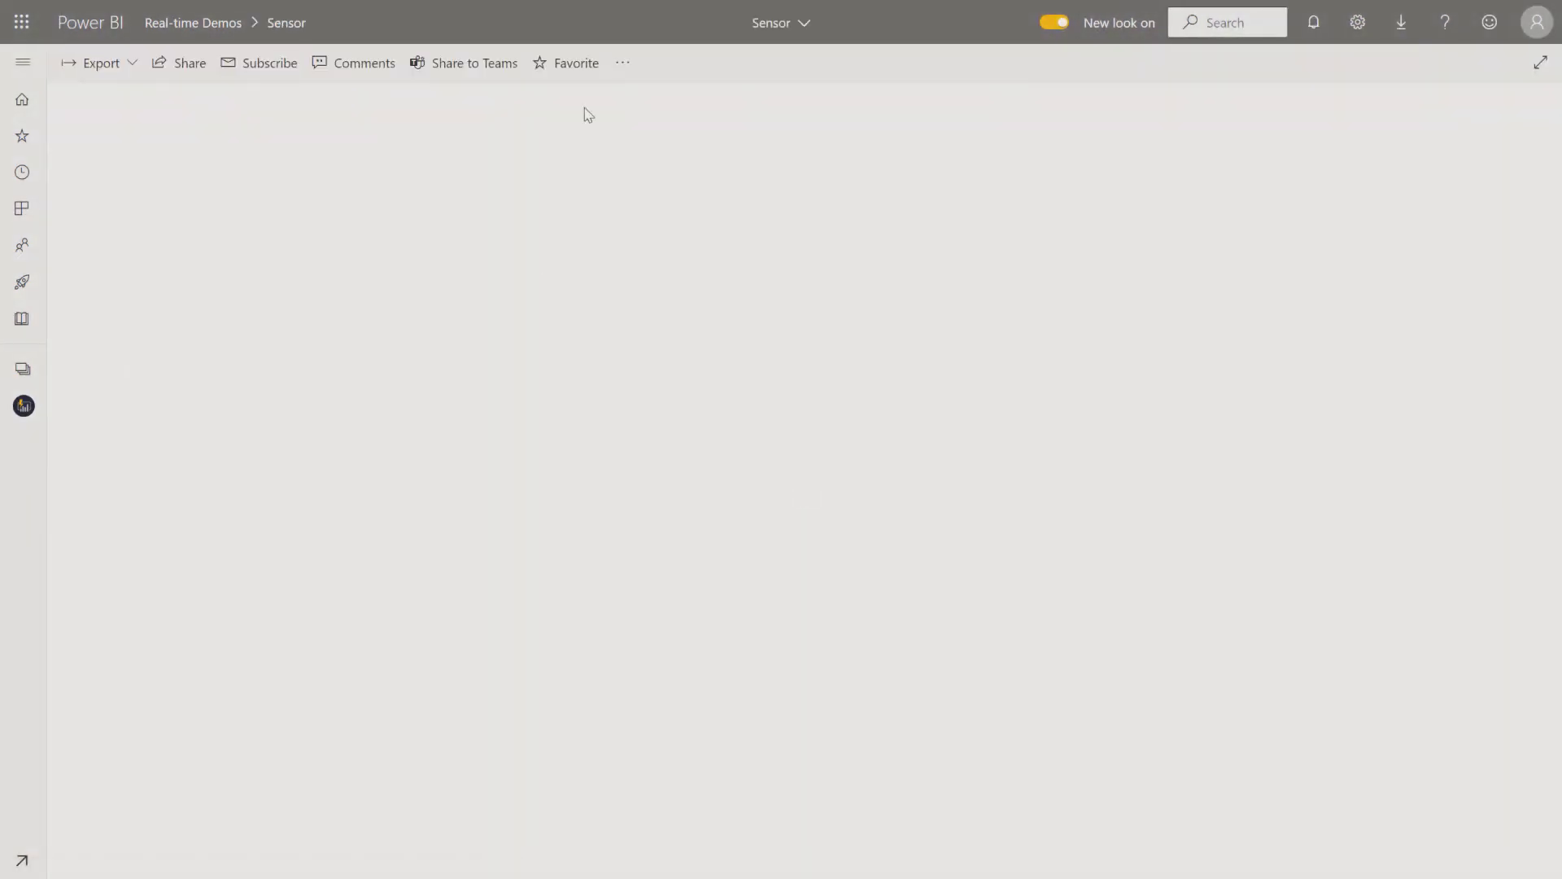
# - Add a custom streaming data tile to the Sensor dashboard, based on the sensor-humidity dataset
pyautogui.click(623, 63)
pyautogui.click(669, 99)
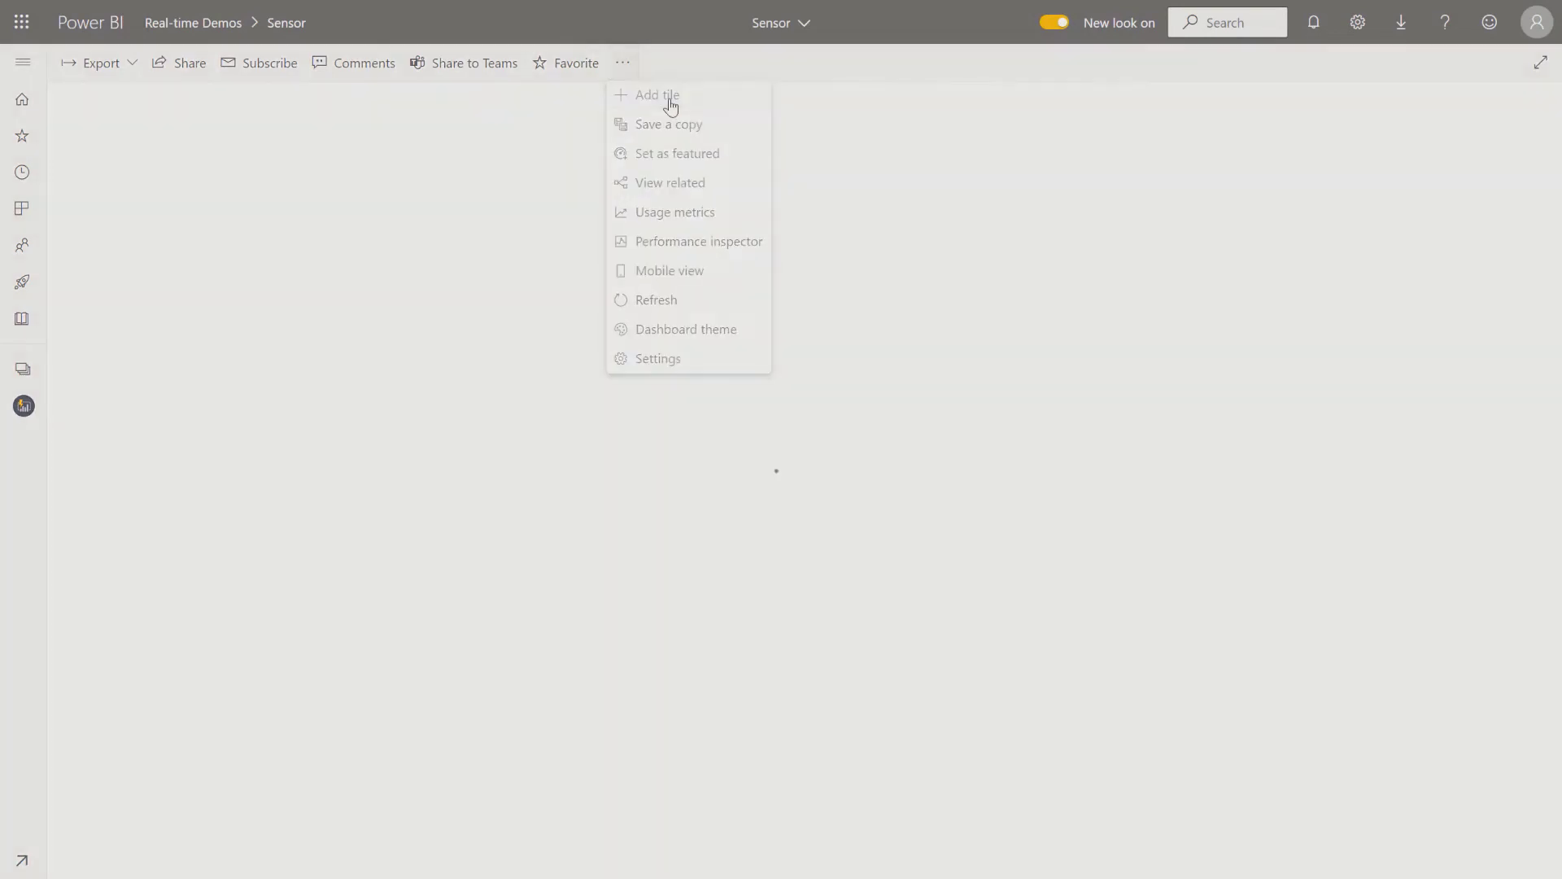
pyautogui.click(1184, 602)
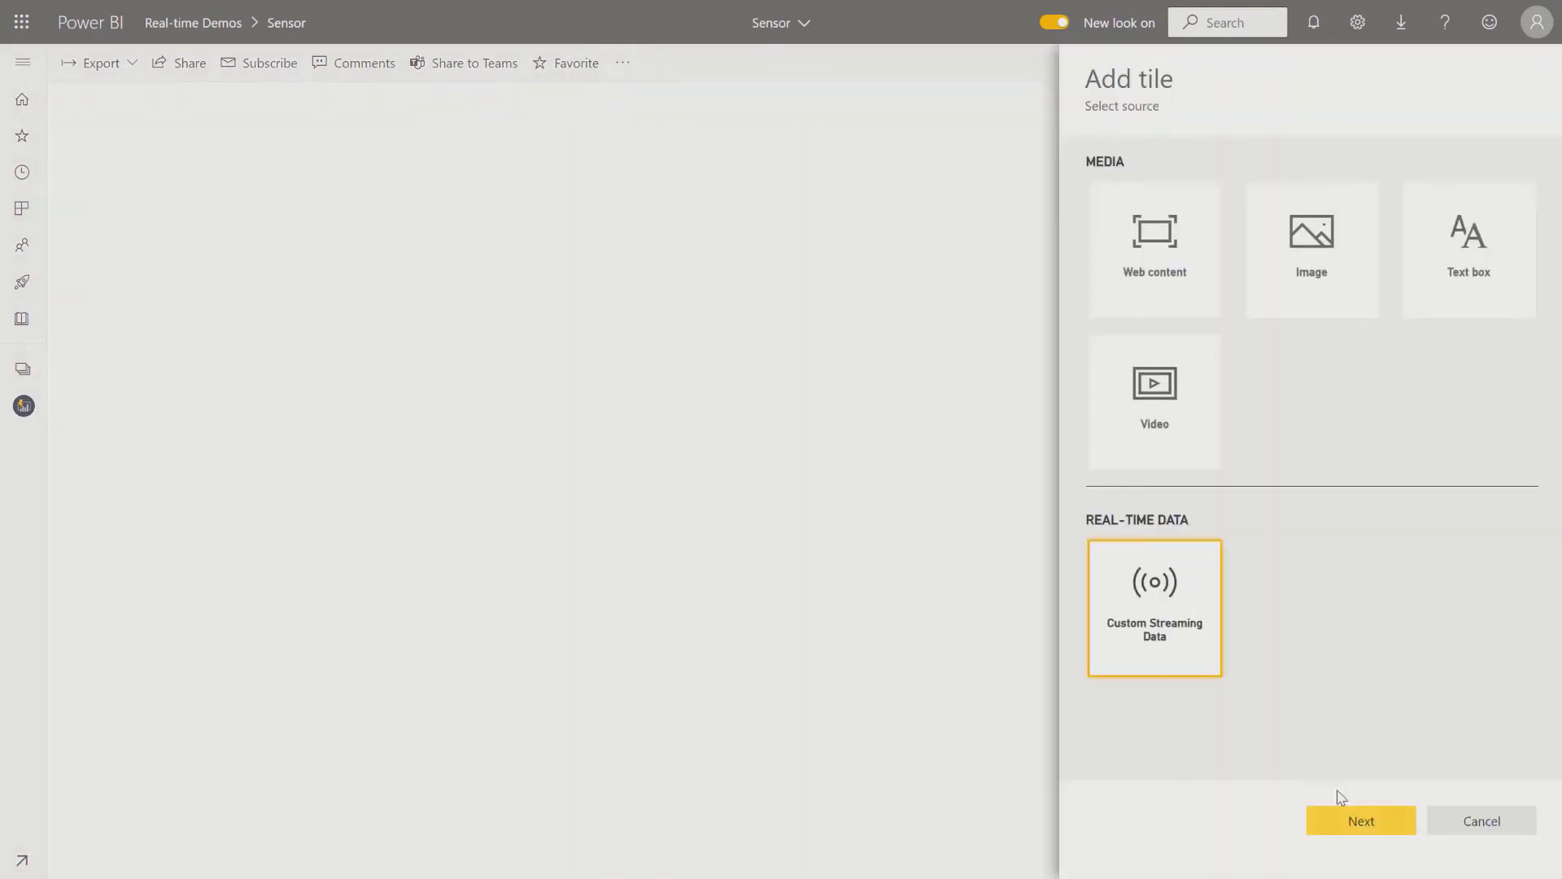
pyautogui.click(1363, 822)
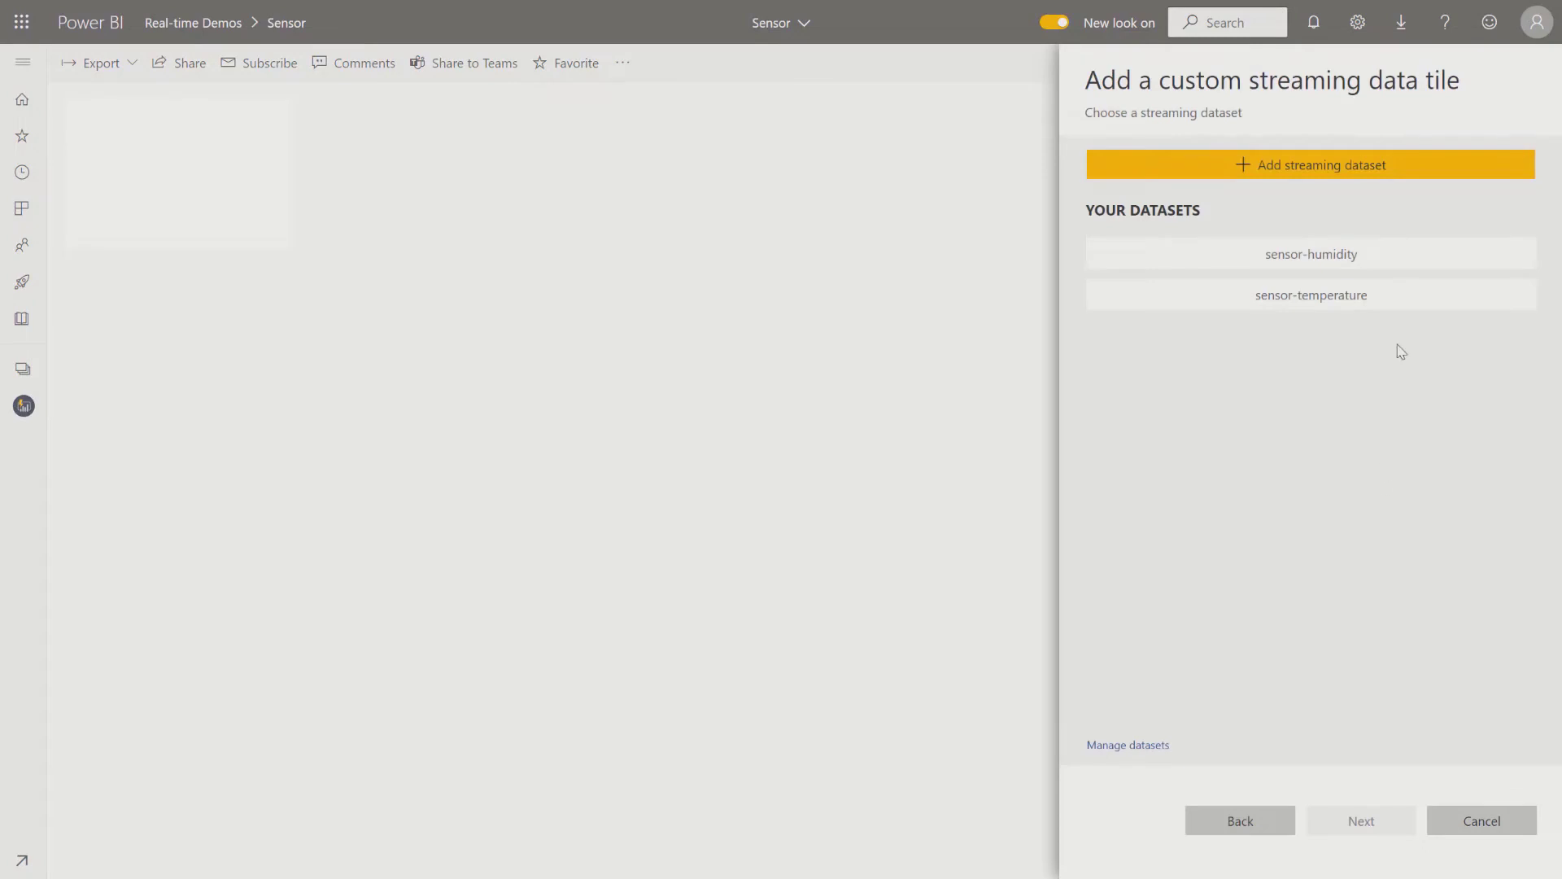
pyautogui.click(1367, 262)
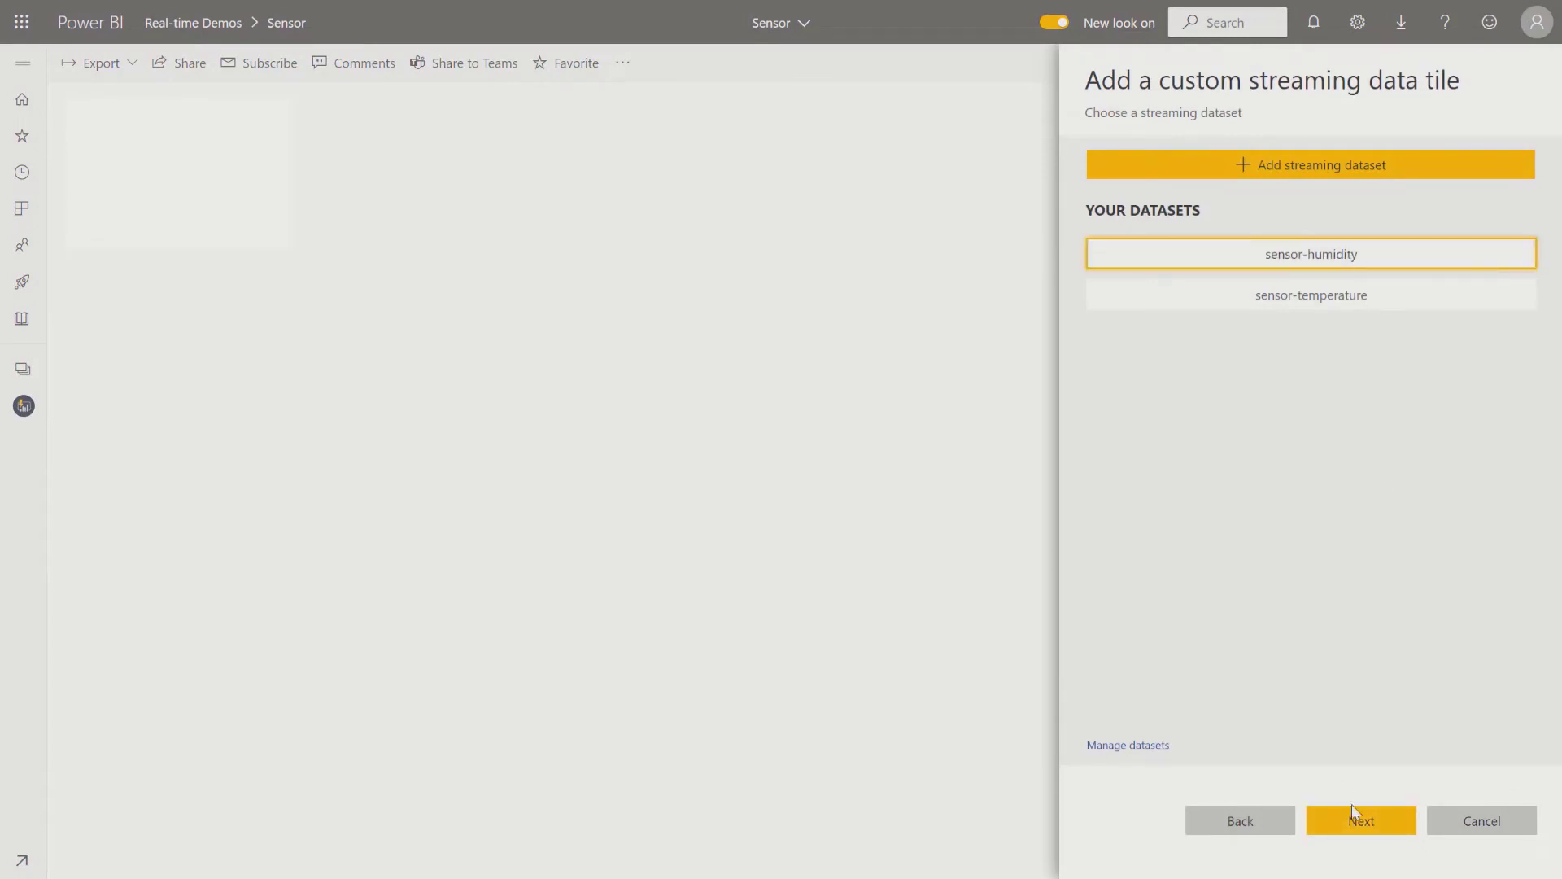
pyautogui.click(1361, 822)
# - Set the streaming tile's visualization type to Gauge and use the humidity field as its value
pyautogui.click(1227, 213)
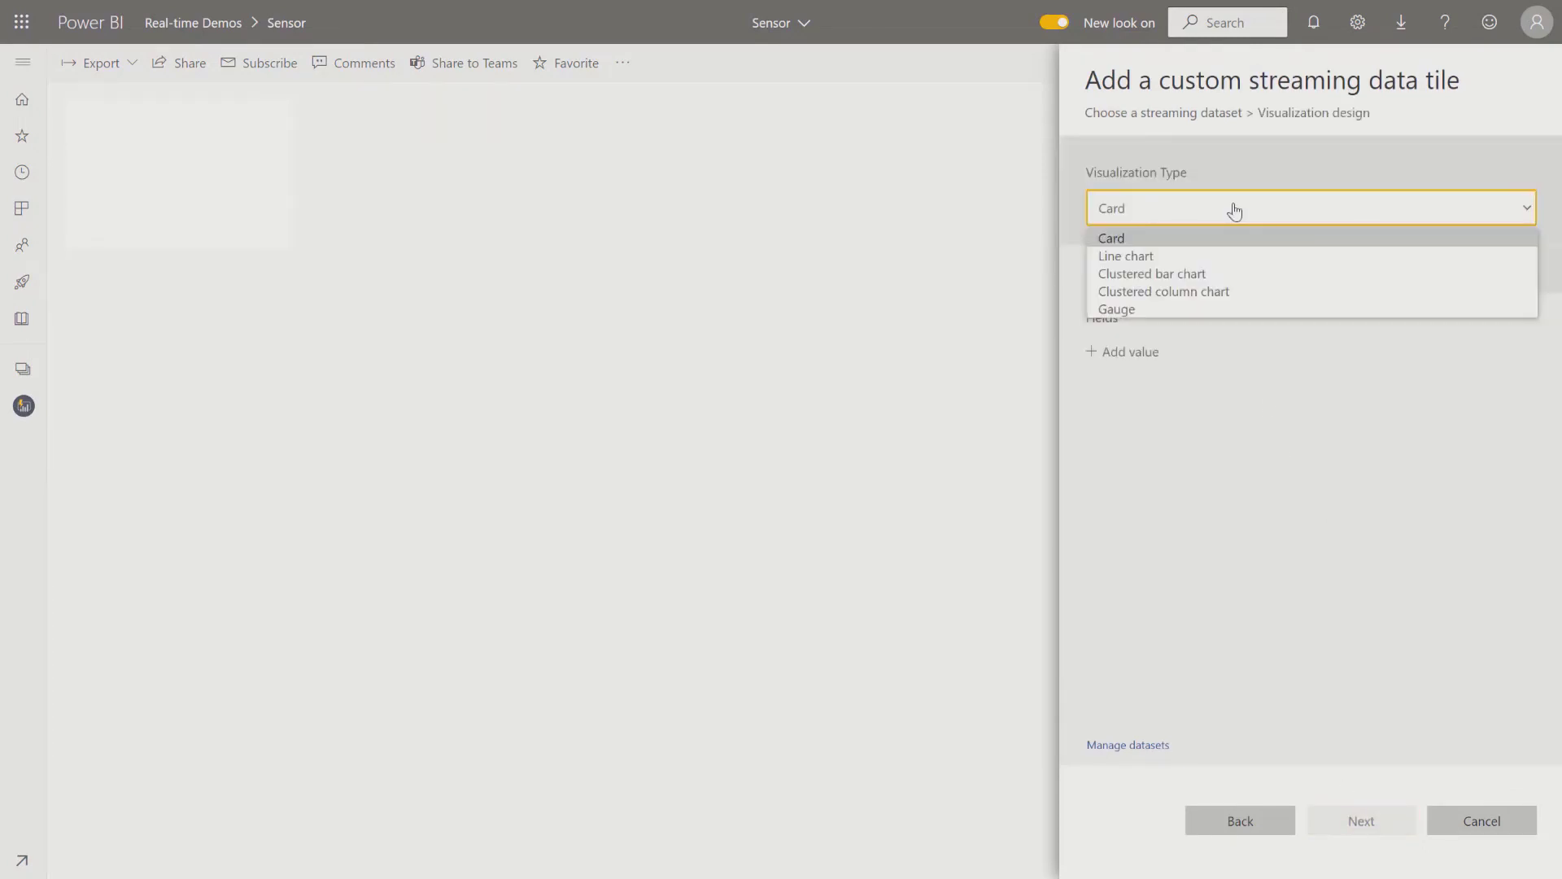
pyautogui.click(1180, 307)
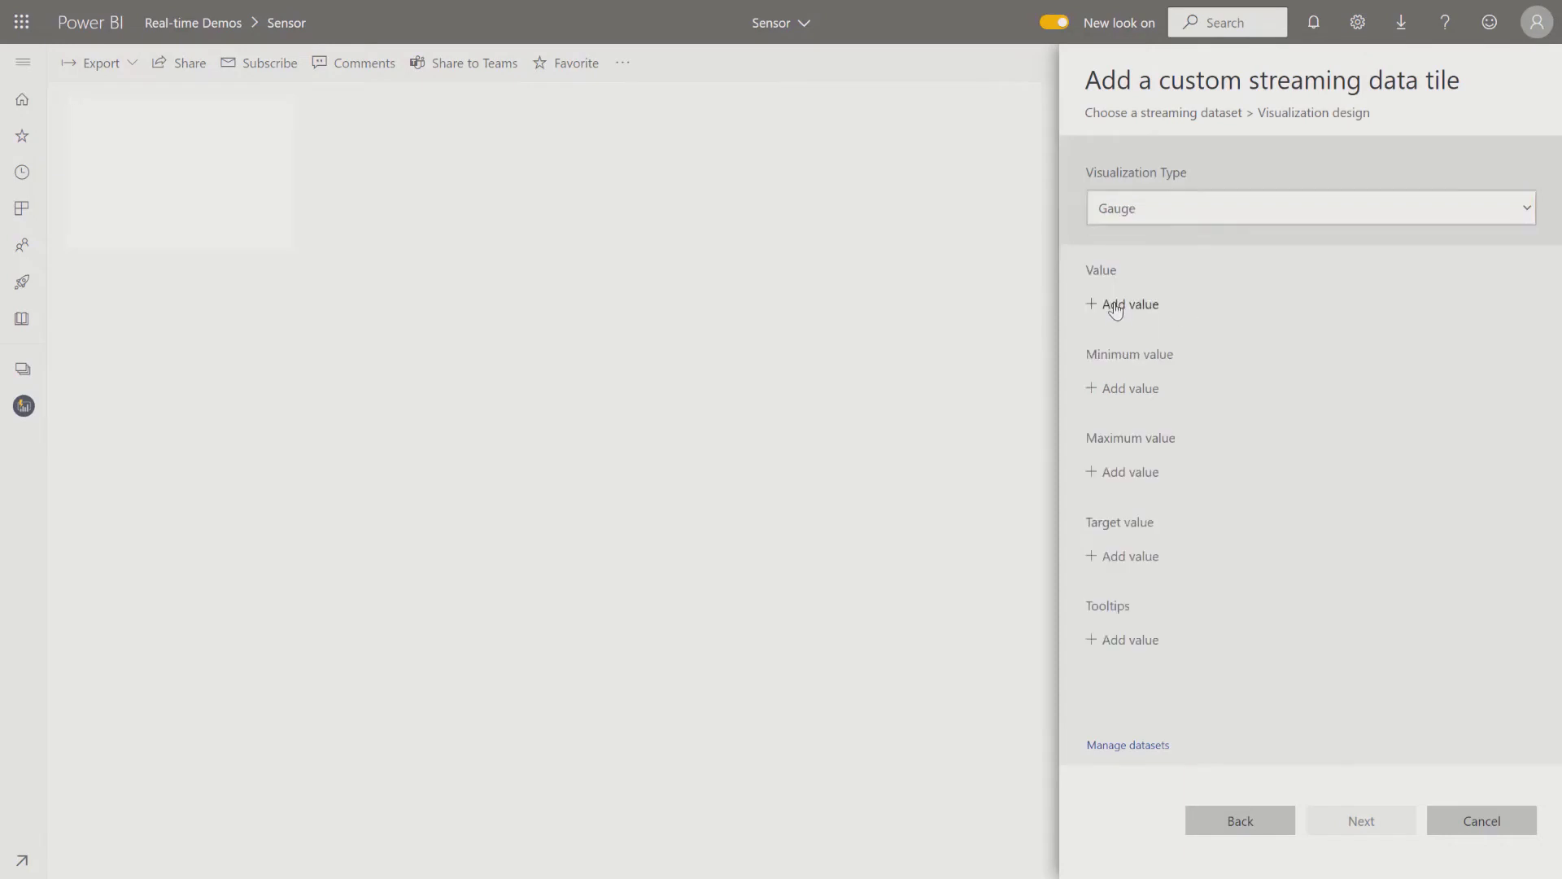
pyautogui.click(1113, 305)
pyautogui.click(1125, 307)
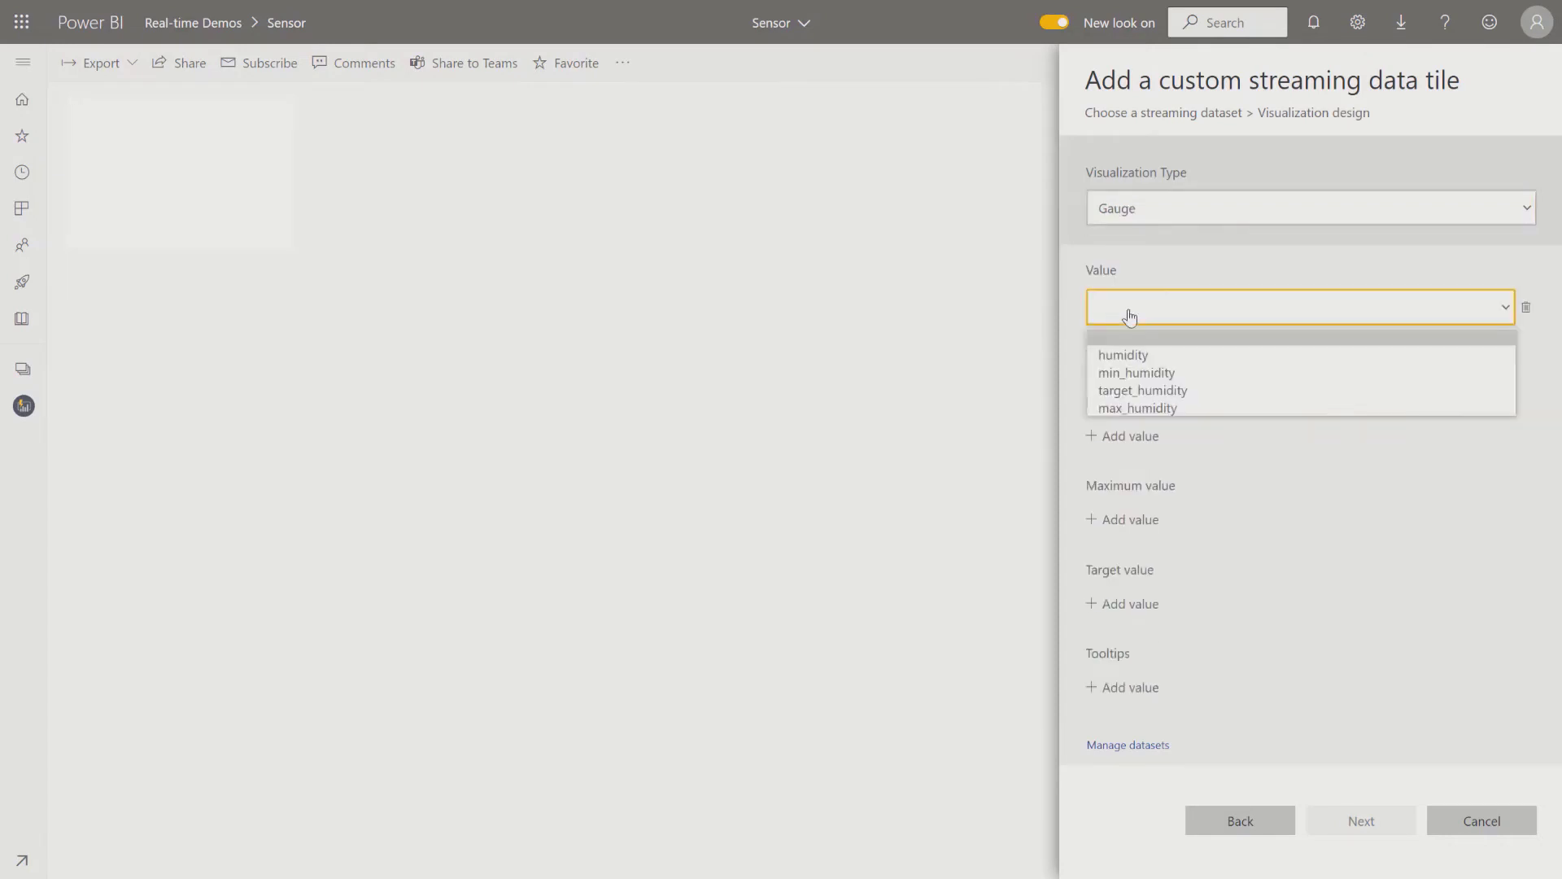
pyautogui.click(1137, 359)
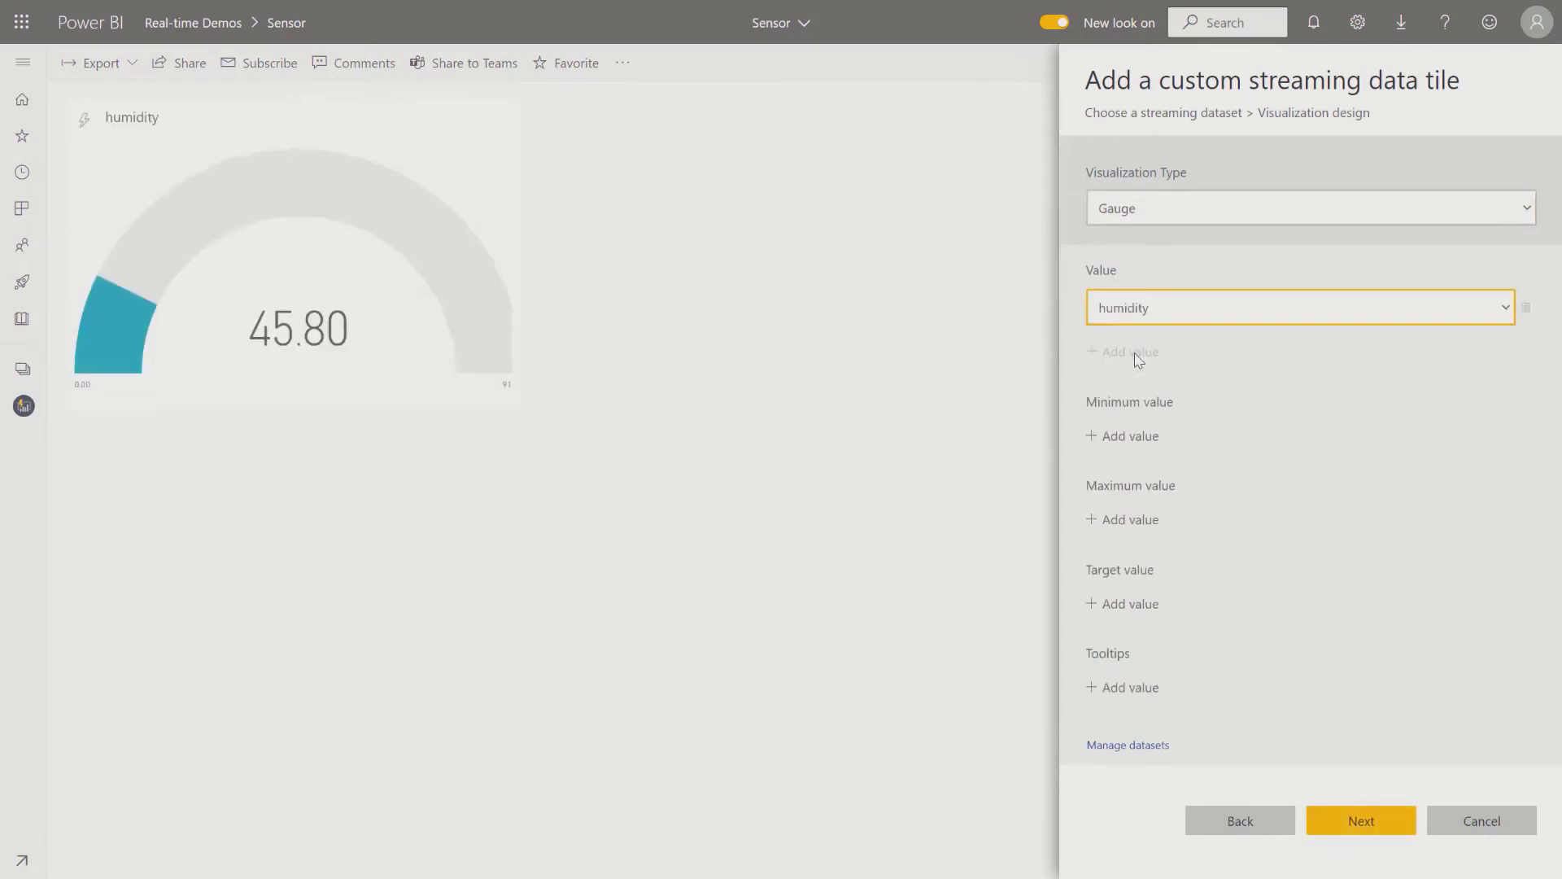
# - Assign min_humidity, max_humidity and target_humidity as the gauge's minimum, maximum and target values
pyautogui.click(1157, 442)
pyautogui.click(1156, 442)
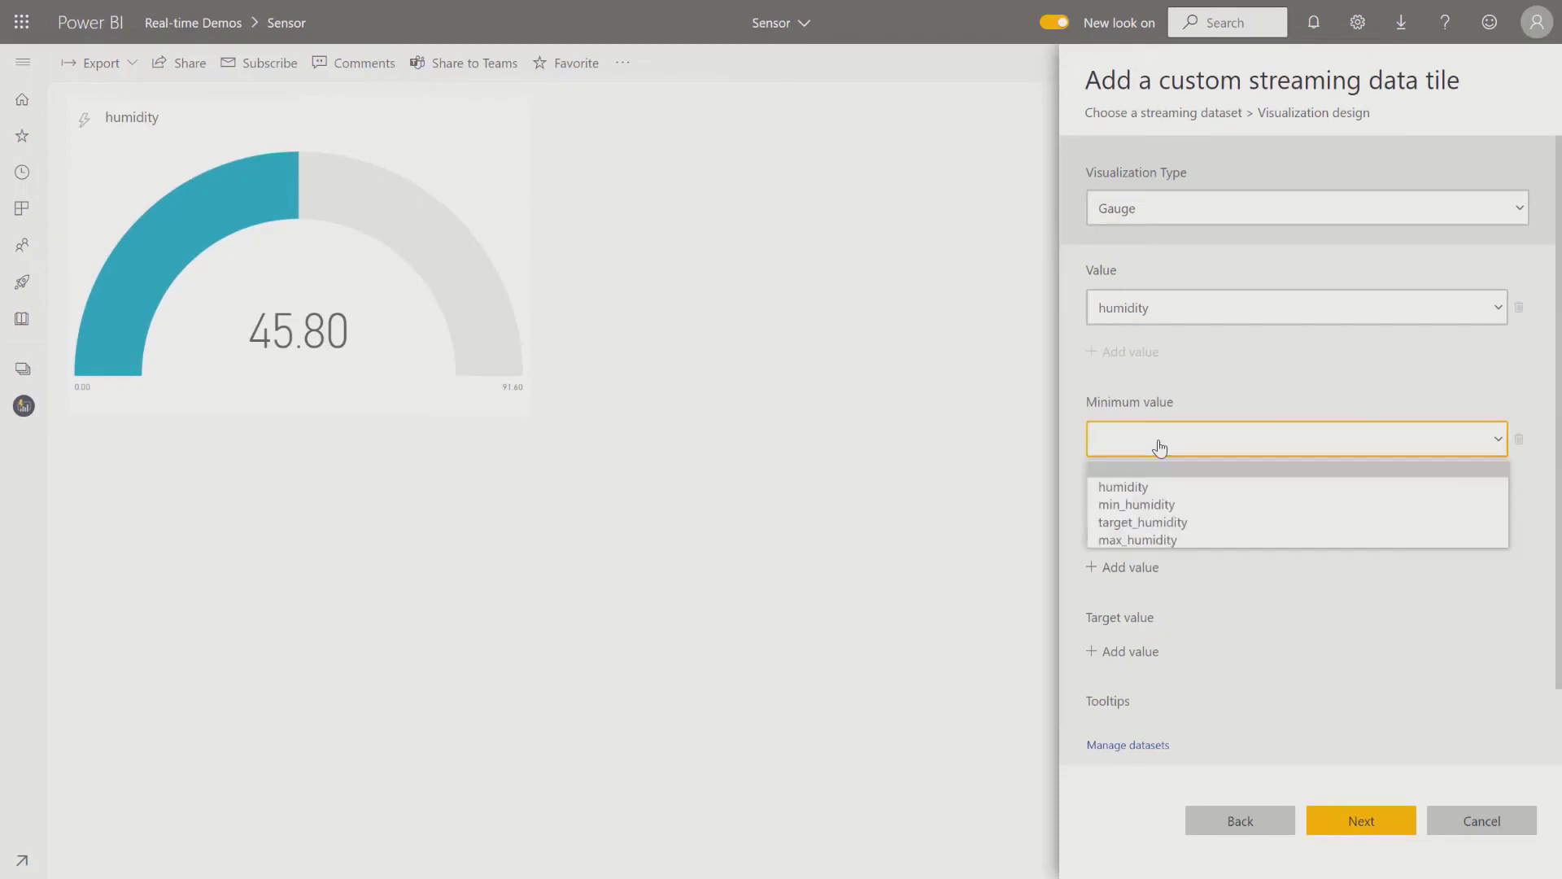
pyautogui.click(1172, 505)
pyautogui.scroll(-1, 1226, 556)
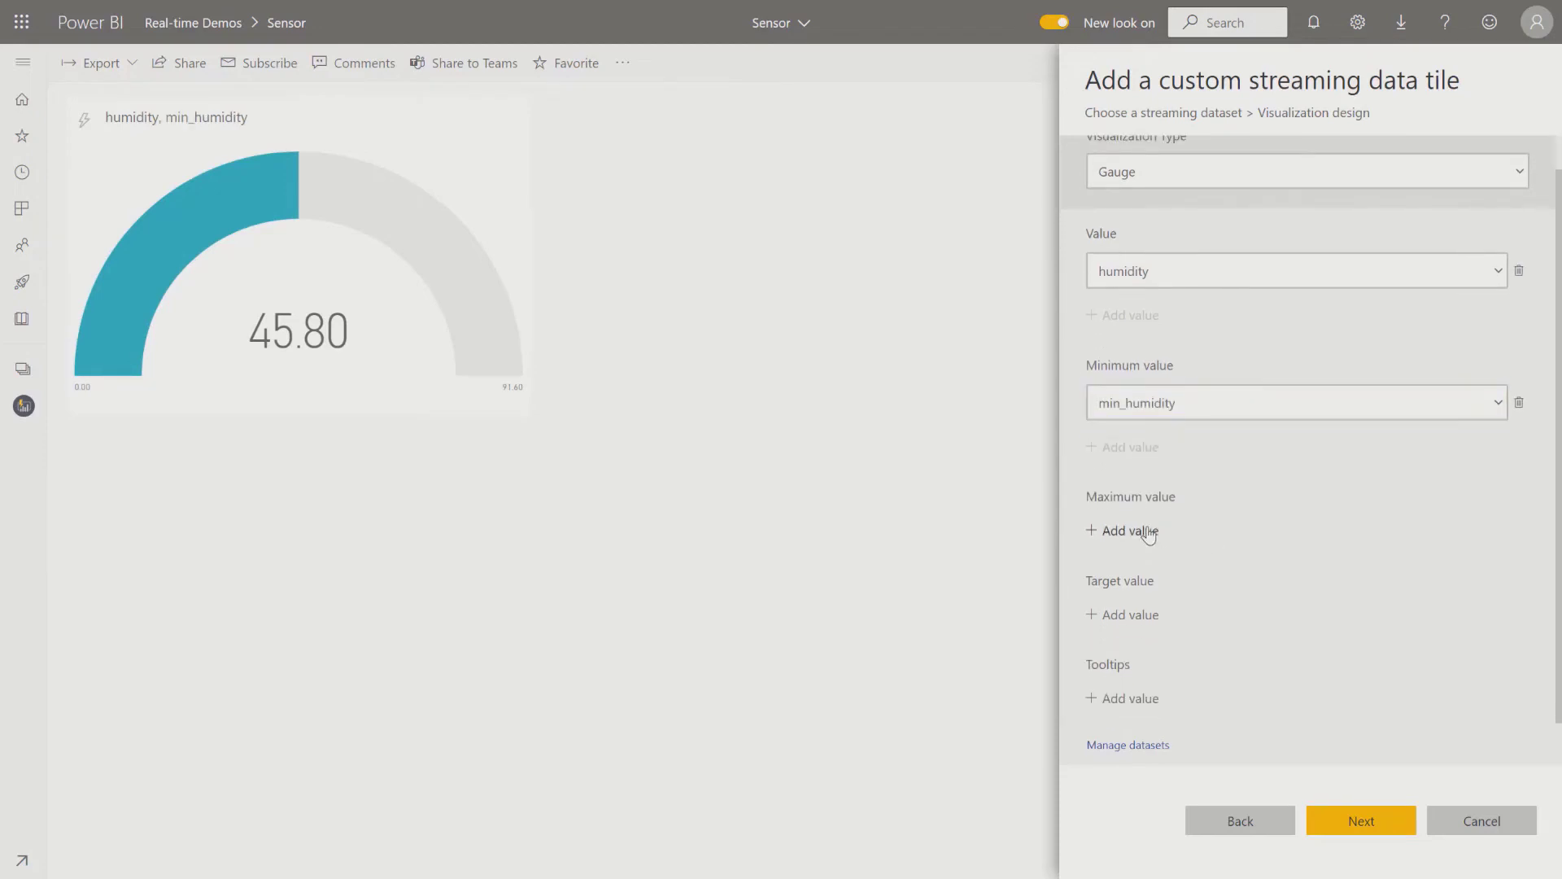
pyautogui.click(1154, 533)
pyautogui.click(1154, 533)
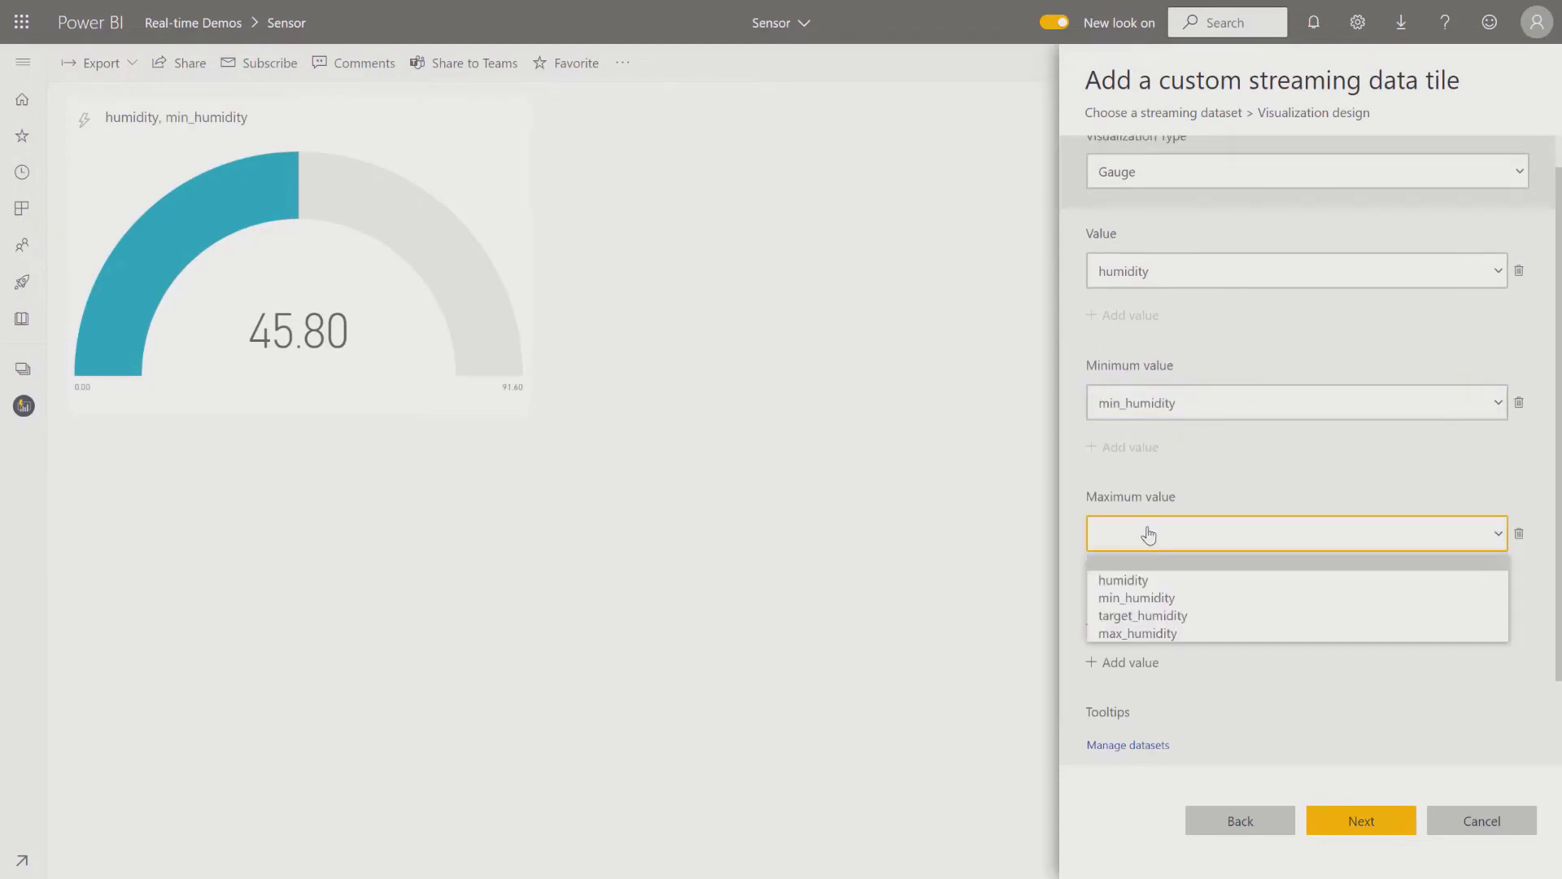
pyautogui.click(1176, 635)
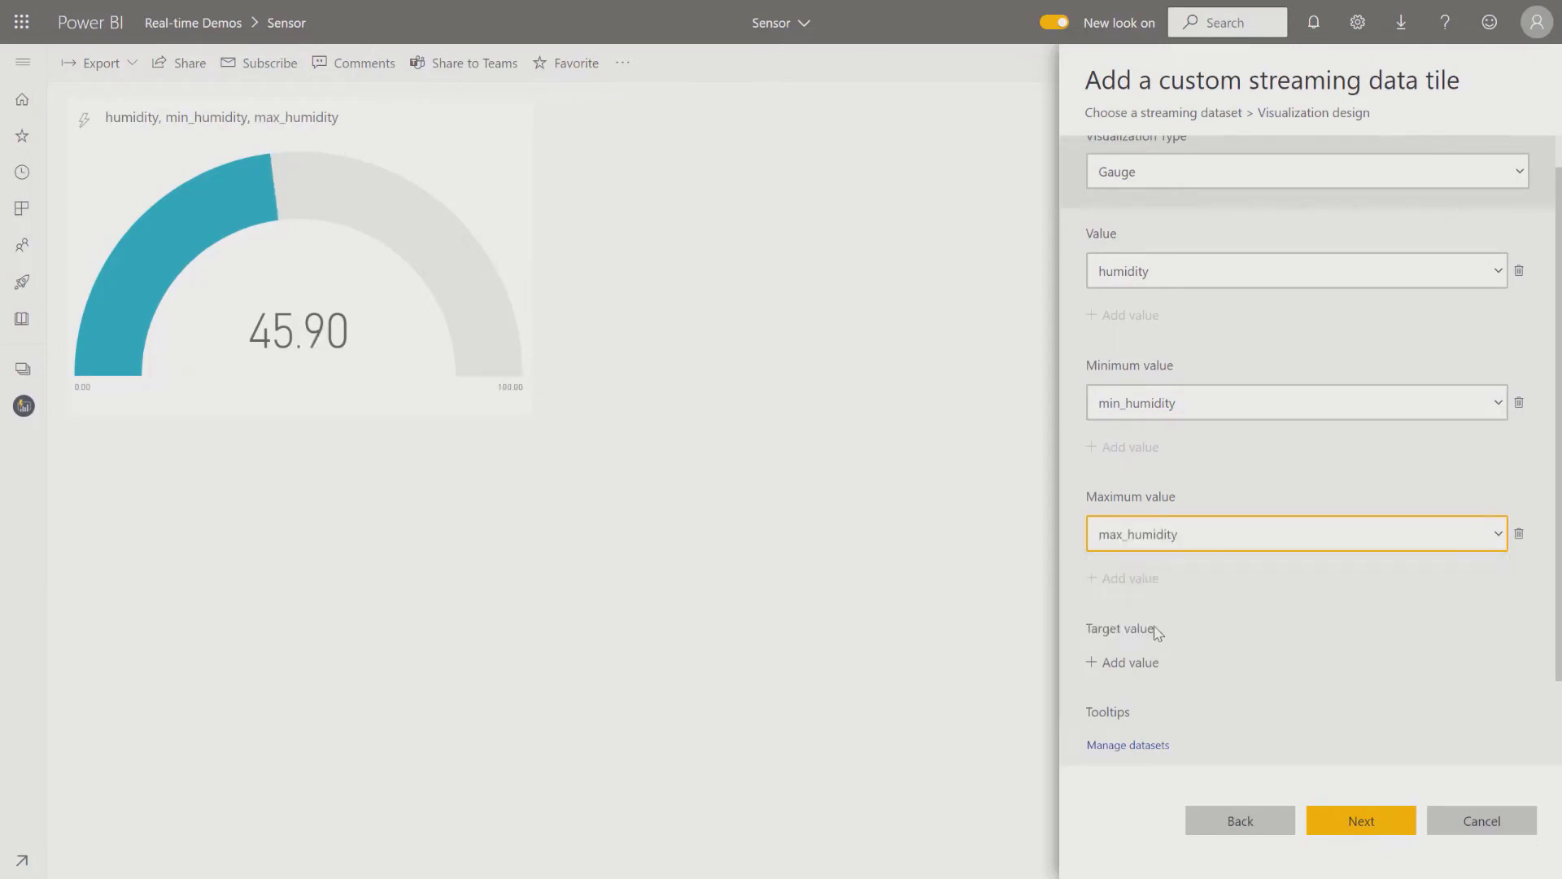
pyautogui.click(1134, 662)
pyautogui.click(1135, 672)
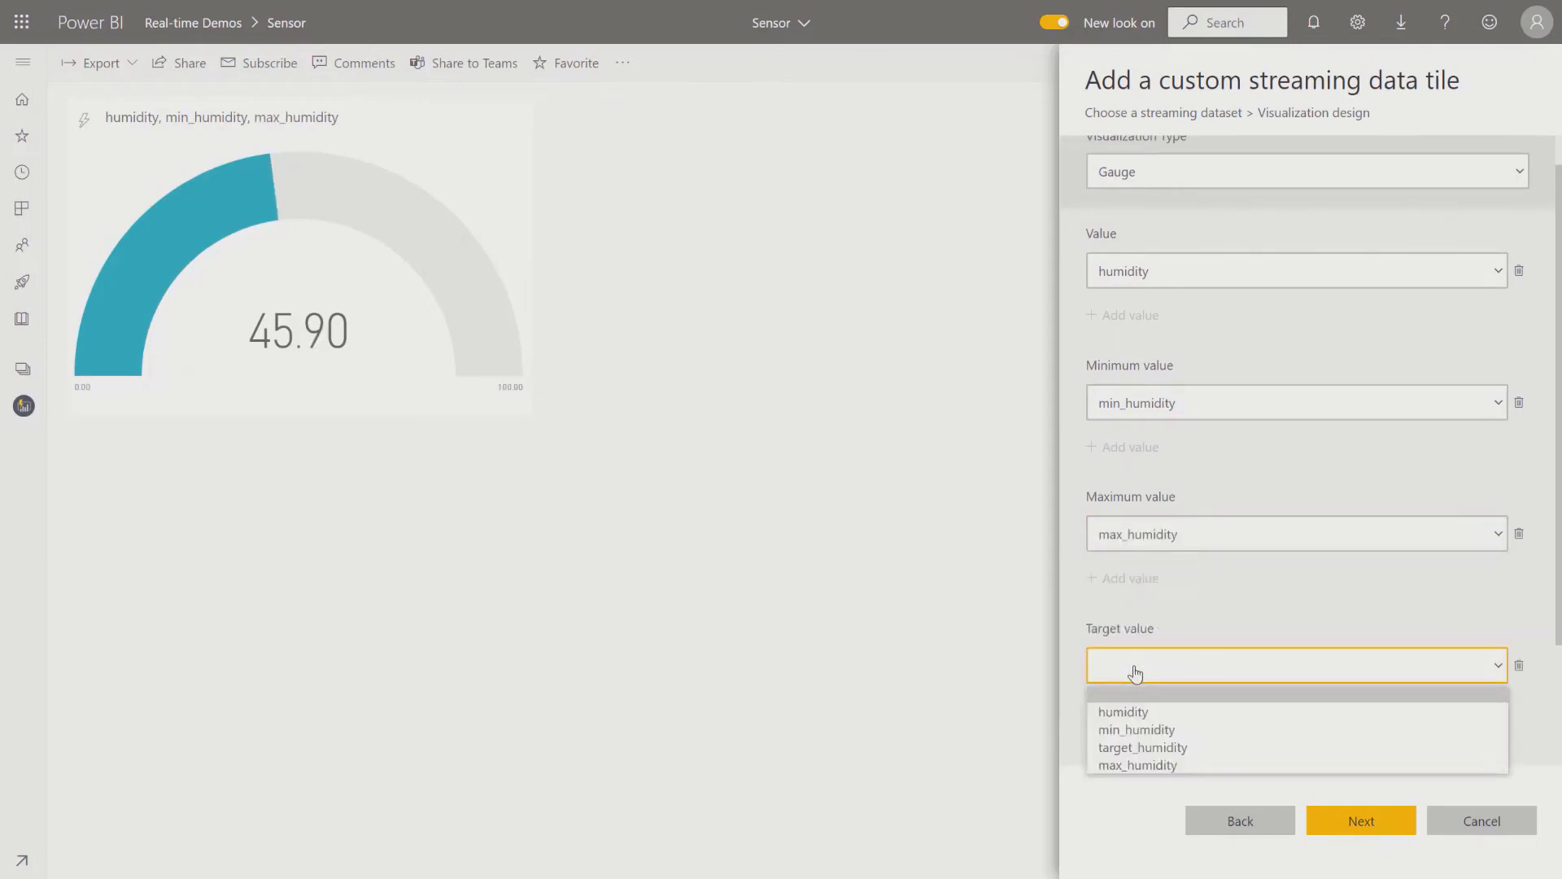
pyautogui.click(1163, 749)
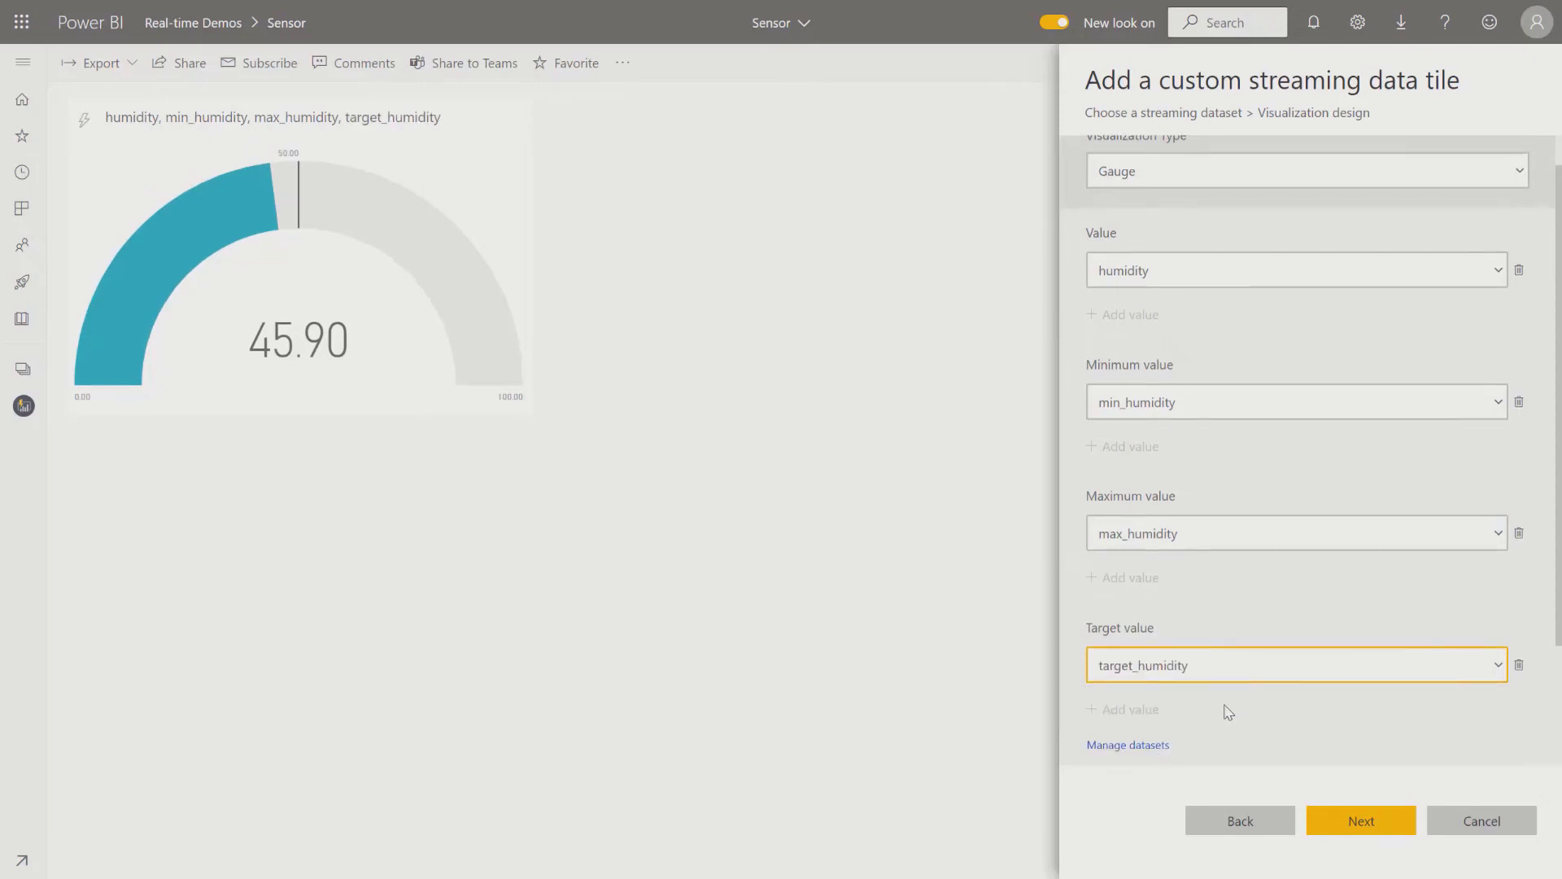
# - Add the humidity gauge to the dashboard with default tile details and shrink its tile to the smallest size
pyautogui.scroll(-1, 1225, 711)
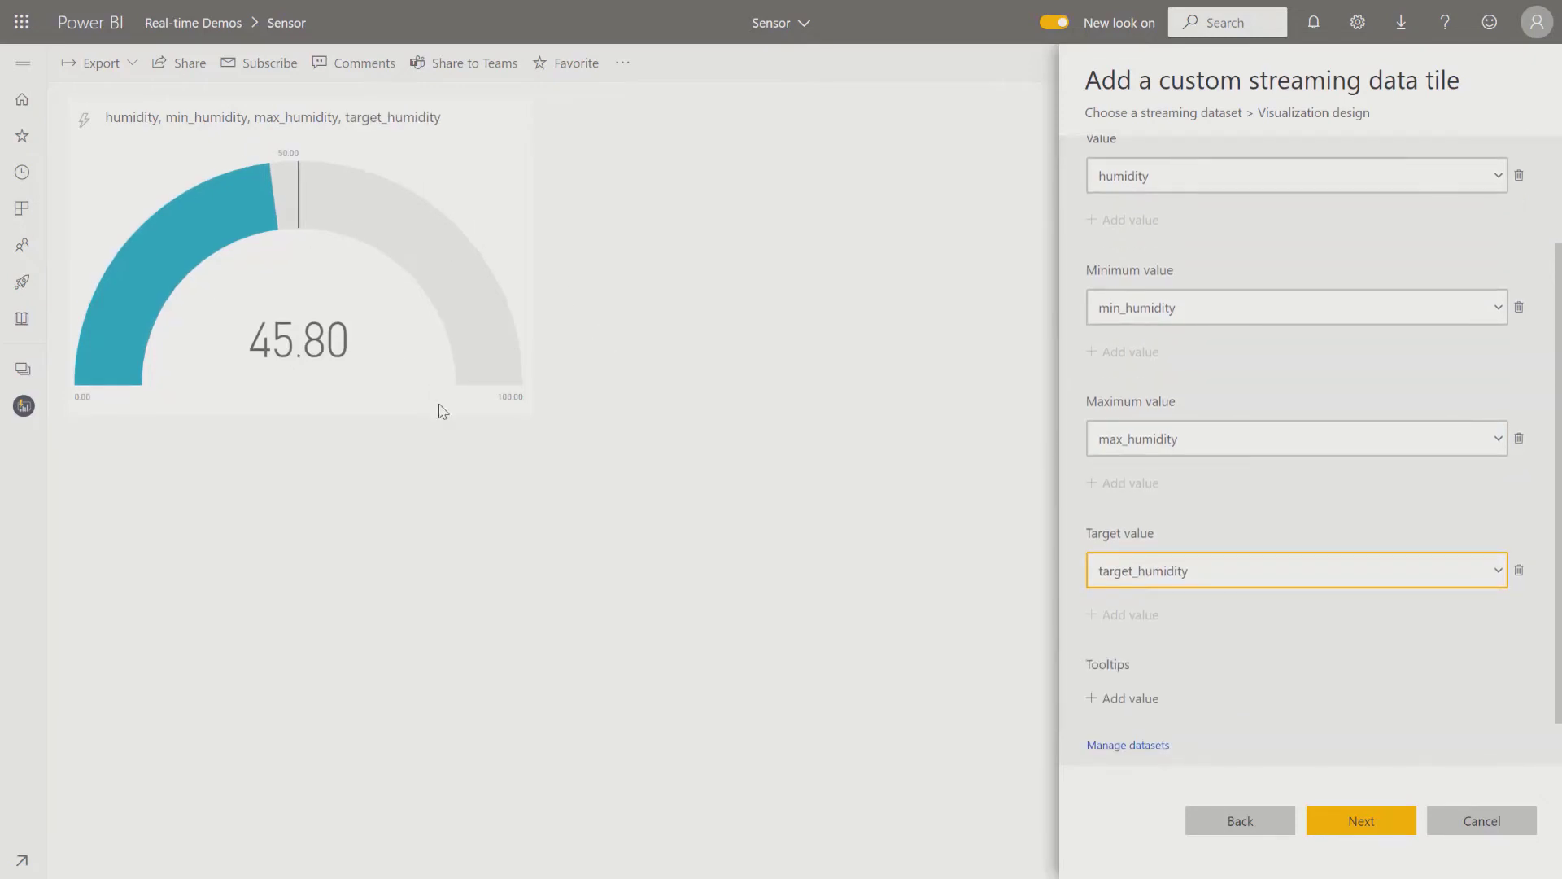
pyautogui.click(1362, 822)
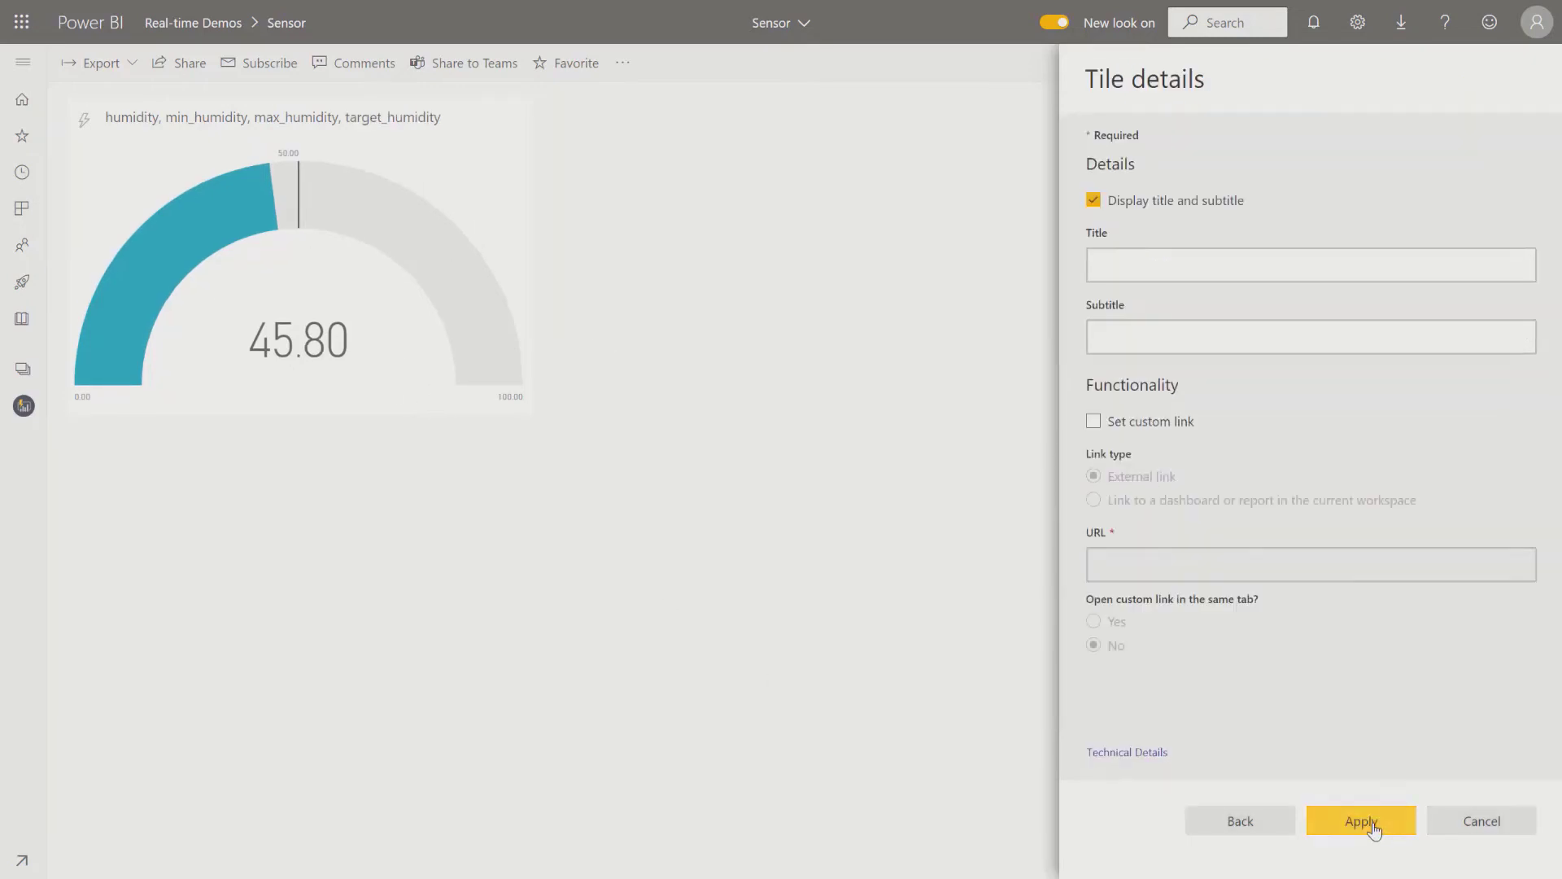
pyautogui.click(1384, 822)
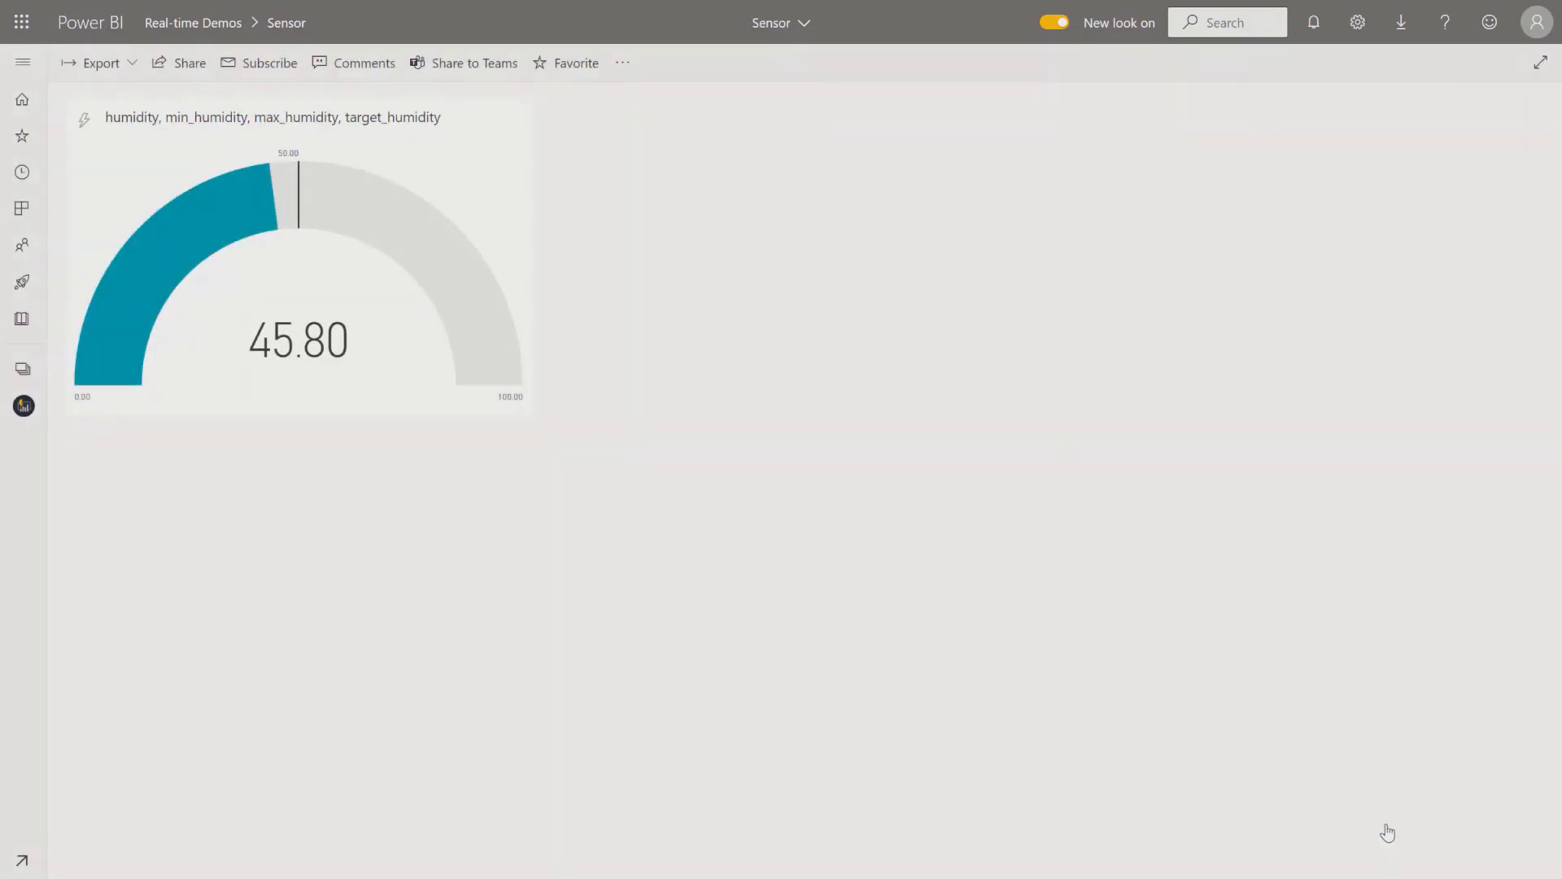
pyautogui.moveTo(527, 406); pyautogui.dragTo(291, 287)
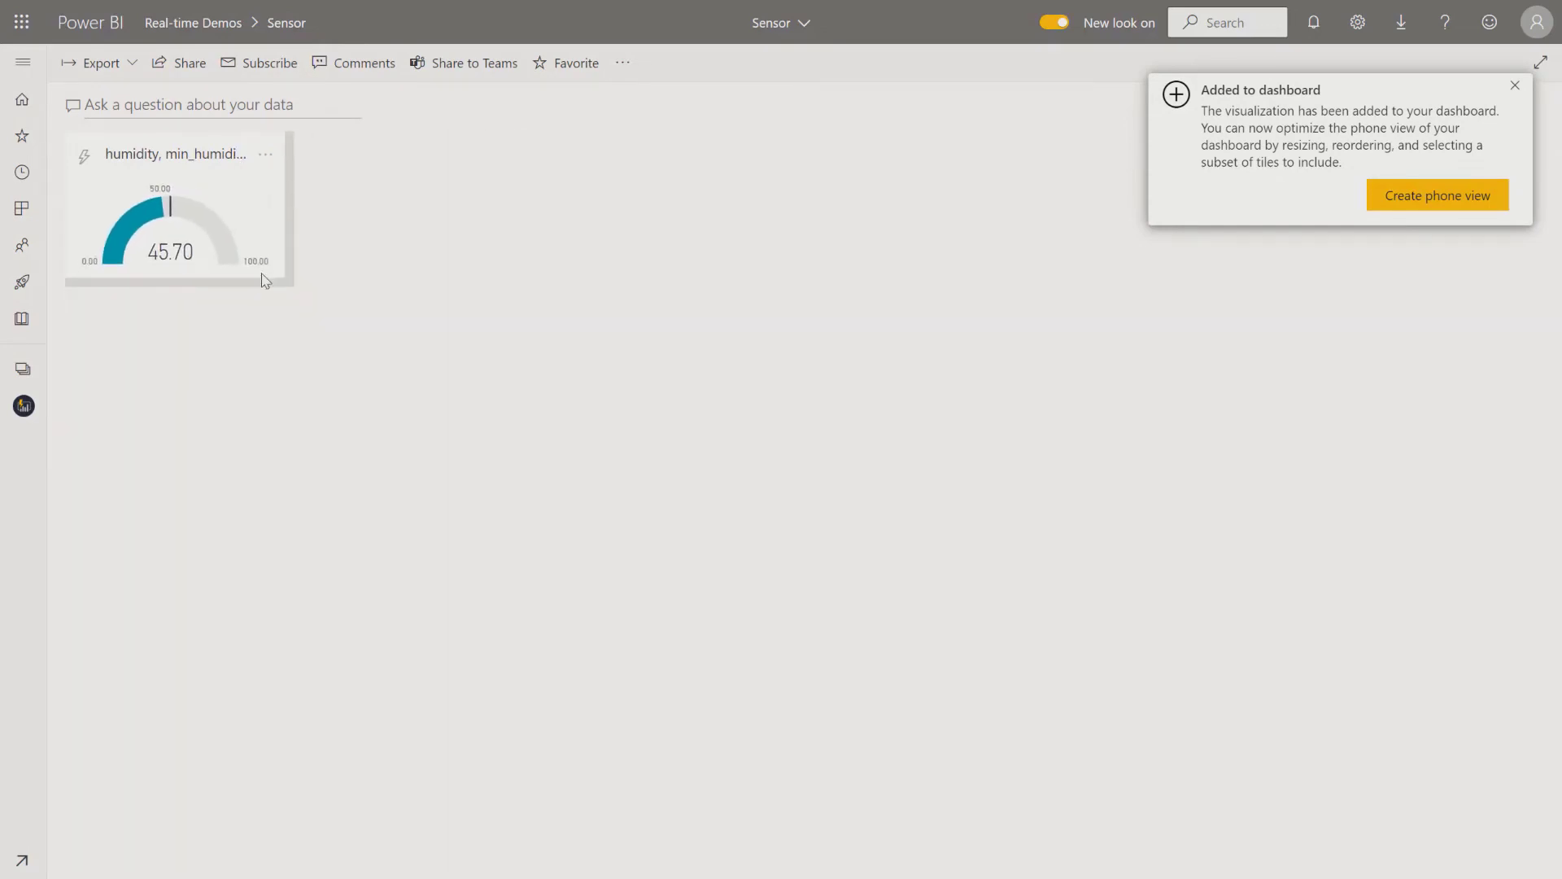
pyautogui.click(1513, 91)
# - Start a second custom streaming data tile on the Sensor dashboard, based on the sensor-temperature dataset
pyautogui.click(622, 63)
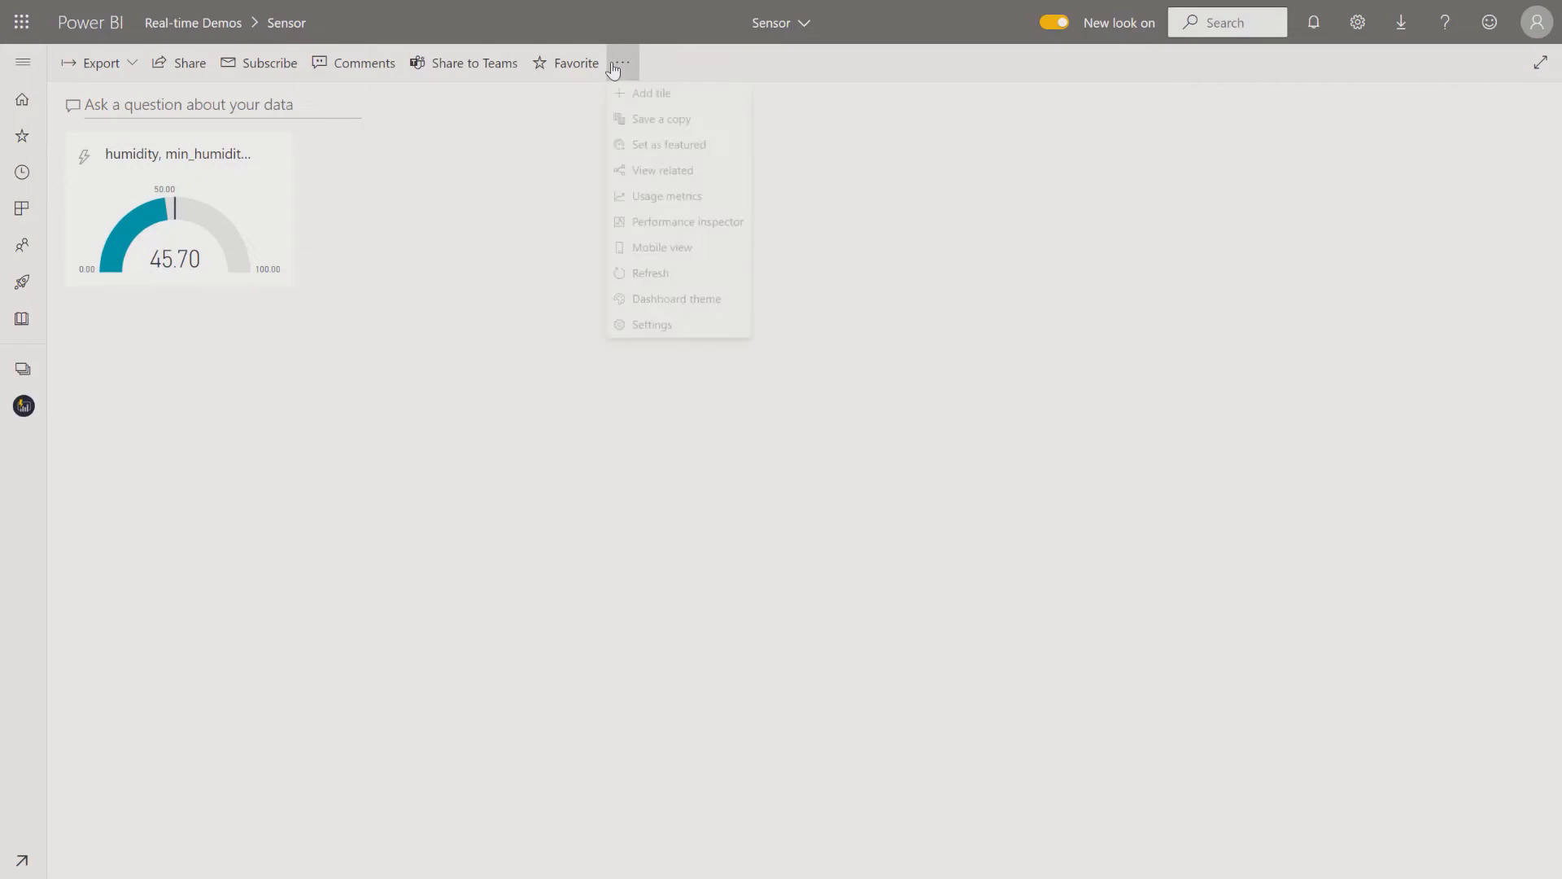
pyautogui.click(714, 96)
pyautogui.click(1165, 623)
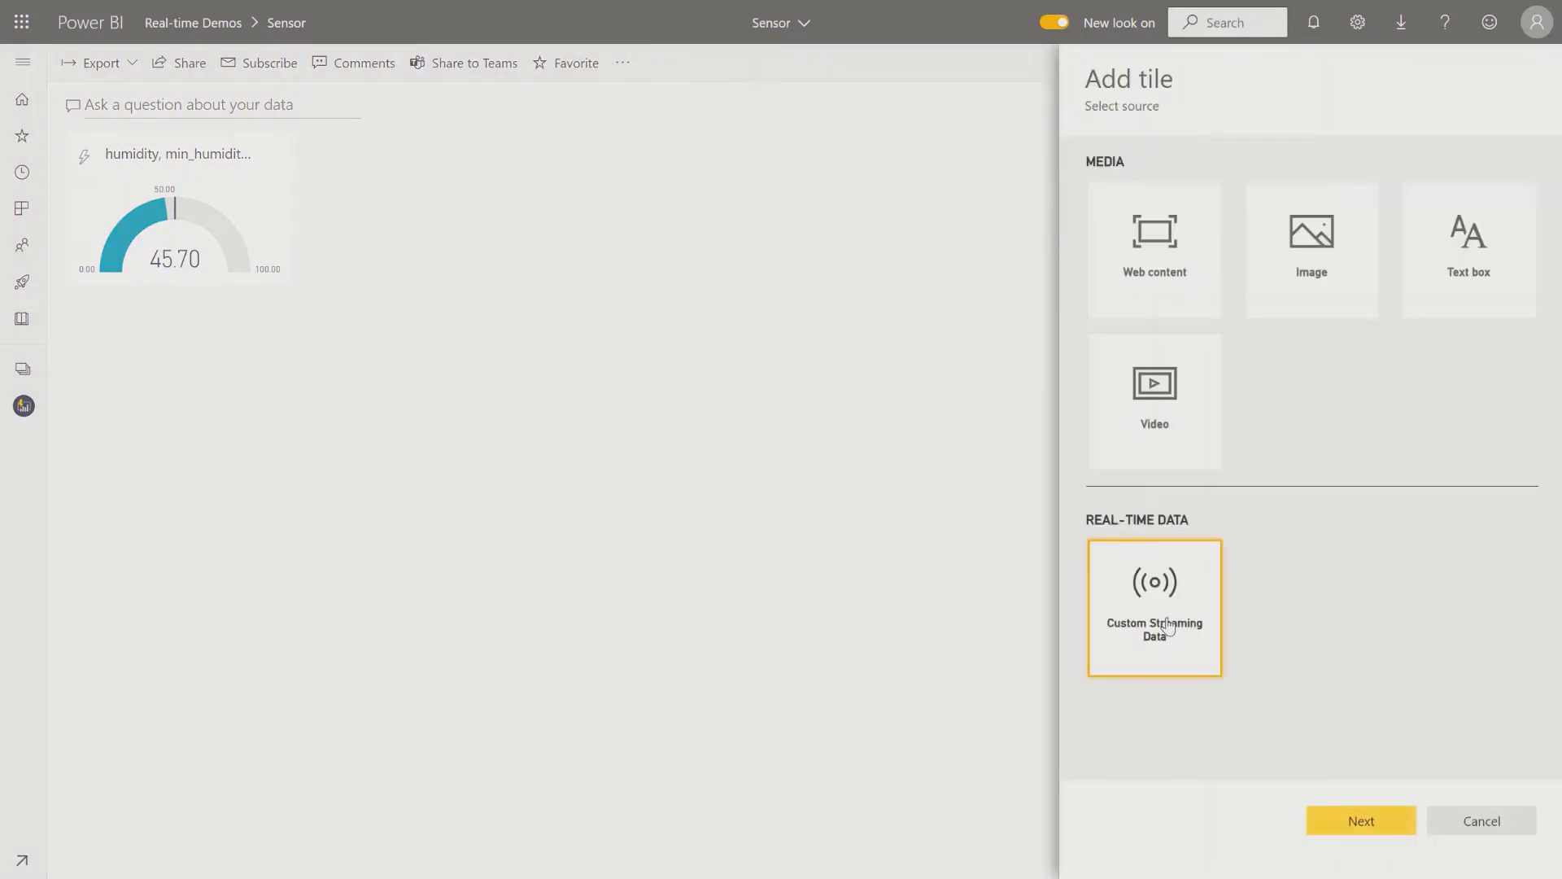
pyautogui.click(1355, 822)
pyautogui.click(1342, 297)
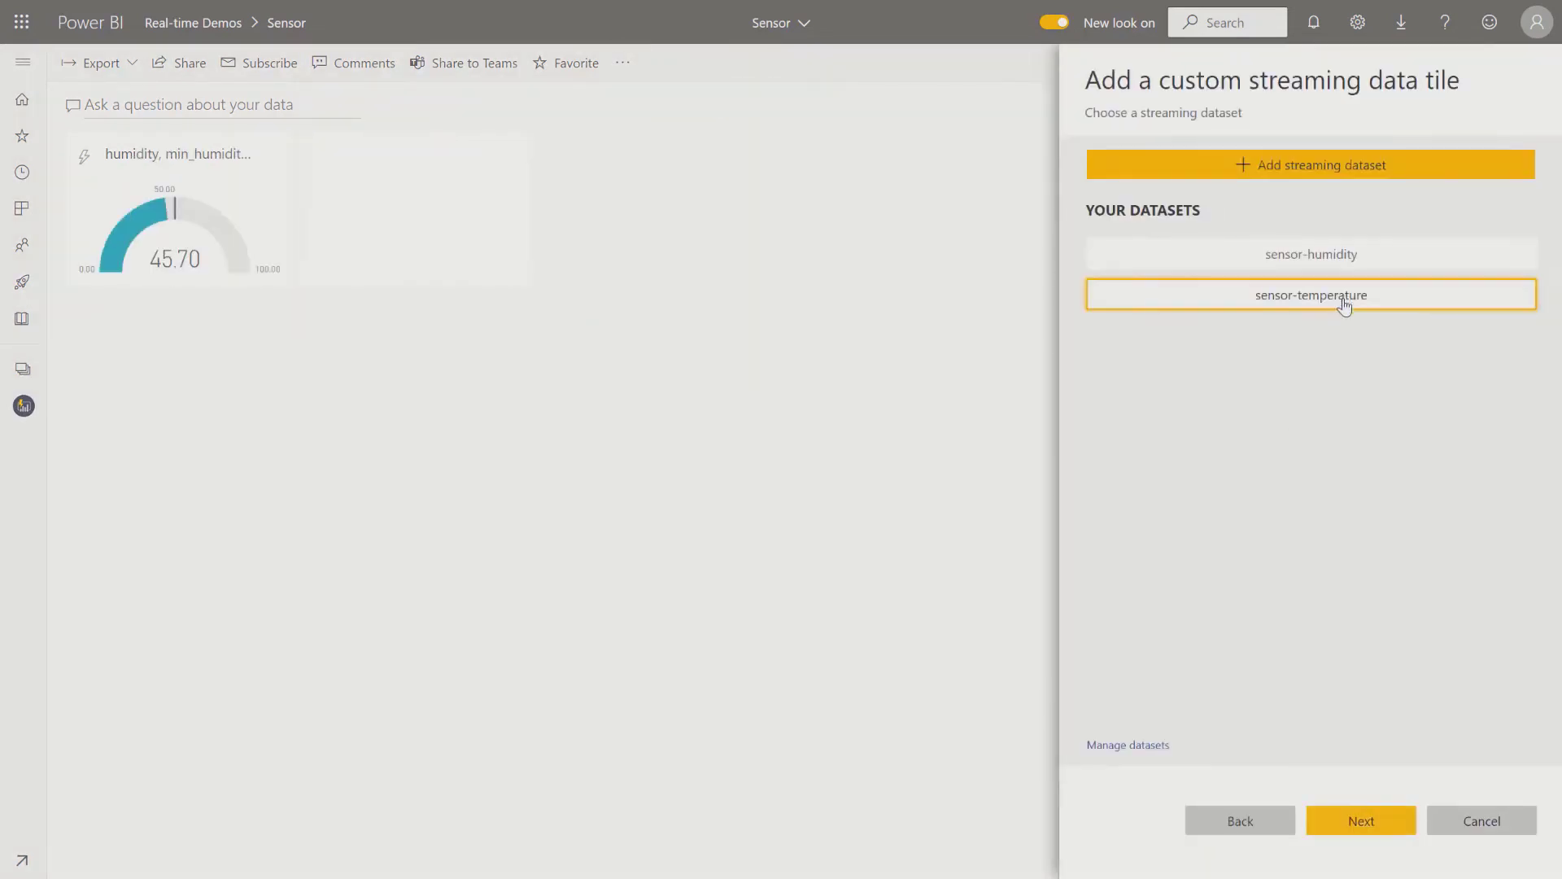
pyautogui.click(1378, 821)
# - Make the sensor-temperature tile a Gauge with the temperature field as its value
pyautogui.click(1213, 216)
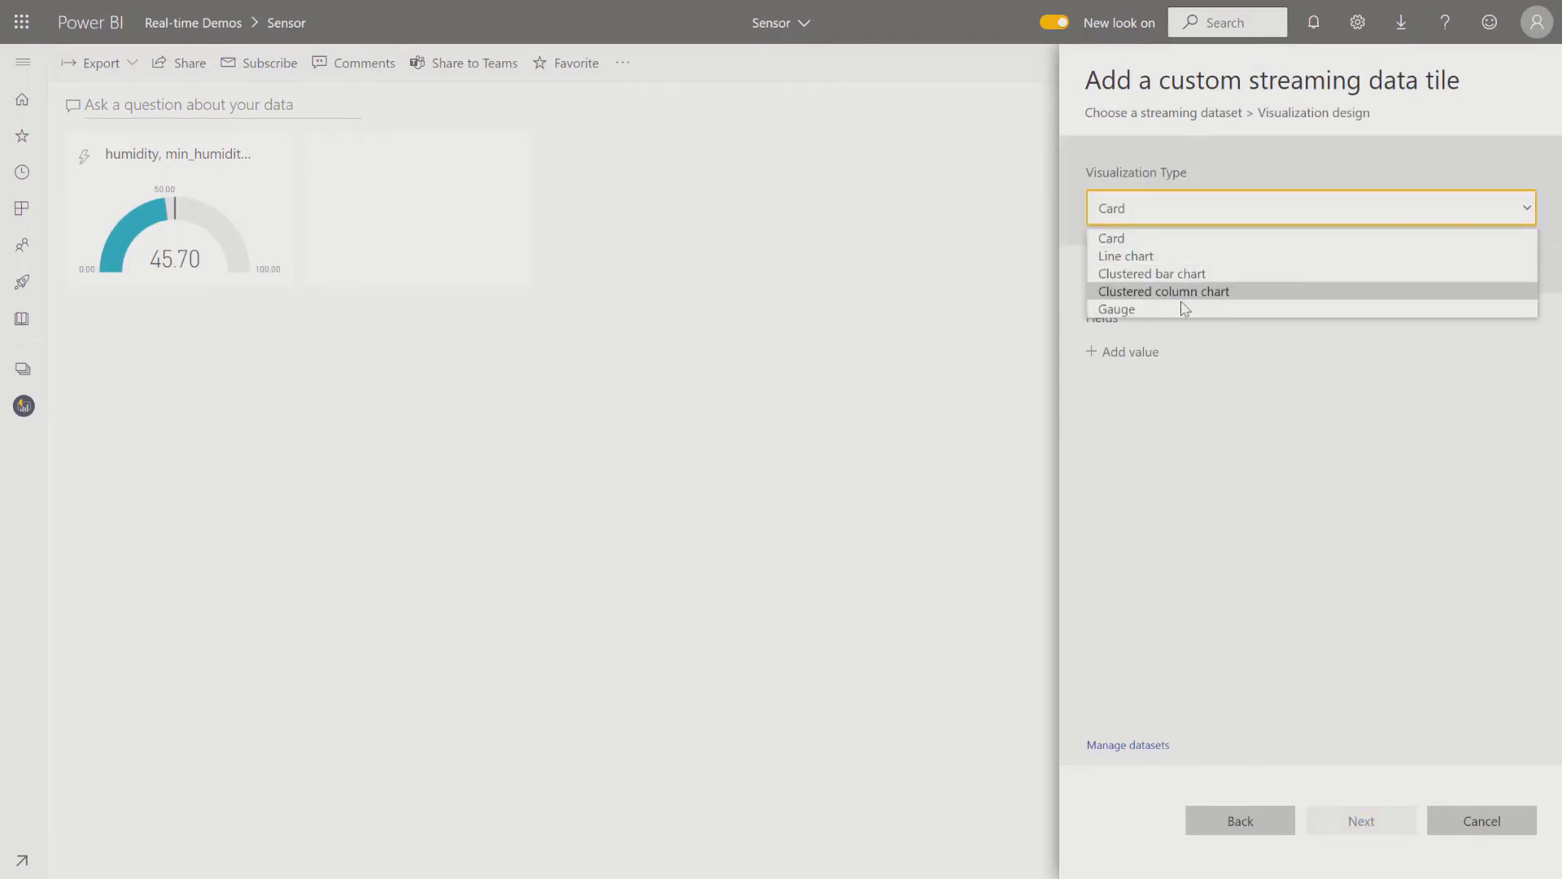
pyautogui.click(1179, 308)
pyautogui.click(1150, 316)
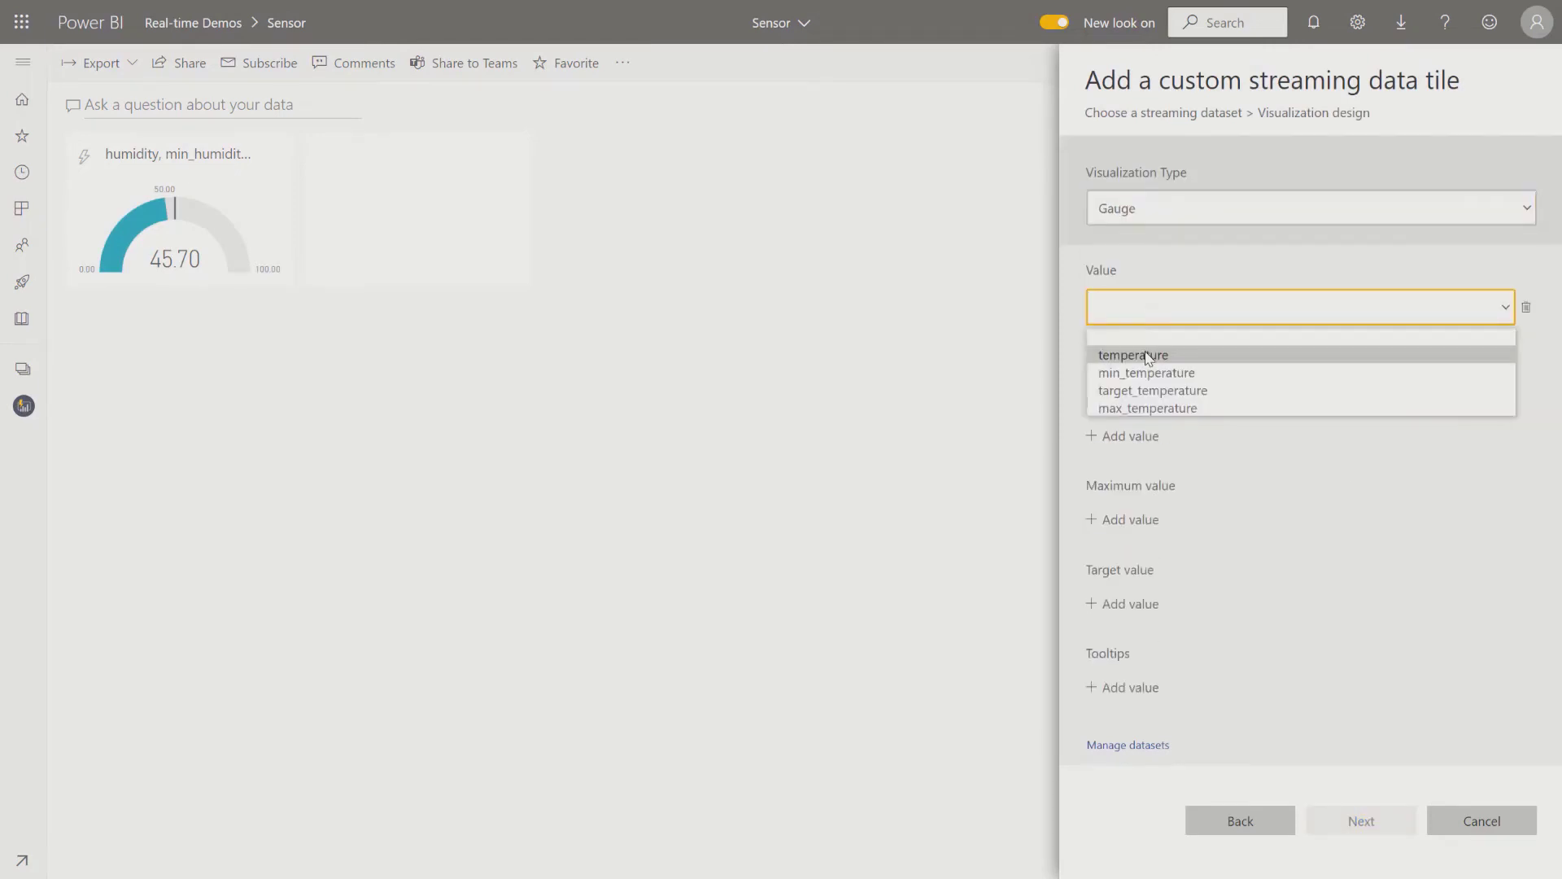
pyautogui.click(1149, 352)
# - Set the gauge's minimum, maximum and target to min_temperature, max_temperature and target_temperature, and add the tile with default details
pyautogui.click(1134, 439)
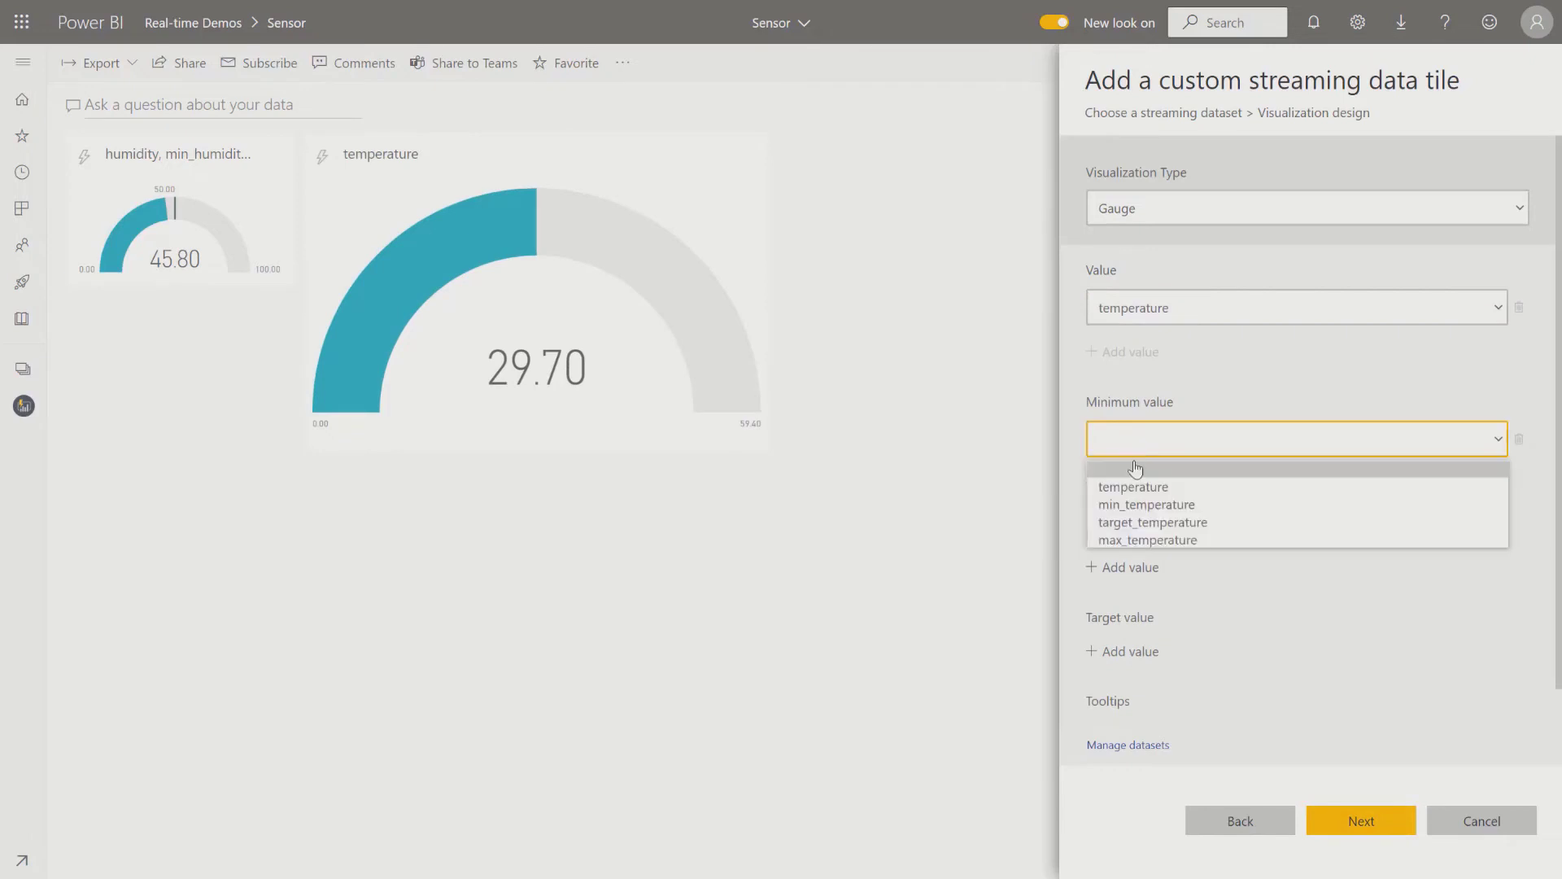
pyautogui.click(1143, 503)
pyautogui.click(1128, 570)
pyautogui.click(1134, 579)
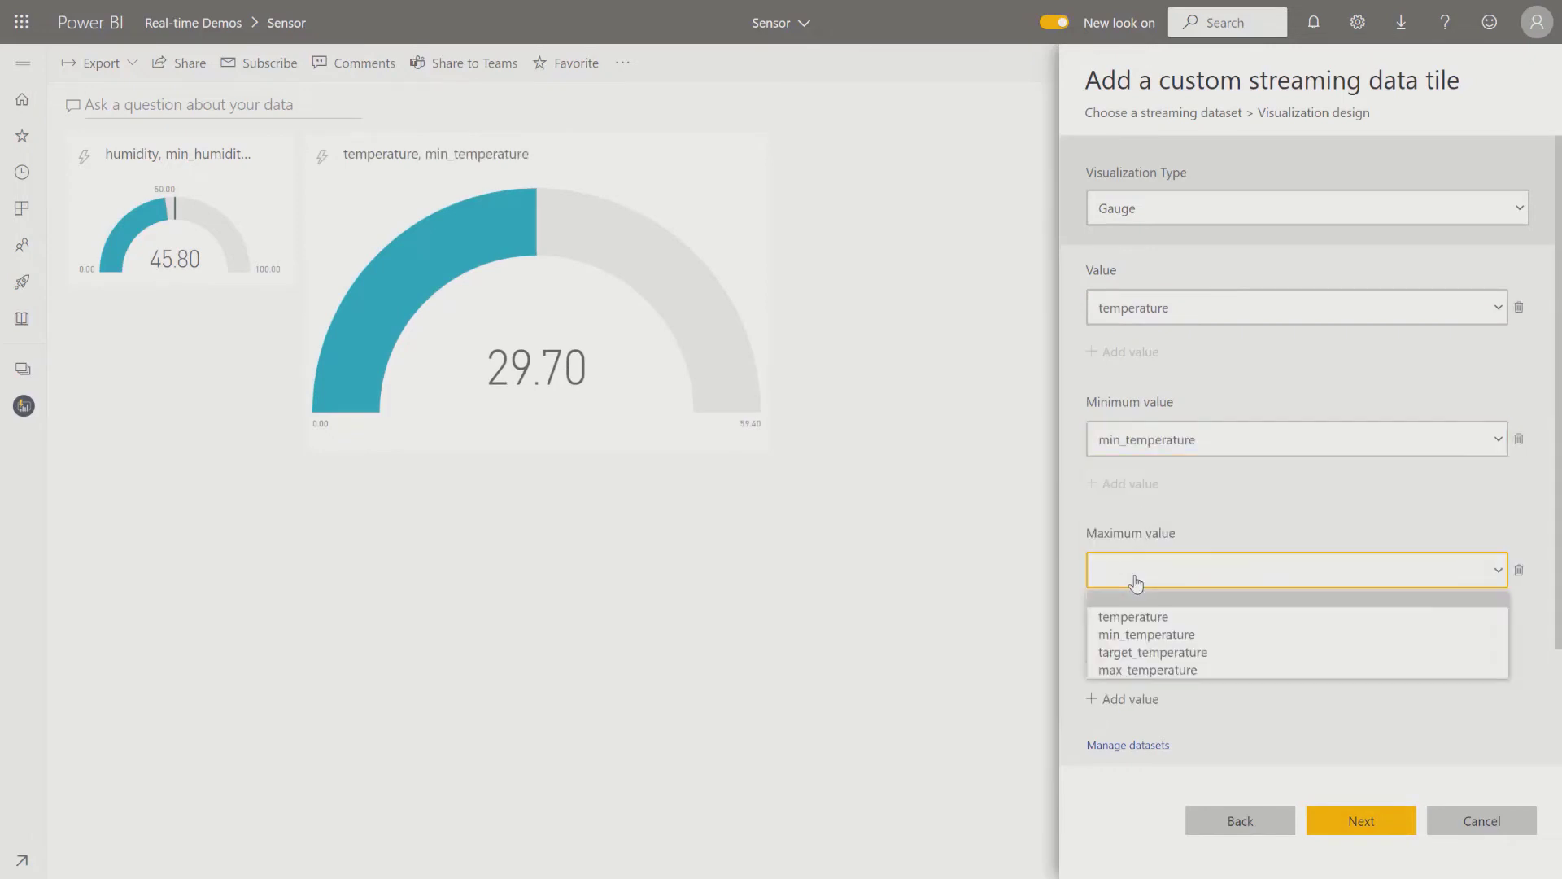
pyautogui.click(1147, 669)
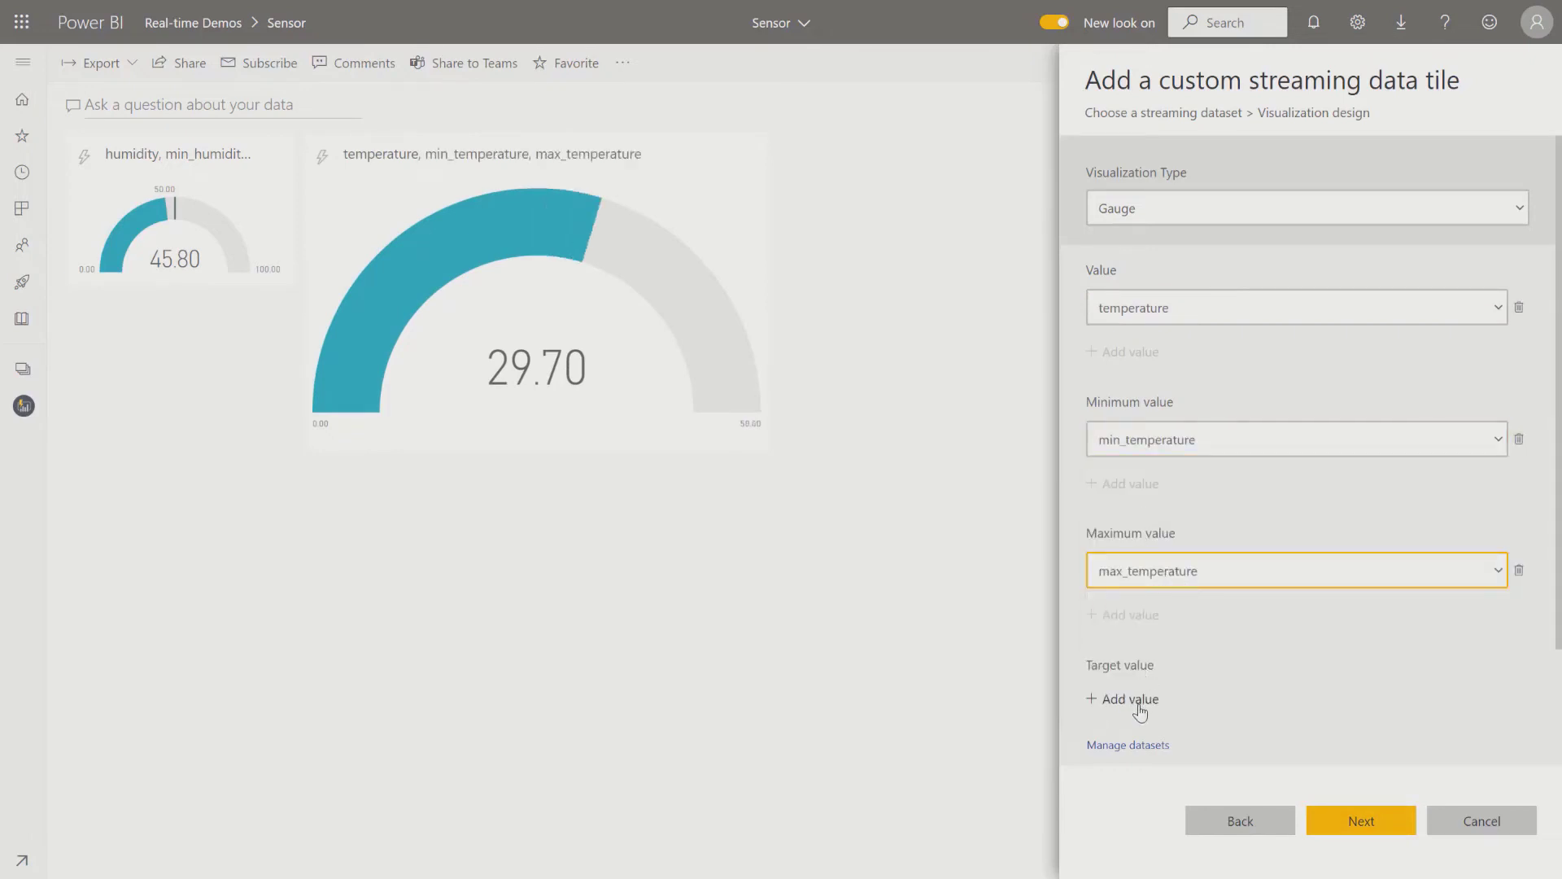
pyautogui.click(1133, 700)
pyautogui.click(1142, 704)
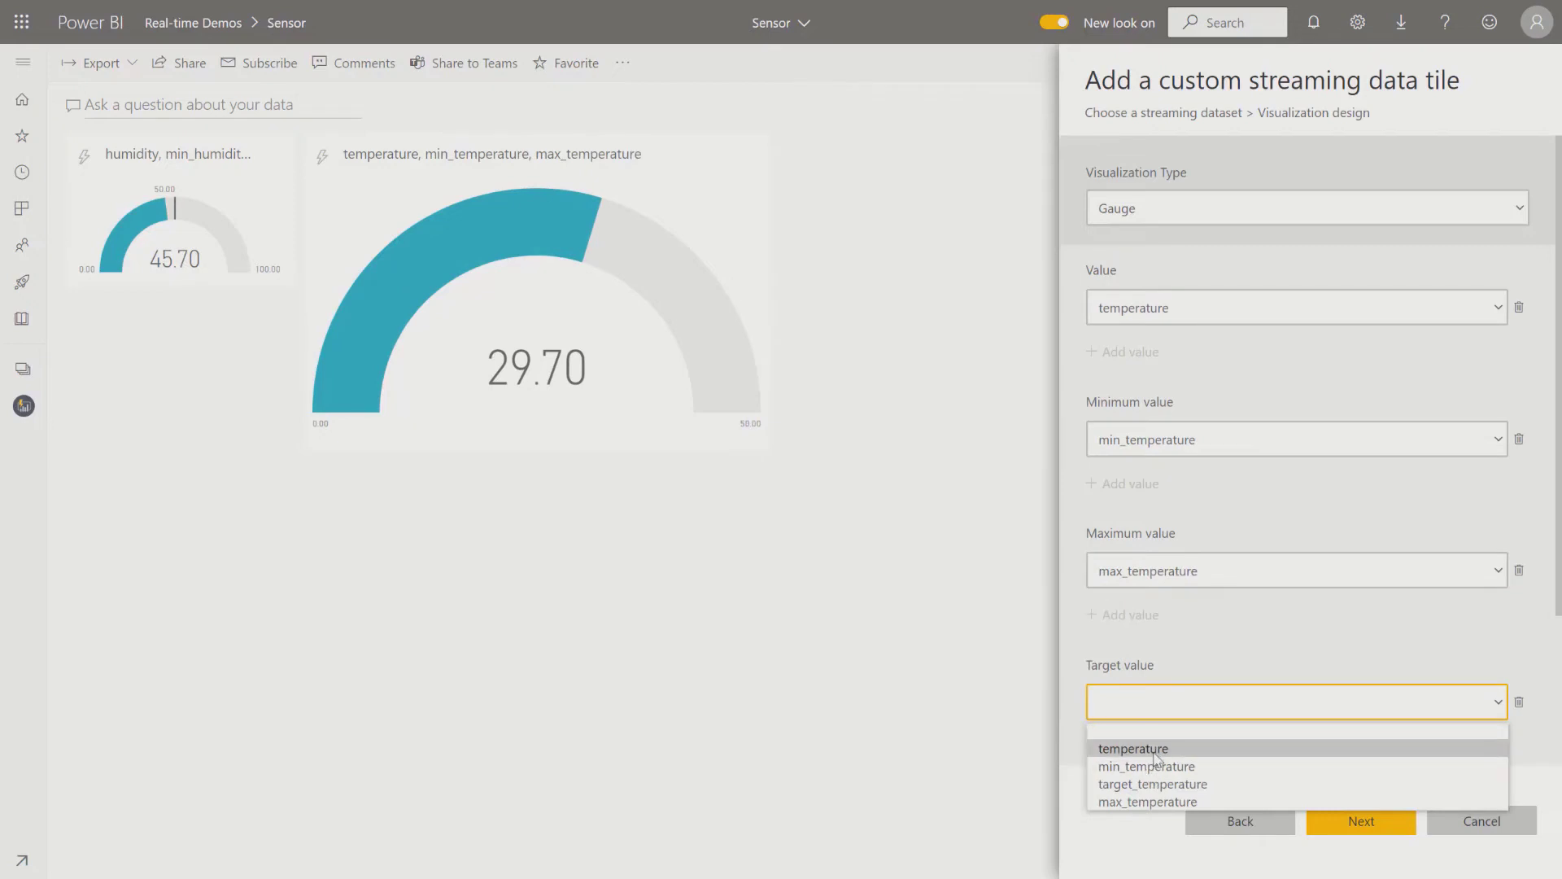
pyautogui.click(1154, 784)
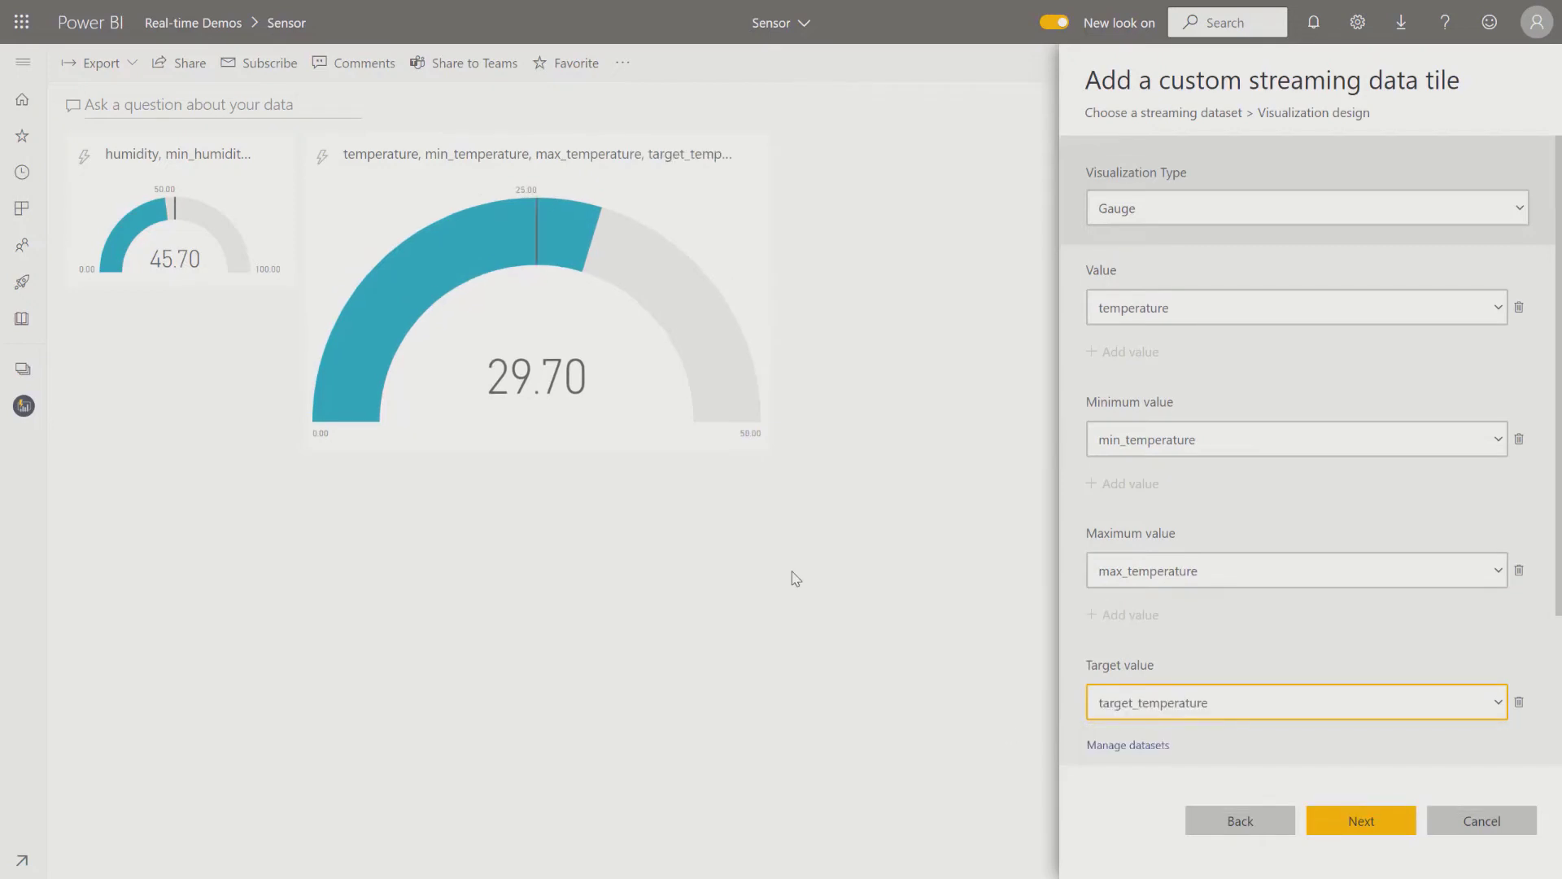
pyautogui.click(1365, 818)
pyautogui.click(1365, 822)
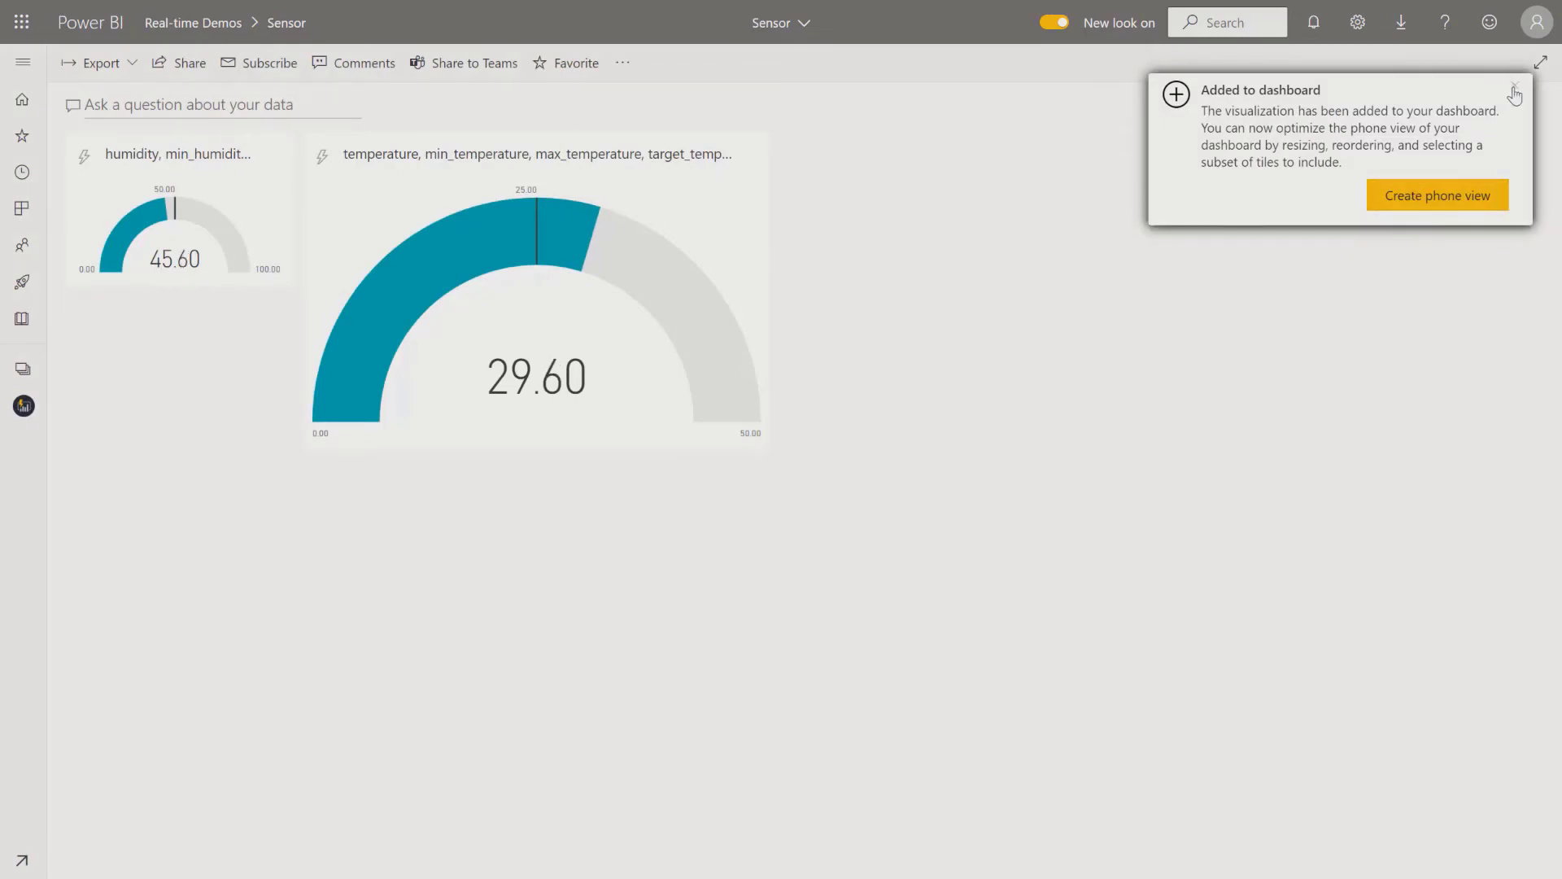
# - Shrink the temperature gauge tile to the humidity tile's size and place it directly below the humidity gauge
pyautogui.click(1515, 92)
pyautogui.moveTo(760, 441); pyautogui.dragTo(532, 262)
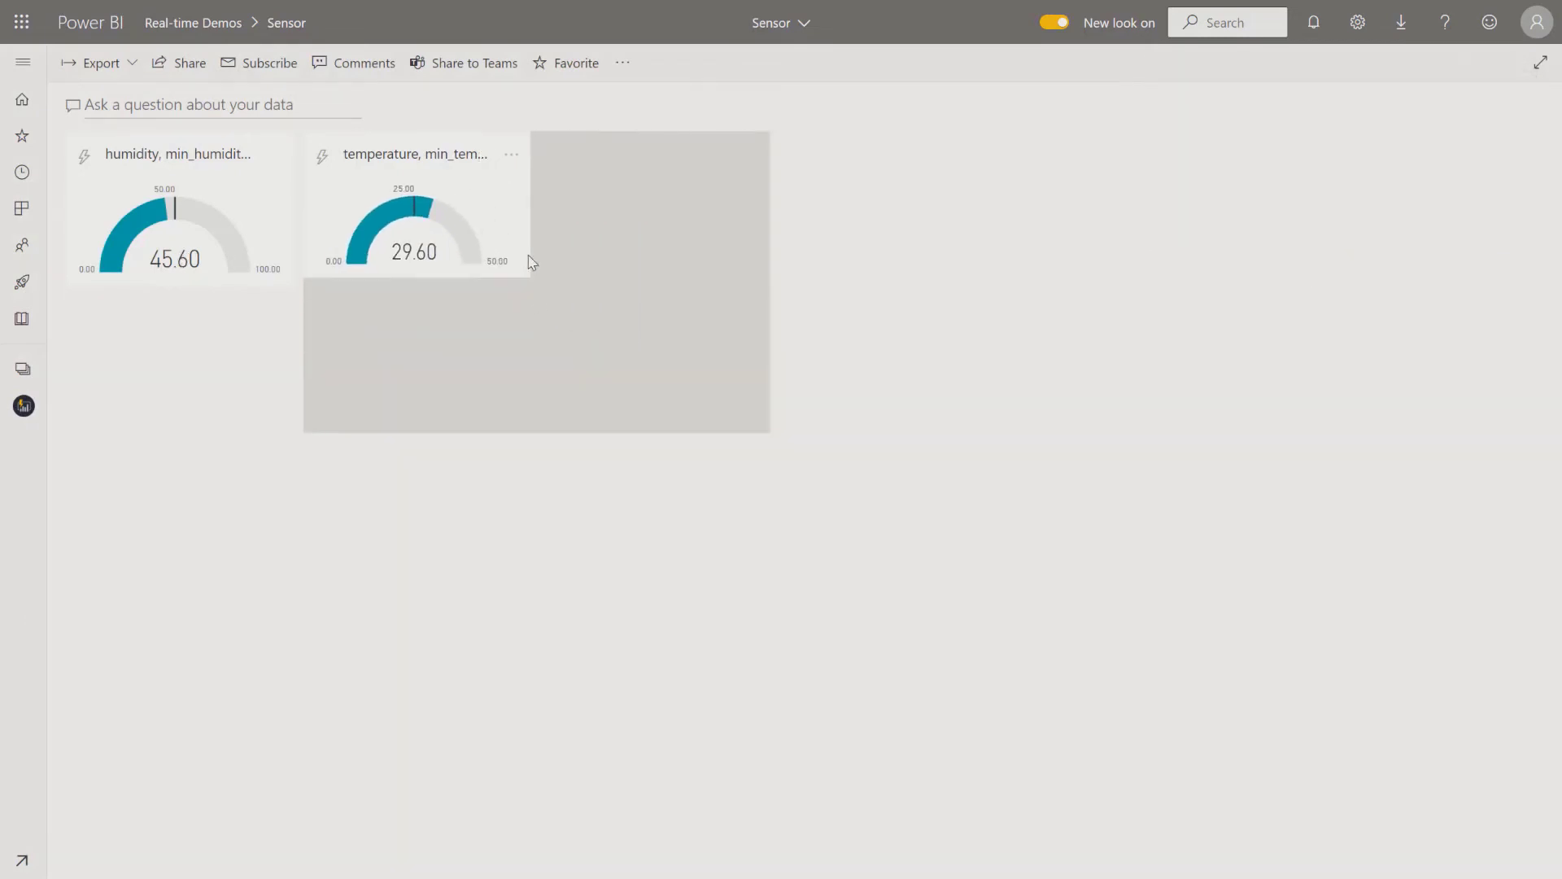
pyautogui.moveTo(429, 148); pyautogui.dragTo(201, 298)
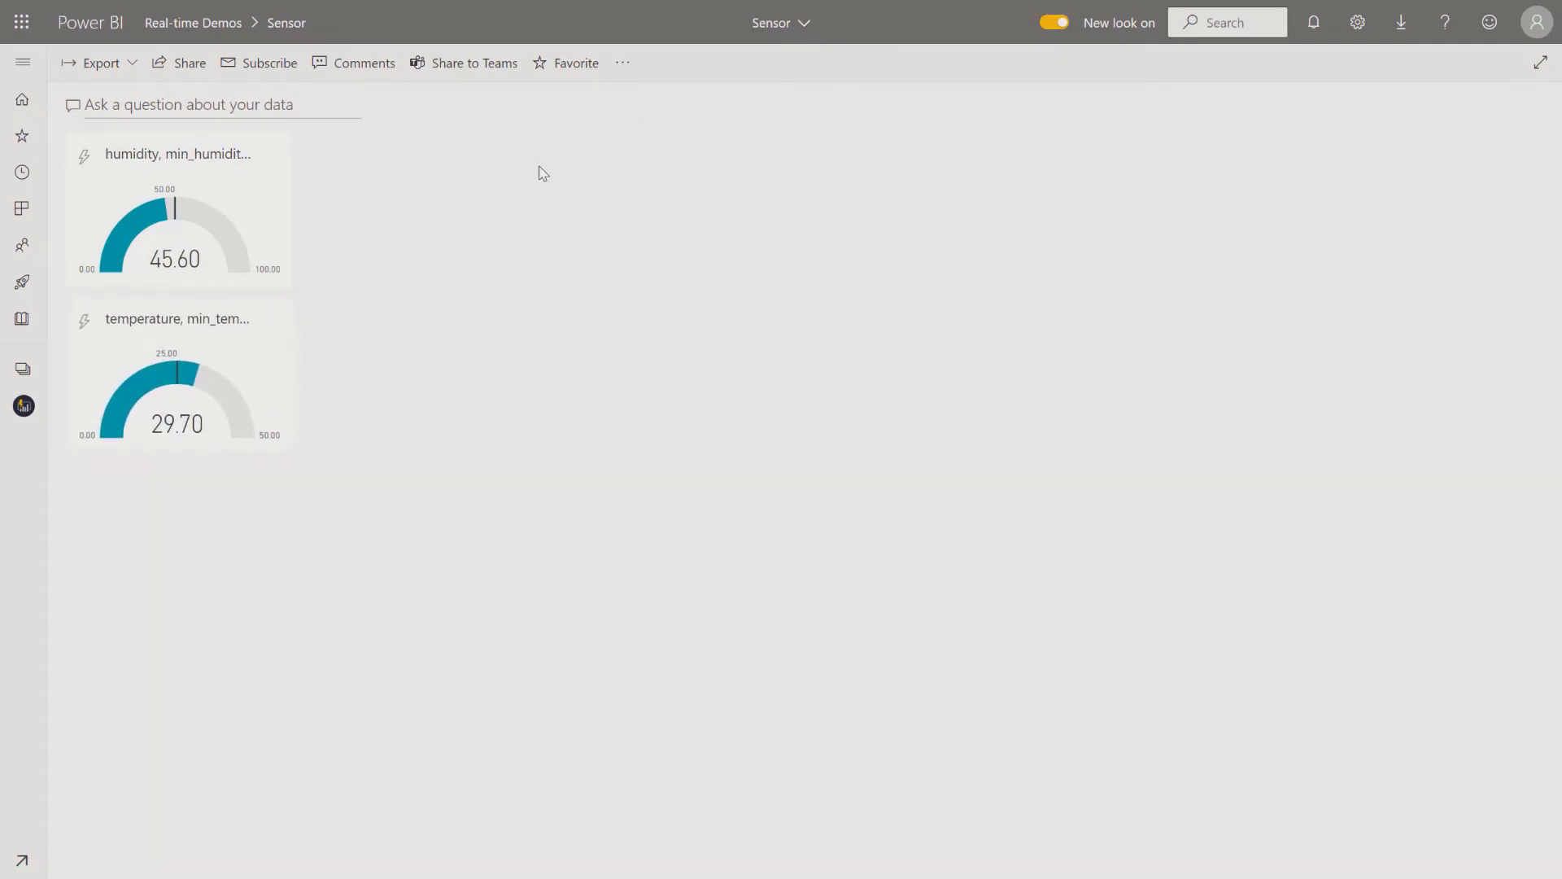
# - Start a third custom streaming data tile on the dashboard, using the sensor-humidity dataset again
pyautogui.click(622, 63)
pyautogui.click(649, 94)
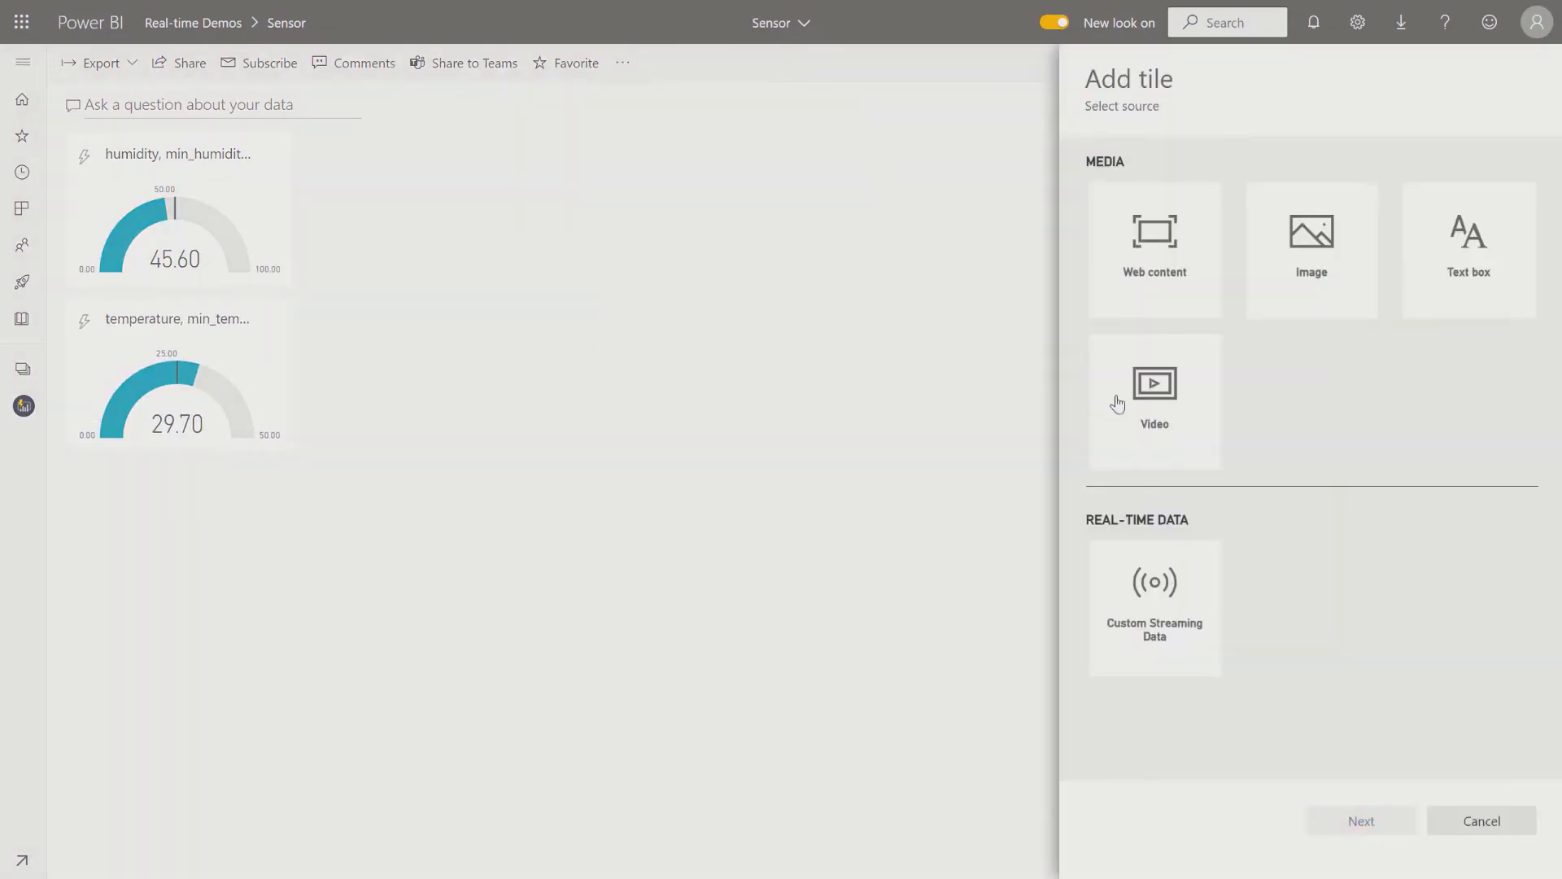
pyautogui.click(1179, 604)
pyautogui.click(1393, 824)
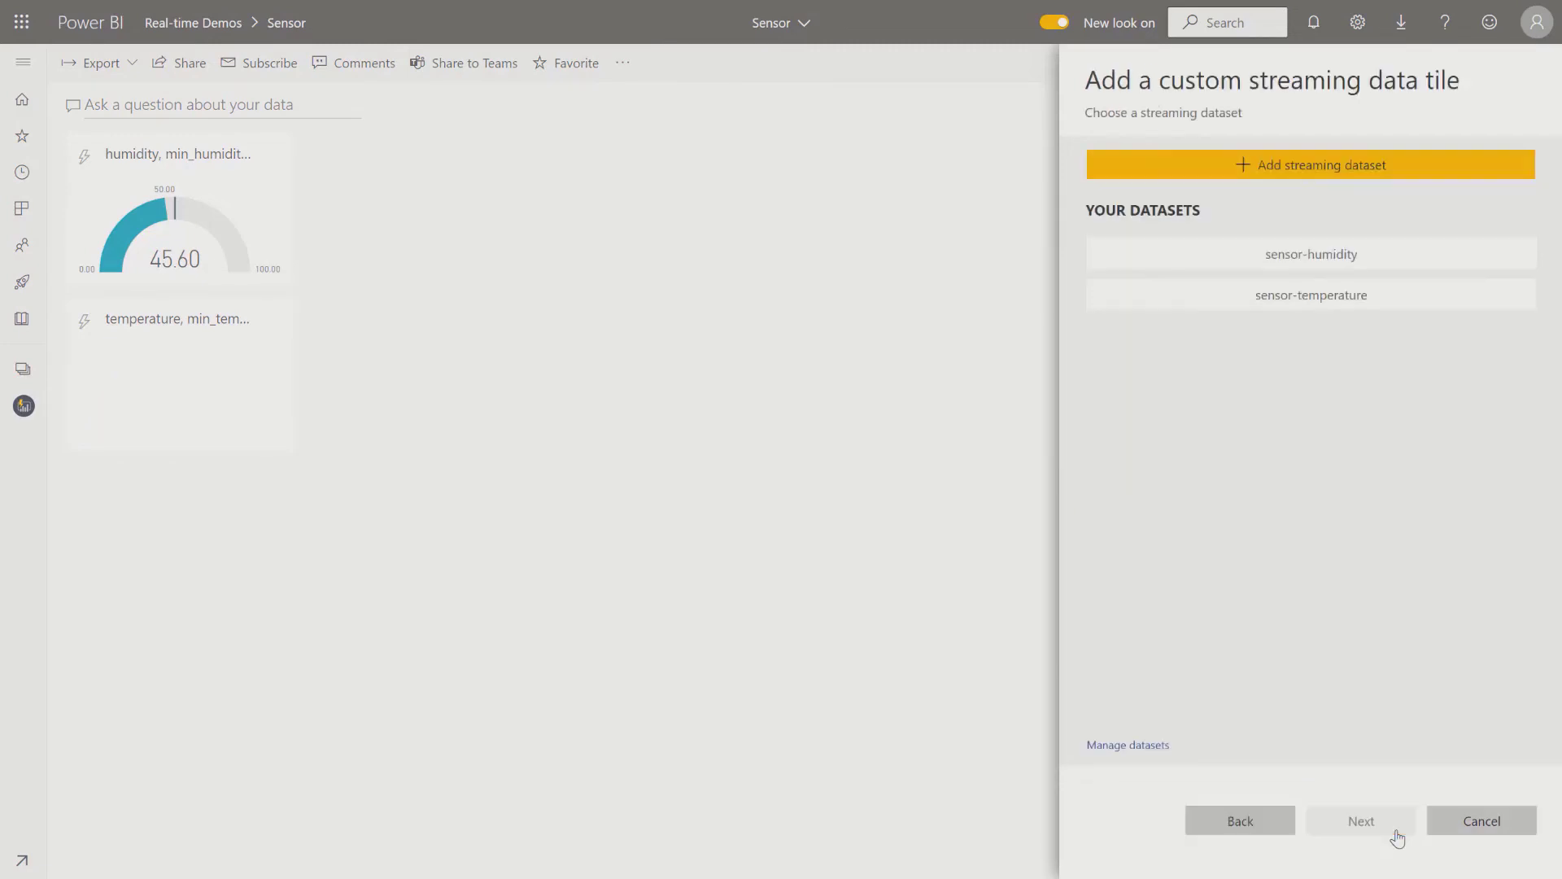
pyautogui.click(1316, 252)
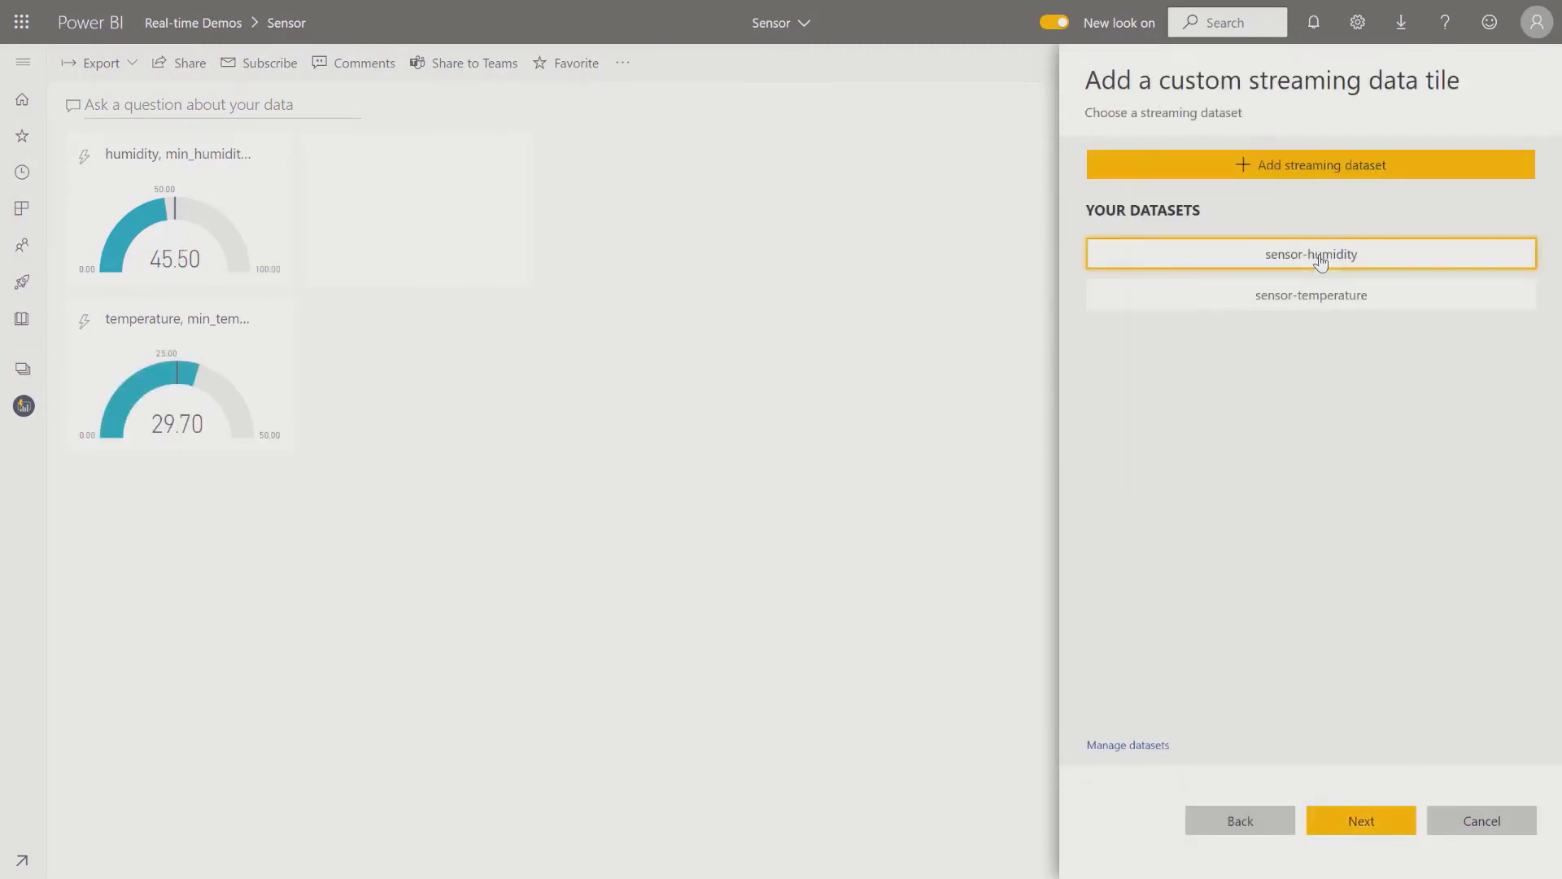
pyautogui.click(1362, 820)
# - Configure the tile as a line chart with time on the axis, humidity as the value and a 5-minute time window
pyautogui.click(1200, 209)
pyautogui.click(1179, 256)
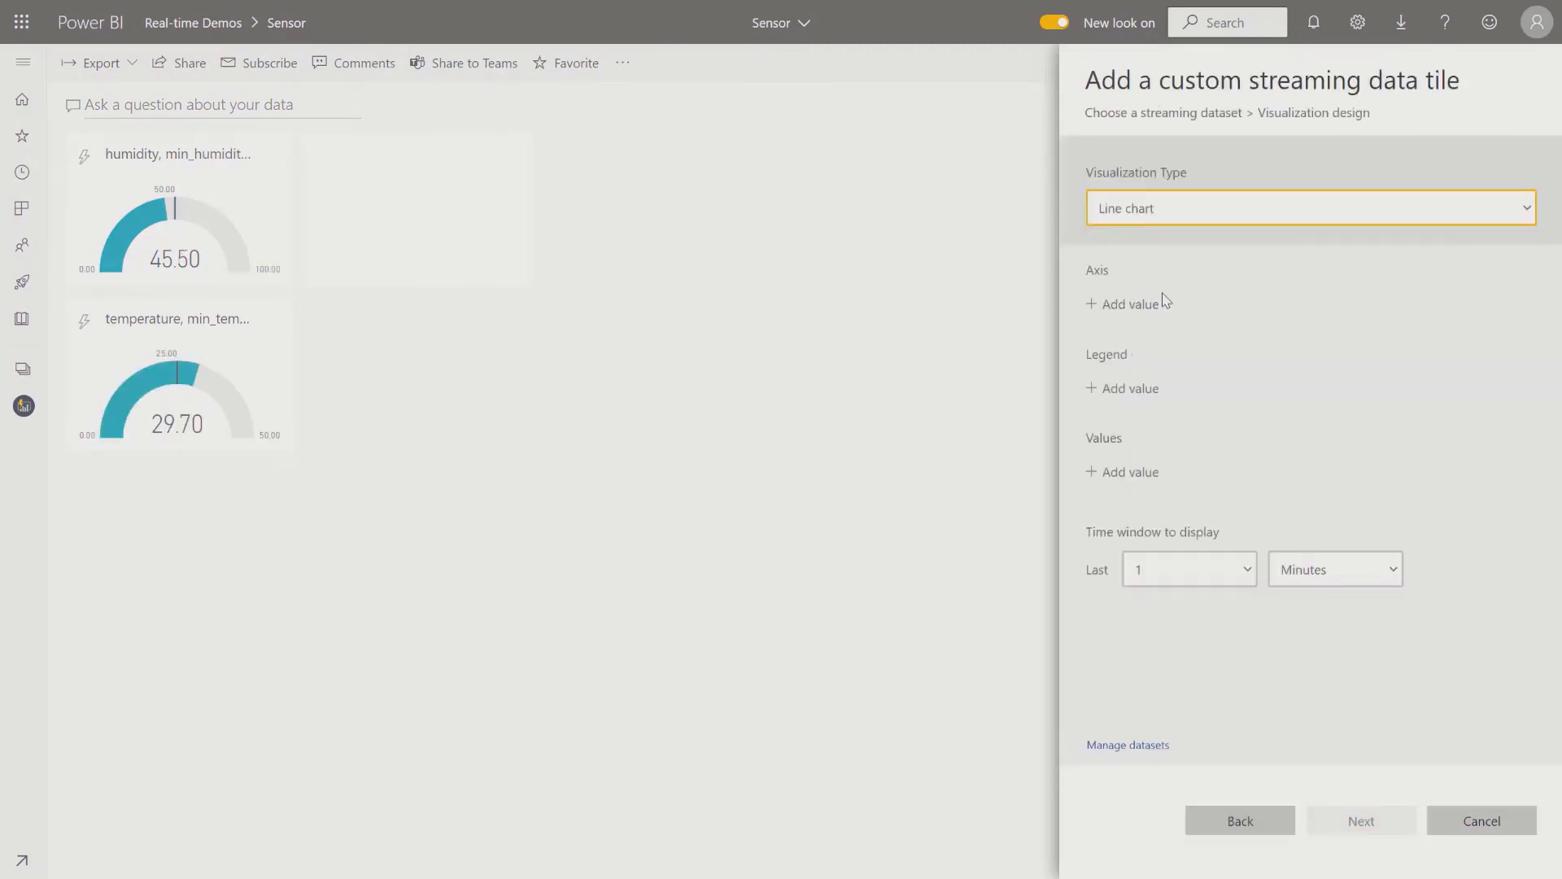
pyautogui.click(1127, 304)
pyautogui.click(1125, 347)
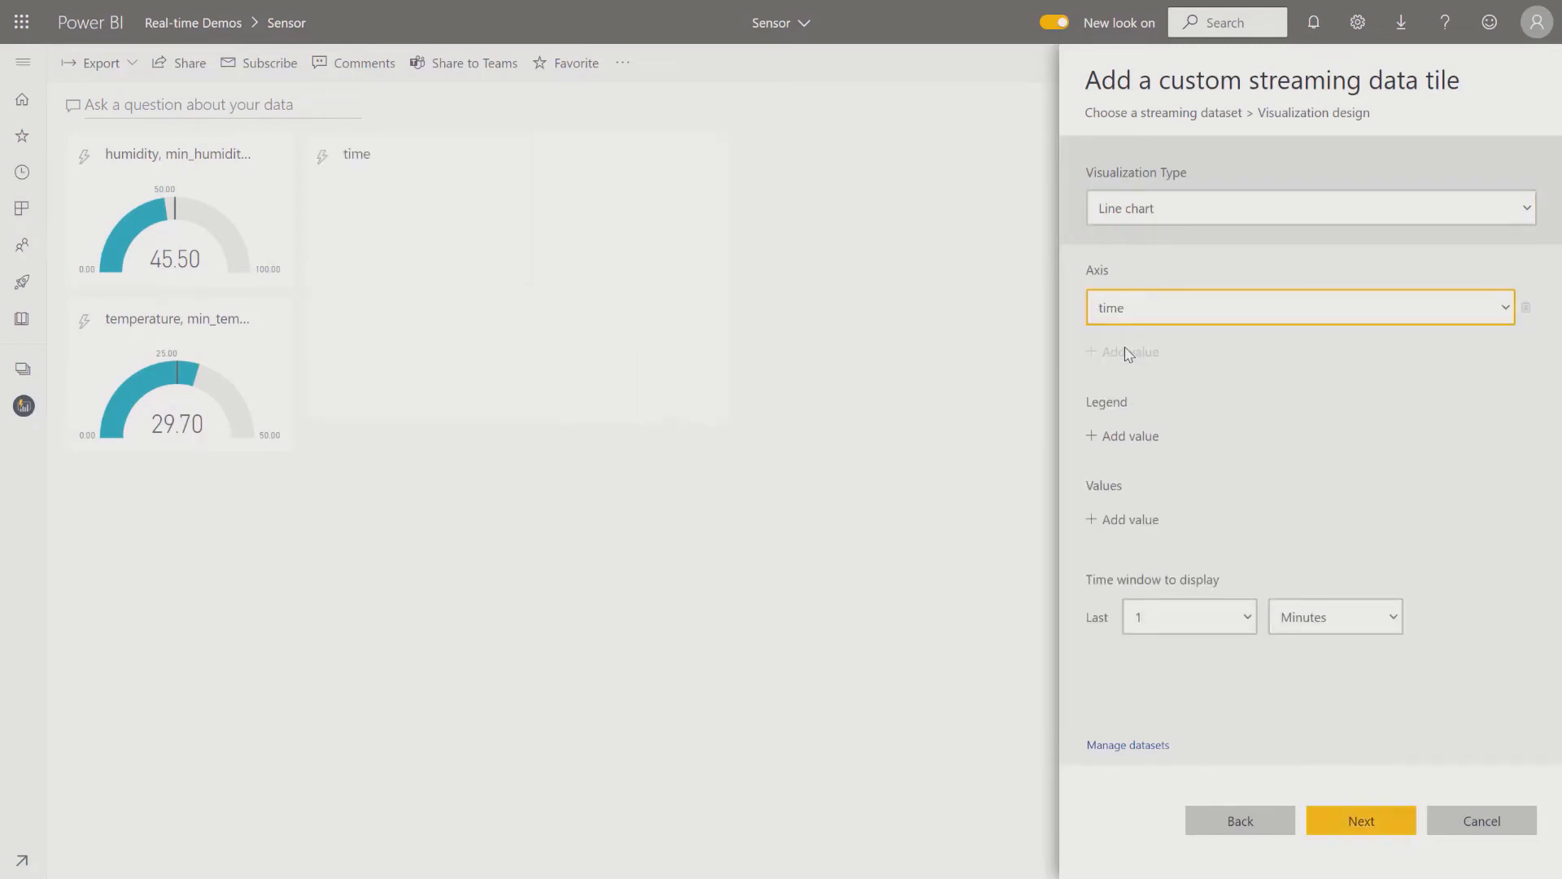
pyautogui.click(1164, 608)
pyautogui.click(1164, 663)
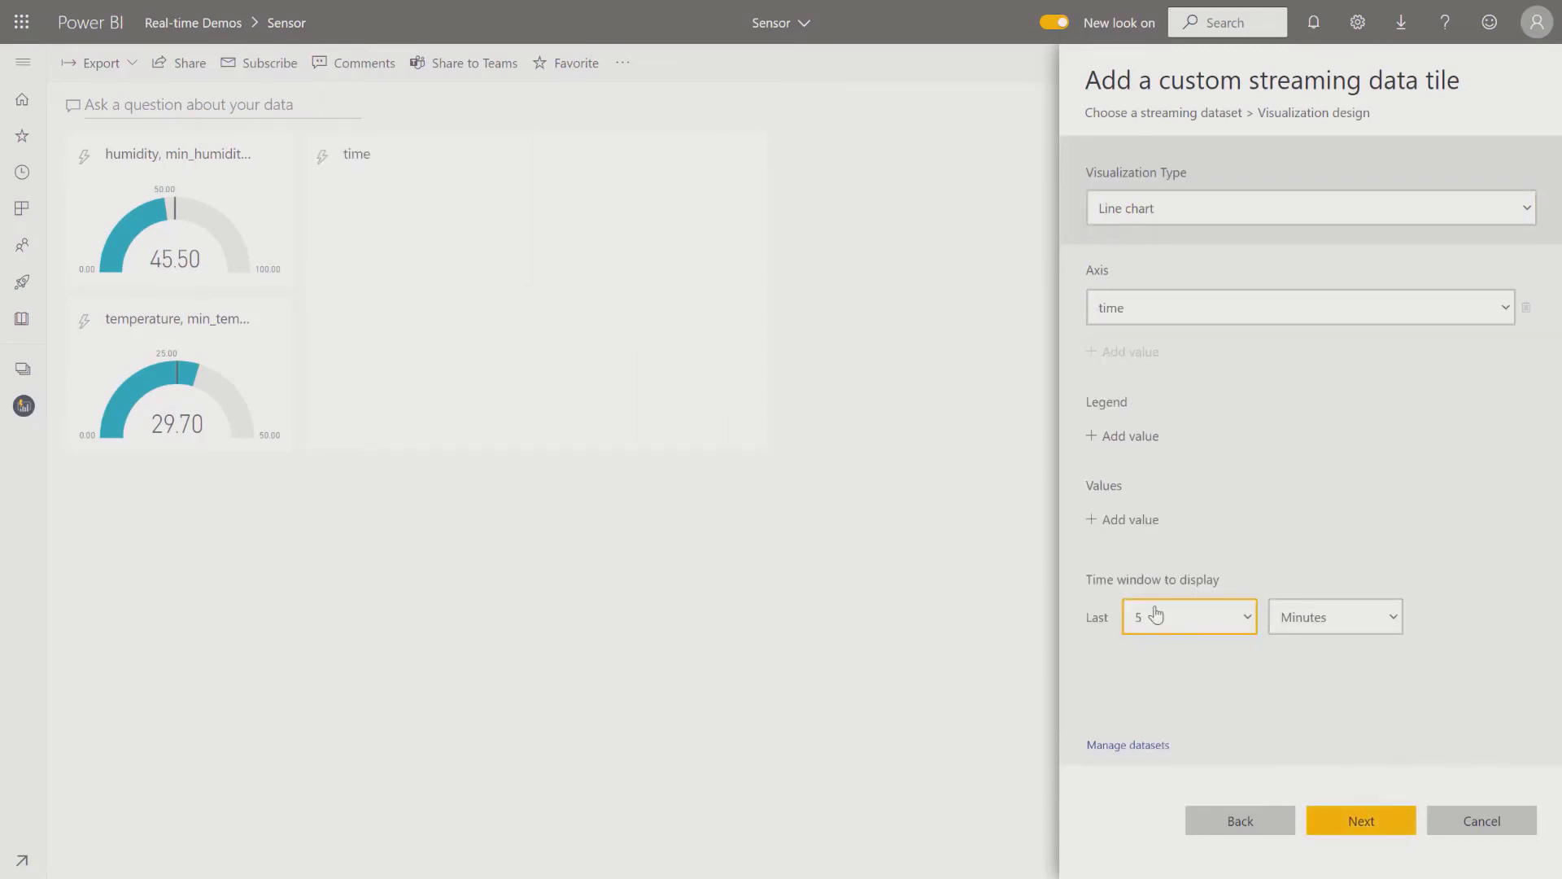
pyautogui.click(1129, 519)
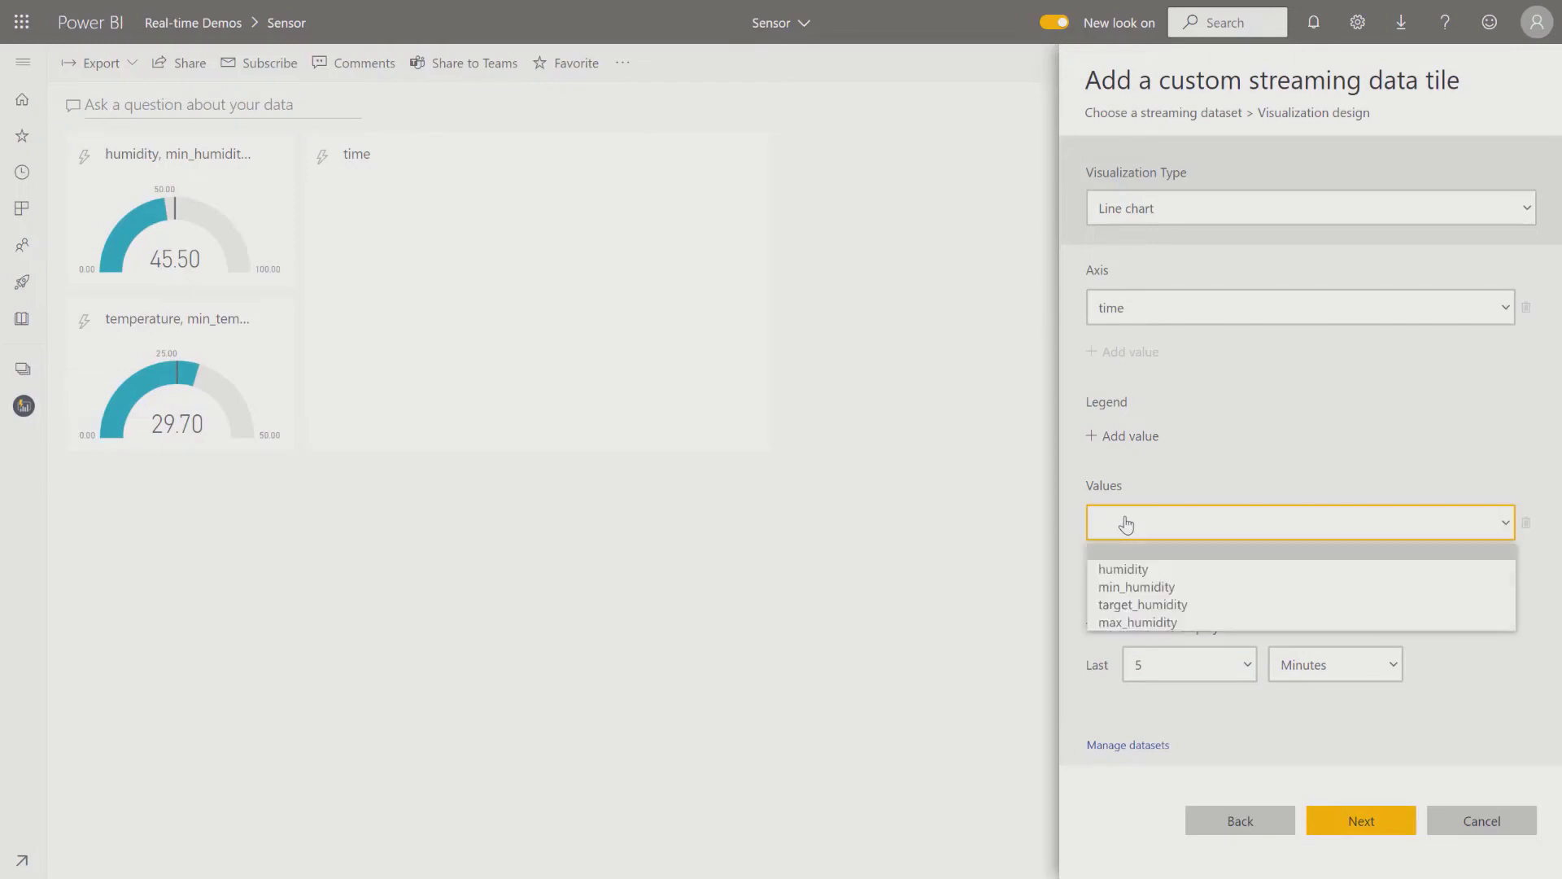
pyautogui.click(1182, 569)
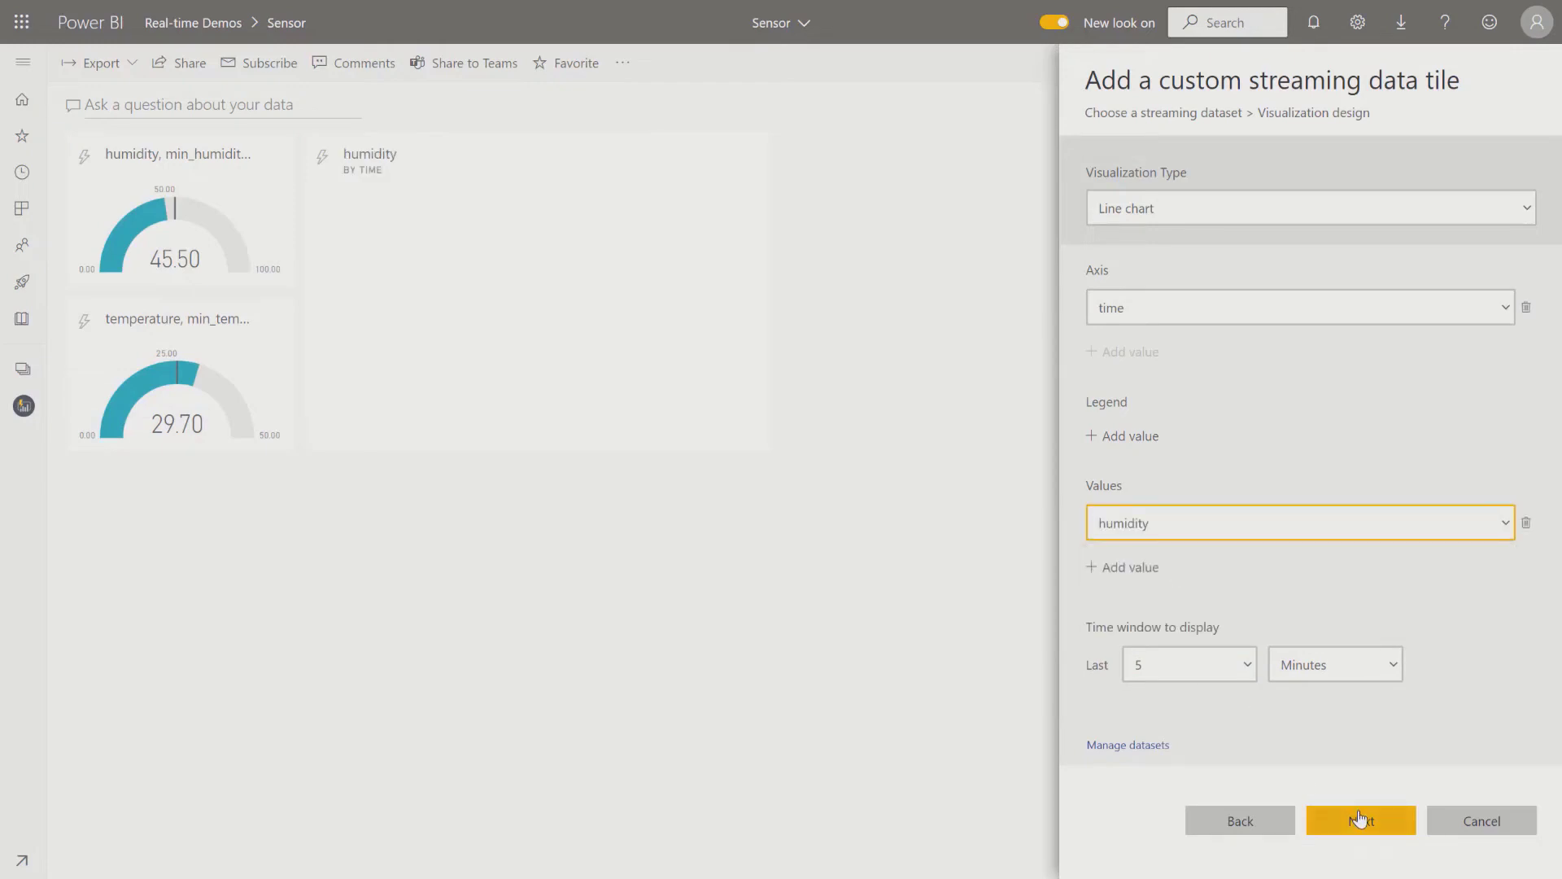
# - Add the humidity line chart tile with its default details and dismiss the phone view suggestion
pyautogui.click(1361, 818)
pyautogui.click(1360, 819)
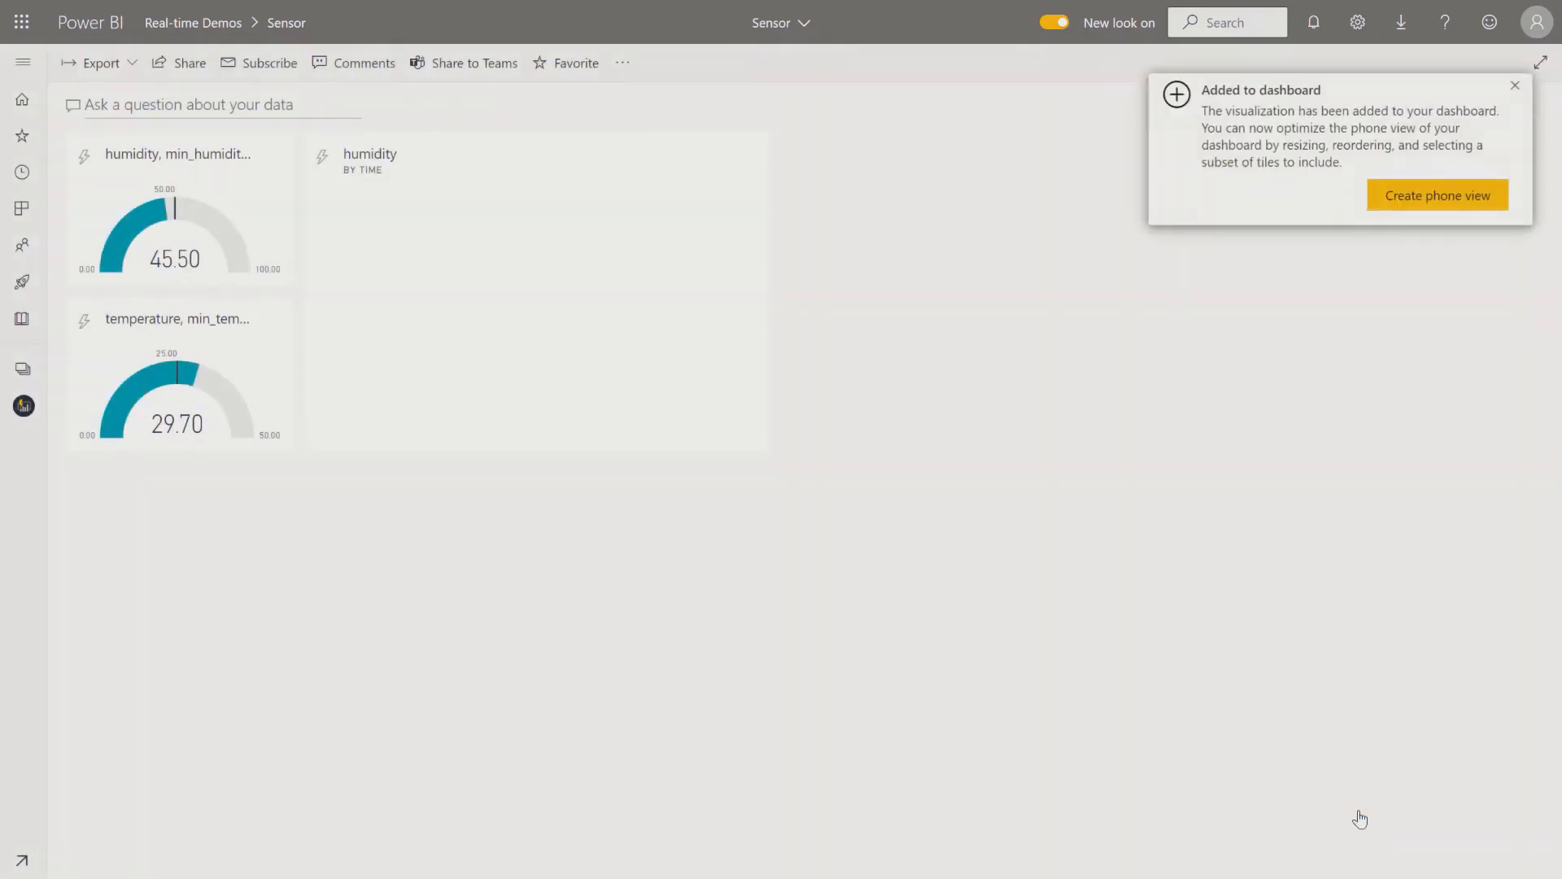
pyautogui.click(1517, 89)
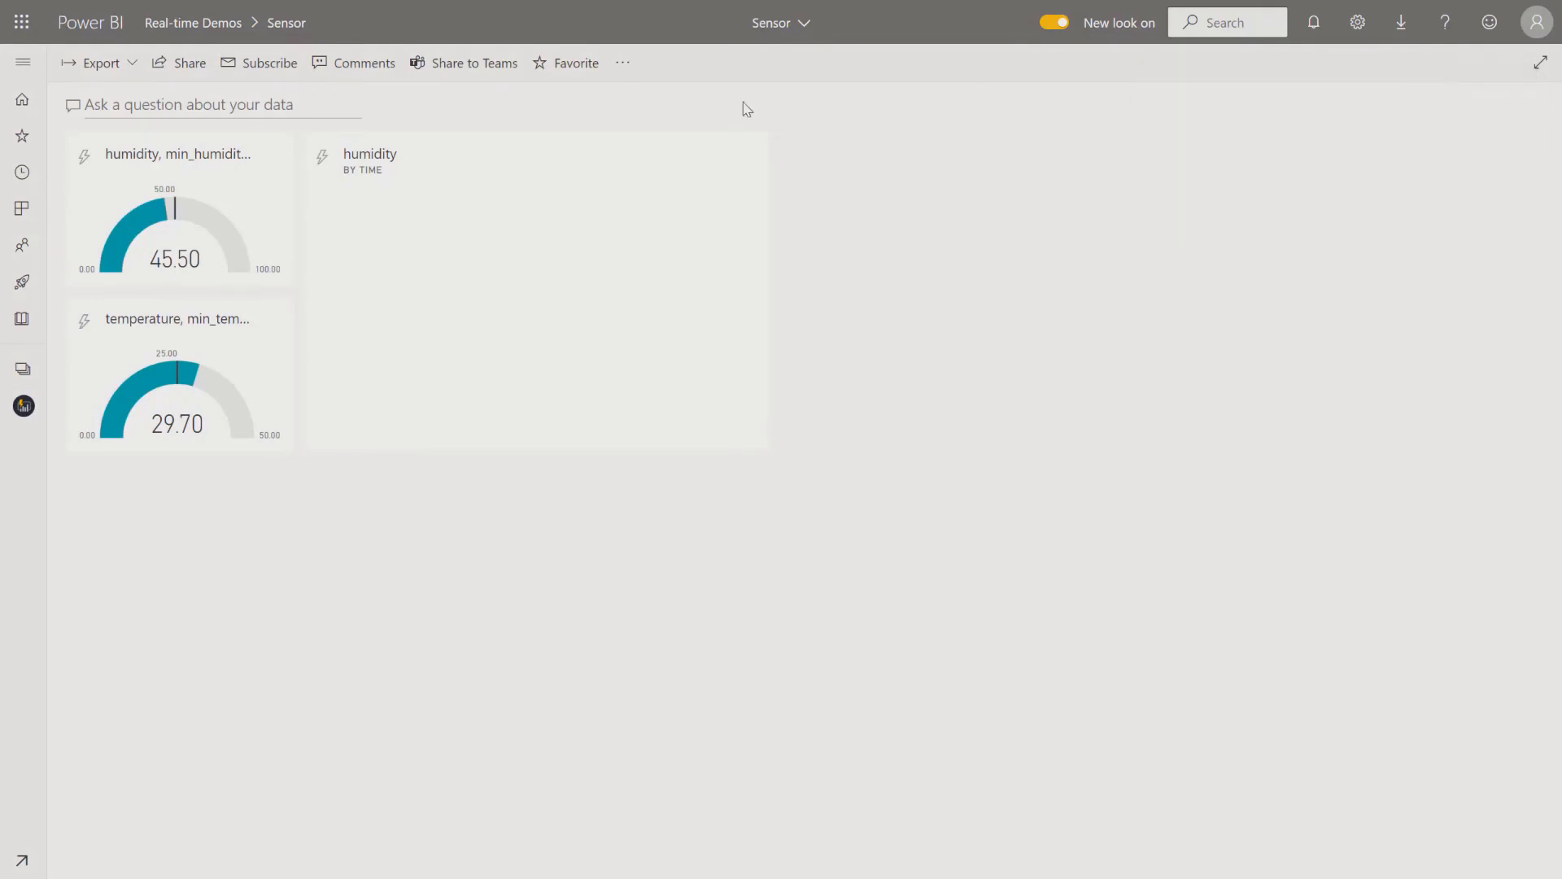
# - Start a fourth custom streaming data tile on the dashboard, using the sensor-temperature dataset
pyautogui.click(623, 64)
pyautogui.click(658, 95)
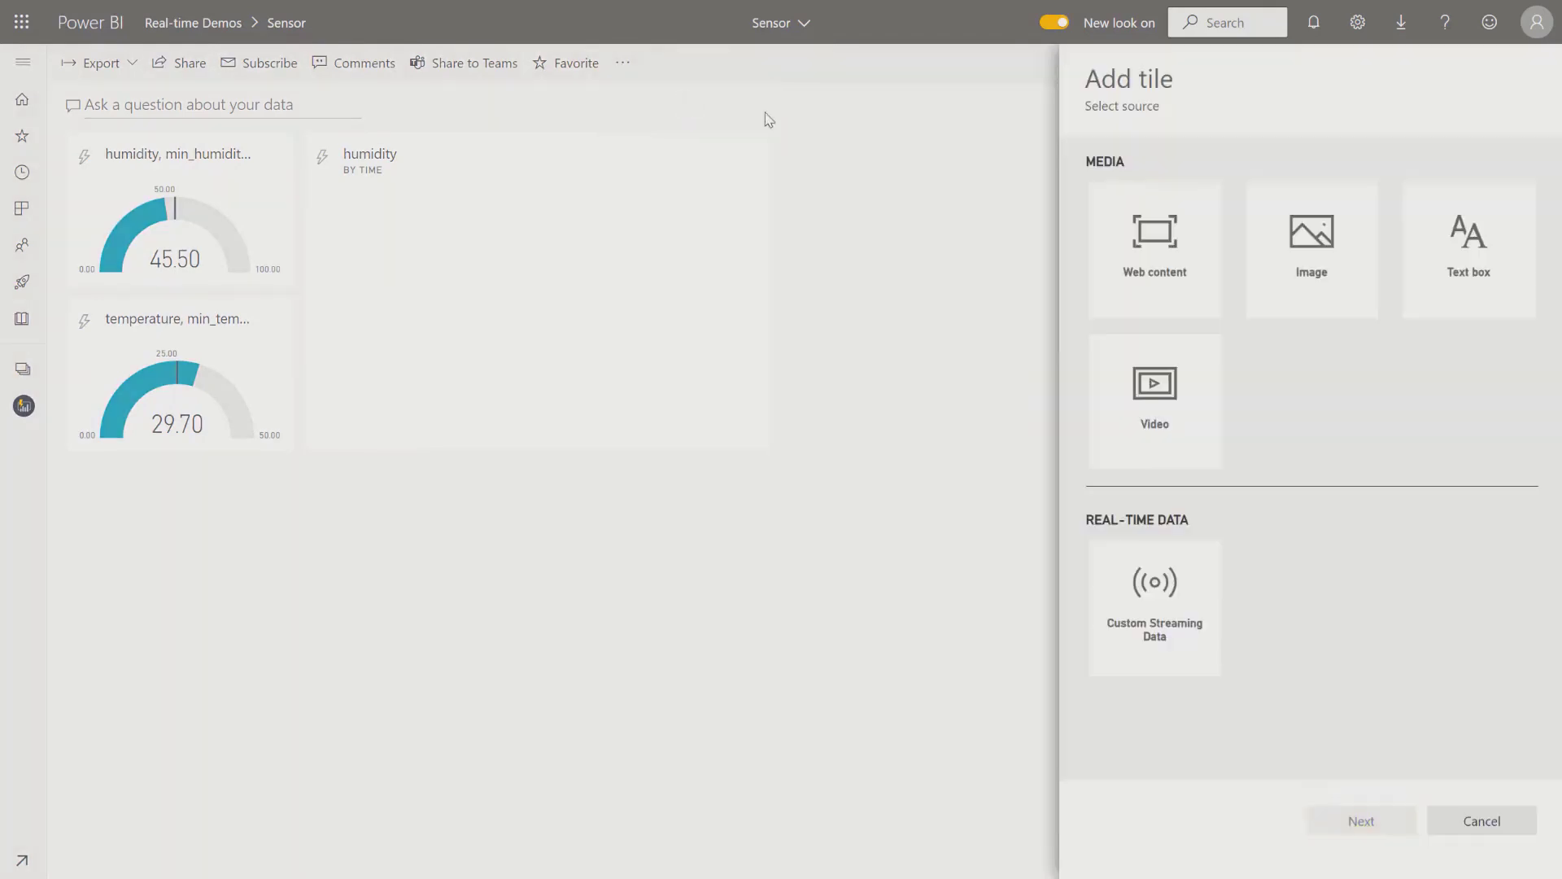
pyautogui.click(1198, 650)
pyautogui.click(1365, 833)
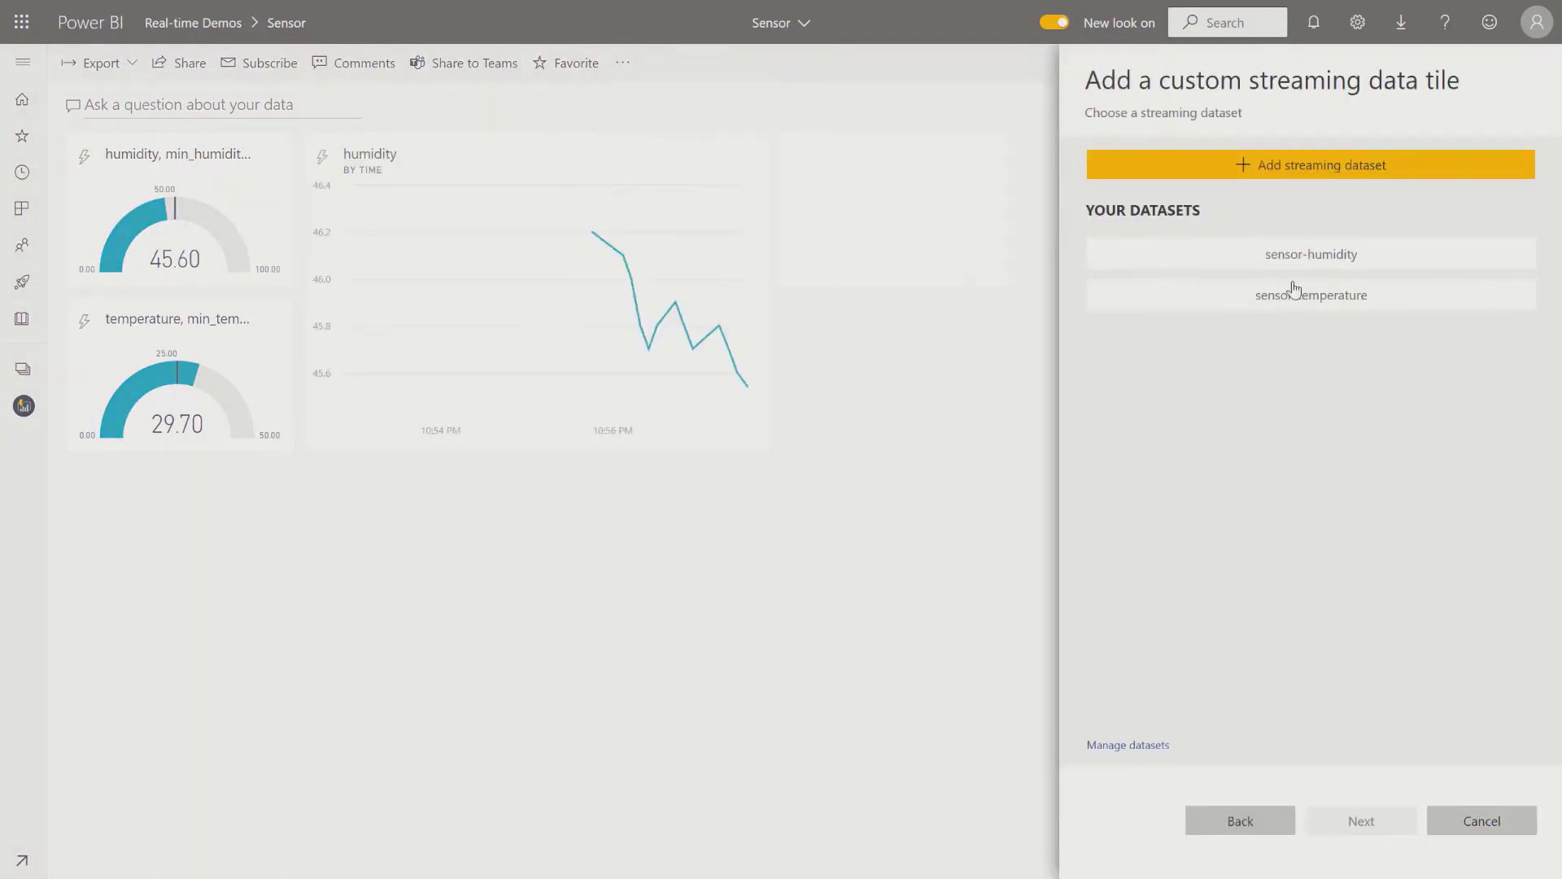
pyautogui.click(1335, 308)
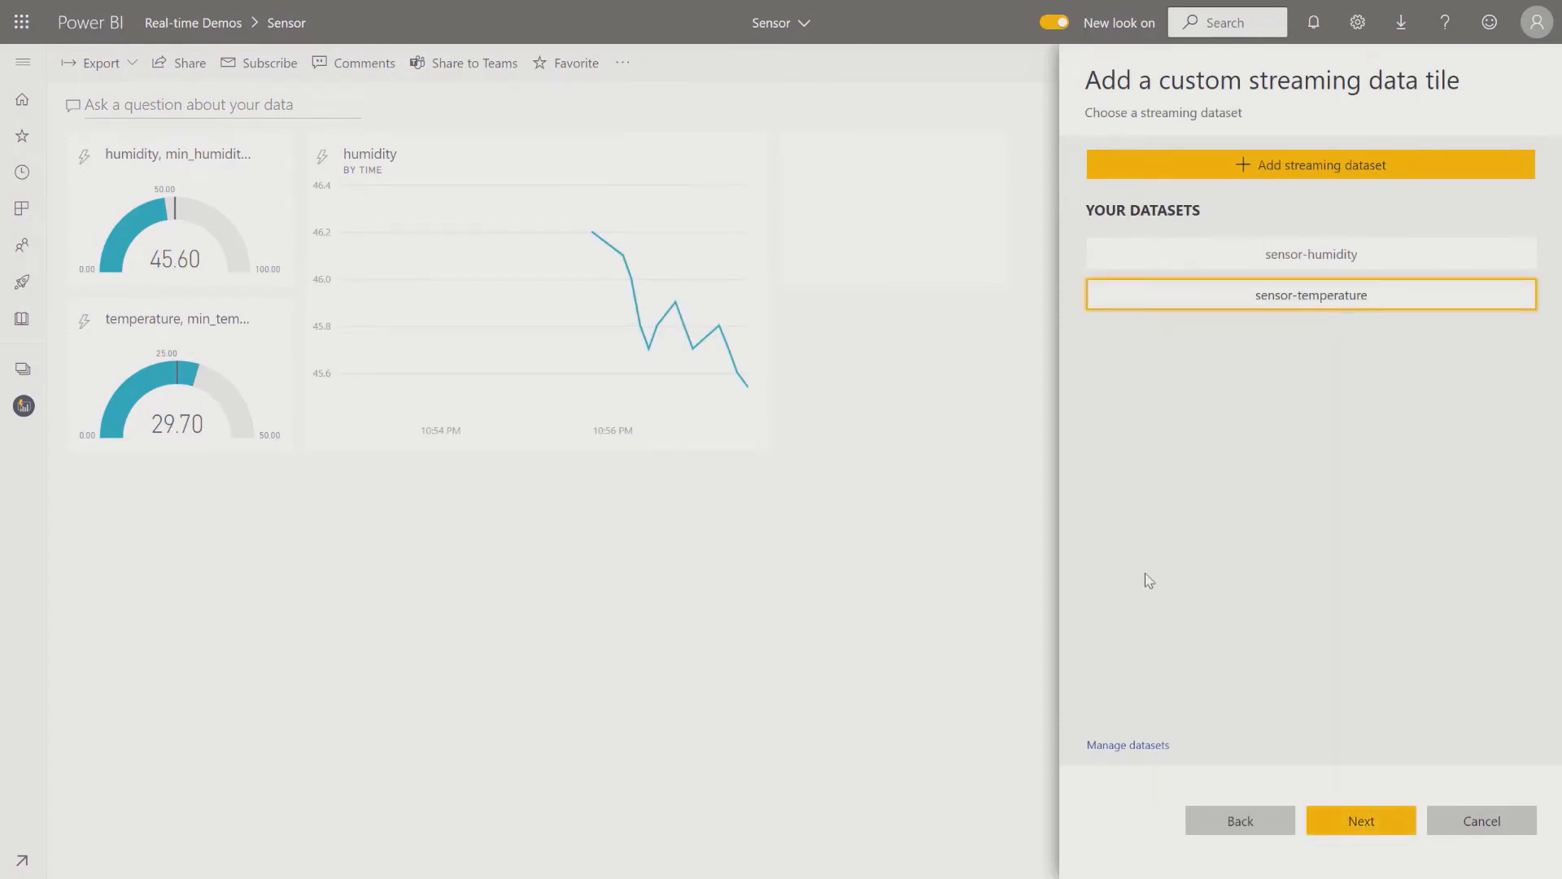
pyautogui.click(1347, 823)
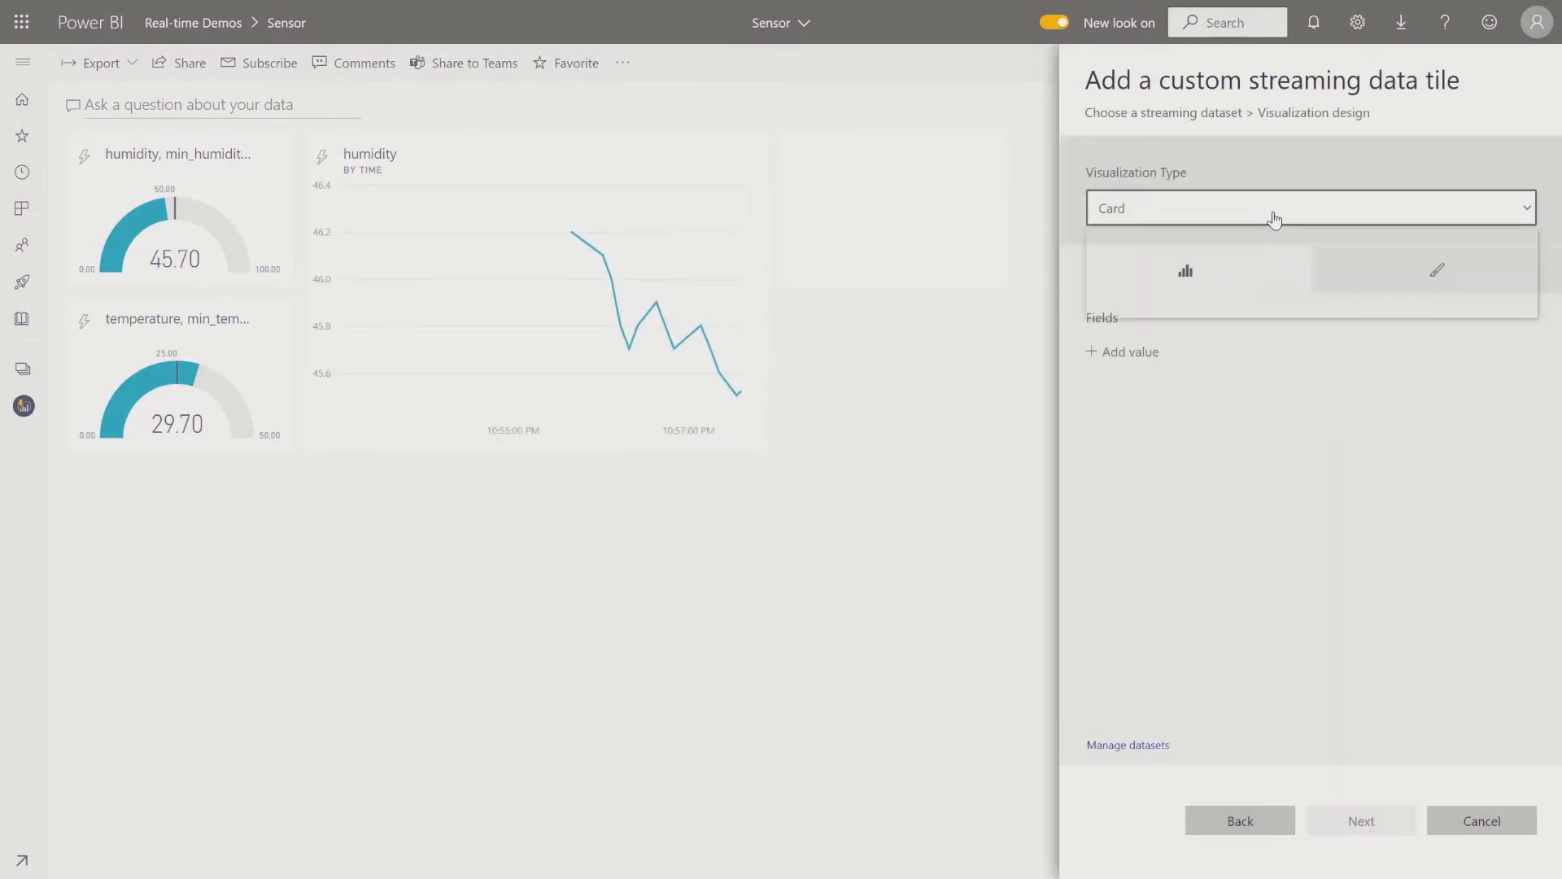
# - Configure the tile as a line chart of temperature over time with a 5-minute window, and add it with default details
pyautogui.click(1274, 220)
pyautogui.click(1245, 257)
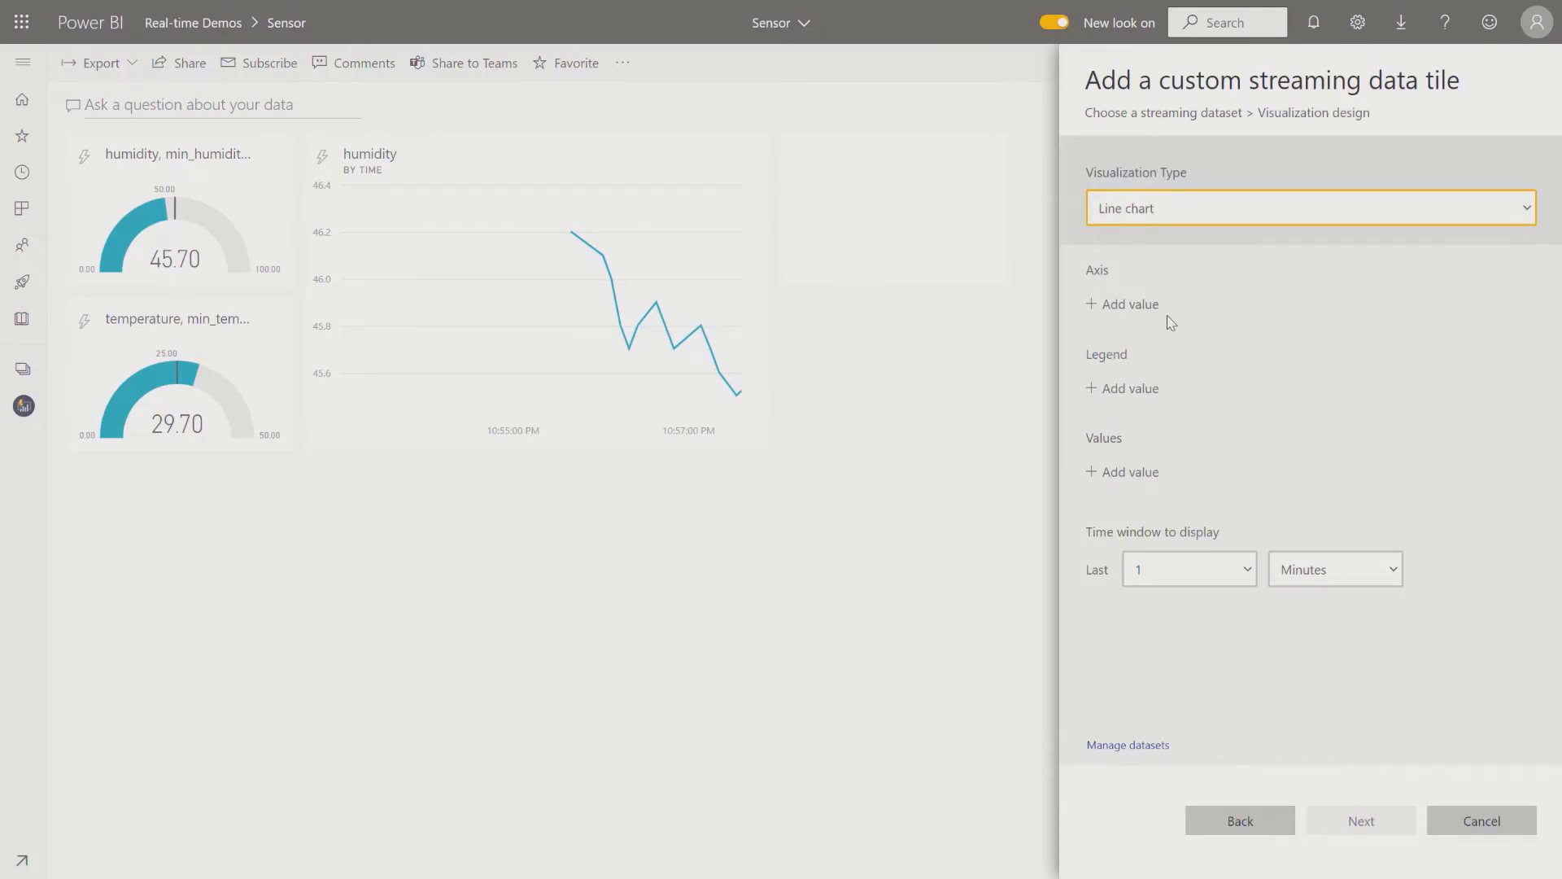
pyautogui.click(1139, 304)
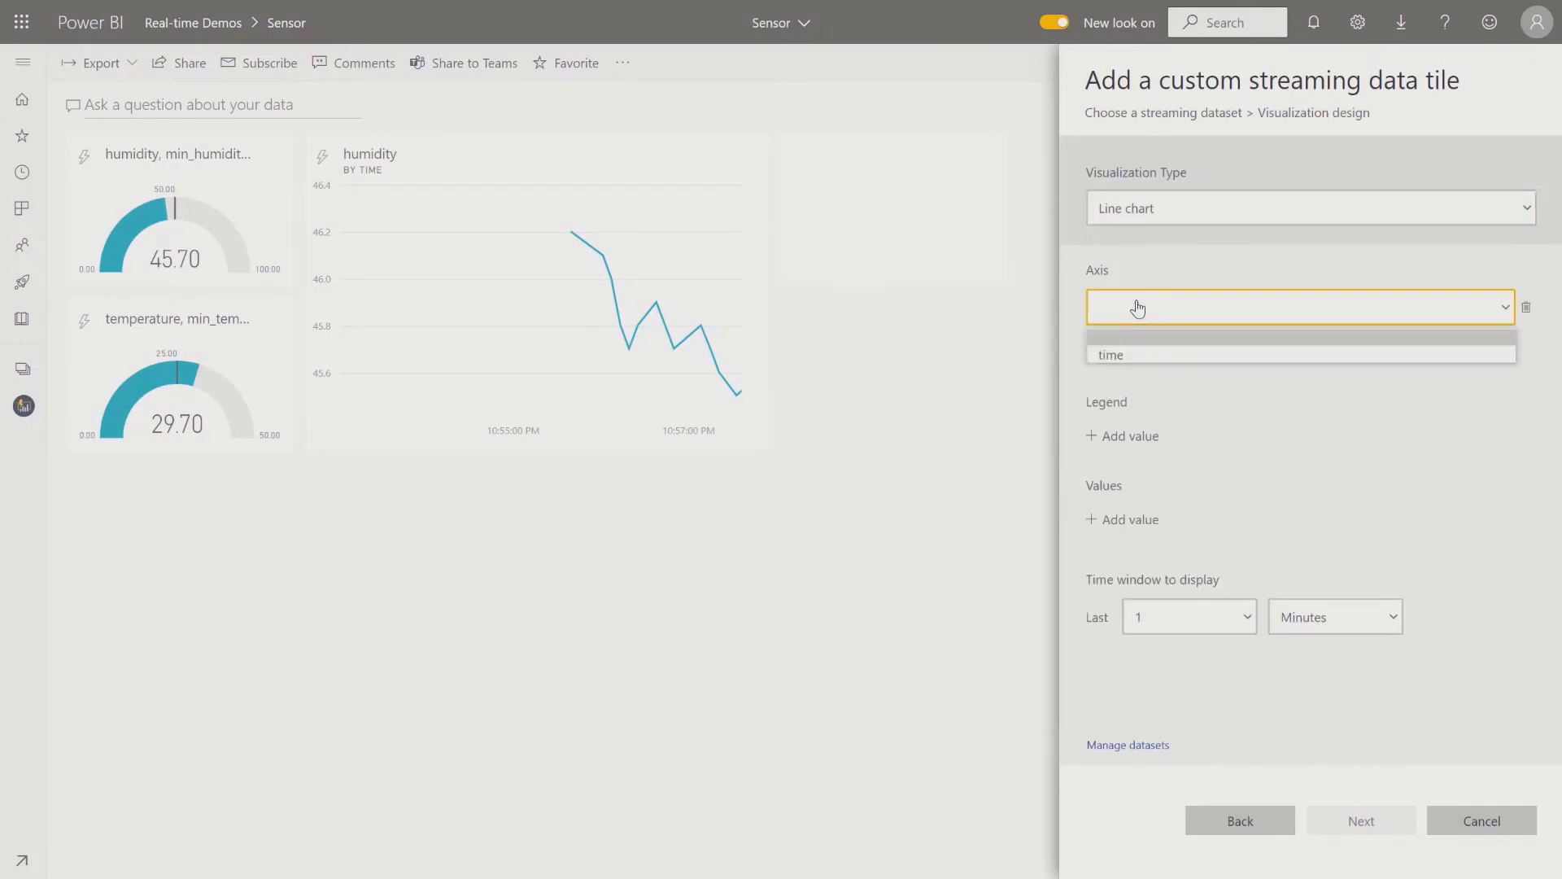
pyautogui.click(1127, 358)
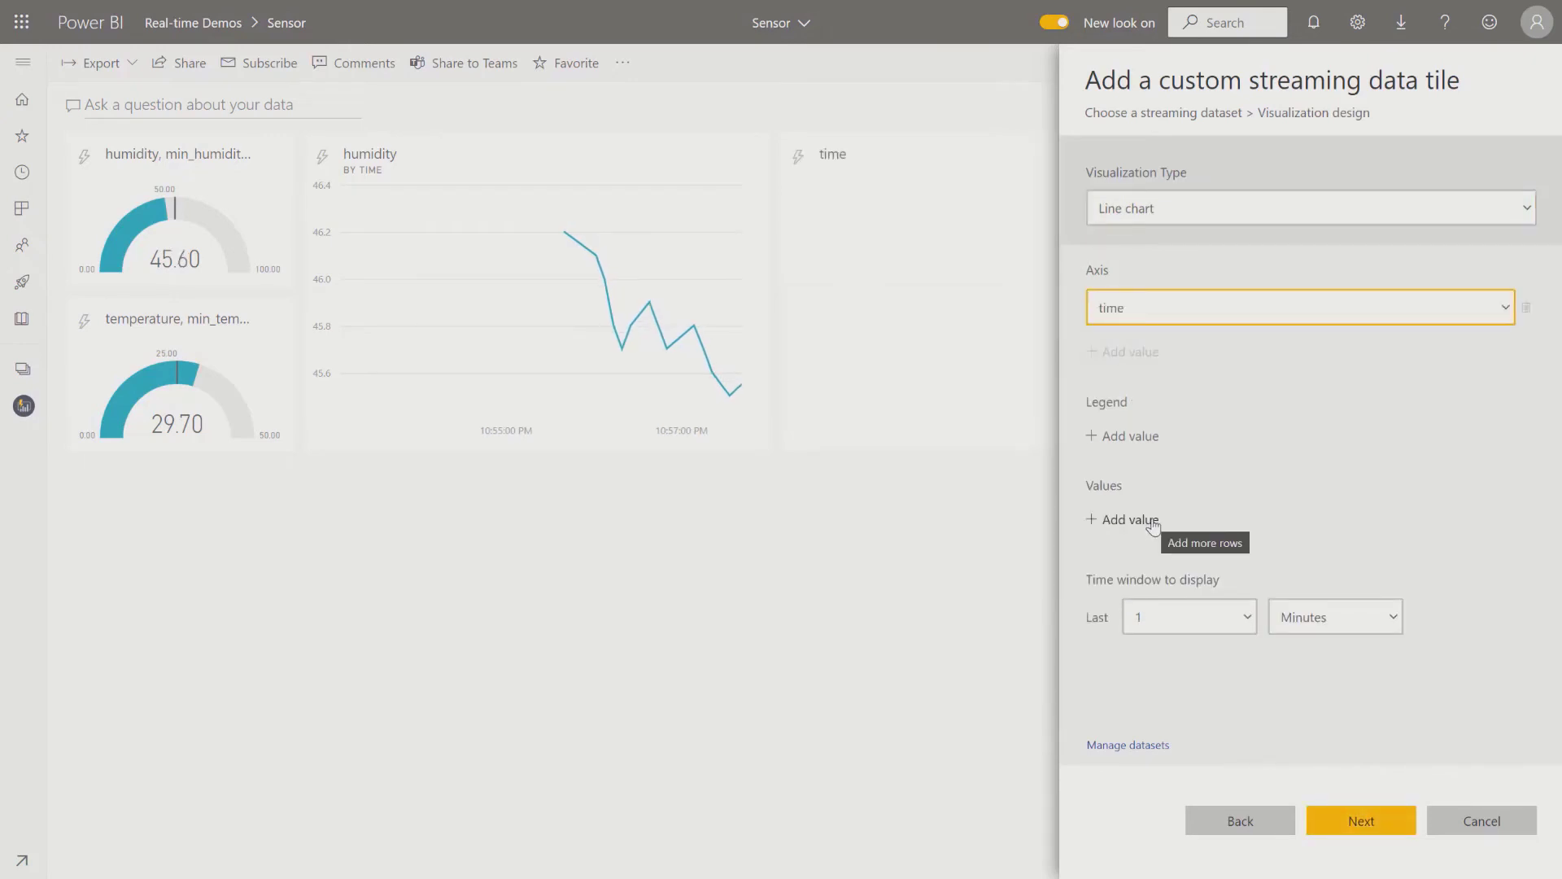
pyautogui.click(1152, 523)
pyautogui.click(1147, 569)
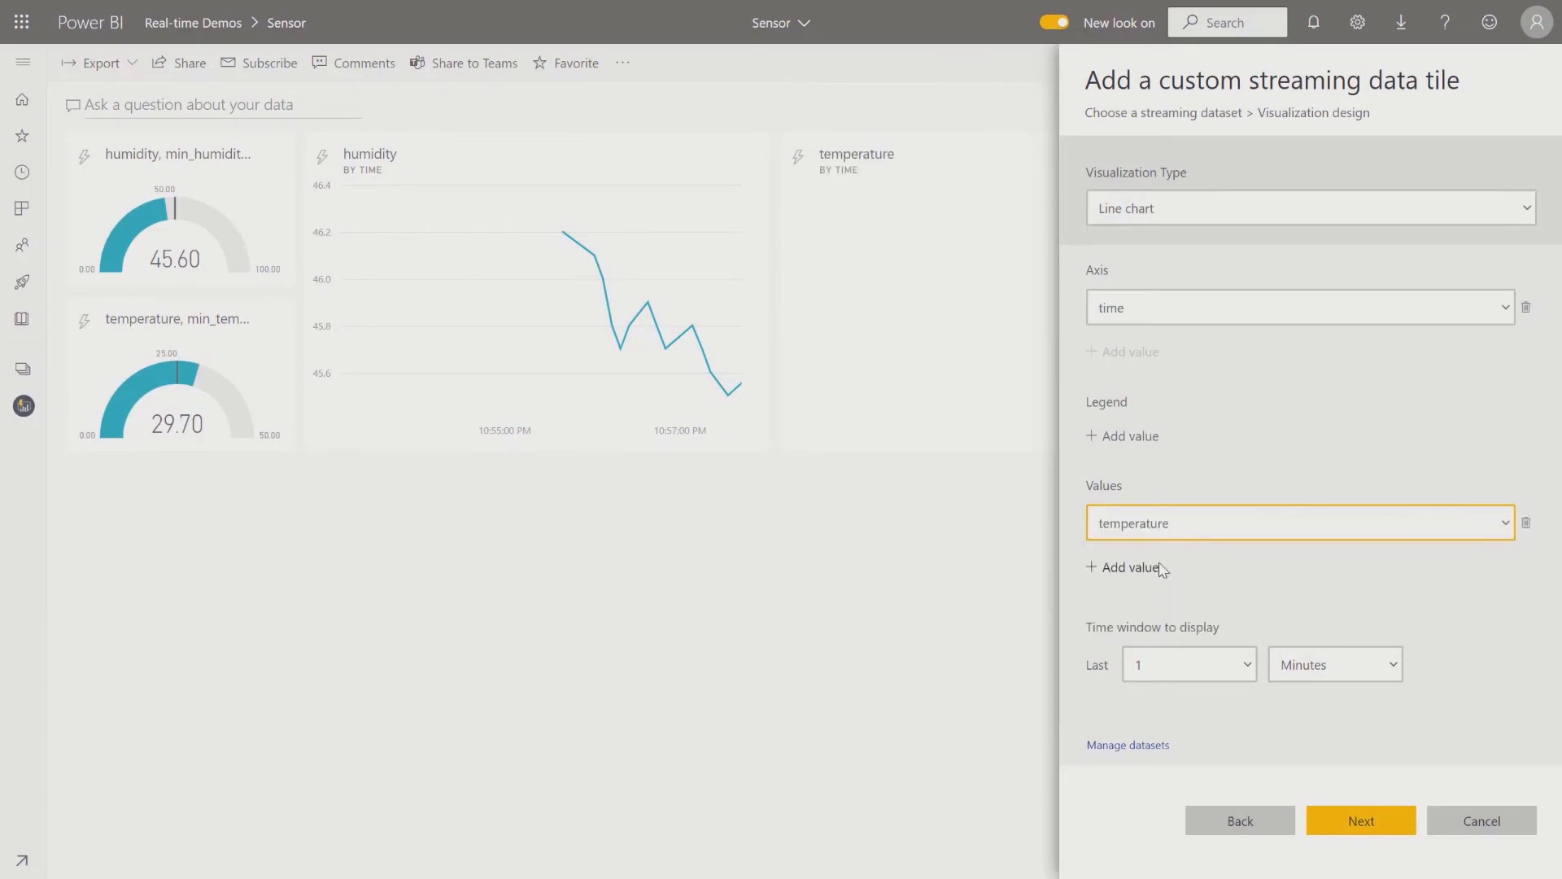
pyautogui.click(1200, 668)
pyautogui.click(1186, 723)
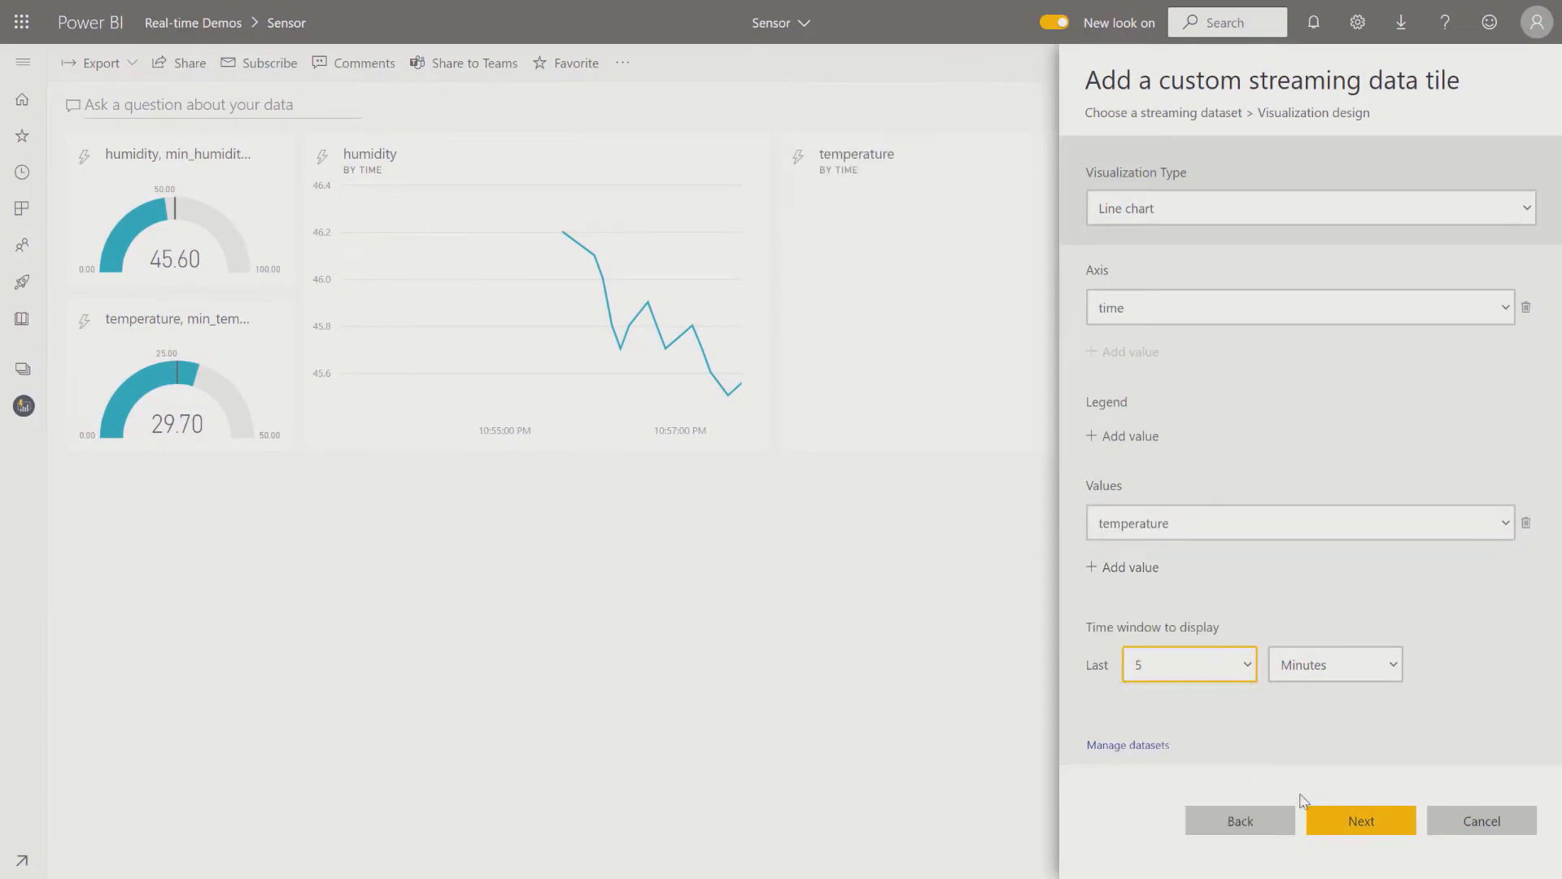
pyautogui.click(1351, 822)
pyautogui.click(1351, 822)
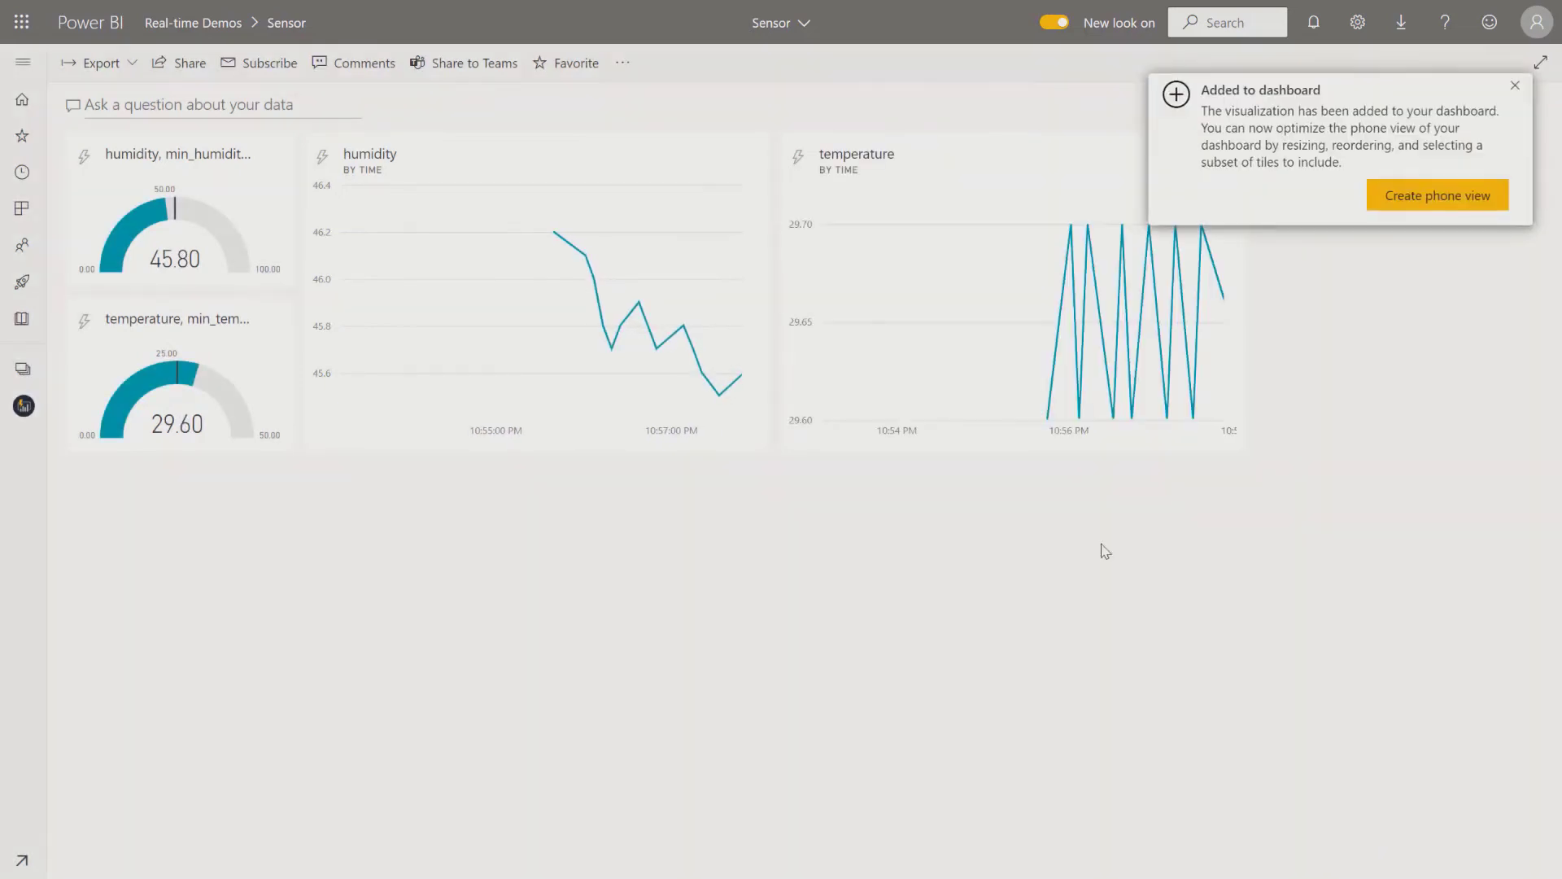
# - Place the temperature line chart below the humidity chart, and enlarge both gauges so each lines up with its matching chart
pyautogui.moveTo(911, 236); pyautogui.dragTo(473, 492)
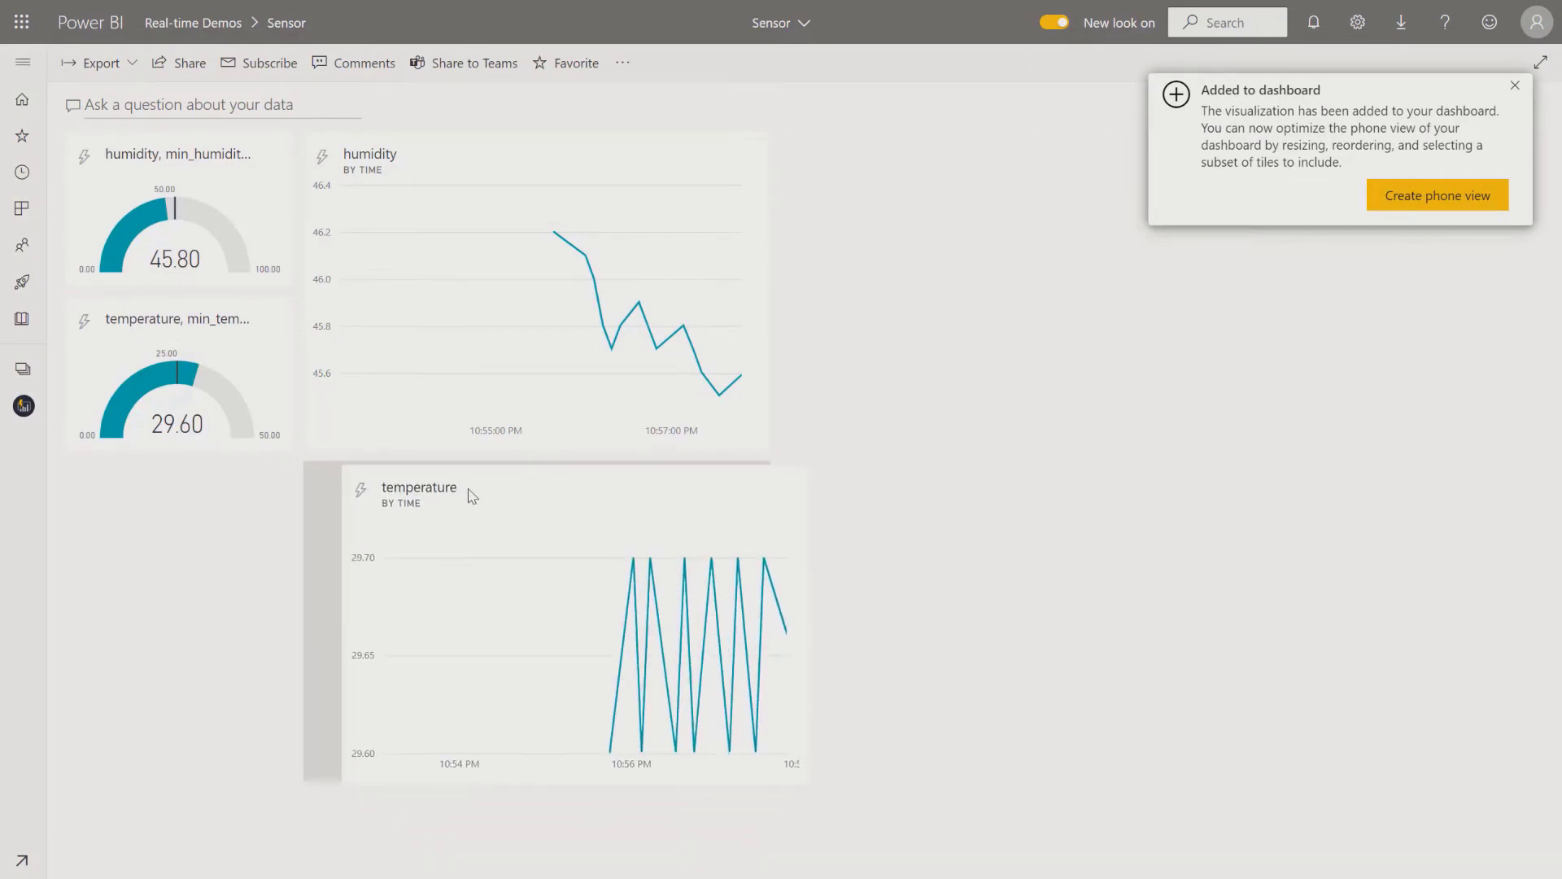
pyautogui.moveTo(289, 443); pyautogui.dragTo(289, 612)
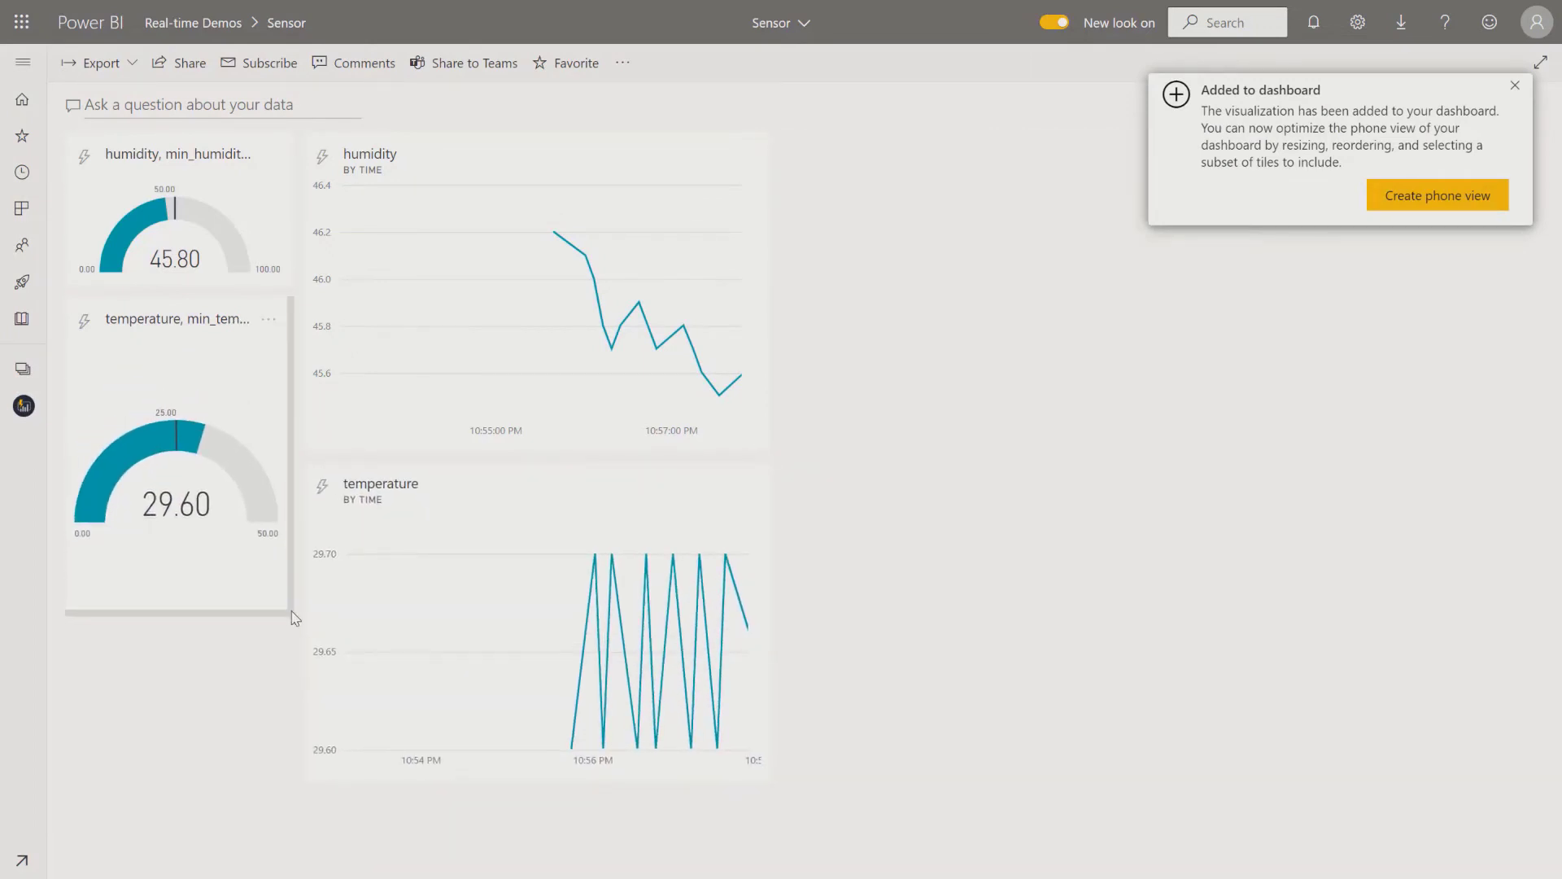
pyautogui.moveTo(220, 313); pyautogui.dragTo(219, 480)
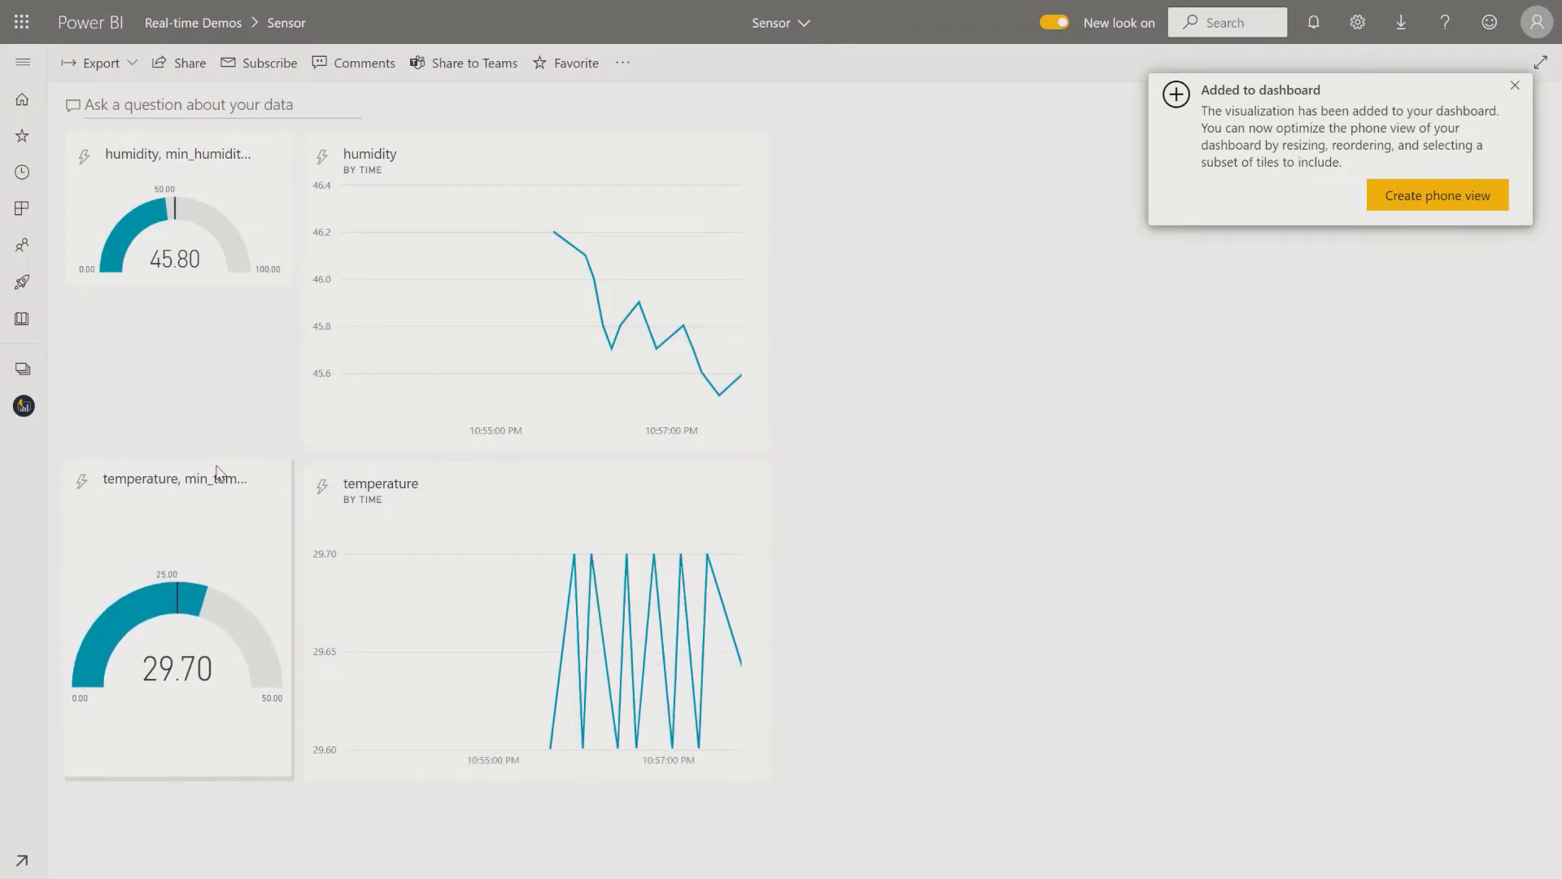
pyautogui.moveTo(283, 275); pyautogui.dragTo(291, 447)
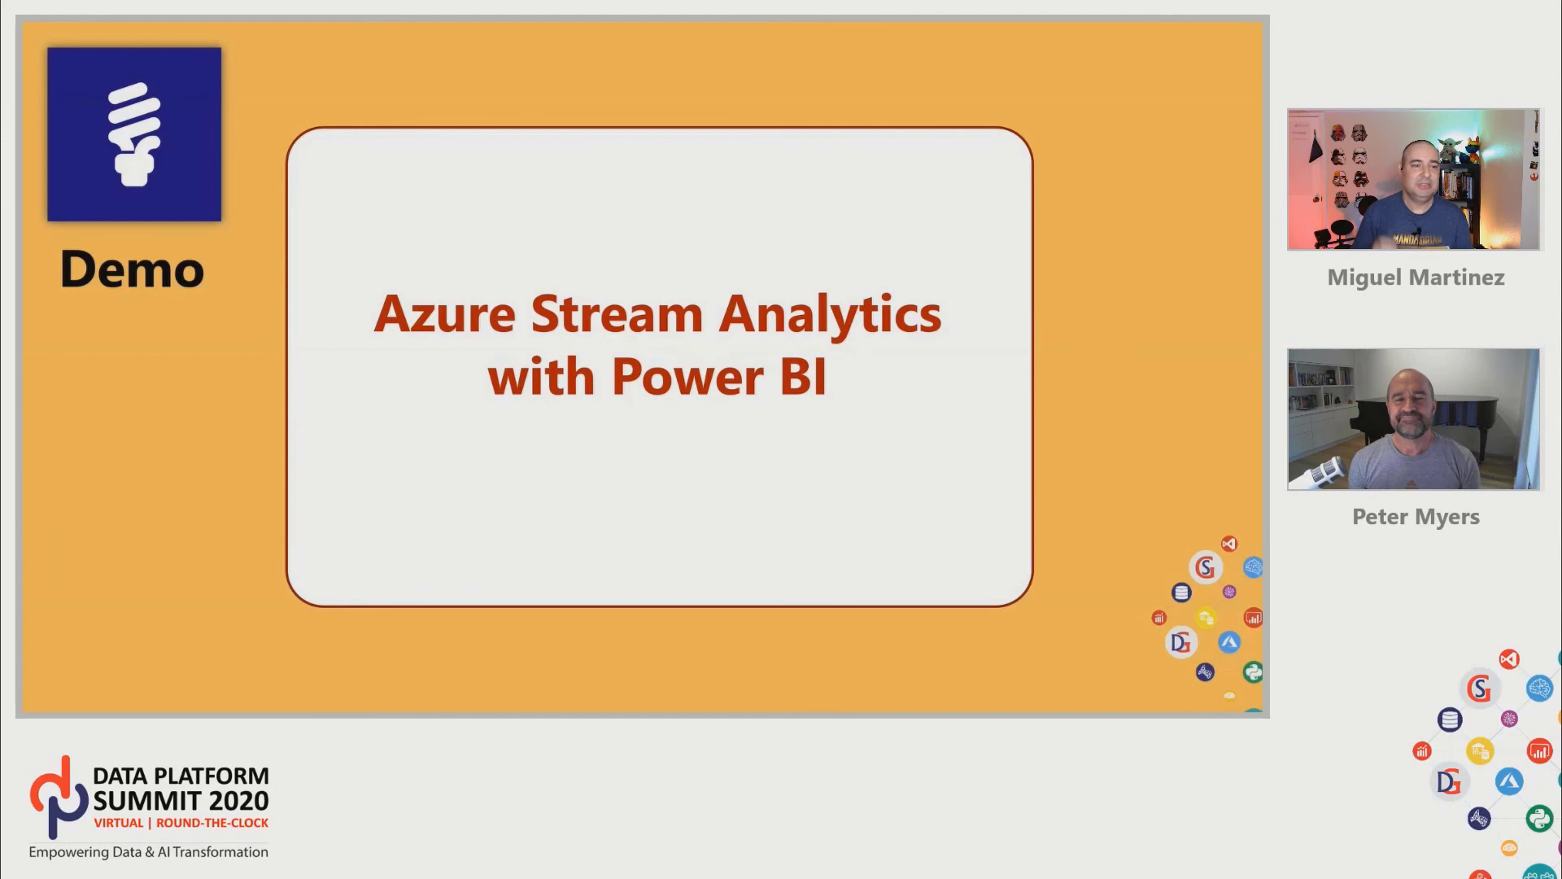
pyautogui.press('Right')
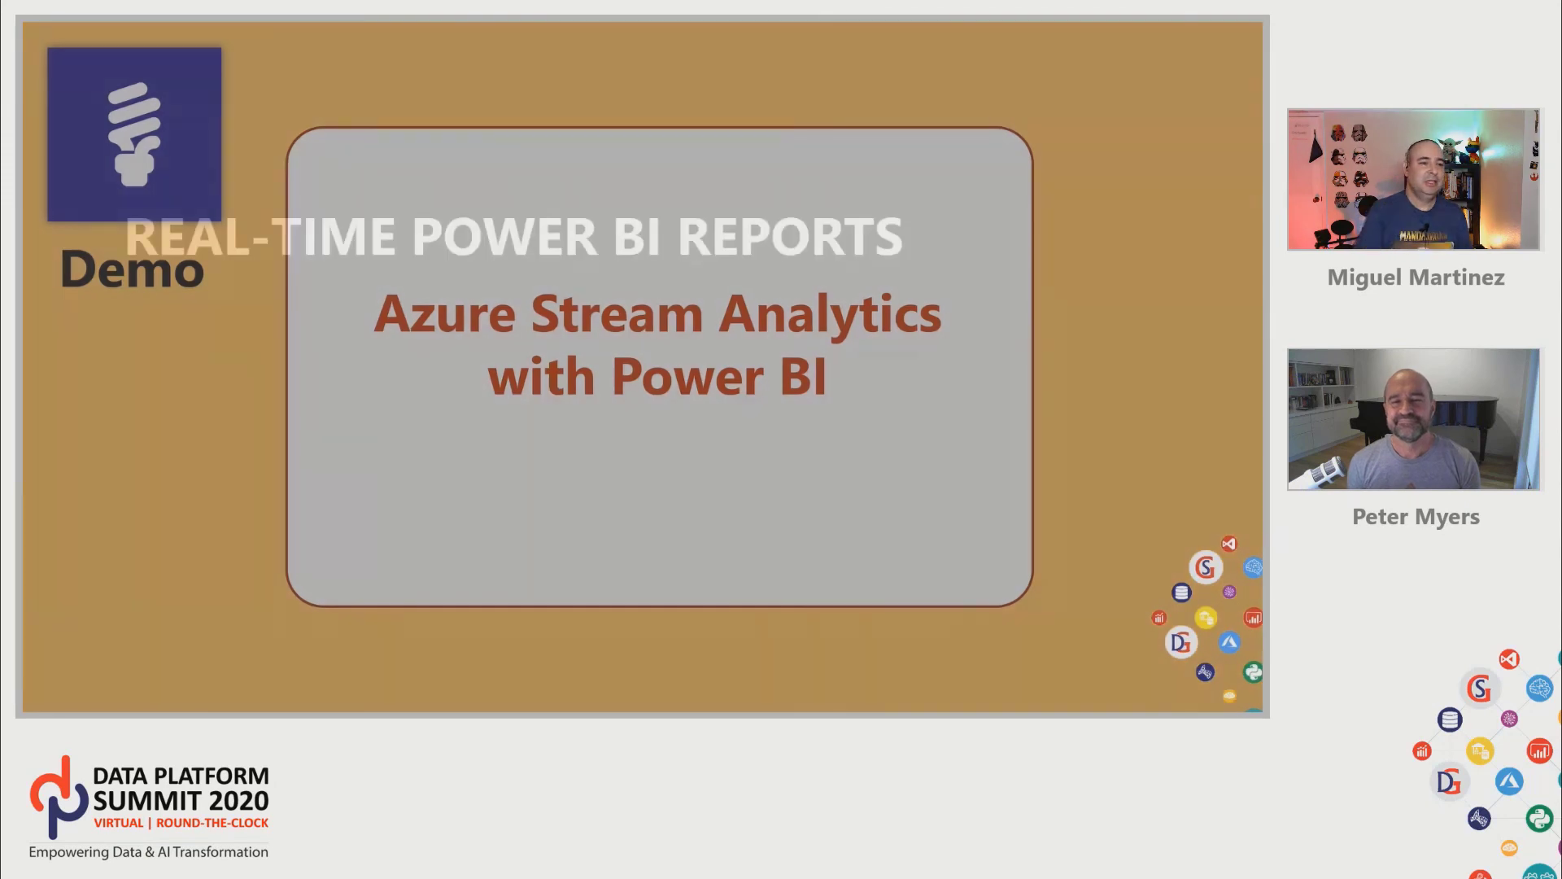
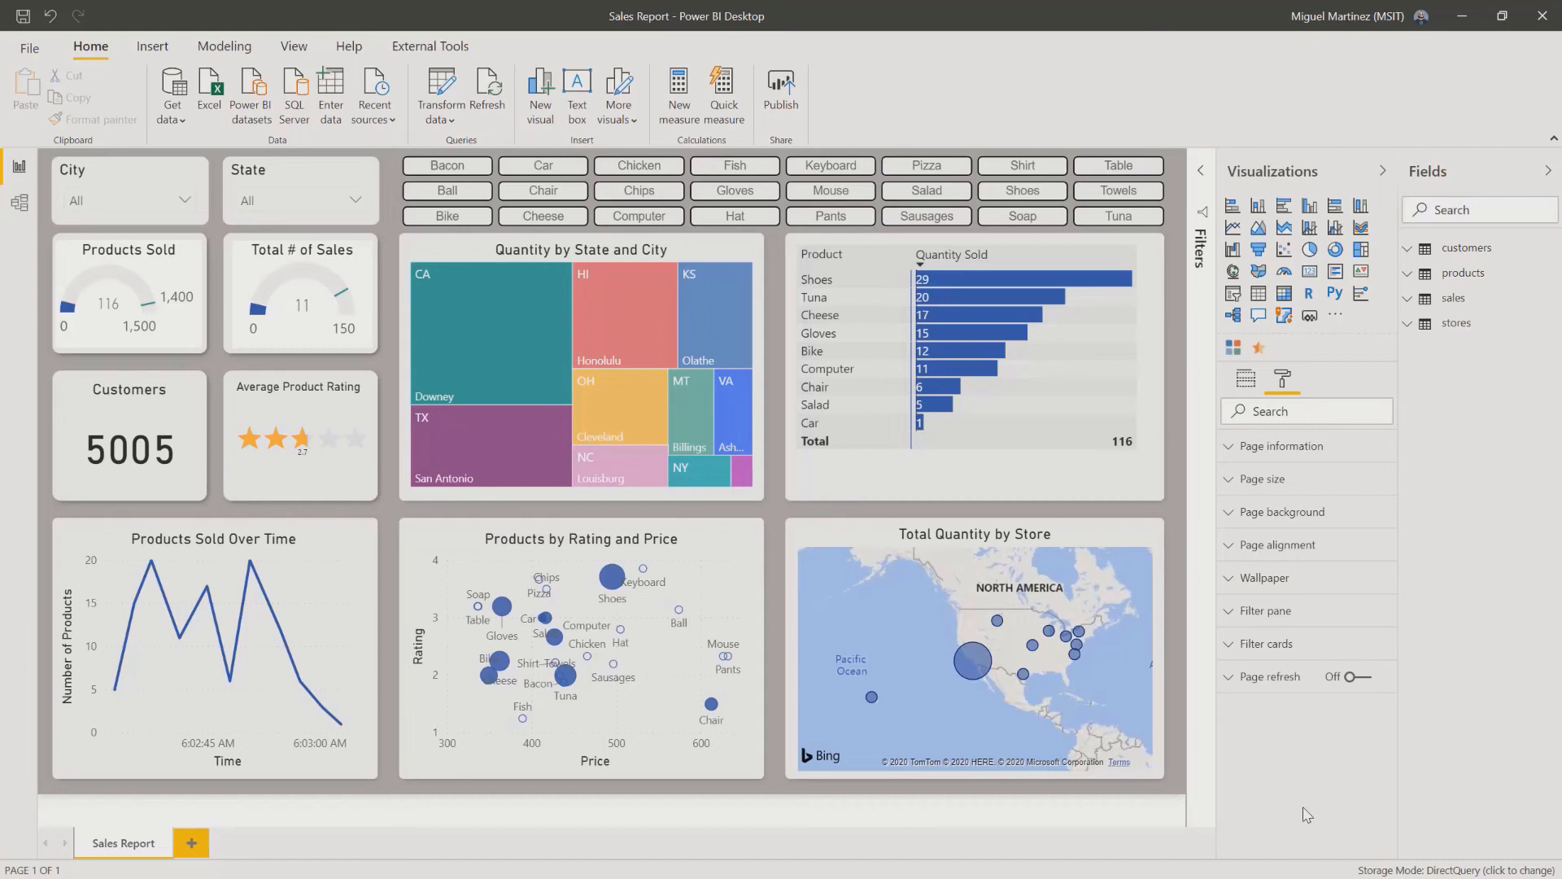
# - In the Power BI Desktop sales report, turn on auto page refresh for the page and set its interval to 1 second
pyautogui.click(1245, 383)
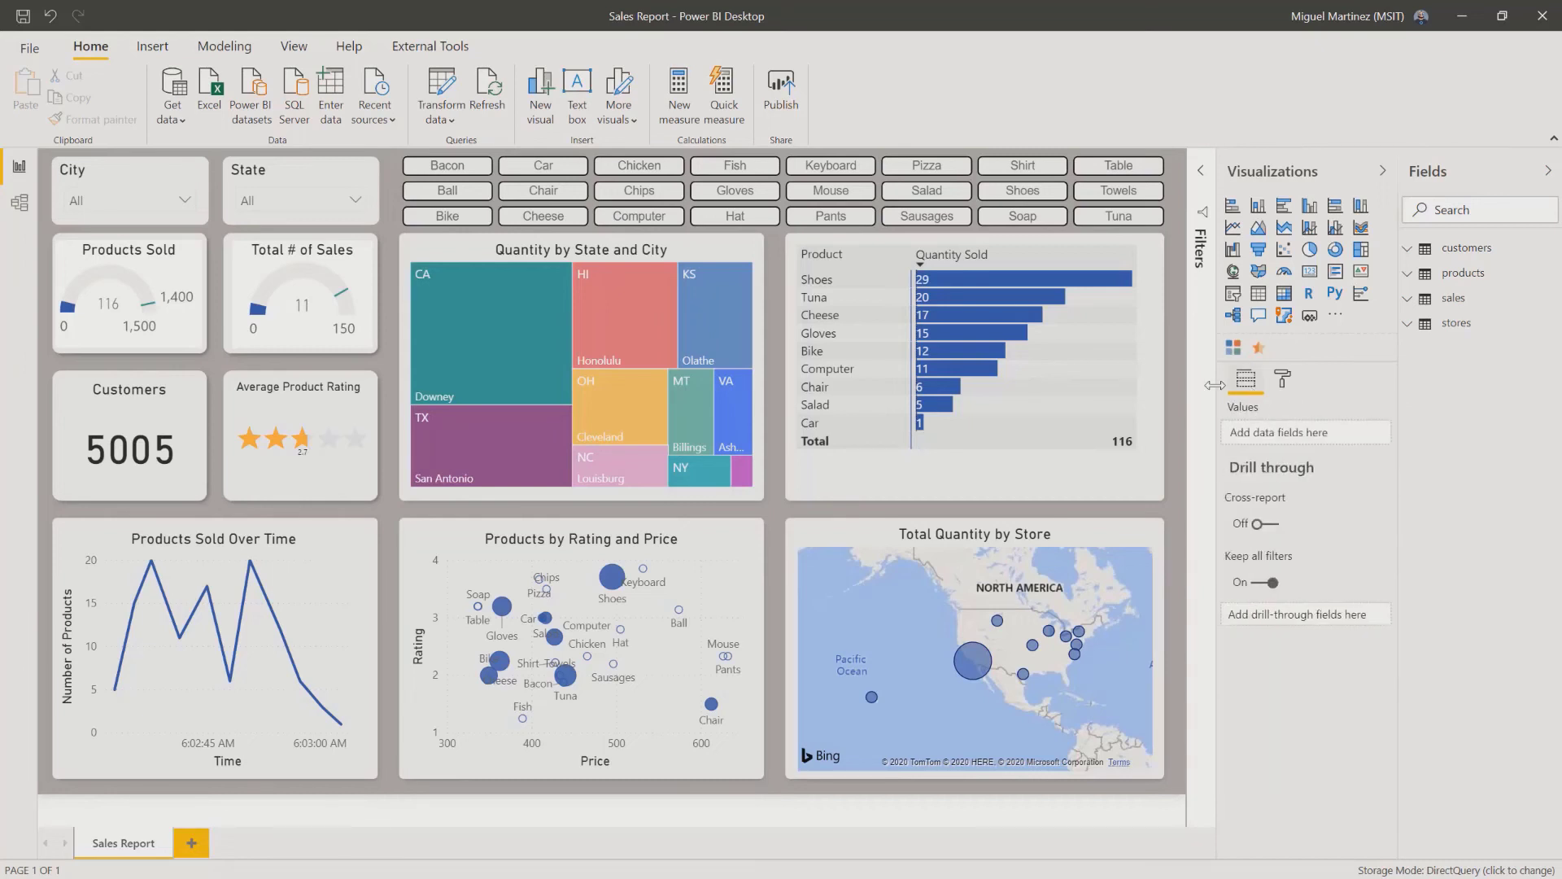
pyautogui.click(1284, 380)
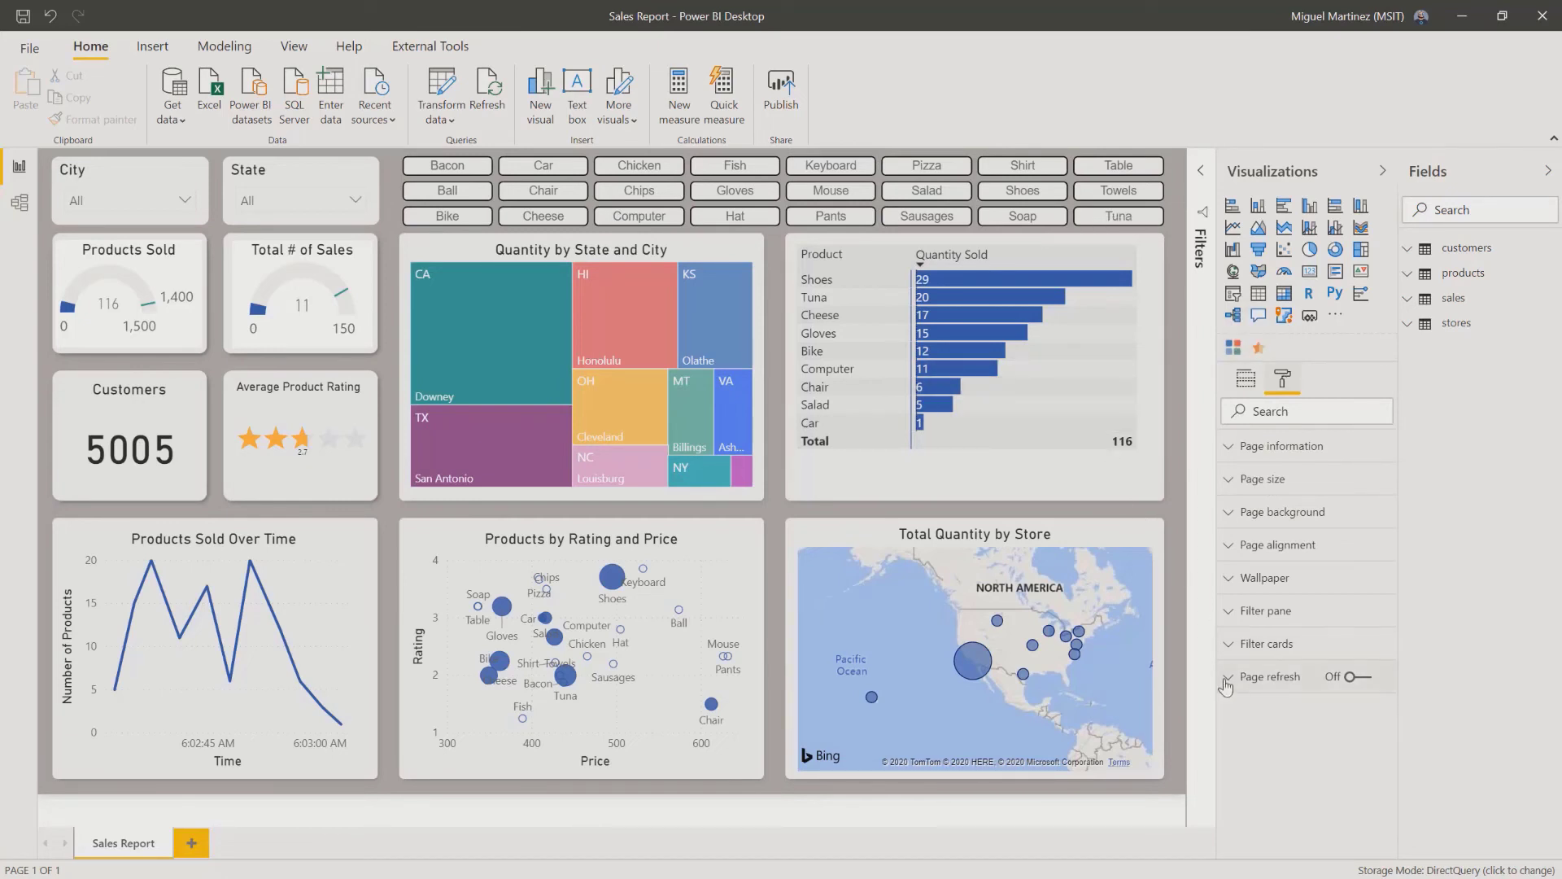
pyautogui.click(1228, 682)
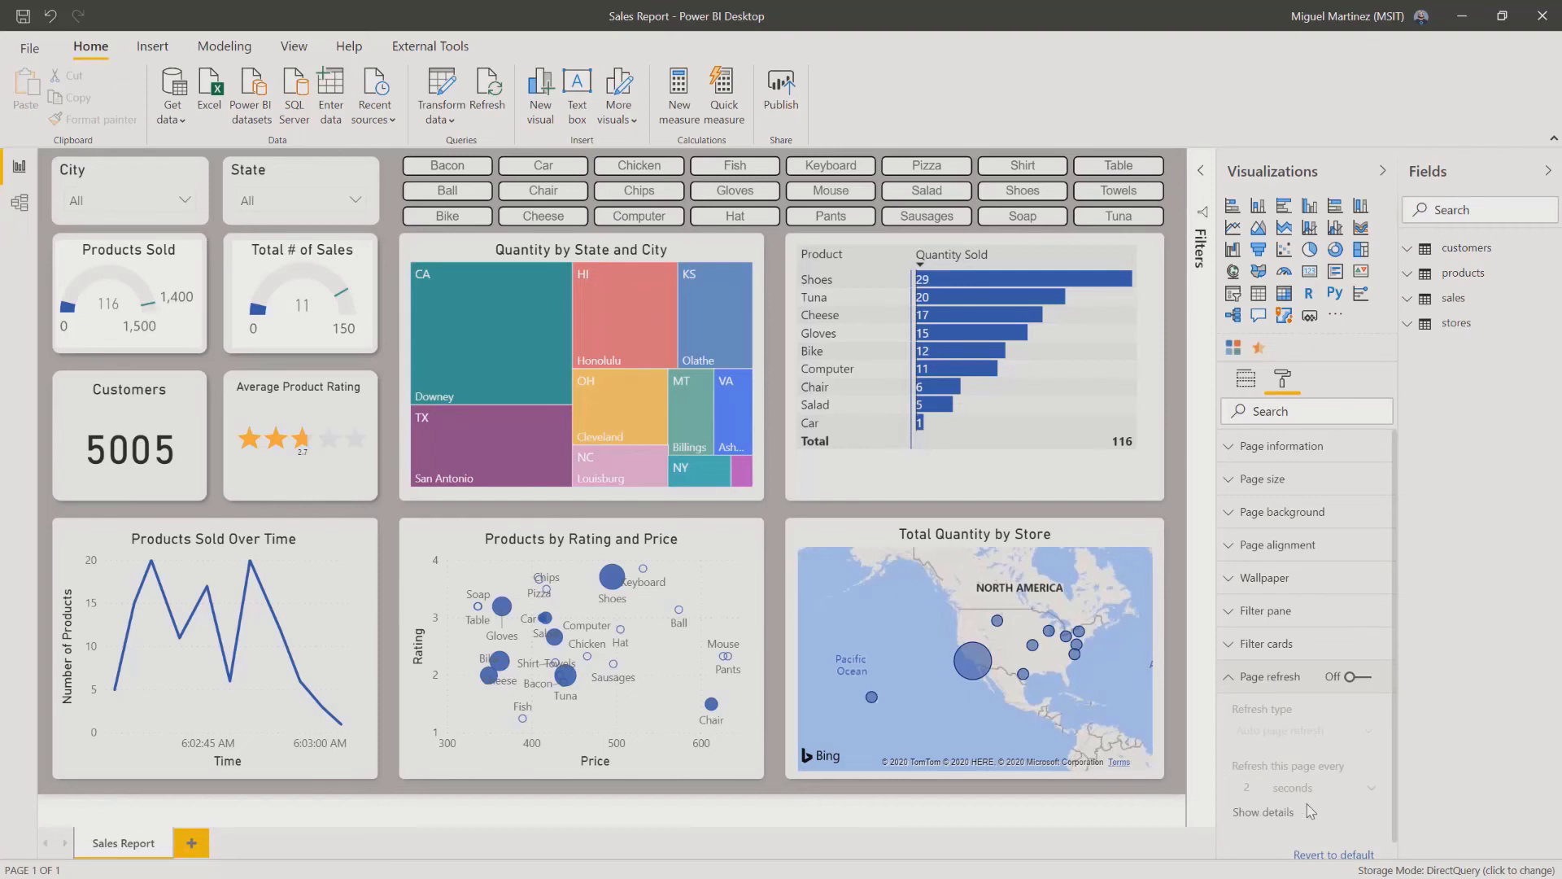
pyautogui.click(1362, 678)
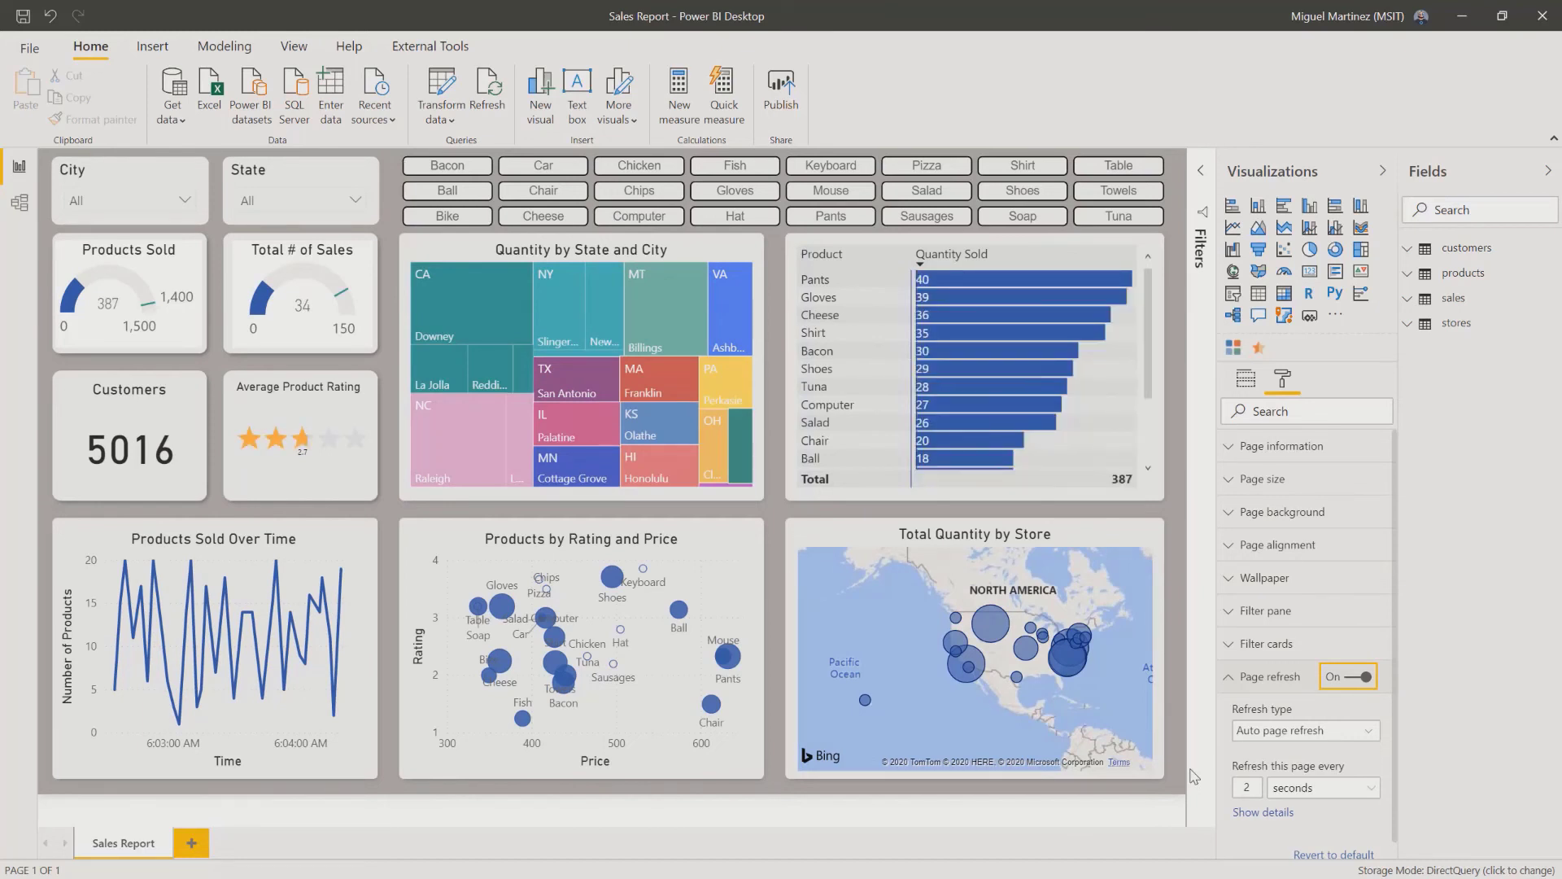
pyautogui.click(1246, 787)
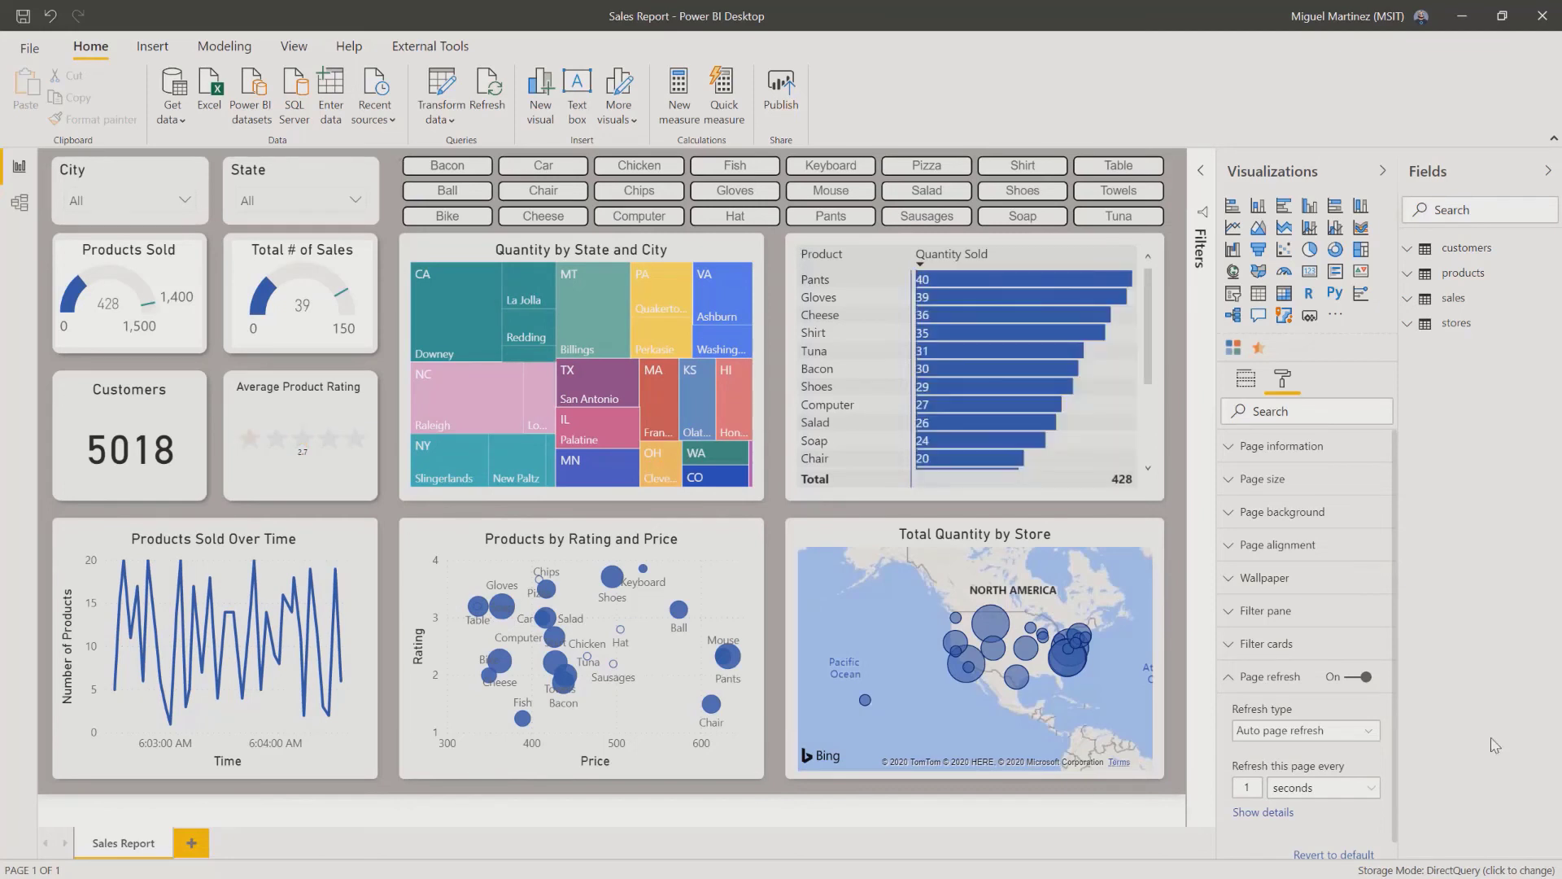
# - Turn off page refresh, and expand the customers table to find where change detection is offered
pyautogui.click(1356, 677)
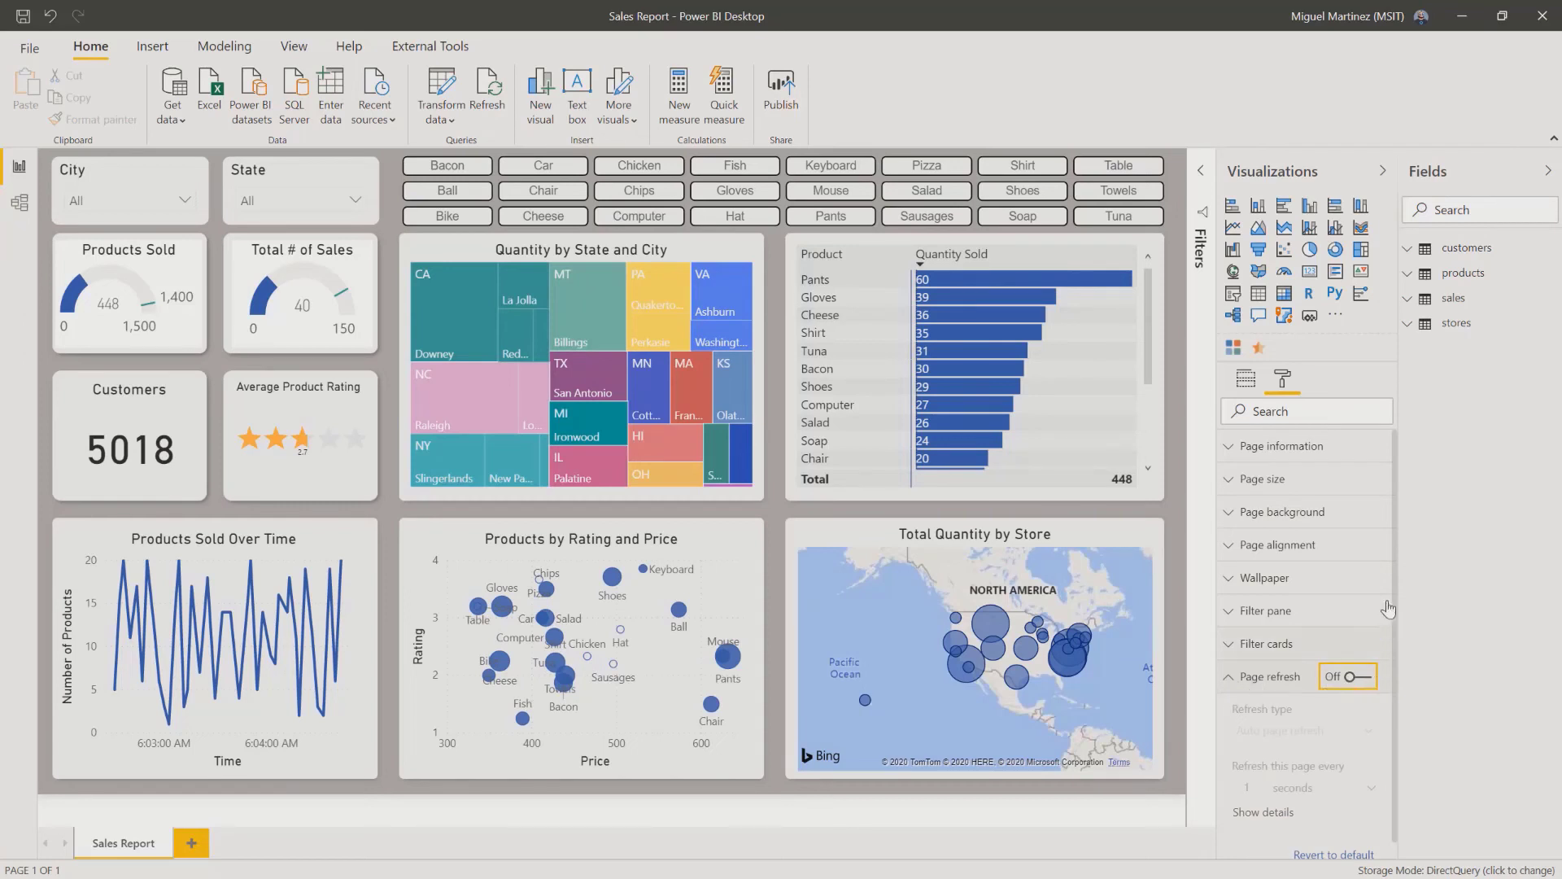
pyautogui.click(1412, 255)
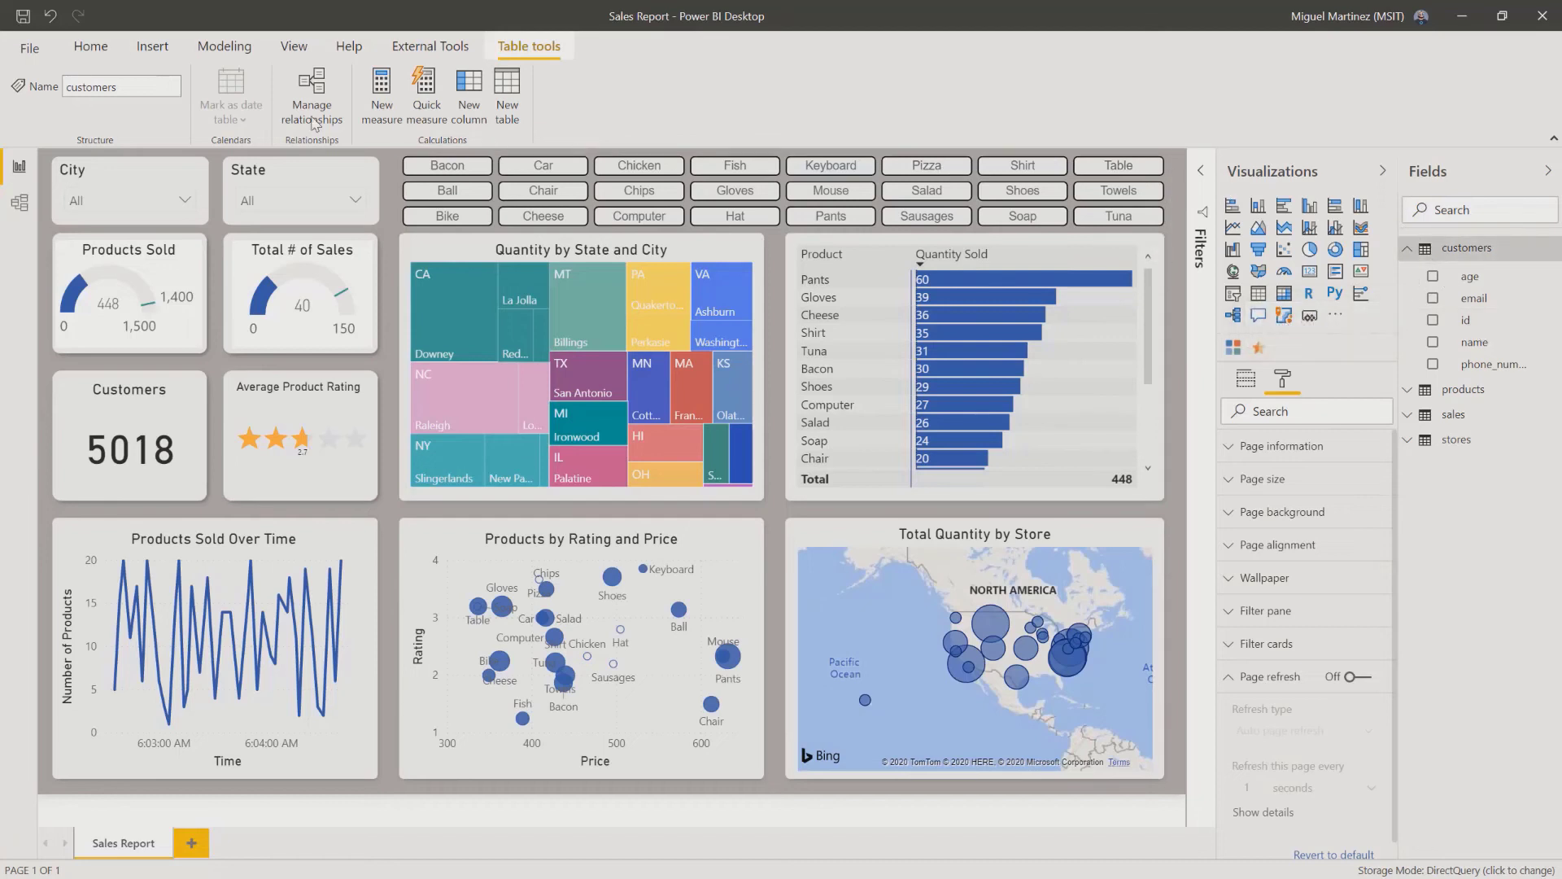
pyautogui.click(226, 46)
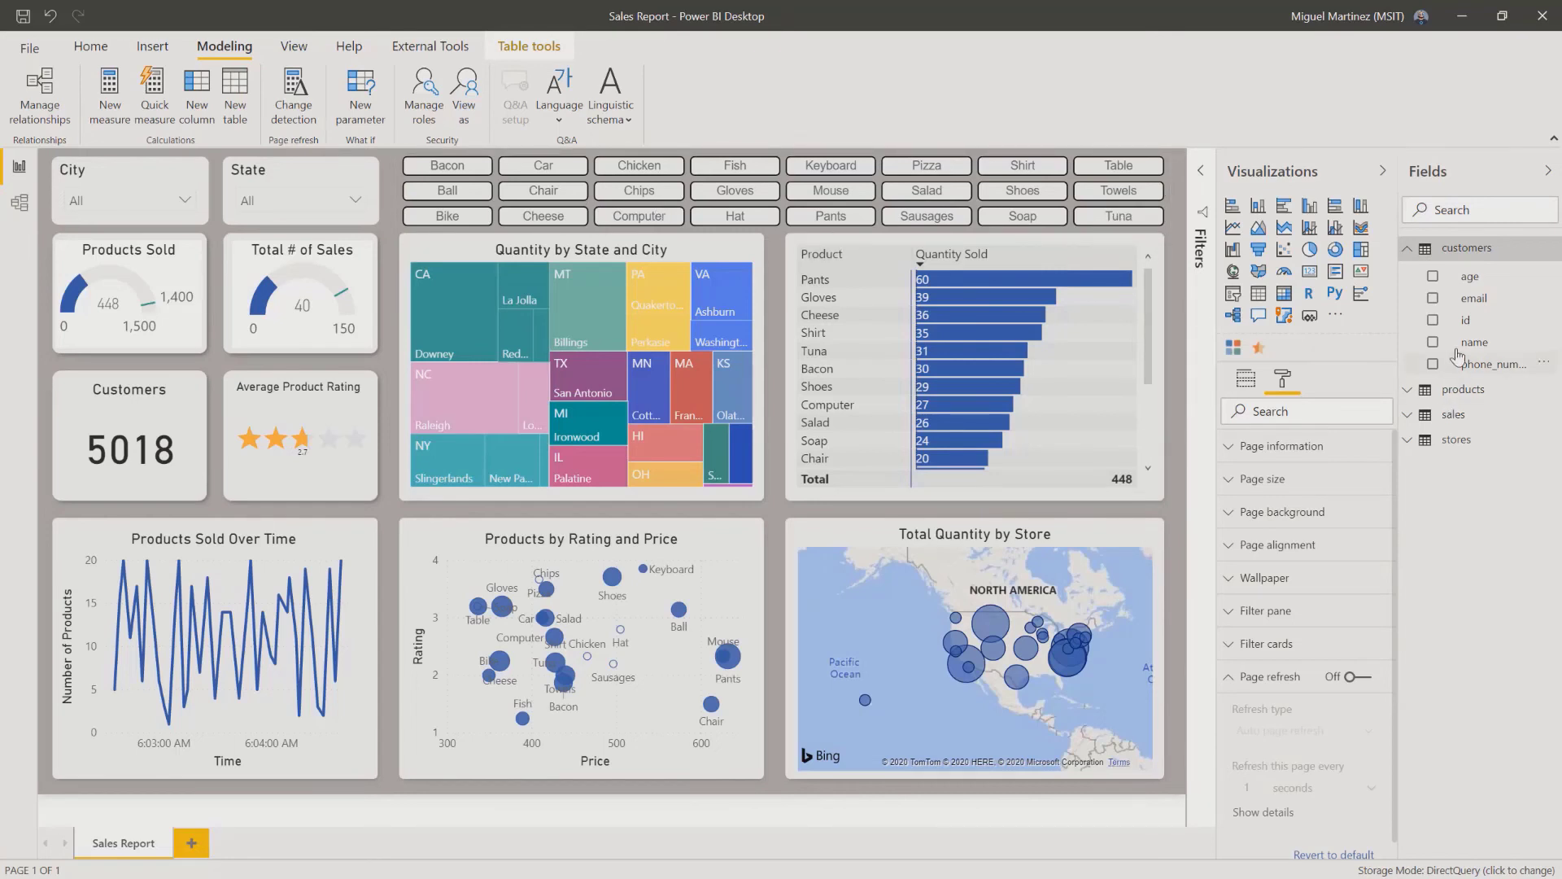
pyautogui.rightClick(1484, 259)
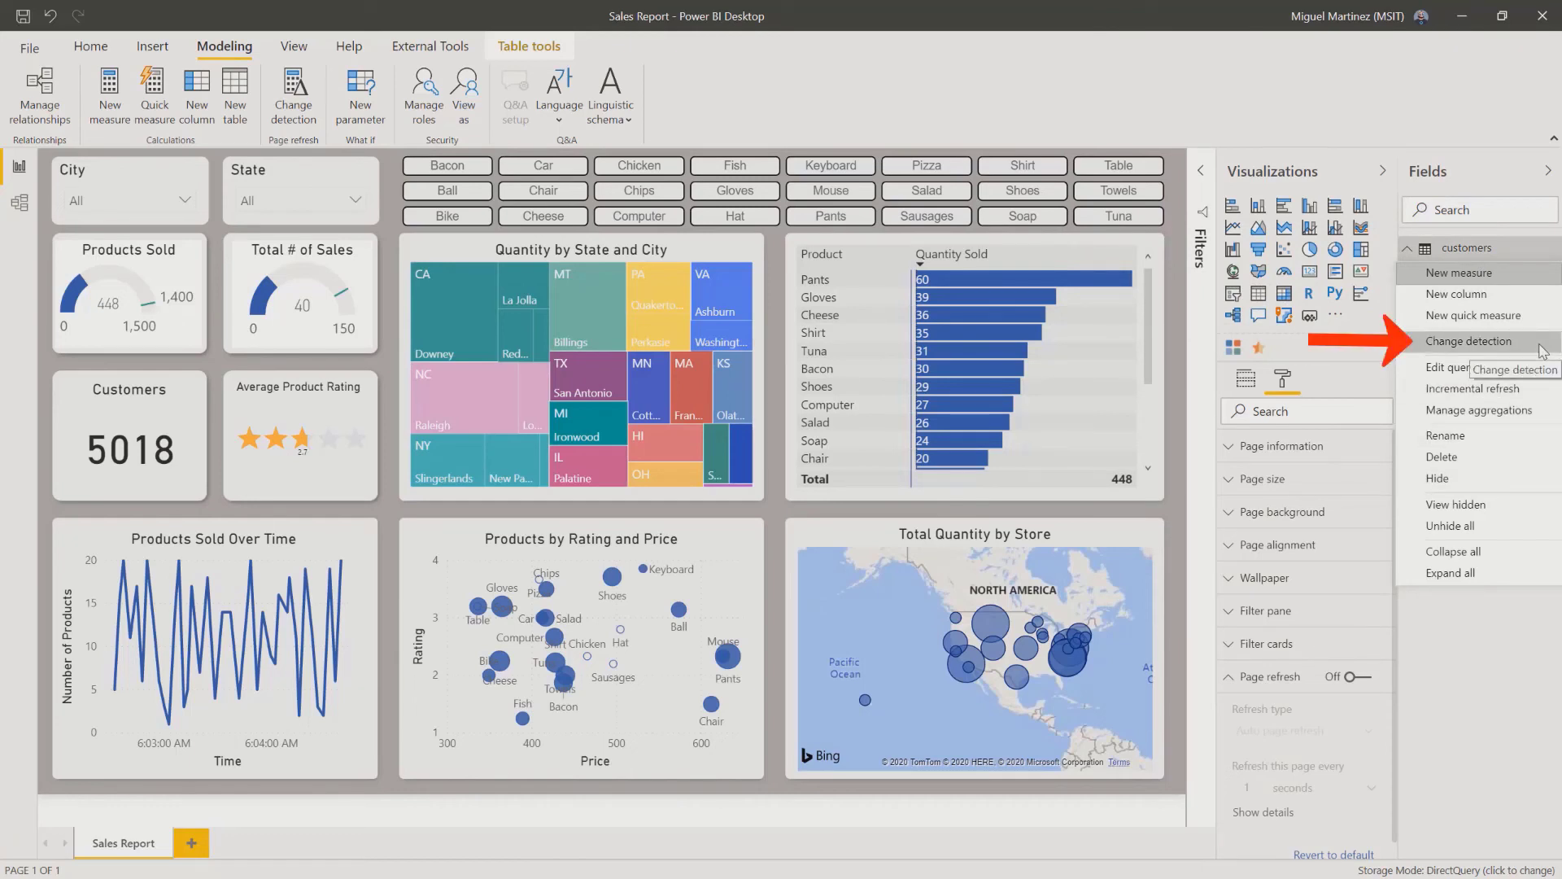
pyautogui.click(1276, 748)
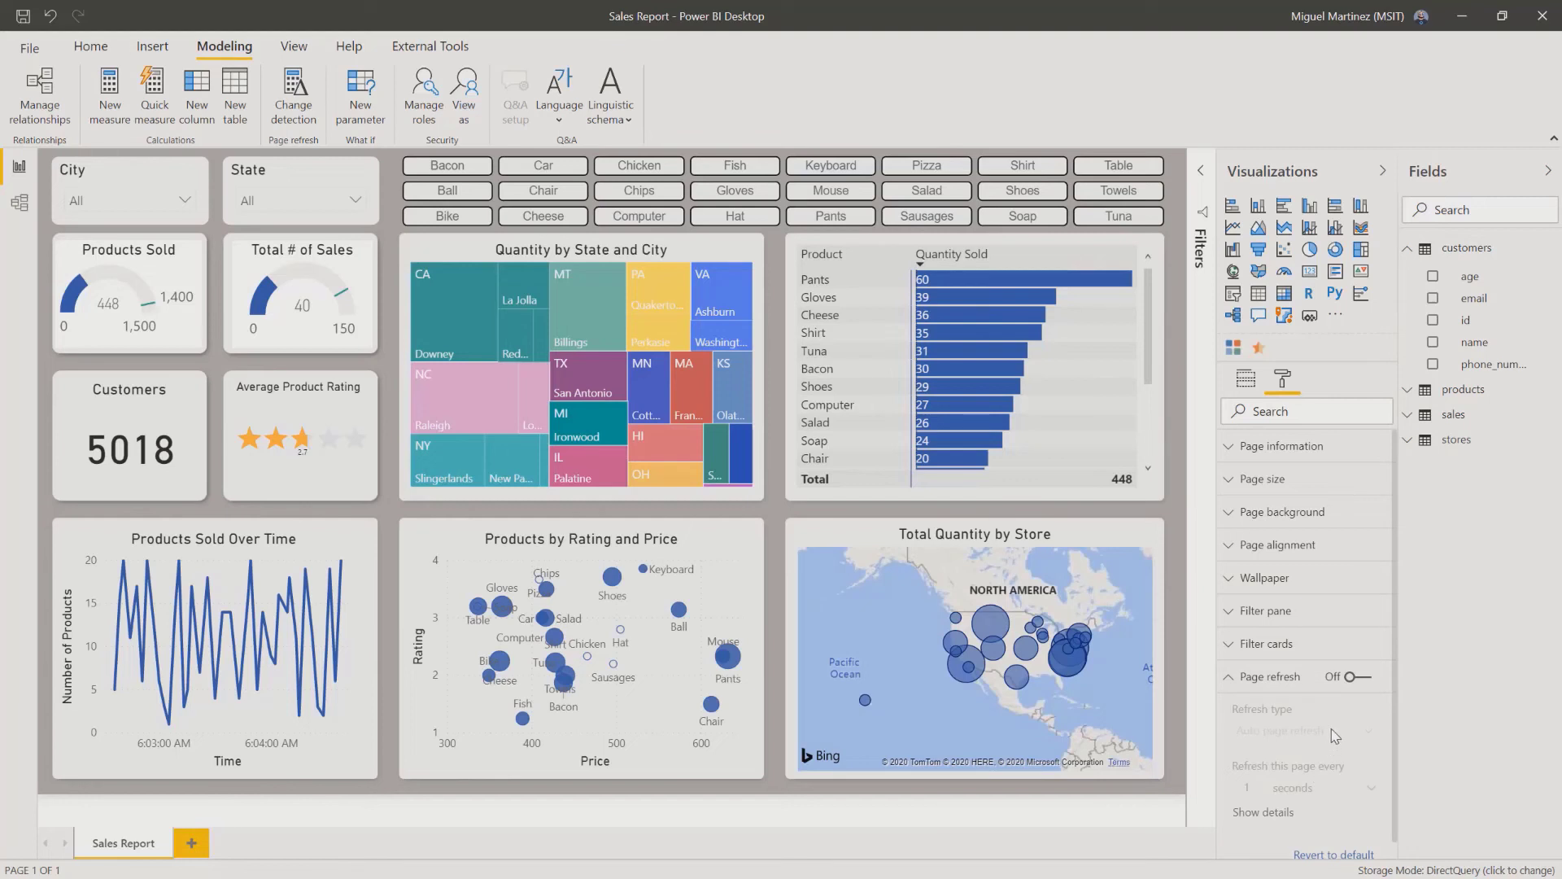
pyautogui.scroll(-1, 1357, 782)
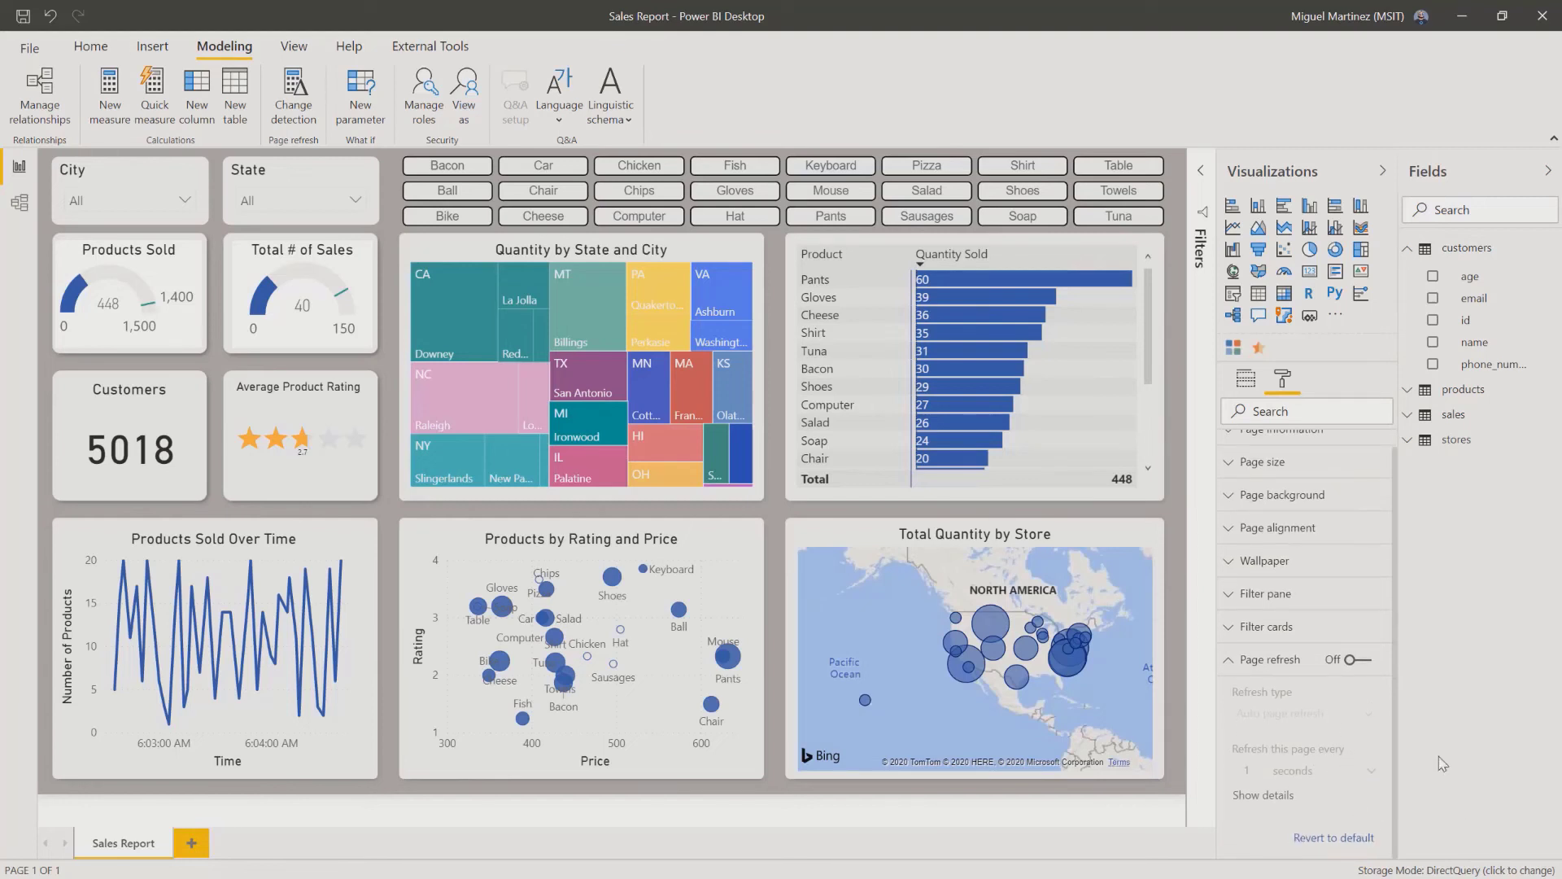
# - Define a new change detection measure that applies Count (Distinct) to the id field of the customers table
pyautogui.click(313, 122)
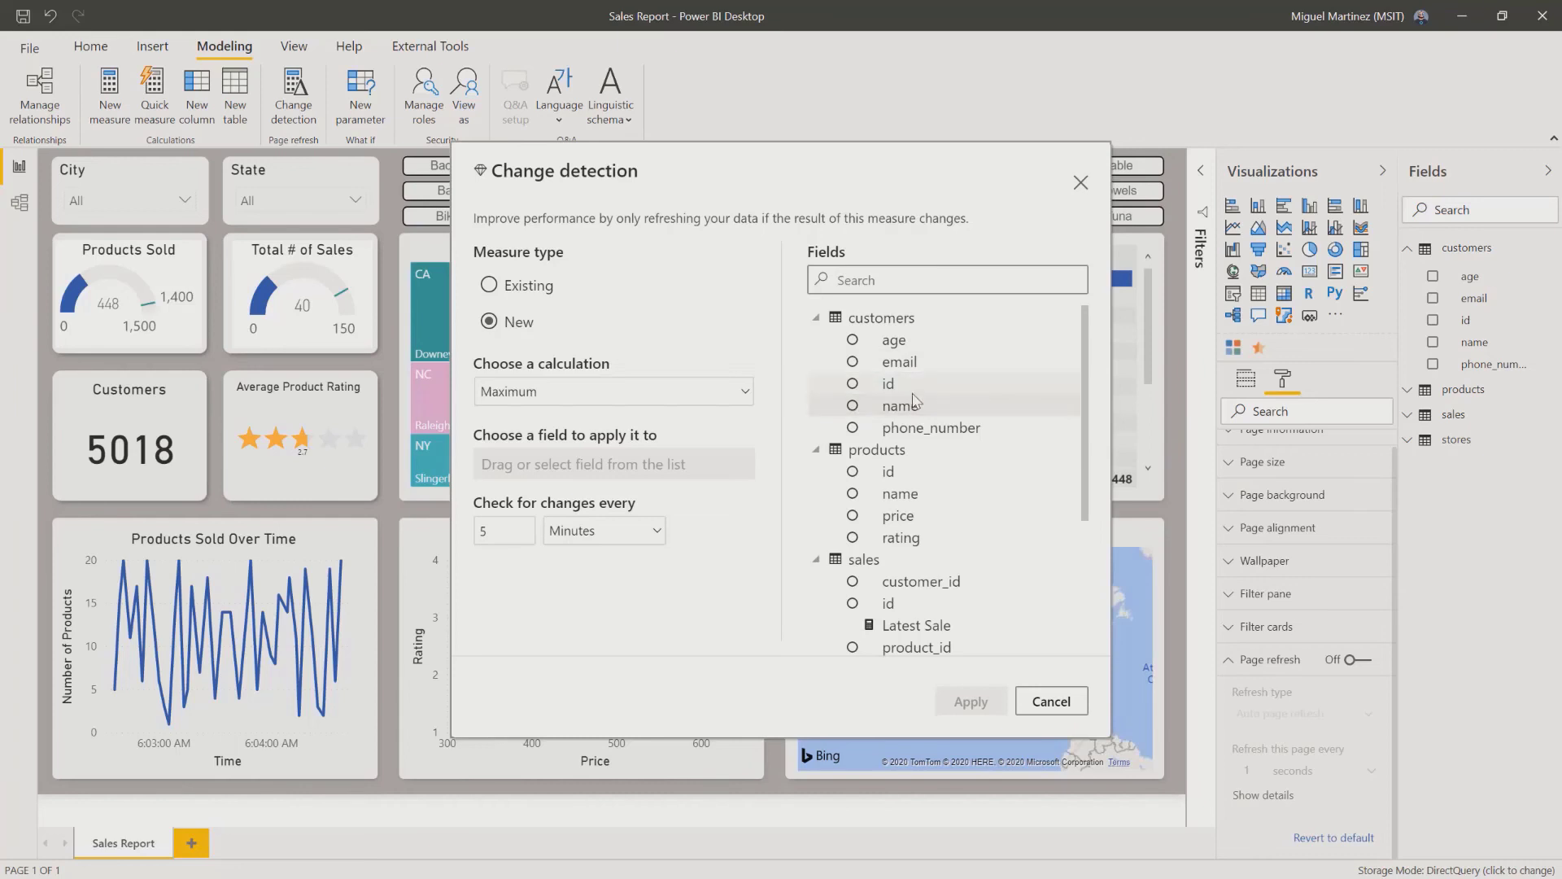
pyautogui.click(746, 397)
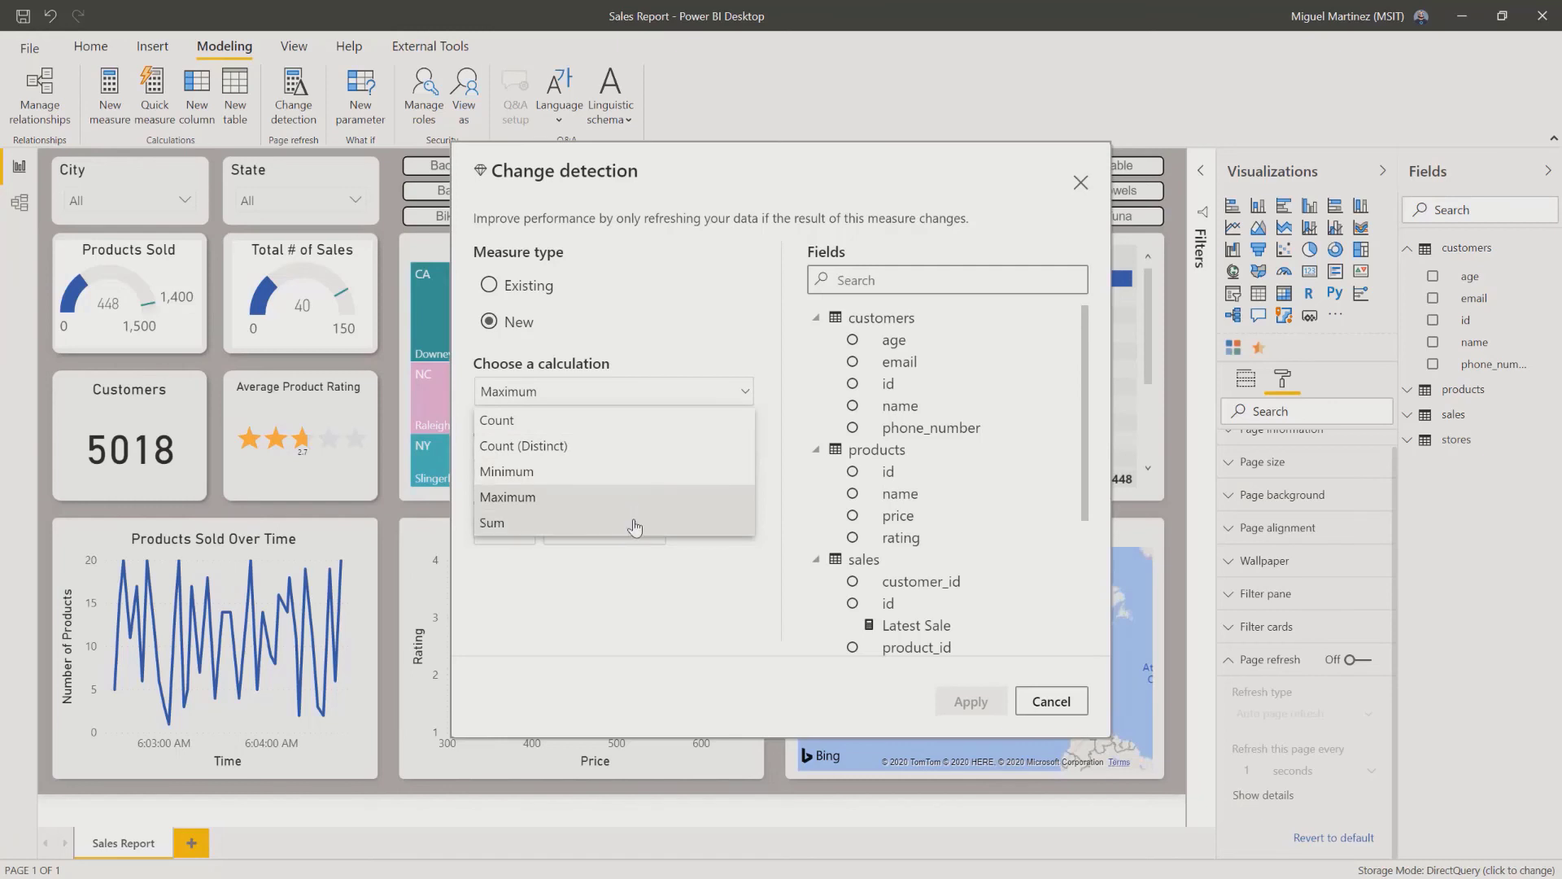
pyautogui.click(583, 453)
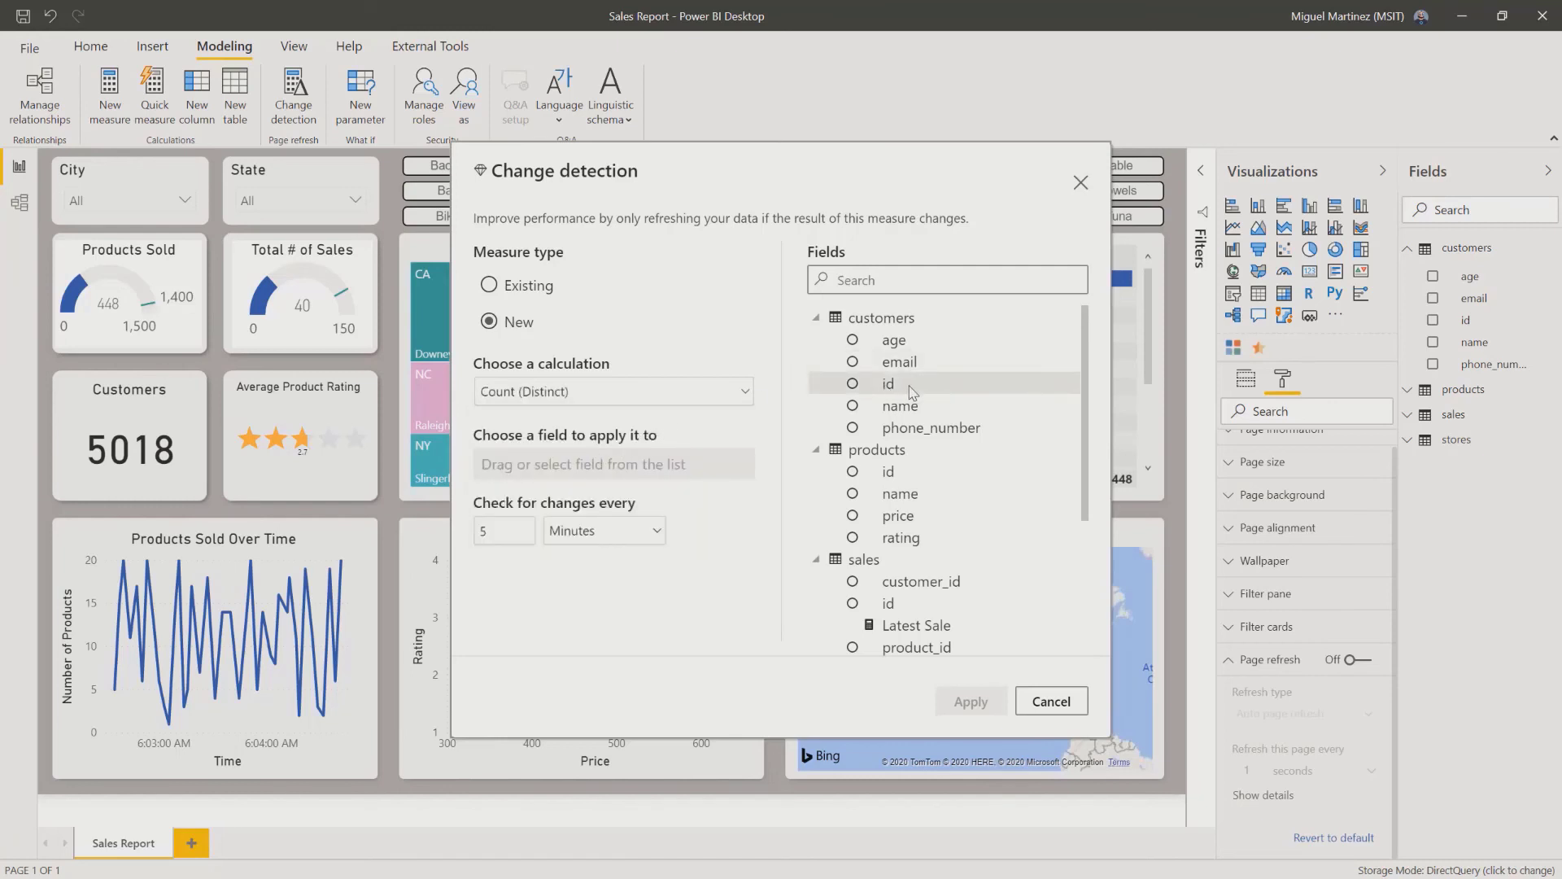
pyautogui.moveTo(912, 391); pyautogui.dragTo(568, 466)
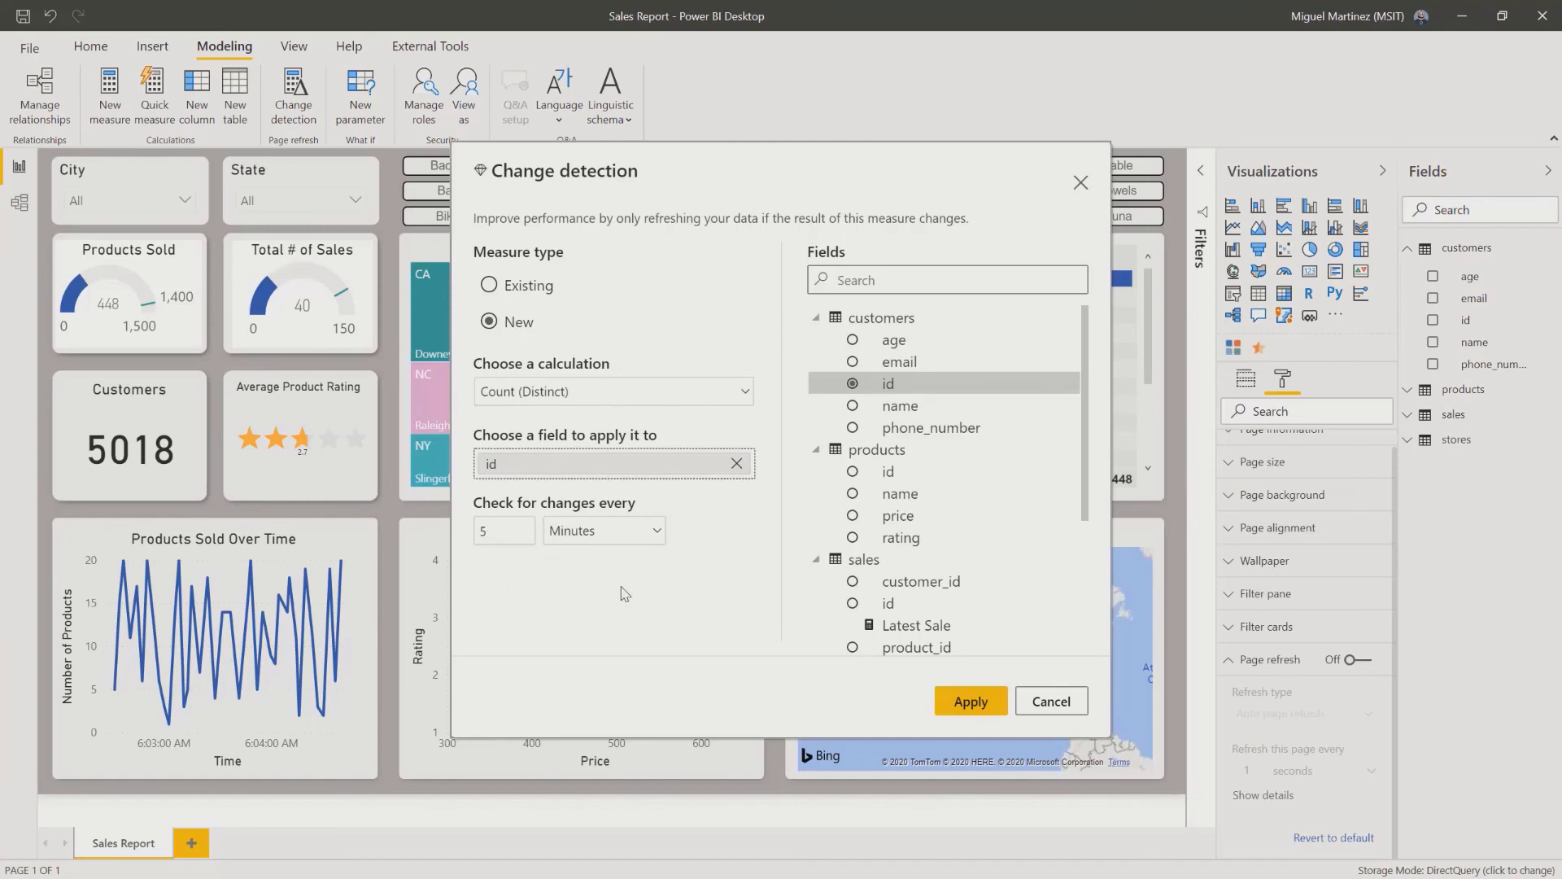
# - Set the change check interval to 2, switch its time unit away from minutes, and apply the change detection
pyautogui.doubleClick(483, 530)
pyautogui.write('2')
pyautogui.click(643, 533)
pyautogui.click(626, 562)
pyautogui.click(983, 715)
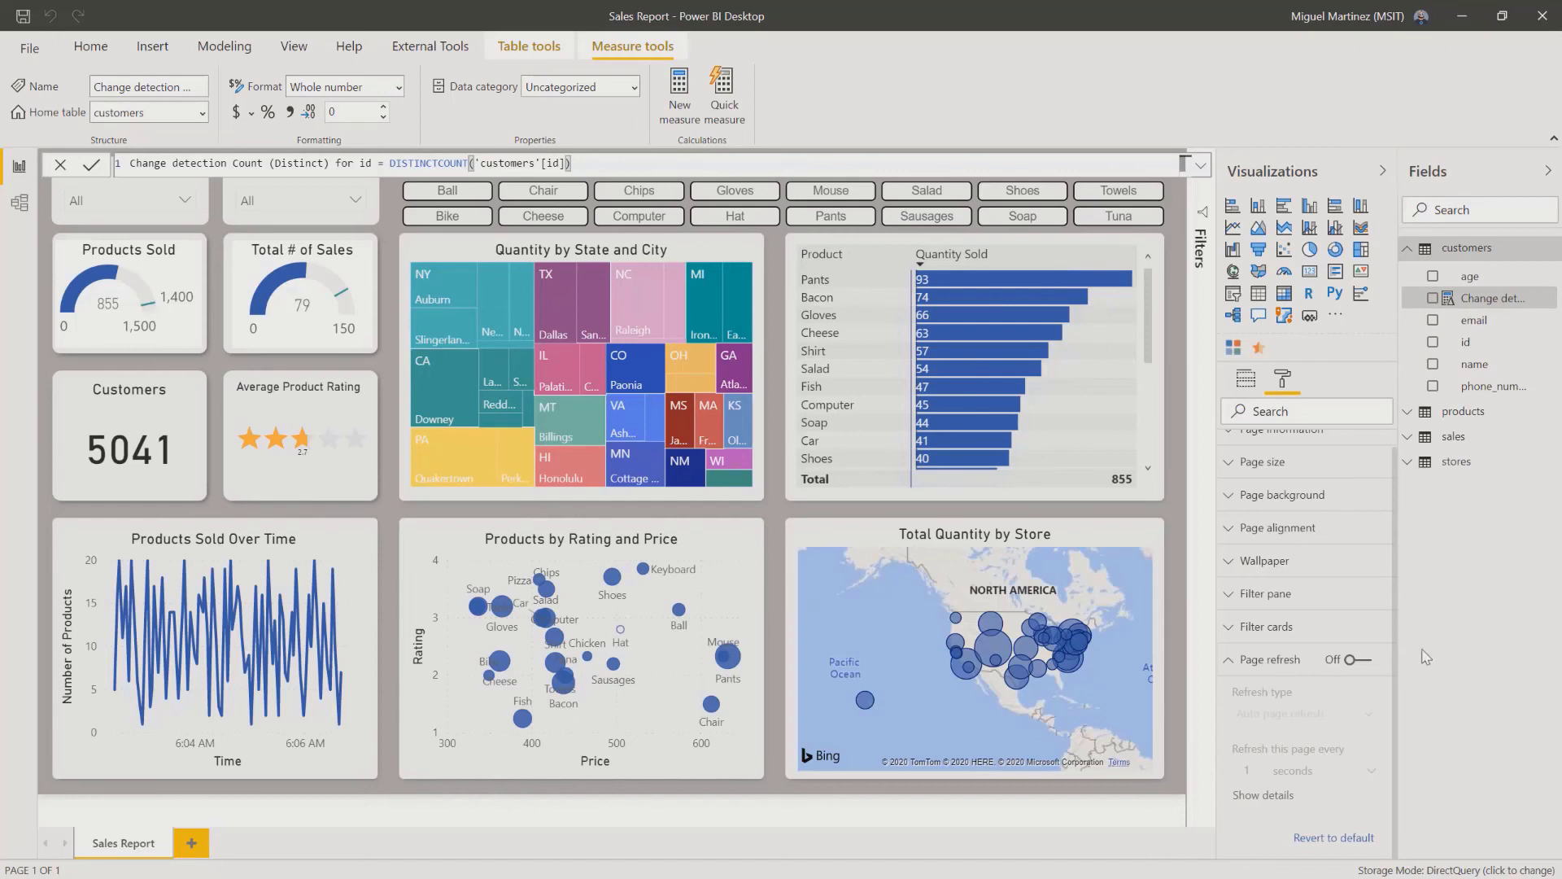
# - Turn page refresh back on for the report page and set its refresh type to Change detection
pyautogui.click(1360, 660)
pyautogui.click(1332, 716)
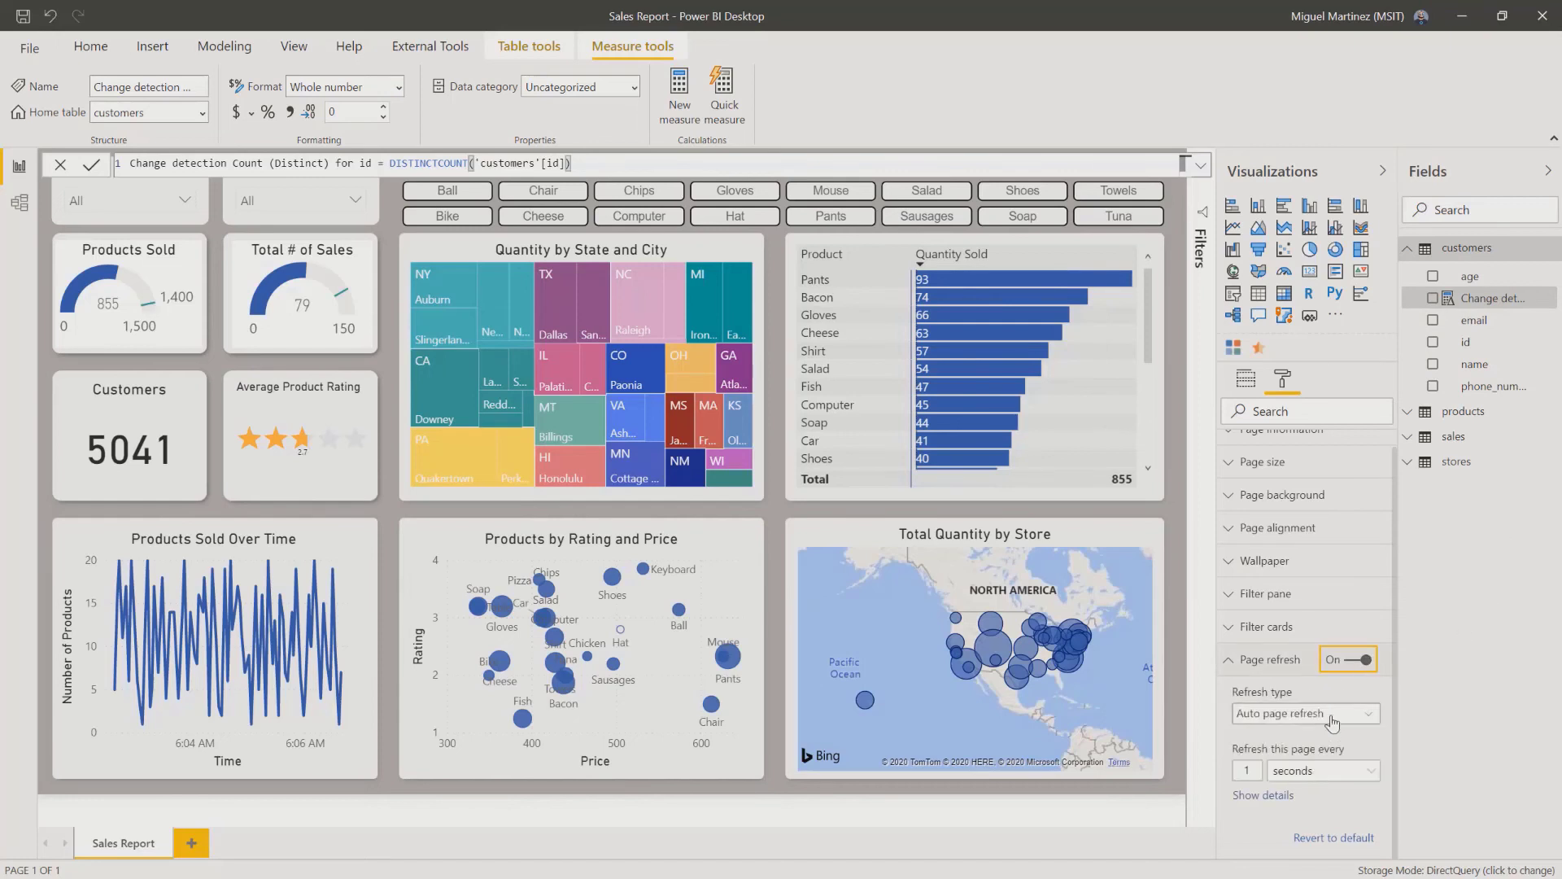
pyautogui.click(1318, 754)
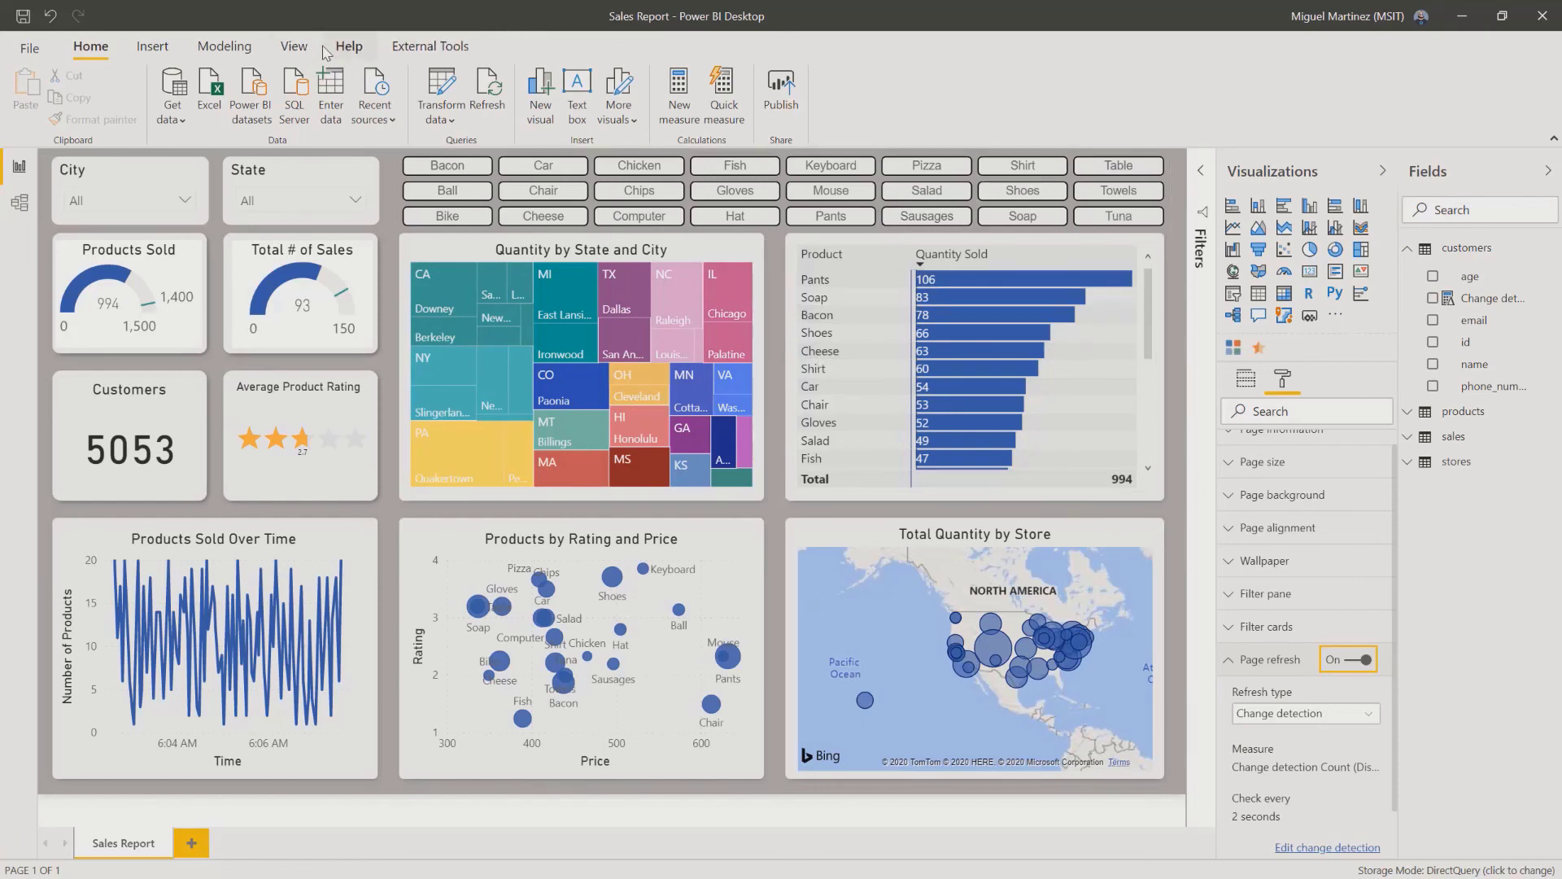
# - Open the Performance analyzer and record the report's activity over a few change detection cycles, ending with the recording stopped
pyautogui.click(295, 47)
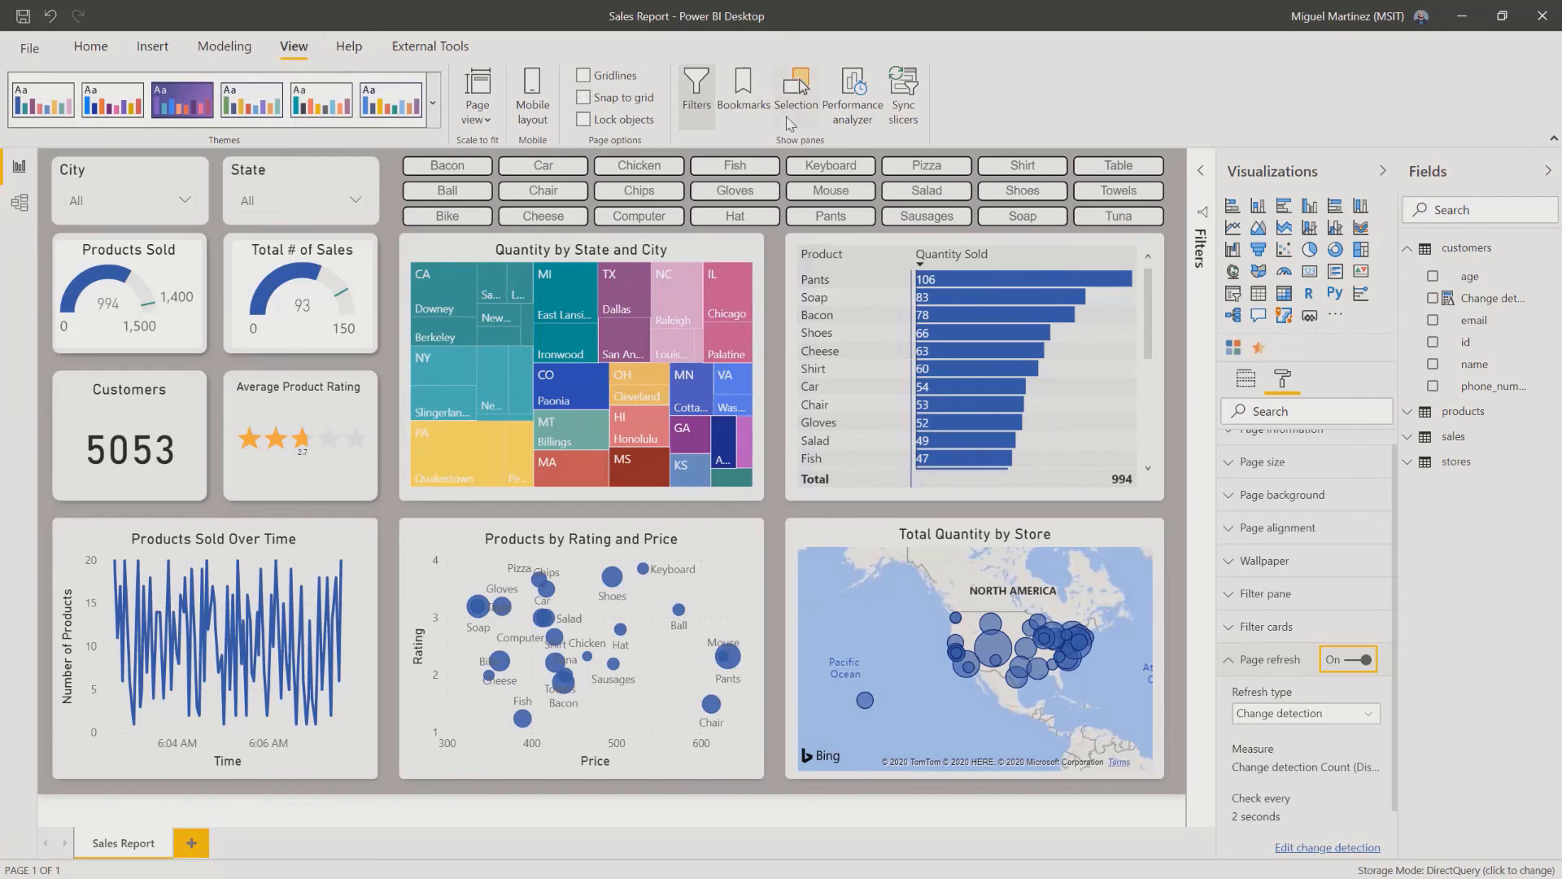
pyautogui.click(864, 119)
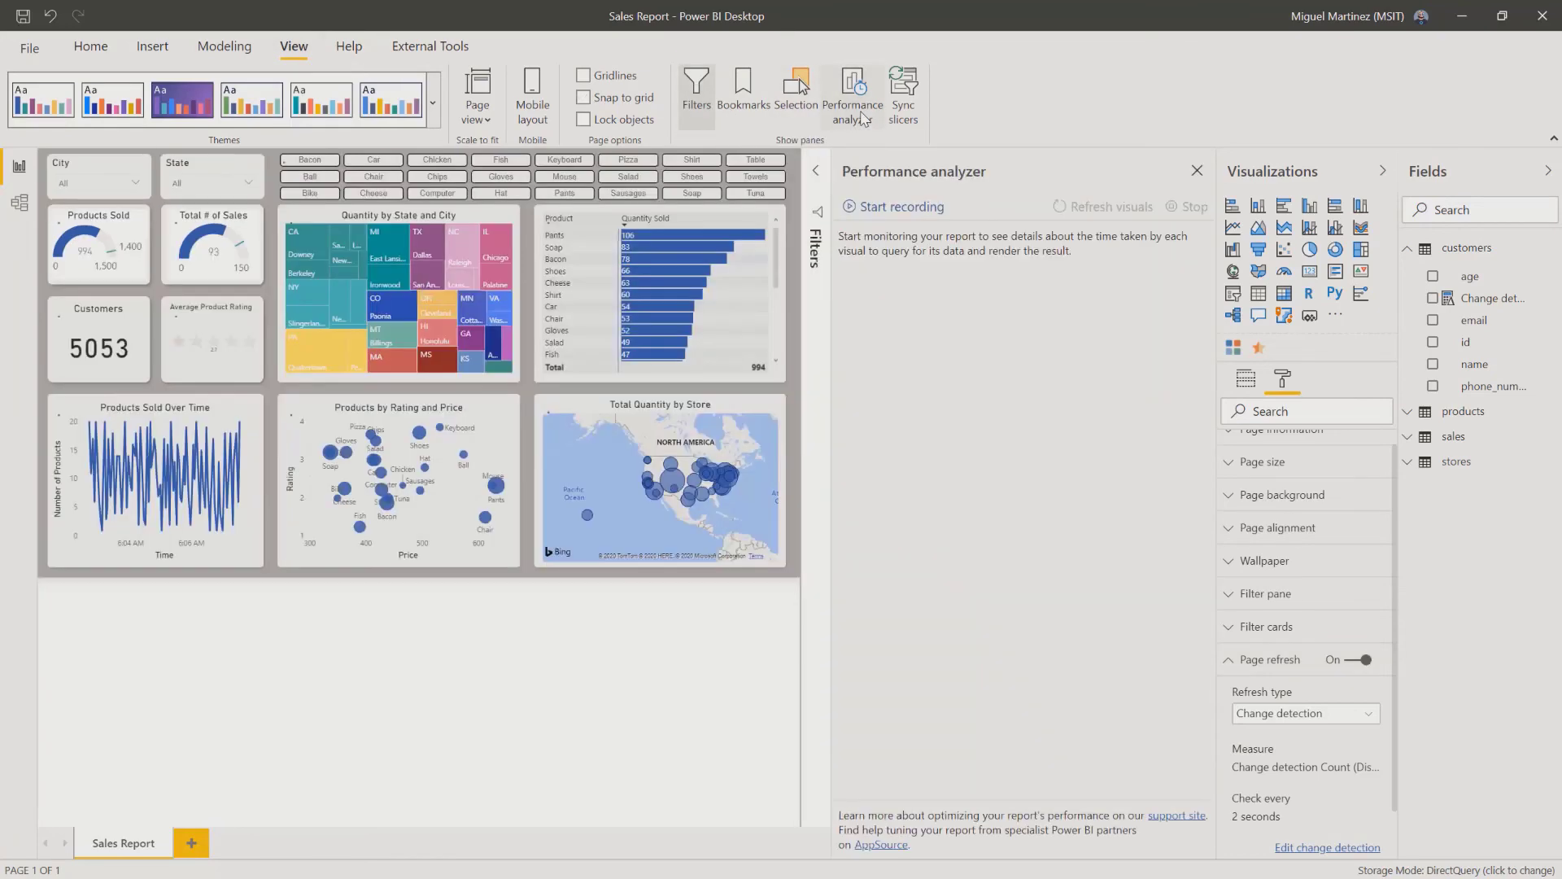
pyautogui.click(918, 214)
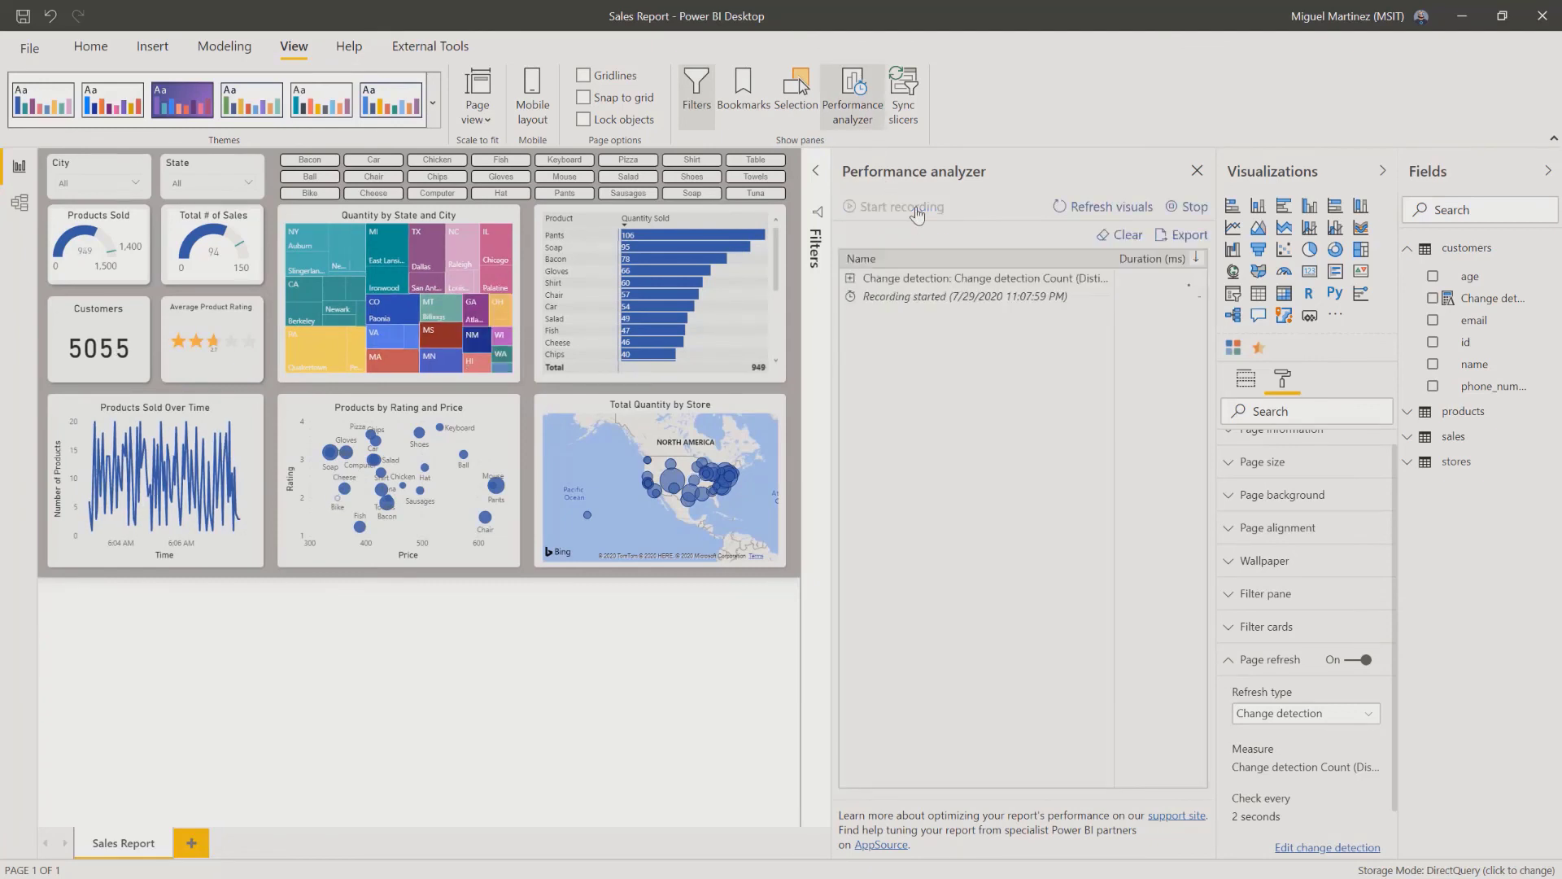
pyautogui.click(1194, 208)
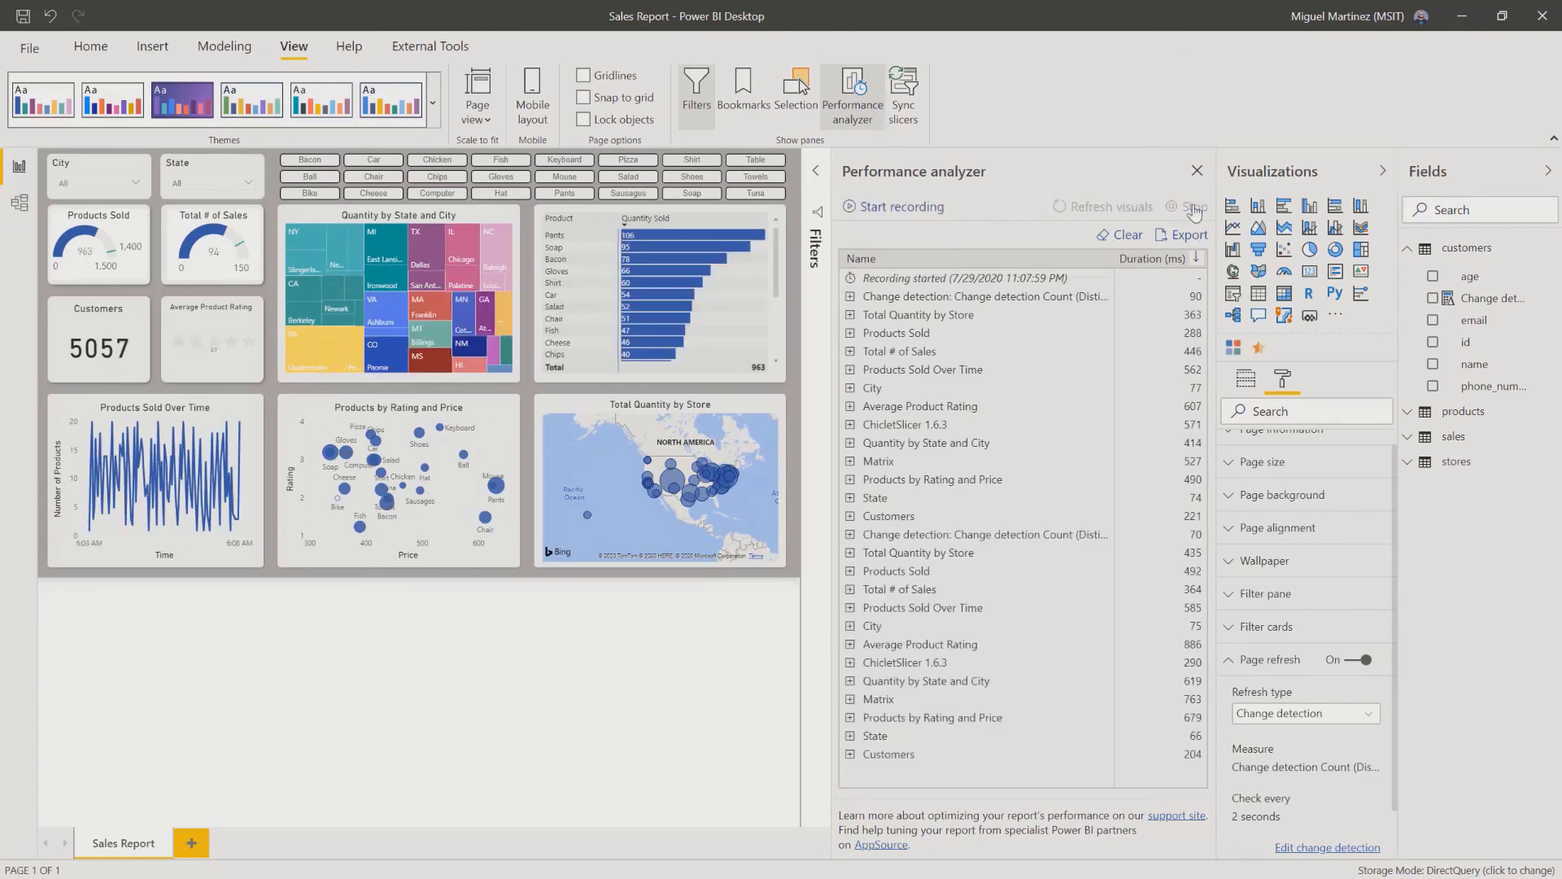
# - Examine the recorded duration breakdown of the first change detection query and compare it with that of the Average Product Rating visual
pyautogui.click(850, 296)
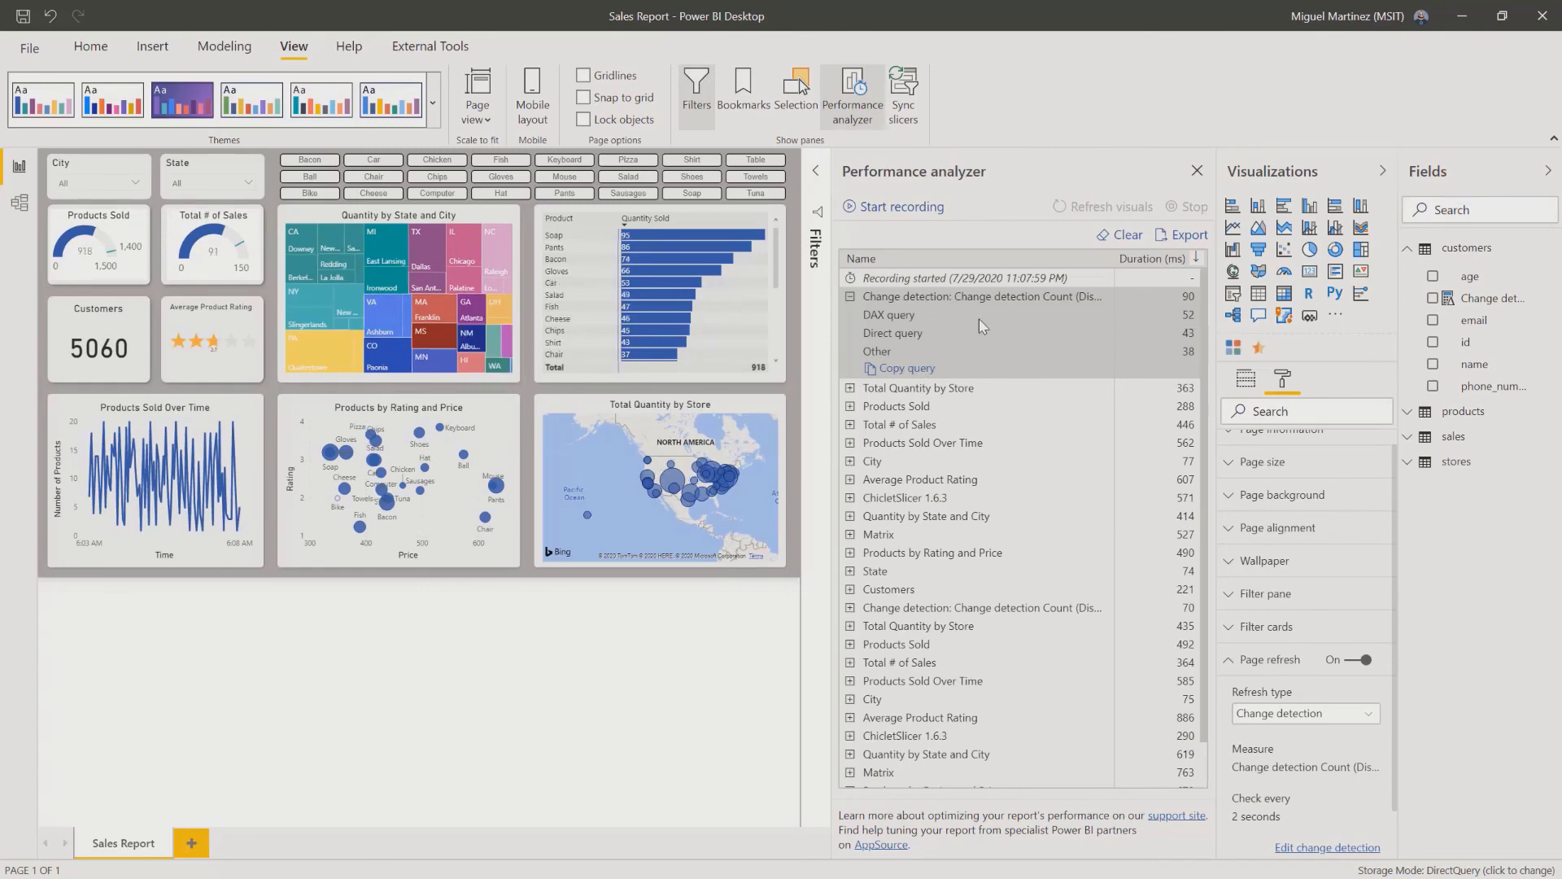
pyautogui.moveTo(874, 332)
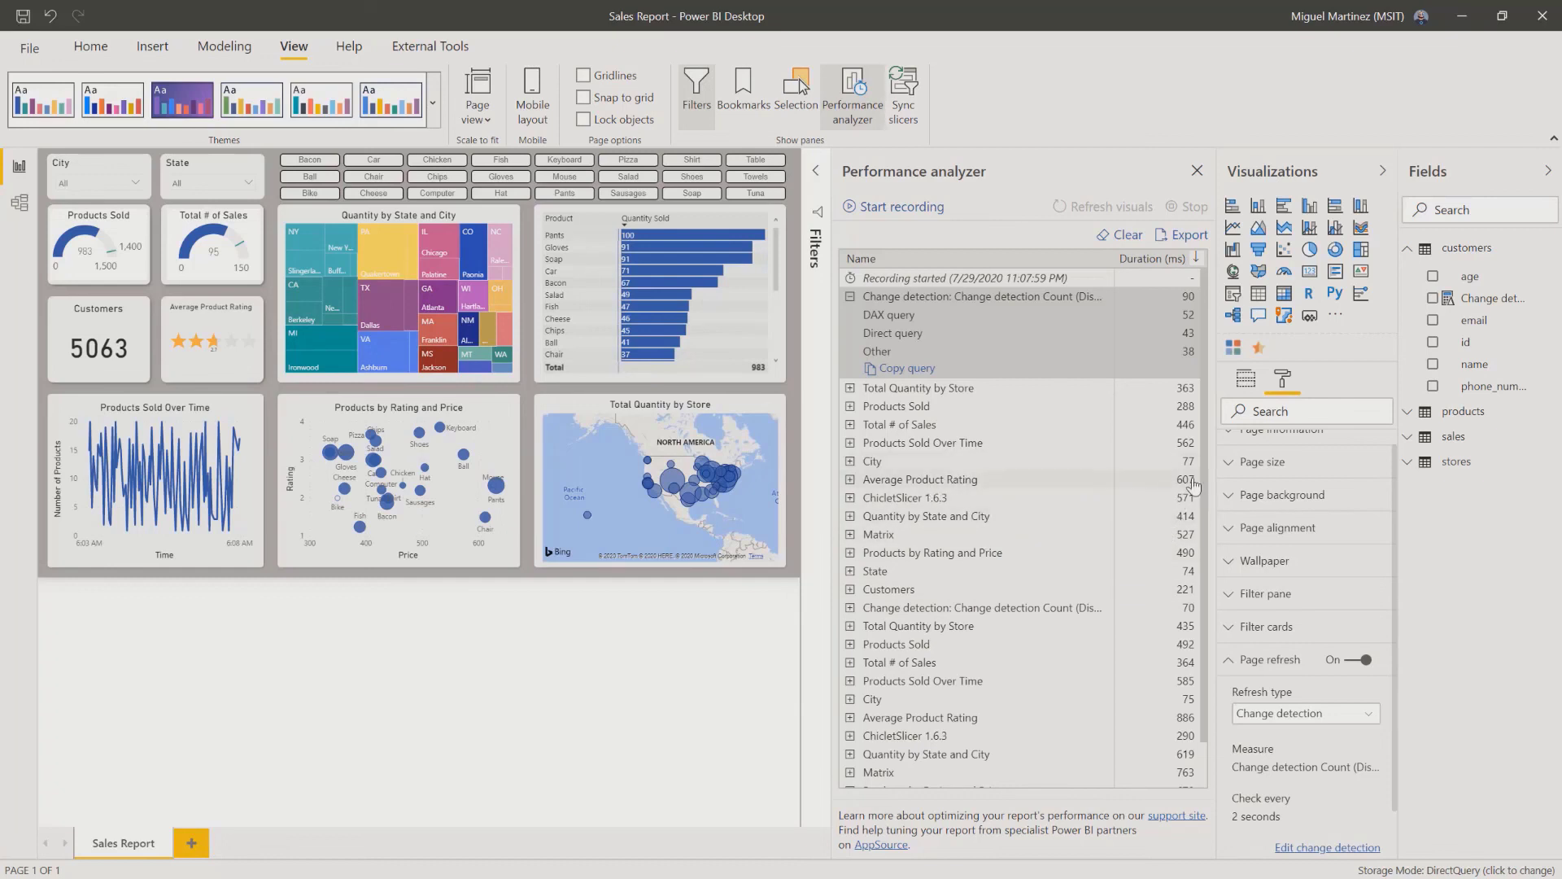
pyautogui.click(850, 480)
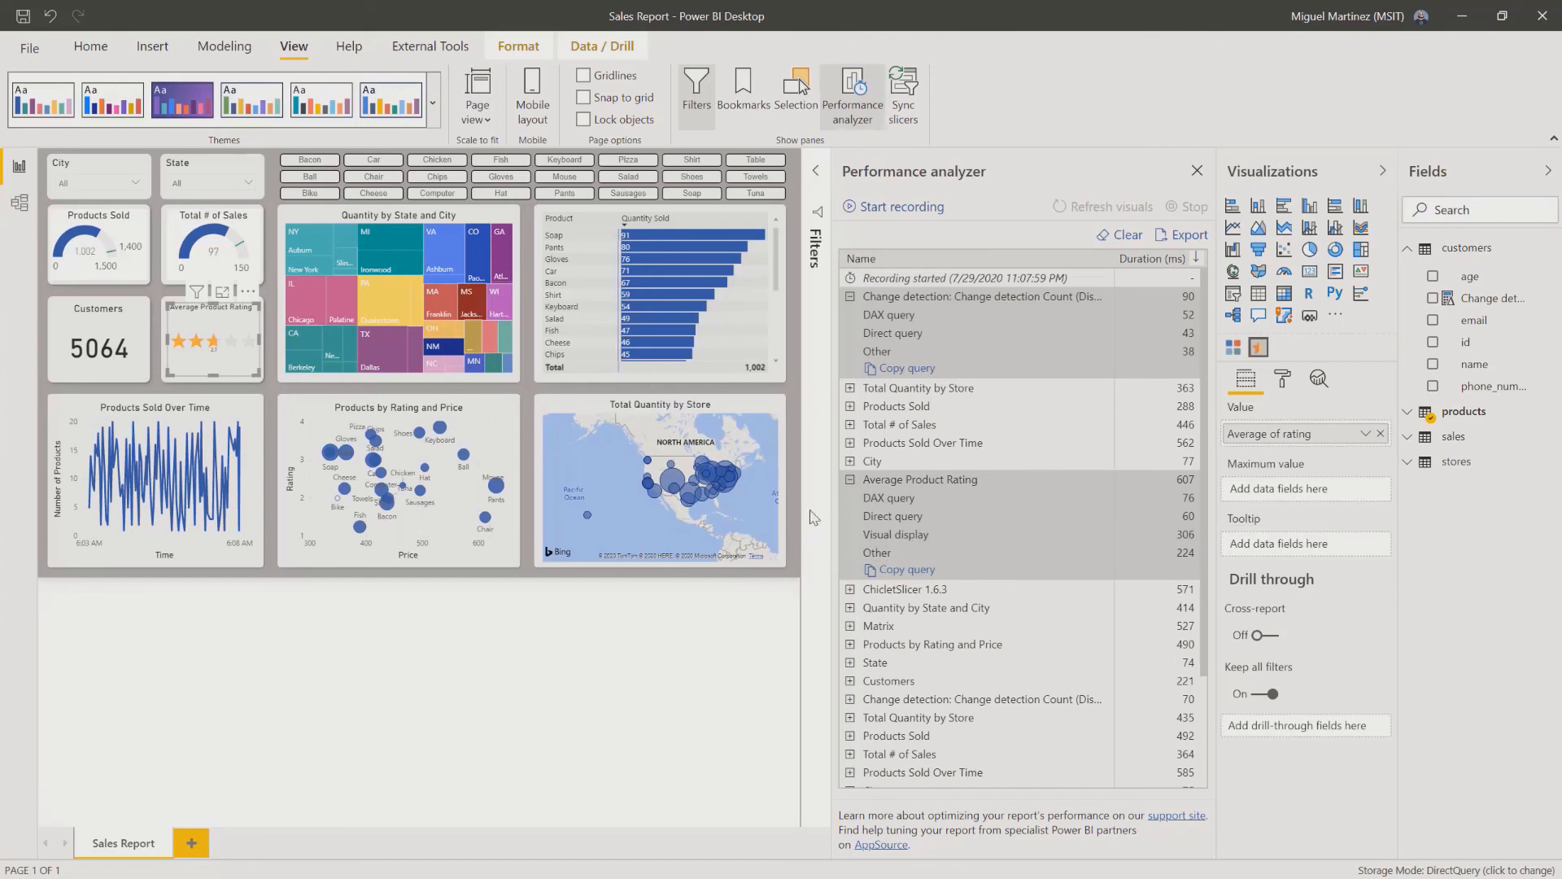
pyautogui.click(850, 480)
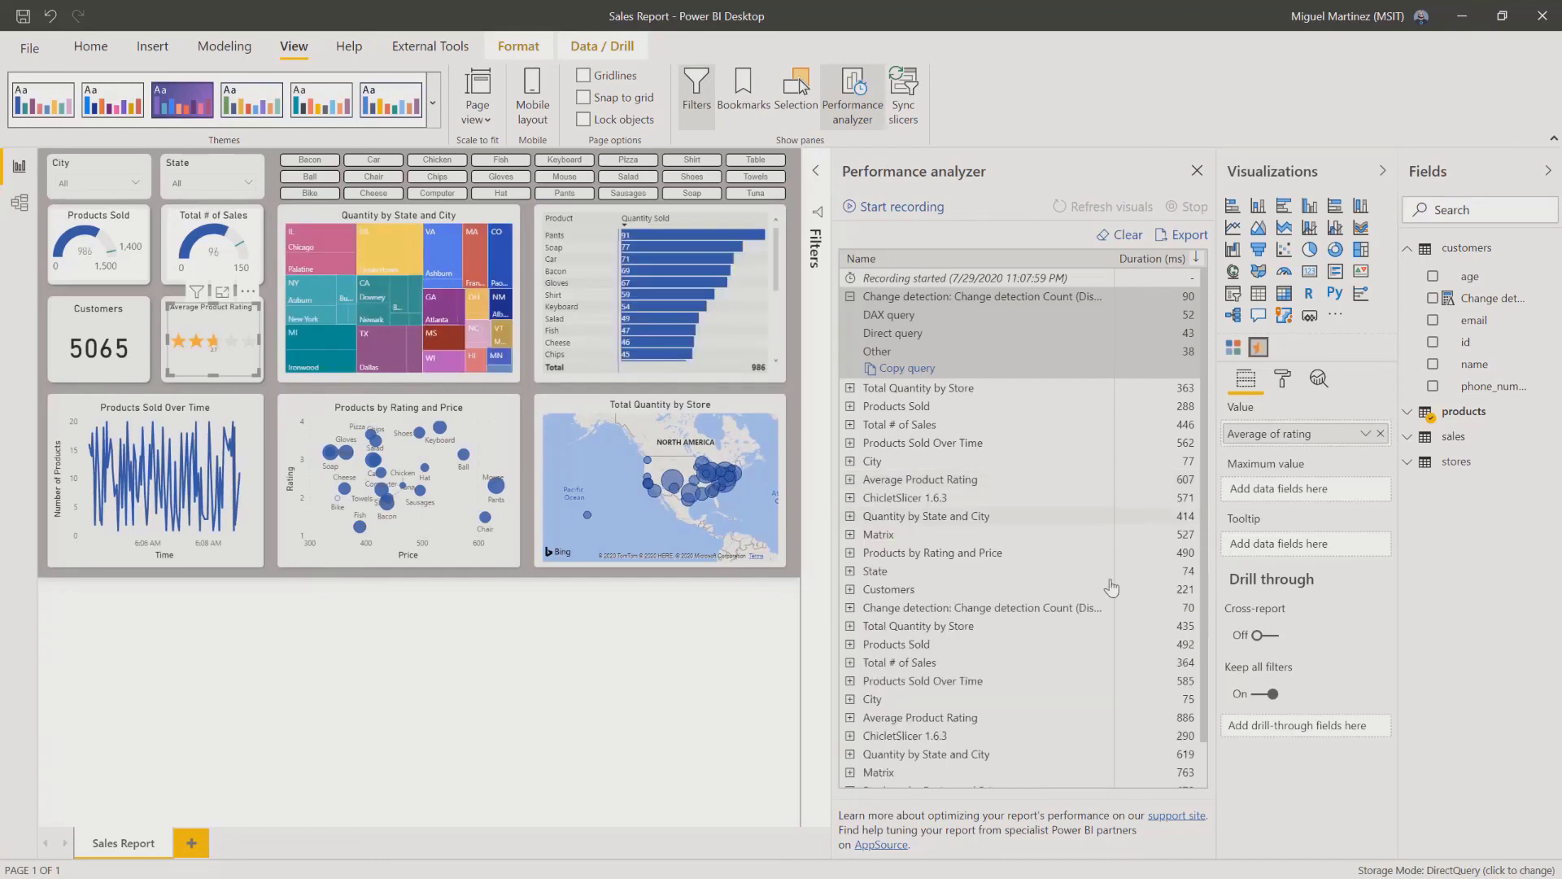
# - Turn off page refresh in the page's format settings and switch to the Real-time Demos workspace in the Power BI service
pyautogui.click(1284, 387)
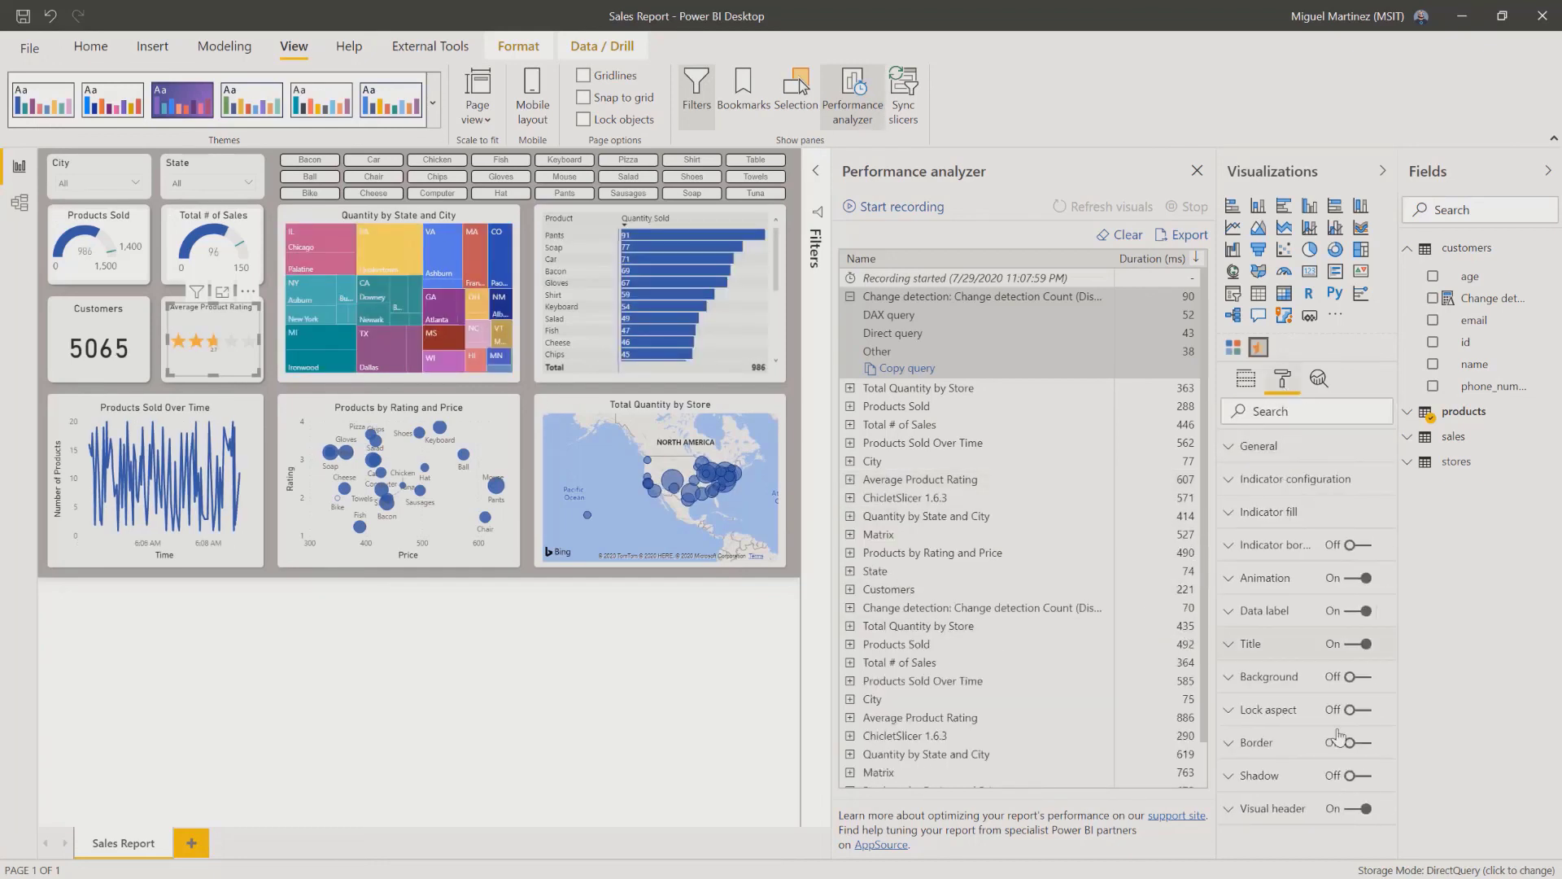
pyautogui.click(529, 581)
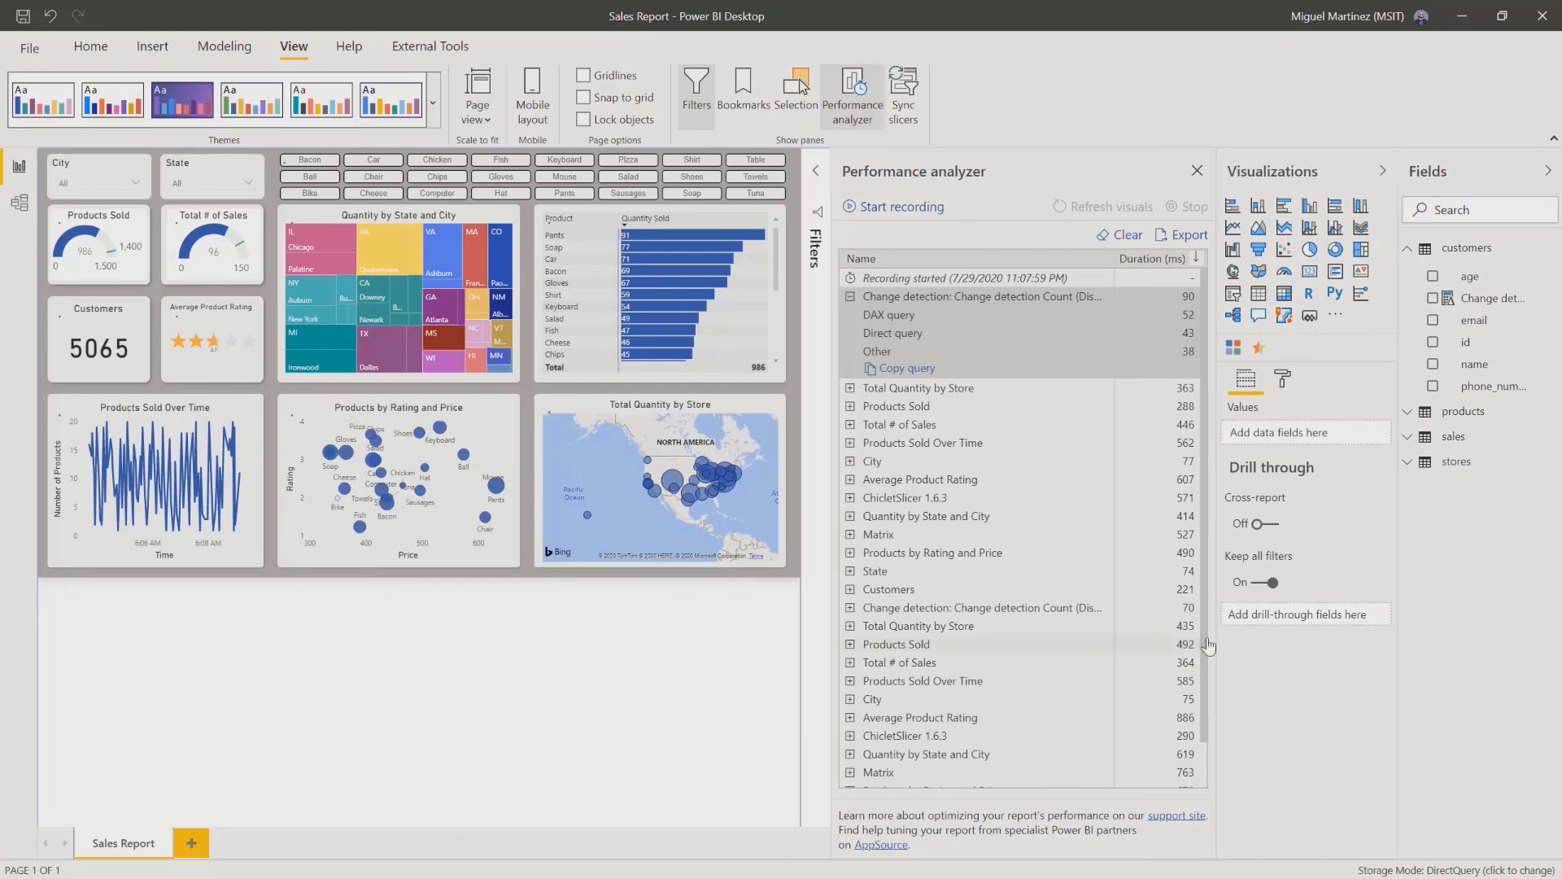
pyautogui.click(1283, 379)
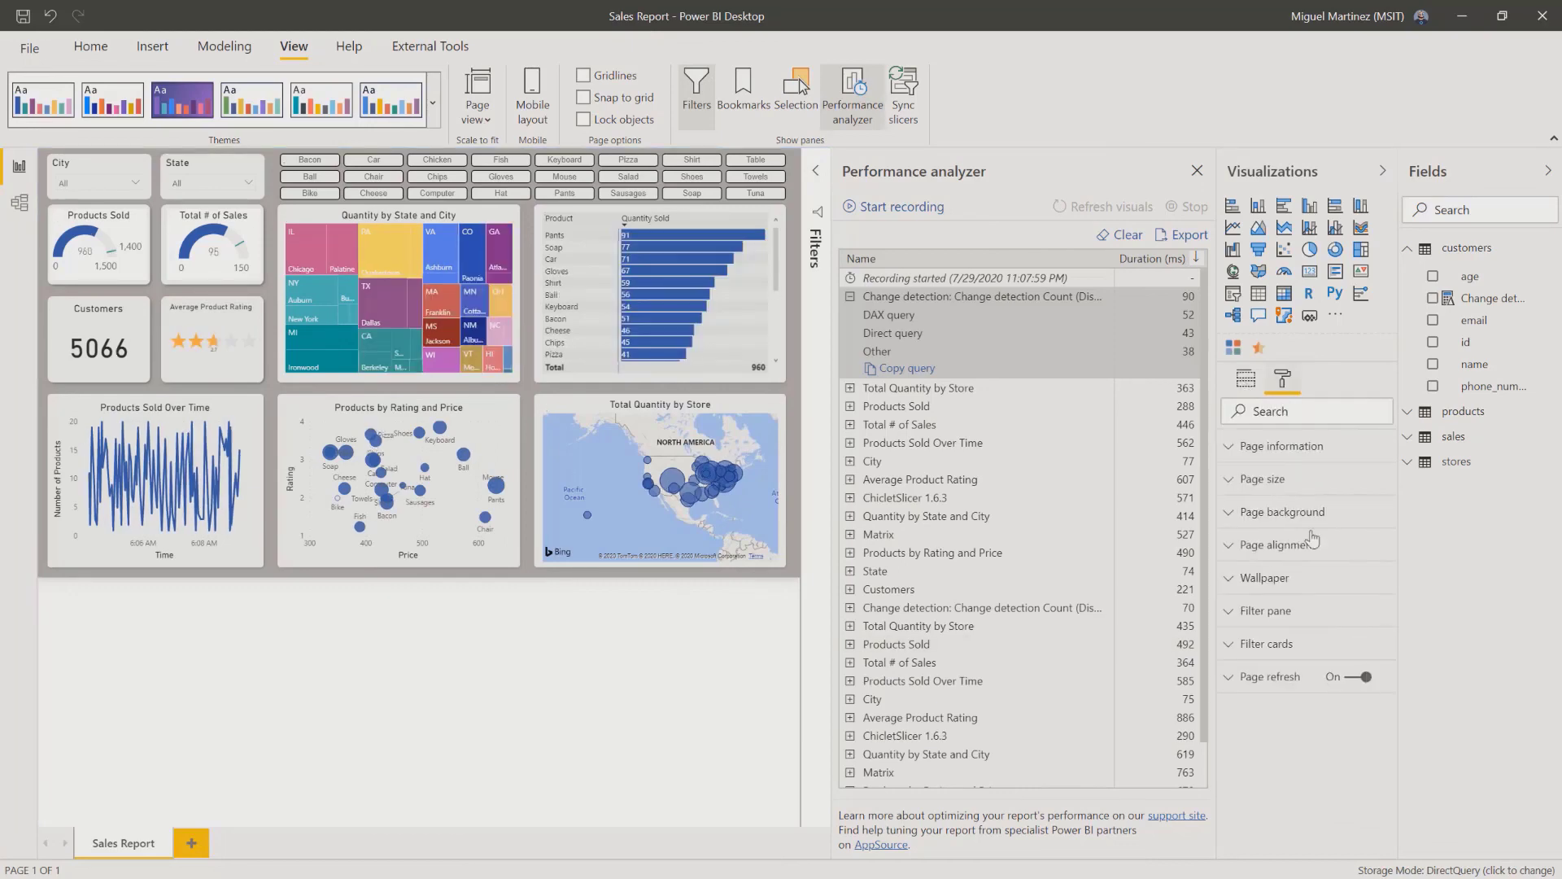
pyautogui.click(1360, 677)
pyautogui.hotkey('alt', 'Tab')
pyautogui.hotkey('alt', 'Tab')
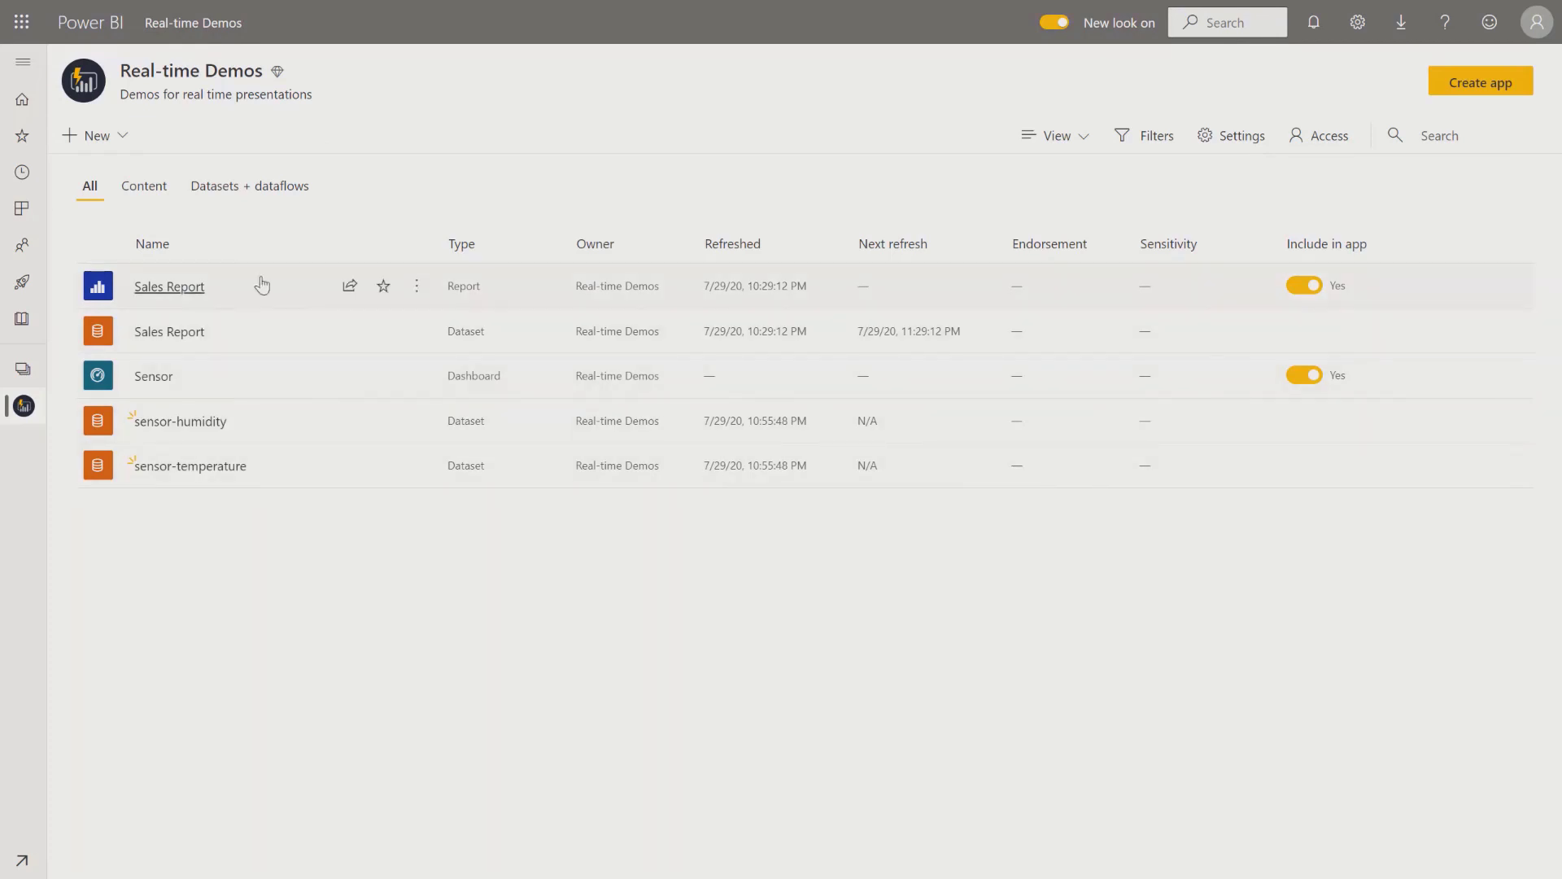
# - Open the Sales Report from the workspace for editing, turn on page refresh for its page, and show the refresh settings
pyautogui.click(166, 287)
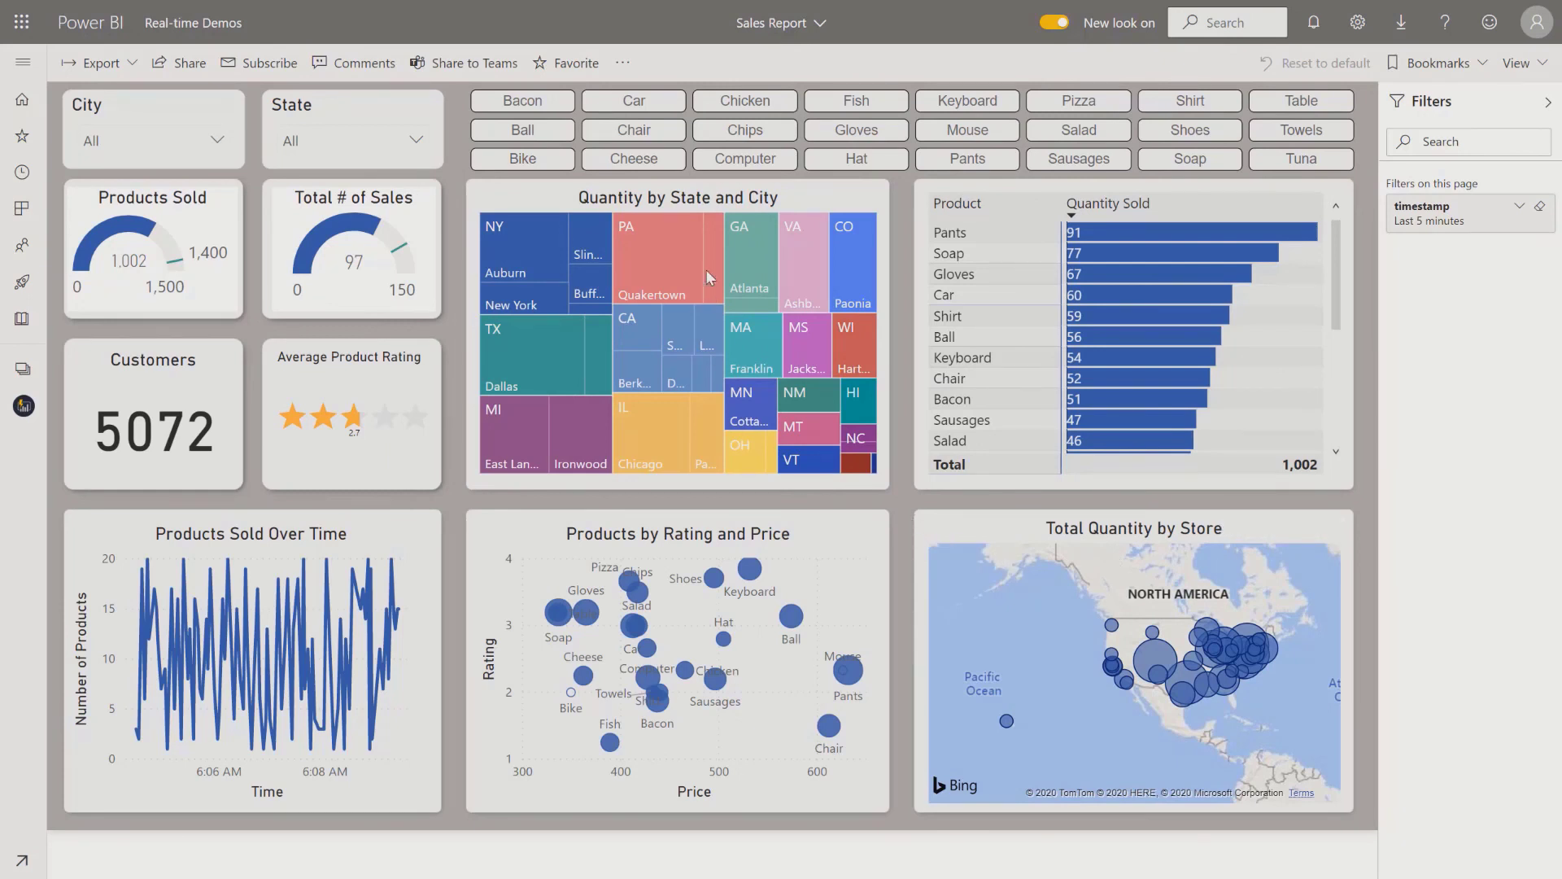
pyautogui.click(624, 65)
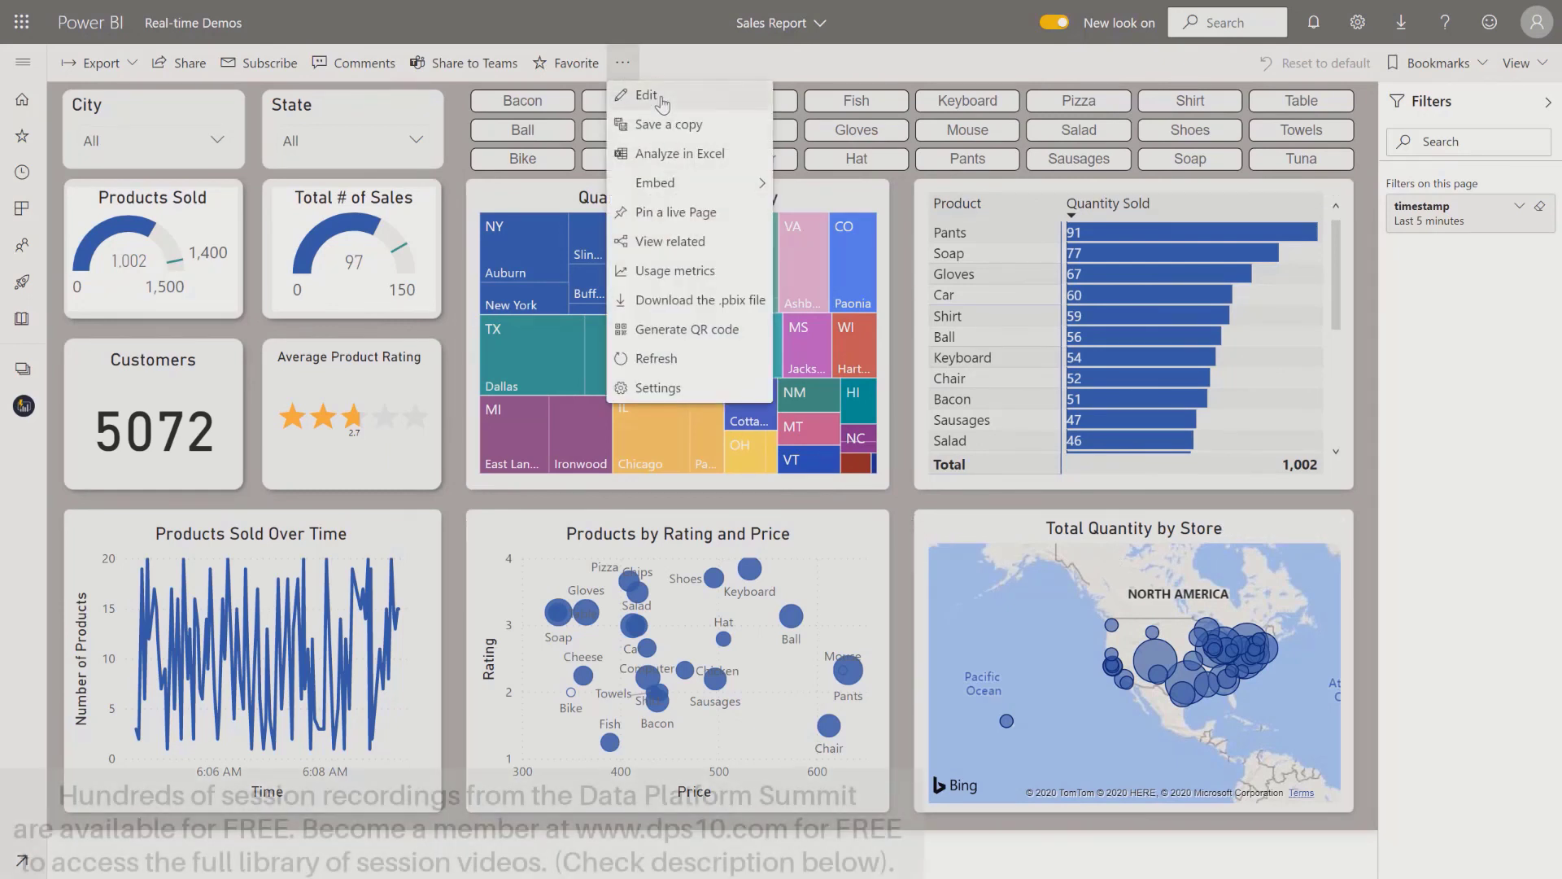
pyautogui.click(661, 96)
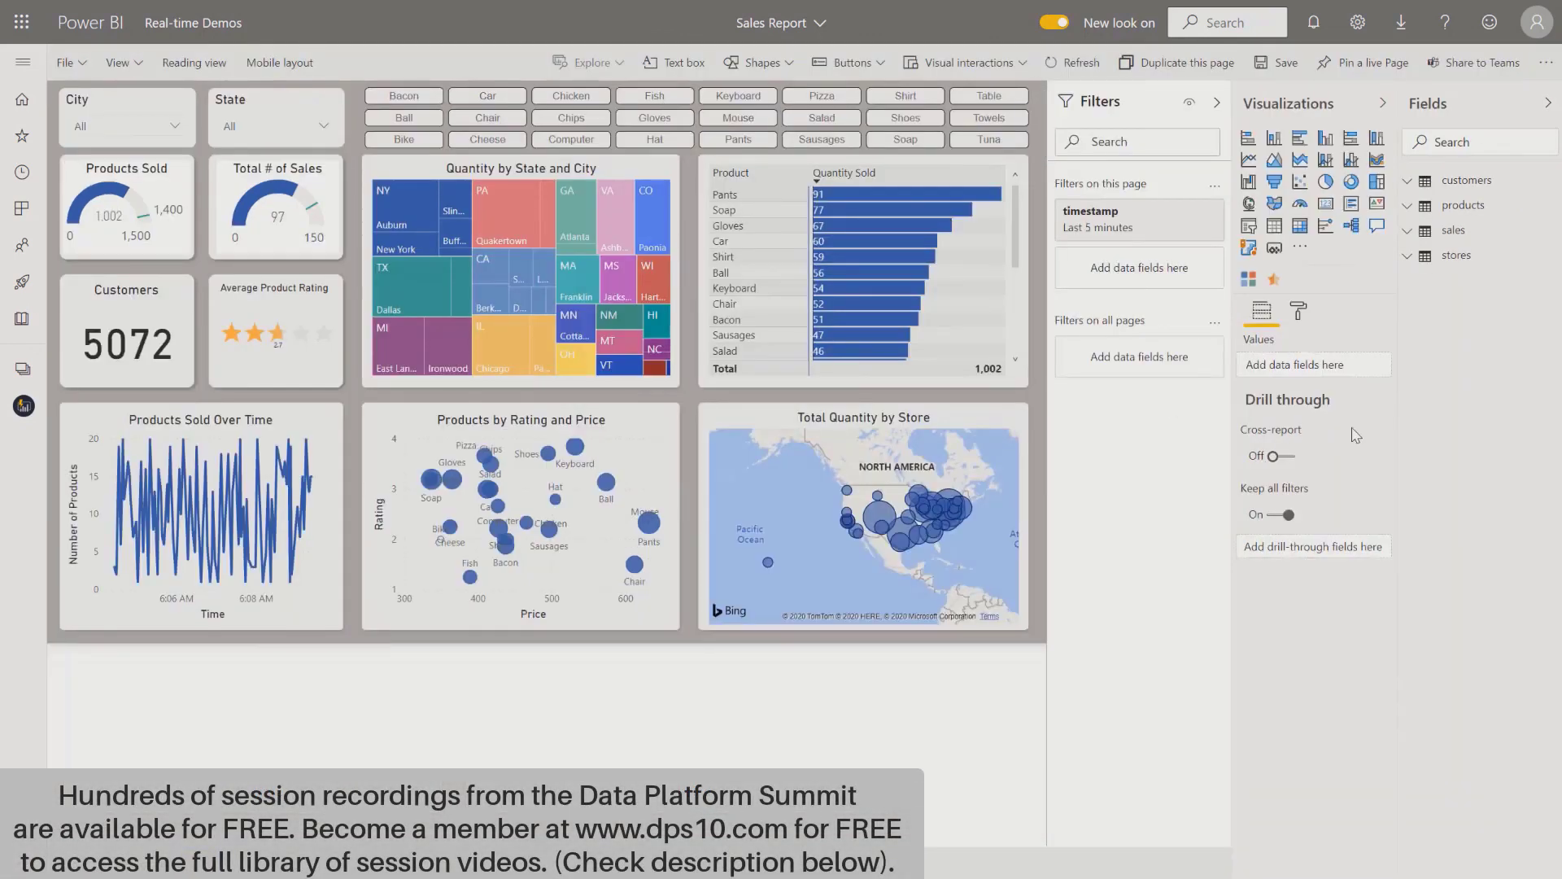
pyautogui.click(1305, 319)
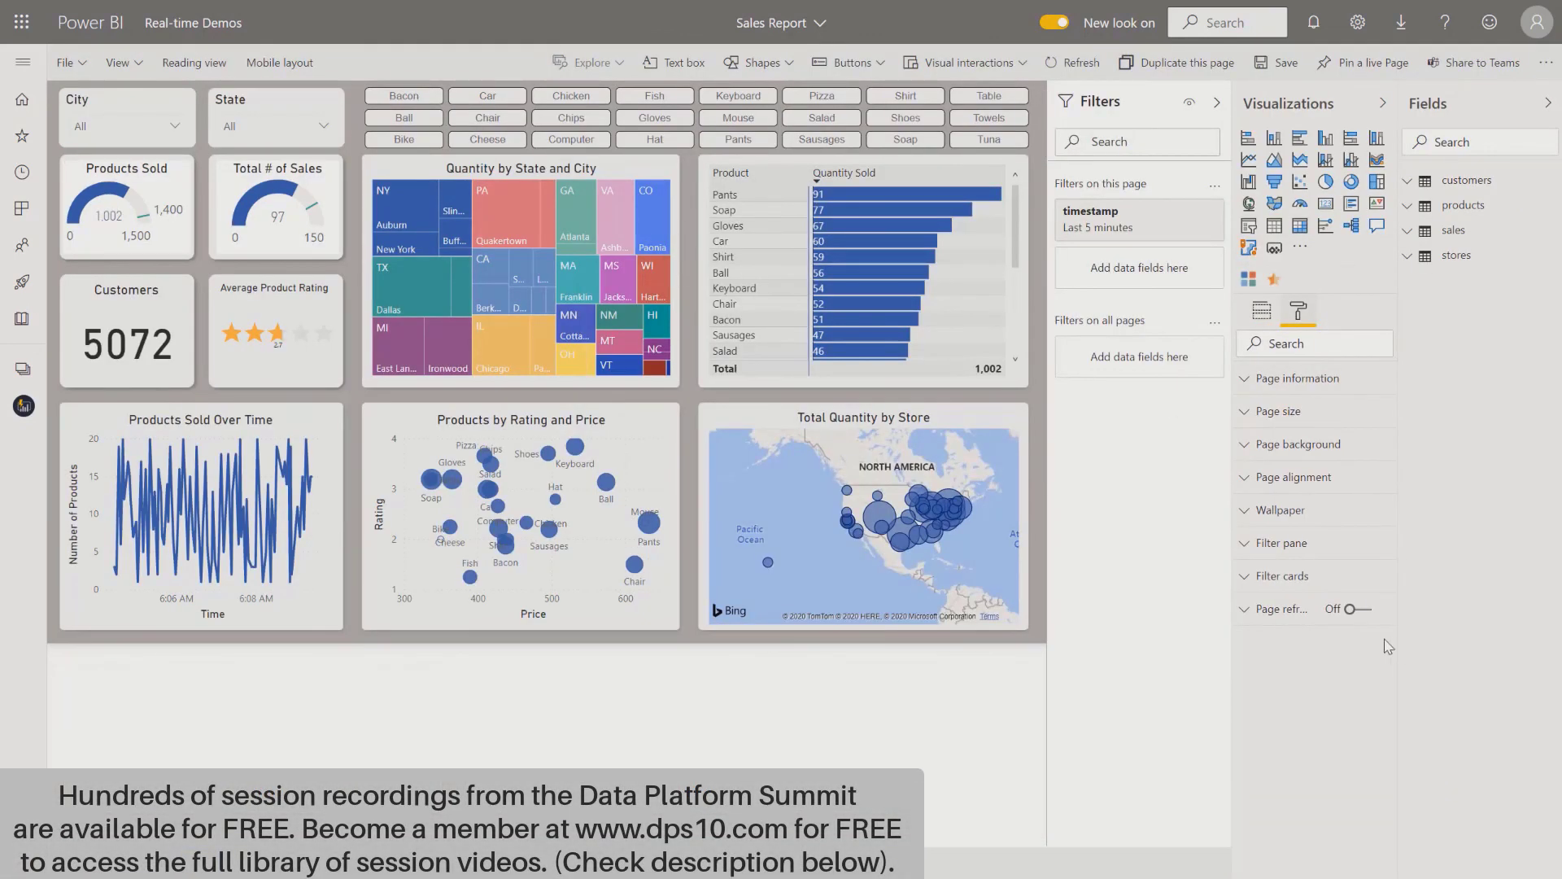
pyautogui.click(1365, 611)
pyautogui.click(1244, 610)
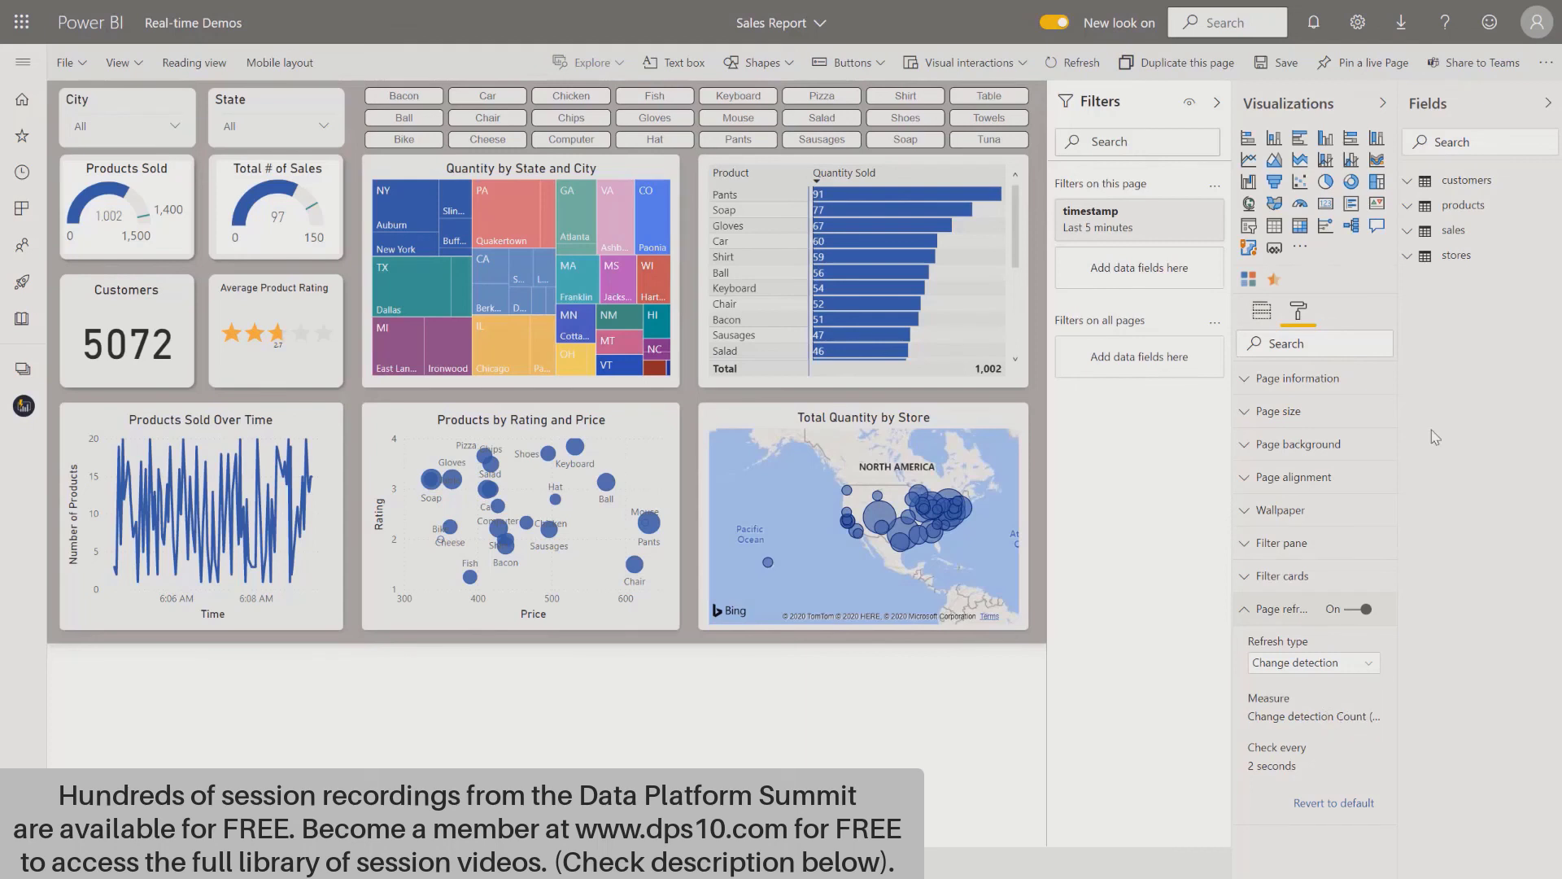
# - Expand the customers table to show the change detection measure, save the report, and return to reading view
pyautogui.click(1417, 187)
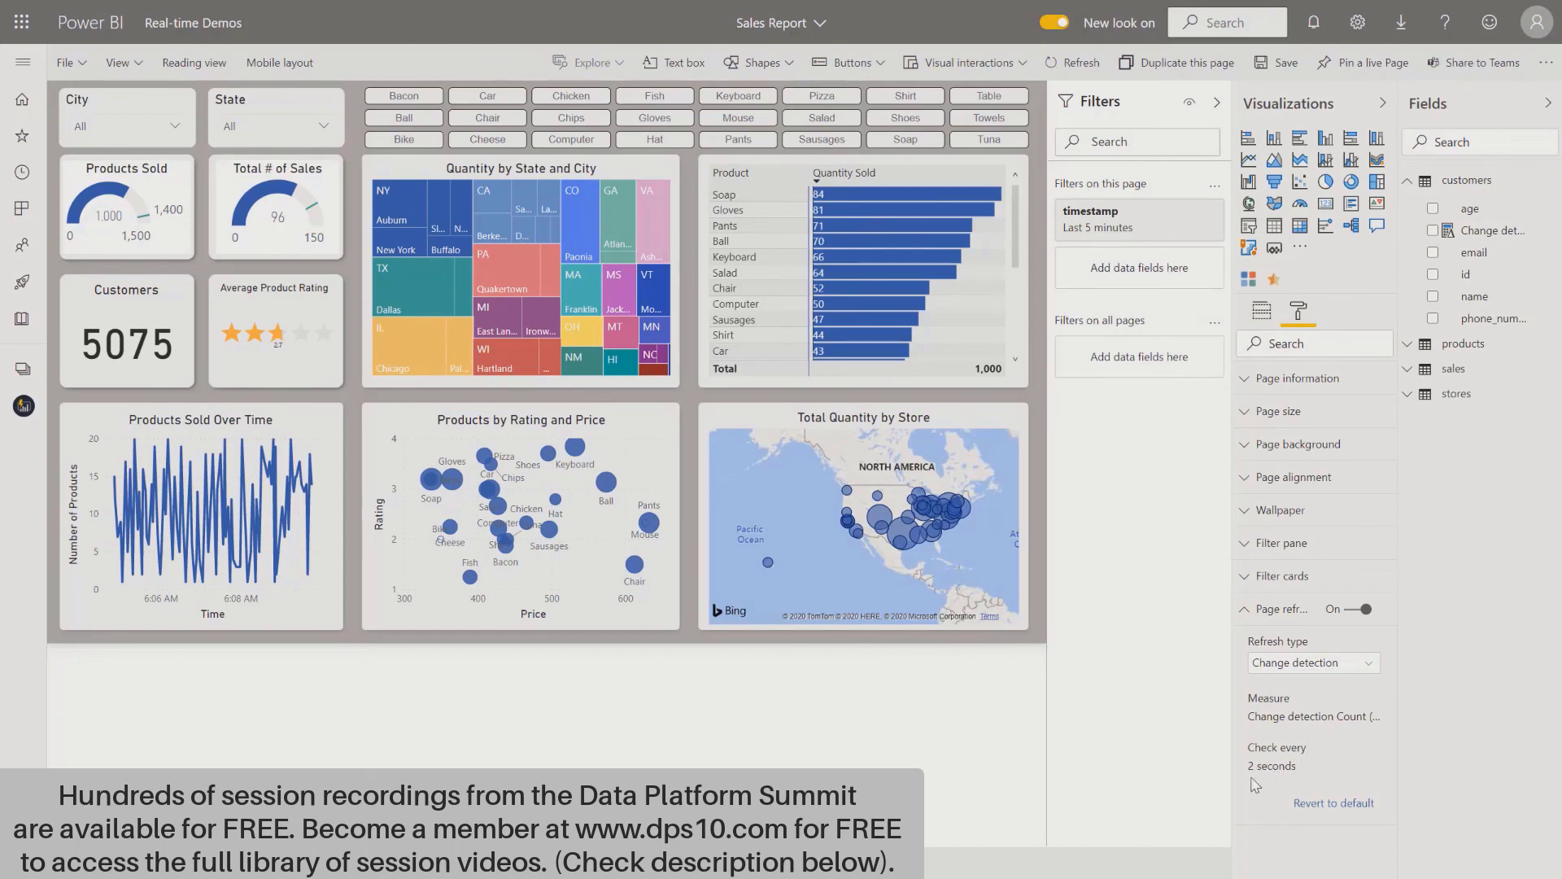
pyautogui.click(1276, 73)
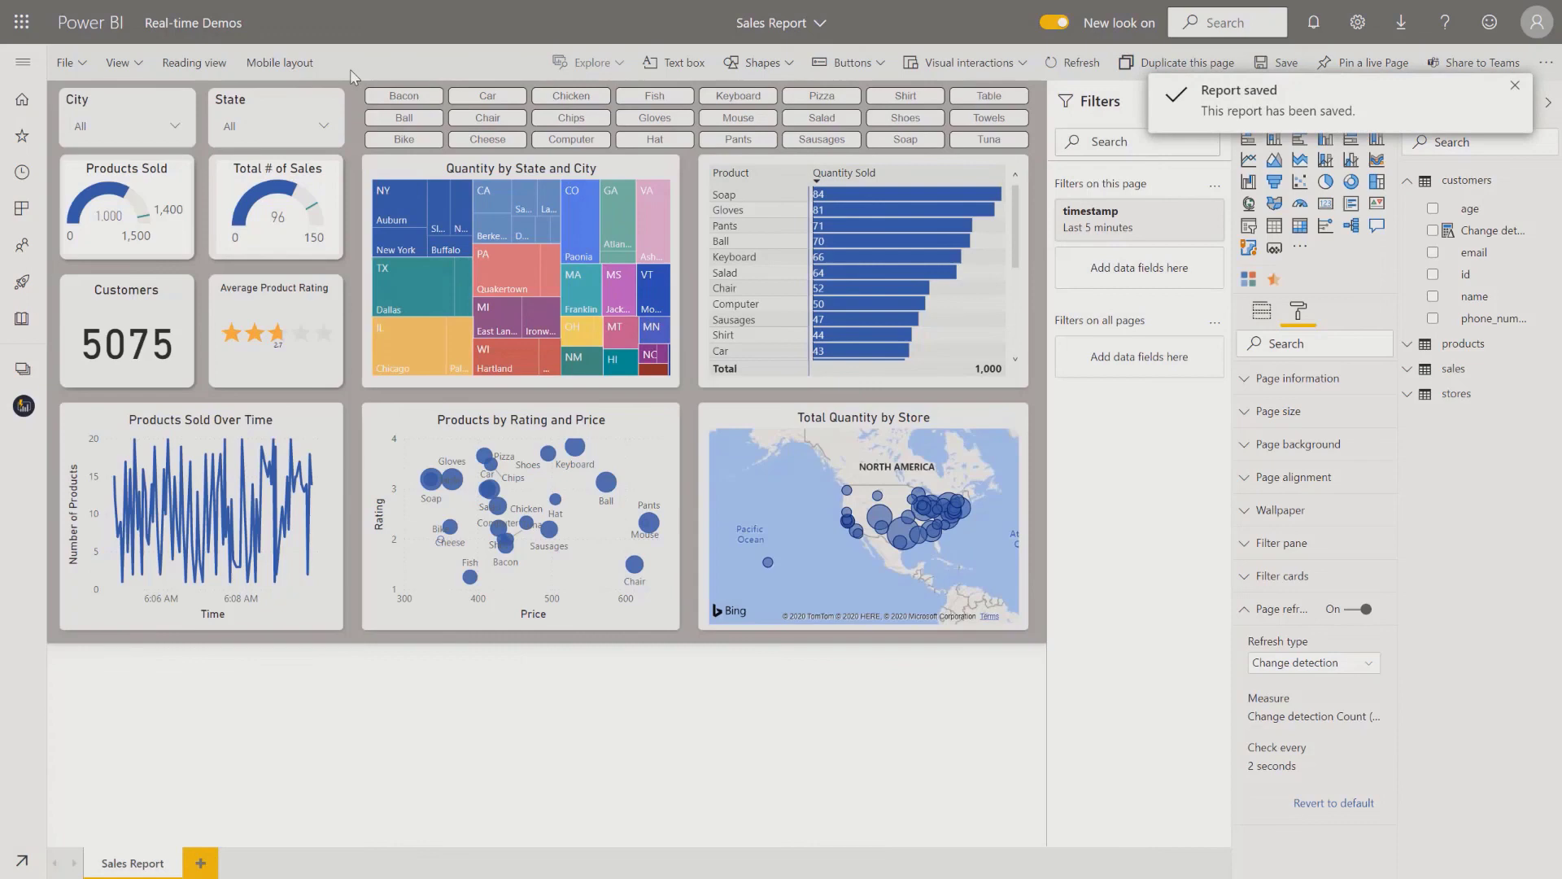
pyautogui.click(194, 63)
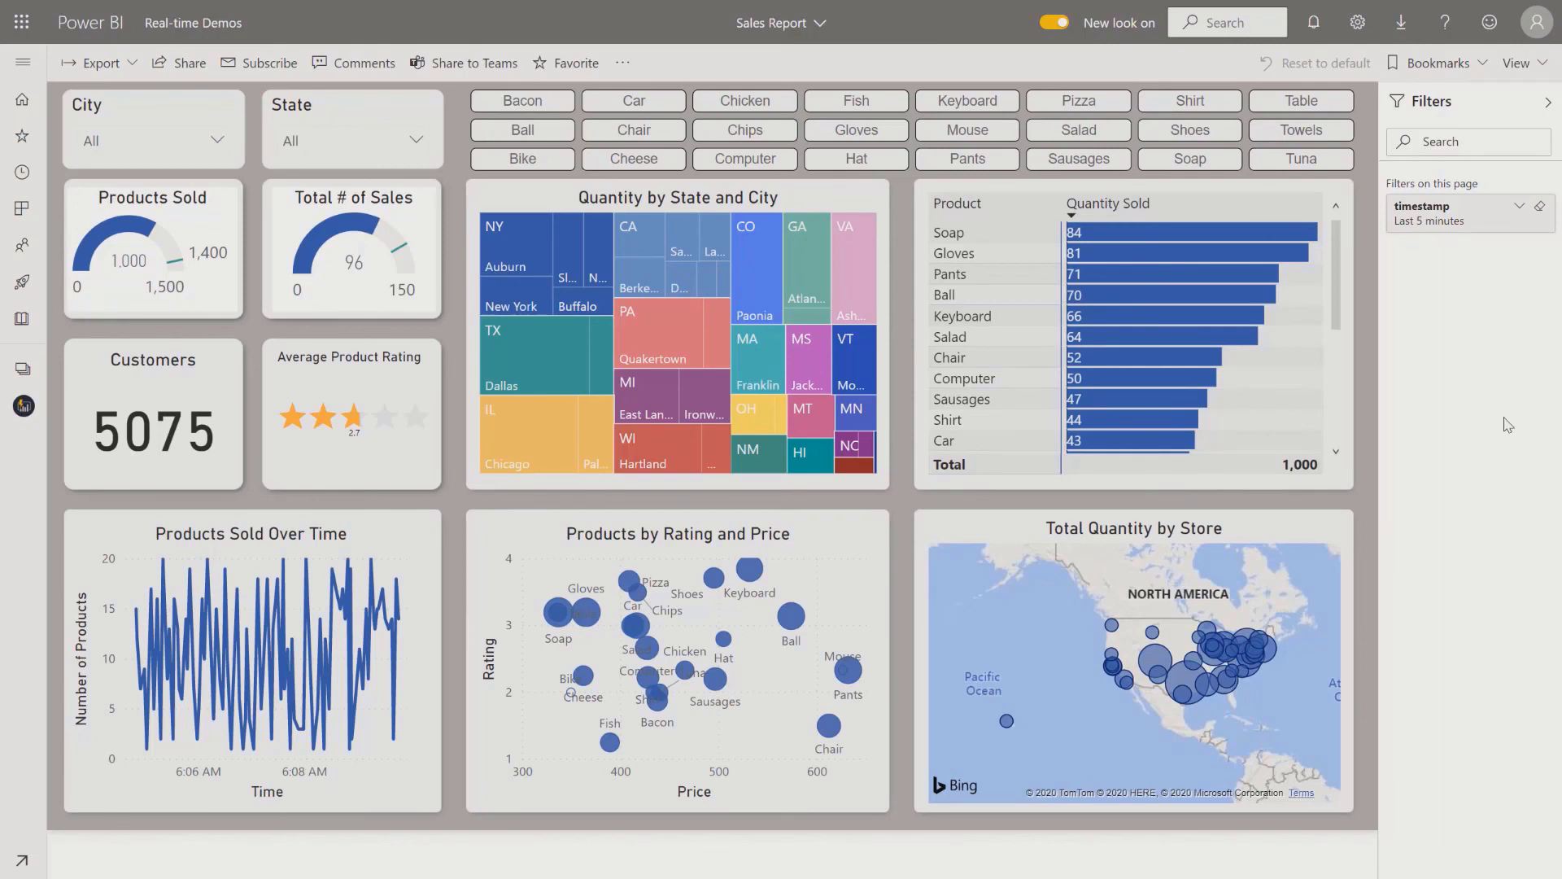
# - Reopen the report for editing, set the page's refresh type to Auto page refresh, and turn page refresh off
pyautogui.click(623, 62)
pyautogui.click(674, 107)
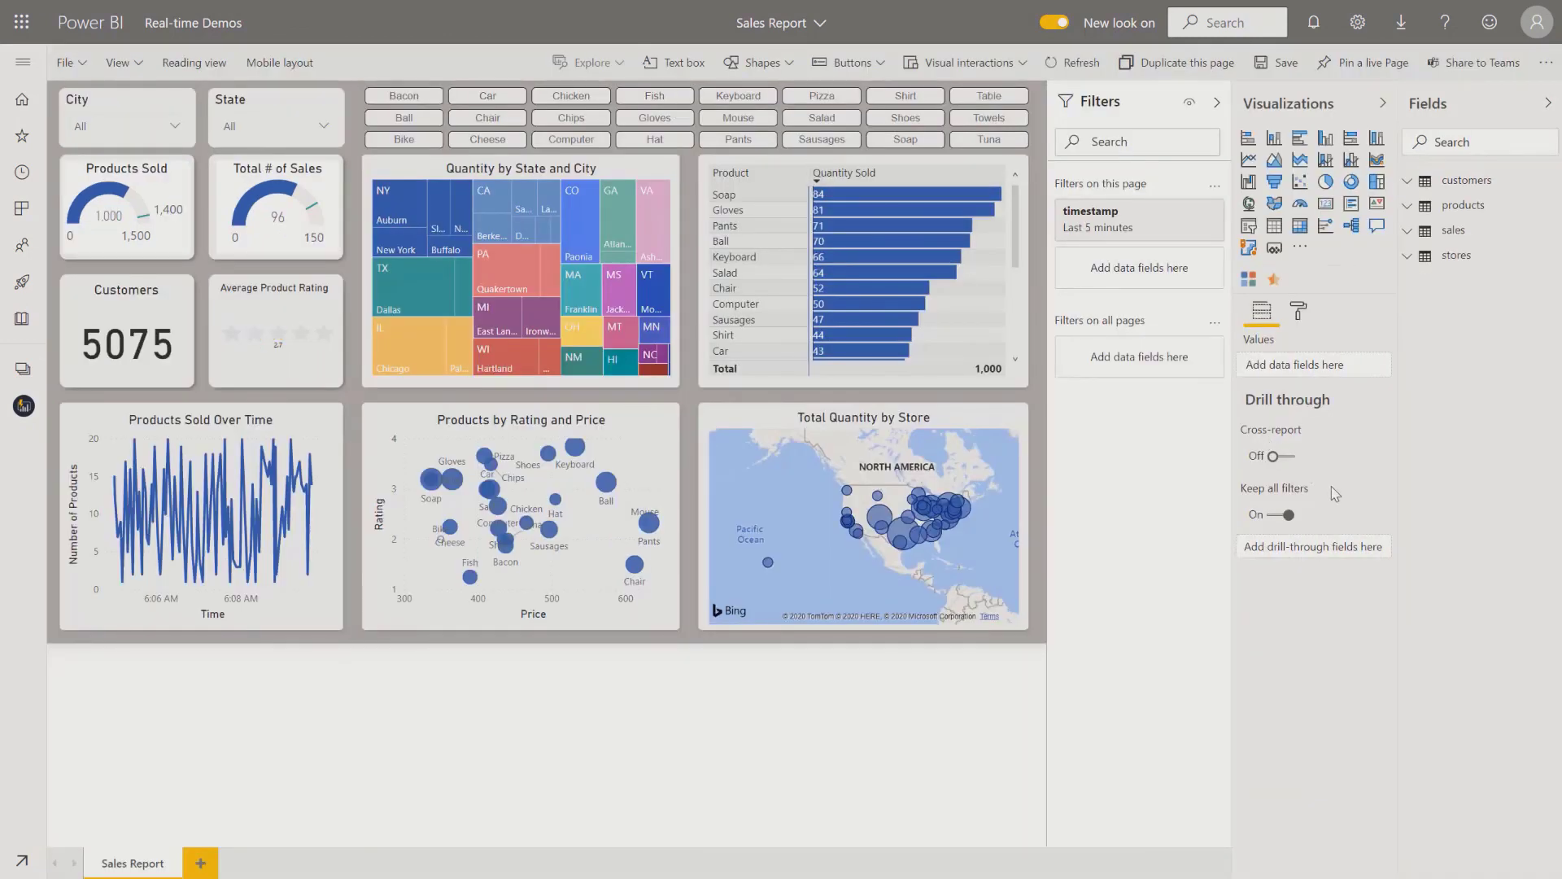
pyautogui.click(1299, 313)
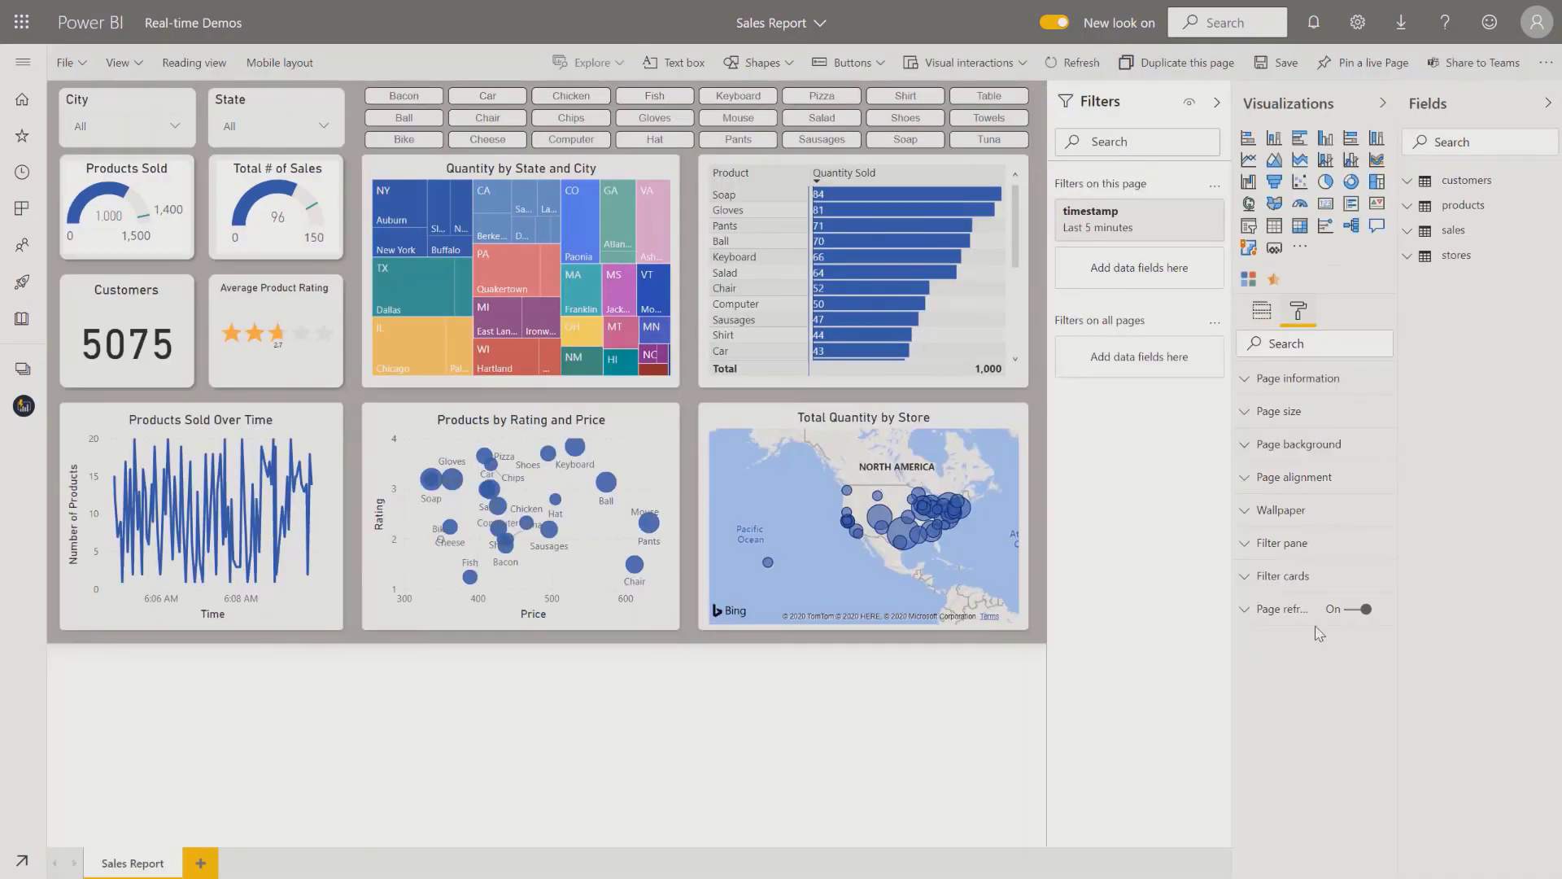
pyautogui.click(1262, 612)
pyautogui.click(1347, 674)
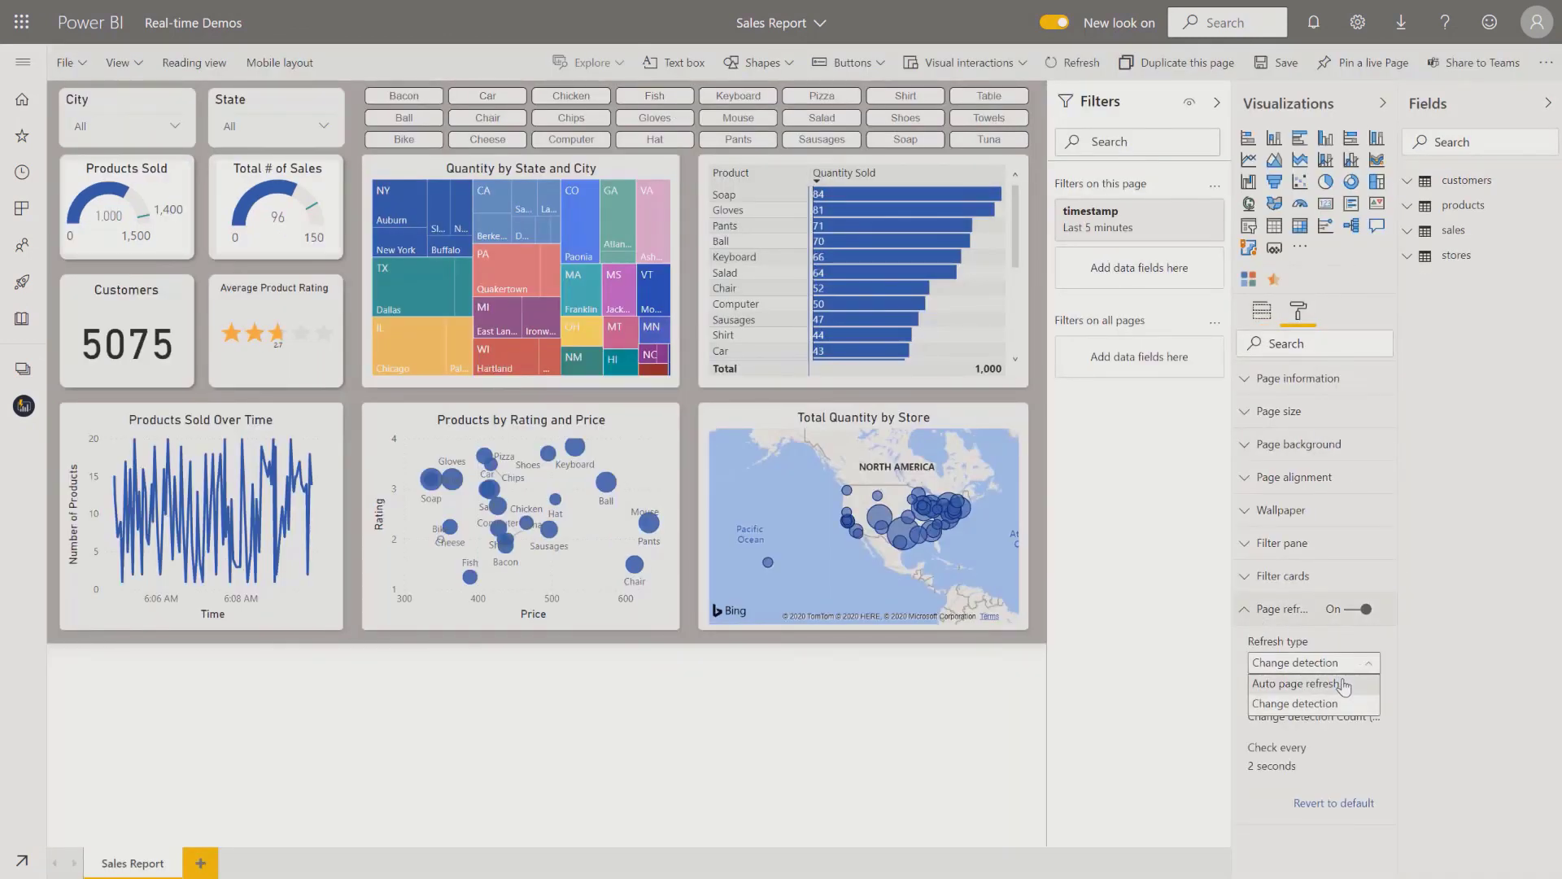
pyautogui.click(1340, 690)
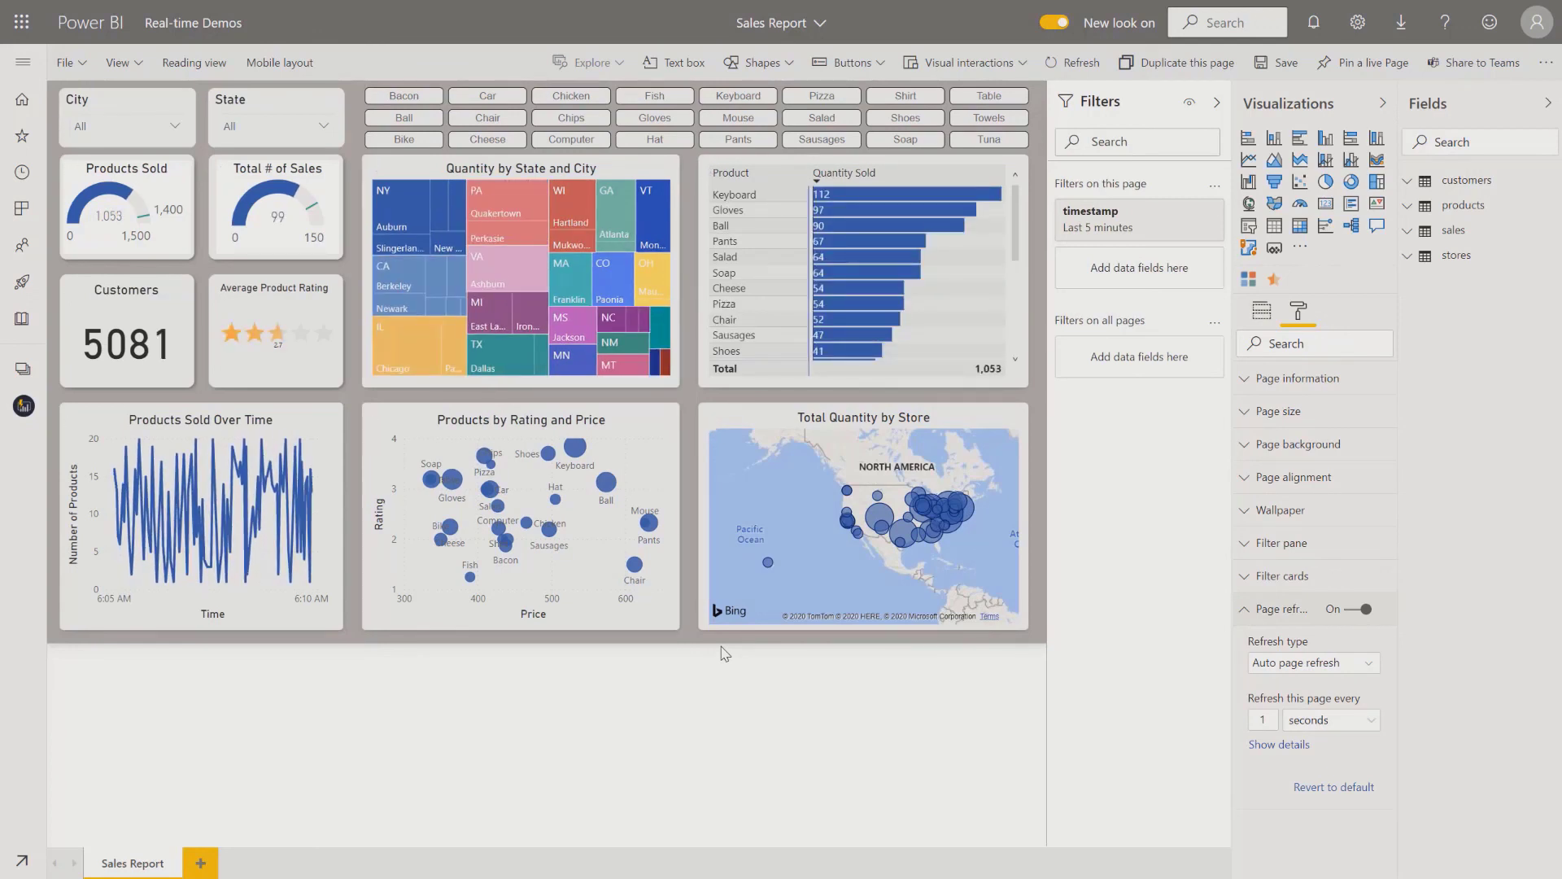
pyautogui.click(1357, 609)
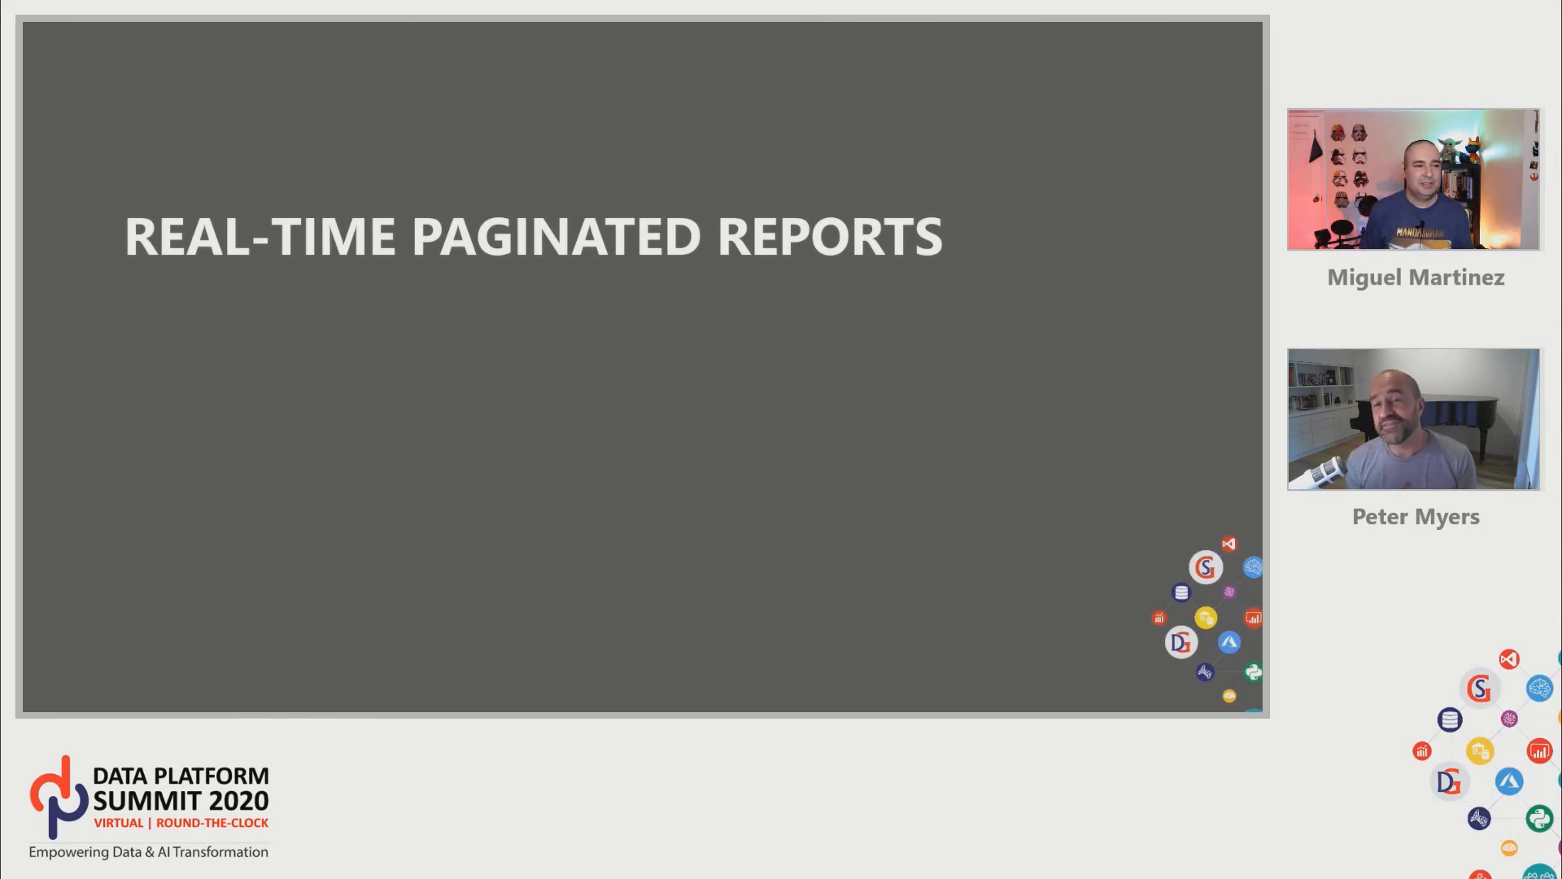
pyautogui.press('Right')
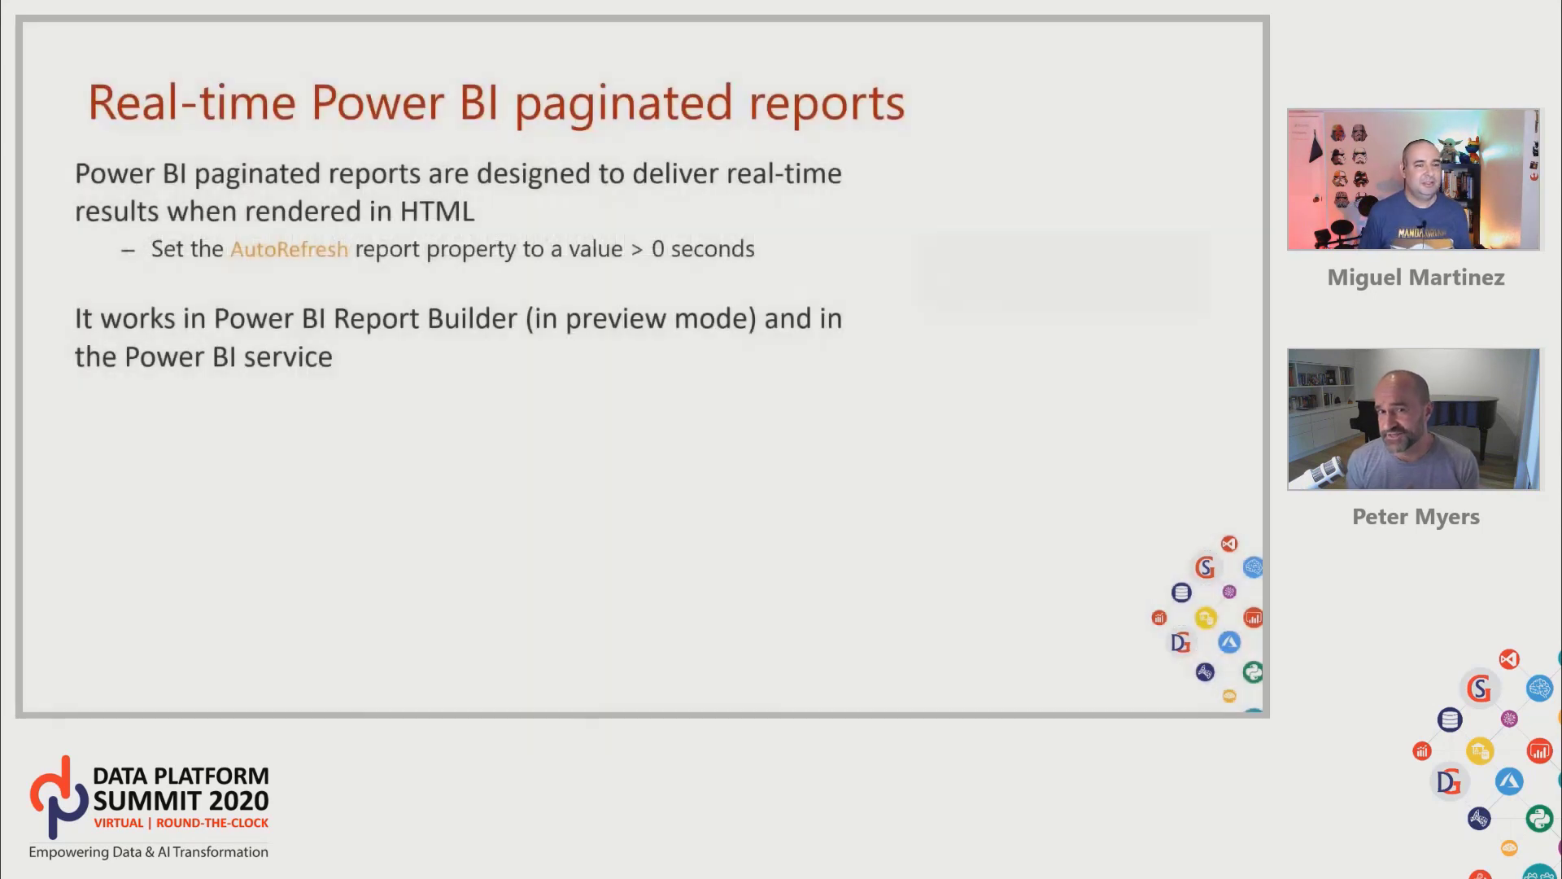